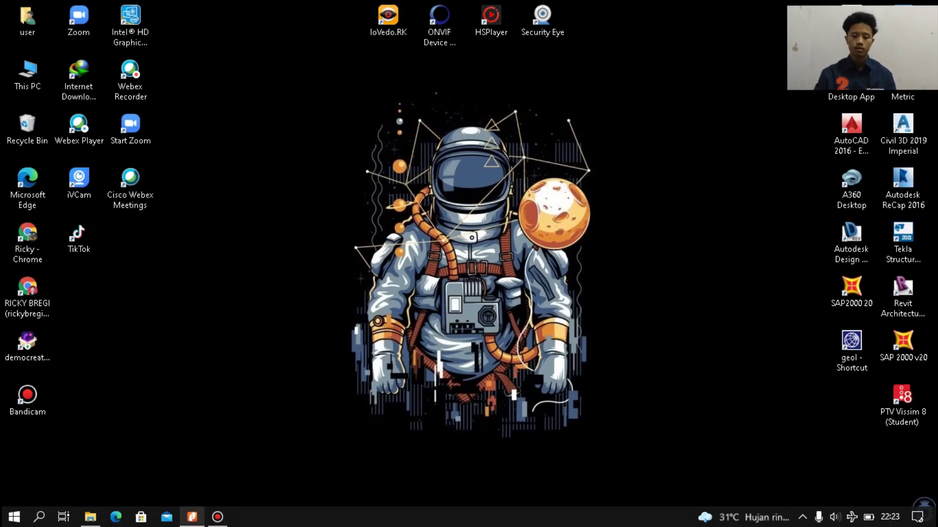
Open the Tugas Aplikasi Software PDF in Nitro Pro and review the assignment instructions and intersection allocation.
left_click(192, 517)
left_click(119, 109)
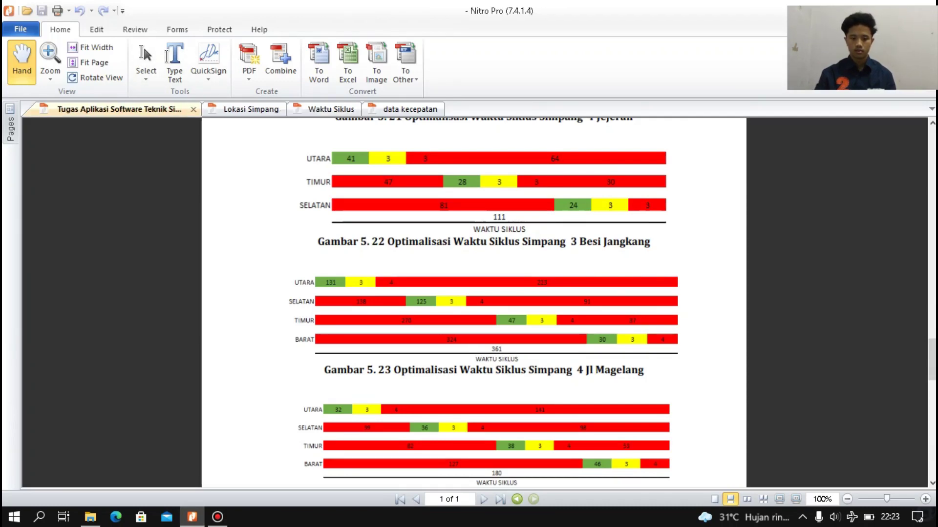
scroll(473, 302, "down", 1)
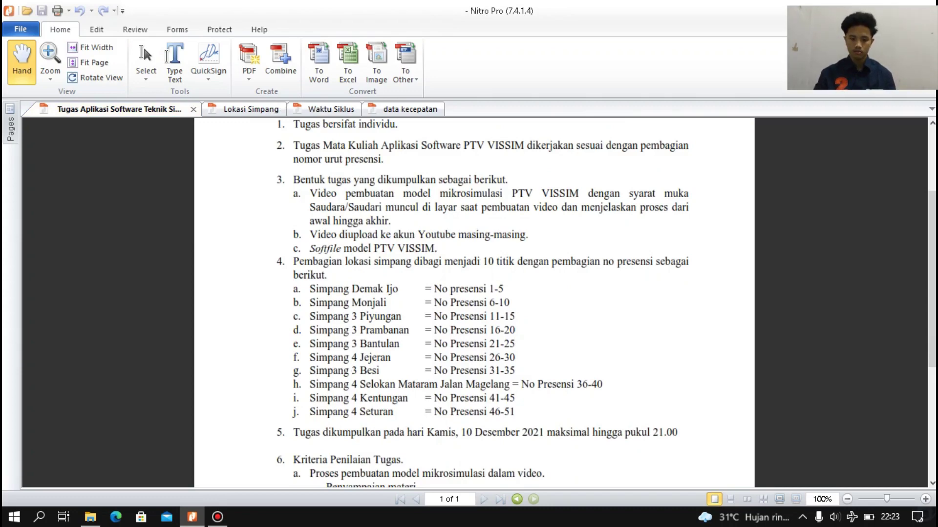
Examine the road geometry, widths and peak-hour traffic flows of Simpang 4 Selokan Mataram Jalan Magelang in the Lokasi Simpang document.
key("ctrl+Tab")
scroll(473, 303, "up", 15)
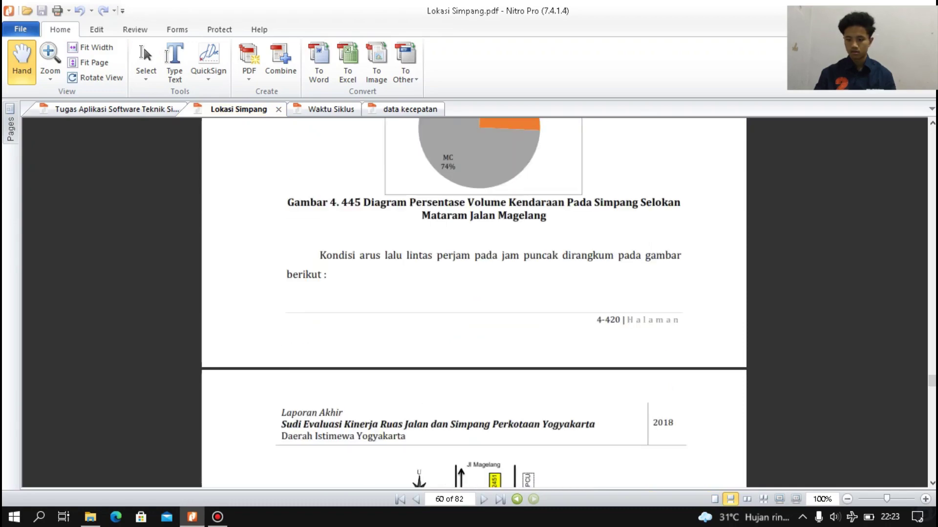
scroll(474, 303, "up", 15)
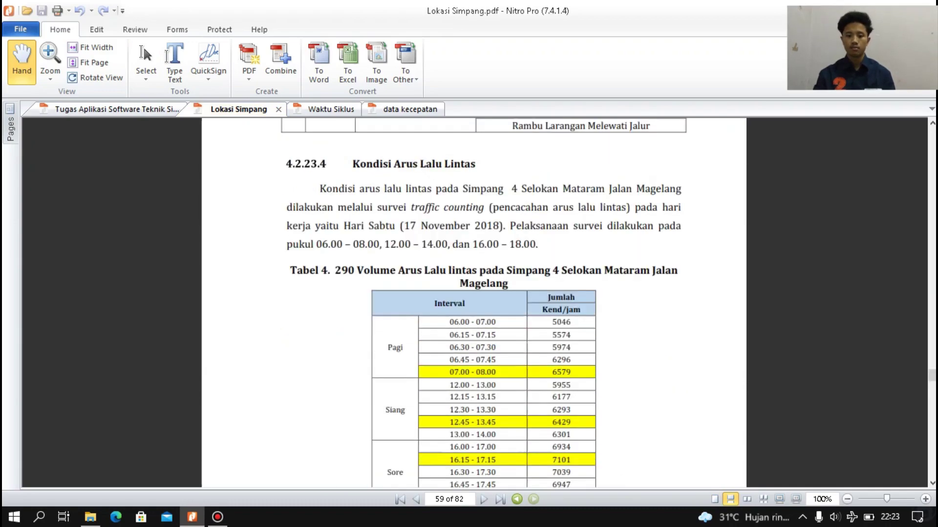
scroll(473, 303, "up", 15)
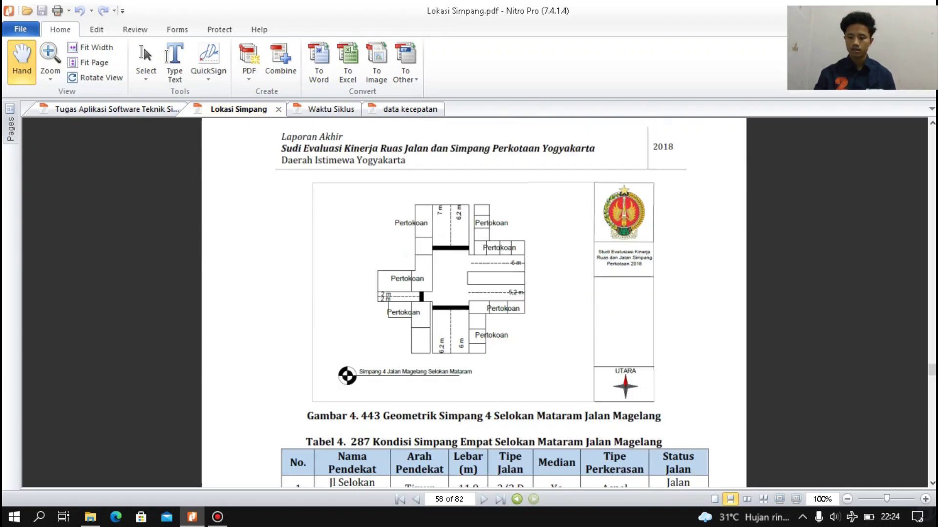
scroll(474, 303, "up", 15)
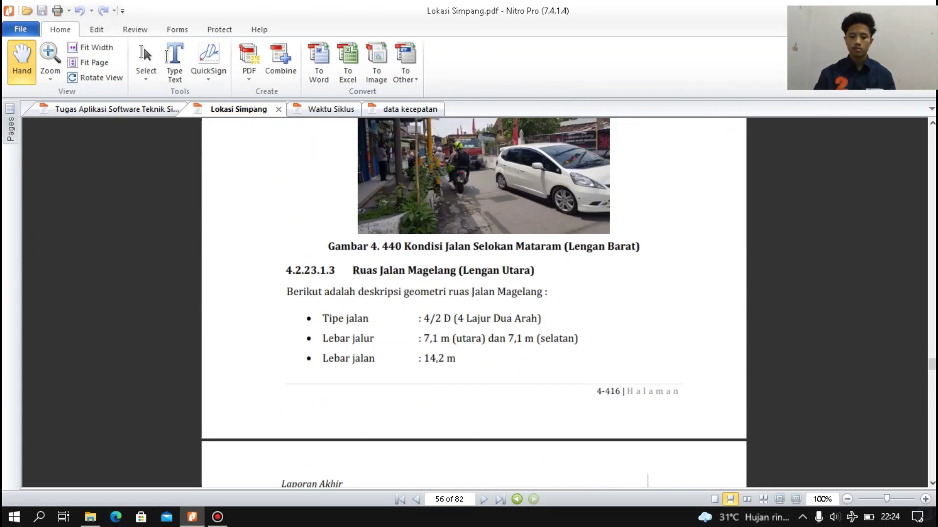
scroll(473, 302, "down", 3)
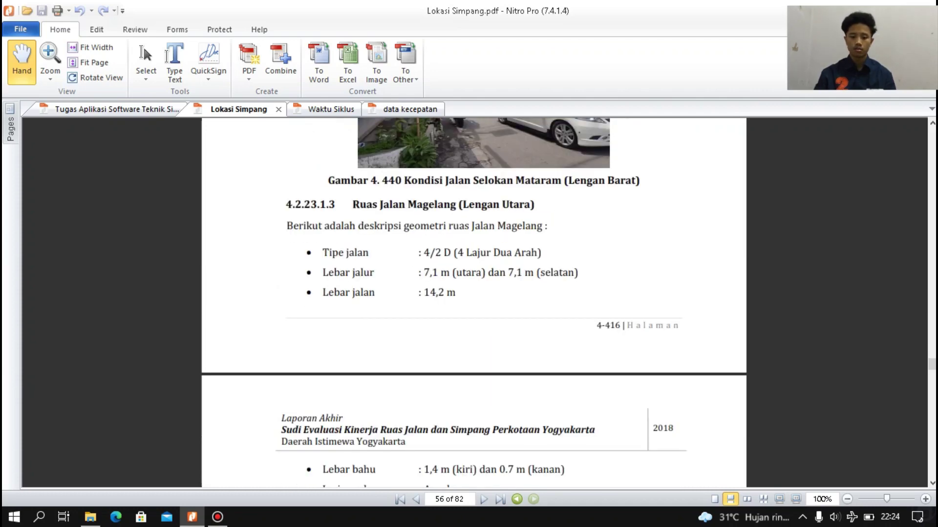
scroll(474, 303, "down", 20)
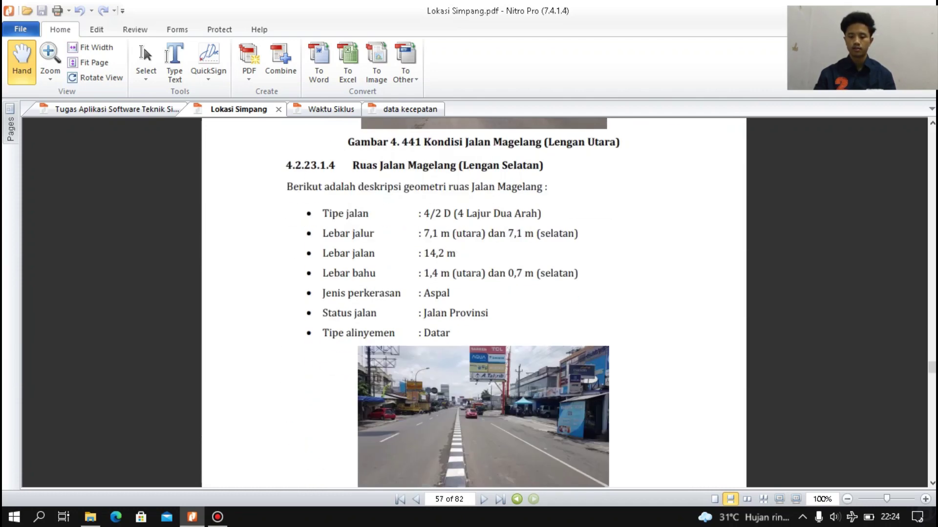
scroll(474, 303, "down", 20)
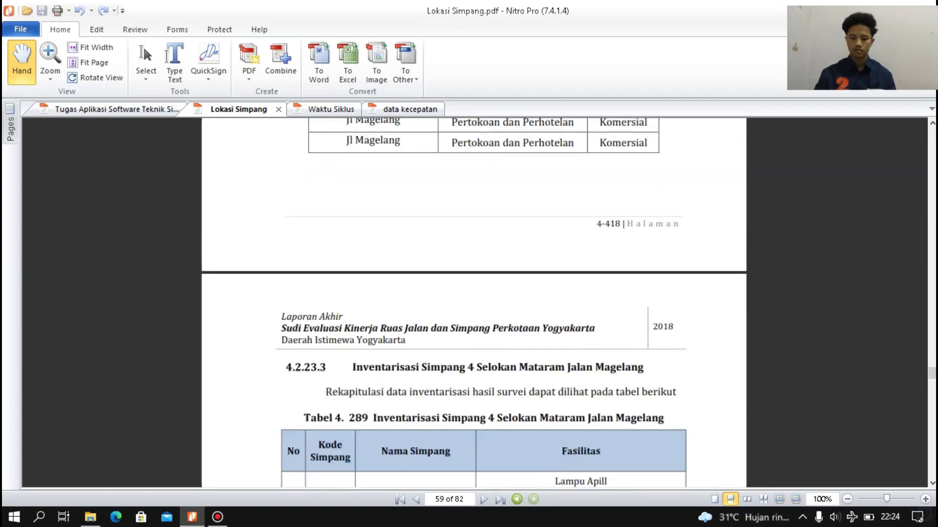
scroll(474, 302, "down", 20)
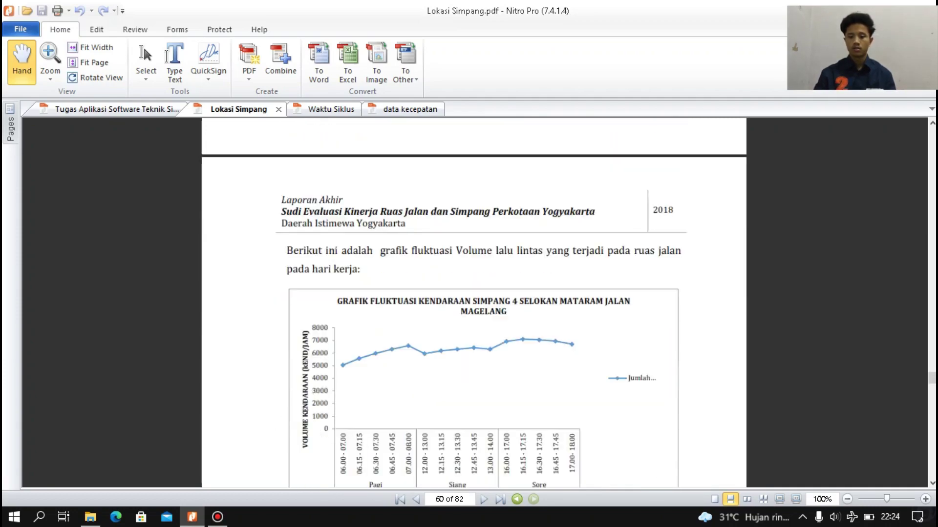
scroll(474, 302, "down", 20)
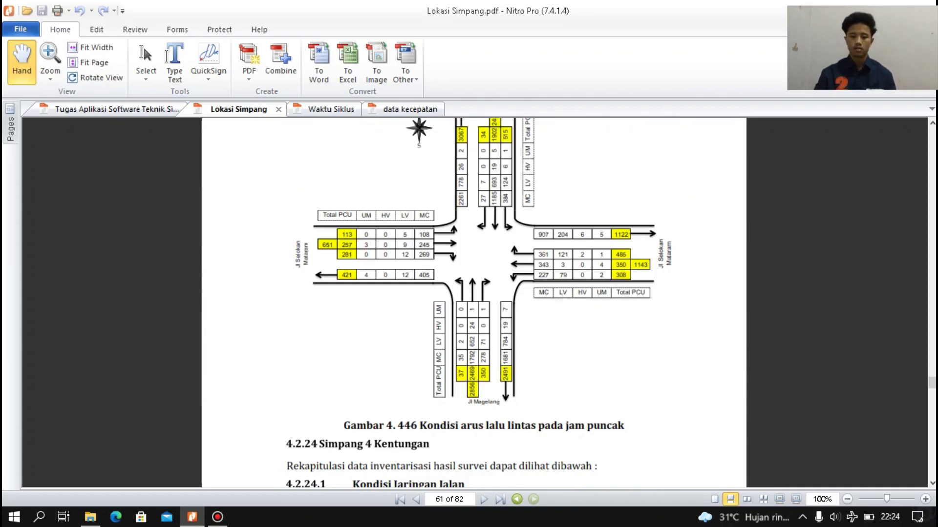
Review the signal cycle times in Waktu Siklus and the vehicle speed distribution charts in data kecepatan.
key("ctrl+Tab")
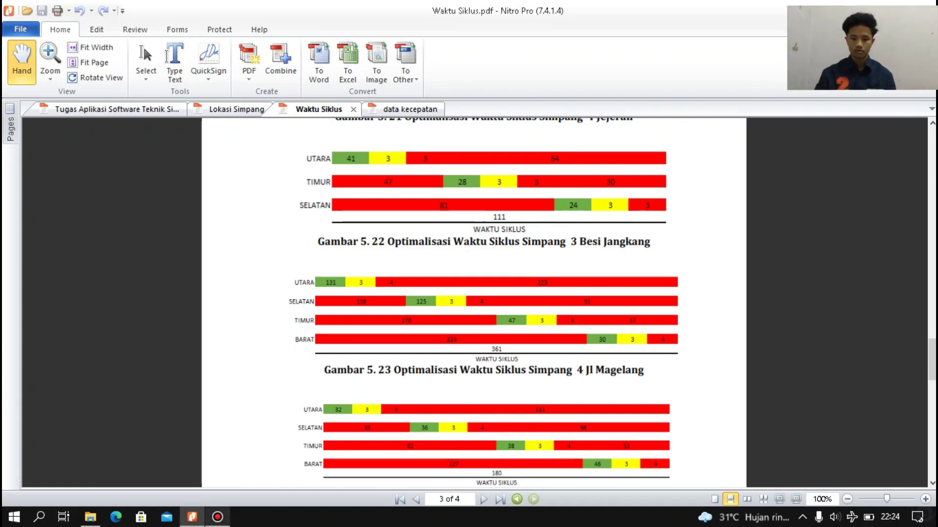
left_click(410, 109)
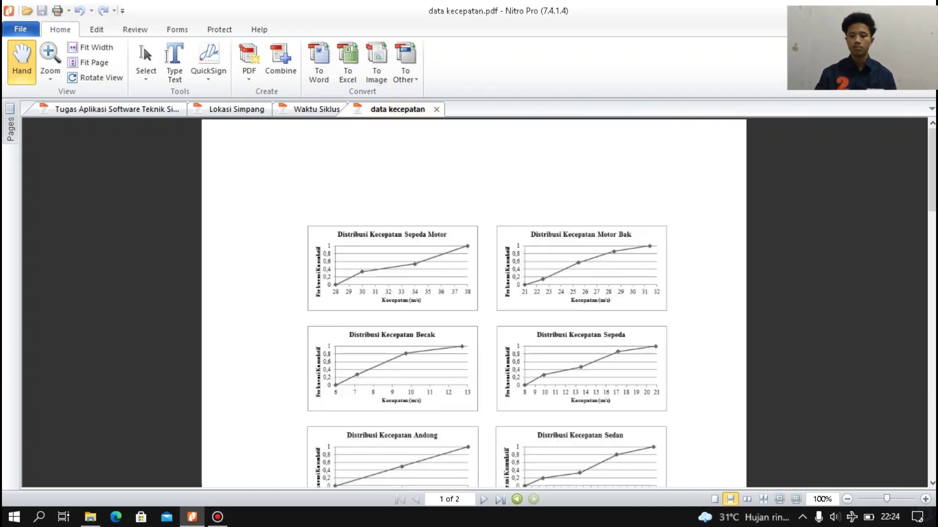
scroll(474, 303, "down", 3)
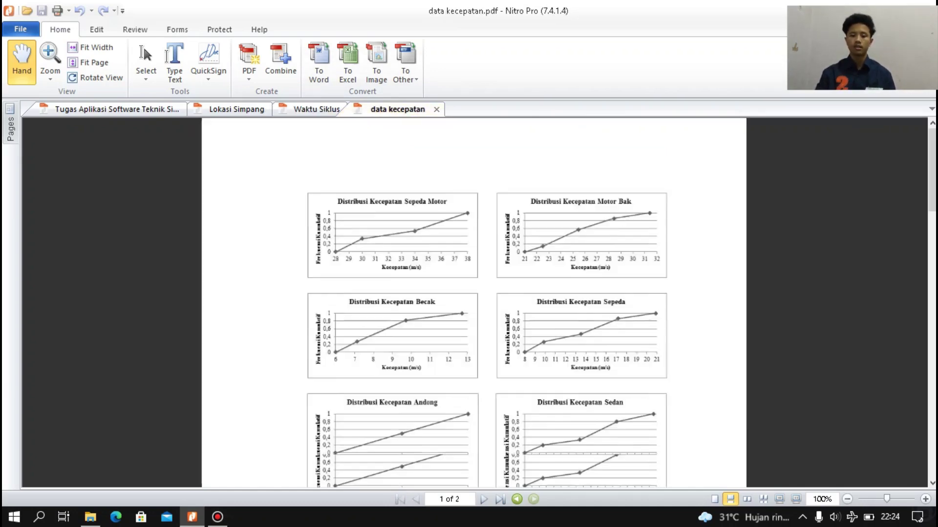
scroll(474, 303, "down", 15)
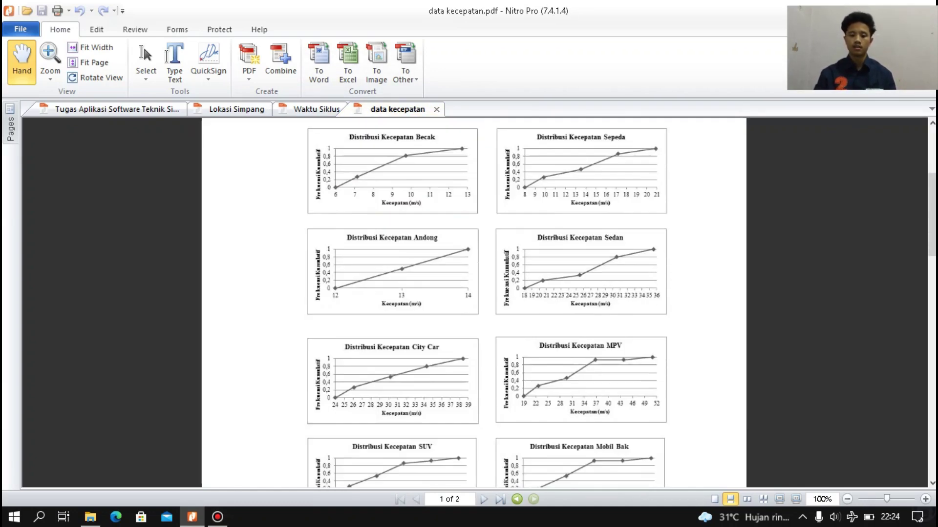
scroll(474, 303, "down", 3)
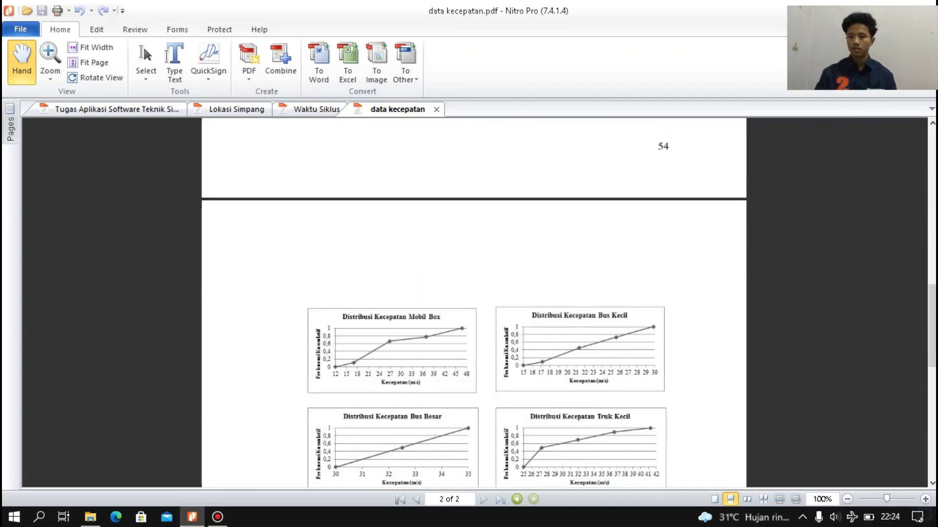
Switch to PTV Vissim and add the Simpang 4 Selokan Mataram Jalan Magelang PNG from the APK Software Sipil folder as a background image.
key("super+d")
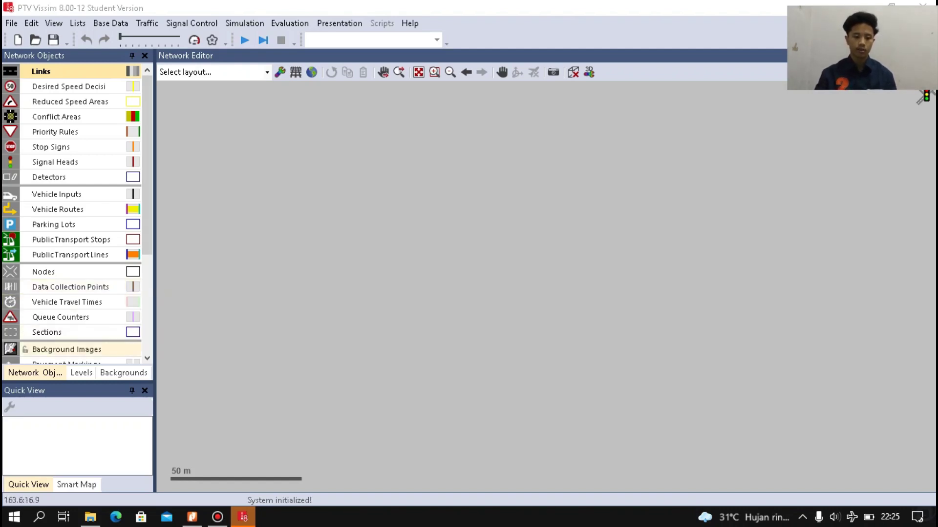
left_click(67, 349)
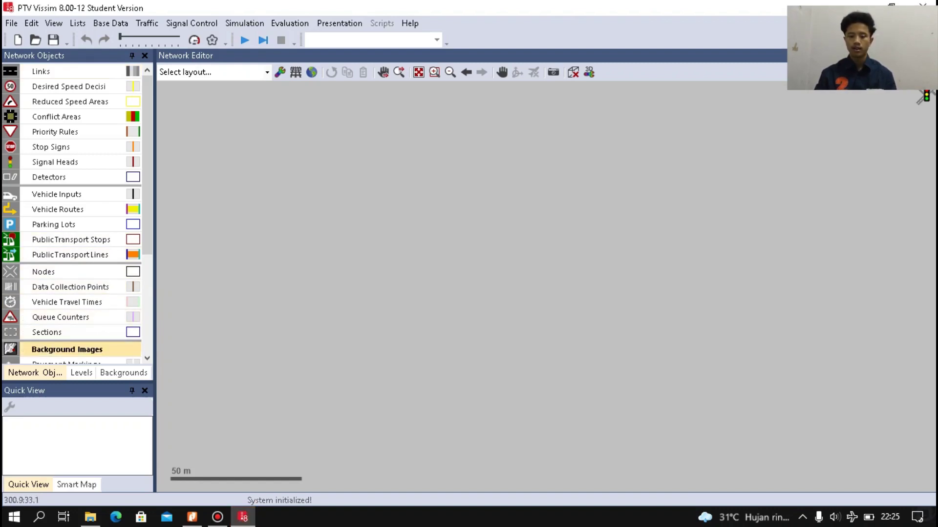
right_click(542, 227)
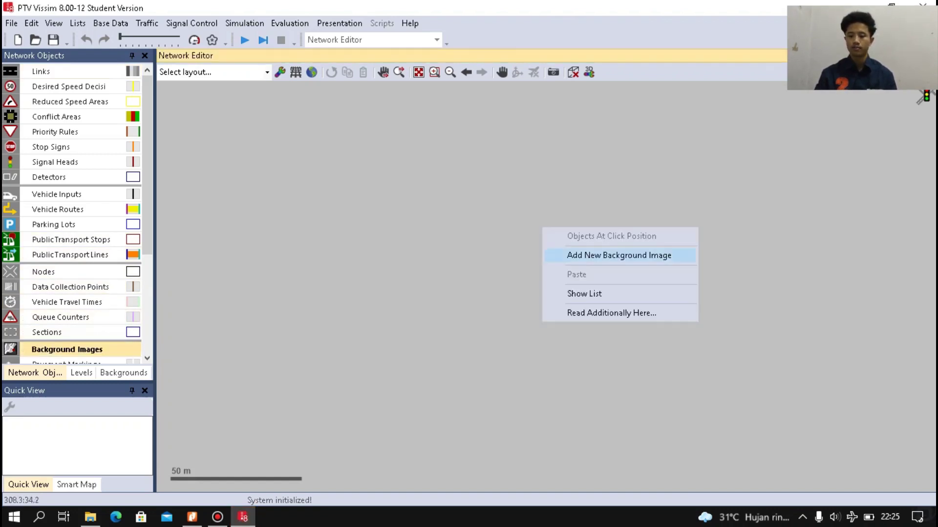
left_click(619, 255)
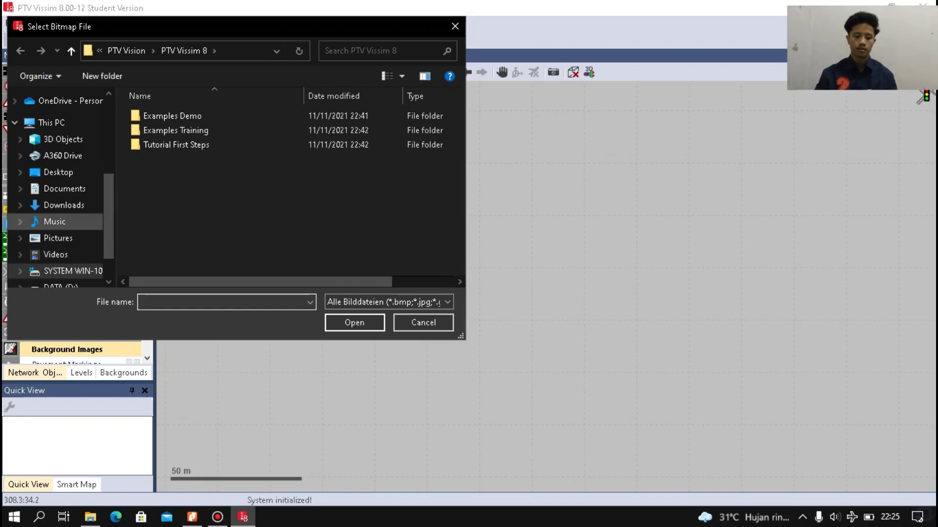
left_click(63, 189)
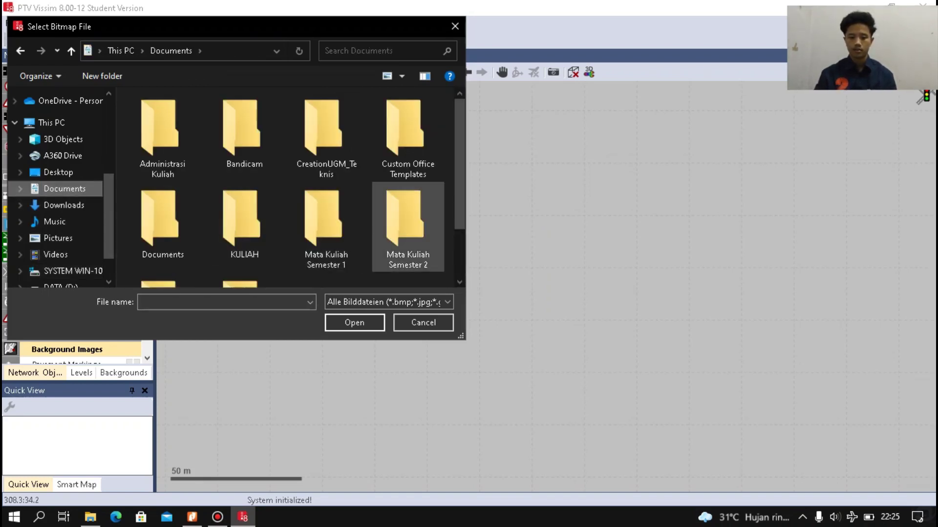
scroll(408, 224, "down", 1)
double_click(163, 233)
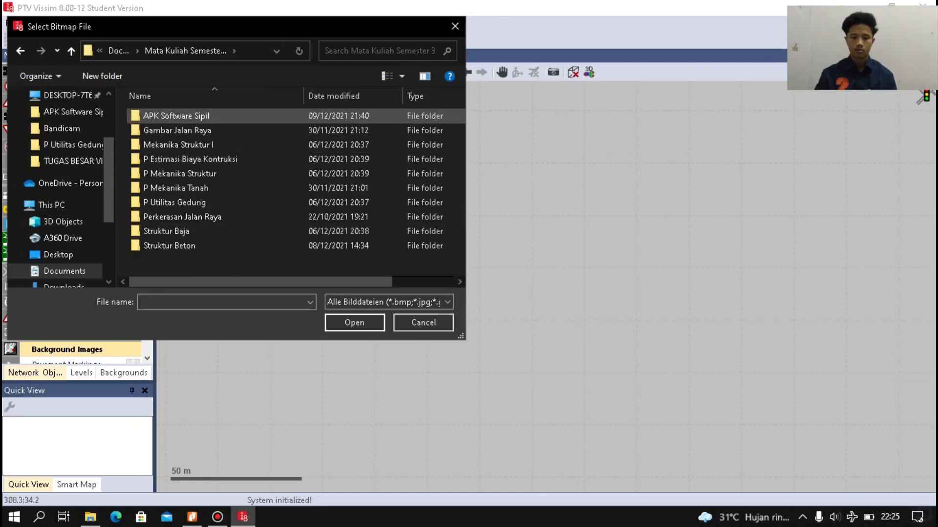
double_click(176, 116)
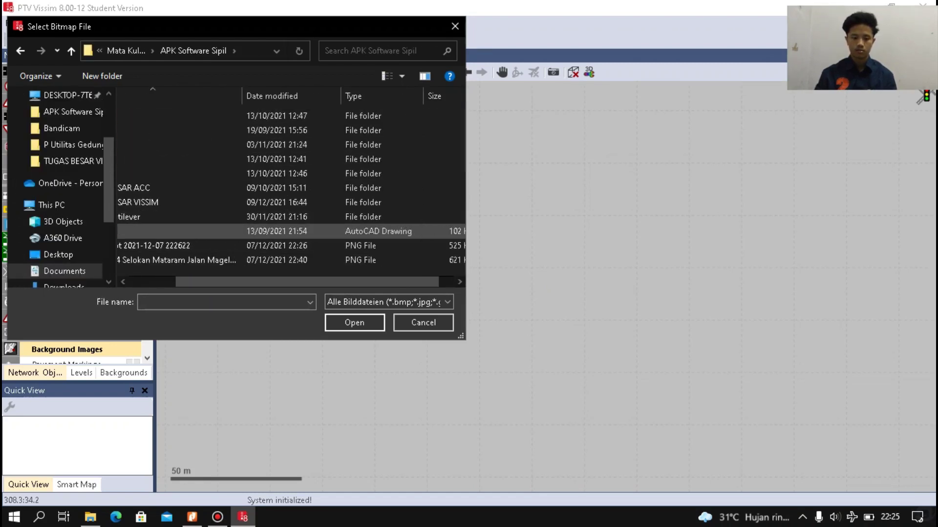
left_click(215, 260)
left_click(354, 322)
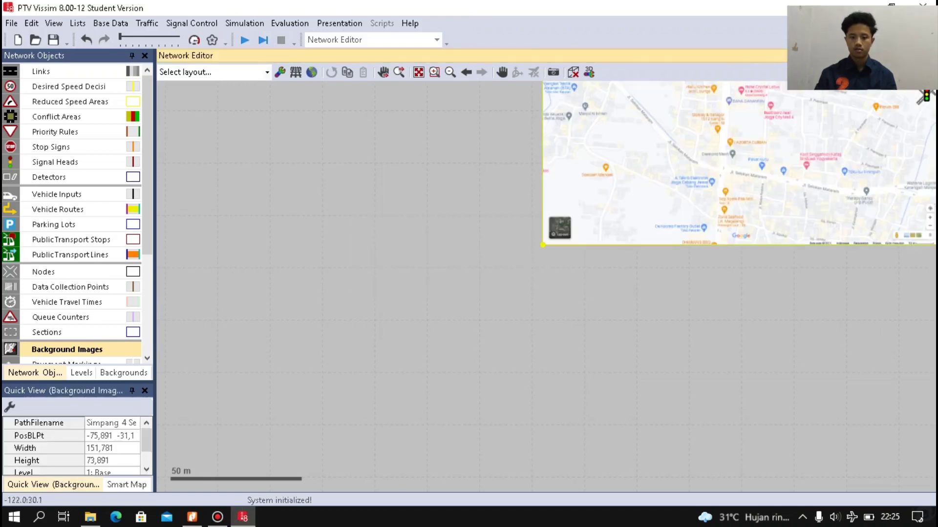
Scale the background map by tracing its 50 m scale bar and setting the distance to 50 m.
left_click(419, 73)
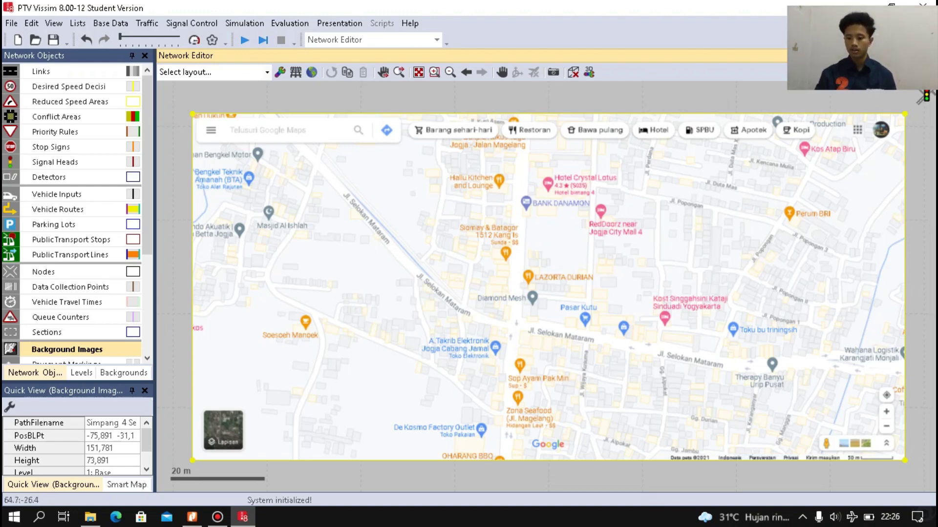
scroll(894, 456, "up", 5)
right_click(653, 326)
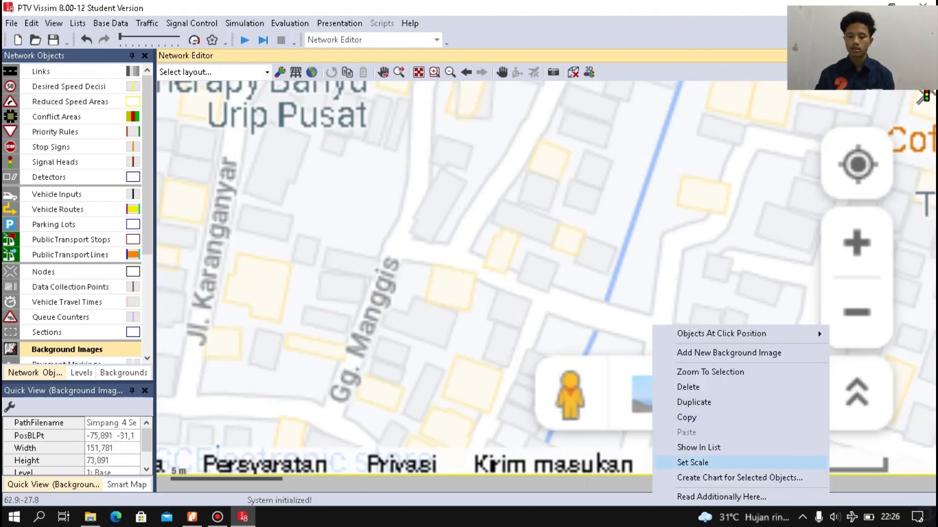
left_click(692, 462)
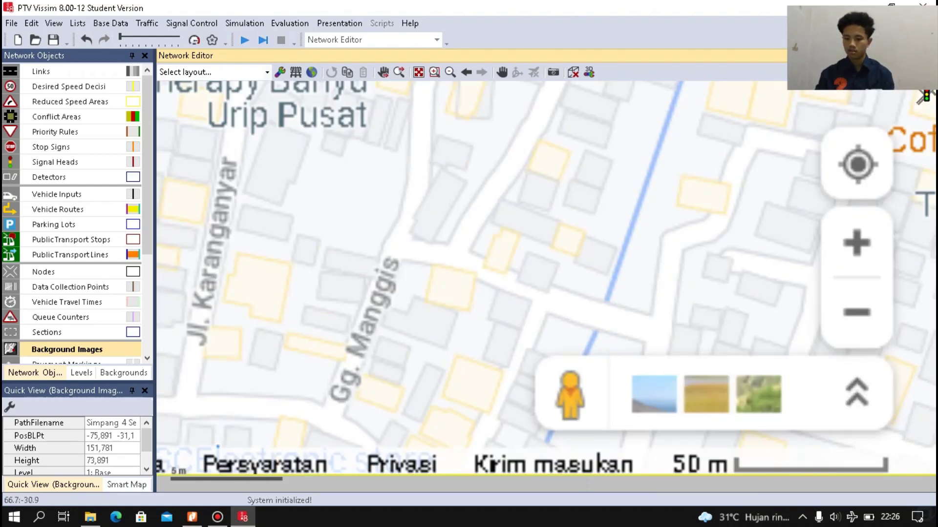
left_click_drag(735, 471, 888, 471)
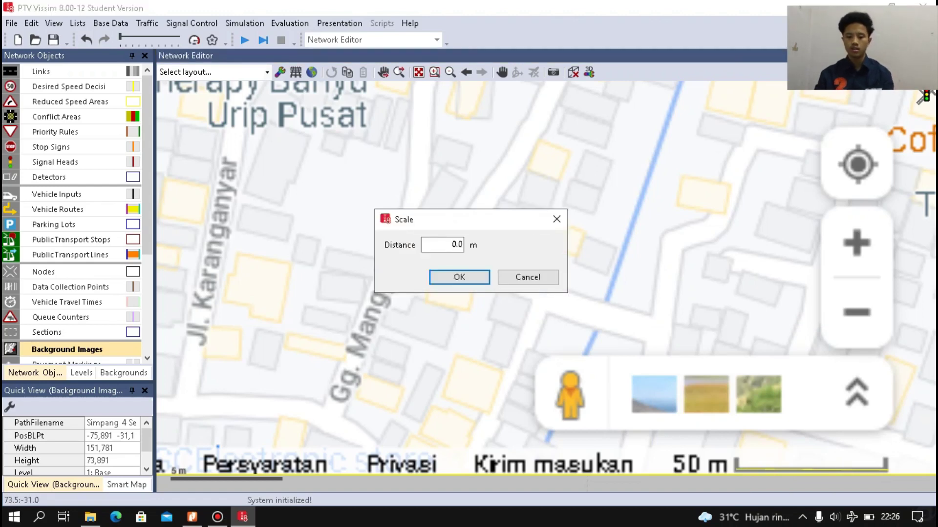
double_click(461, 244)
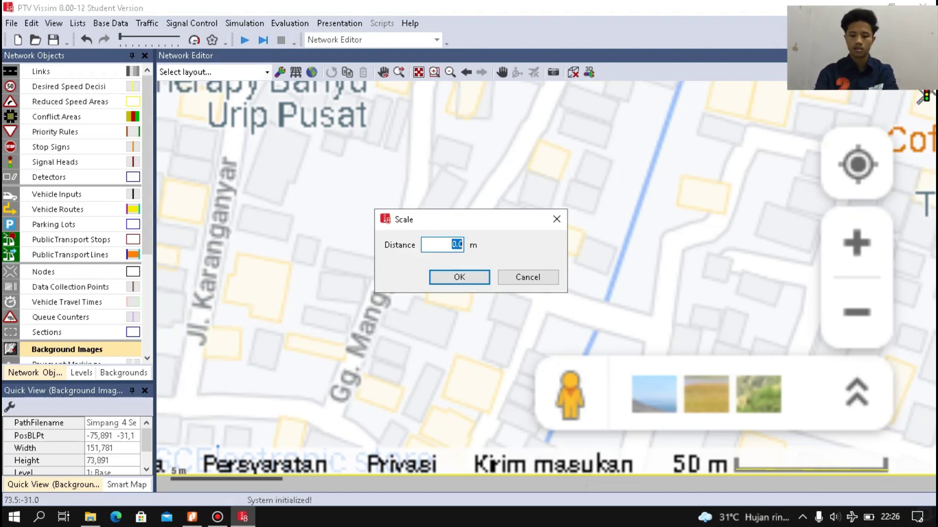
type("50")
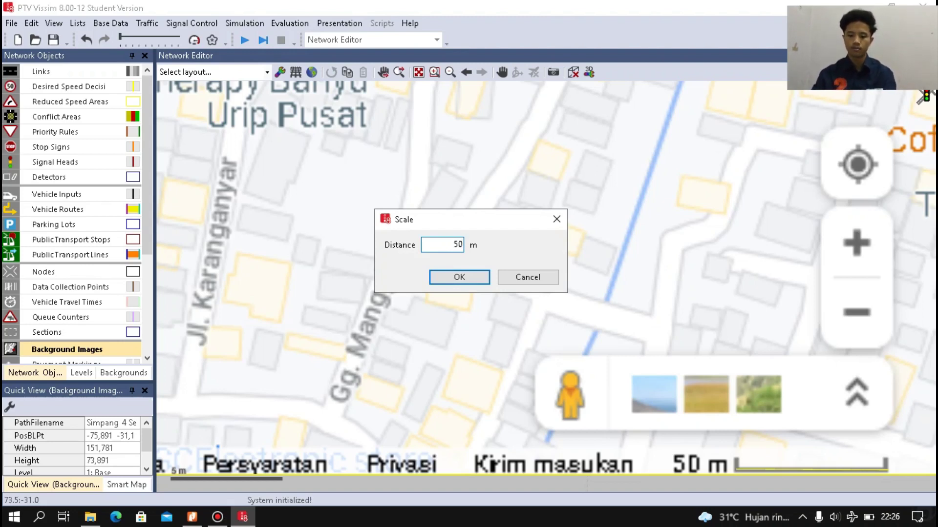
left_click(459, 277)
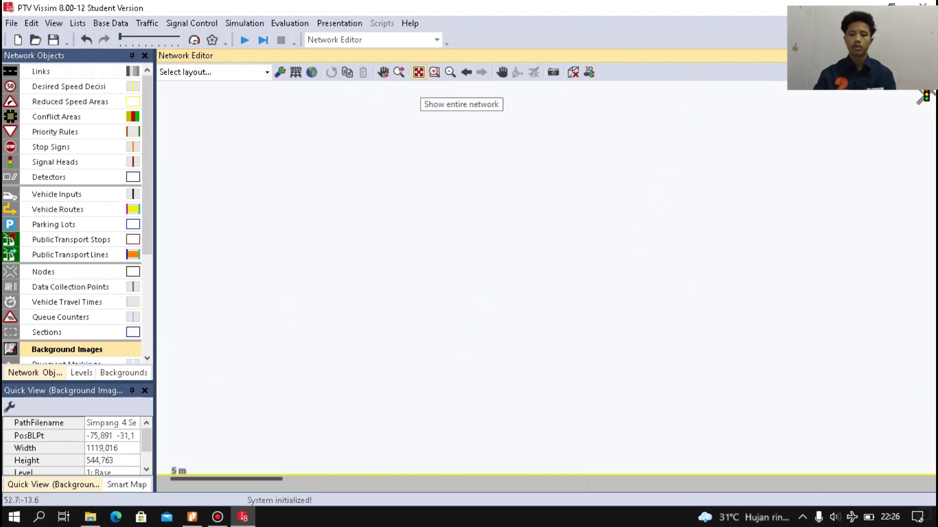
left_click(418, 72)
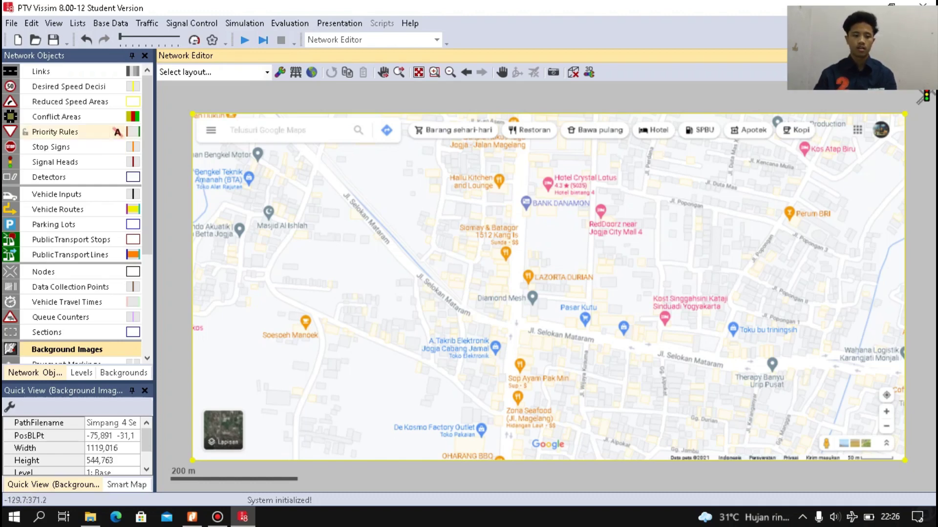
Draw a link about 558.5 m long along the east arm of Jl. Selokan Mataram, starting at the intersection and heading east.
left_click(41, 71)
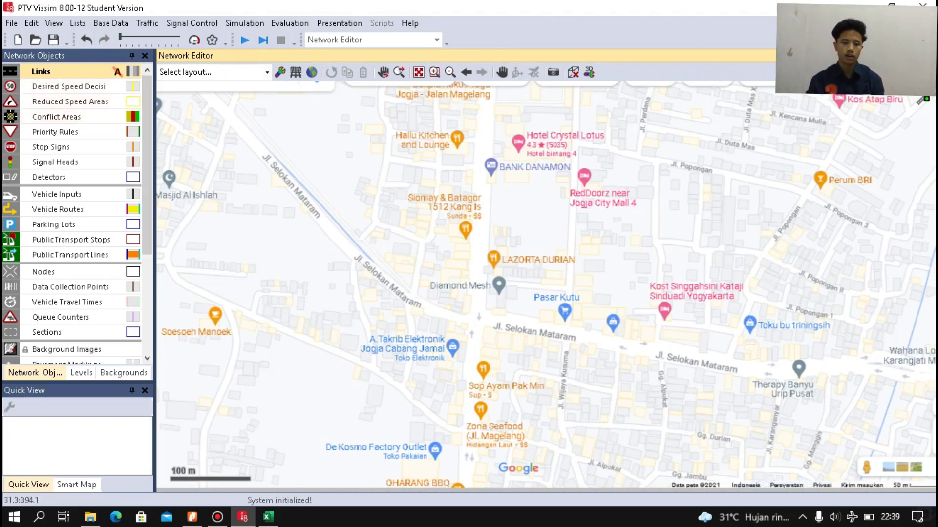
left_click(116, 70)
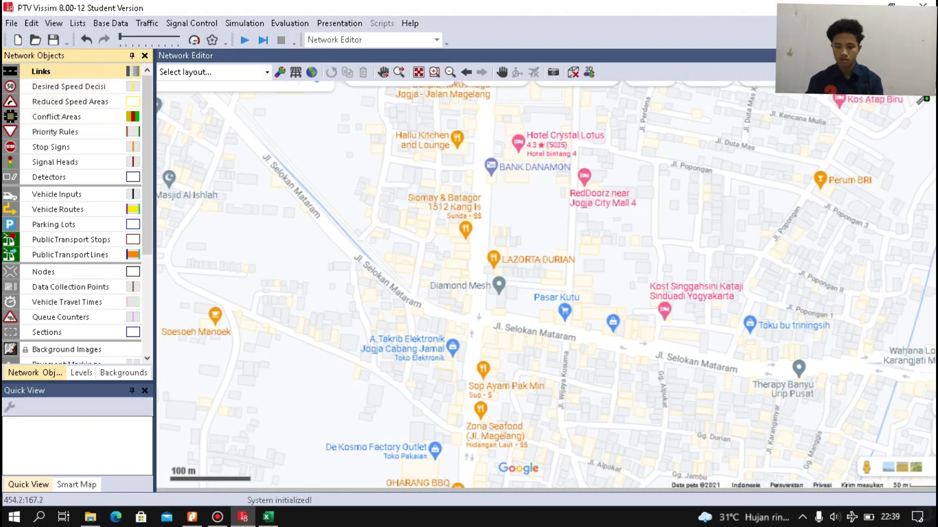
left_click(472, 352)
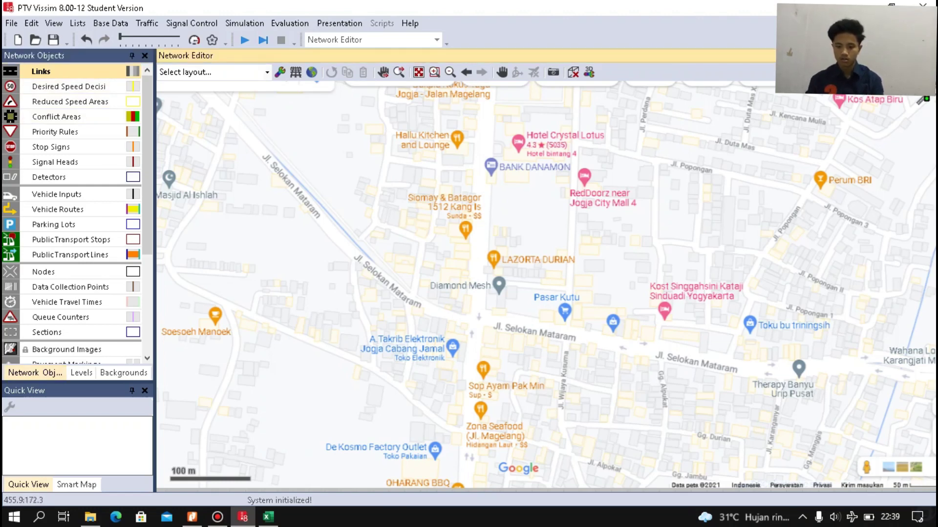
mouse_move(496, 326)
left_mouse_down()
mouse_move(883, 362)
mouse_move(890, 385)
mouse_move(935, 390)
left_mouse_up()
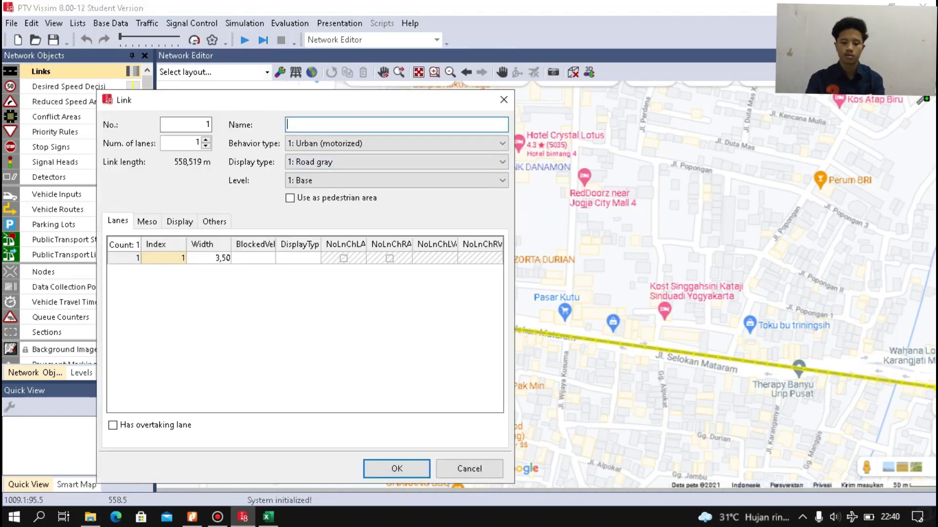
Name the new link "Jl. Selokan Mataram".
type("J")
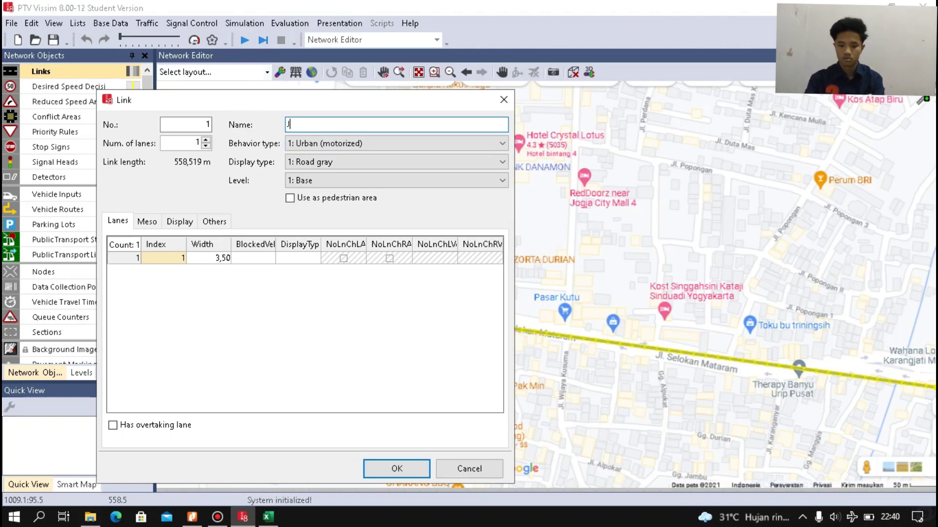
type("l. S")
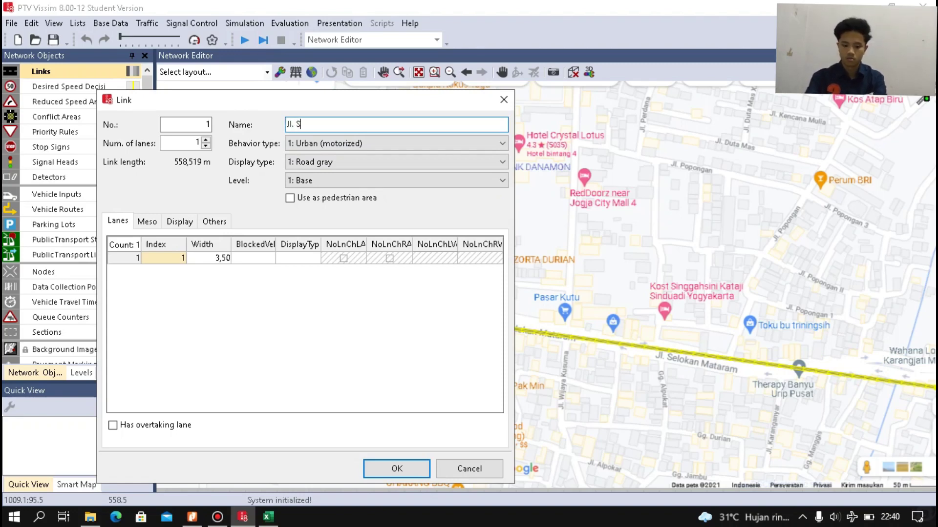
type("elokan m")
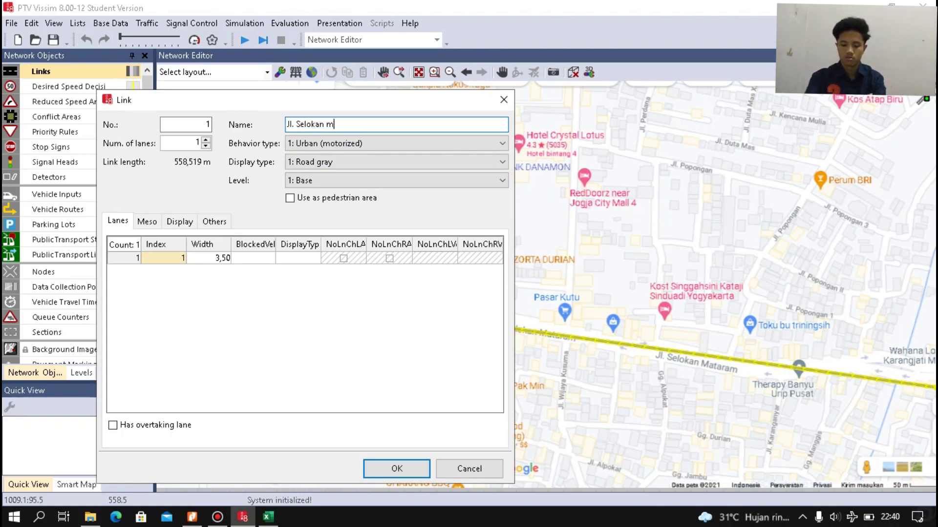
type("a")
key("BackSpace")
key("BackSpace")
type("M")
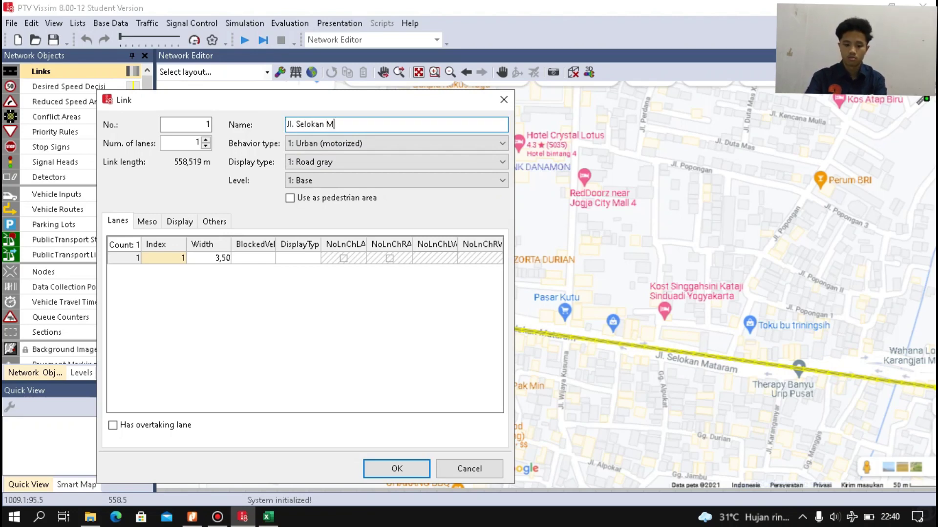
type("ataram")
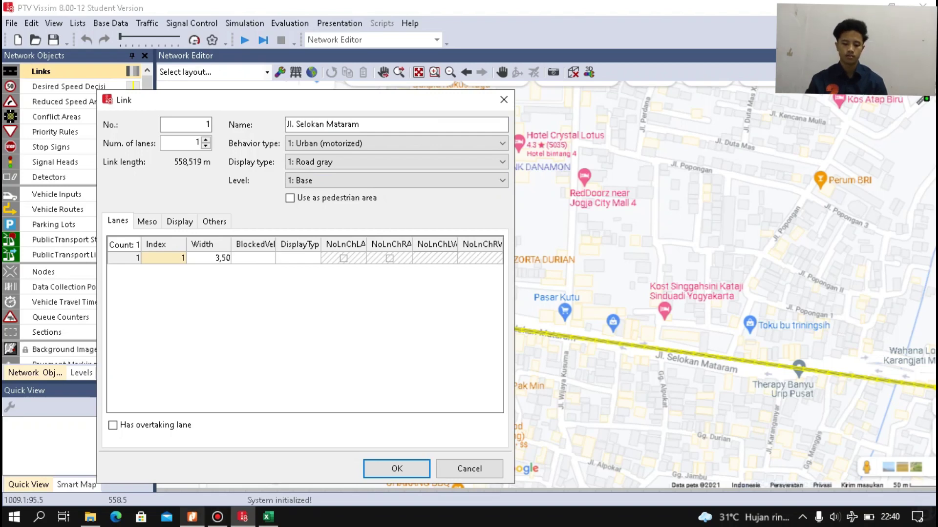
Switch to the Lokasi Simpang document in Nitro Pro and look through the geometry descriptions of the intersection arms.
left_click(192, 516)
scroll(473, 303, "up", 5)
scroll(474, 303, "up", 6)
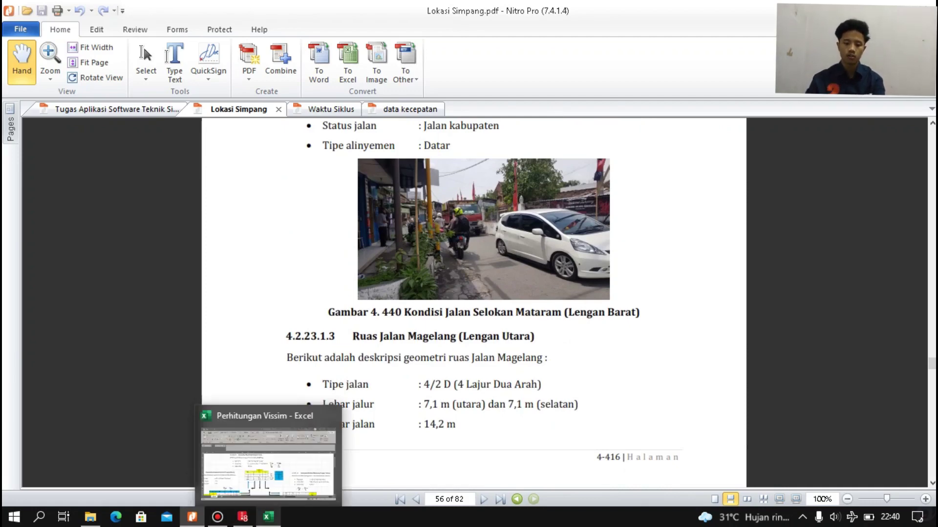
Switch to the Perhitungan Vissim workbook in Excel and examine the lane widths of the north and east arms, including the R15 lane-width formula.
left_click(268, 516)
scroll(469, 322, "down", 4)
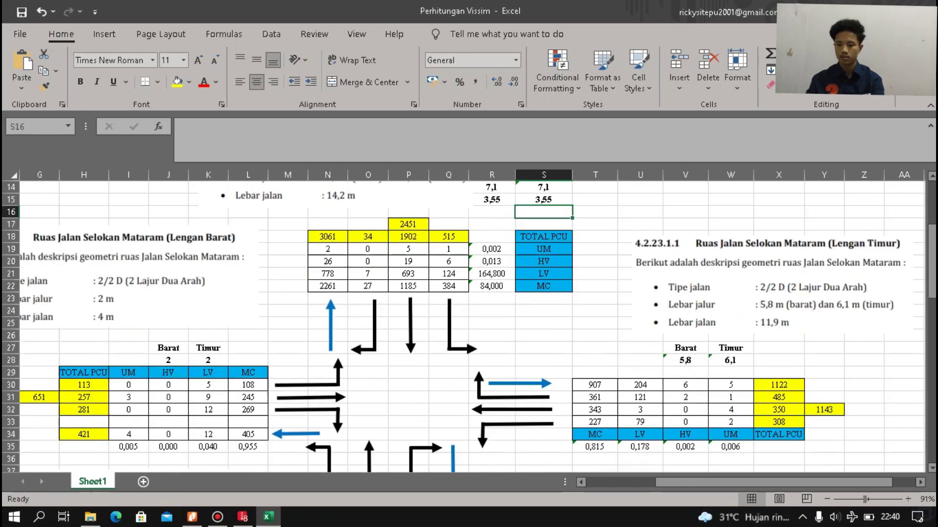
scroll(469, 323, "up", 2)
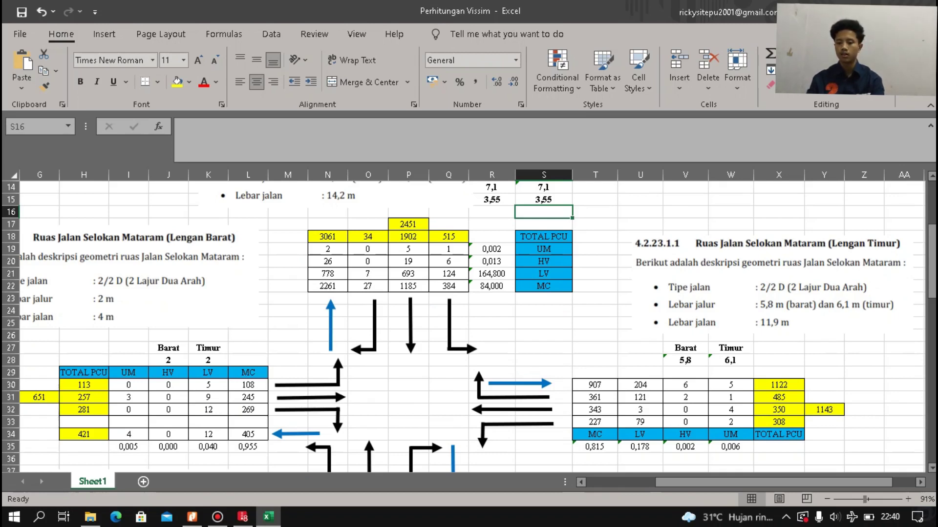
scroll(469, 326, "up", 1)
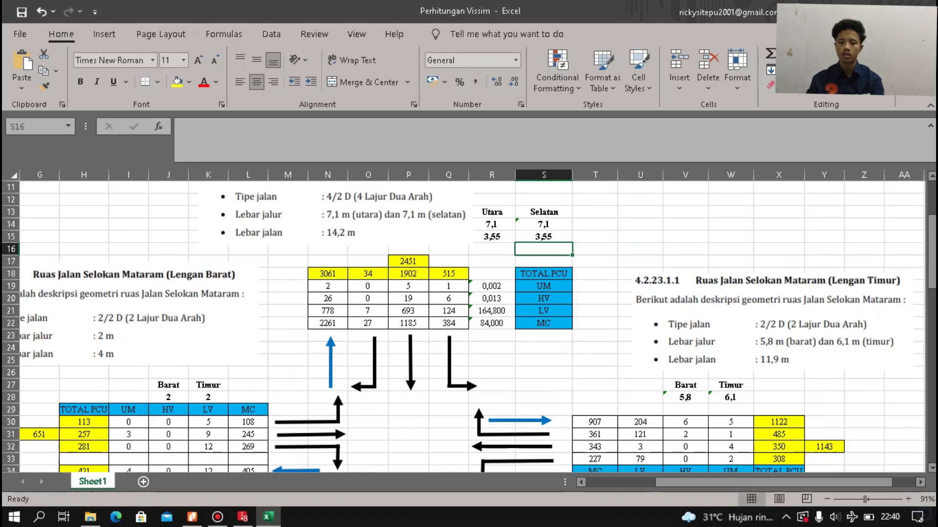
scroll(469, 327, "up", 1)
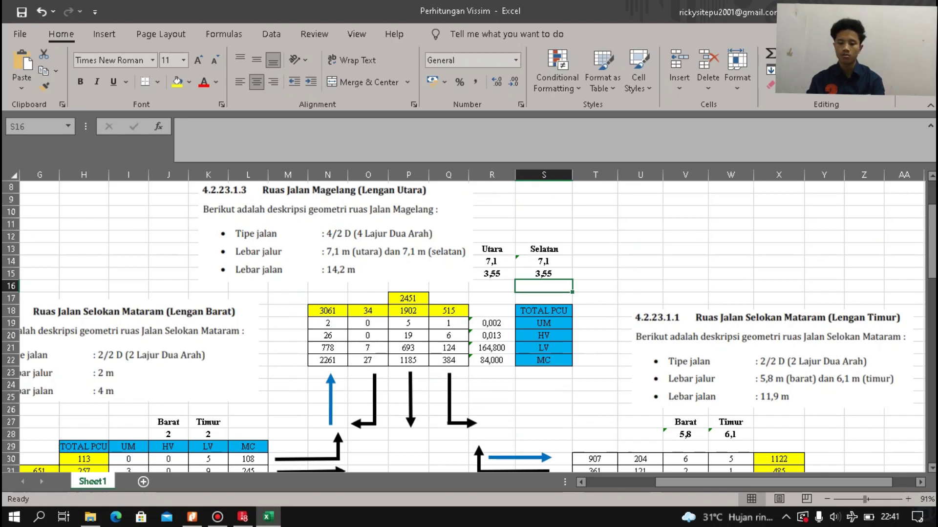
left_click(491, 274)
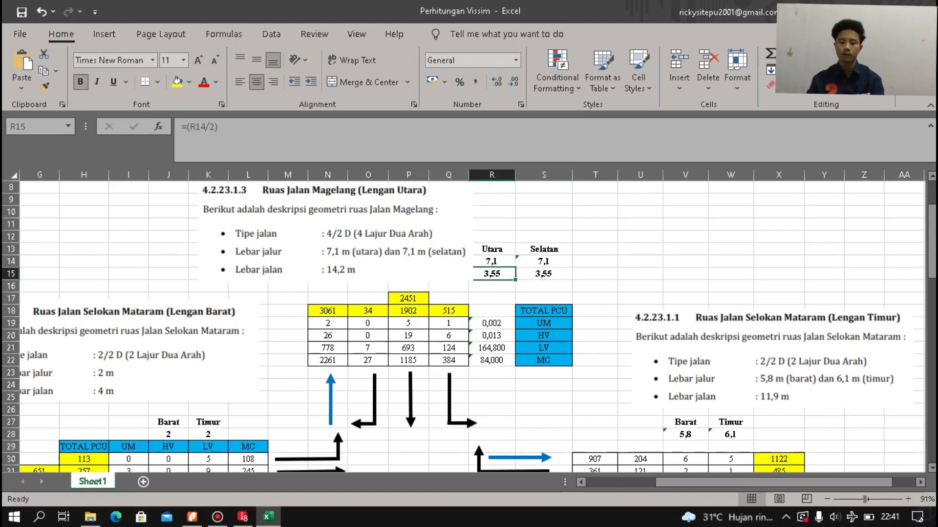
key("F2")
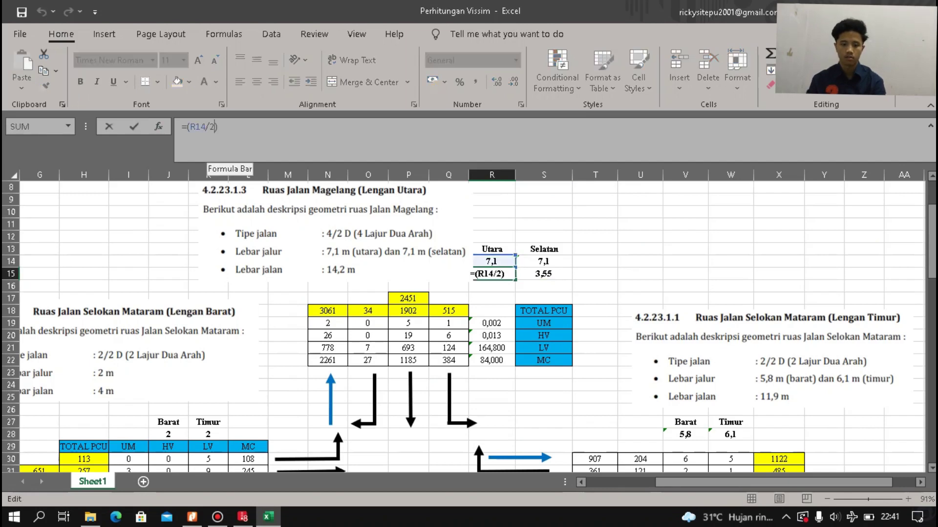
key("Return")
scroll(468, 323, "down", 2)
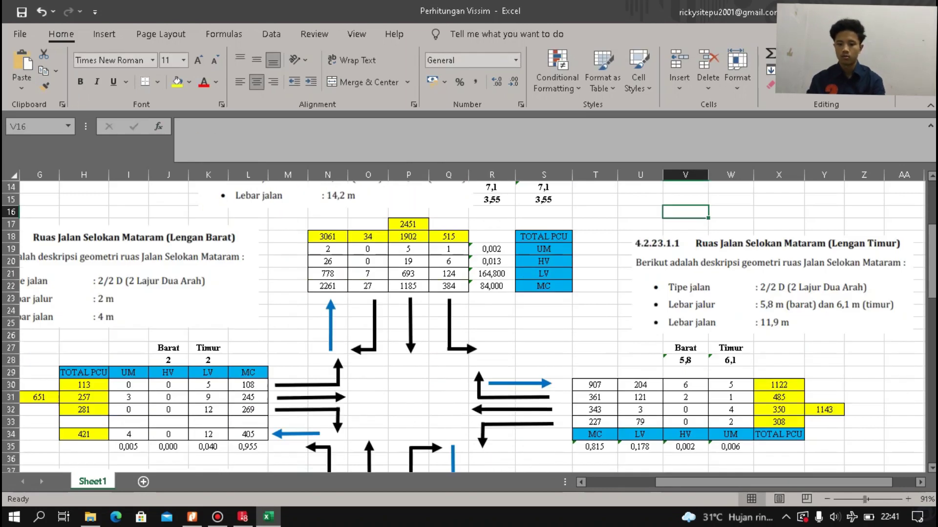
left_click(686, 212)
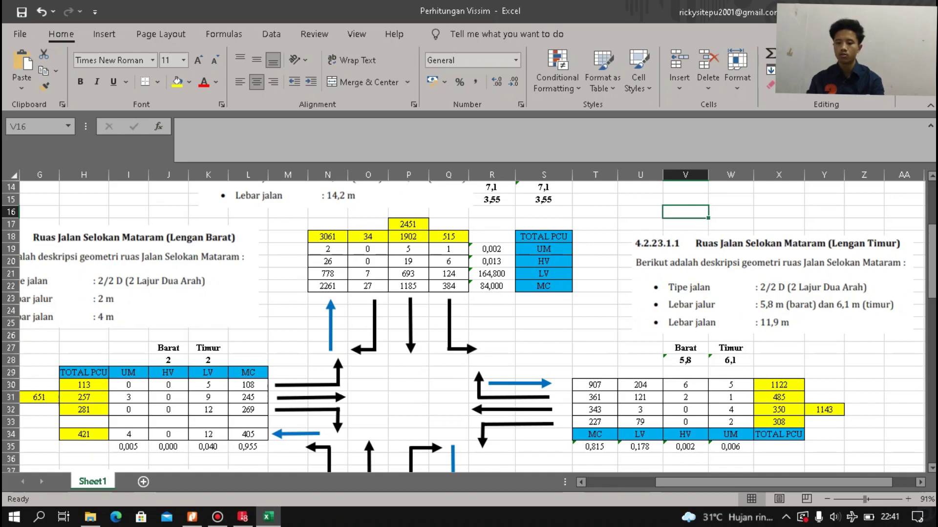
left_click(685, 361)
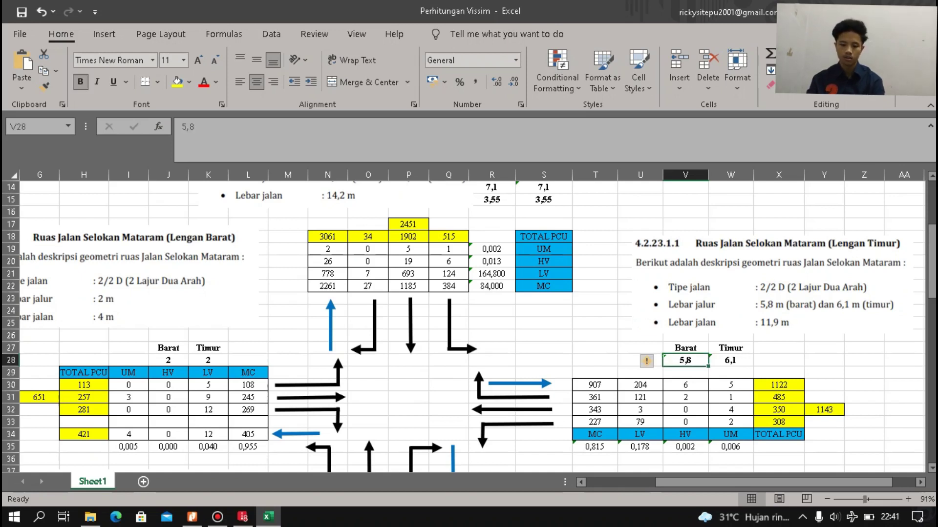
Switch back to PTV Vissim, set the Jl. Selokan Mataram link's lane width to 5,8 m and create the link.
left_click(243, 517)
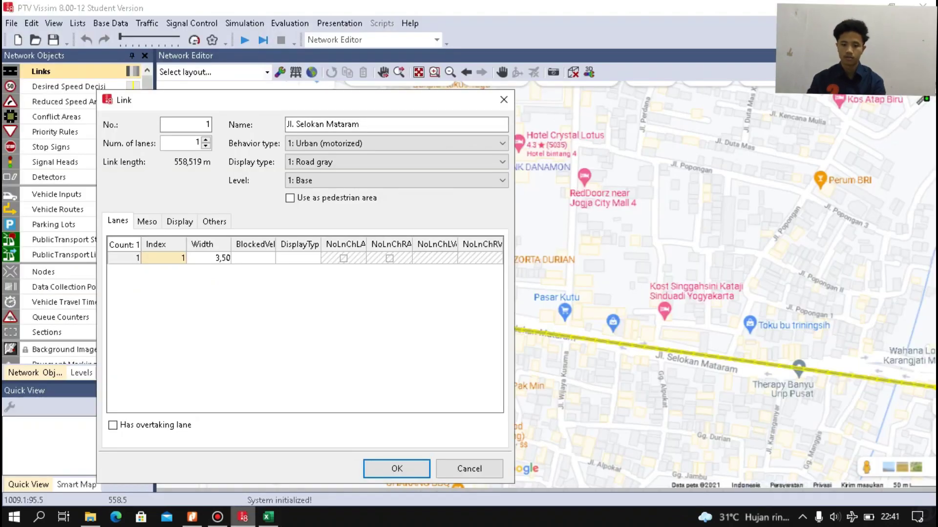
left_click(210, 258)
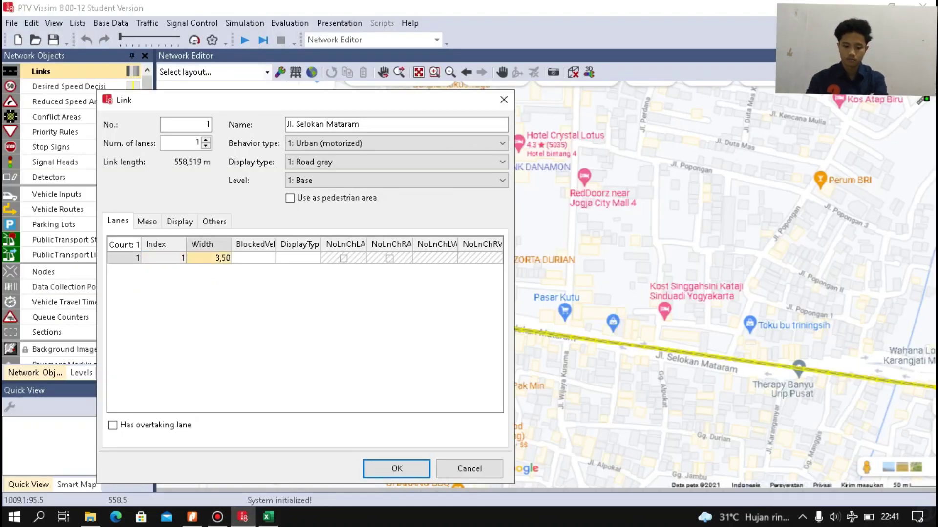
type("5,")
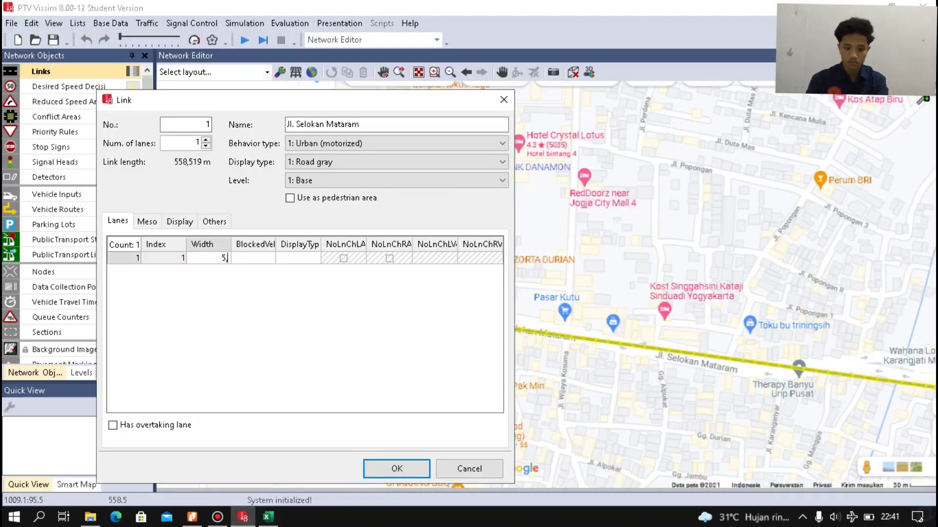
type("8")
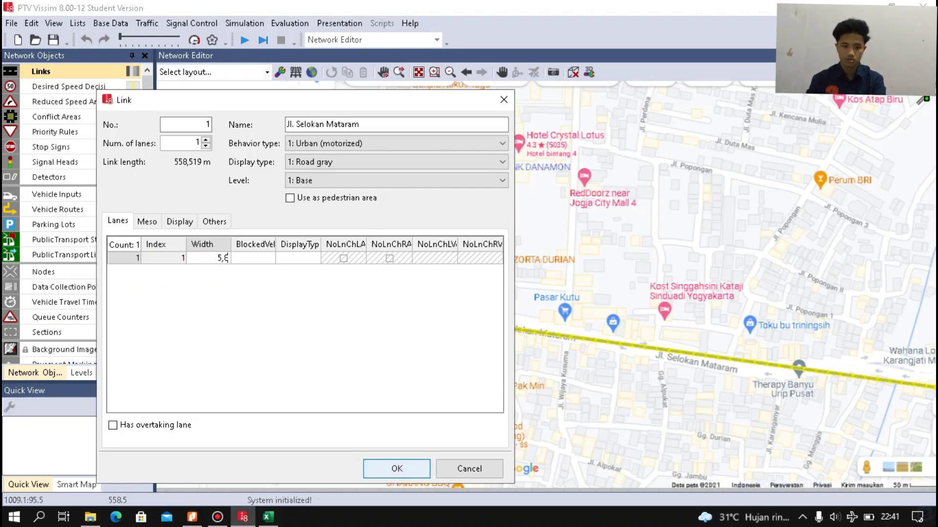
key("Return")
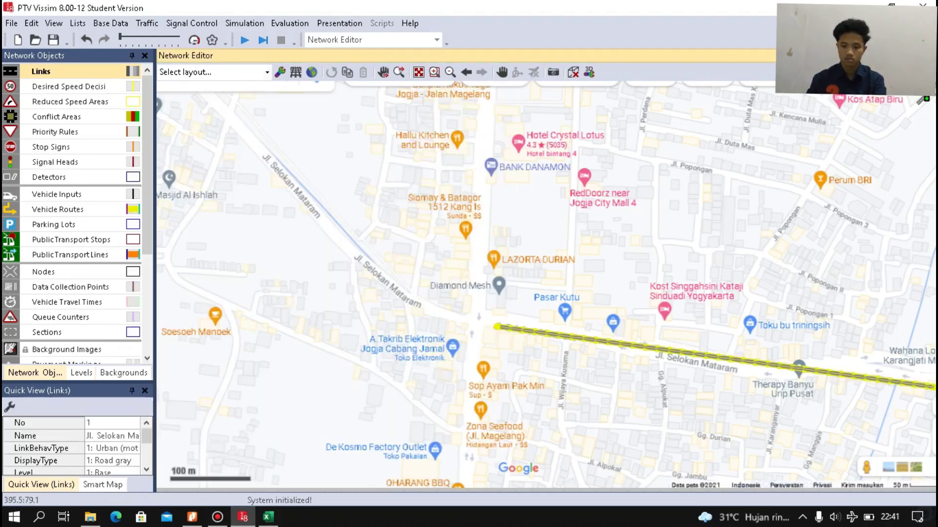
left_click(577, 367)
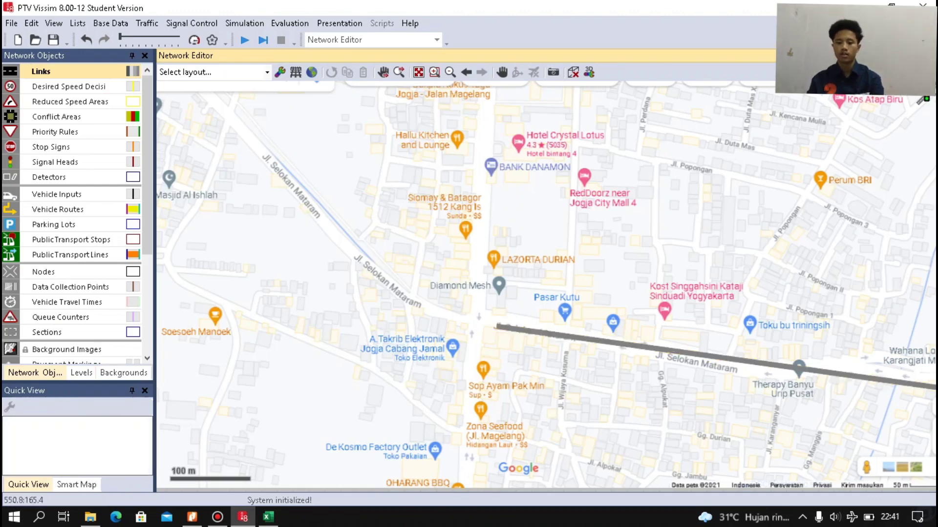
Generate a one-lane opposite direction for the east-arm Jl. Selokan Mataram link.
left_click(576, 338)
right_click(526, 330)
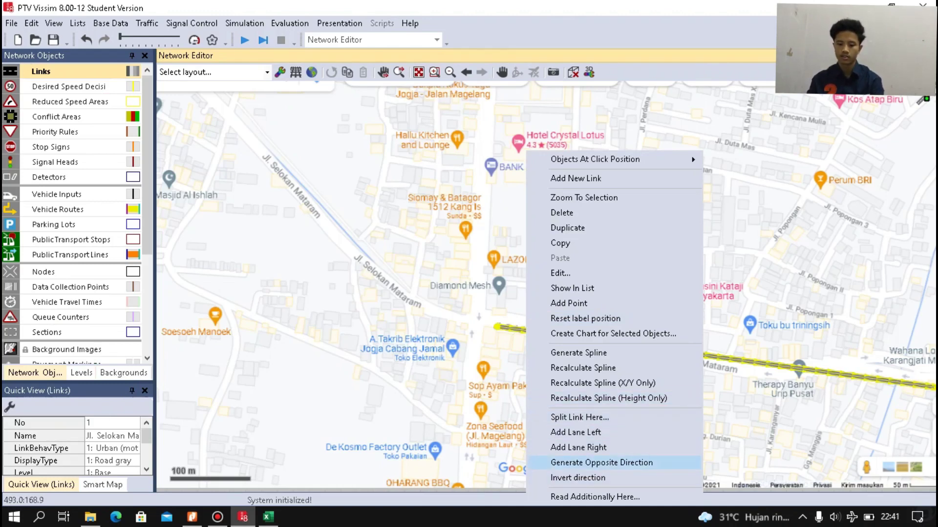
key("Return")
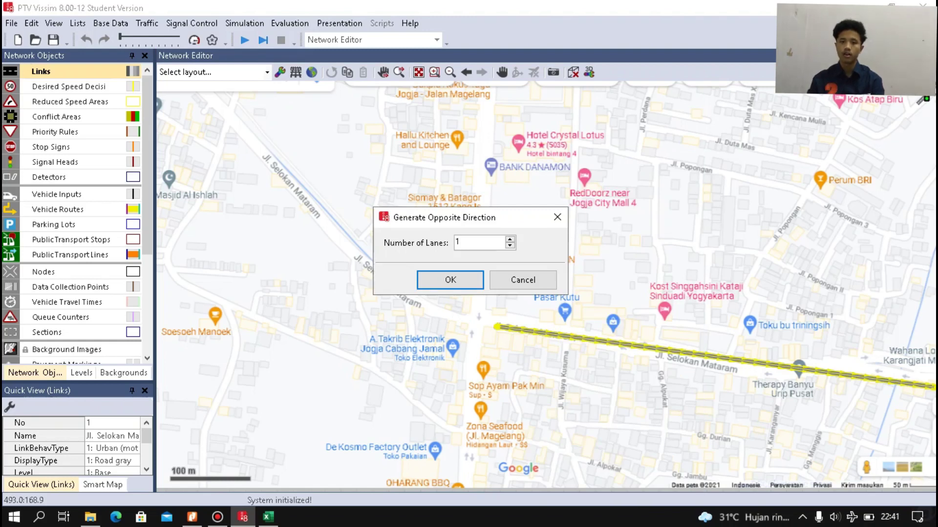
key("shift+Tab")
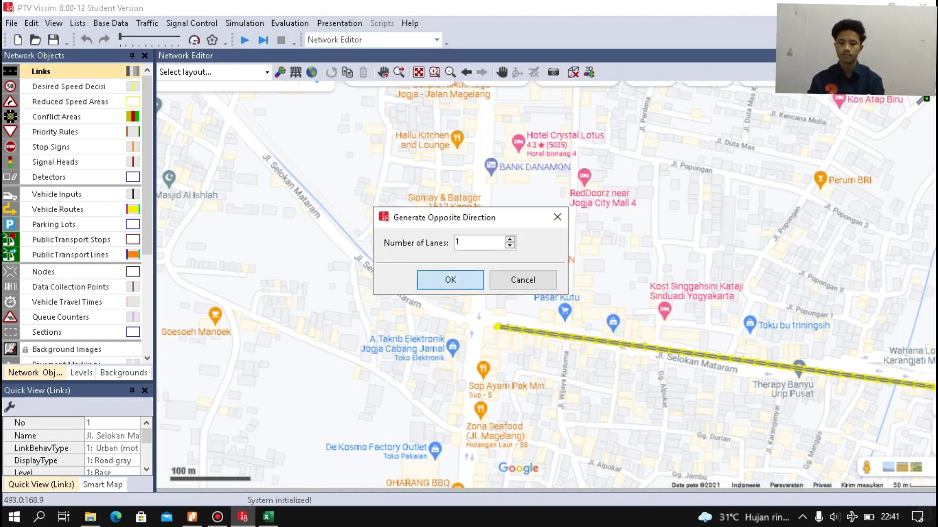
key("Return")
scroll(545, 345, "up", 3)
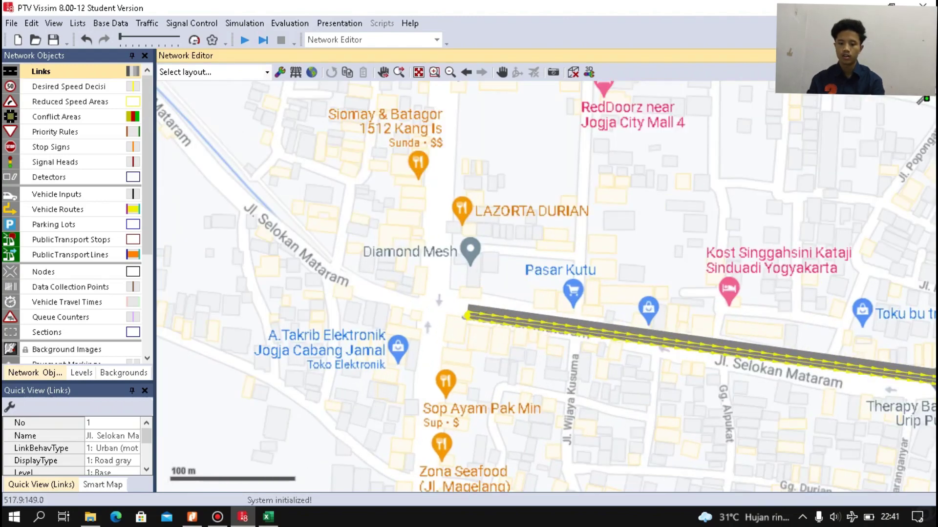
Shift the opposite-direction link slightly north to leave a narrow gap between the two directions.
left_click(545, 244)
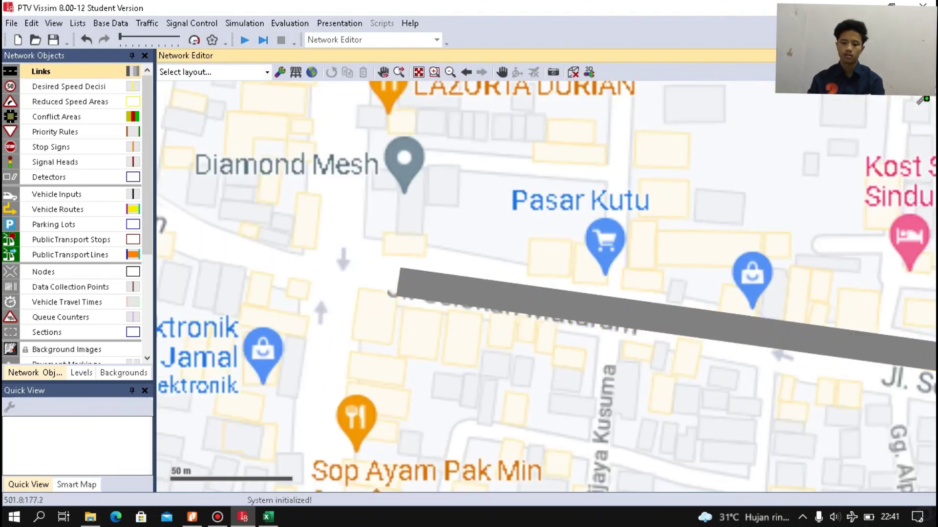
left_click(493, 289)
left_click_drag(528, 293, 528, 290)
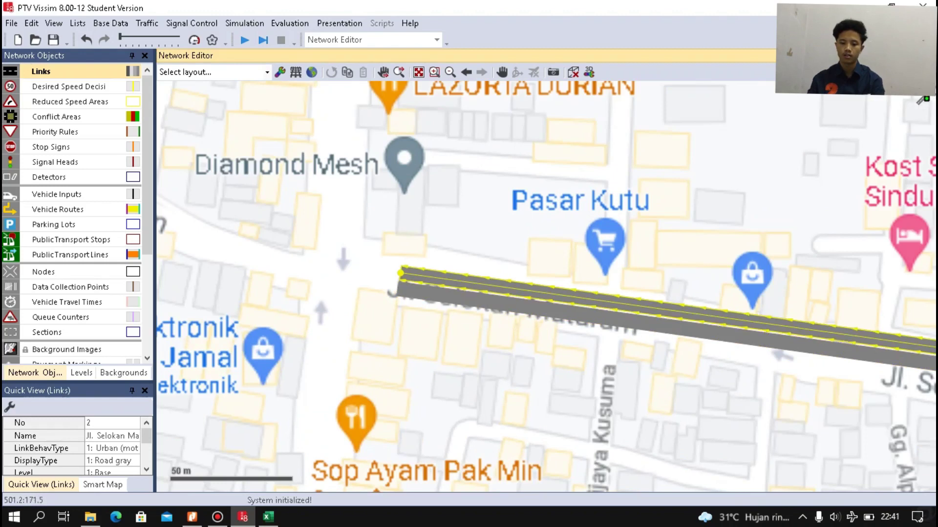
left_click(534, 320)
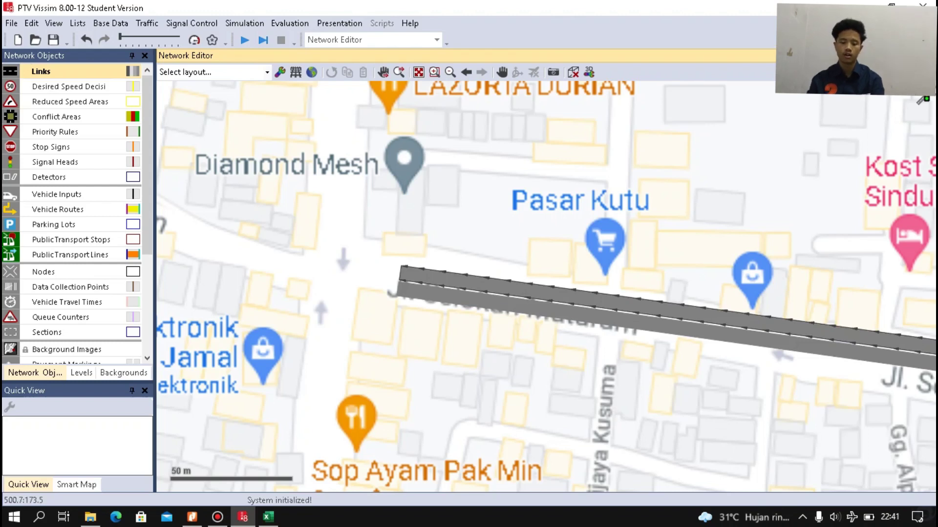
Open the east arm's northern link for editing and check the Timur lane width in the Perhitungan Vissim workbook in Excel.
left_click(527, 291)
double_click(527, 291)
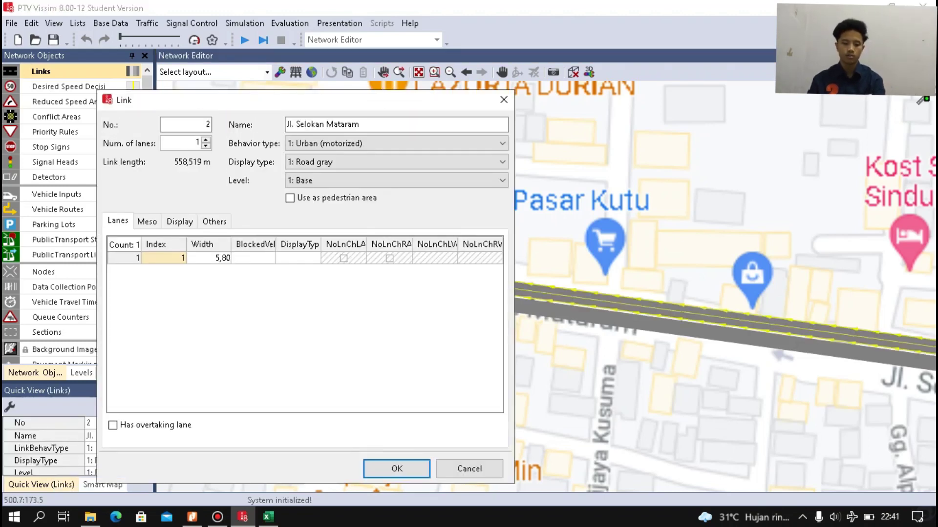
left_click(209, 257)
key("alt+Tab")
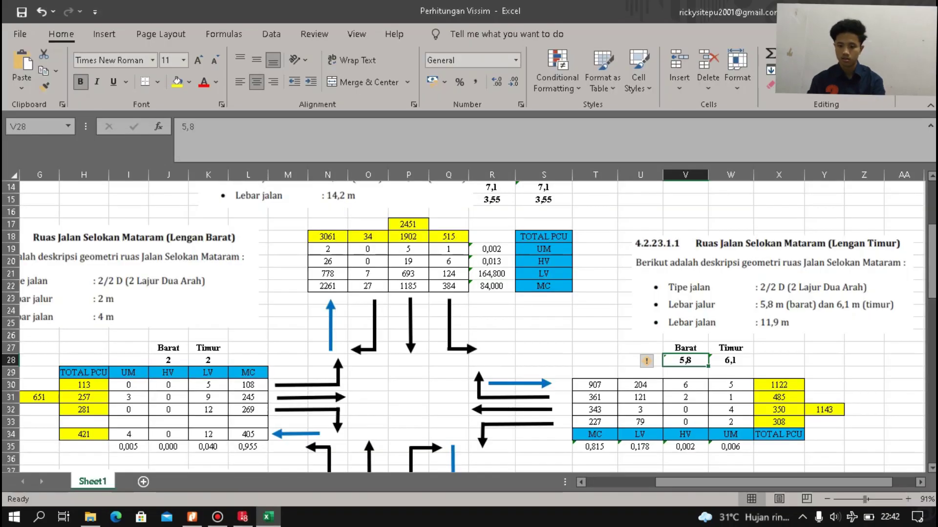
left_click(863, 361)
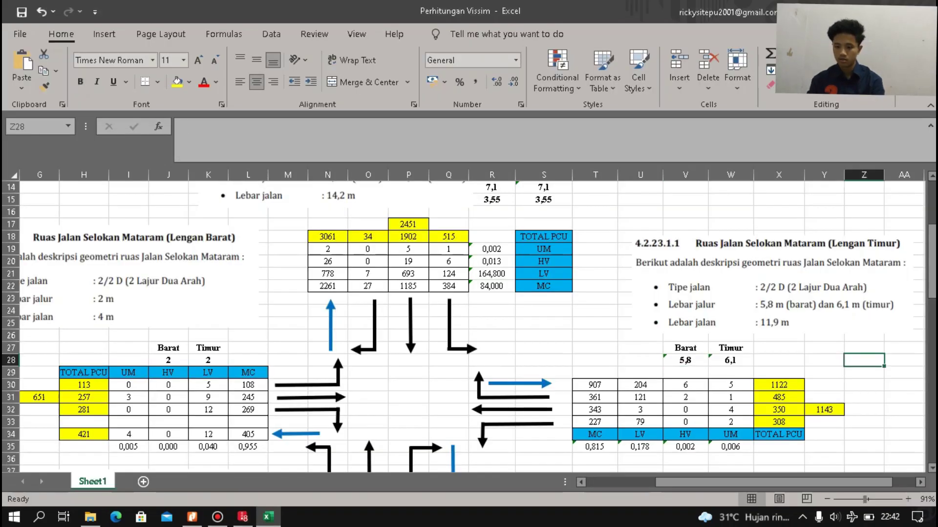
left_click(730, 360)
Switch back to PTV Vissim and set the east arm's northern link to a lane width of 6,1 m.
left_click(268, 516)
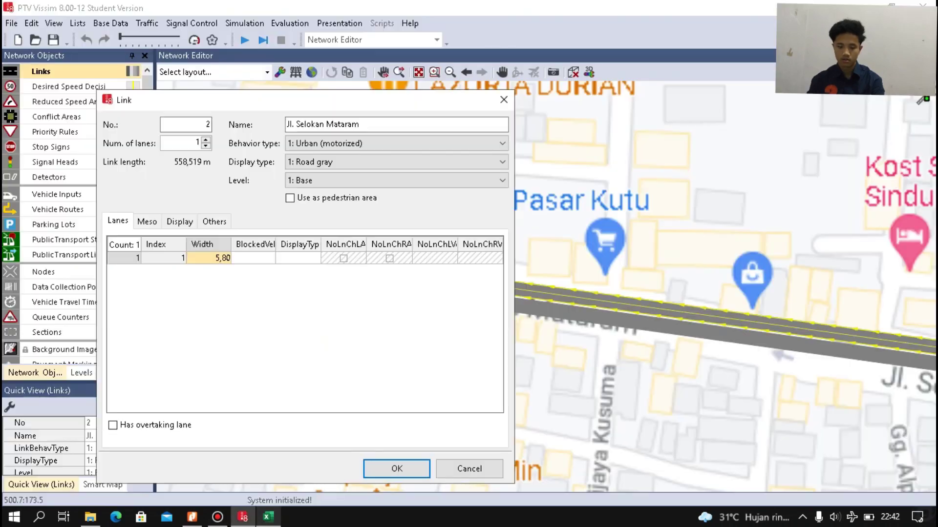
type("6")
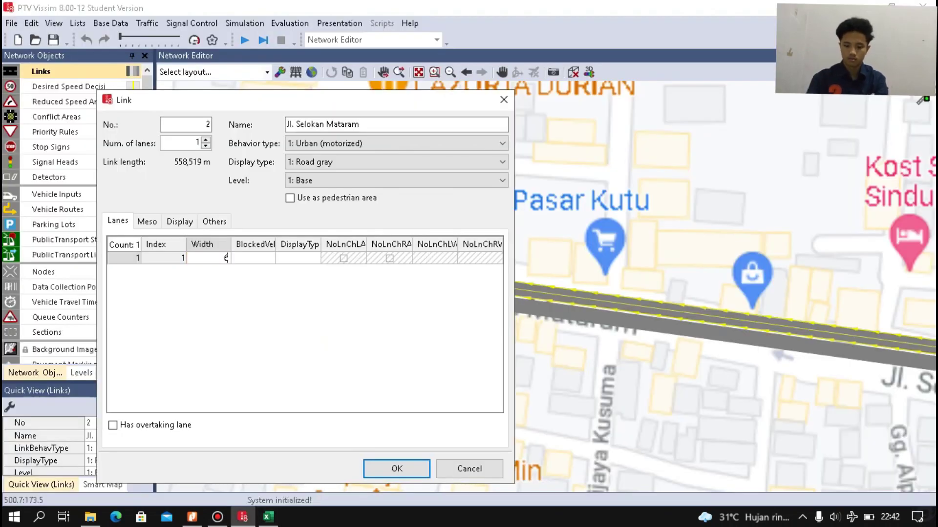
type(",1")
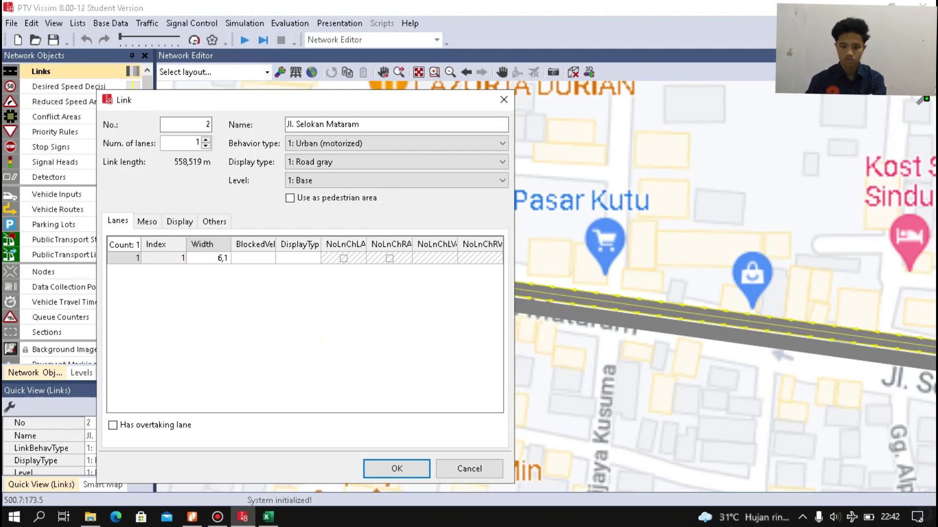
key("Return")
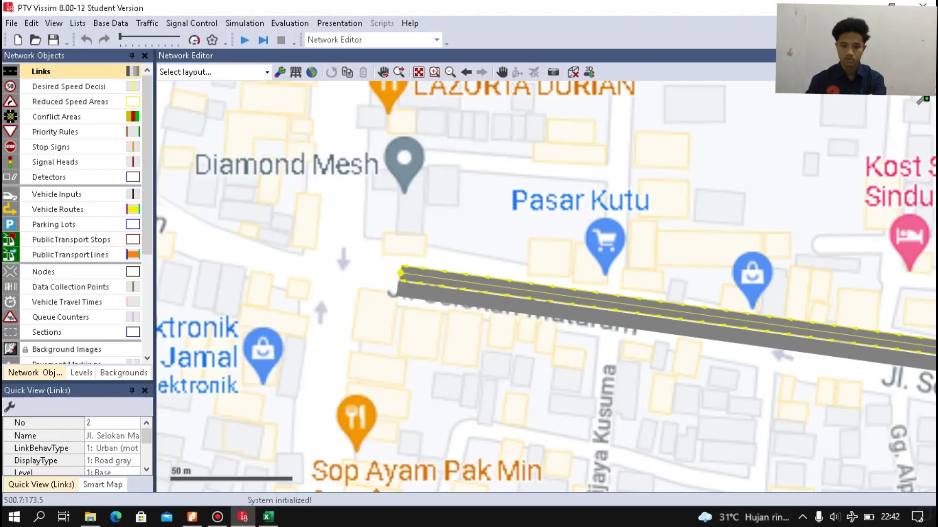
Draw a straight link about 392 m long along the west arm of Jl. Selokan Mataram, from the intersection toward the northwest.
scroll(539, 359, "down", 2)
scroll(540, 378, "down", 3)
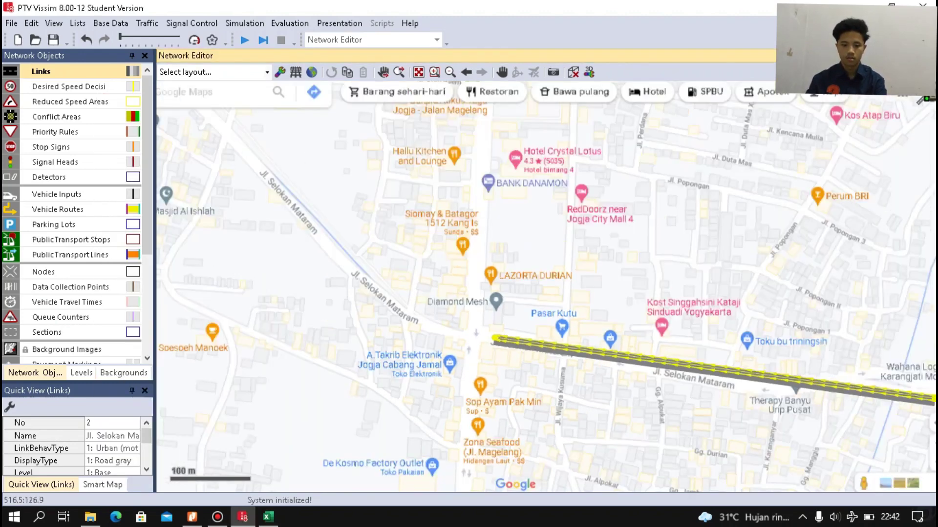
scroll(393, 261, "up", 2)
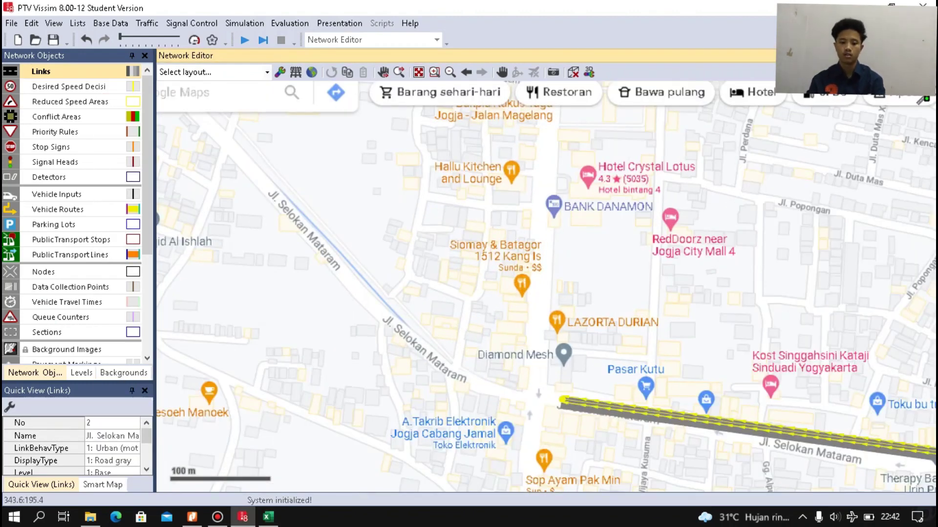
scroll(439, 420, "up", 1)
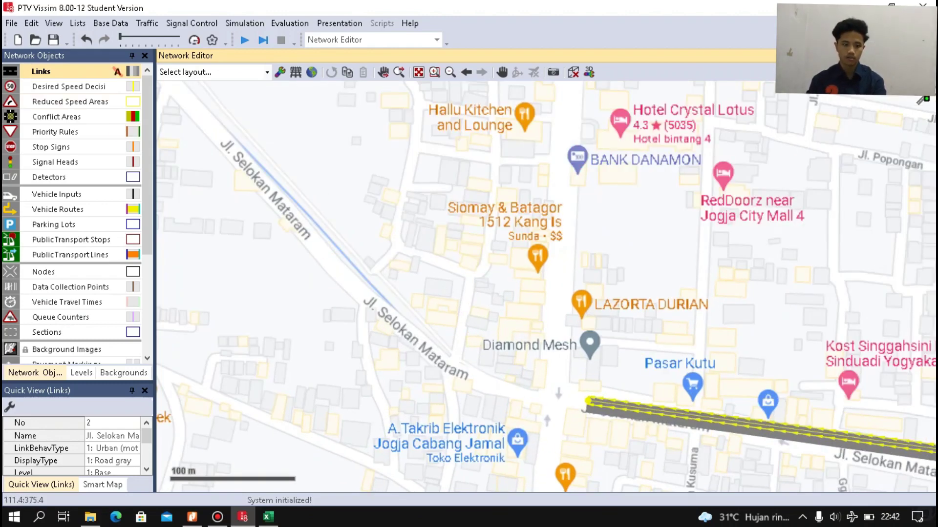
left_click(41, 71)
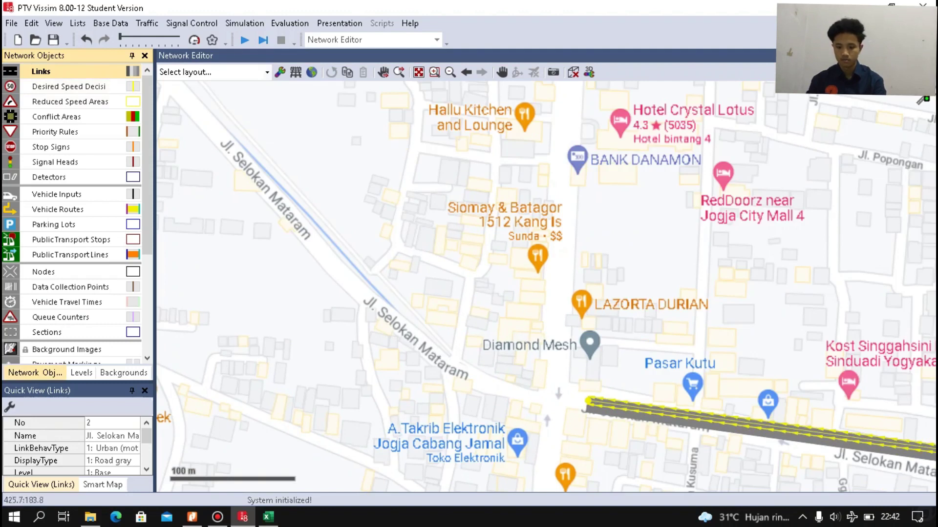
mouse_move(533, 402)
left_mouse_down()
mouse_move(308, 297)
mouse_move(166, 85)
left_mouse_up()
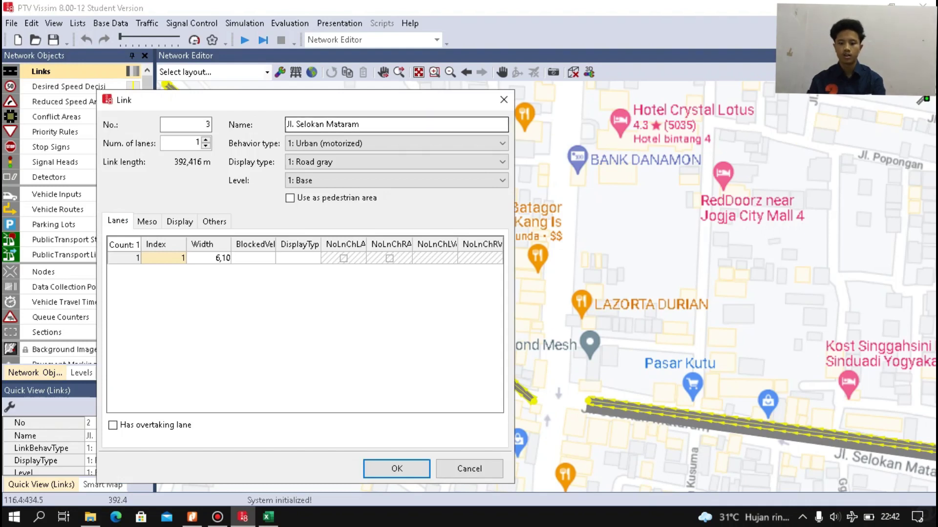
key("shift+Left")
key("shift+Left")
key("shift+Left")
key("shift+Left")
key("shift+Left")
key("shift+Left")
key("shift+Left")
key("shift+Left")
key("shift+Left")
key("shift+Left")
key("shift+Left")
key("shift+Left")
key("shift+Left")
key("shift+Left")
key("shift+Left")
key("shift+Left")
key("shift+Left")
key("shift+Left")
key("shift+Left")
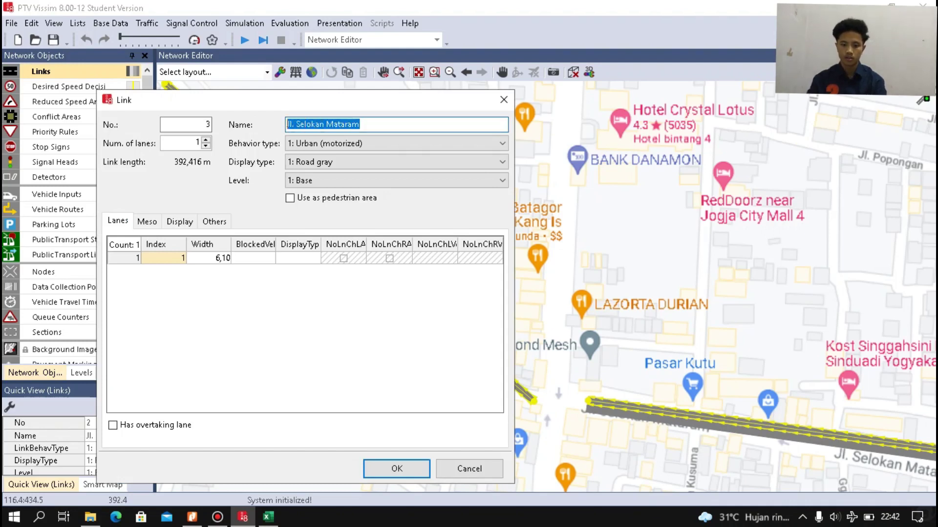
key("Right")
Select the new link's lane width for editing and look up the west arm's lane widths in the Excel workbook.
left_click(209, 258)
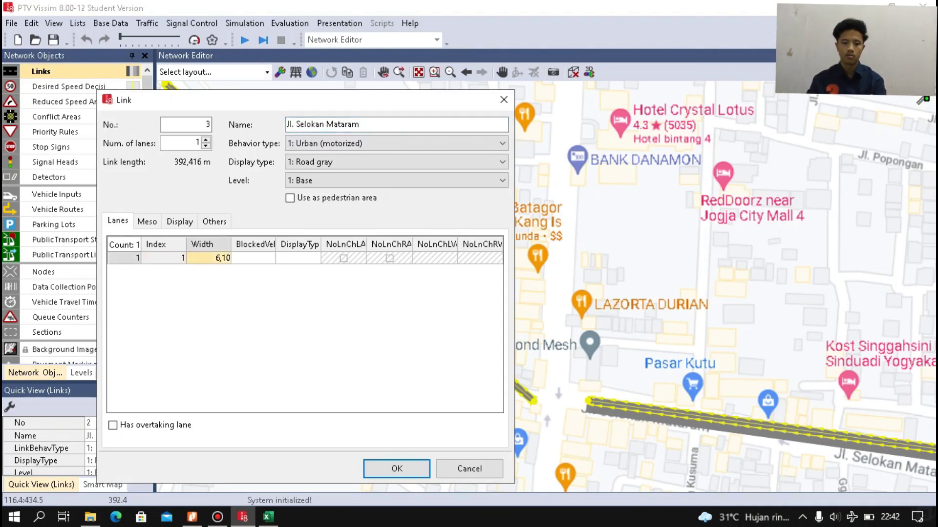
left_click(267, 517)
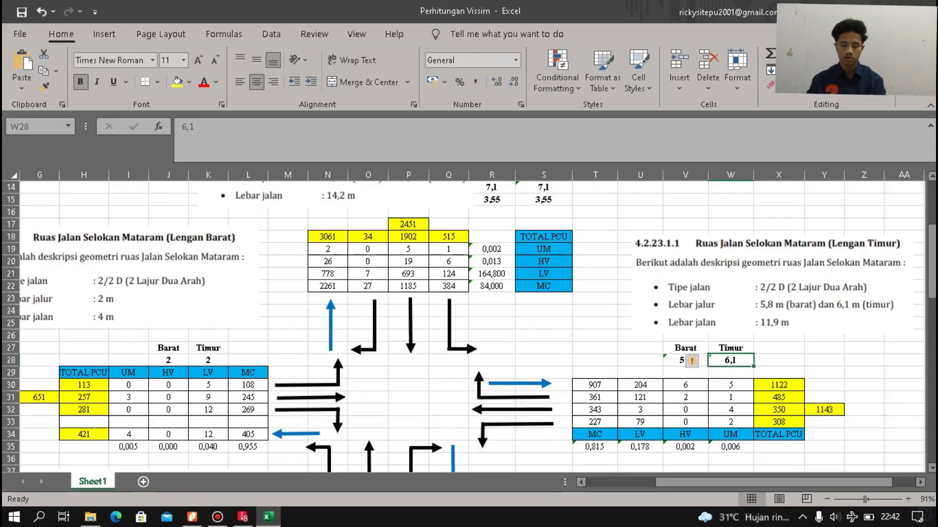
scroll(471, 326, "down", 1)
scroll(471, 323, "left", 3)
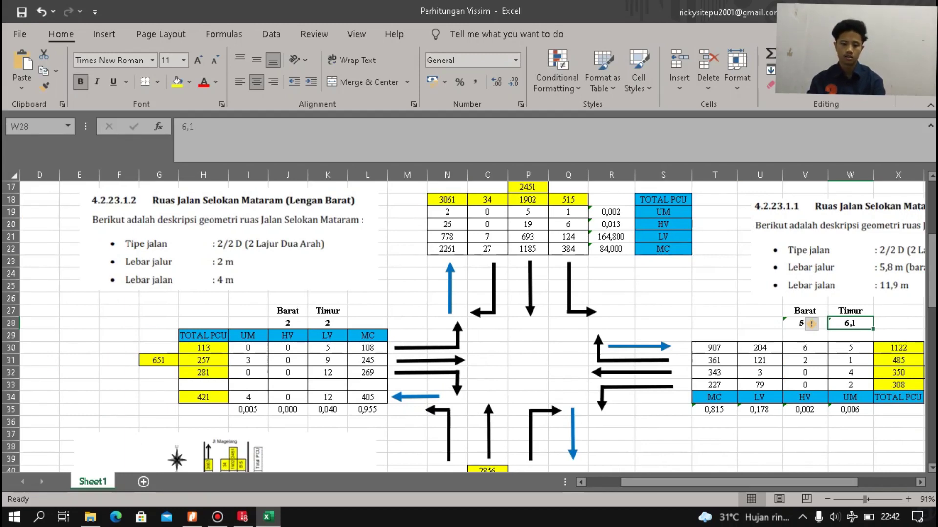
scroll(471, 325, "down", 1)
scroll(471, 325, "up", 1)
Switch back to PTV Vissim, set the west-arm link's lane width to 2 m and create the link.
left_click(242, 517)
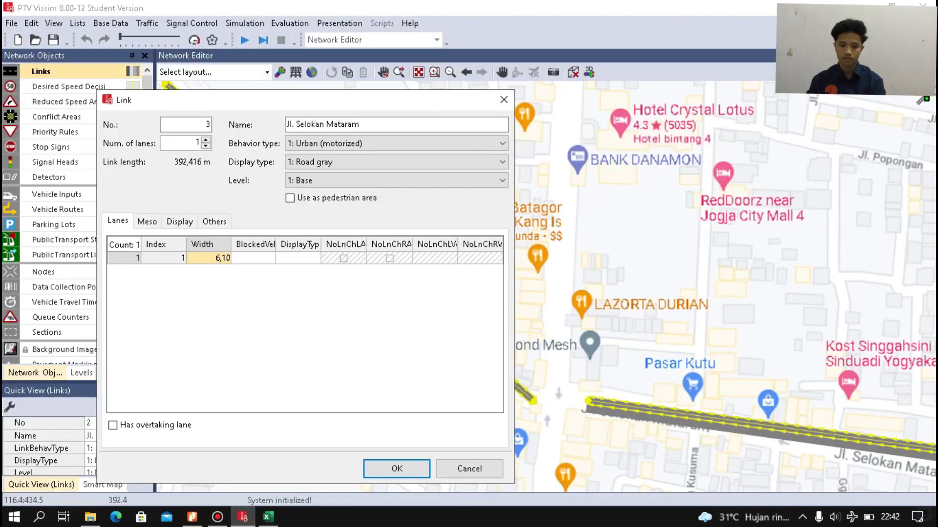
type("2")
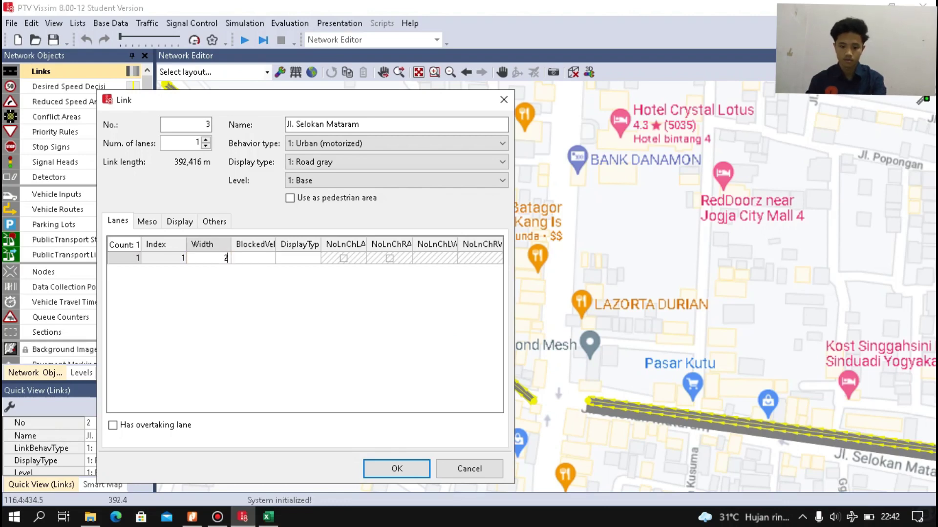
key("Return")
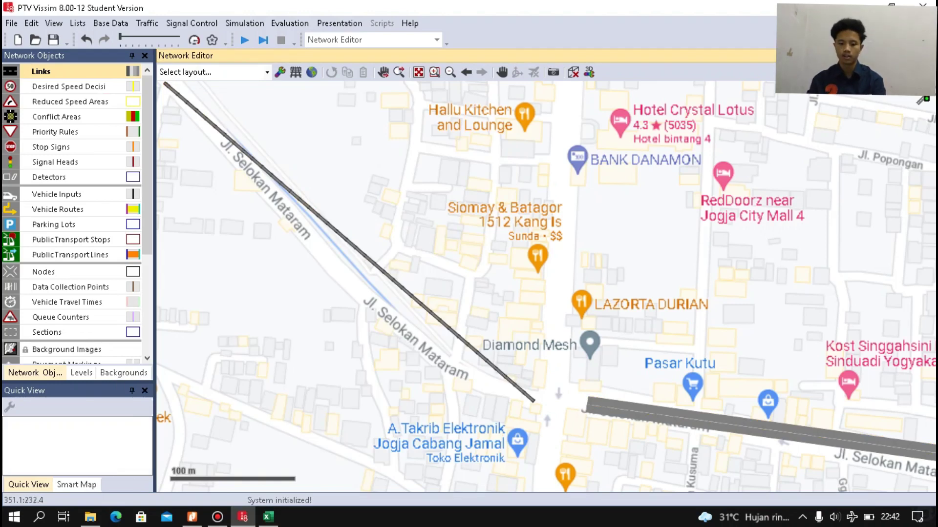
Generate a one-lane opposite direction for the west-arm Jl. Selokan Mataram link.
left_click(349, 243)
right_click(454, 315)
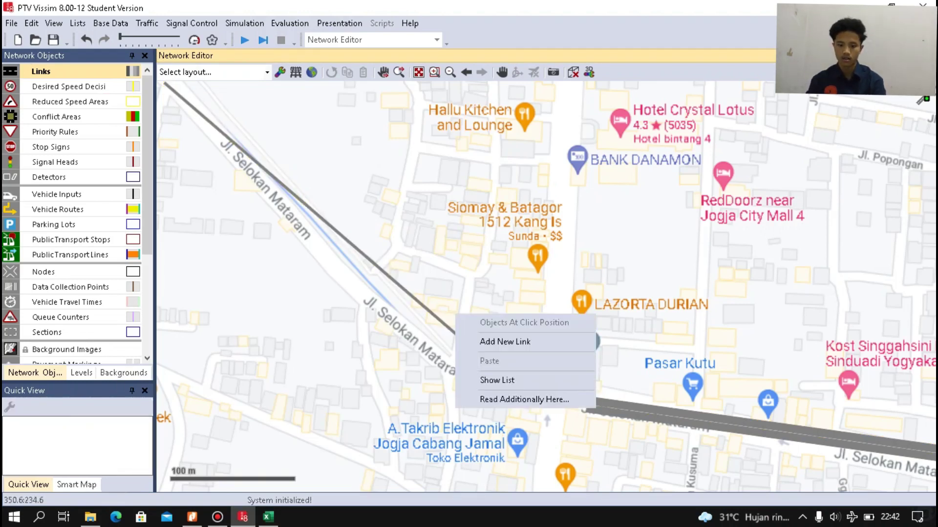
left_click(429, 313)
right_click(430, 312)
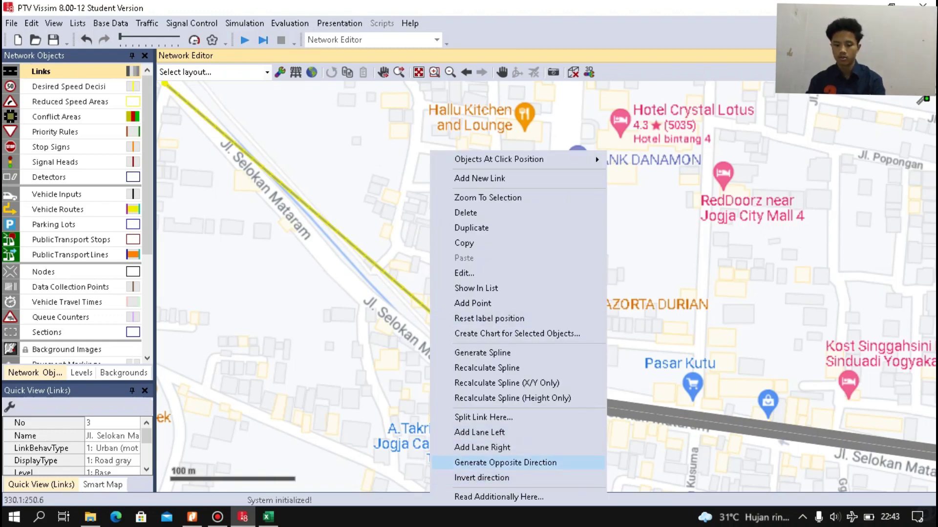
left_click(505, 463)
key("Return")
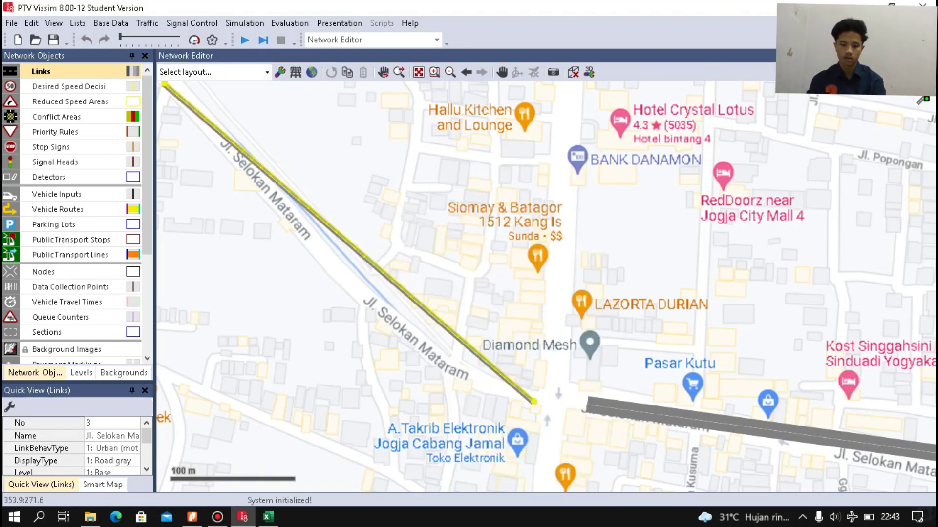
Shift the west arm's opposite-direction link slightly southwest to leave a narrow gap between the two directions.
scroll(434, 347, "up", 2)
scroll(571, 392, "up", 2)
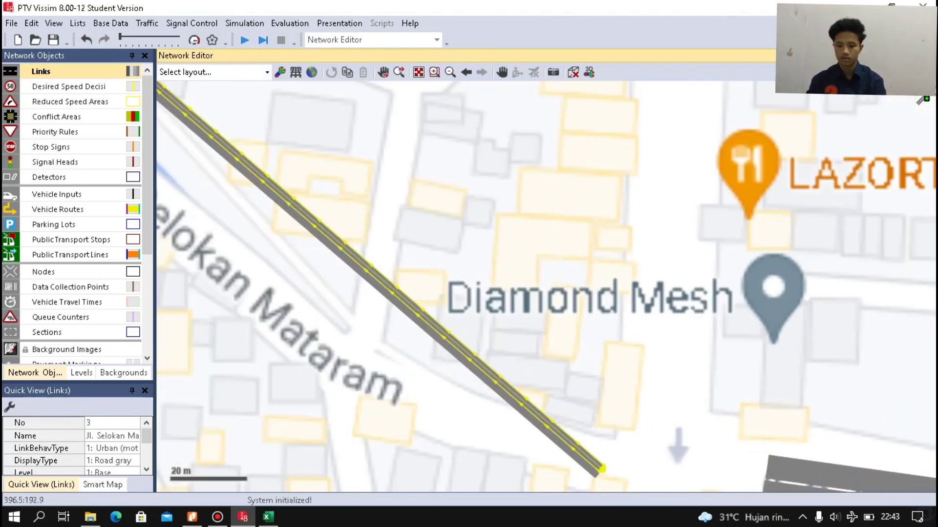
left_click(570, 392)
left_click(539, 424)
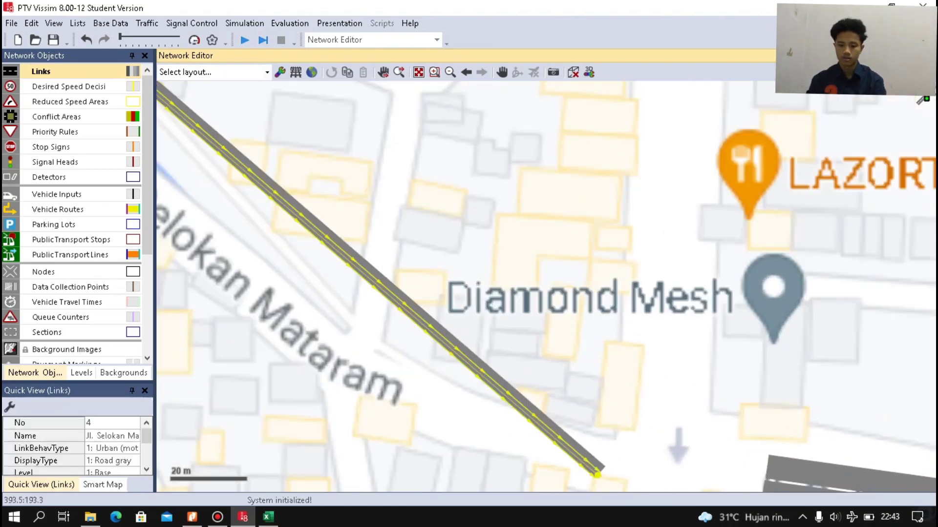
left_click_drag(539, 424, 534, 429)
left_click(521, 434)
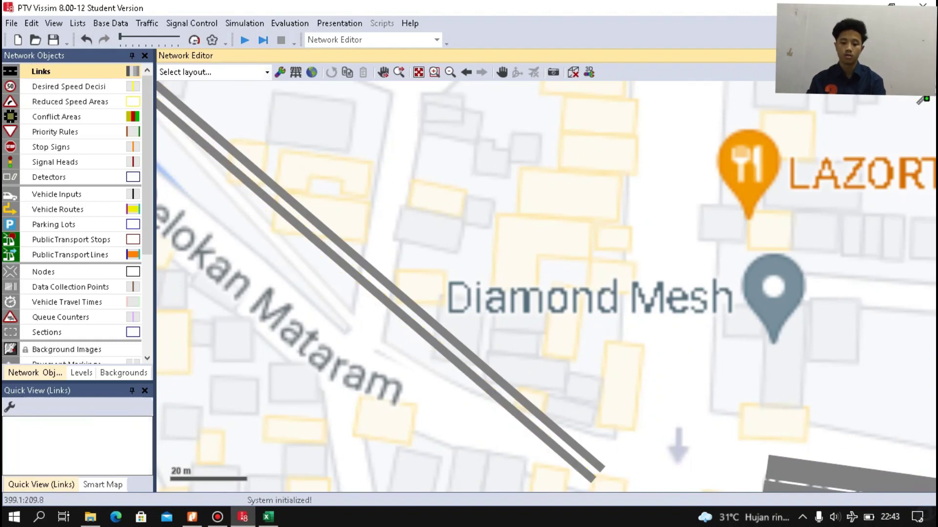
Check the lane width of the west arm's opposite-direction link and keep its settings.
left_click(518, 417)
double_click(518, 417)
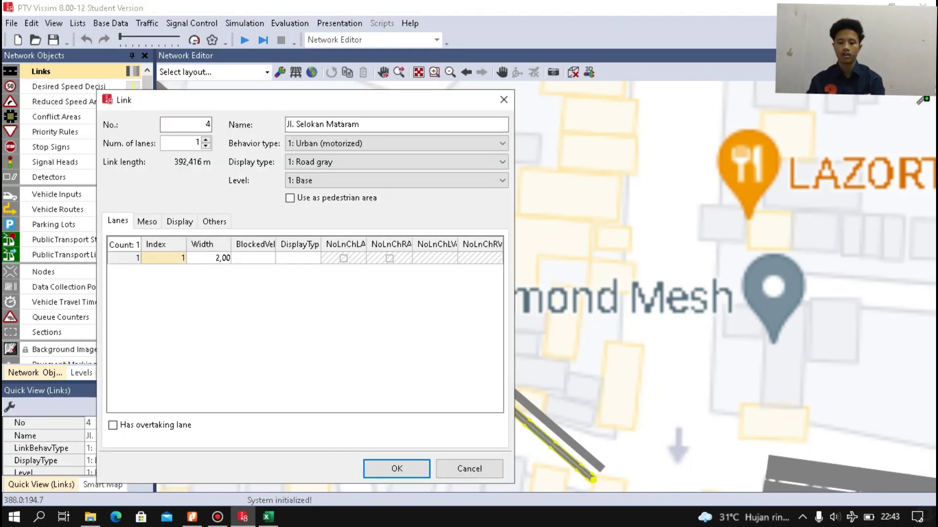
left_click(397, 469)
Draw a link about 200 m long along the south arm of Jl. Magelang, from the intersection down to the map's southern edge.
scroll(545, 287, "down", 3)
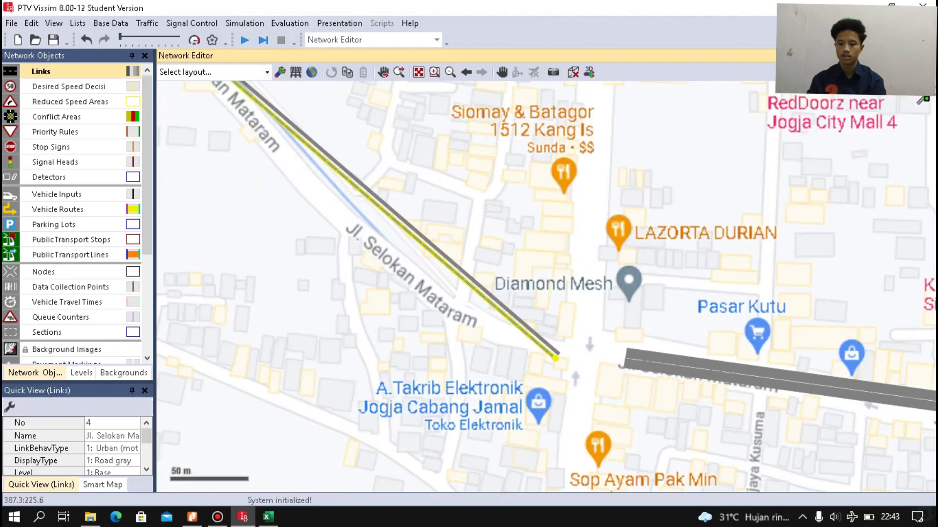
scroll(814, 361, "down", 2)
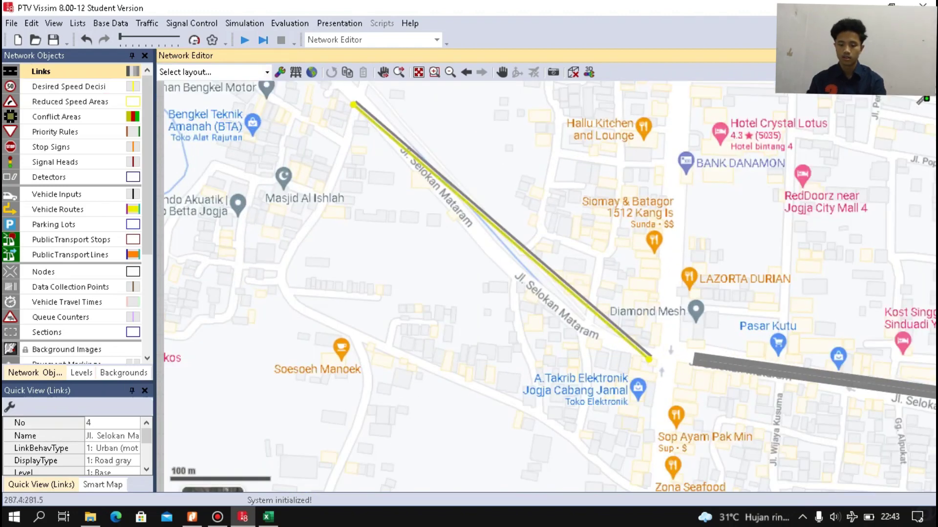
scroll(765, 483, "up", 2)
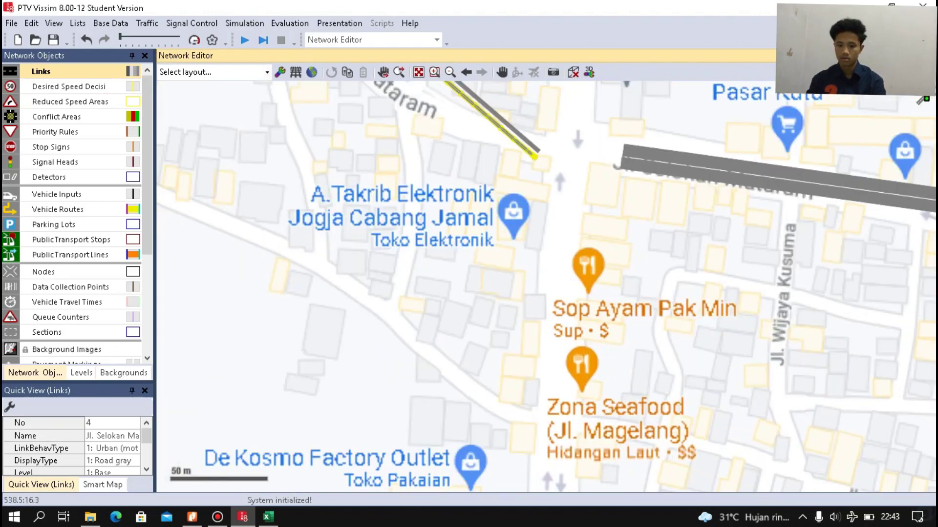
scroll(579, 303, "down", 2)
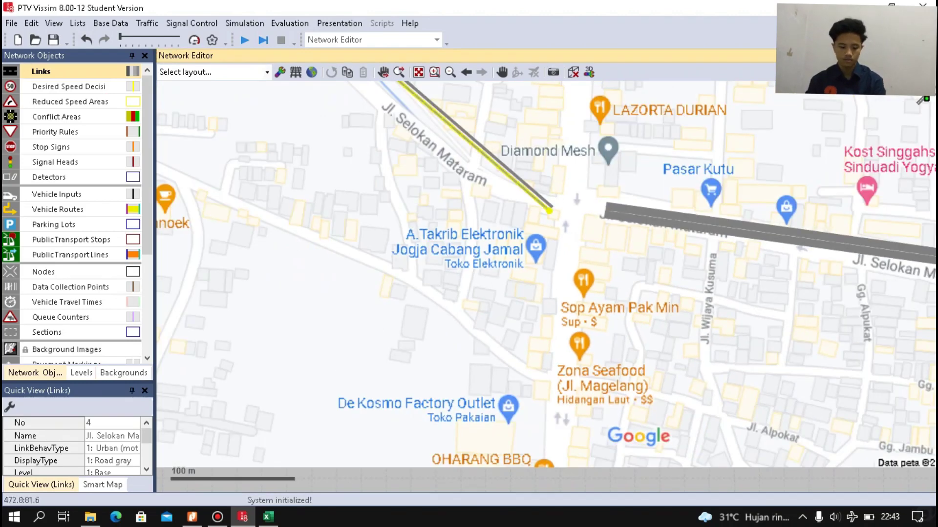
left_click_drag(577, 218, 565, 467)
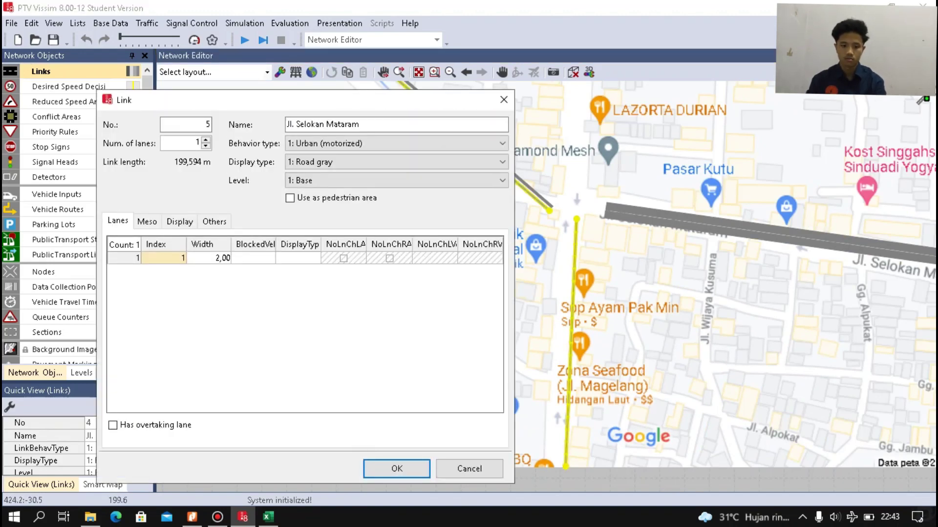
Select the south-arm link's lane width for editing and examine the Jalan Magelang (Lengan Selatan) road type and widths in the Excel workbook.
left_click(210, 258)
left_click(267, 517)
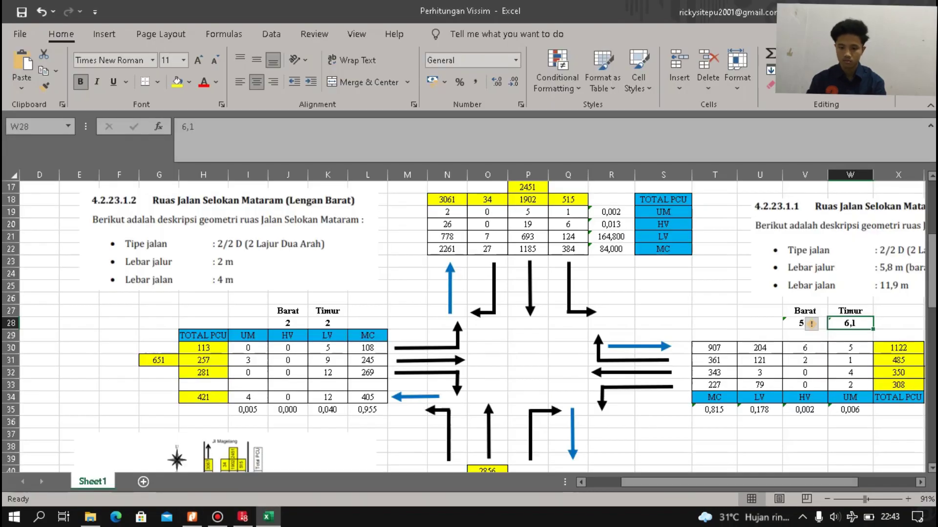
scroll(469, 323, "down", 8)
scroll(469, 322, "up", 1)
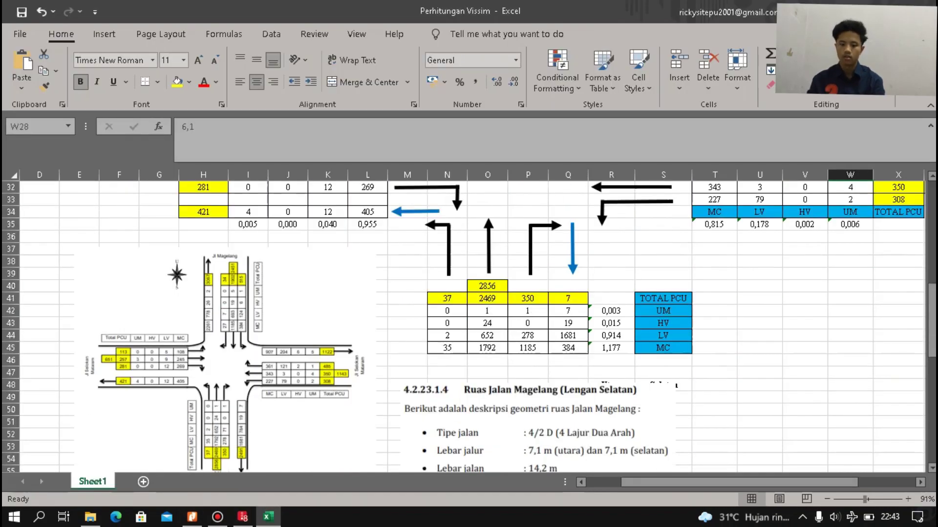
scroll(469, 322, "down", 3)
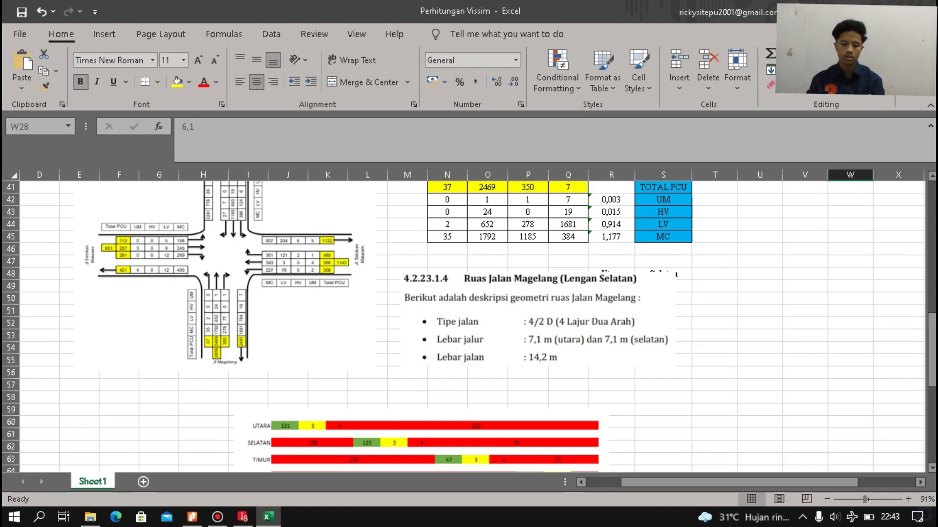
mouse_move(267, 517)
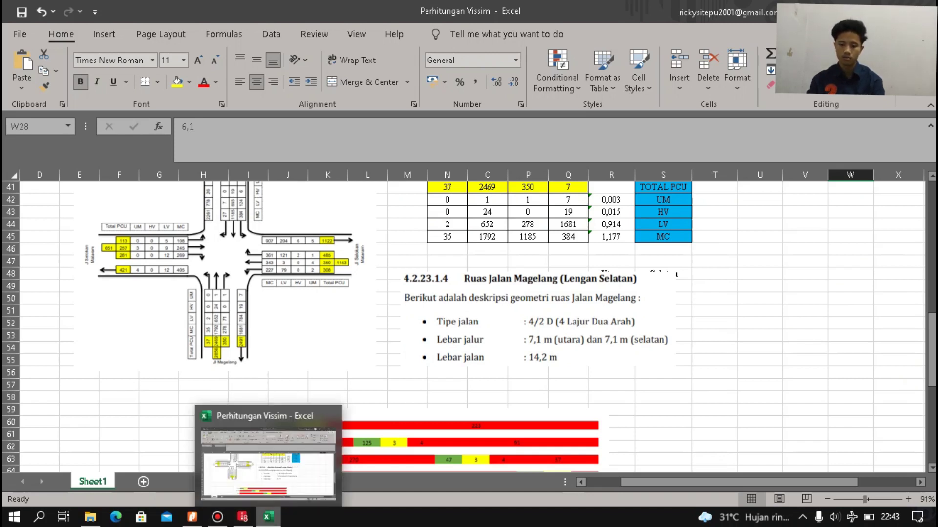
Return to Vissim and set the south-arm link's number of lanes to 2.
left_click(267, 517)
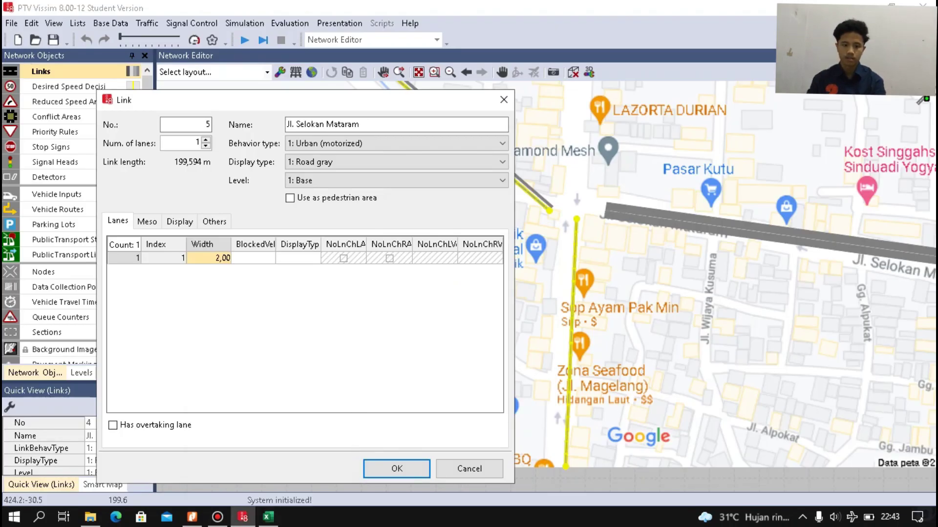
double_click(197, 142)
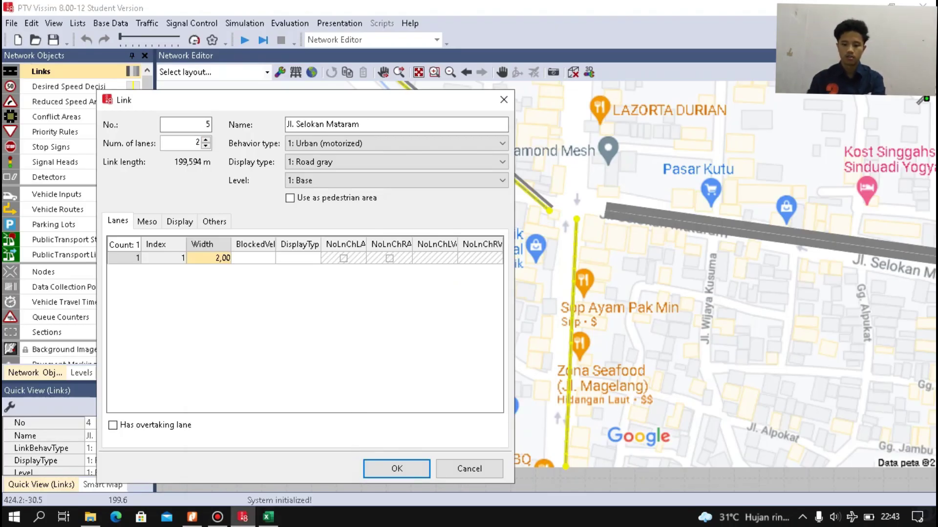
key("Return")
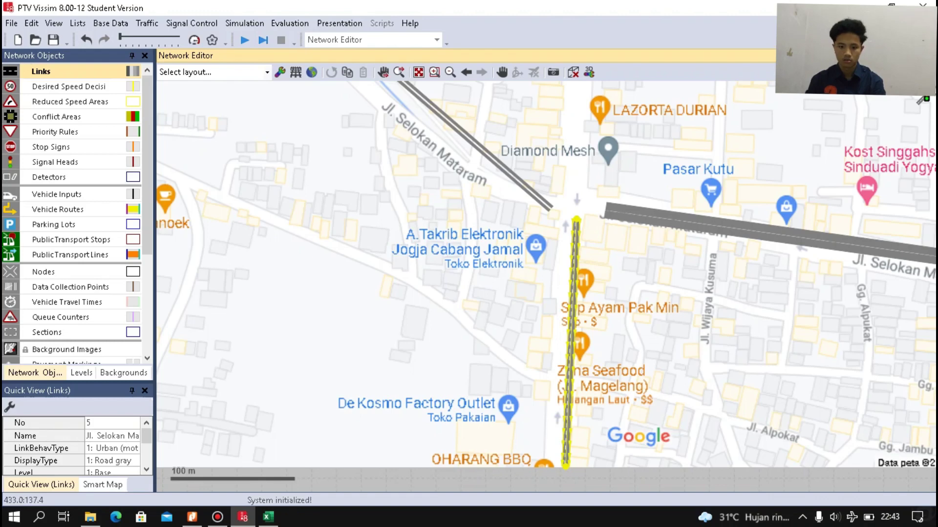
Set both lane widths of the south-arm link to 3,55 m, using the per-lane width calculated in the Excel workbook.
double_click(573, 297)
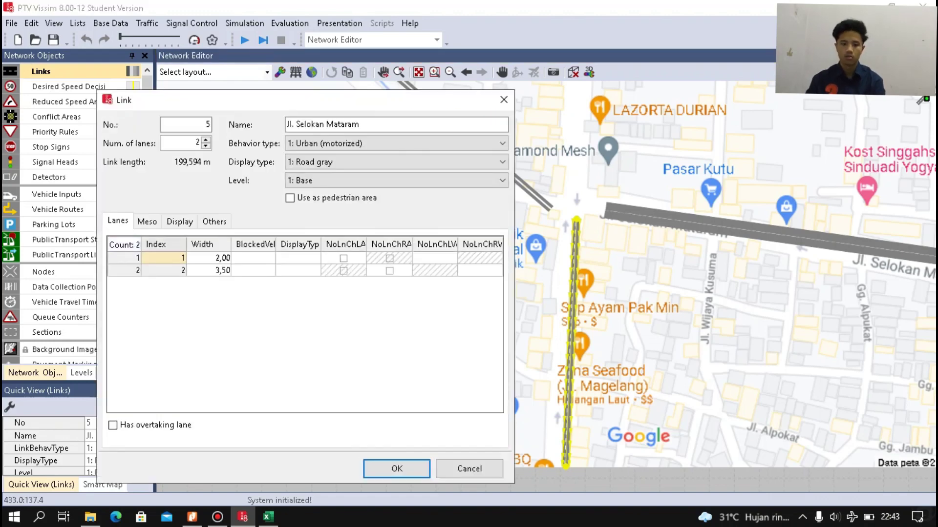
left_click(213, 258)
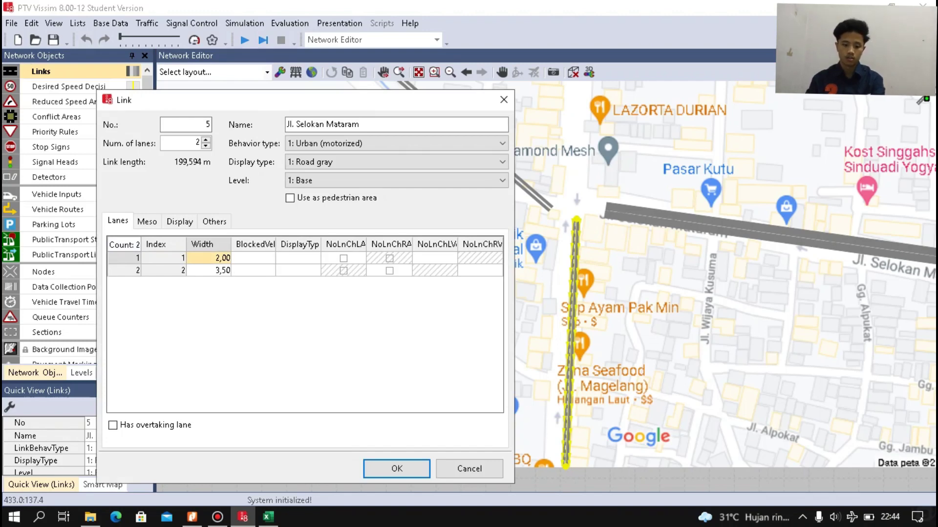
left_click(268, 517)
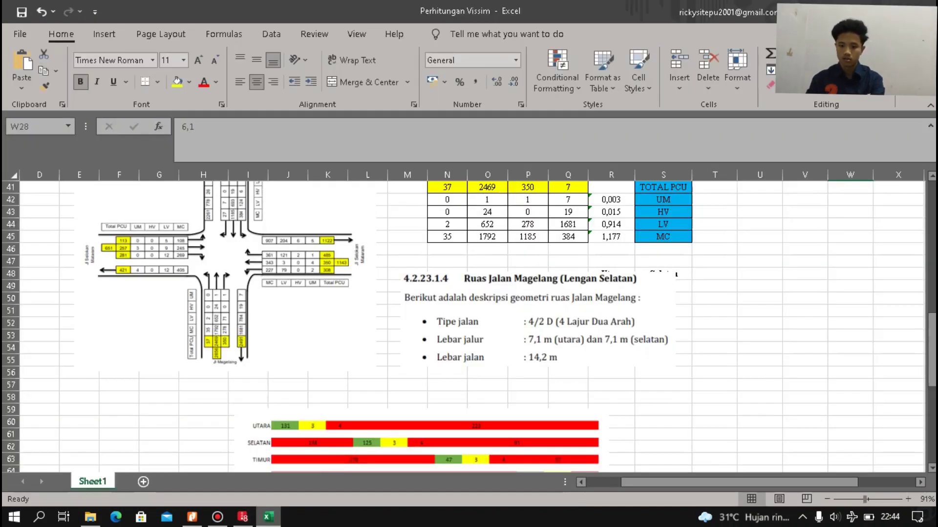
left_click(268, 516)
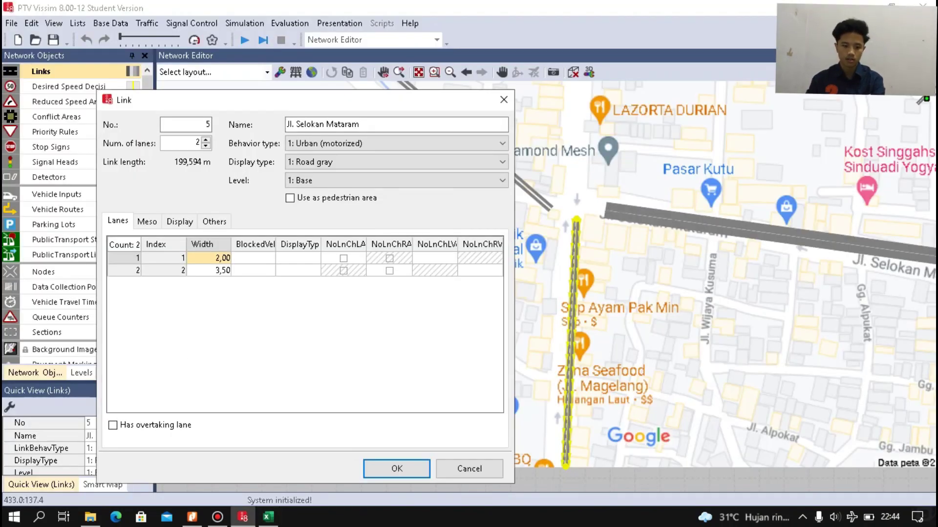
key("alt+Tab")
scroll(469, 322, "up", 5)
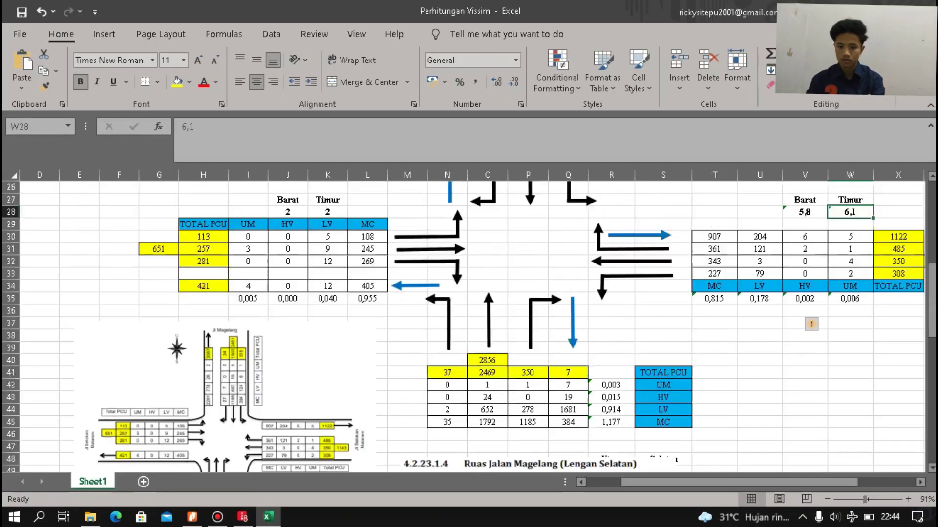
left_click(611, 237)
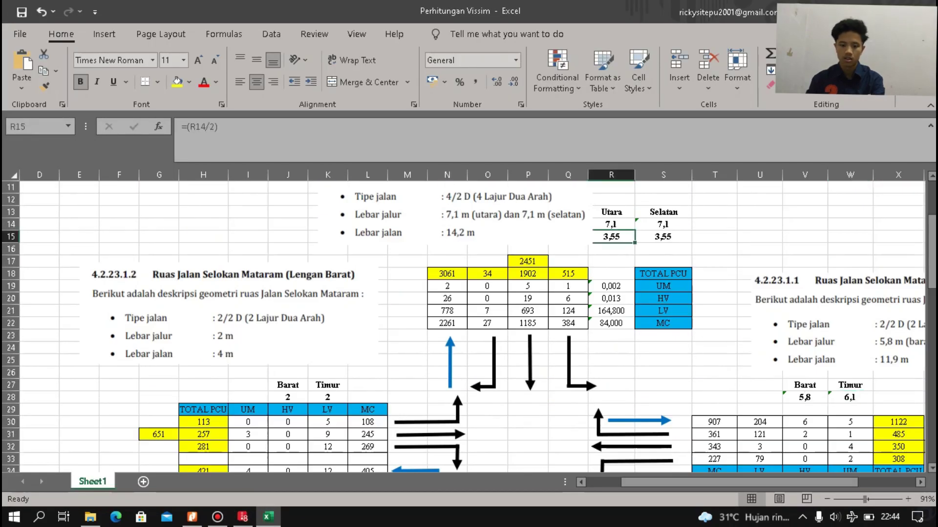
left_click(243, 517)
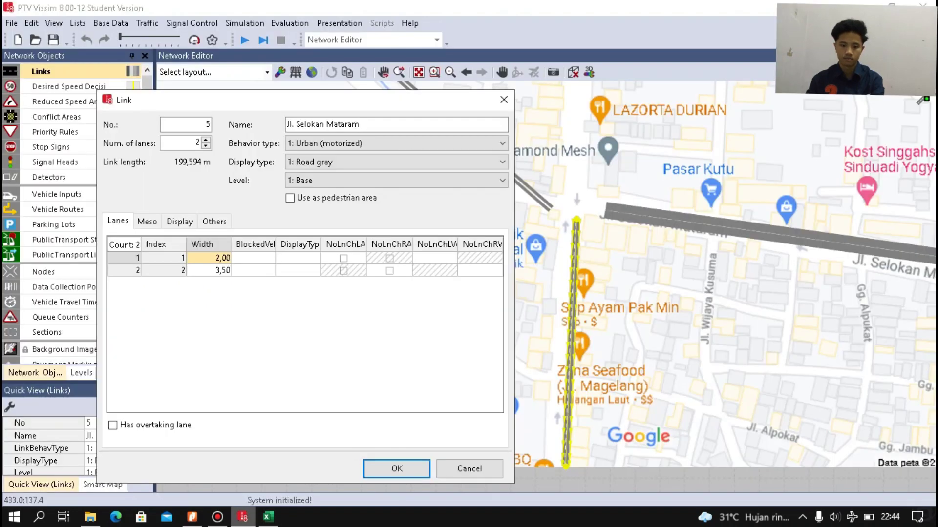
type("3")
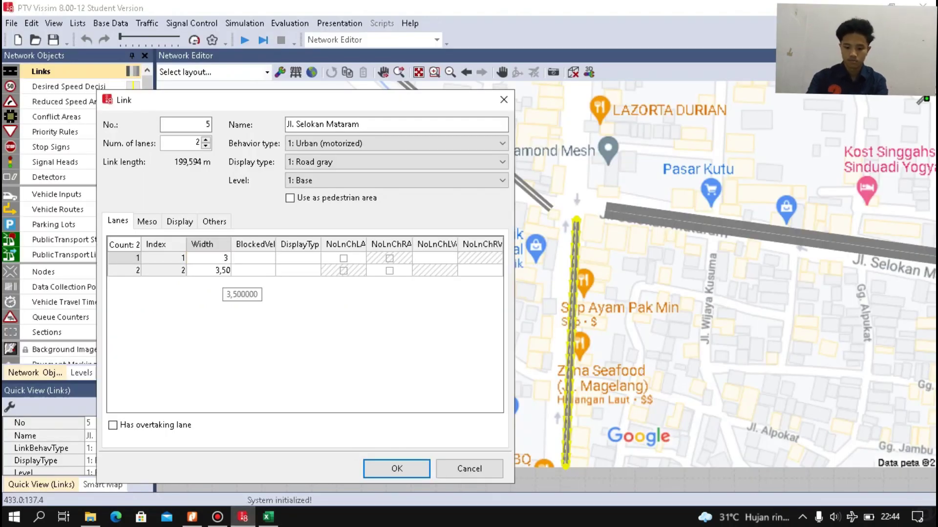
type(",55")
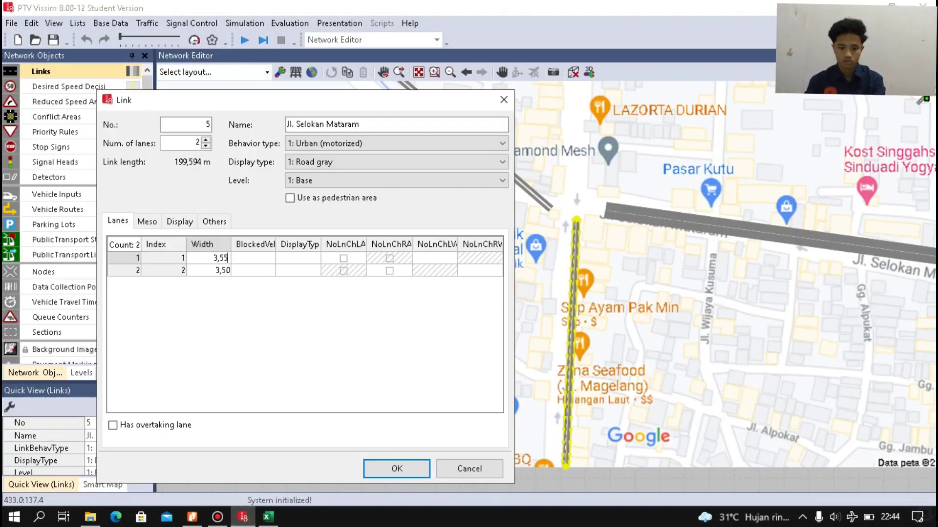
key("Return")
type("3,55")
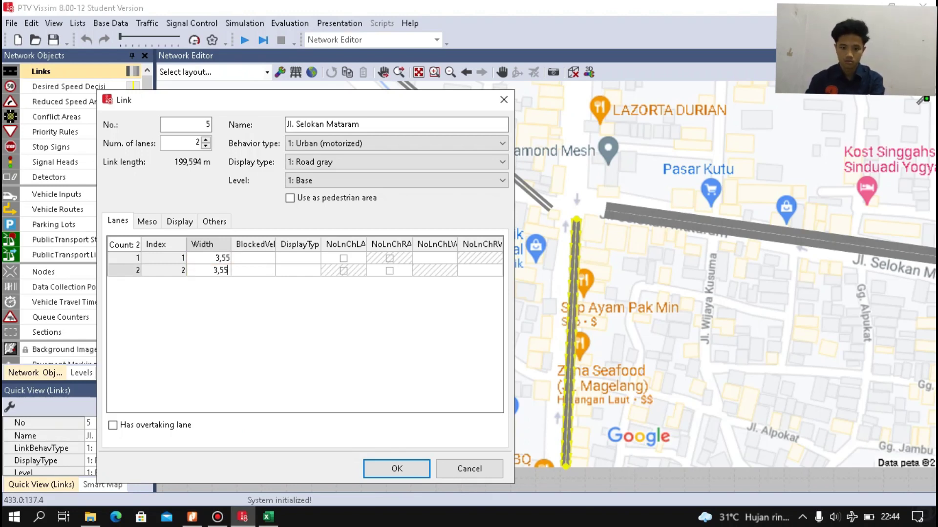
Rename the south-arm link as "Jl. Magelang" and apply its link settings.
left_click_drag(364, 125, 288, 125)
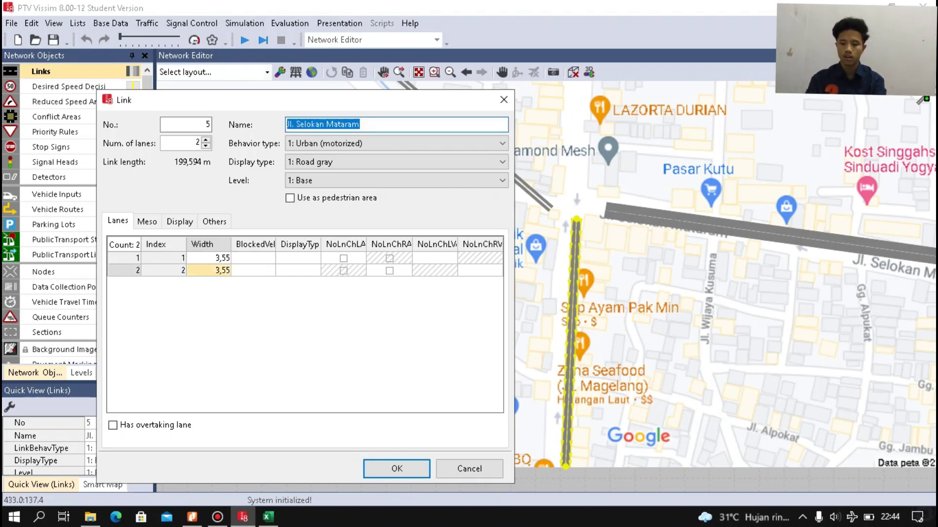
type("Jl")
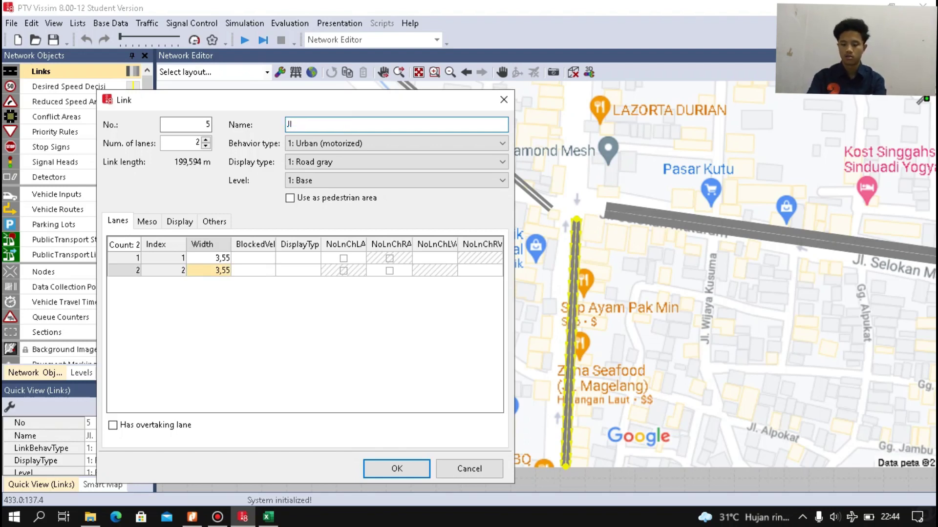
type(". M")
key("BackSpace")
type("Ma")
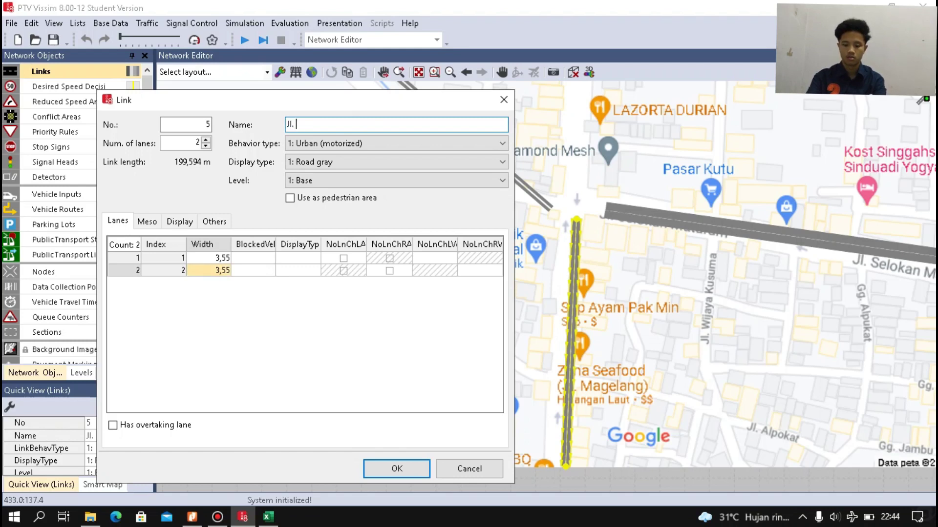
type("gelang")
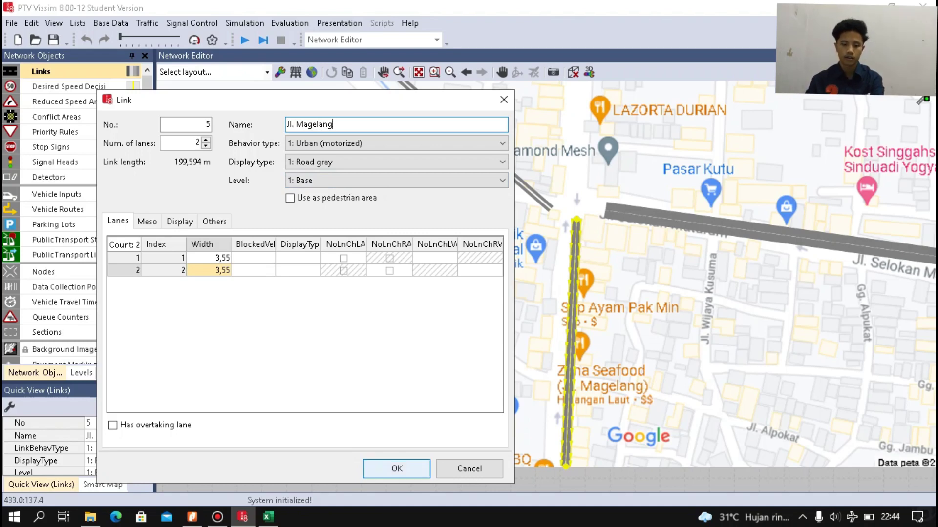
left_click(397, 468)
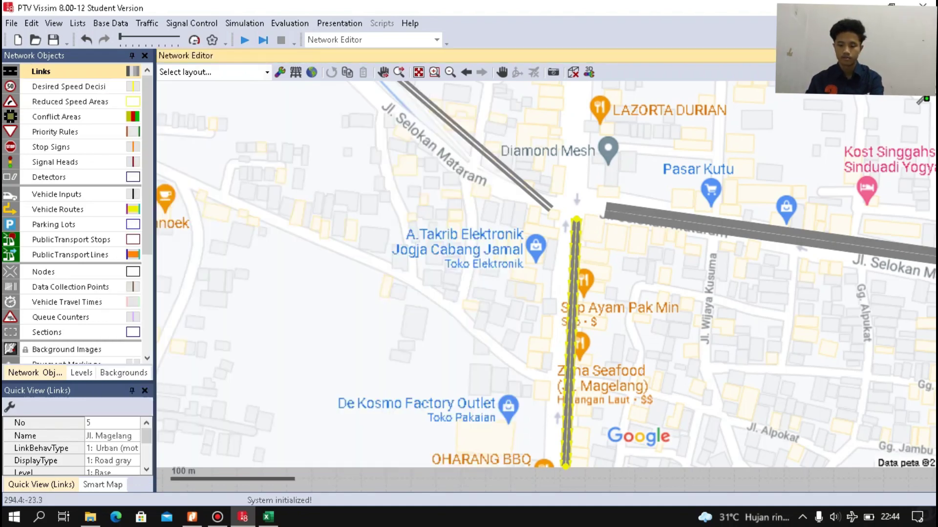
Generate a two-lane opposite direction for the south-arm link and shift it slightly west to leave a gap between the two directions.
left_click(614, 358)
scroll(613, 320, "up", 2)
scroll(607, 279, "down", 2)
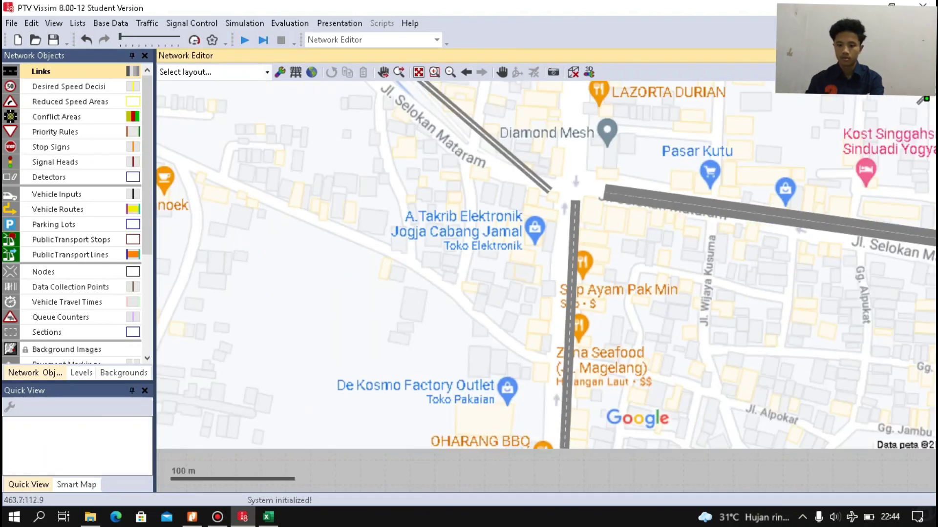
scroll(607, 275, "down", 2)
scroll(585, 250, "up", 3)
left_click(580, 247)
right_click(579, 247)
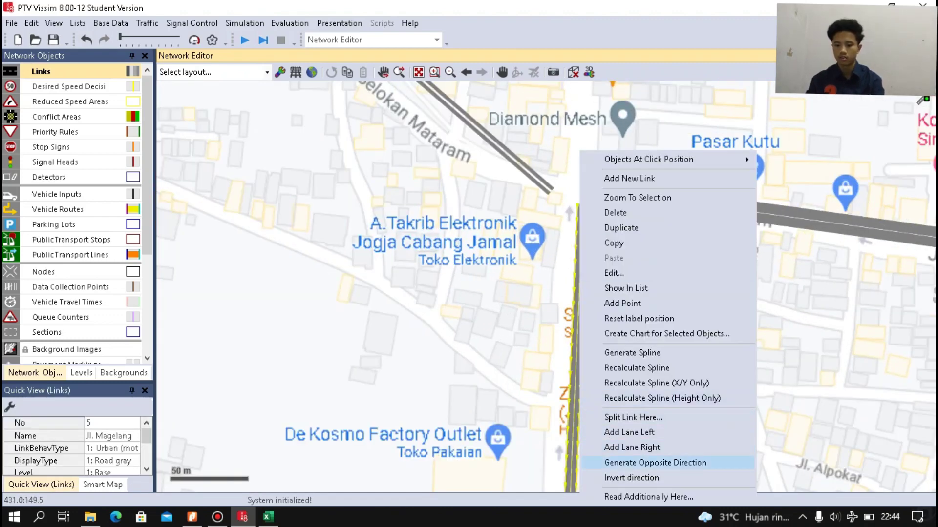
left_click(654, 462)
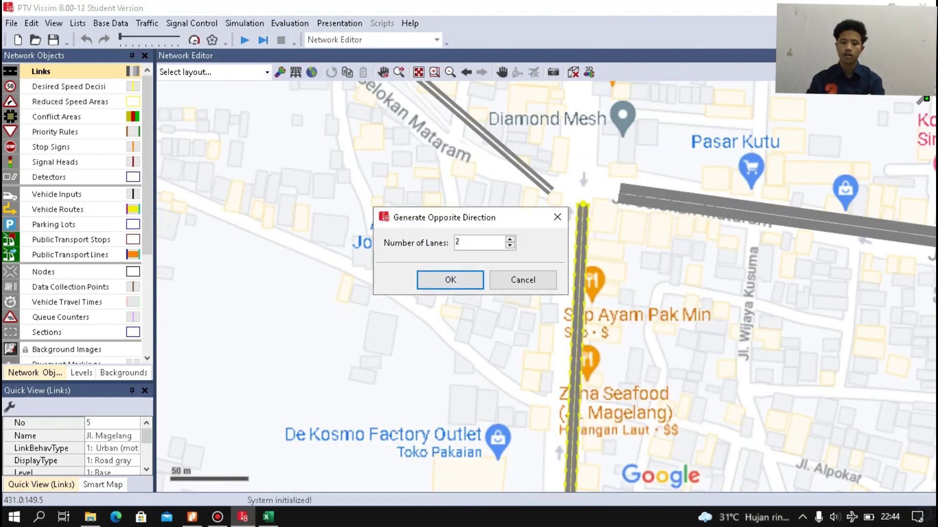
double_click(458, 242)
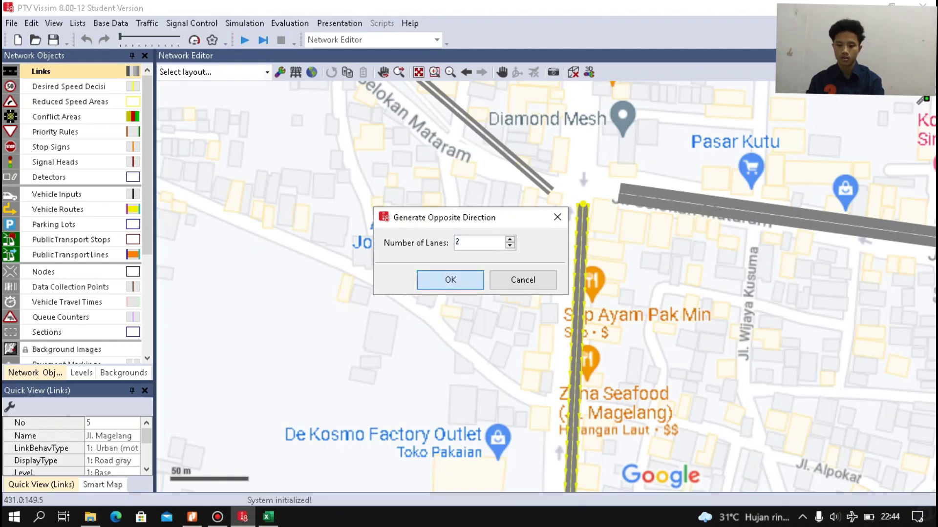
key("Return")
left_click_drag(590, 313, 563, 310)
key("Escape")
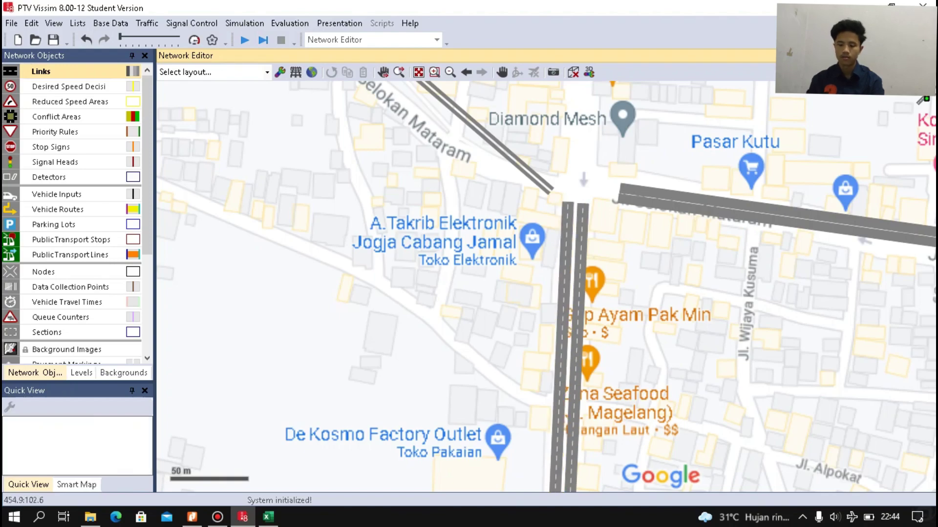
Draw a link about 140 m long along the north arm of Jl. Magelang, starting at the intersection and running north.
scroll(545, 287, "down", 2)
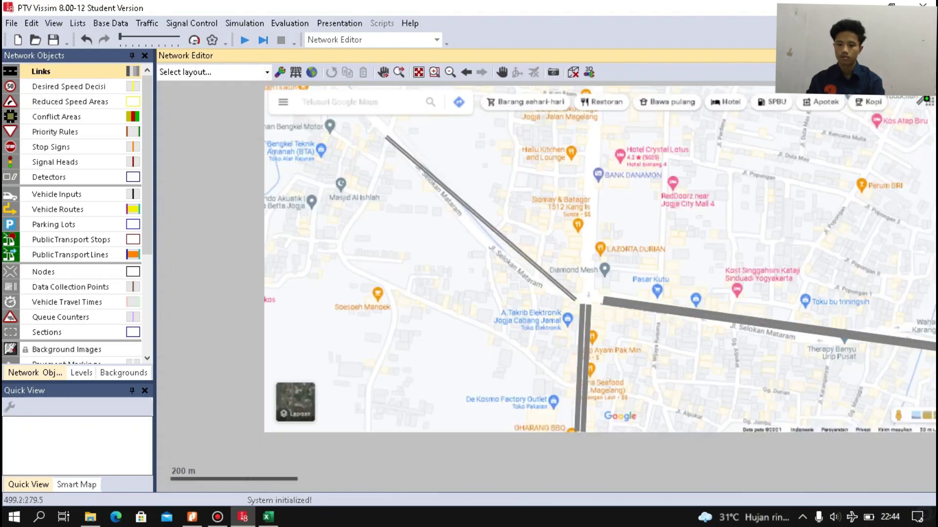
scroll(638, 208, "up", 2)
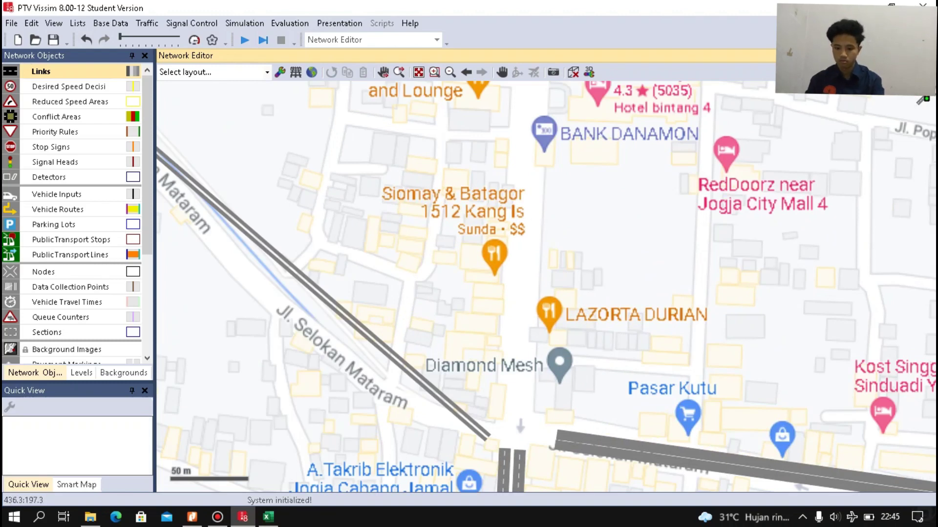
mouse_move(527, 416)
left_mouse_down()
mouse_move(524, 272)
mouse_move(542, 84)
mouse_move(529, 234)
mouse_move(542, 88)
mouse_move(544, 200)
left_mouse_up()
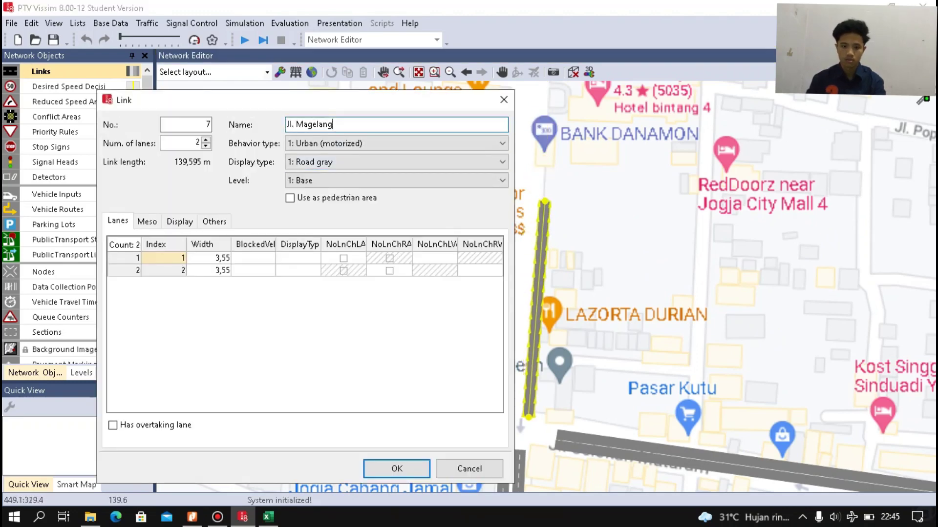
Check the north-arm link's lane widths against the Jalan Magelang (Lengan Utara) data in Excel and accept its two 3,55 m lanes.
left_click(208, 257)
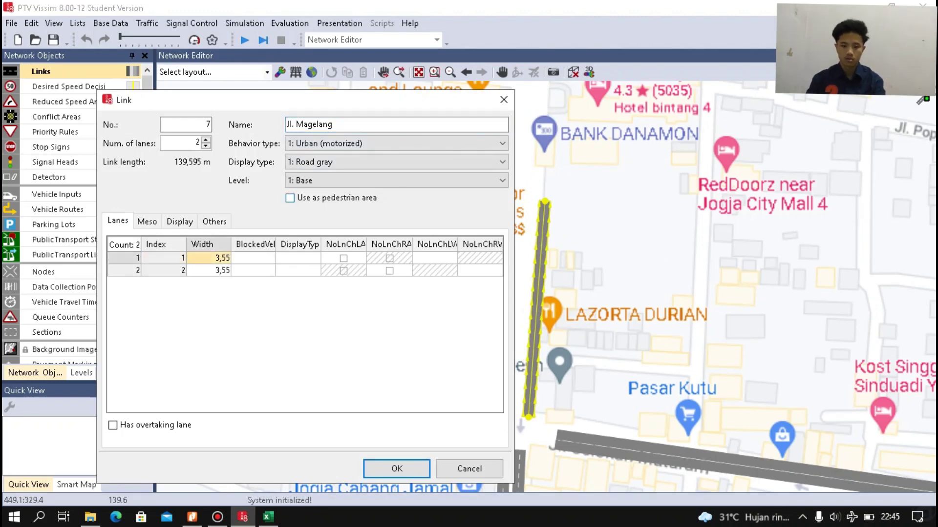
key("alt+Tab")
scroll(469, 328, "up", 1)
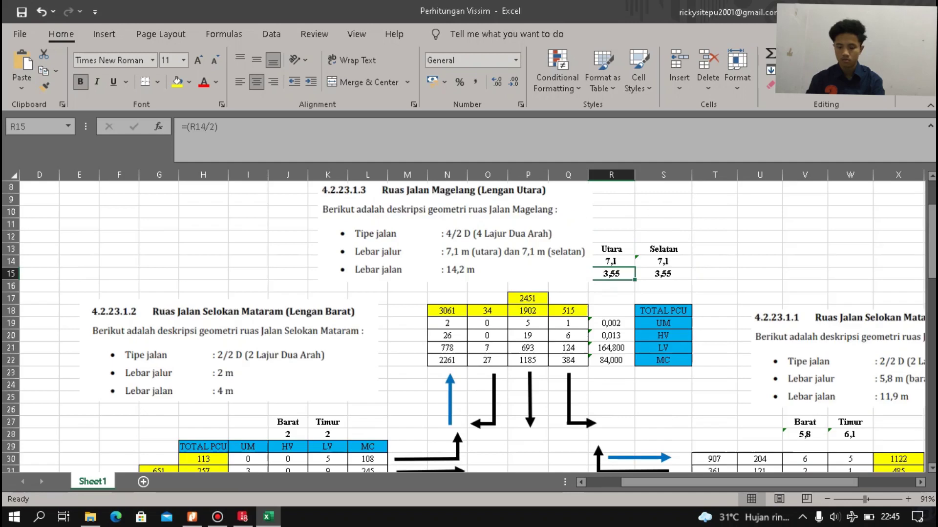
key("alt+Tab")
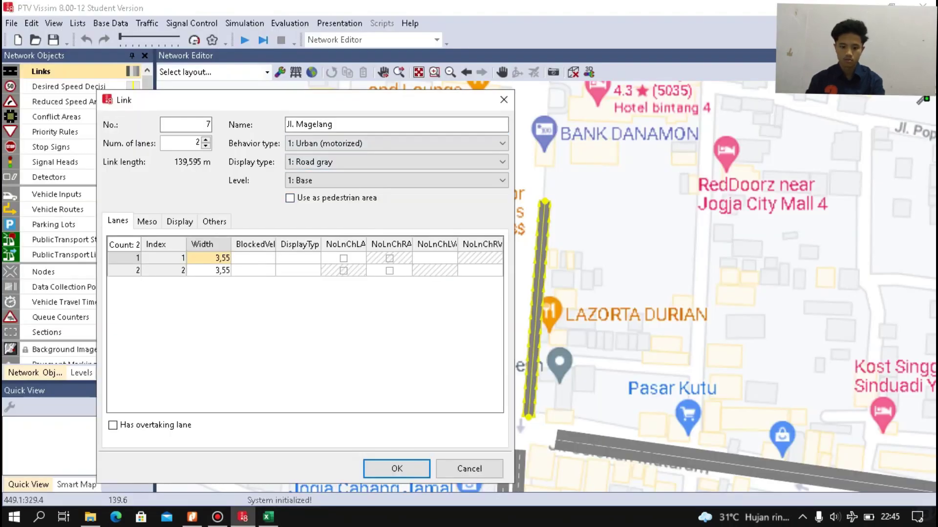
left_click(396, 469)
Extend the north-arm link's far end northward along Jl. Magelang, past Bank Danamon and Hallu Kitchen, to near the map's northern edge.
left_click_drag(545, 201, 540, 95)
scroll(584, 293, "down", 2)
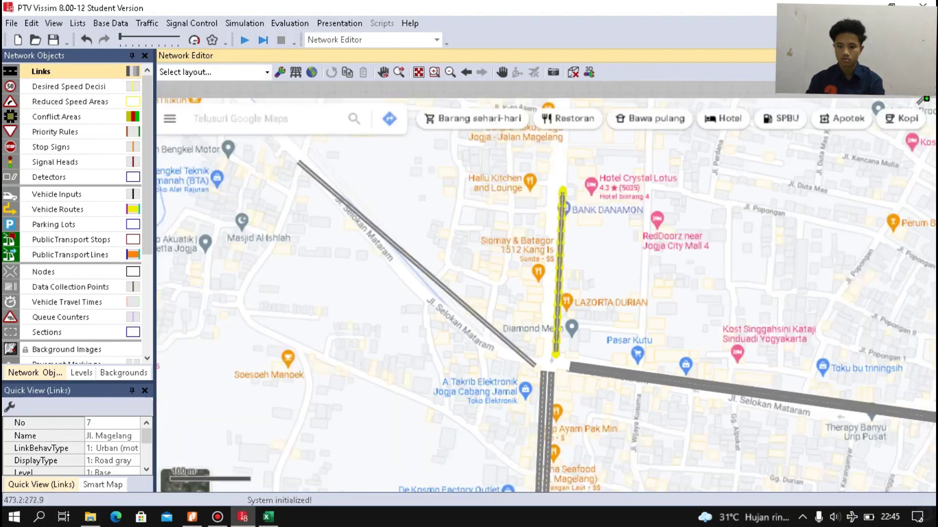
scroll(557, 244, "up", 3)
left_click_drag(557, 247, 565, 130)
scroll(566, 230, "down", 2)
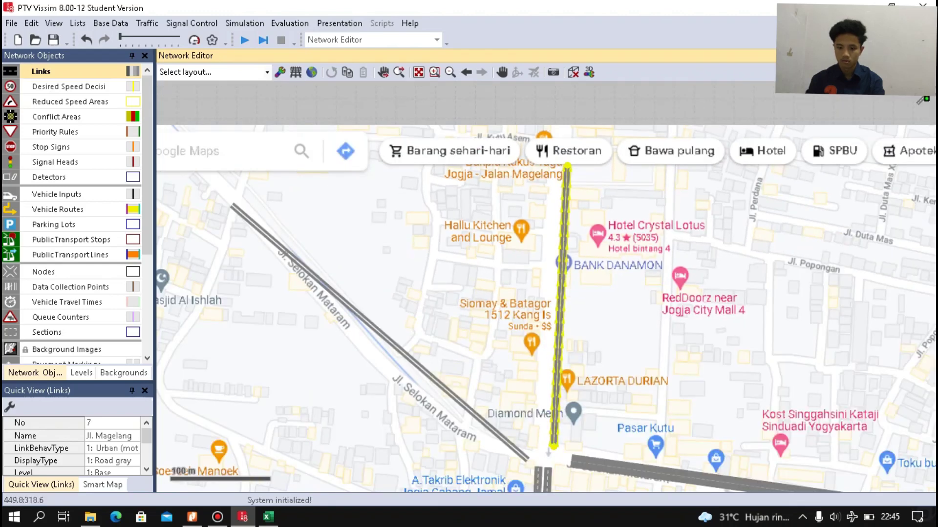
Generate a two-lane opposite direction for the north-arm link and shift it slightly west, leaving a narrow gap between the directions.
scroll(561, 382, "up", 2)
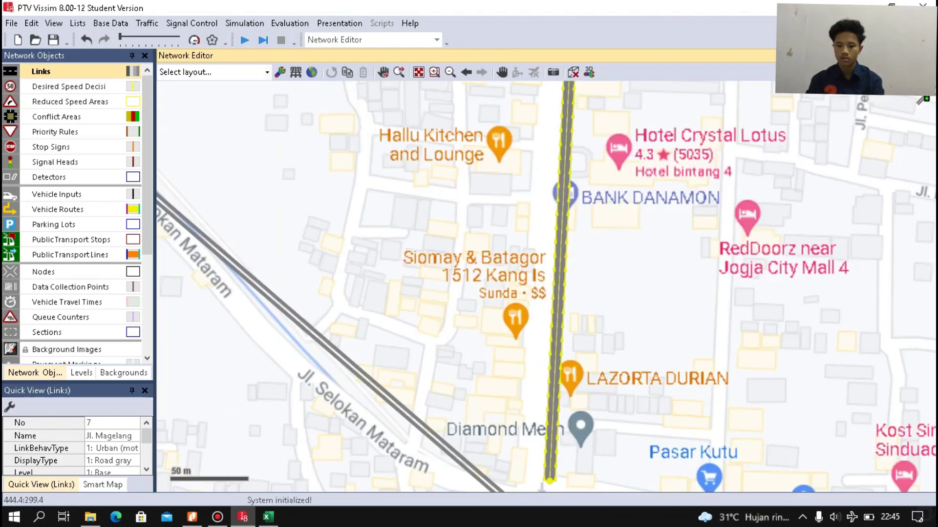
right_click(558, 150)
left_click(634, 462)
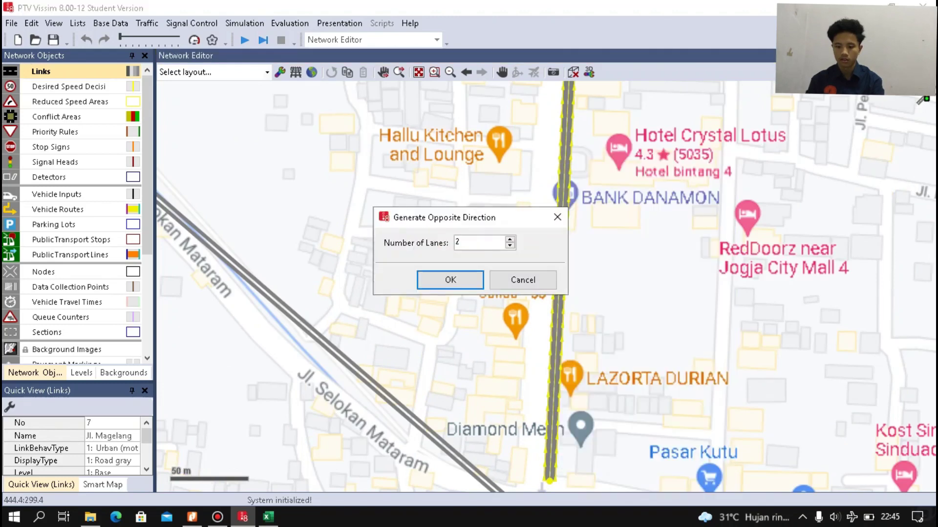
key("Return")
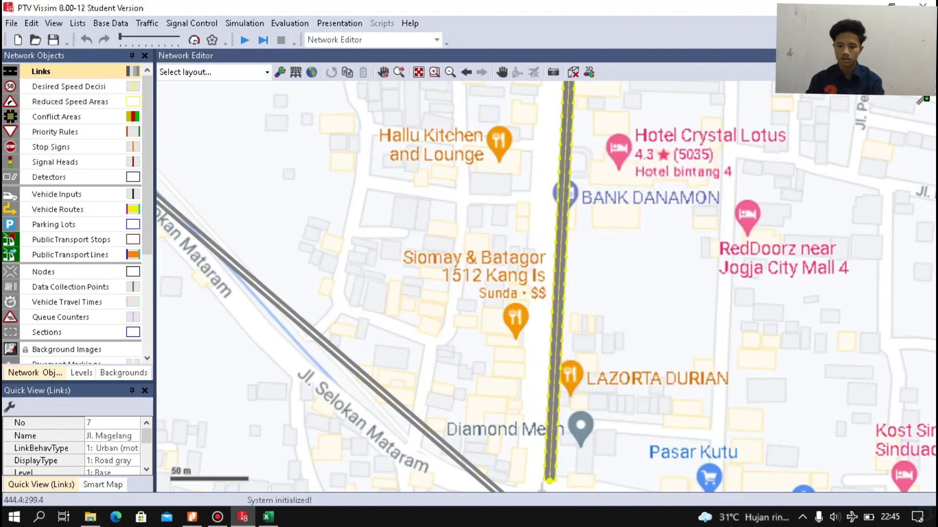
left_click_drag(544, 293, 534, 293)
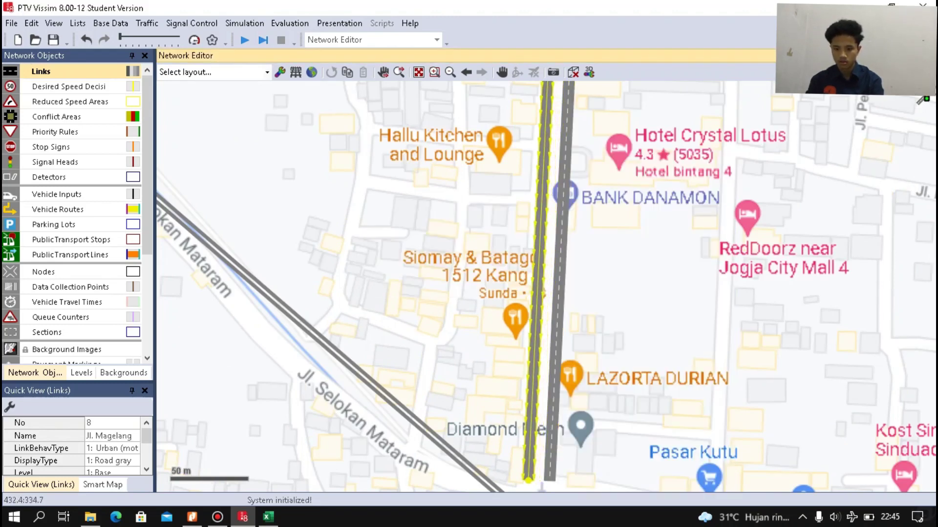
Shift the eastern link of the Jl. Magelang north arm slightly west, closer to its opposite-direction link.
left_click(554, 293)
left_click(603, 278)
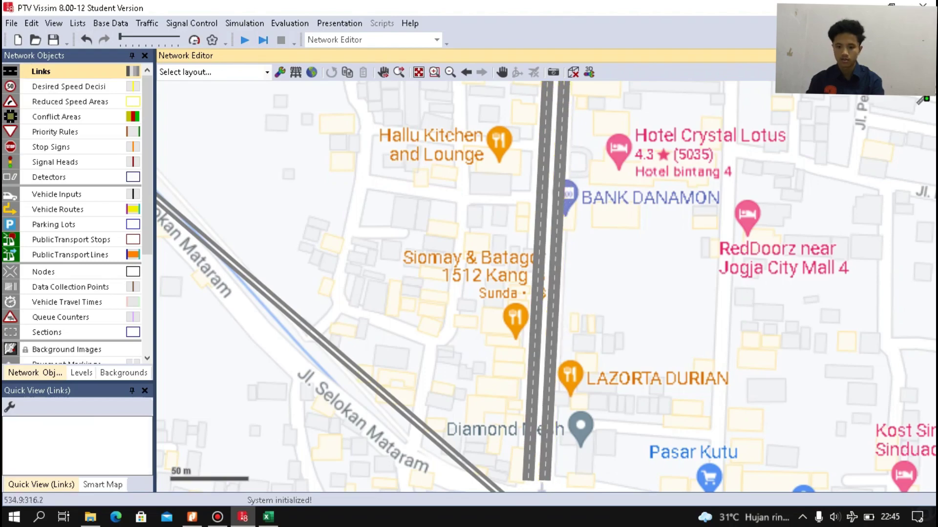
Examine how the west-arm links line up with Jl. Selokan Mataram on the map, down to the intersection.
scroll(603, 278, "down", 4)
scroll(496, 236, "up", 4)
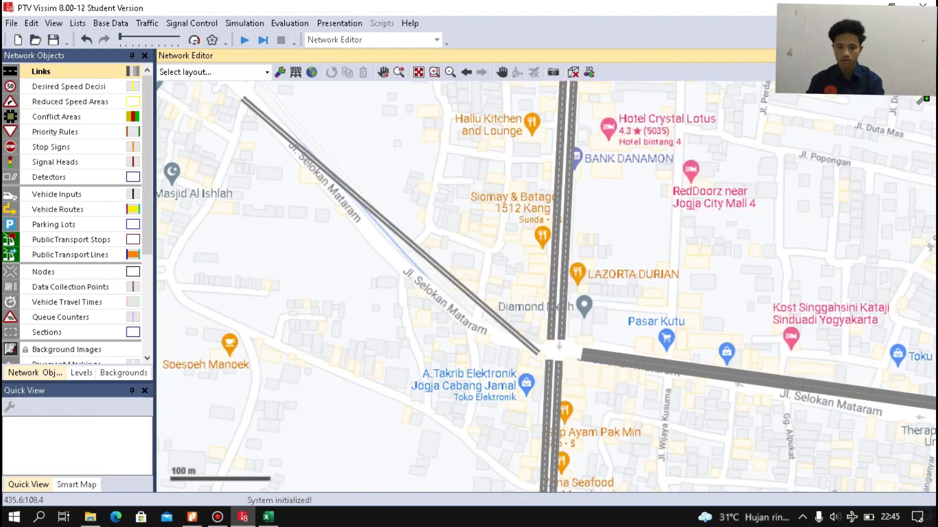
scroll(496, 236, "down", 3)
scroll(496, 236, "up", 3)
scroll(581, 361, "up", 2)
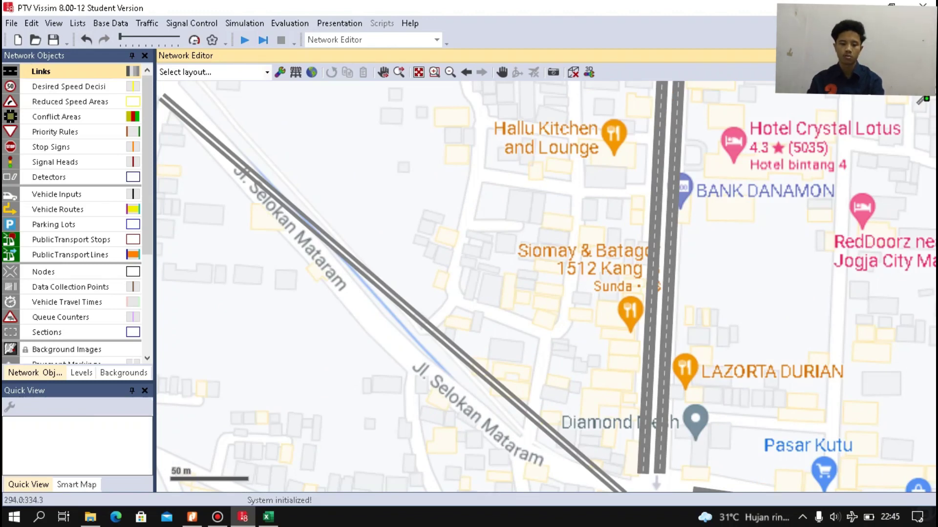
scroll(595, 478, "down", 2)
scroll(595, 478, "up", 5)
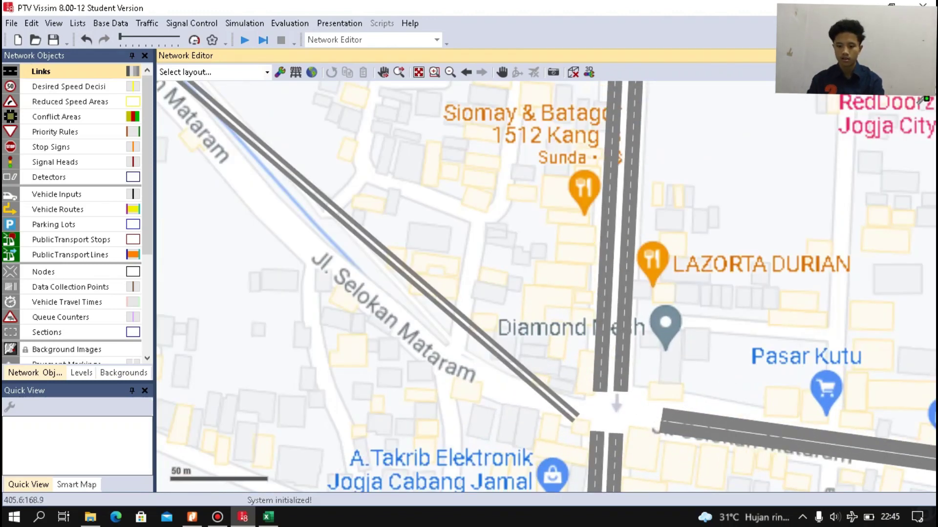
scroll(581, 396, "up", 2)
scroll(582, 396, "down", 2)
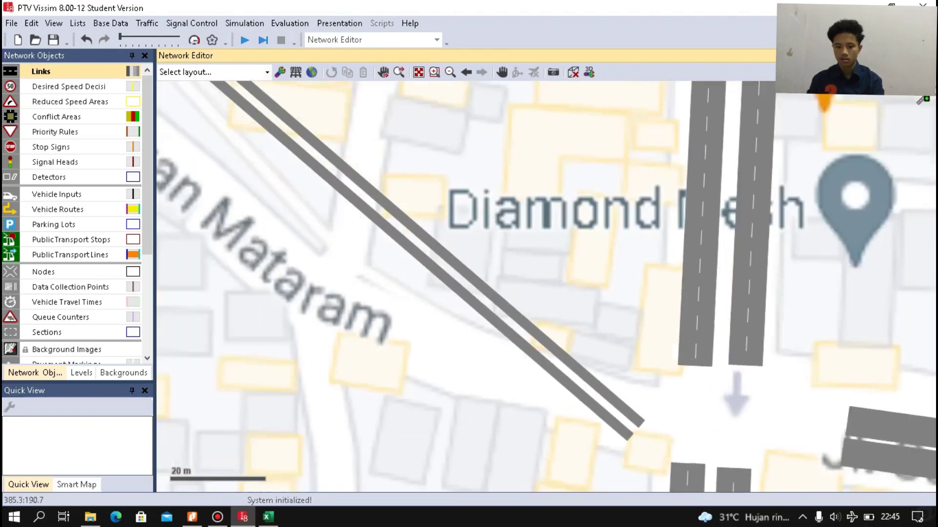
scroll(581, 396, "up", 3)
left_click(579, 393)
scroll(520, 349, "up", 2)
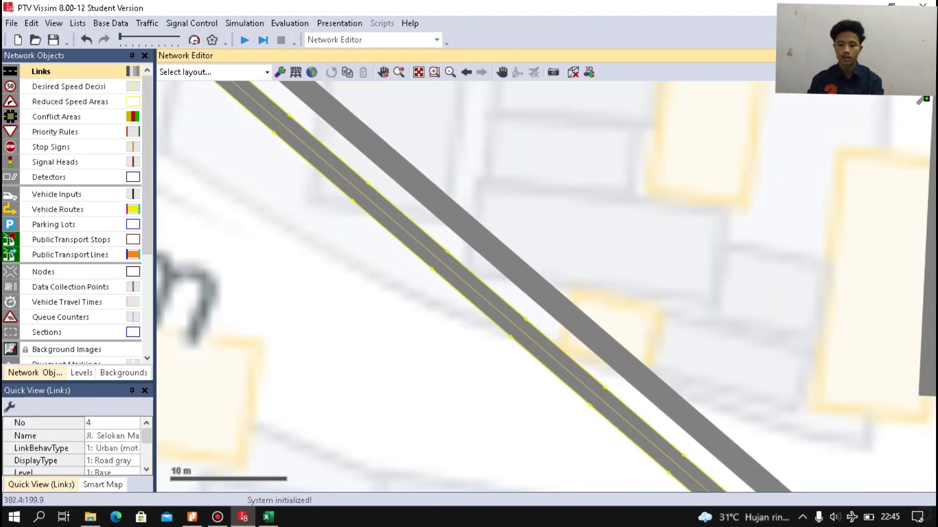
right_click(470, 286)
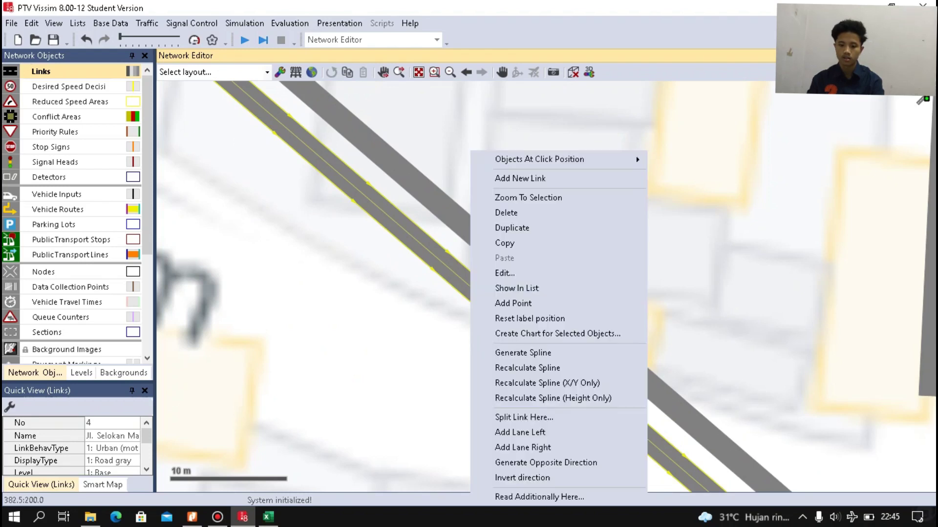
key("Escape")
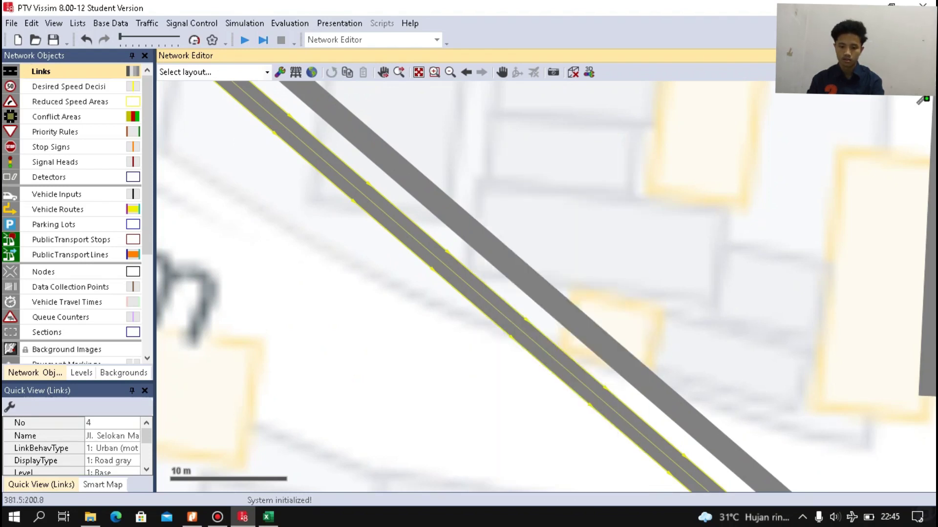
right_click(459, 150)
key("Escape")
left_click(459, 150)
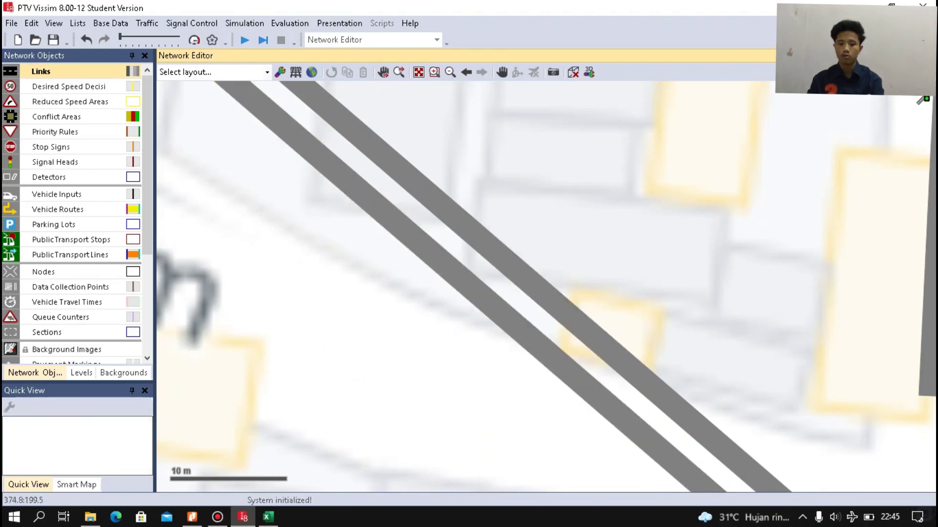
Add a bend point to the west arm's southern link near the intersection and move it southwest into the road's curve.
left_click(439, 261)
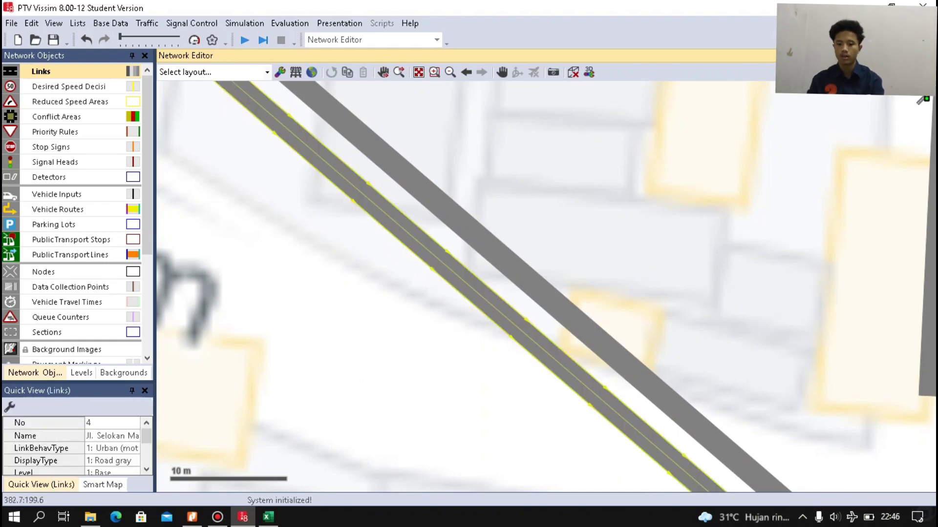
double_click(473, 289)
left_click_drag(472, 289, 457, 313)
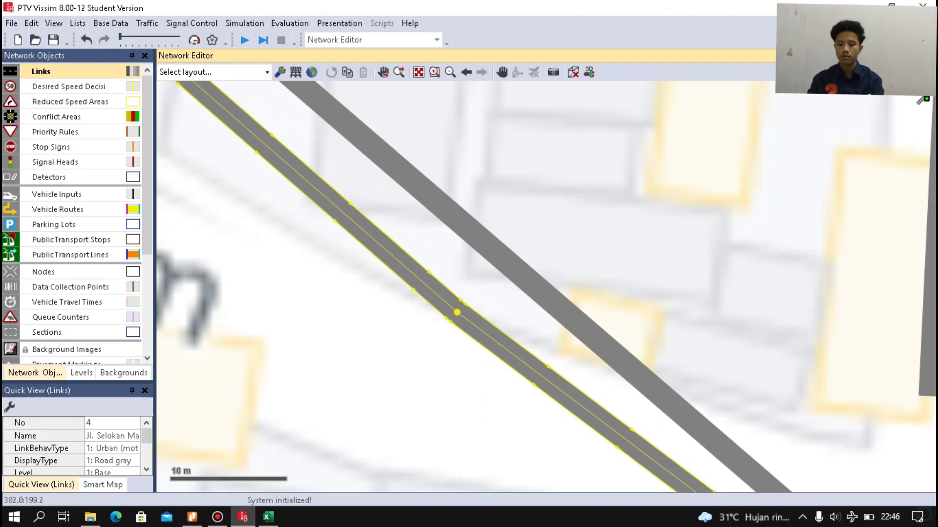
scroll(513, 185, "down", 3)
scroll(513, 186, "up", 1)
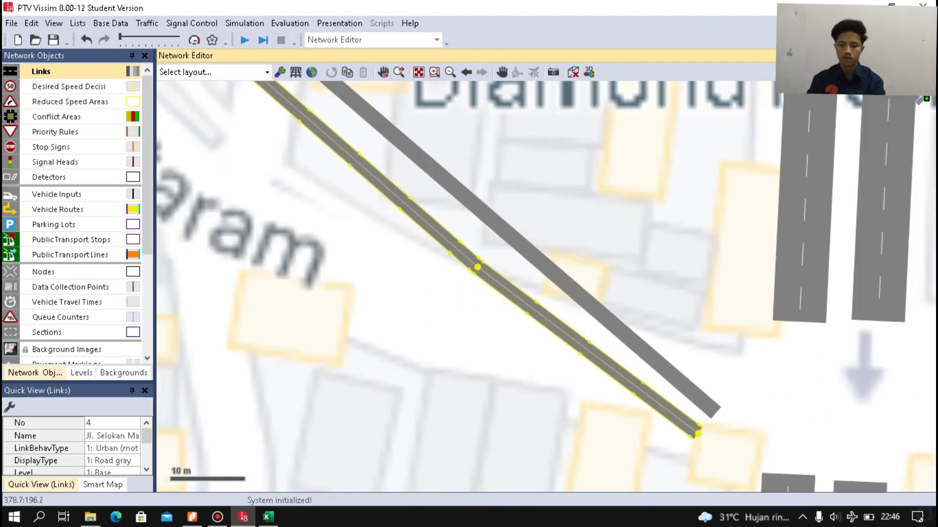
left_click_drag(477, 268, 412, 301)
Move the west arm's northern link end slightly north and its southern link end east towards the intersection.
left_click_drag(693, 350, 697, 323)
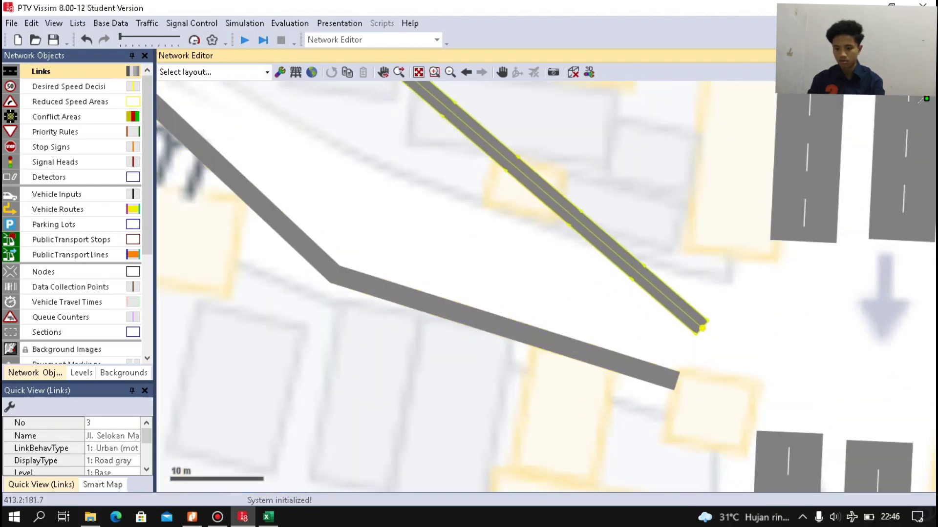
left_click(671, 379)
left_click_drag(675, 380, 726, 354)
Add further bend points northwestward along the west arm's southern link, moving them to follow the curve of Jl. Selokan Mataram.
scroll(583, 375, "down", 4)
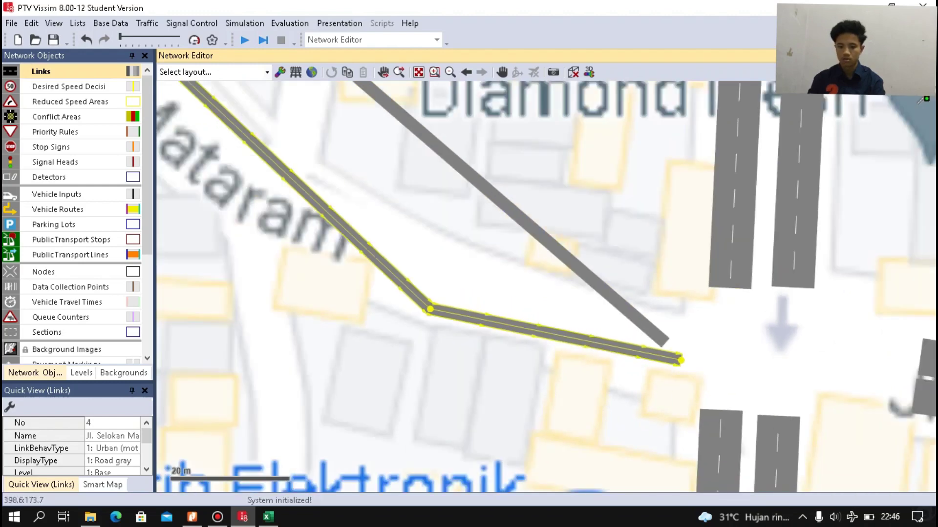
scroll(349, 242, "up", 4)
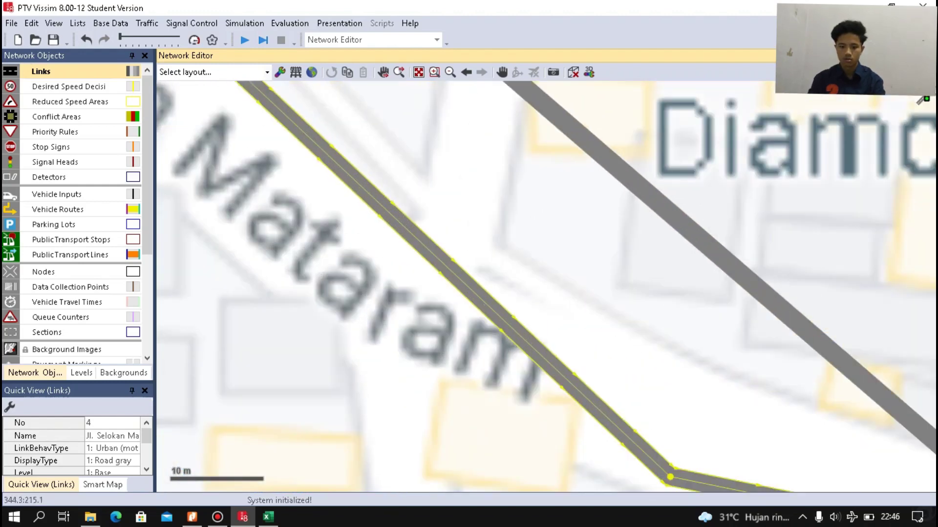
left_click_drag(393, 217, 263, 234)
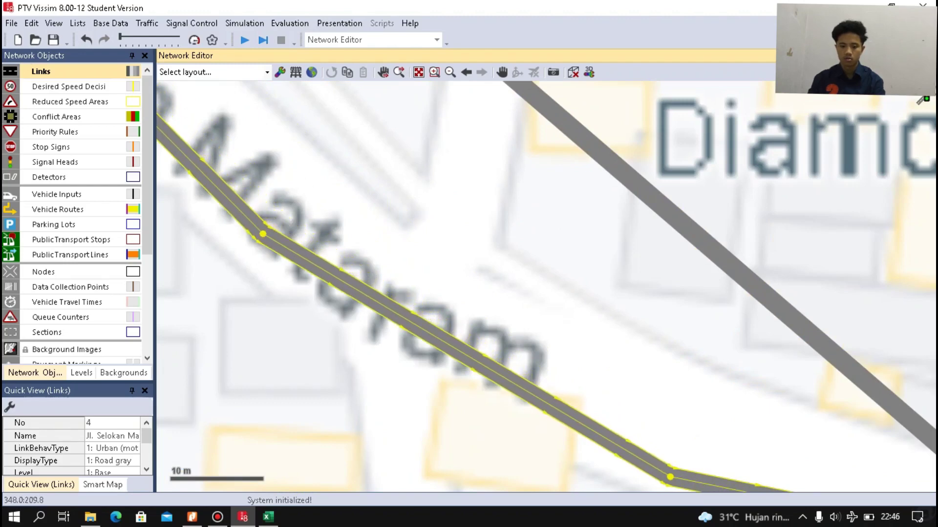
scroll(507, 346, "down", 4)
scroll(341, 213, "up", 2)
scroll(292, 247, "up", 3)
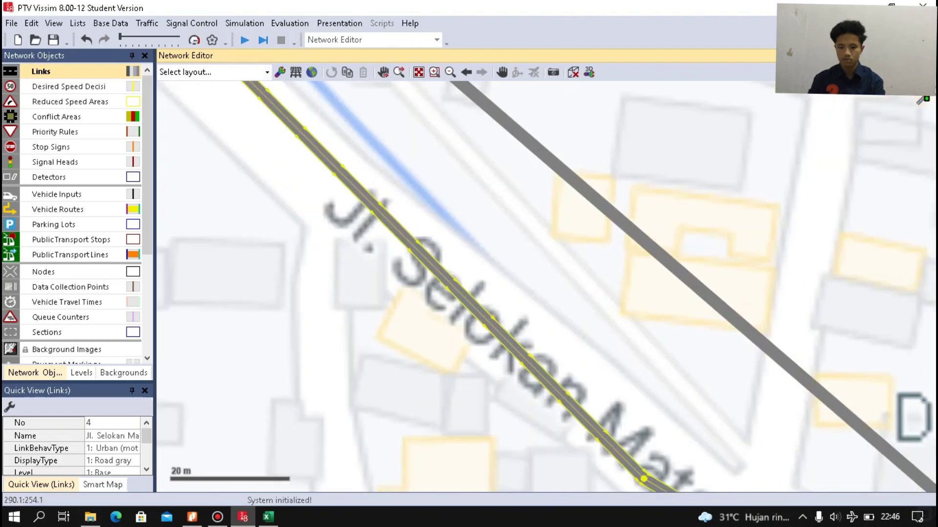
right_click(405, 238)
left_click_drag(405, 237, 322, 203)
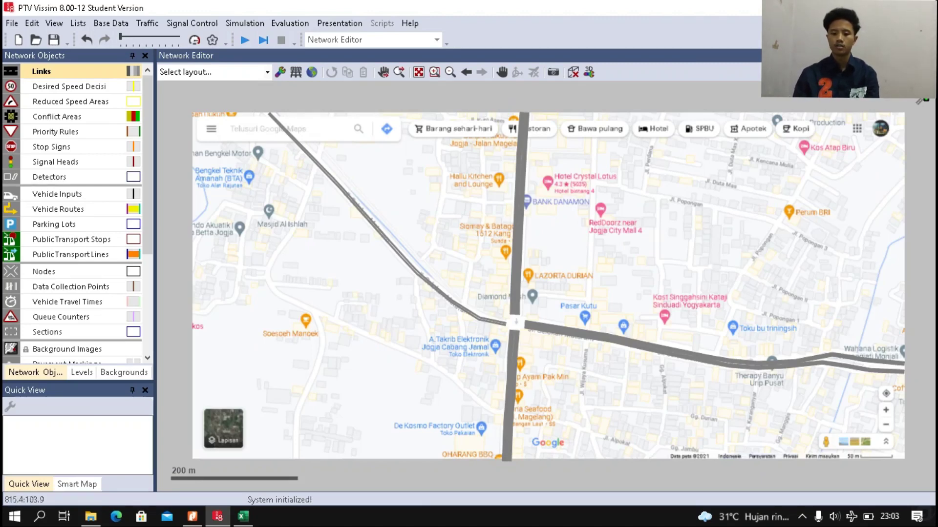
Invert the direction of the southern link on the east arm of Jl. Selokan Mataram.
scroll(749, 378, "up", 2)
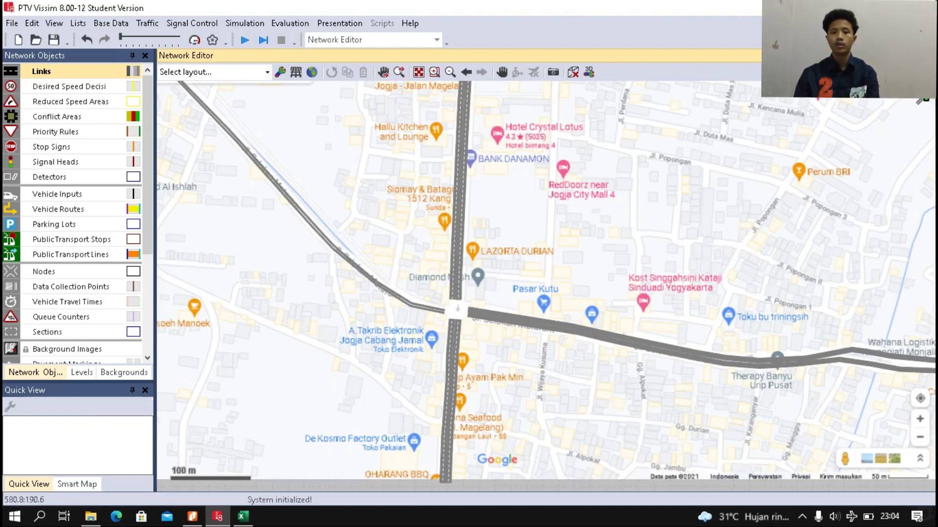
scroll(480, 331, "up", 4)
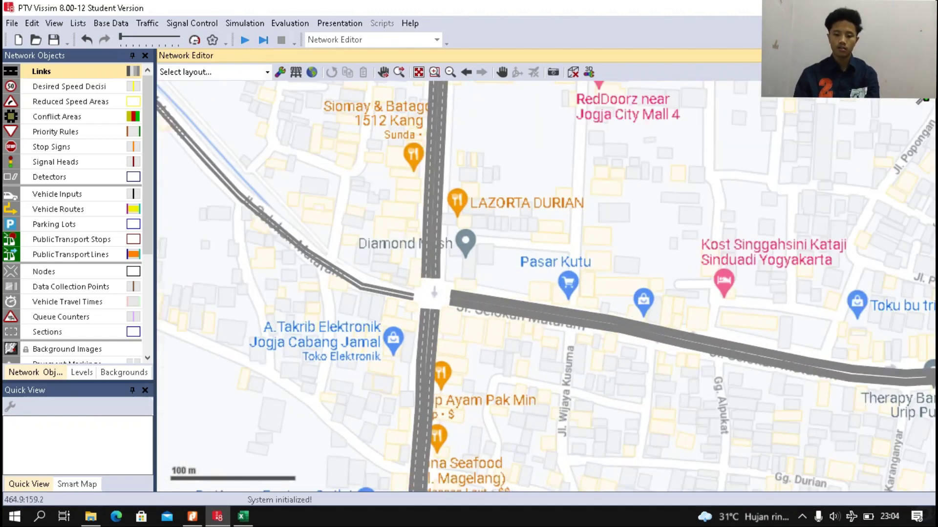
scroll(432, 278, "up", 2)
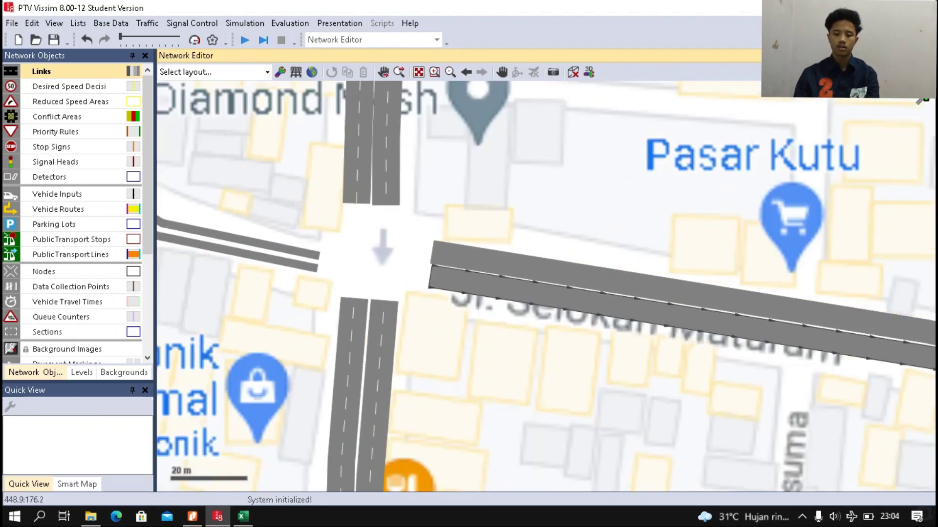
left_click(447, 279)
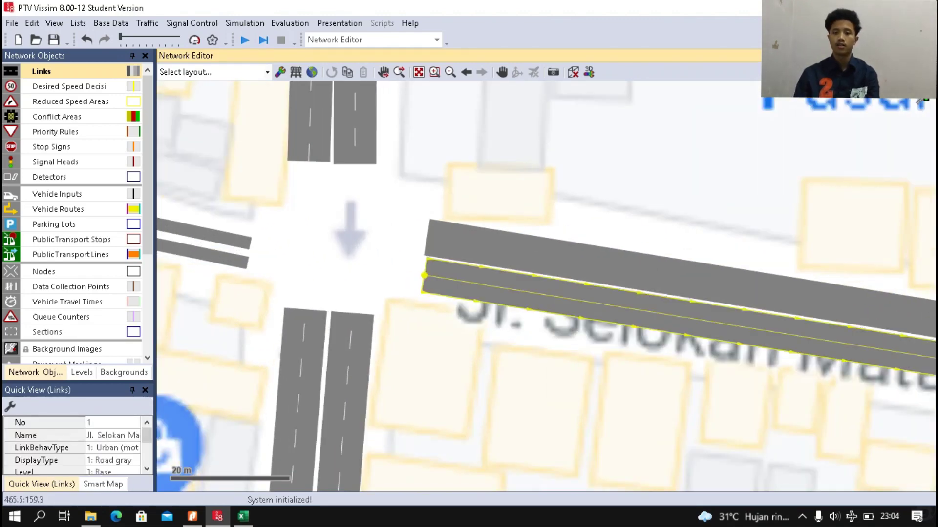
scroll(415, 351, "up", 1)
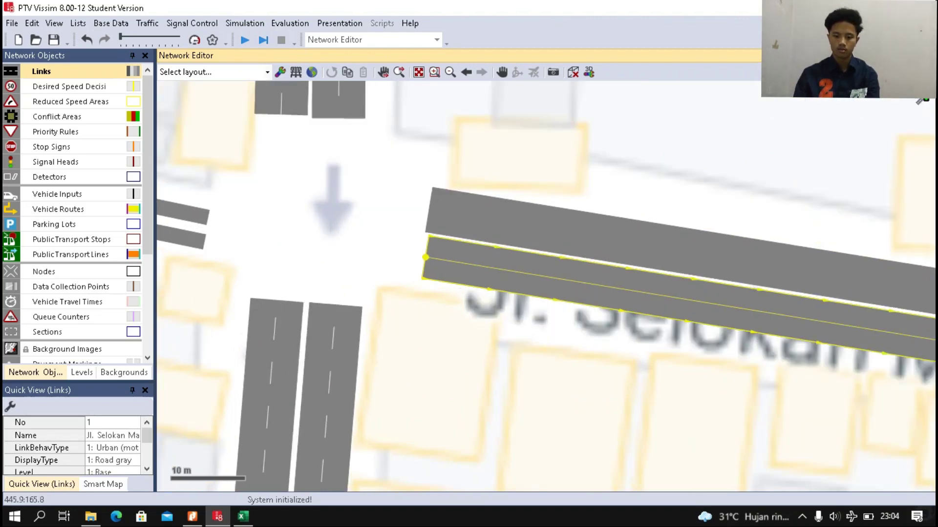
scroll(444, 277, "down", 2)
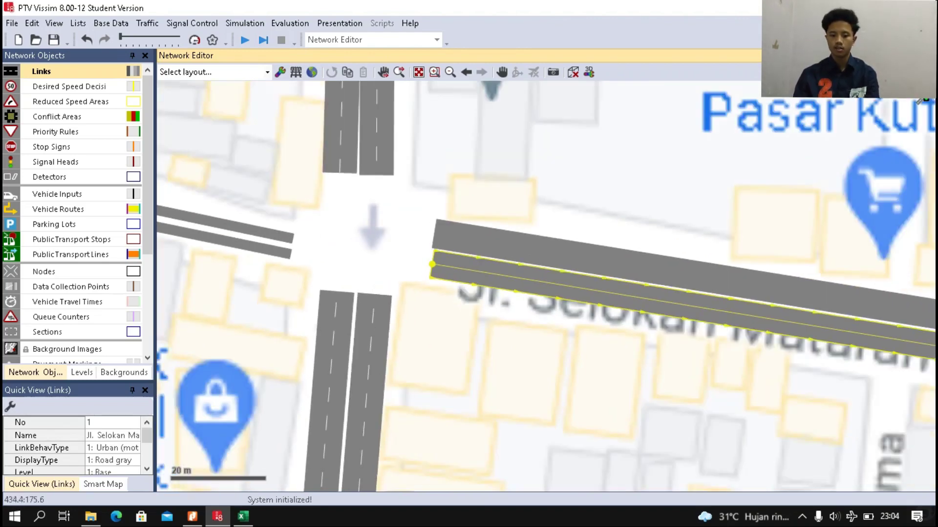
scroll(389, 234, "up", 3)
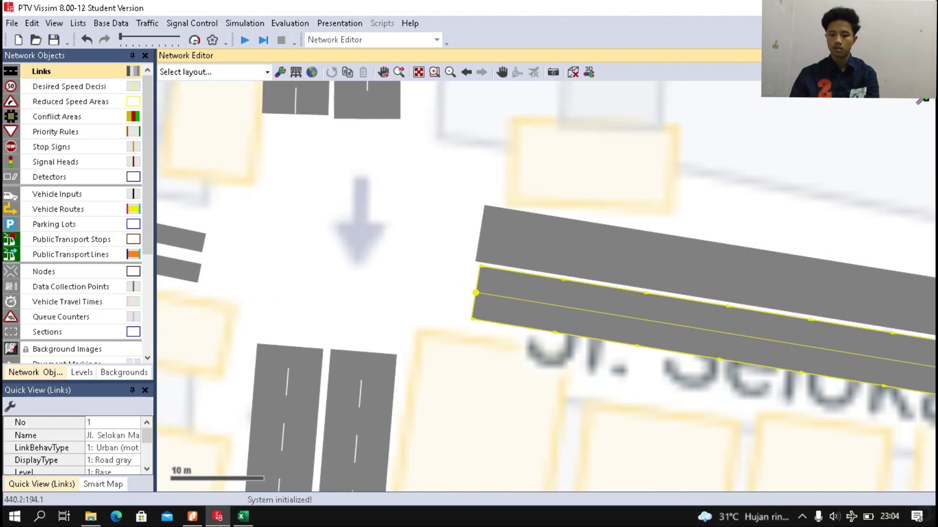
scroll(451, 201, "down", 1)
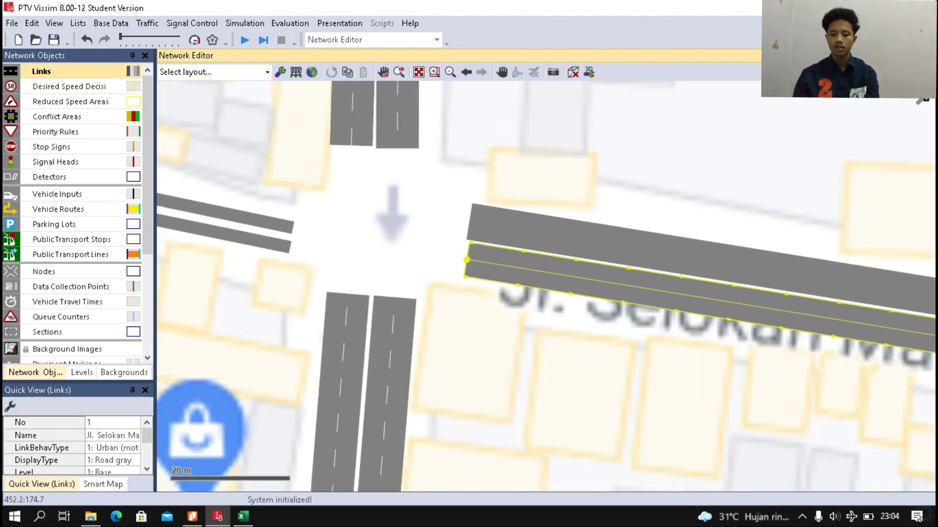
left_click(451, 259)
left_click(481, 262)
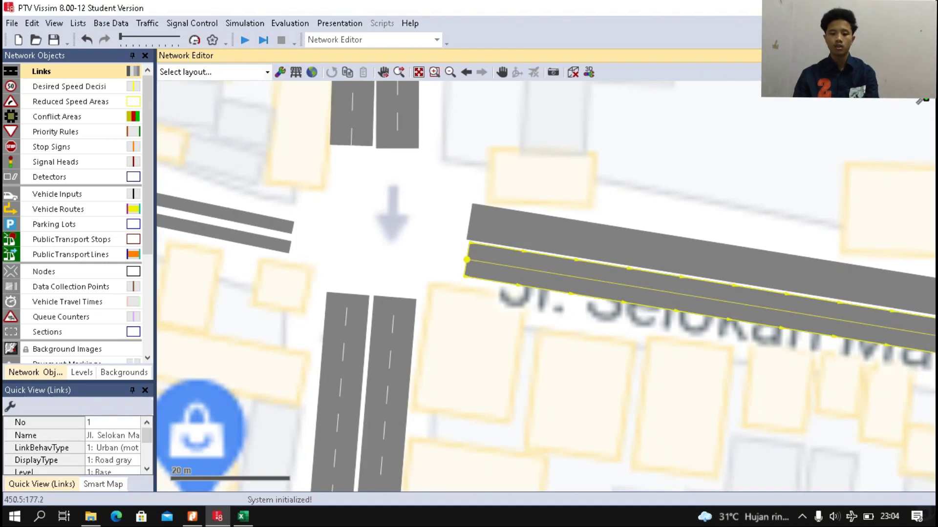
right_click(493, 266)
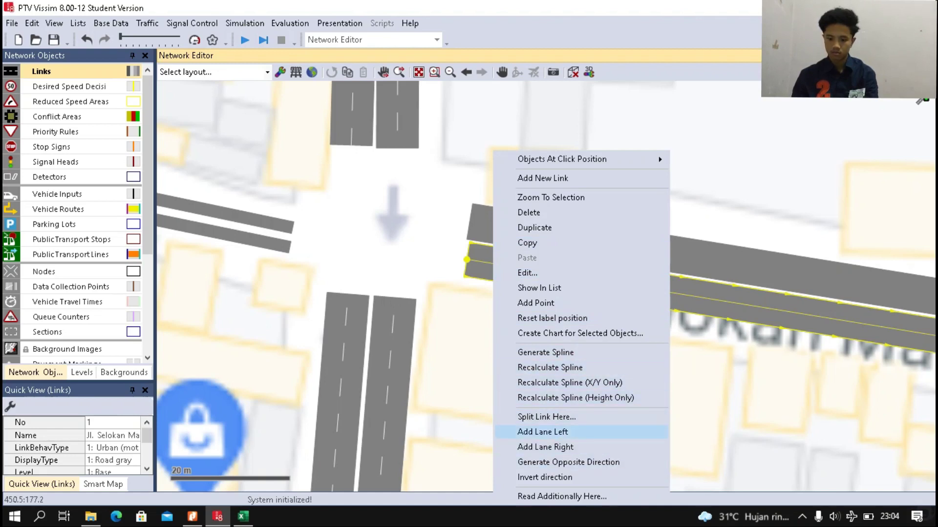
left_click(544, 477)
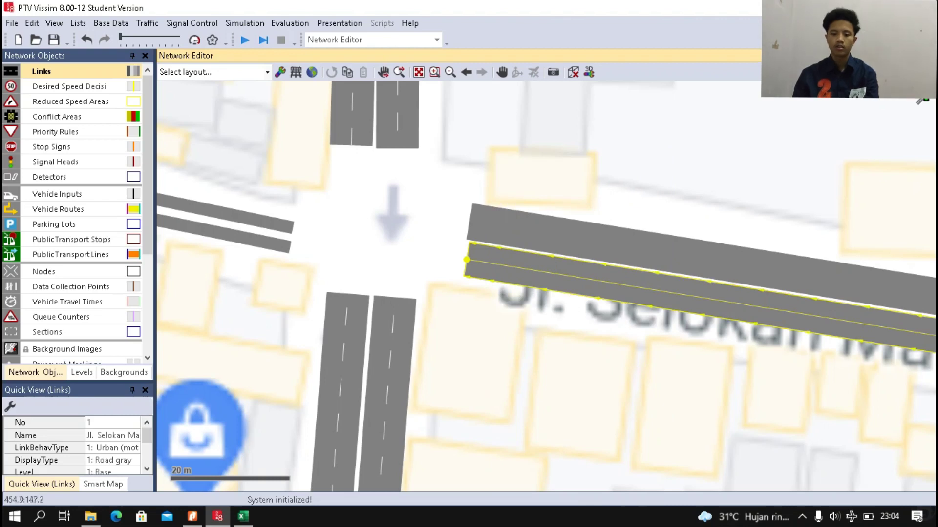
Invert the direction of the northern link on the east arm of Jl. Selokan Mataram.
left_click(485, 345)
left_click(491, 226)
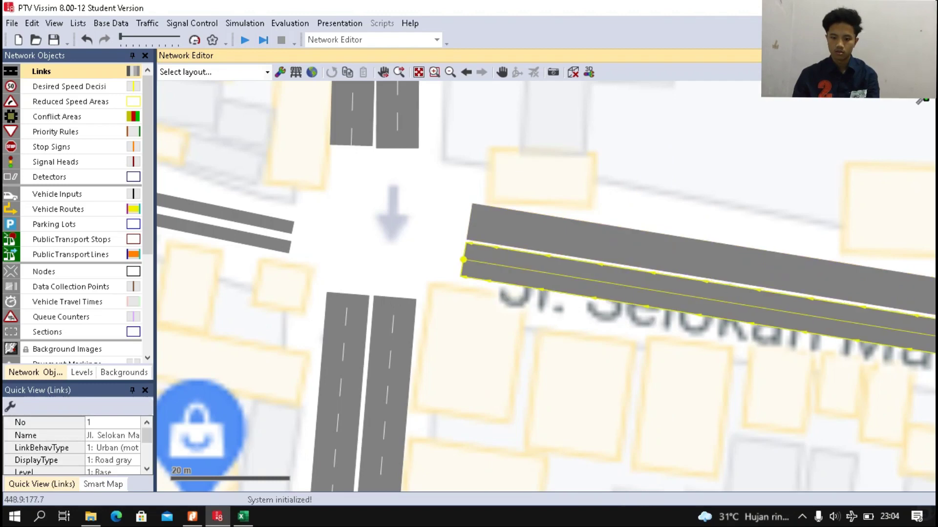
right_click(513, 229)
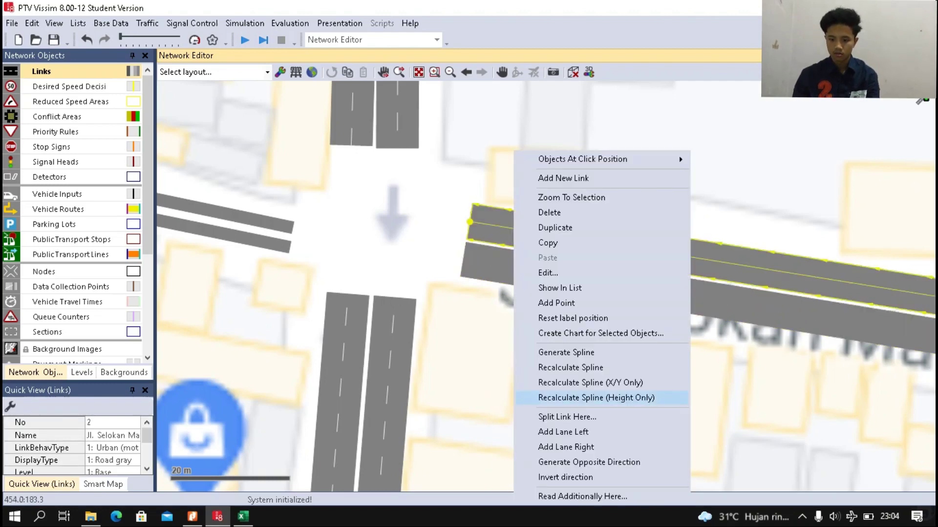
left_click(565, 477)
Invert the direction of the eastern link on the north arm of Jl. Magelang.
scroll(527, 381, "down", 3)
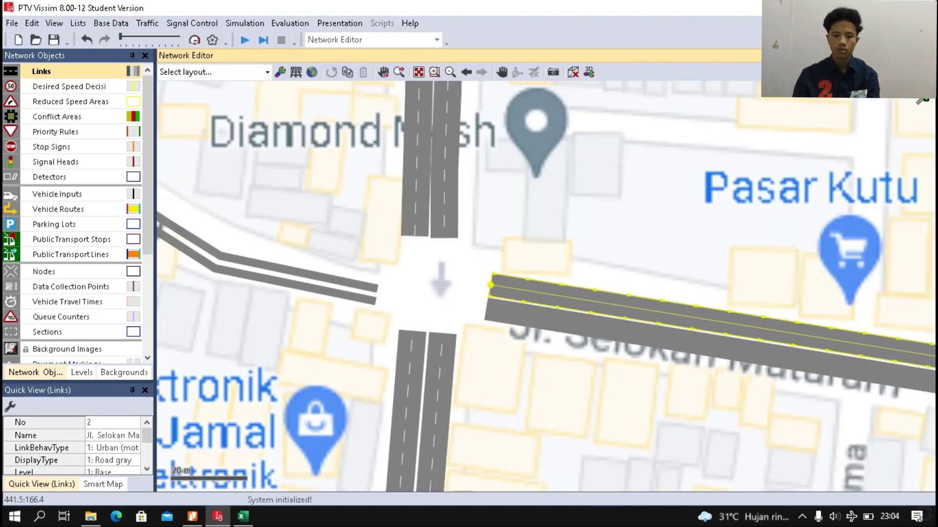
scroll(464, 284, "up", 3)
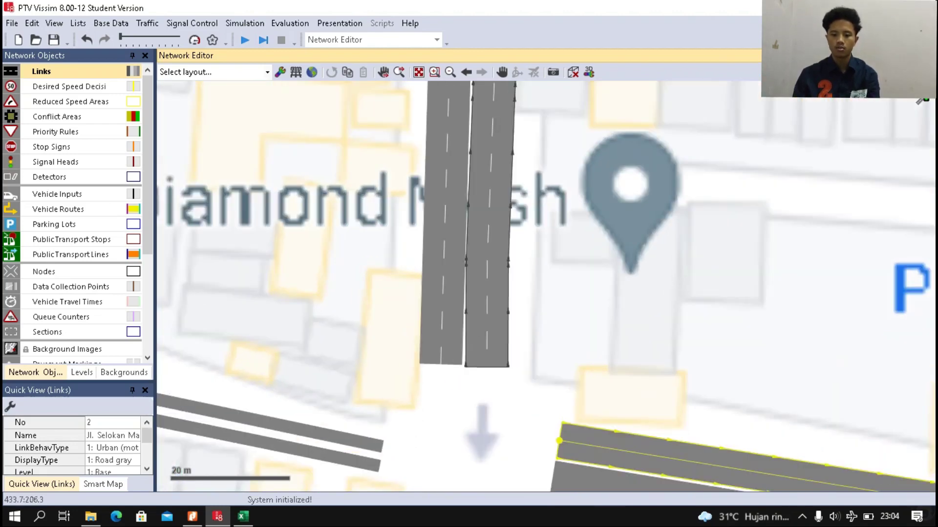
right_click(481, 152)
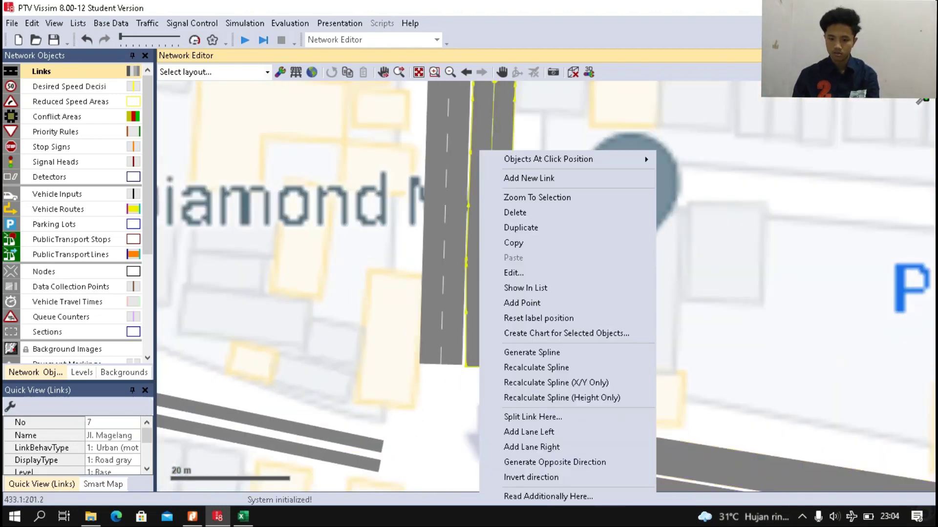
left_click(565, 477)
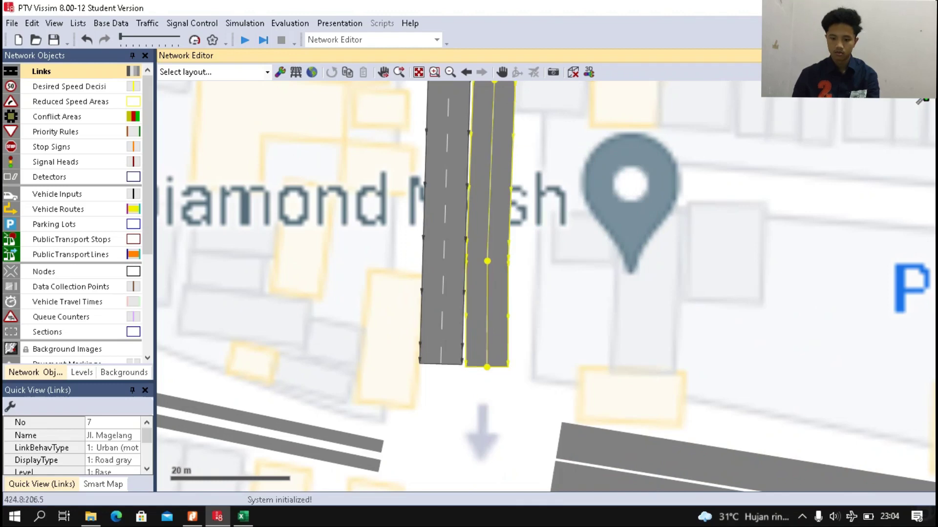
Invert the direction of the western link on the north arm of Jl. Magelang.
right_click(444, 150)
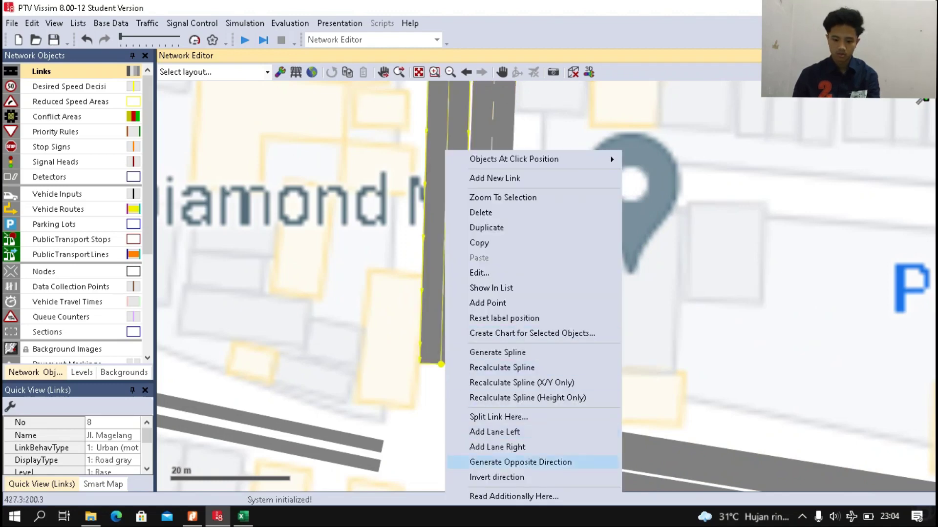
left_click(566, 478)
Invert the direction of both the southern and the northern link on the west arm of Jl. Selokan Mataram.
scroll(510, 277, "down", 2)
scroll(373, 390, "up", 4)
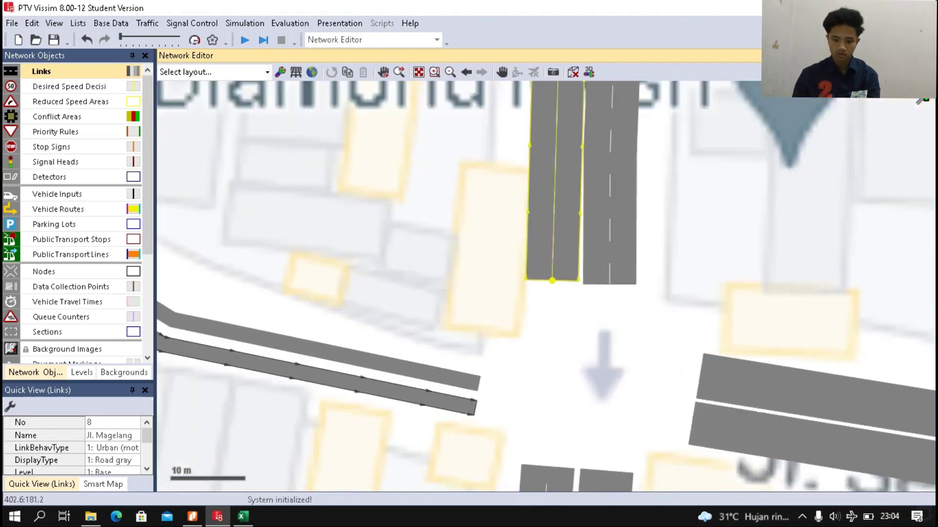
right_click(375, 392)
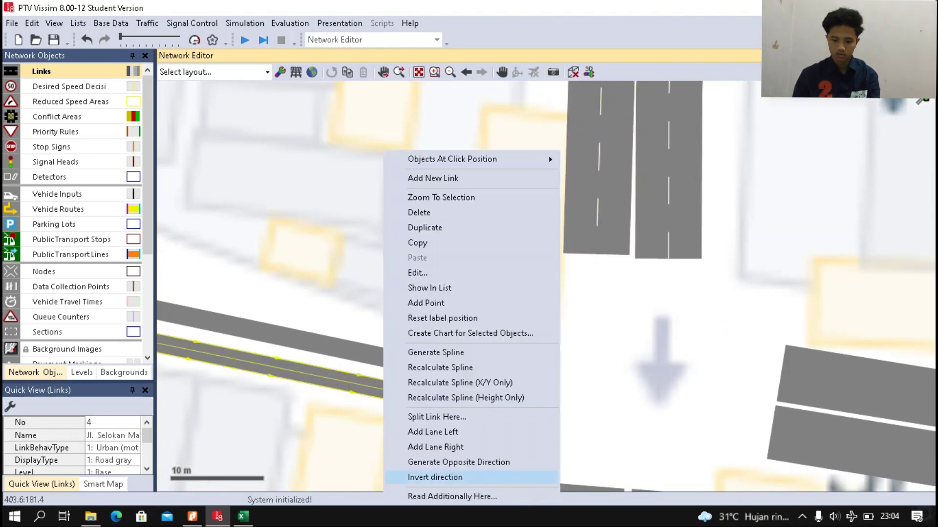
left_click(430, 477)
right_click(406, 362)
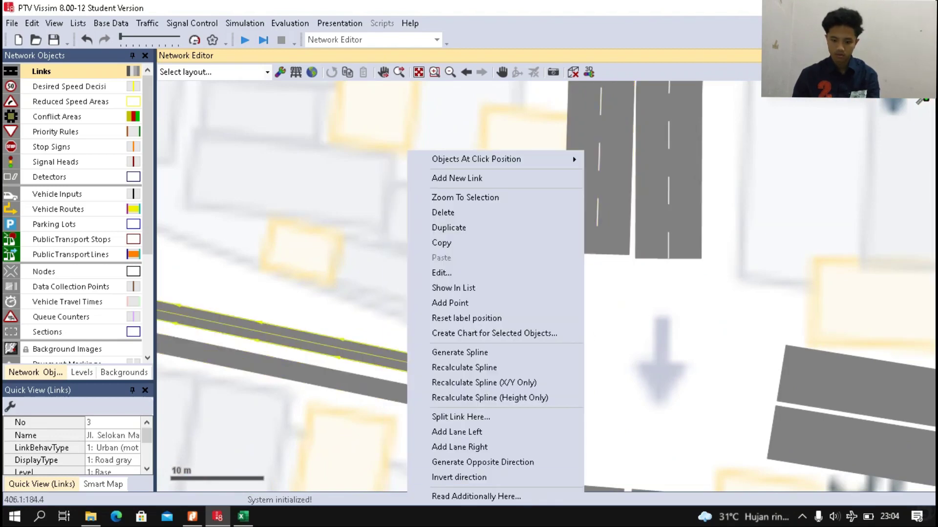
left_click(440, 478)
Create a connector named TS from the east arm's southern link to lane 2 of the south arm's eastern link.
scroll(450, 282, "down", 1)
scroll(480, 305, "down", 2)
scroll(563, 421, "up", 3)
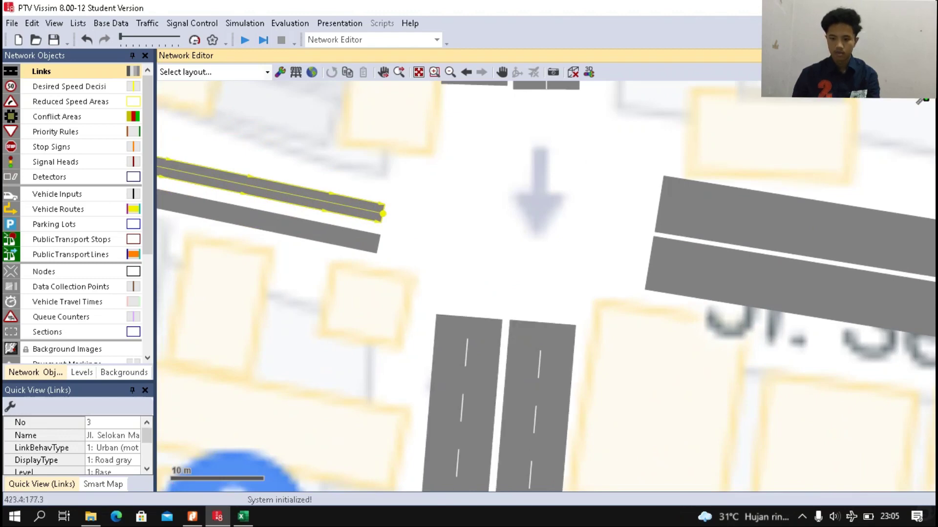
scroll(419, 284, "down", 2)
scroll(395, 316, "down", 2)
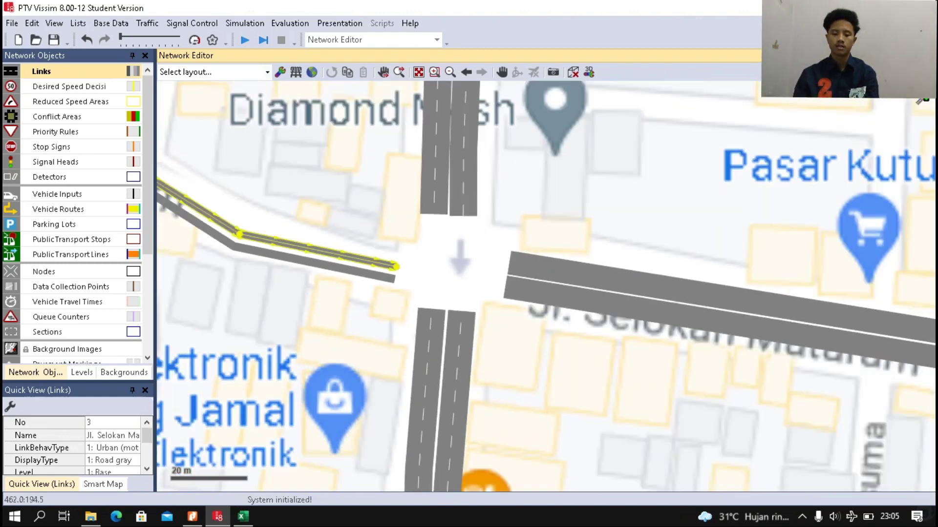
scroll(594, 243, "up", 2)
scroll(415, 315, "down", 1)
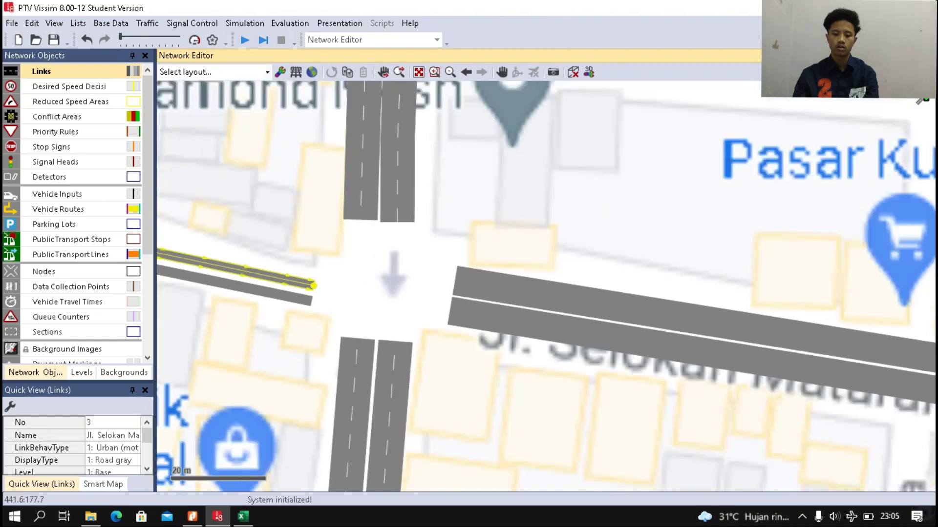
scroll(397, 372, "up", 3)
left_click(562, 274)
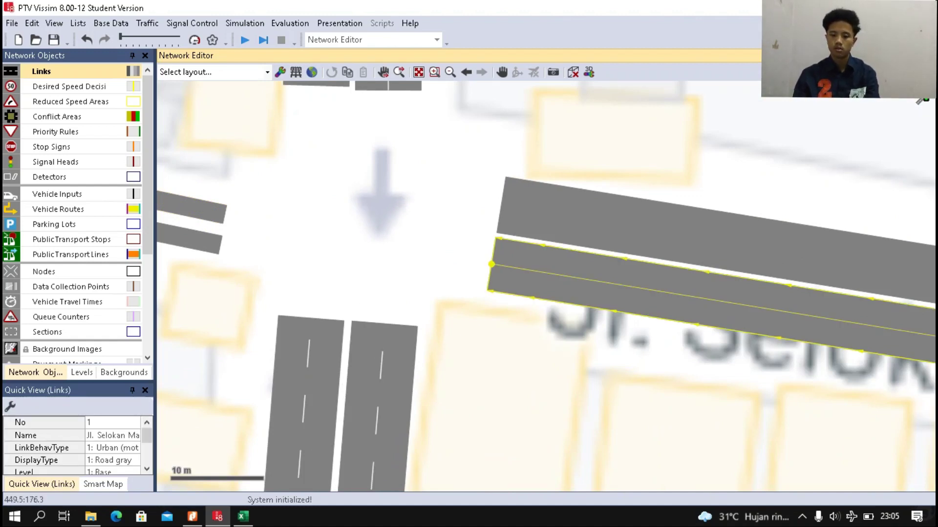
left_click_drag(491, 265, 399, 345)
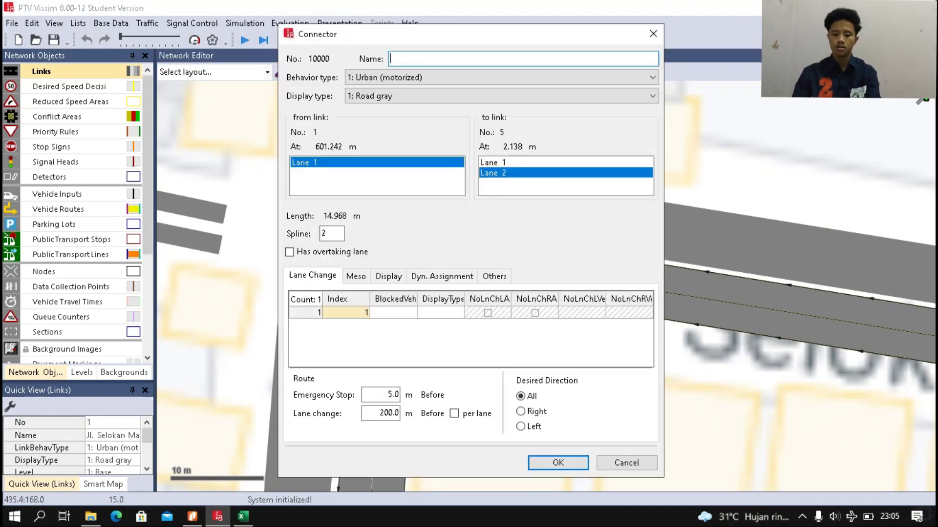
type("T")
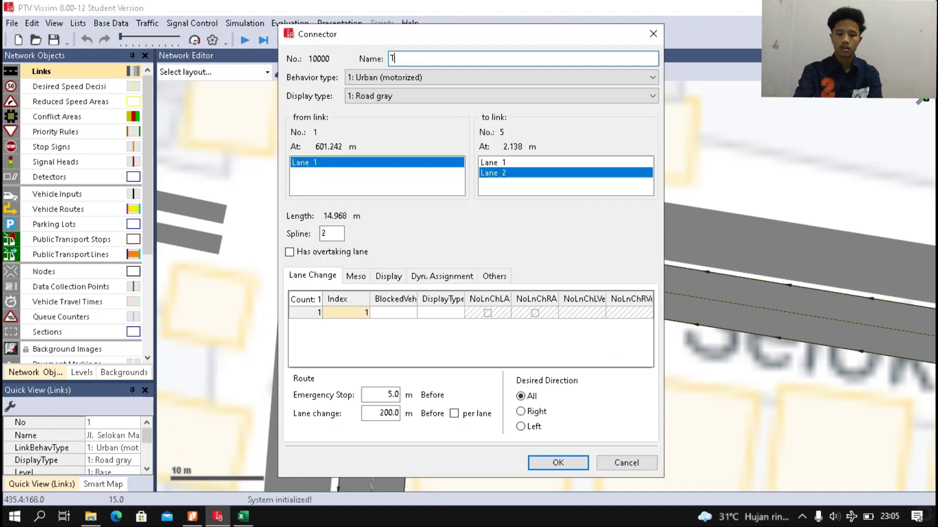
type("S")
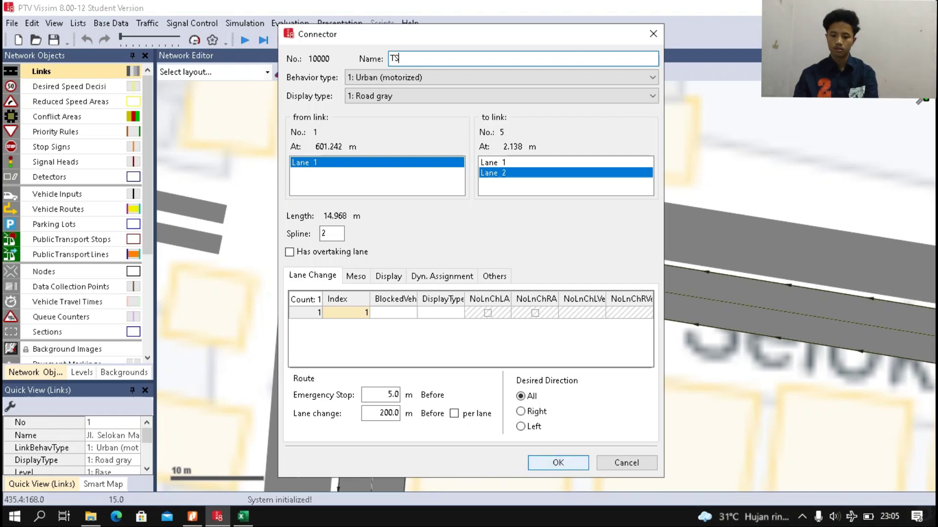
left_click(558, 462)
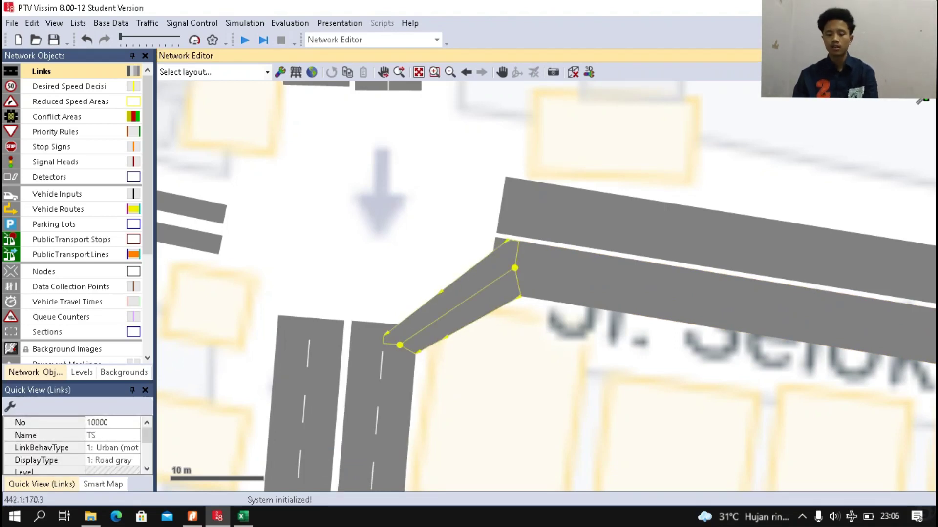
Set the spline of the TS connector to 5 points so that it curves smoothly.
left_click(441, 266)
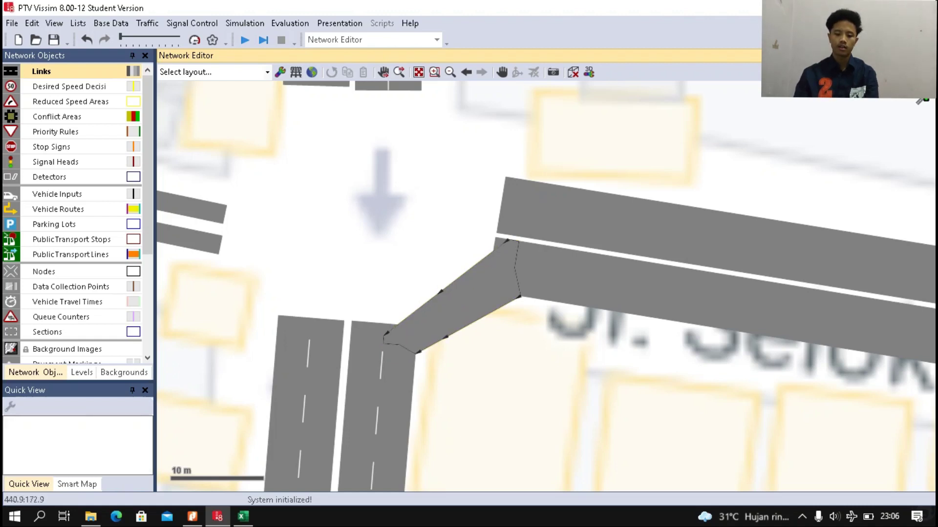
left_click(457, 305)
double_click(456, 306)
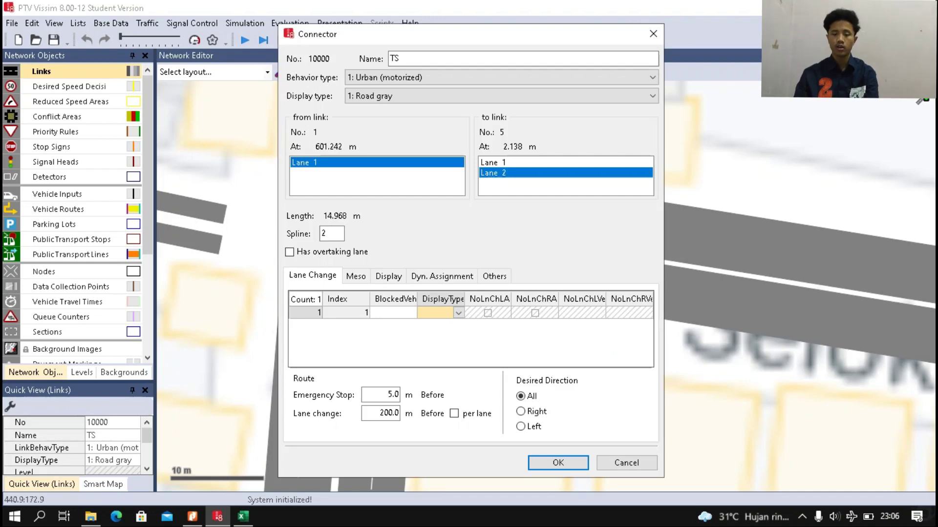
double_click(324, 234)
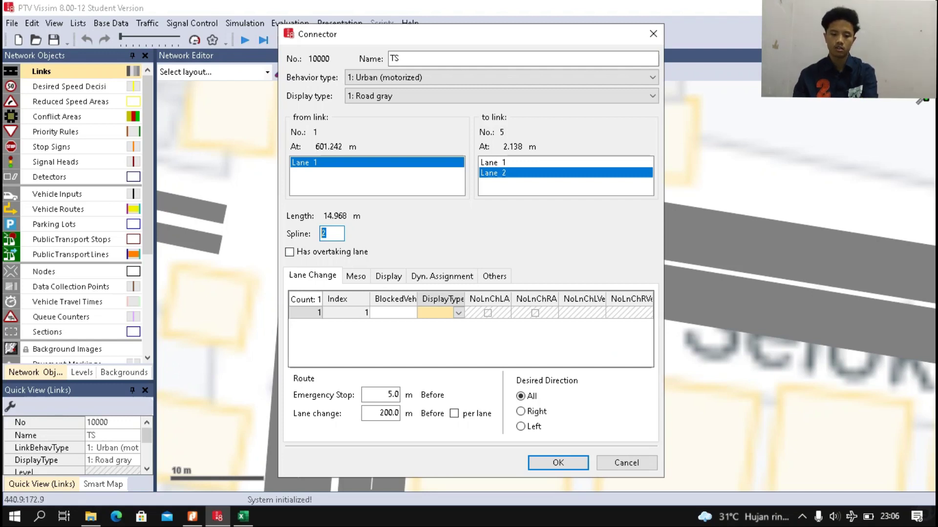
type("5")
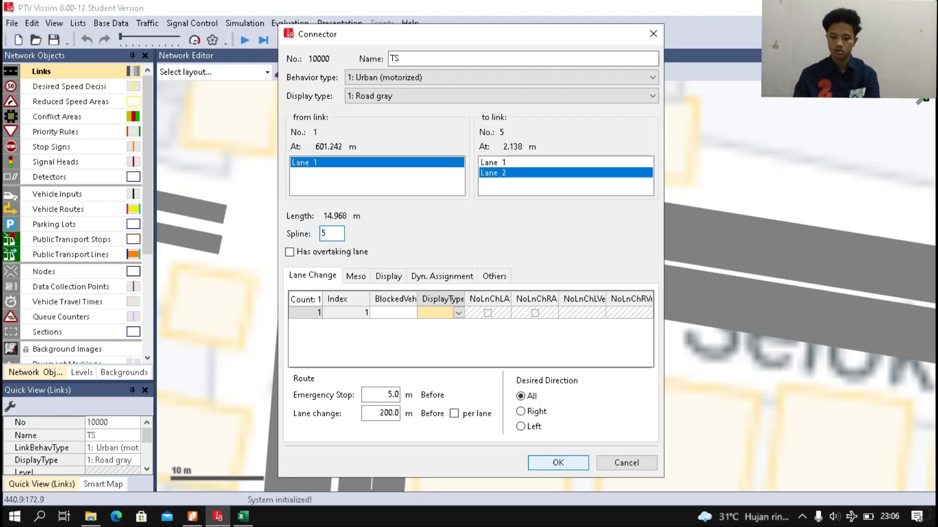
left_click(558, 462)
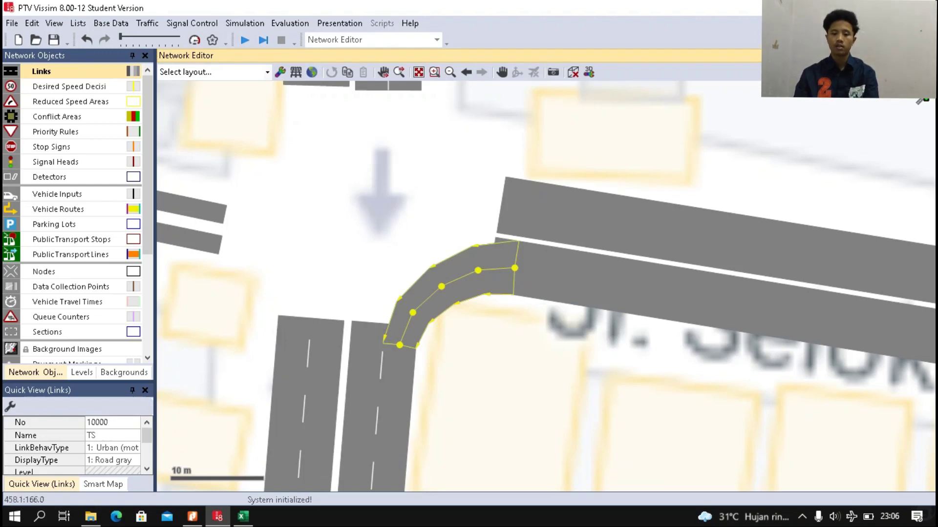
Create a connector named TB from the east arm's southern link straight across to the west arm's southern link.
scroll(534, 352, "up", 2)
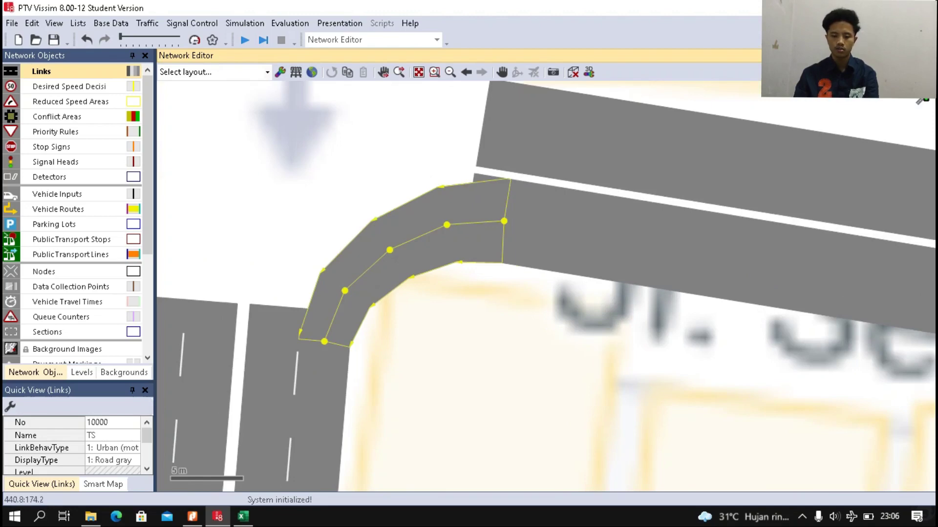
scroll(467, 393, "down", 3)
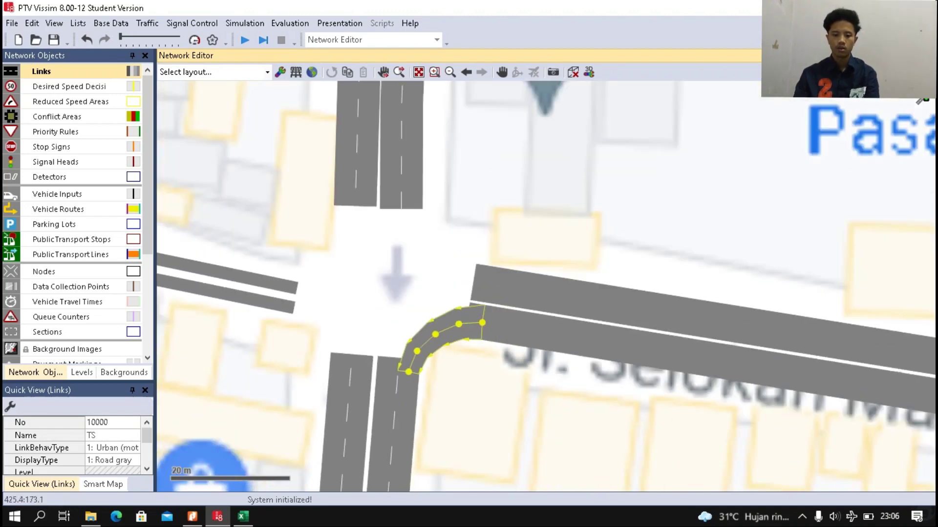
scroll(336, 346, "up", 1)
left_click(552, 319)
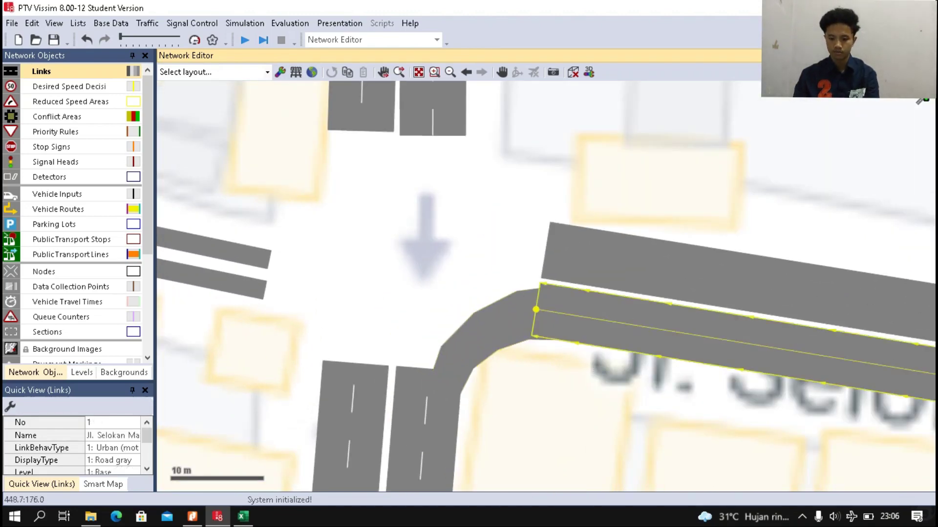
left_click_drag(562, 313, 249, 288)
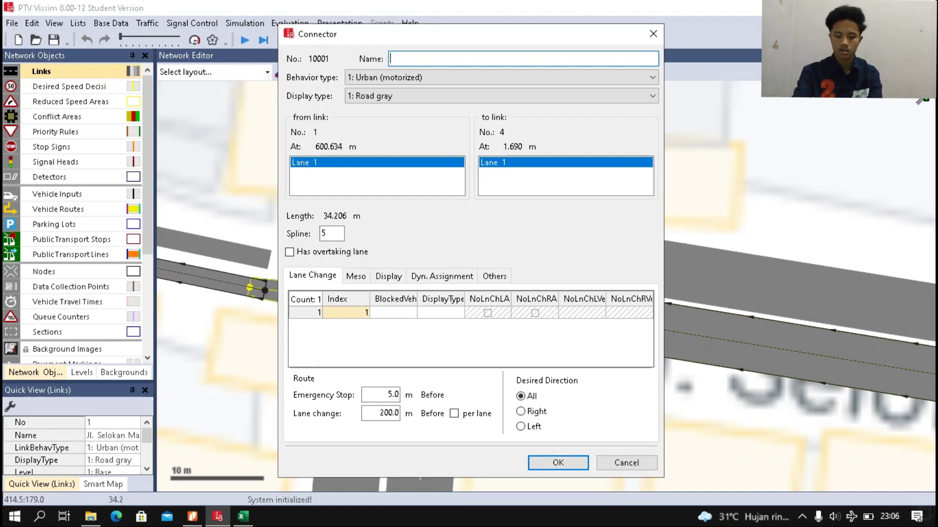
type("T")
key("BackSpace")
type("TB")
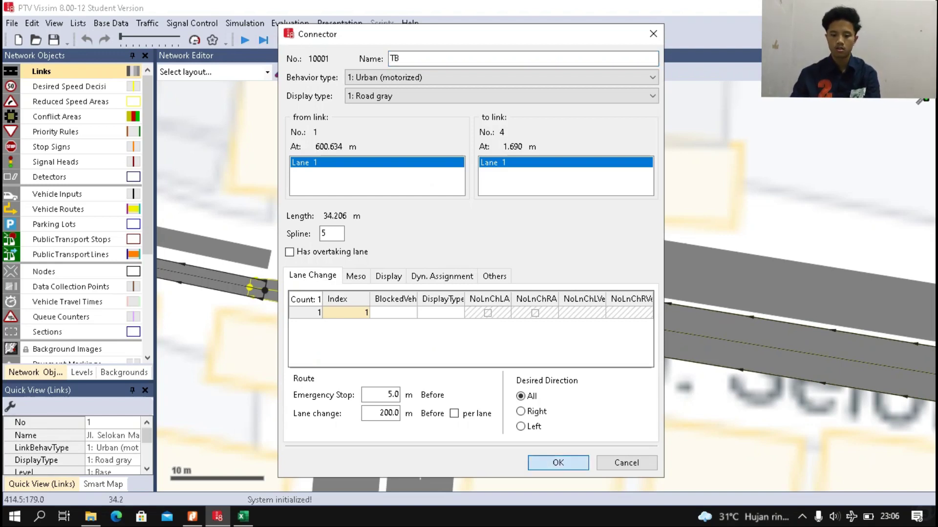
key("Return")
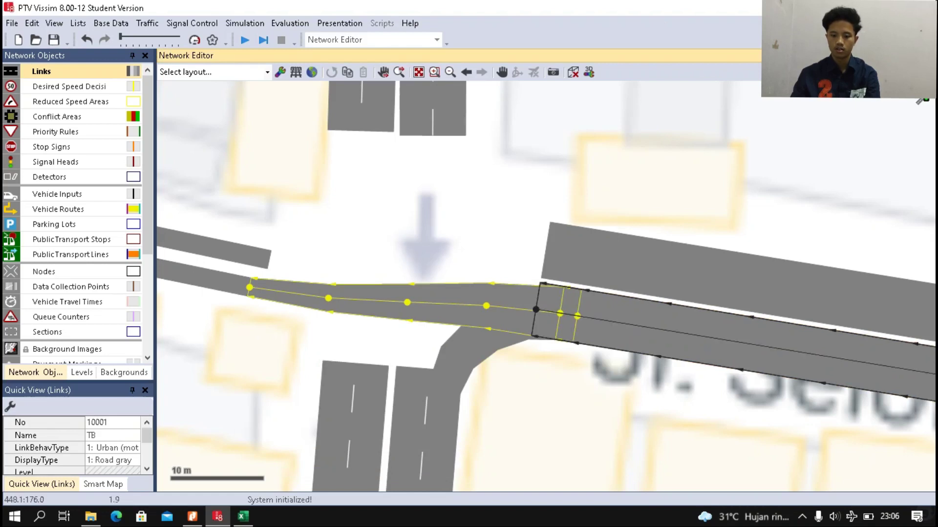
Create a connector named TU from the east arm's southern link to lane 1 of the north arm's western link.
left_click_drag(577, 317, 379, 113)
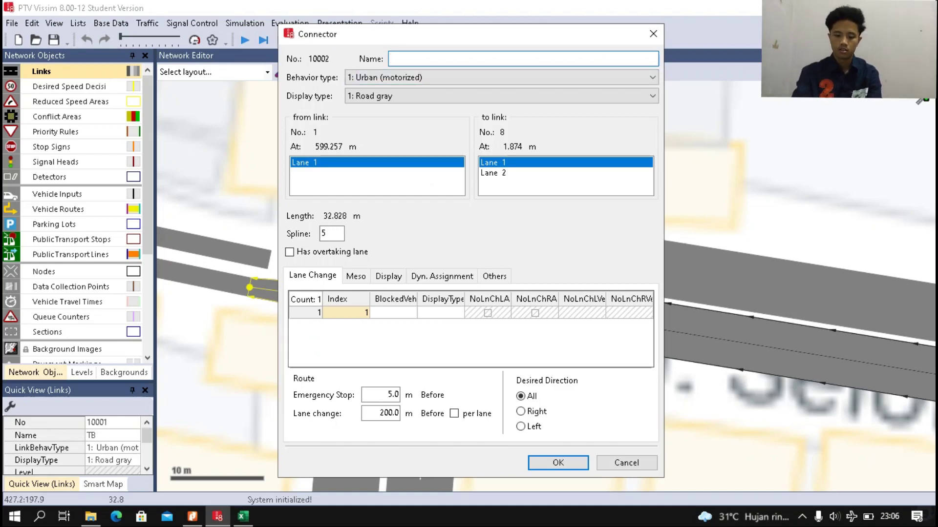
type("TU")
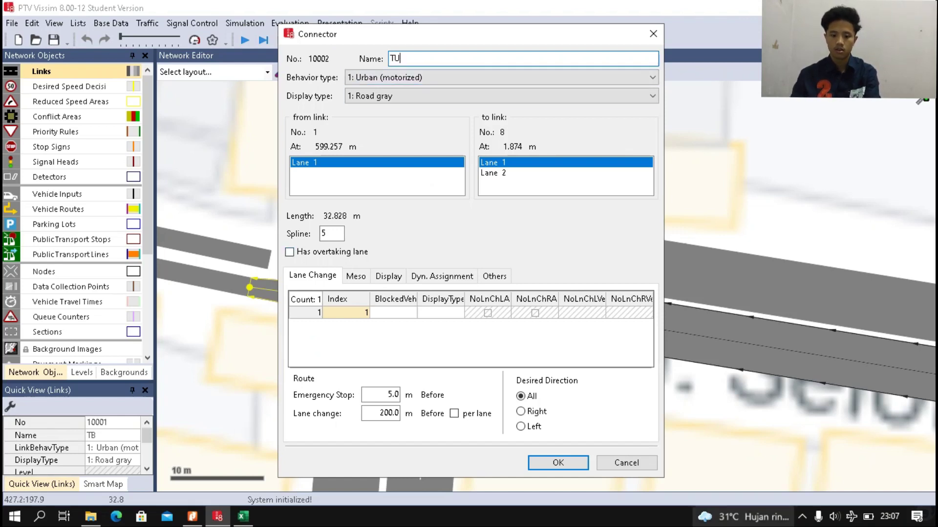
key("Return")
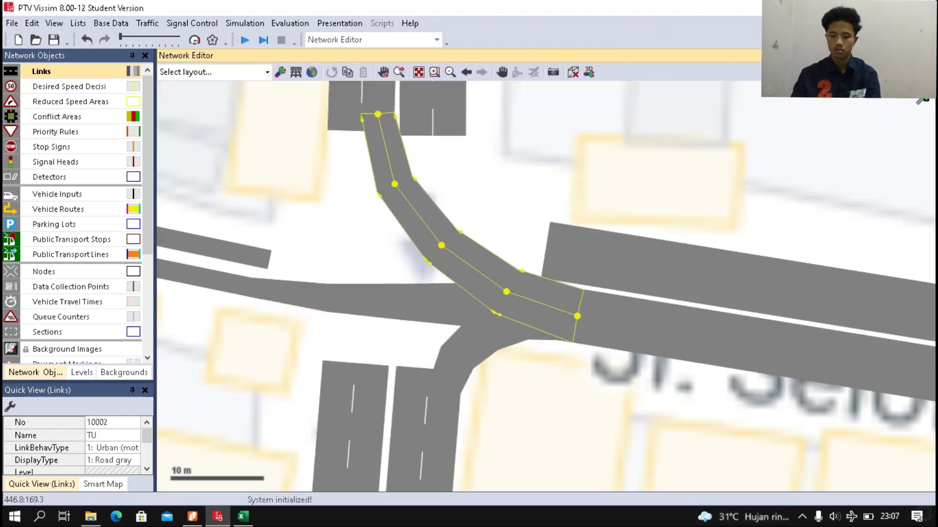
left_click(530, 376)
Create a connector named ST from lane 1 of the south arm's western link to the east arm's northern link.
scroll(530, 376, "down", 3)
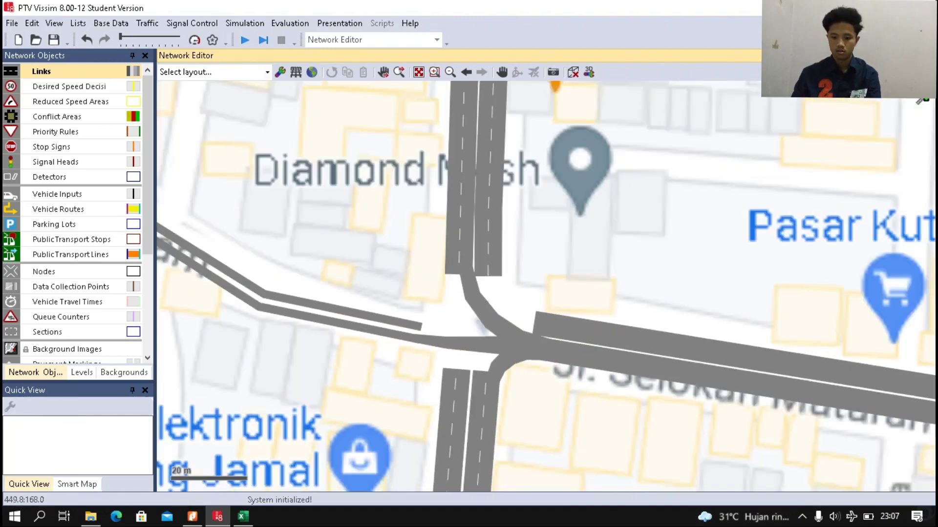
scroll(525, 383, "up", 4)
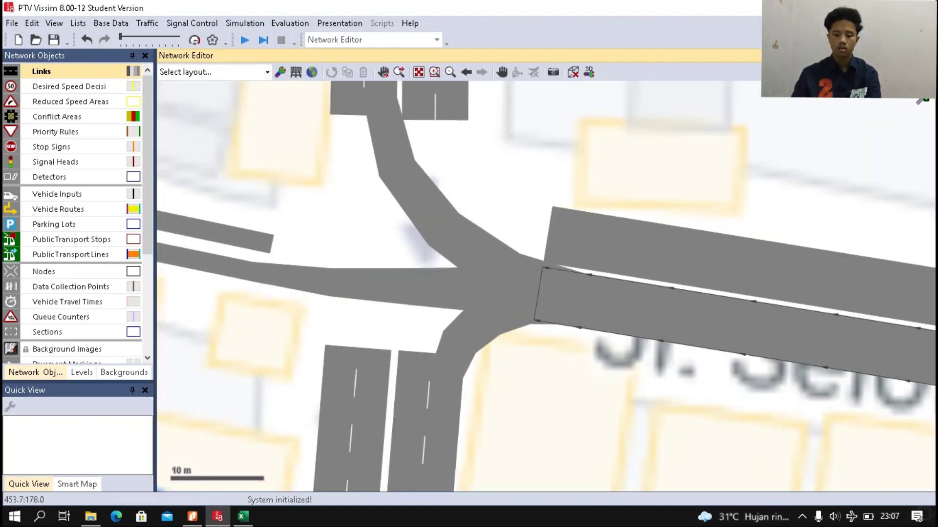
scroll(616, 308, "down", 2)
scroll(408, 345, "up", 2)
left_click(451, 355)
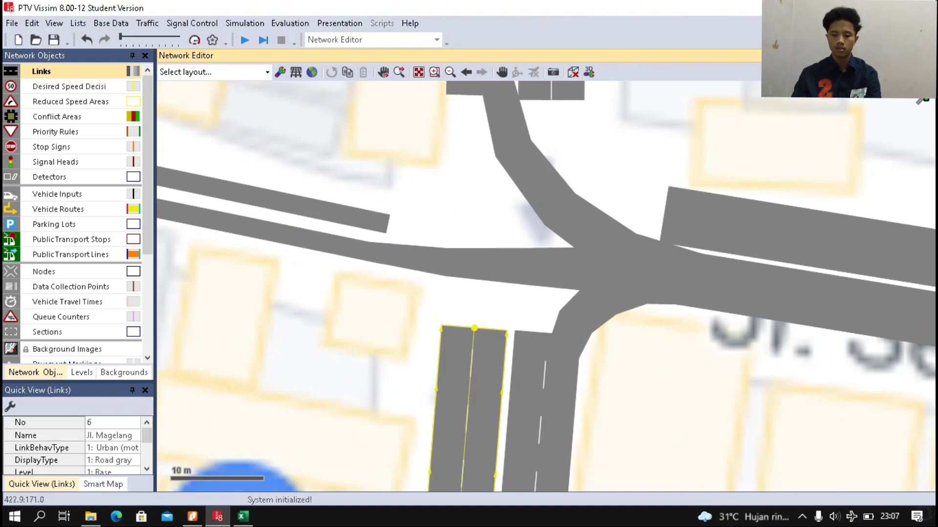
scroll(442, 361, "down", 2)
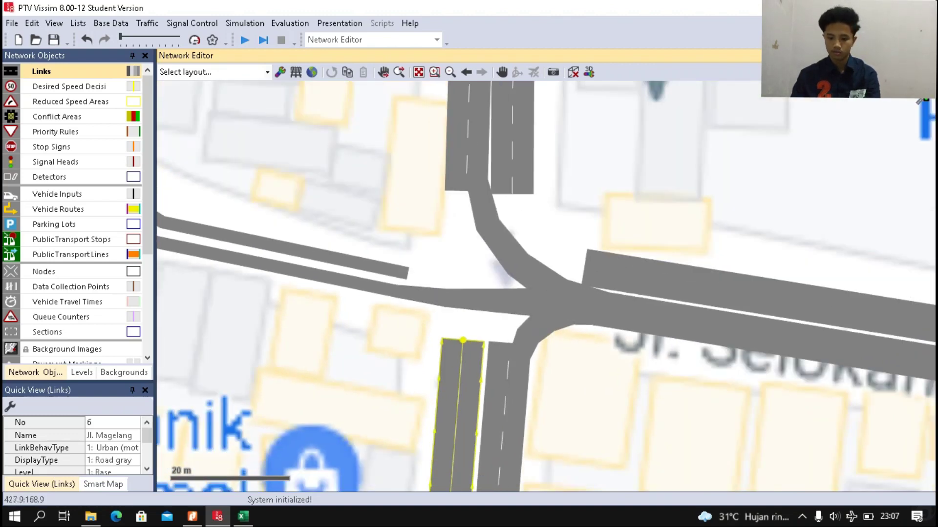
scroll(469, 332, "up", 1)
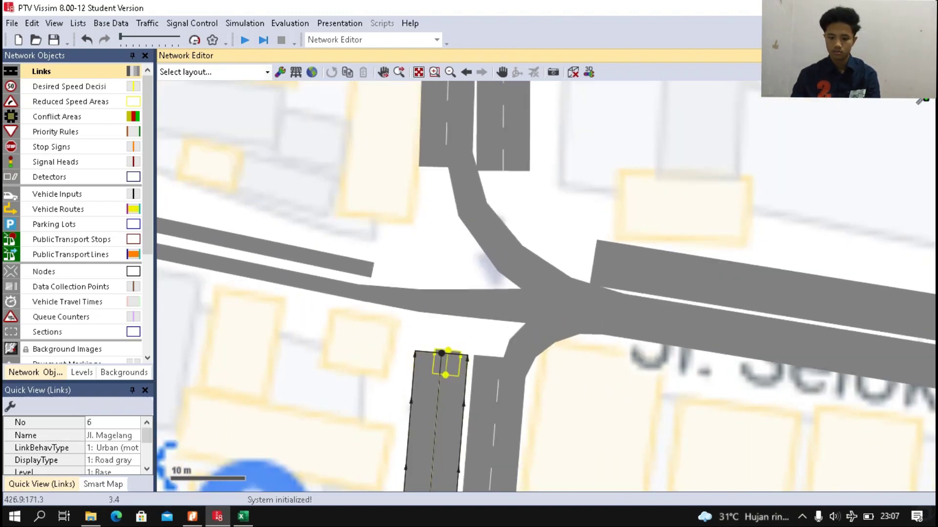
mouse_move(448, 350)
left_mouse_down()
mouse_move(449, 283)
mouse_move(616, 266)
left_mouse_up()
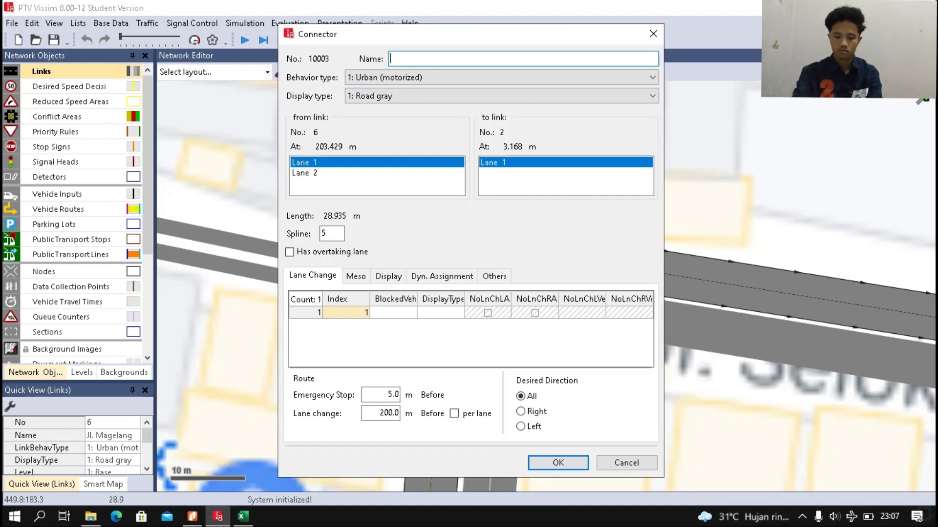
type("S")
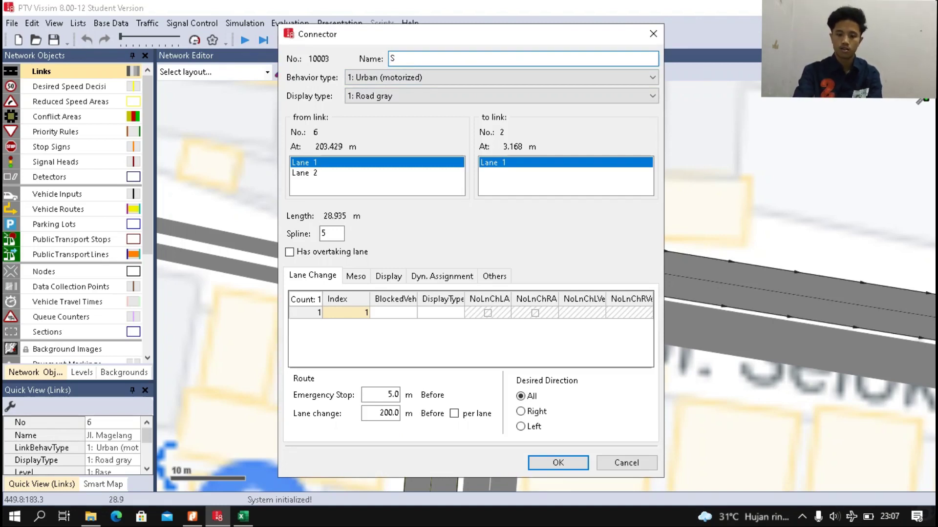
type("T")
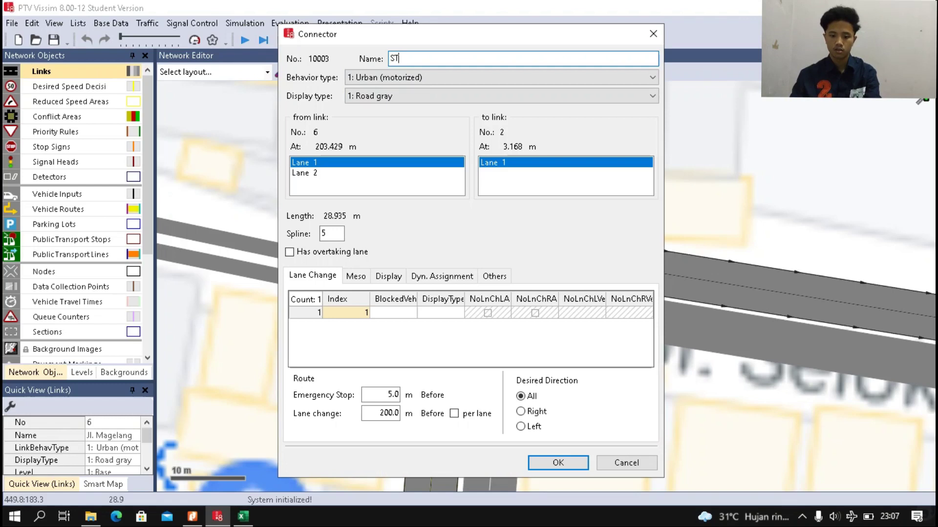
key("Return")
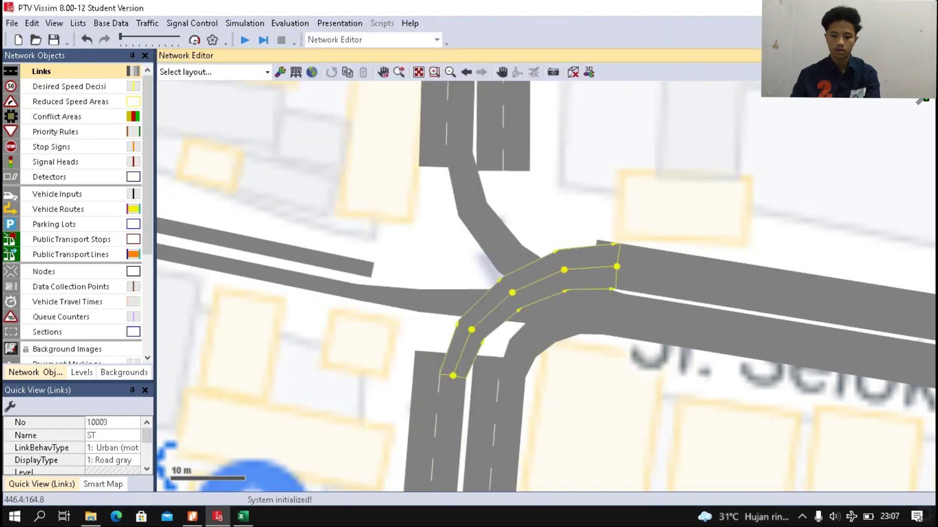
Create a two-lane connector named SU with spline 2 from the south arm's western link to the north arm's western link.
left_click(594, 444)
left_click(436, 415)
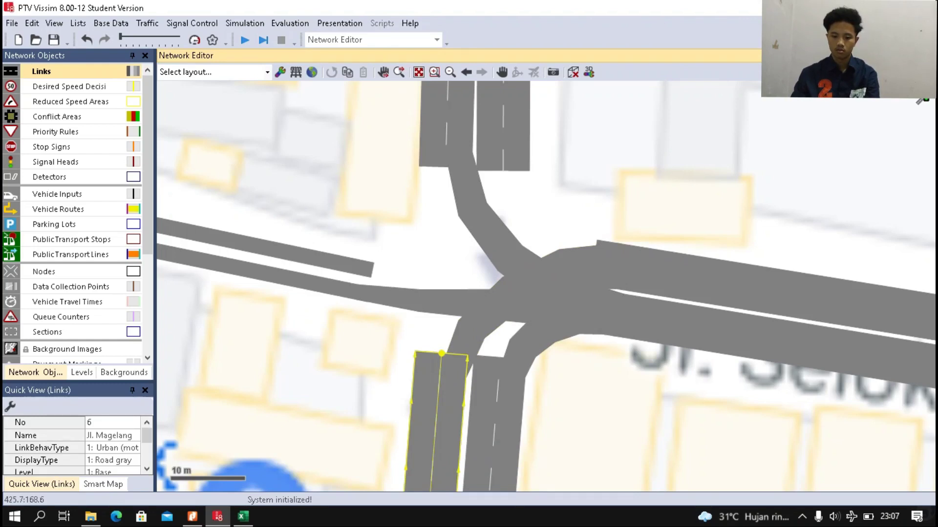
left_click_drag(441, 353, 446, 148)
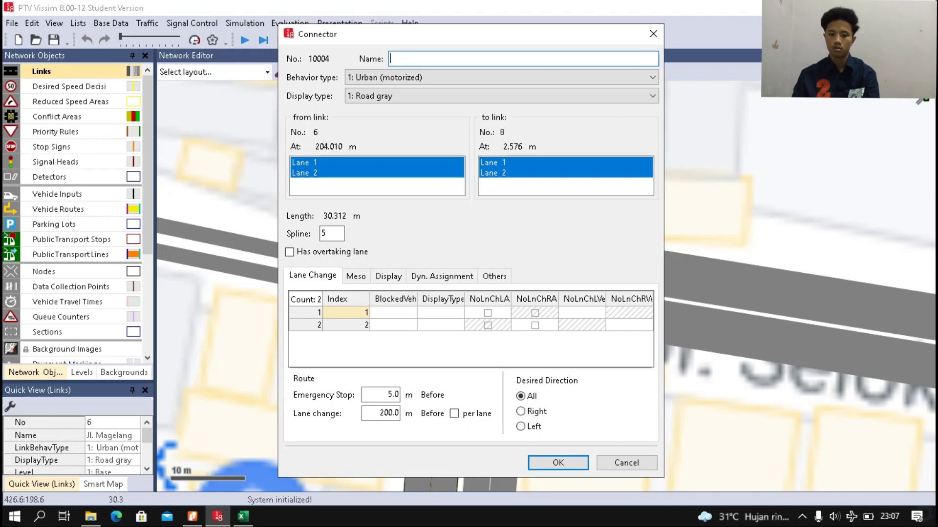
left_click(332, 173)
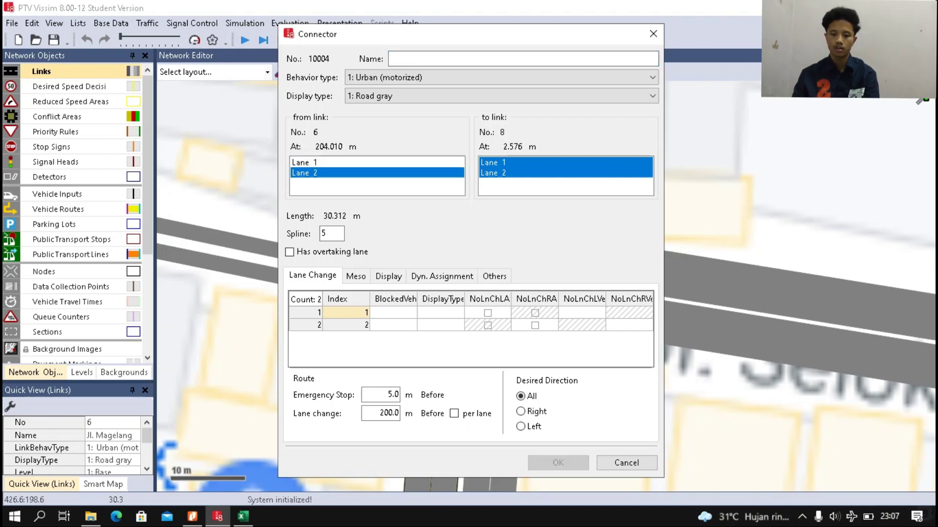
left_click(332, 163, "ctrl")
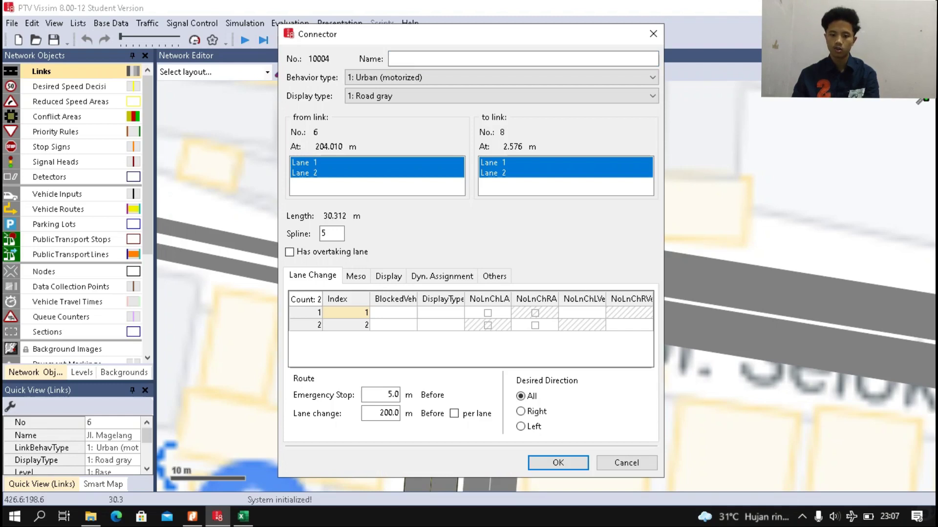
left_click(469, 59)
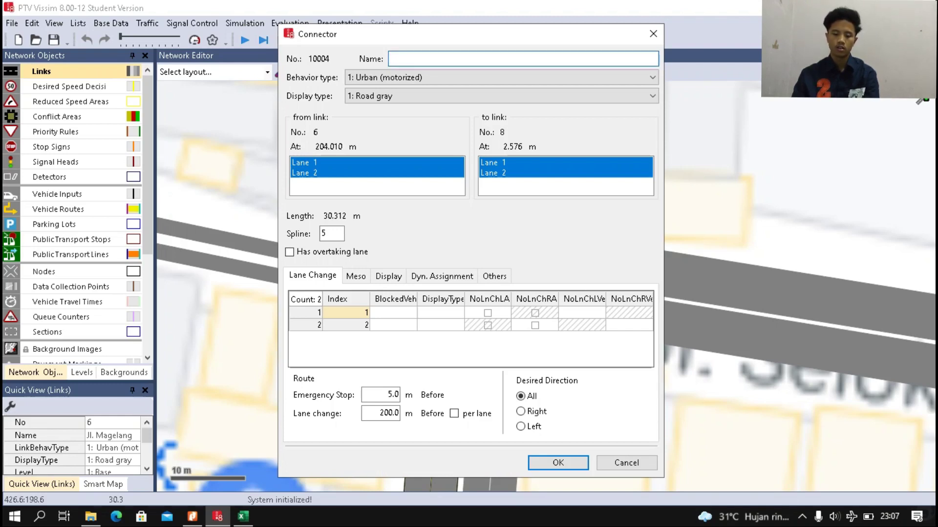
type("SU")
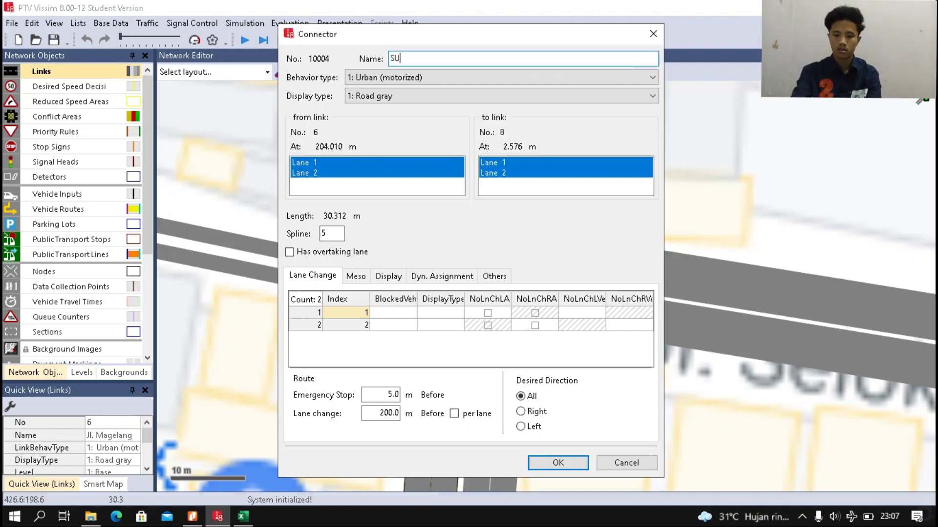
double_click(328, 234)
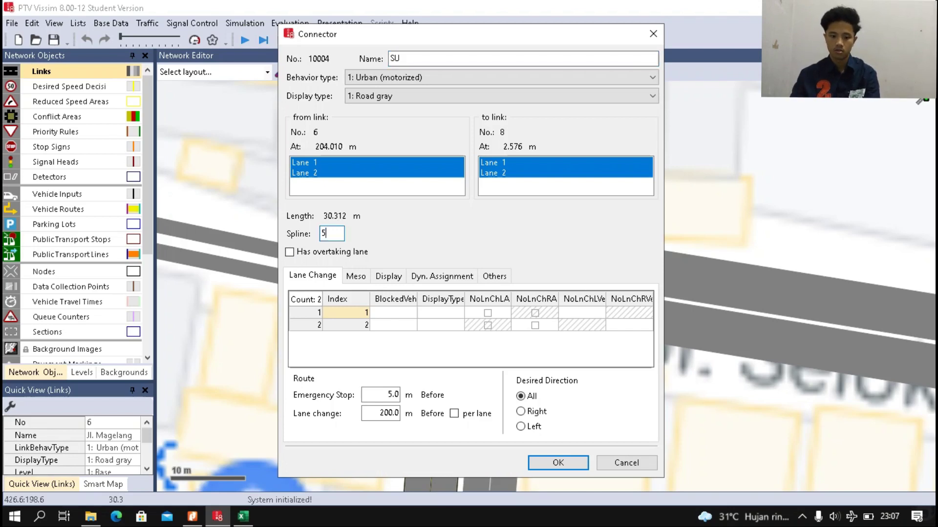
type("2")
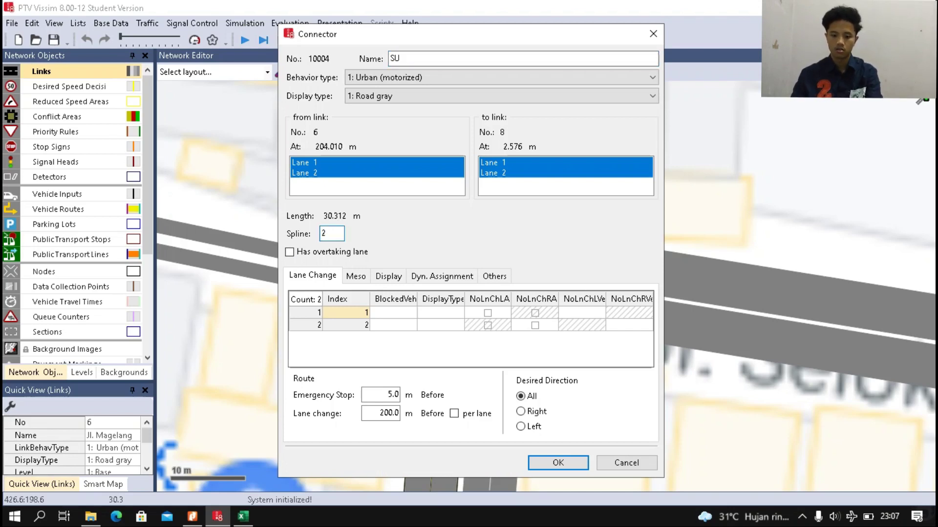
key("Return")
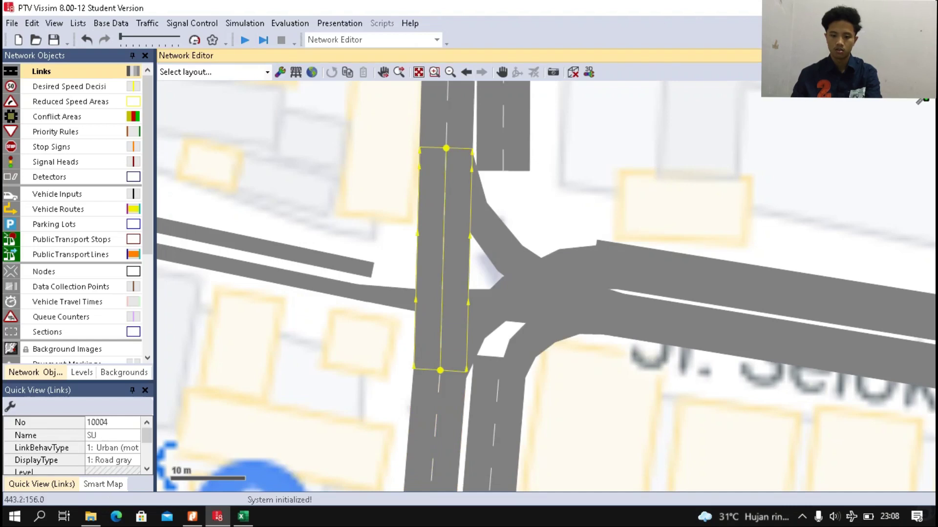
Create a connector named SB with spline 5 from lane 2 of the south arm's western link to the west arm's southern link.
left_click(436, 393)
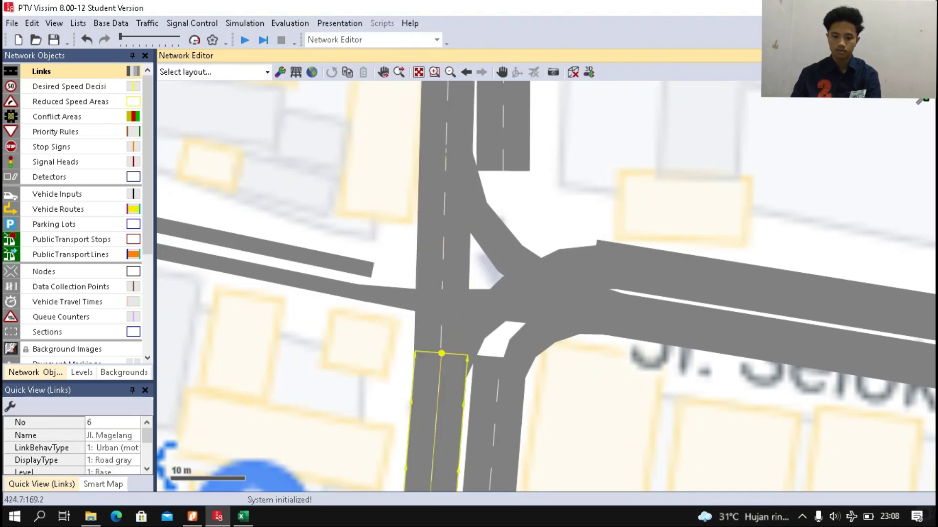
left_click_drag(430, 363, 354, 292)
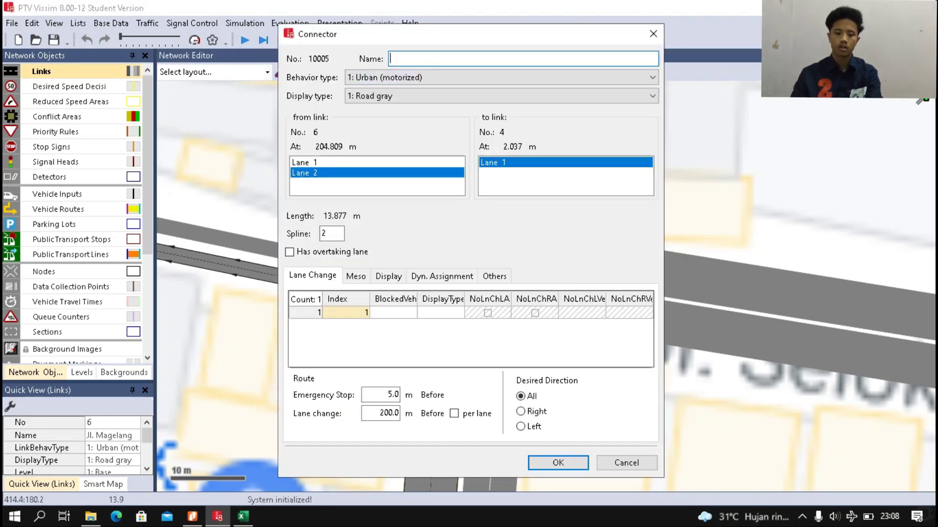
type("SB")
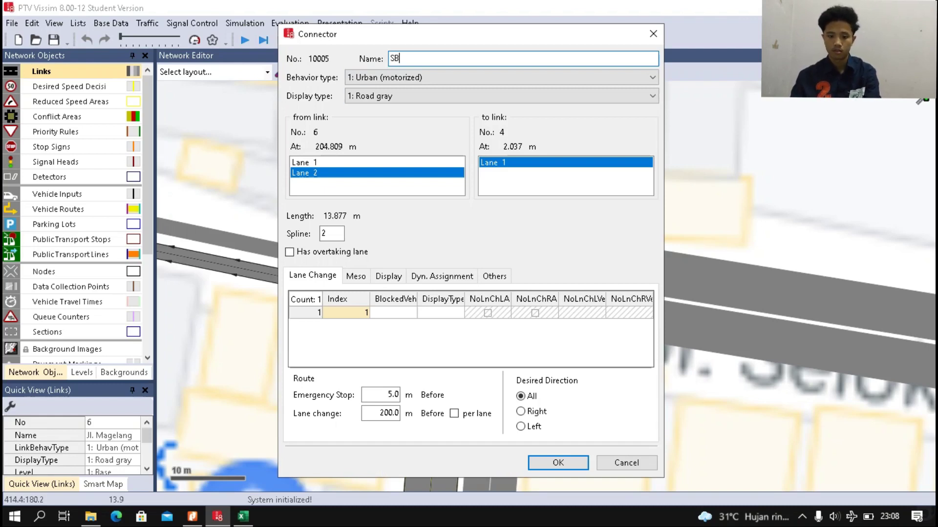
key("Tab")
type("5")
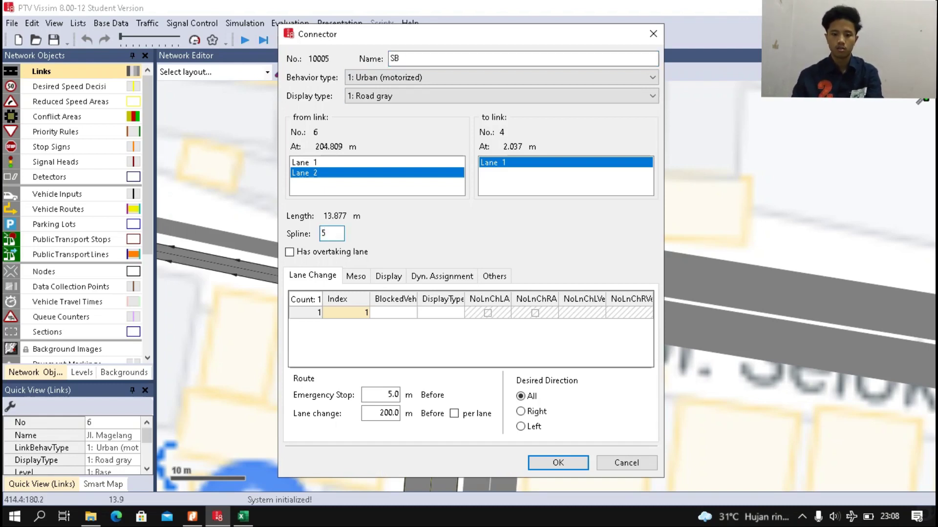
key("Return")
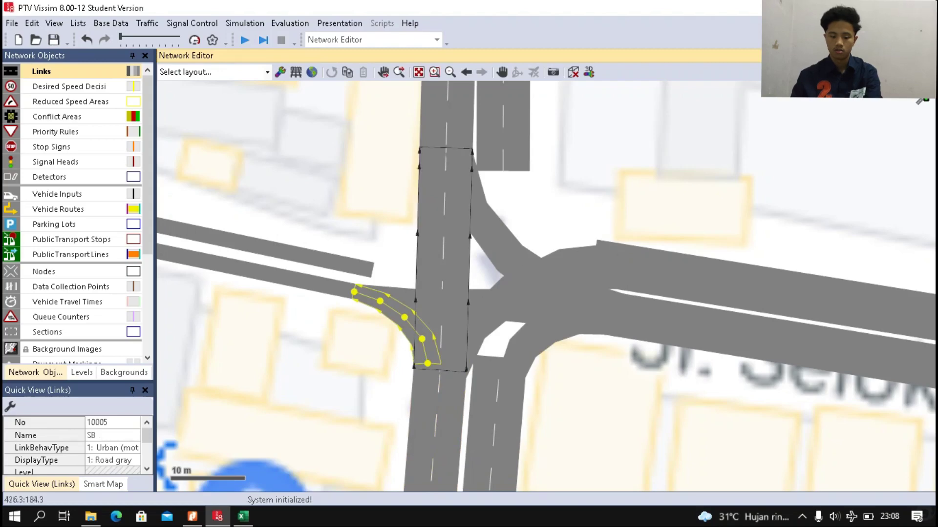
key("Escape")
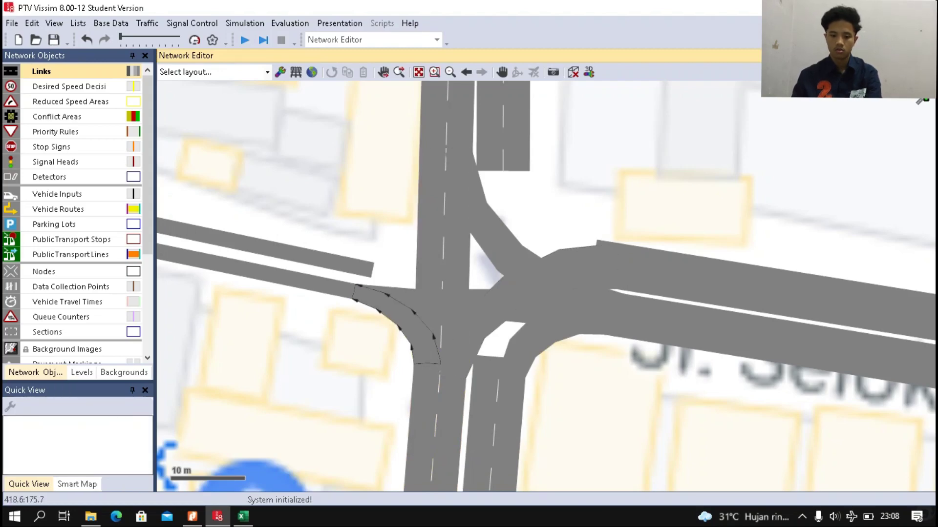
Create a connector named BU from the west arm's northern link to lane 2 of the north arm's western link.
scroll(495, 296, "down", 2)
scroll(495, 296, "up", 2)
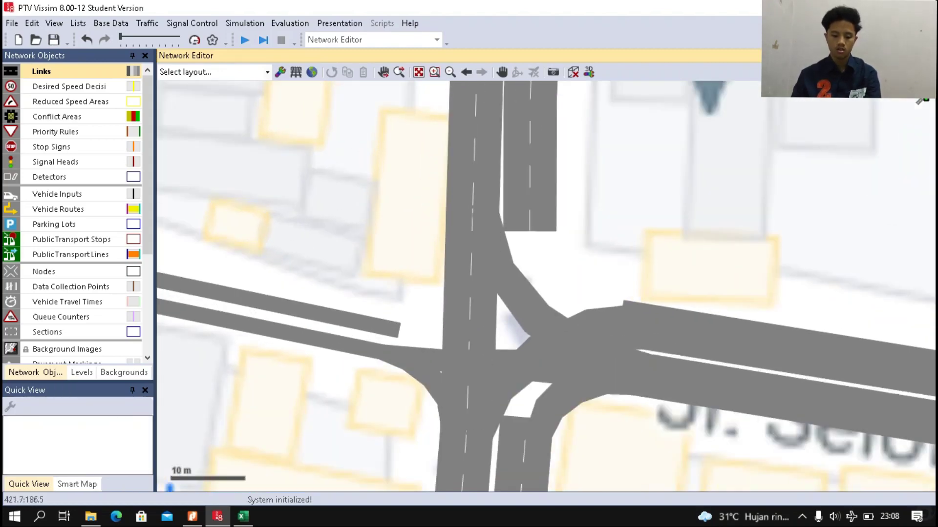
left_click(279, 303)
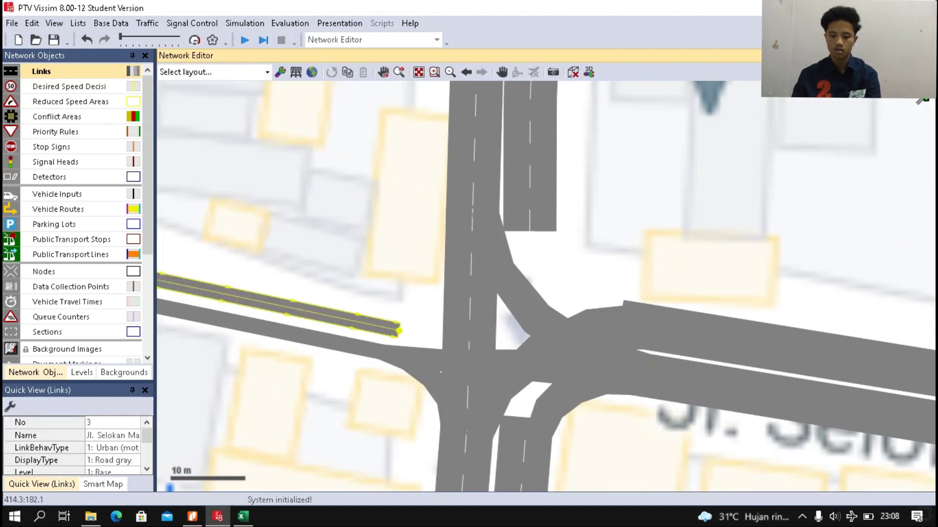
left_click_drag(397, 330, 465, 210)
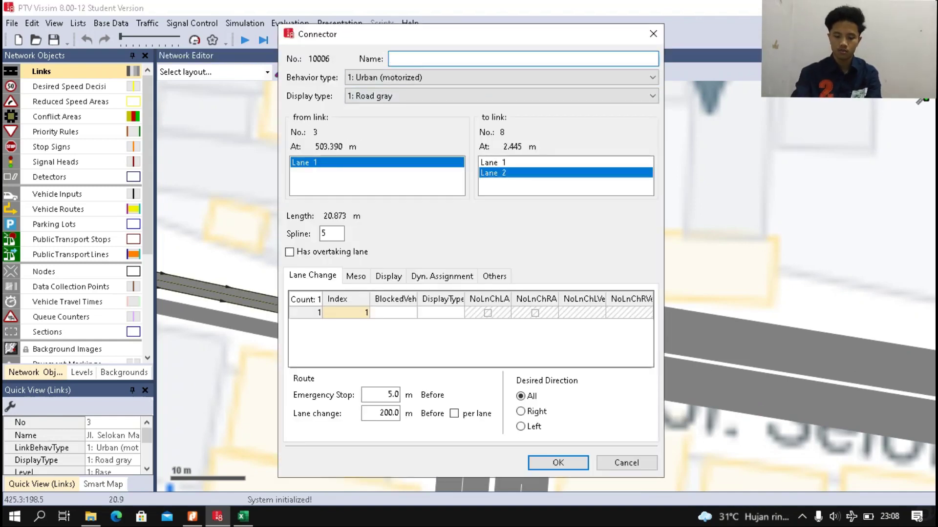
type("BU")
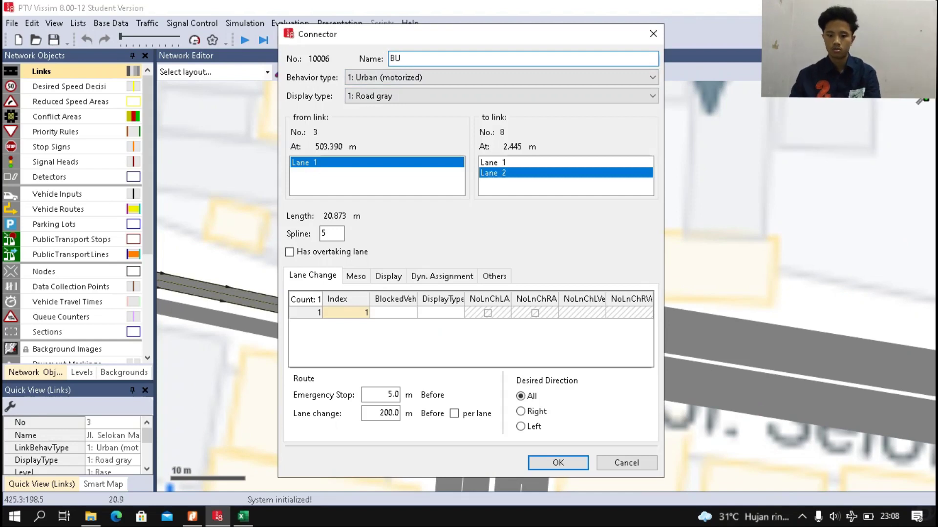
left_click(559, 462)
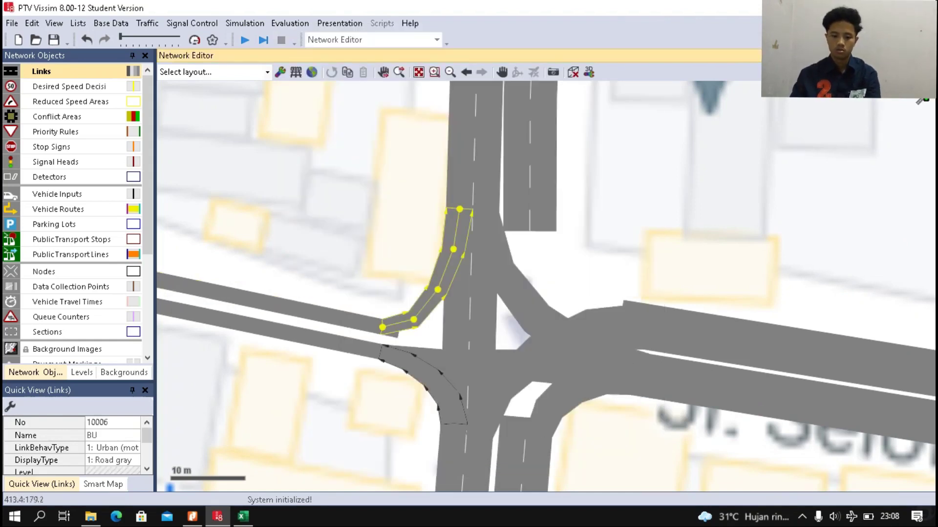
Create a connector named BT from the west arm's northern link straight across to the east arm's northern link.
left_click_drag(362, 324, 621, 322)
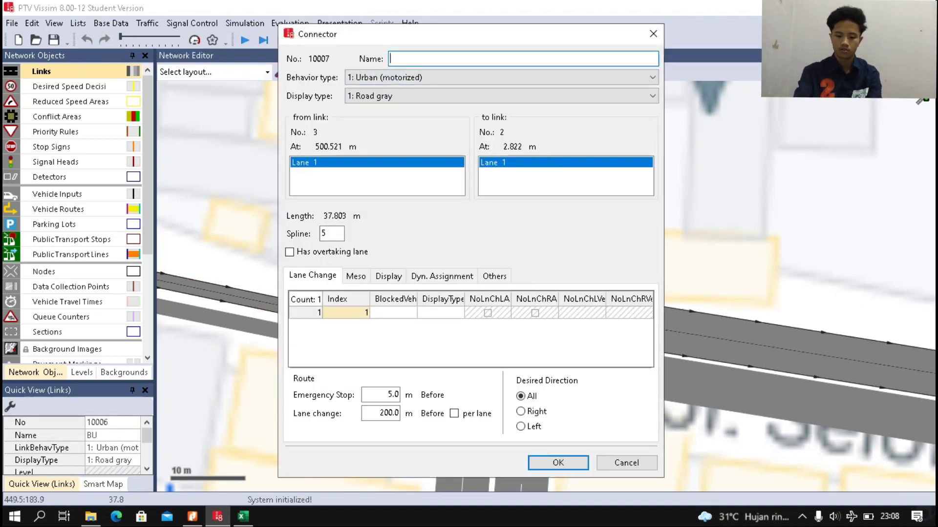
type("B")
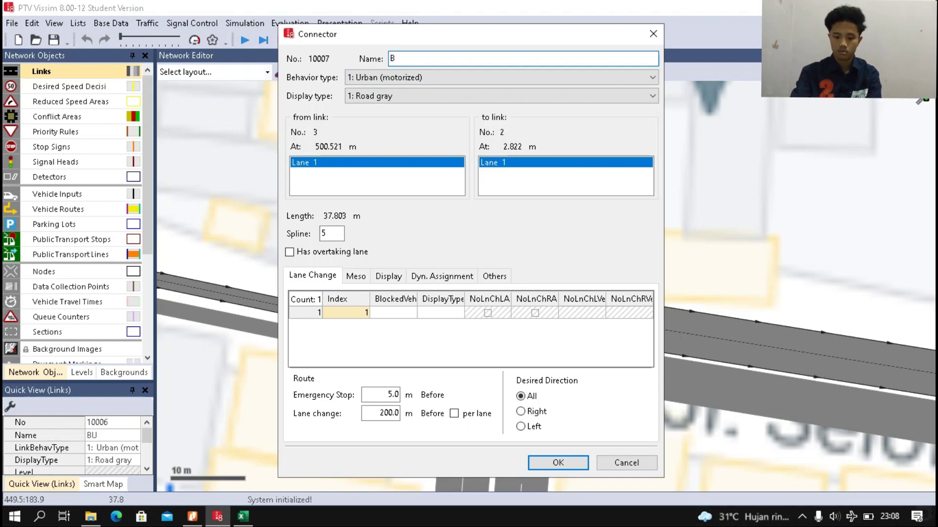
type("T")
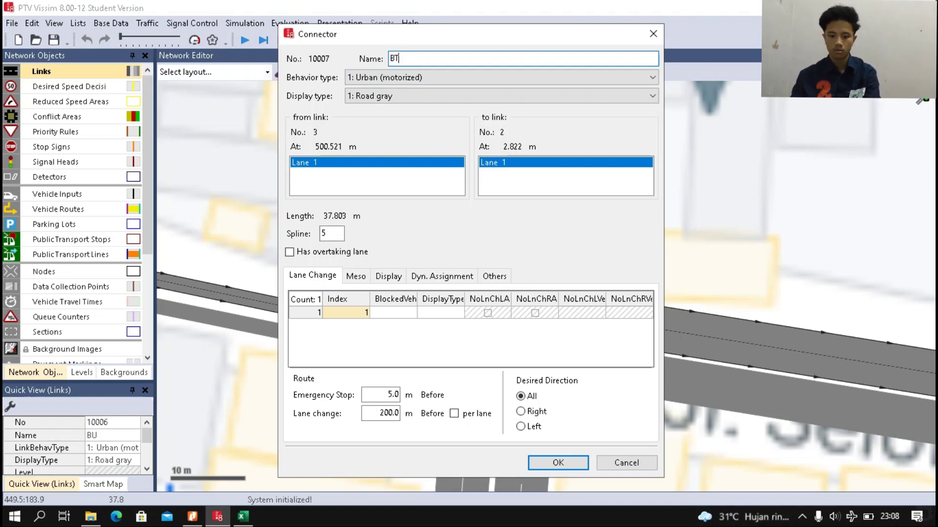
left_click(558, 463)
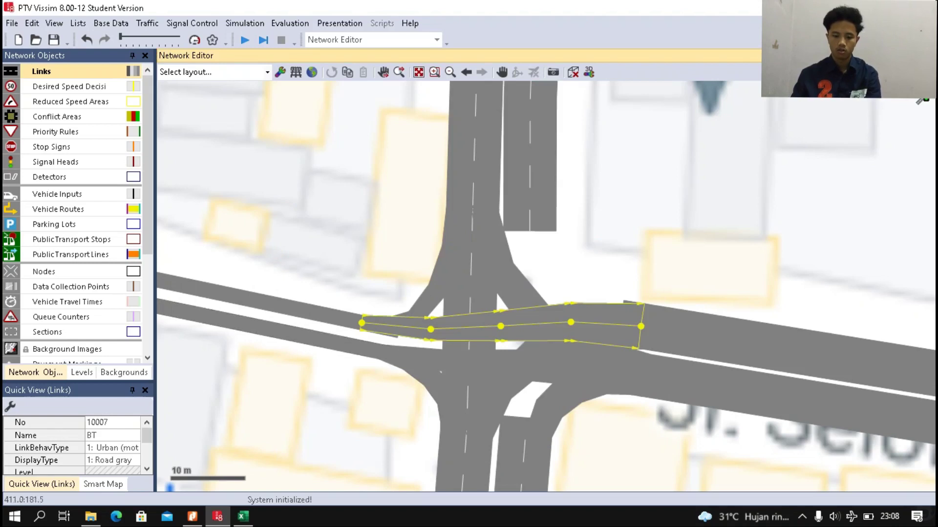
Create a connector named BS from the west arm's northern link to lane 1 of the south arm's eastern link.
left_click_drag(350, 321, 514, 428)
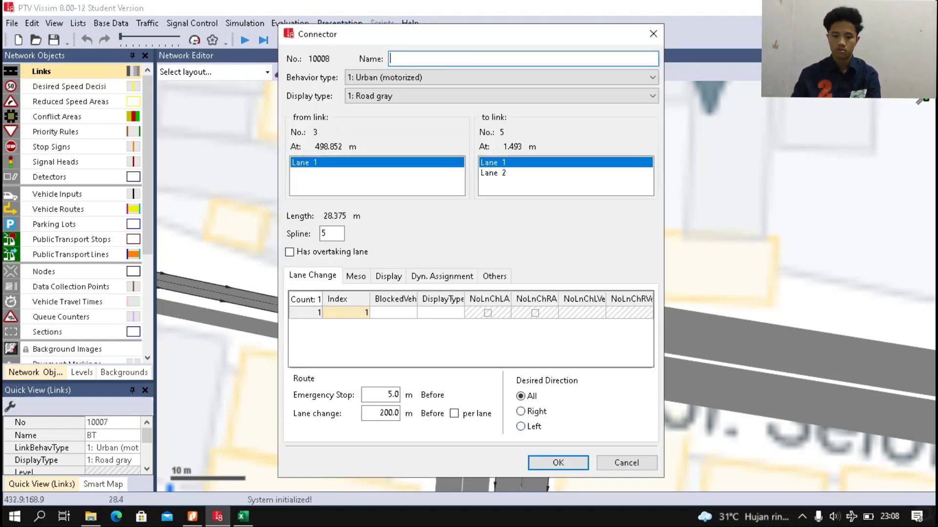
type("B")
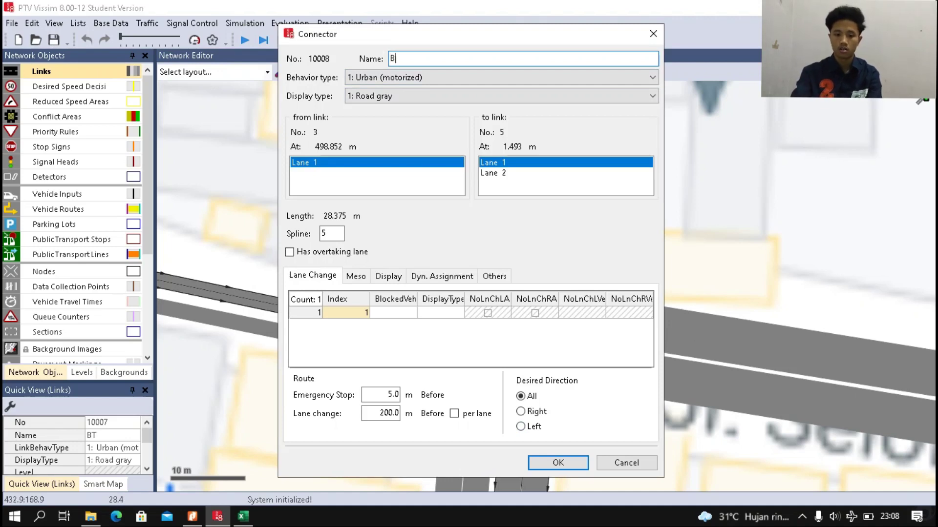
type("S")
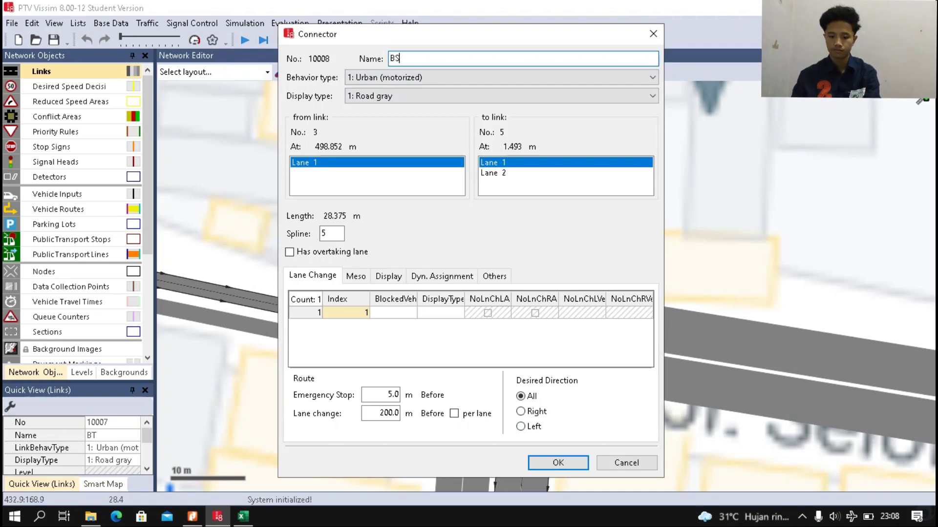
key("Return")
Create a two-lane connector named US with spline 2 from the north arm's eastern link to the south arm's eastern link.
scroll(468, 314, "up", 2)
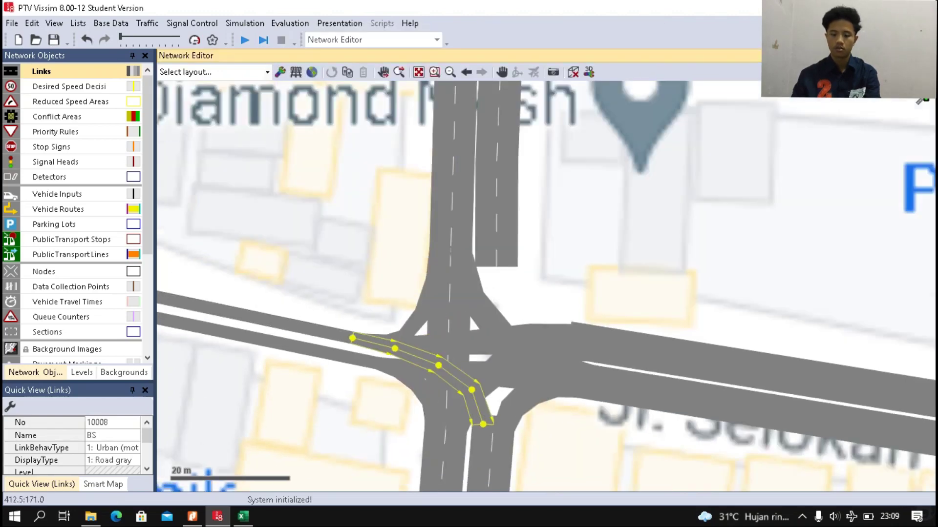
scroll(448, 335, "down", 2)
scroll(401, 424, "up", 3)
scroll(401, 423, "up", 2)
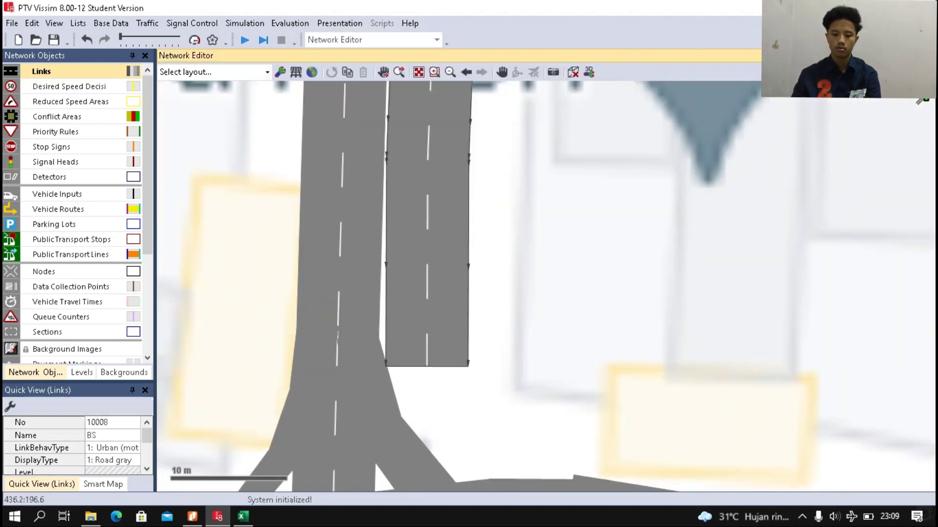
scroll(398, 406, "down", 2)
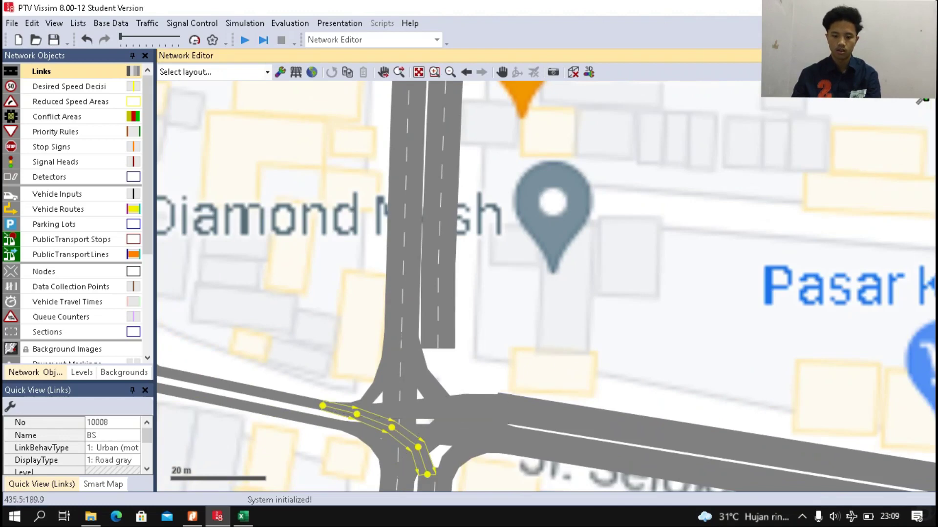
scroll(415, 387, "up", 1)
left_click(438, 302)
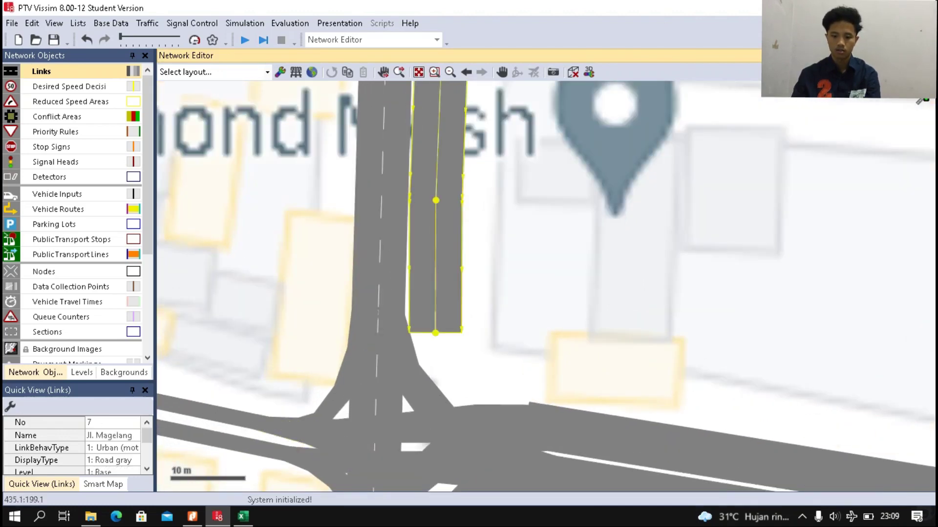
mouse_move(435, 309)
left_mouse_down()
mouse_move(418, 486)
mouse_move(418, 396)
mouse_move(423, 454)
left_mouse_up()
scroll(418, 396, "down", 1)
scroll(421, 403, "down", 1)
scroll(428, 454, "up", 1)
scroll(428, 454, "up", 1)
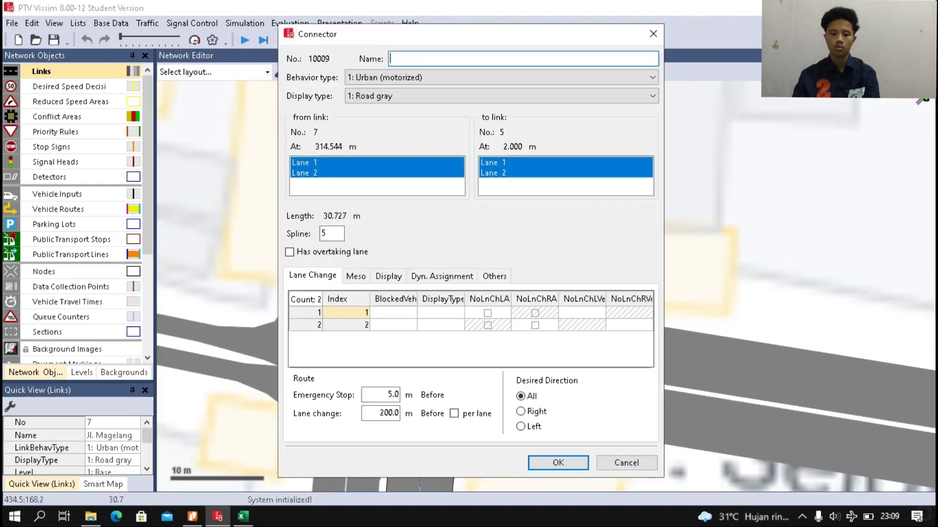
double_click(331, 234)
type("2")
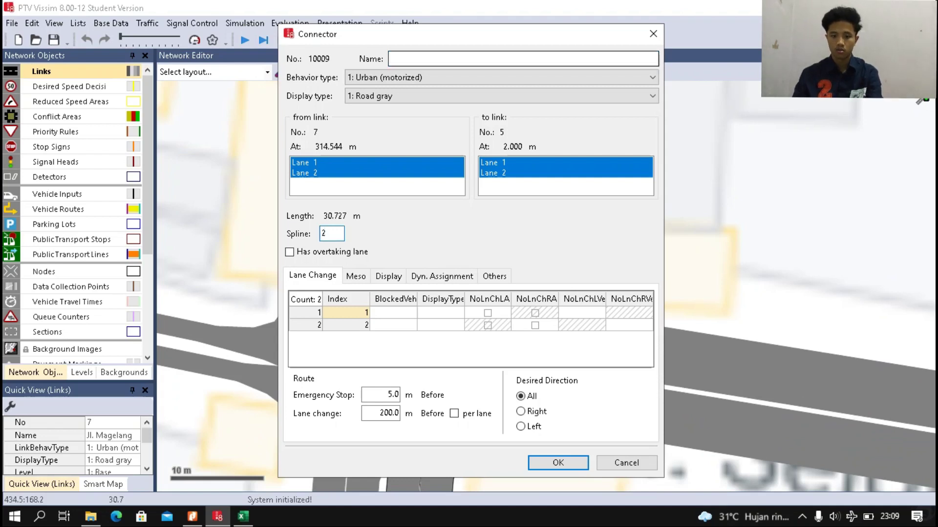
left_click(439, 59)
type("US")
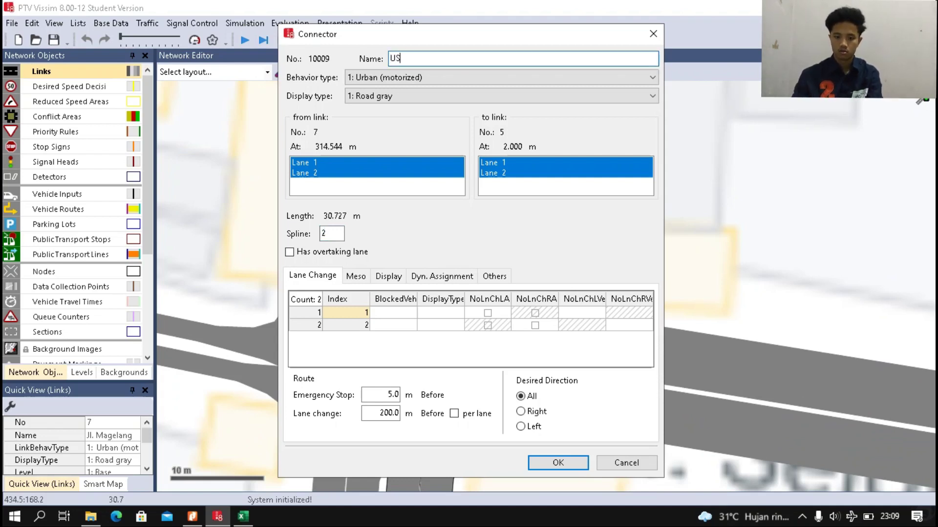
left_click(557, 463)
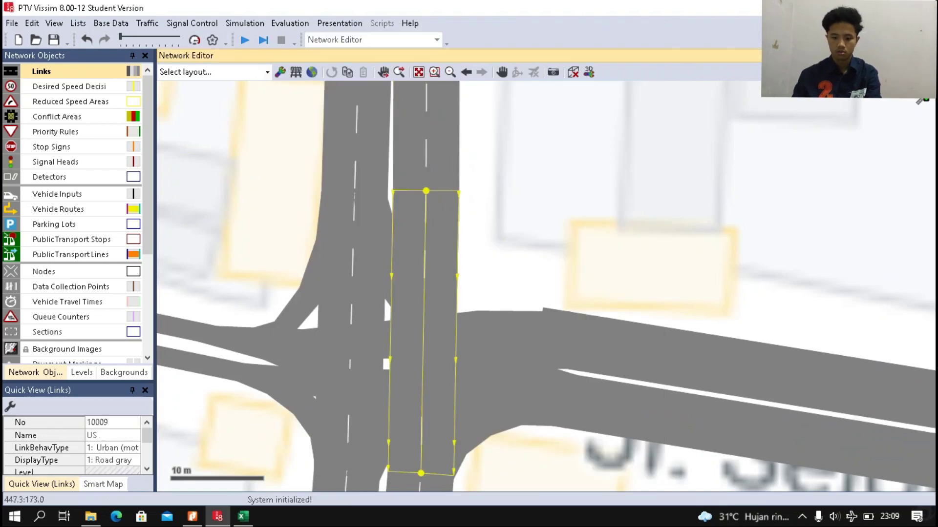
Create a connector named UT with spline 5 from lane 2 of the north arm's eastern link to the east arm's northern link.
left_click(441, 212)
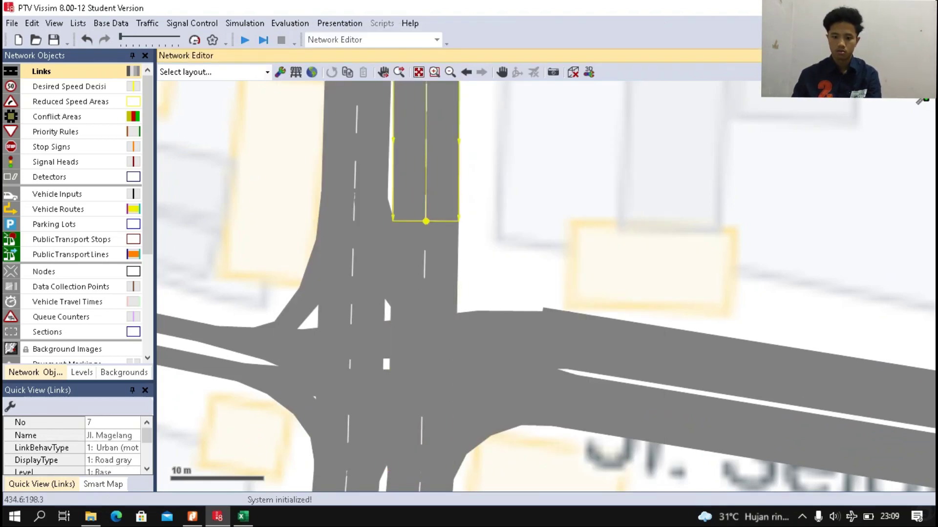
left_click_drag(441, 213, 552, 337)
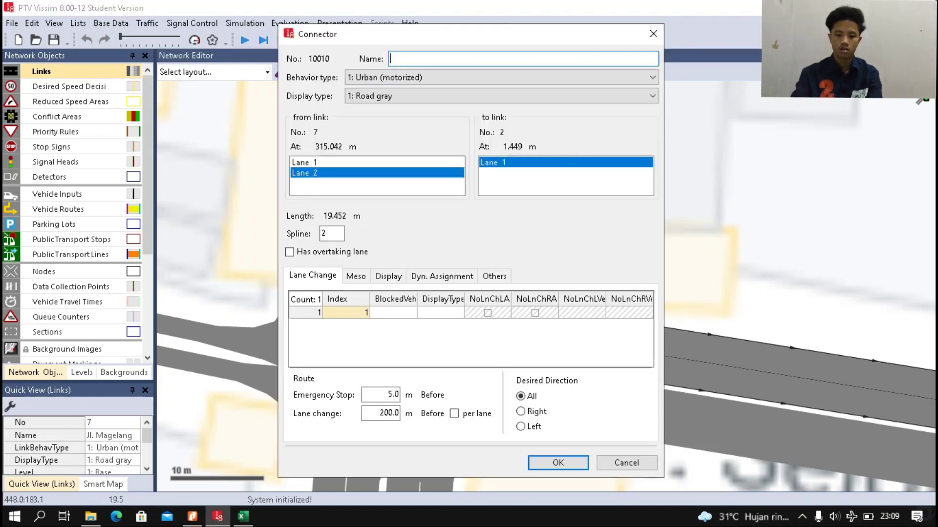
type("UT")
key("Return")
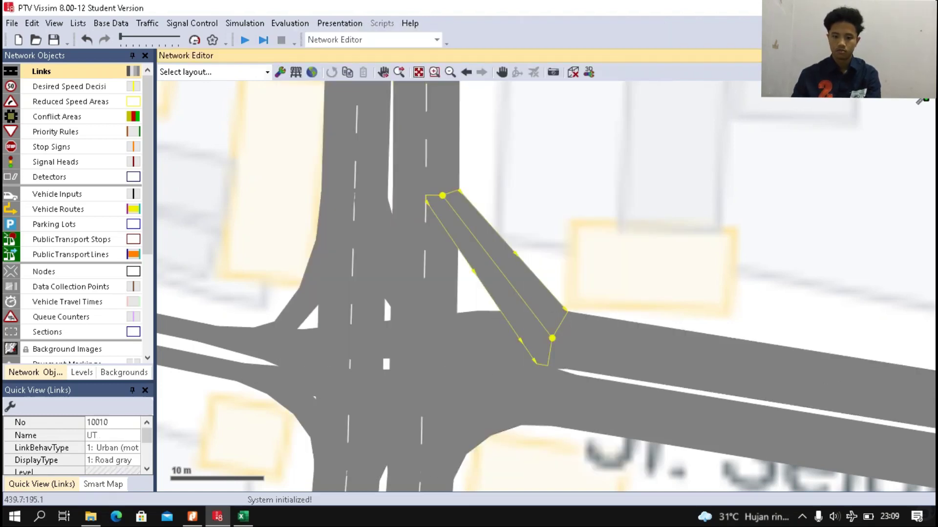
double_click(508, 282)
double_click(324, 233)
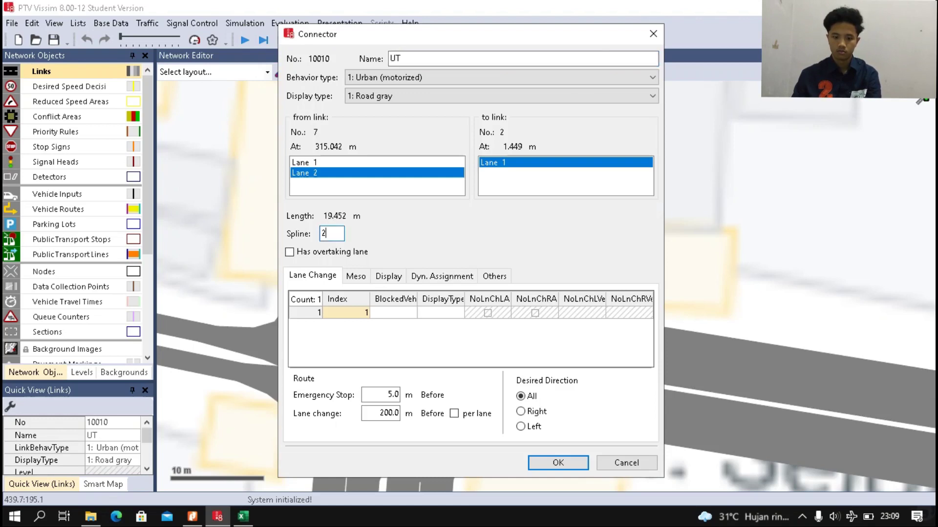
type("5")
left_click(558, 462)
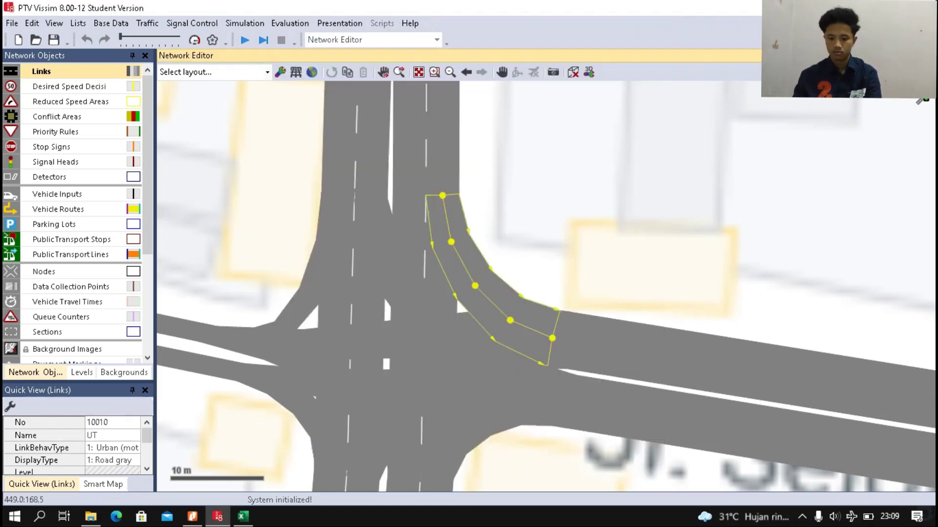
Create a connector named UB with spline 5 from lane 1 of the north arm's eastern link to the west arm's southern link.
left_click(455, 297)
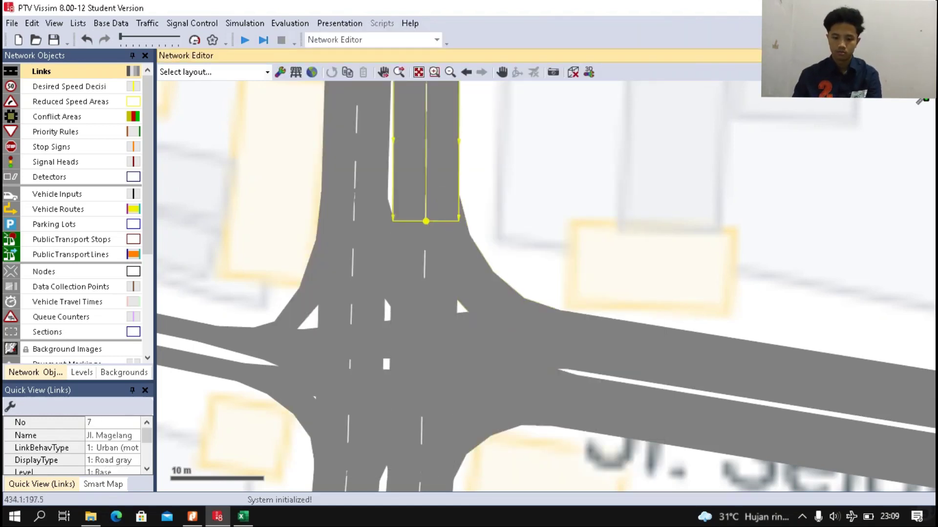
left_click_drag(410, 192, 250, 374)
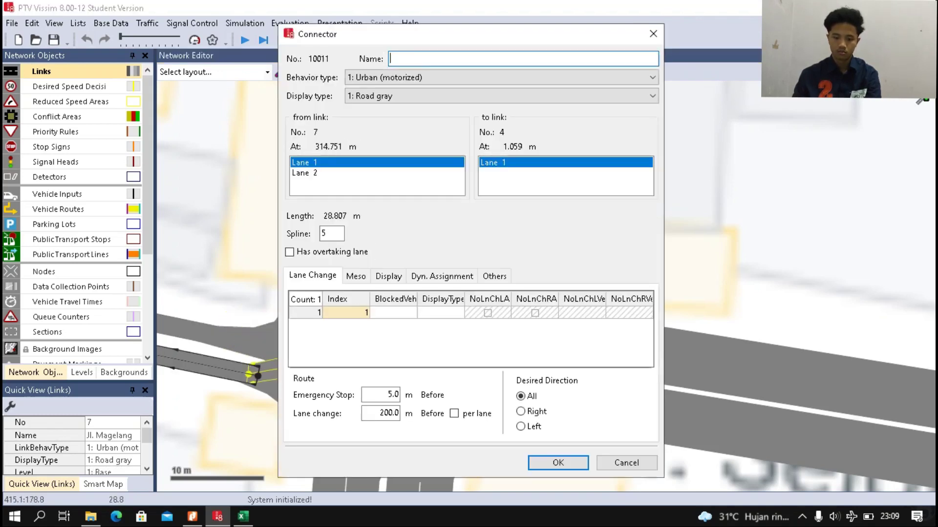
type("U")
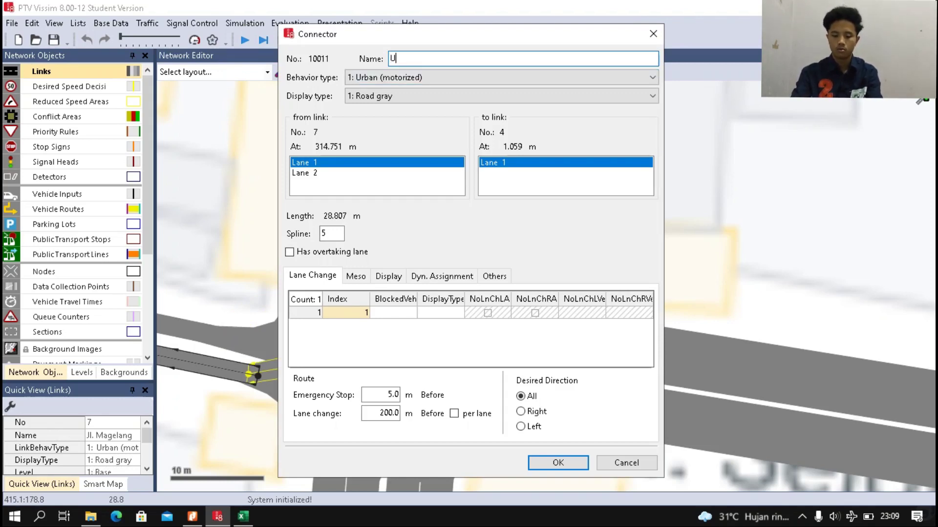
type("B")
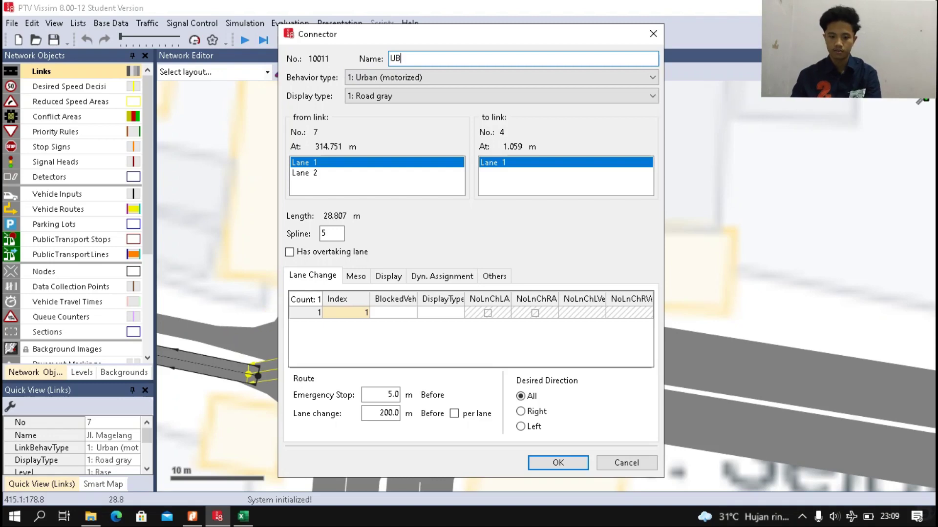
key("Return")
scroll(455, 297, "down", 3)
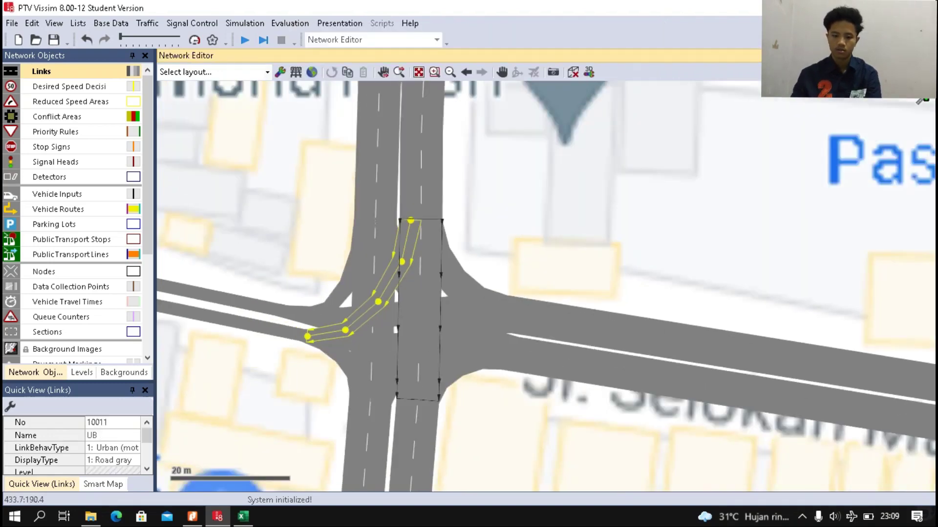
scroll(376, 300, "up", 3)
key("Escape")
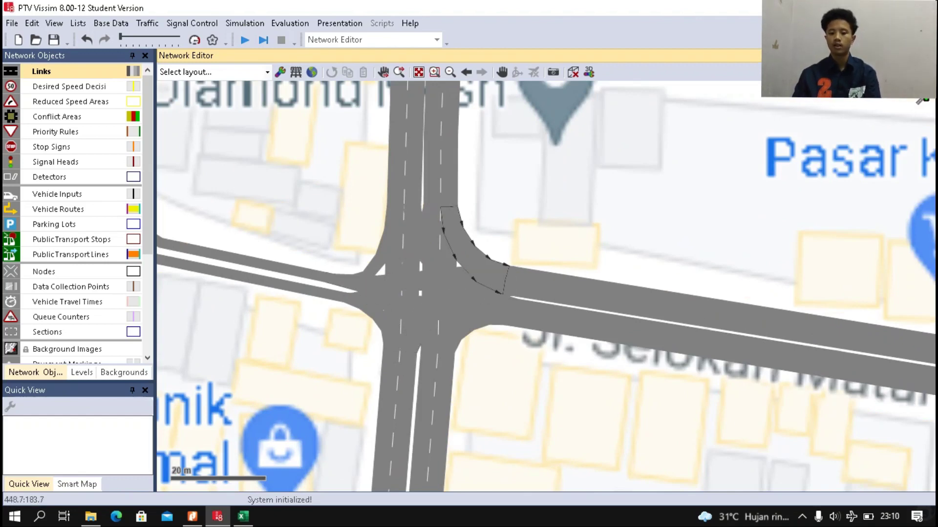
Switch the network to wireframe display and examine the turning connectors at the intersection.
scroll(410, 327, "up", 1)
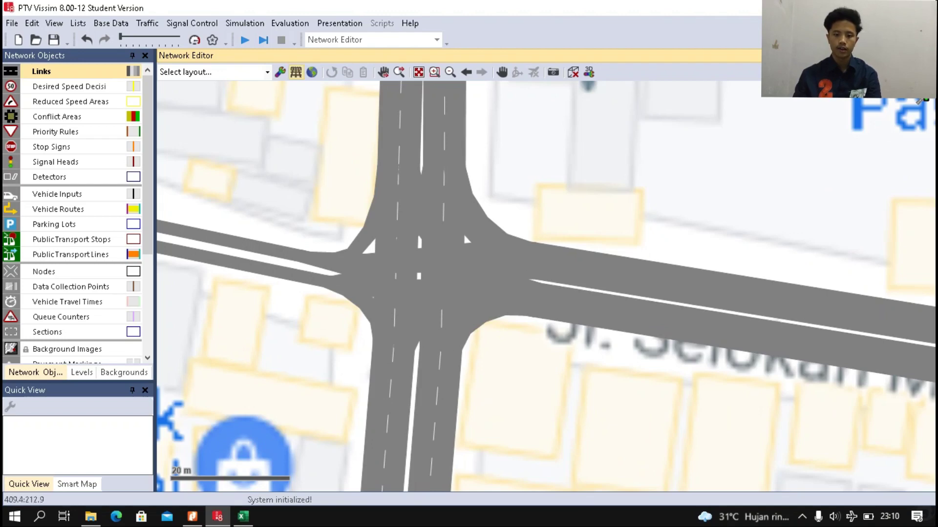
left_click(295, 72)
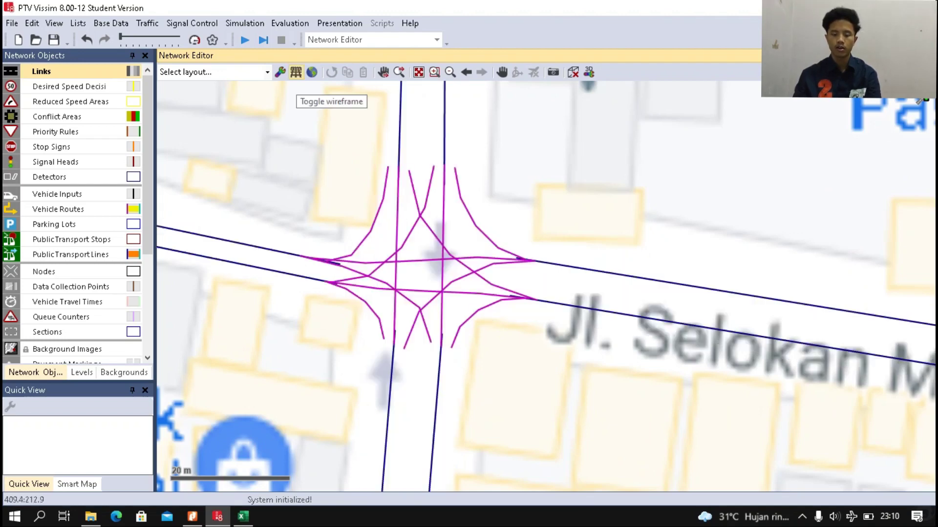
scroll(488, 166, "down", 2)
scroll(464, 205, "up", 2)
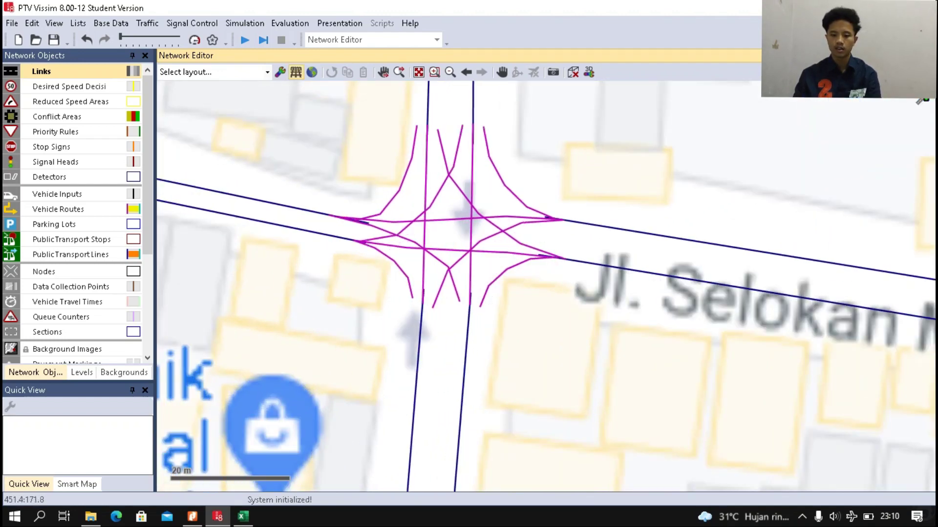
left_click(511, 268)
scroll(488, 220, "down", 2)
scroll(464, 230, "up", 3)
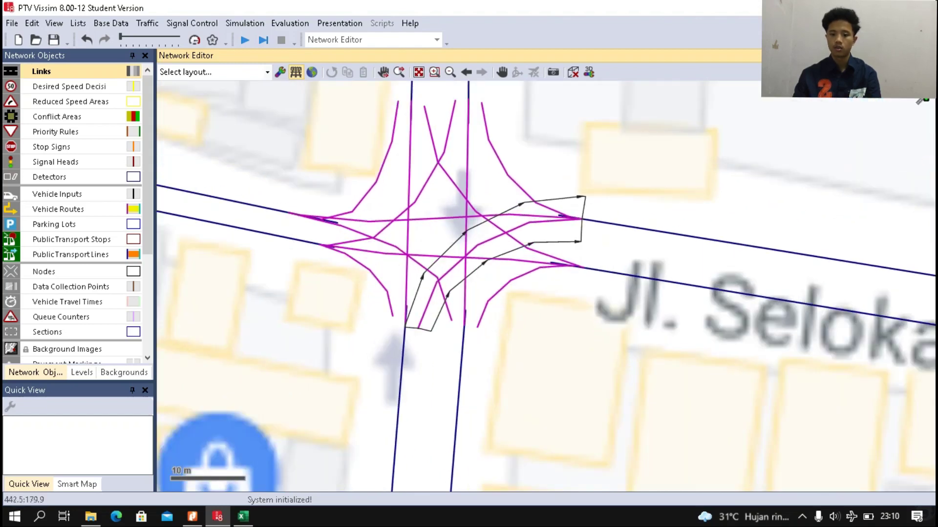
left_click(510, 282)
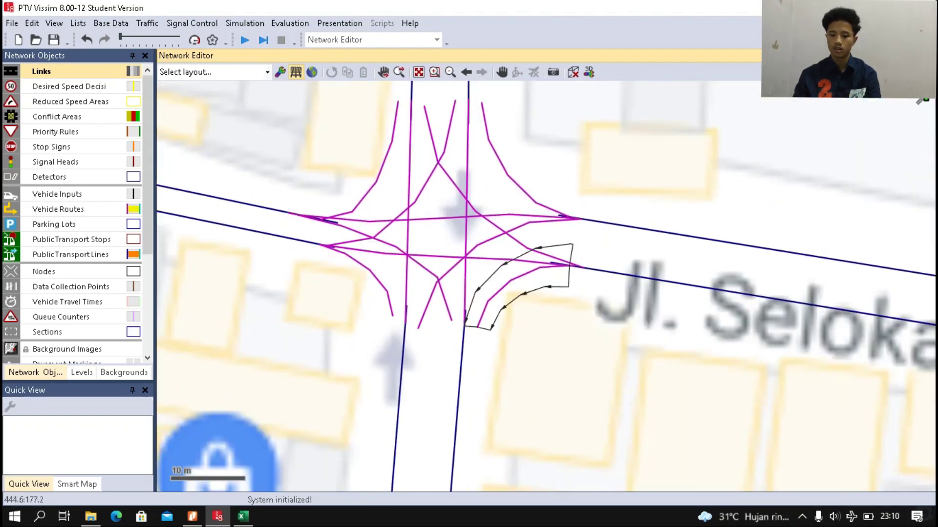
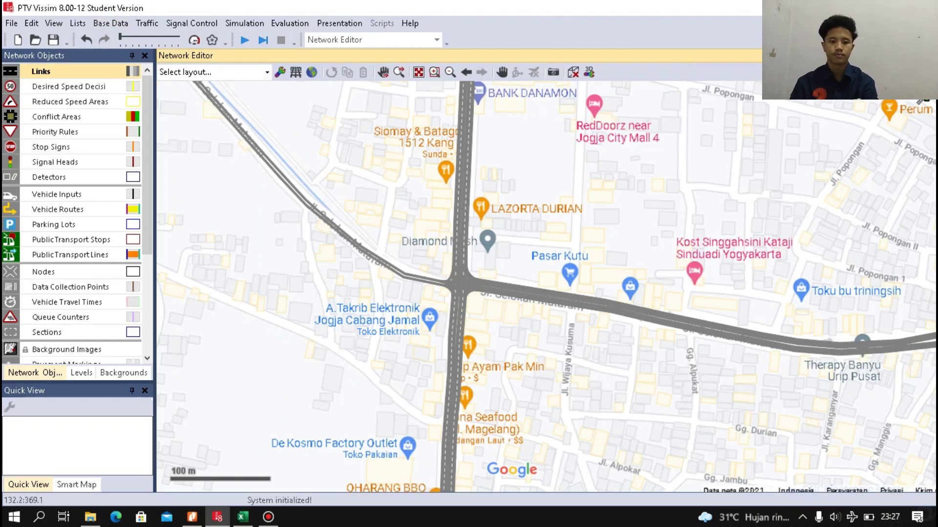
Open the 2D/3D Models list and start adding a new model from the Vehicles\Road folder.
left_click(110, 23)
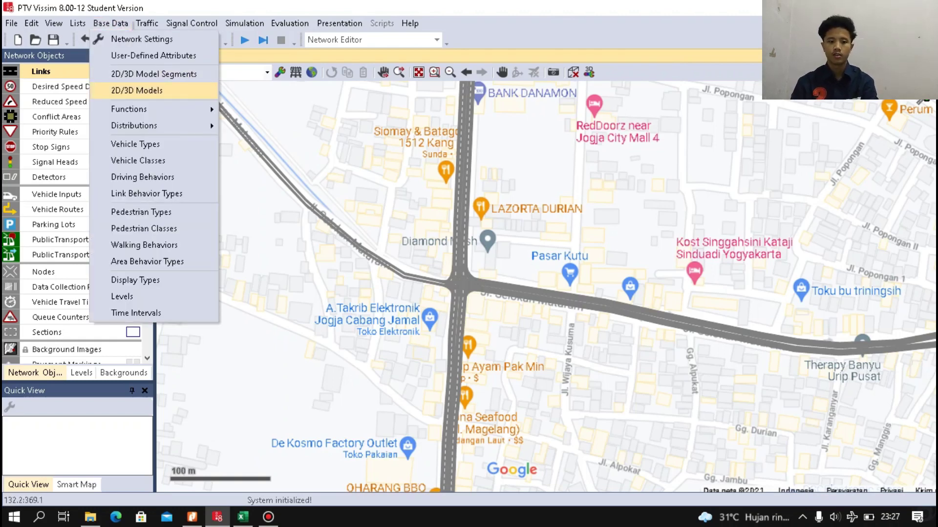
left_click(137, 90)
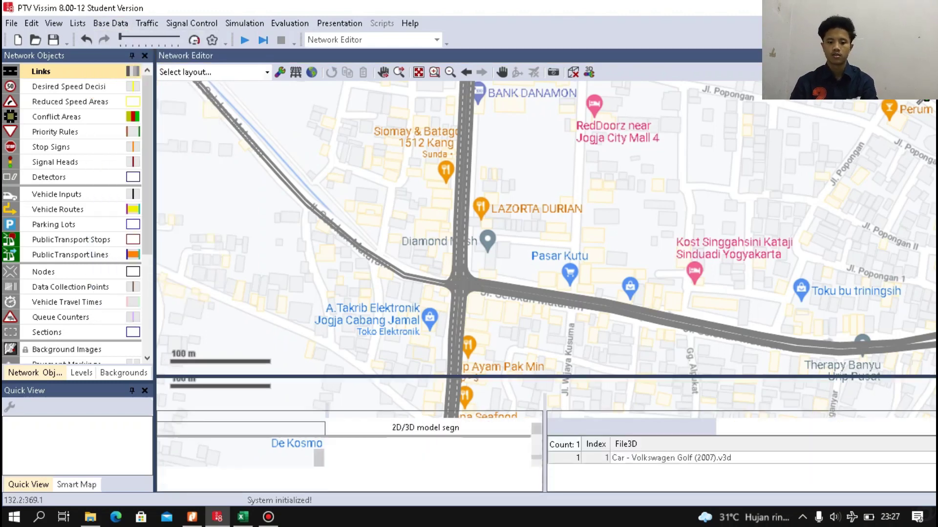
scroll(225, 456, "down", 5)
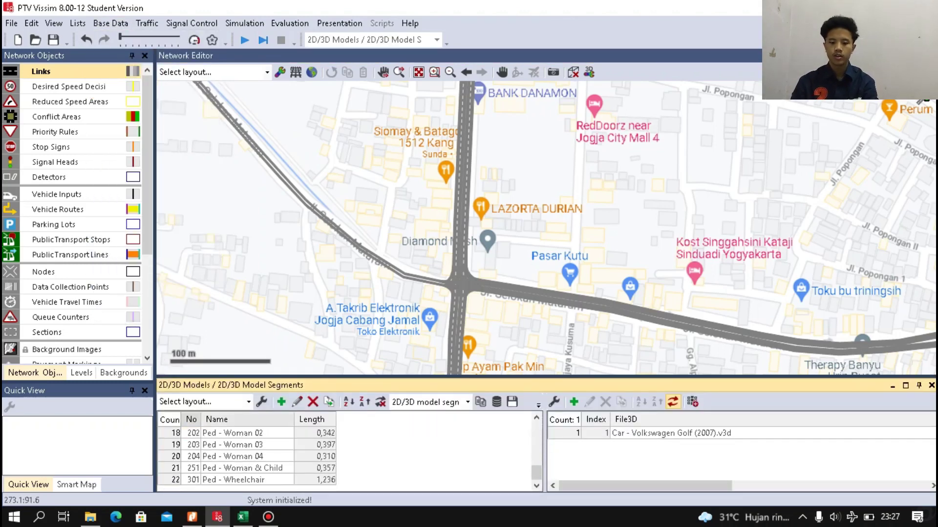
left_click(280, 401)
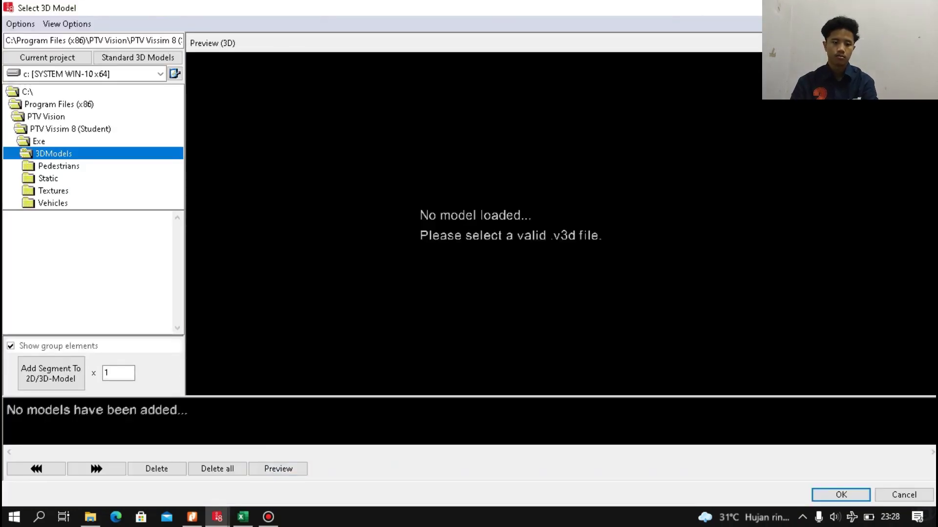
double_click(53, 203)
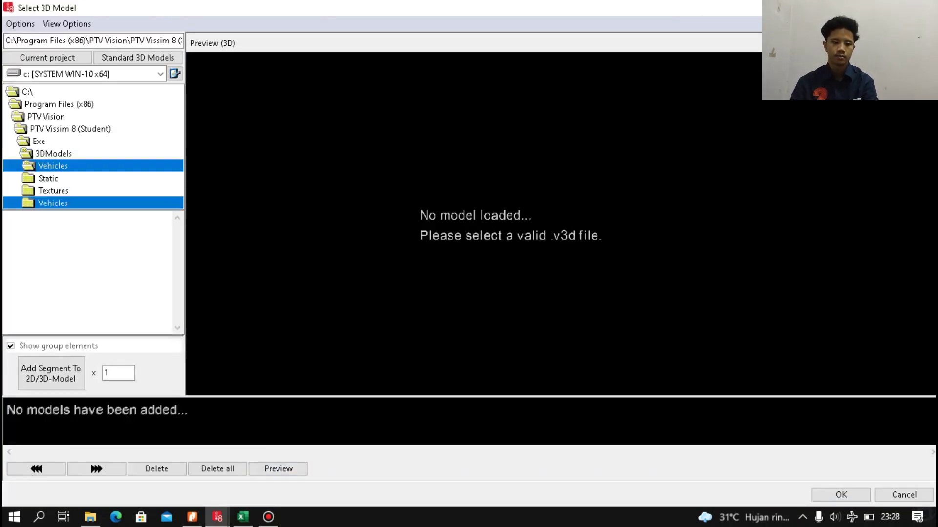
double_click(50, 204)
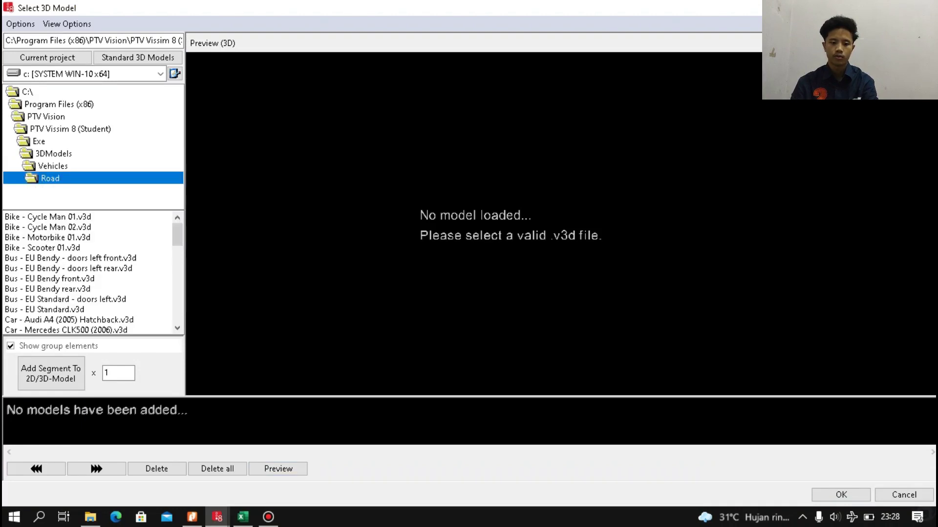
Preview several road vehicle models and add Bike - Motorbike 01.v3d as one segment of the new 2D/3D model.
left_click(42, 248)
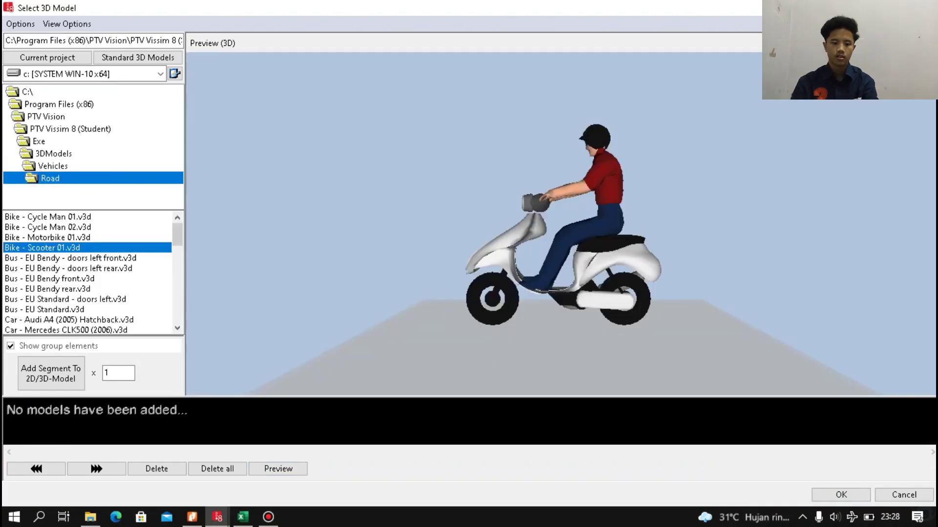
scroll(88, 273, "down", 2)
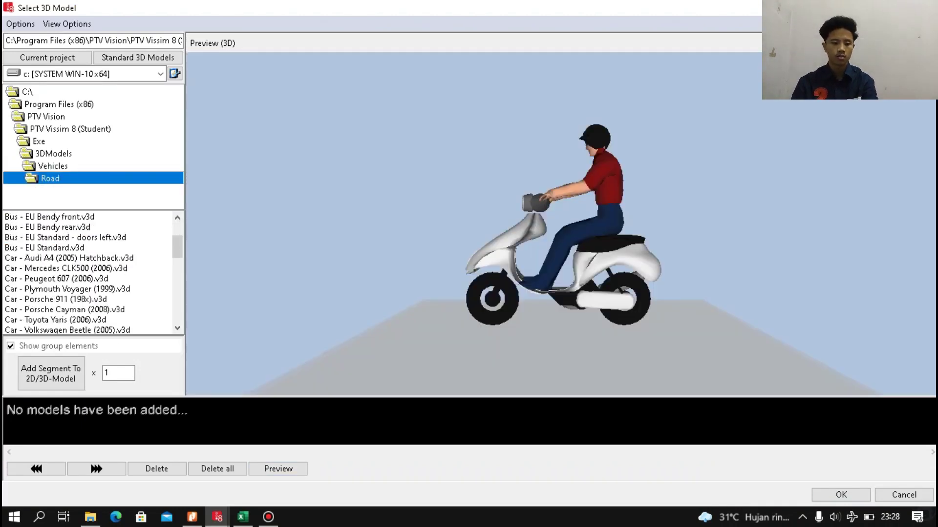
left_click(65, 237)
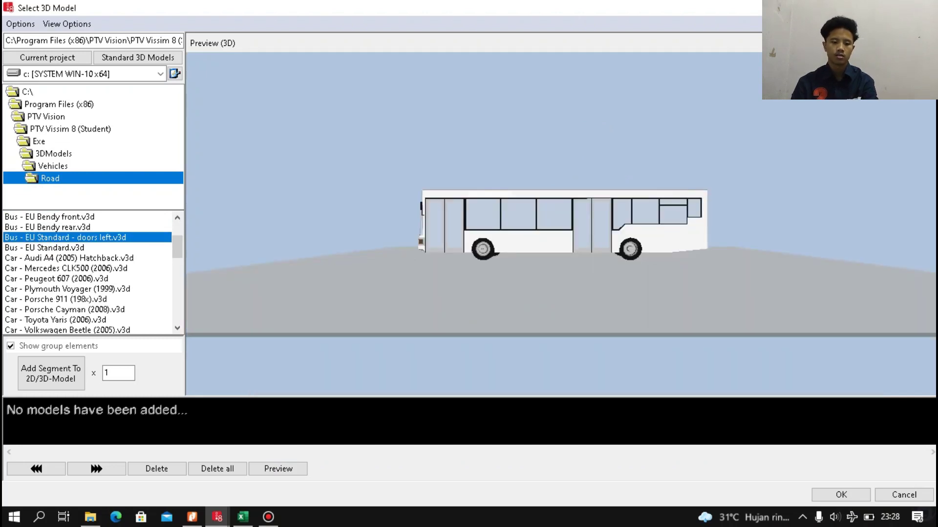
scroll(93, 273, "down", 1)
left_click(65, 237)
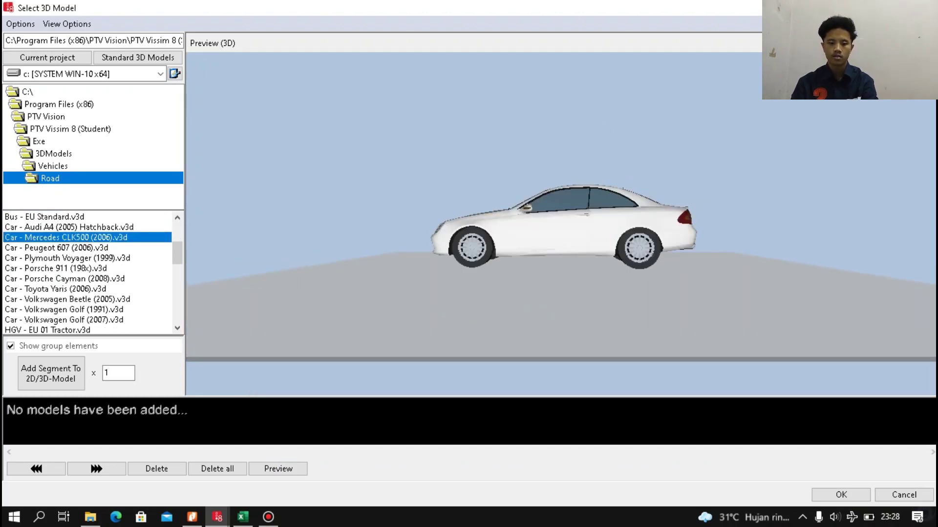
scroll(88, 273, "up", 3)
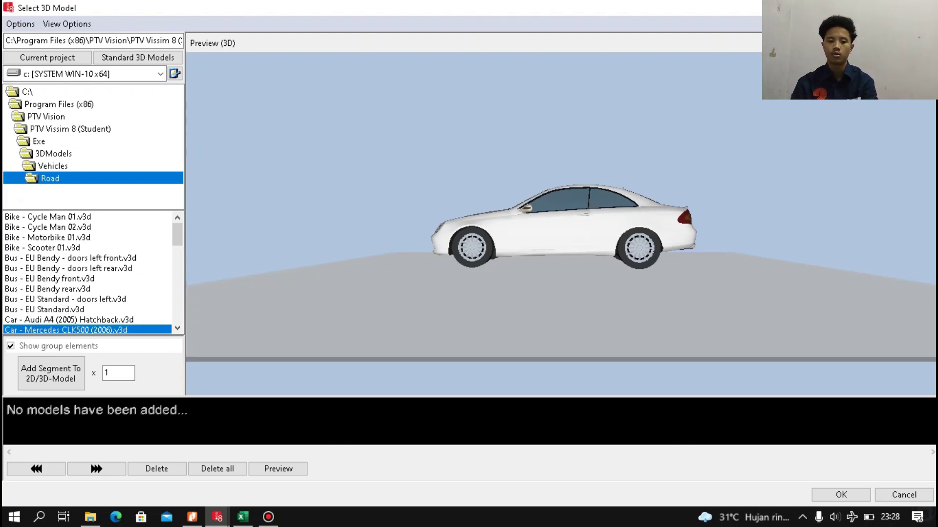
left_click(47, 237)
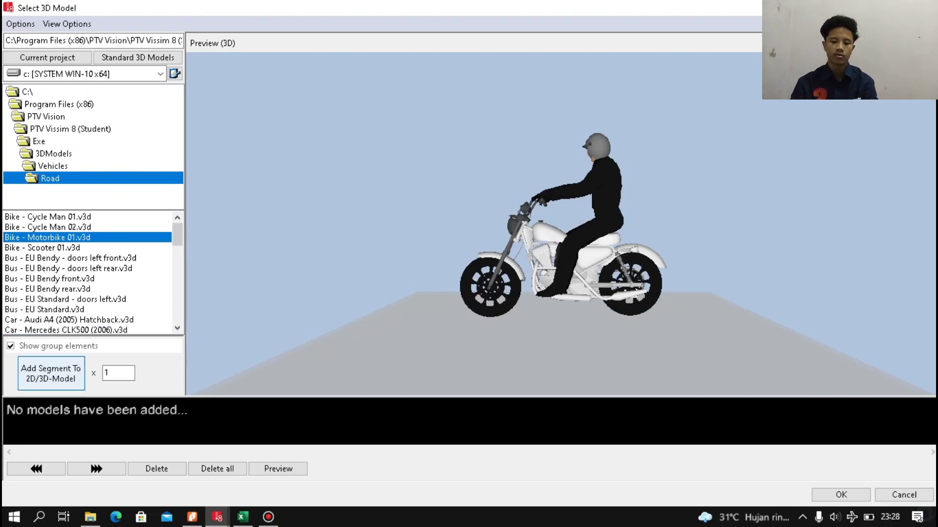
left_click(51, 374)
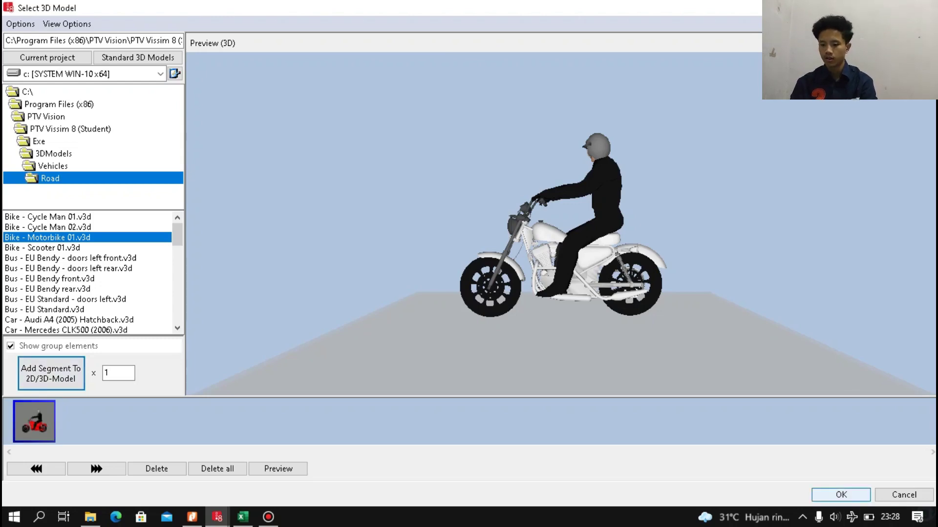
left_click(840, 495)
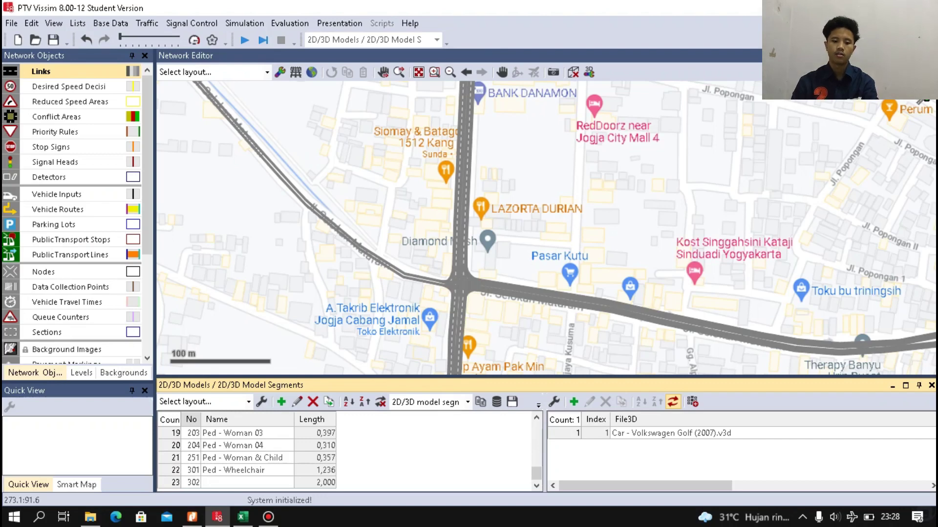
Name the newly added motorbike model Motor in the 2D/3D Models list.
right_click(231, 483)
left_click(231, 483)
double_click(231, 483)
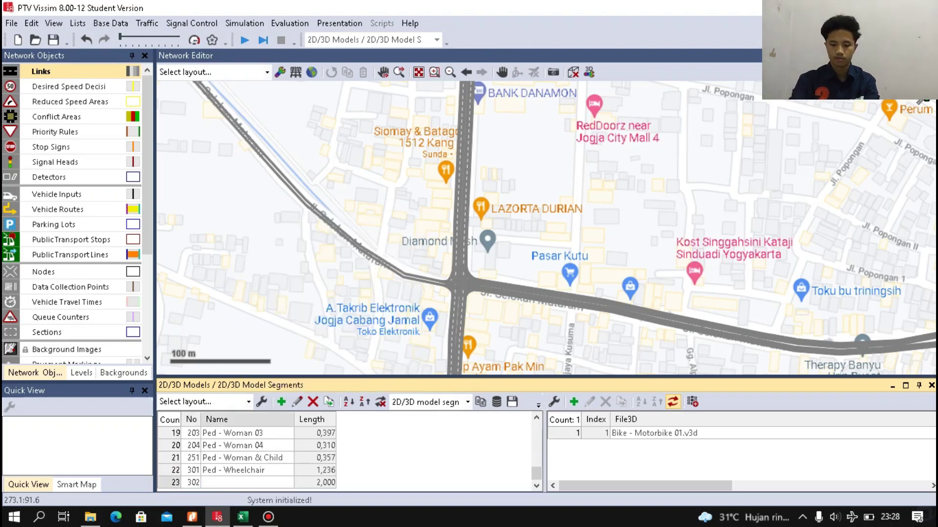
type("Motor")
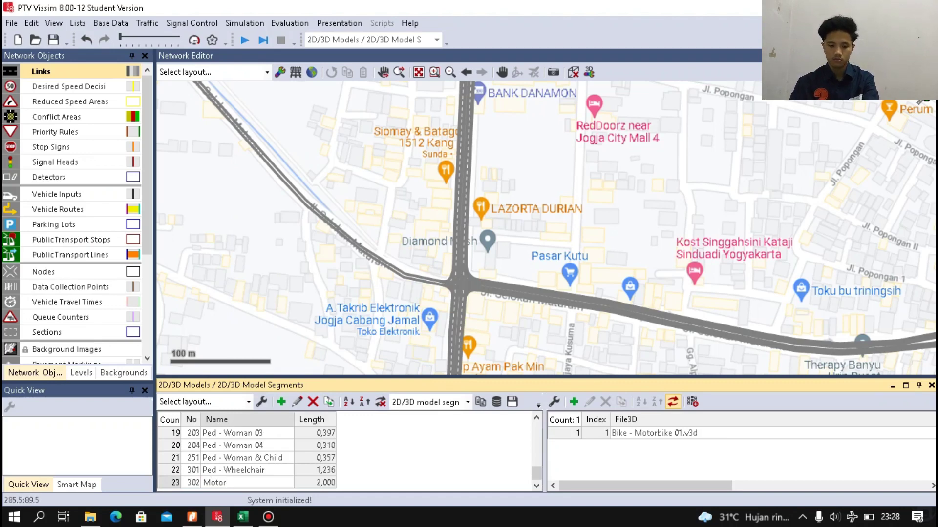
key("Return")
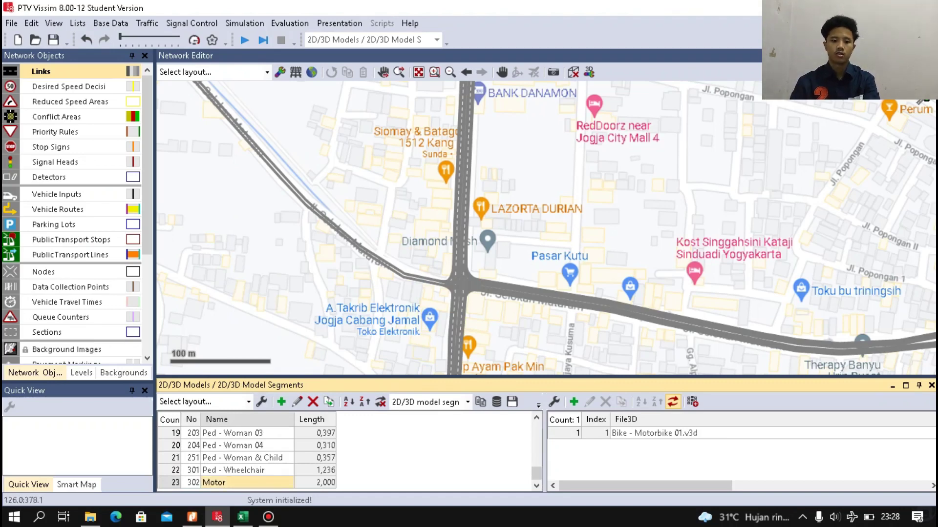
Open the 2D/3D Model Distributions list from the base data distributions.
left_click(110, 23)
key("Right")
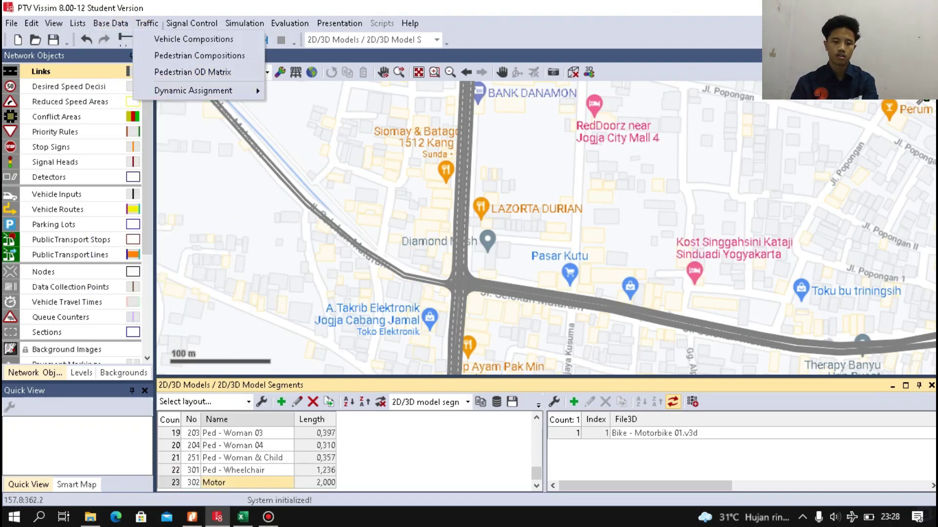
key("Left")
key("Down")
key("Down")
key("Down")
key("Down")
key("Down")
key("Right")
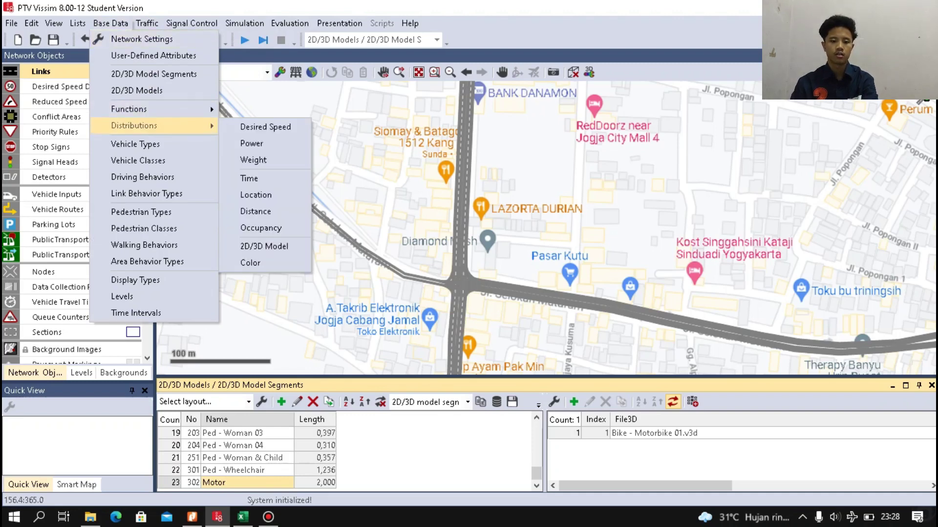
key("Down")
key("Down")
key("Down")
key("Down")
key("Down")
key("Down")
key("Down")
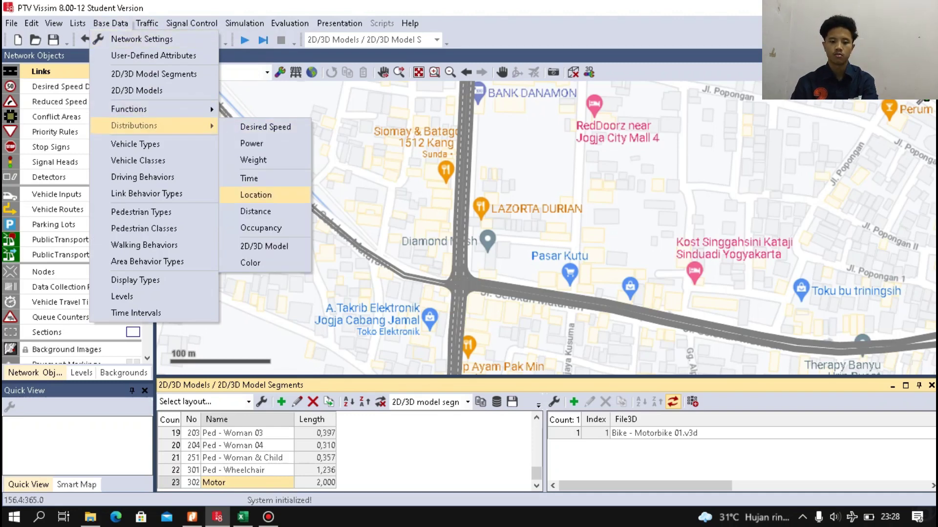
key("Down")
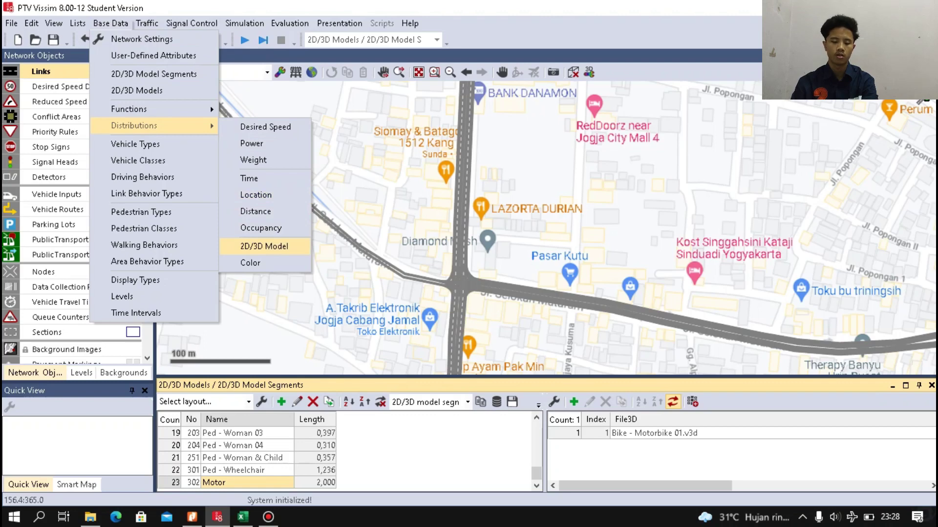
key("Return")
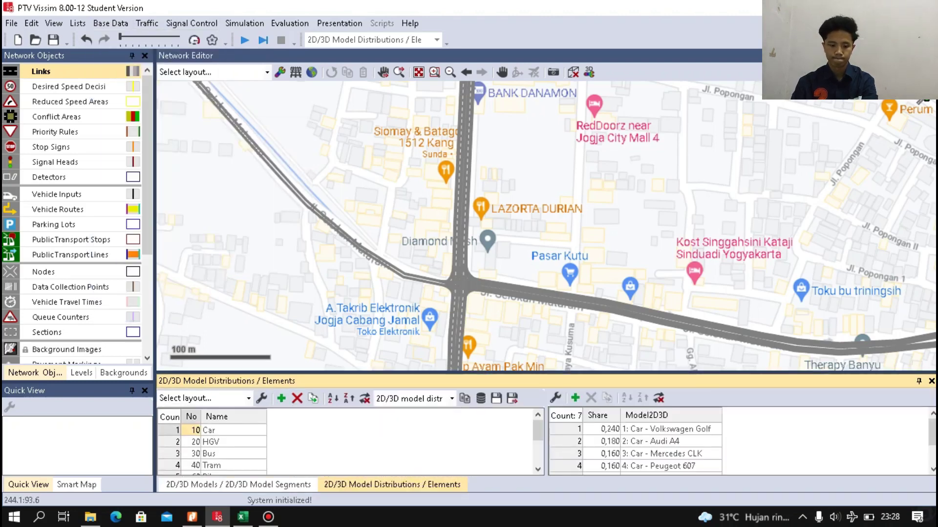
Add two new 2D/3D model distributions after Wheelchair and delete the second one.
scroll(213, 446, "down", 2)
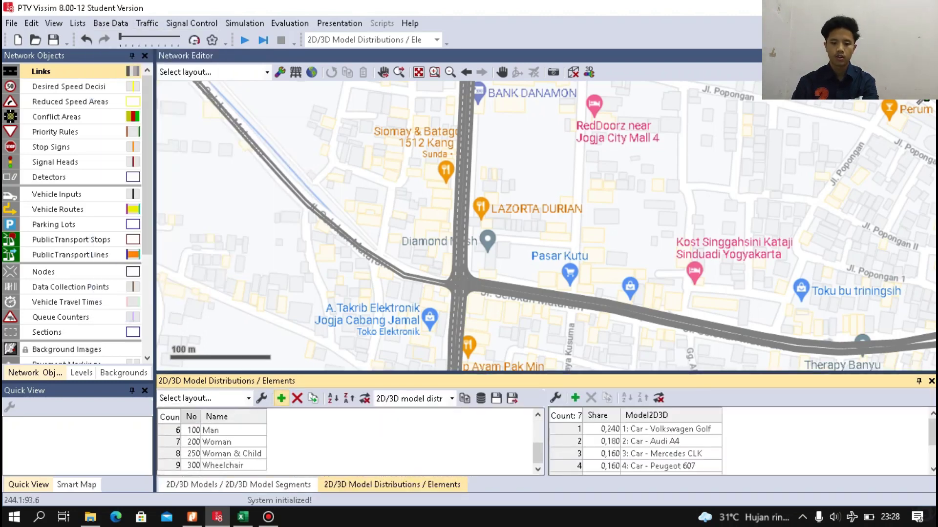
left_click(281, 398)
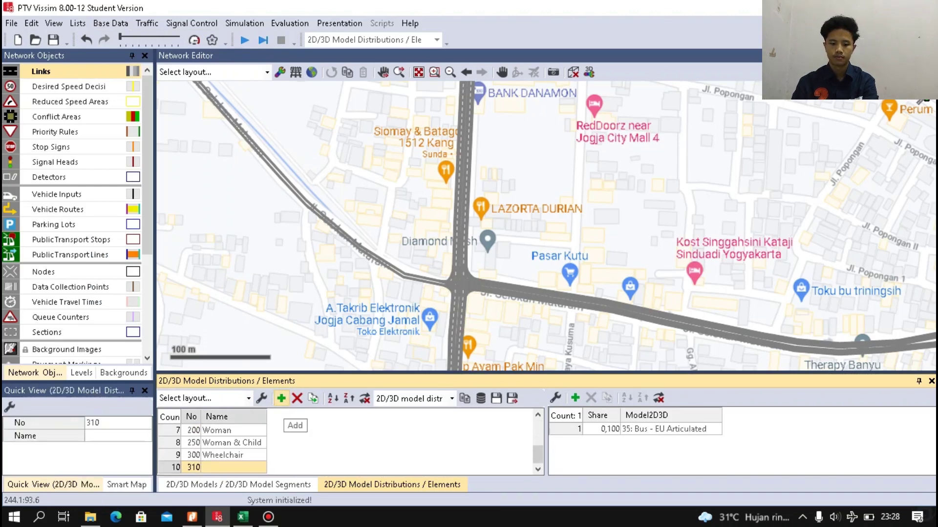
left_click(281, 398)
right_click(229, 467)
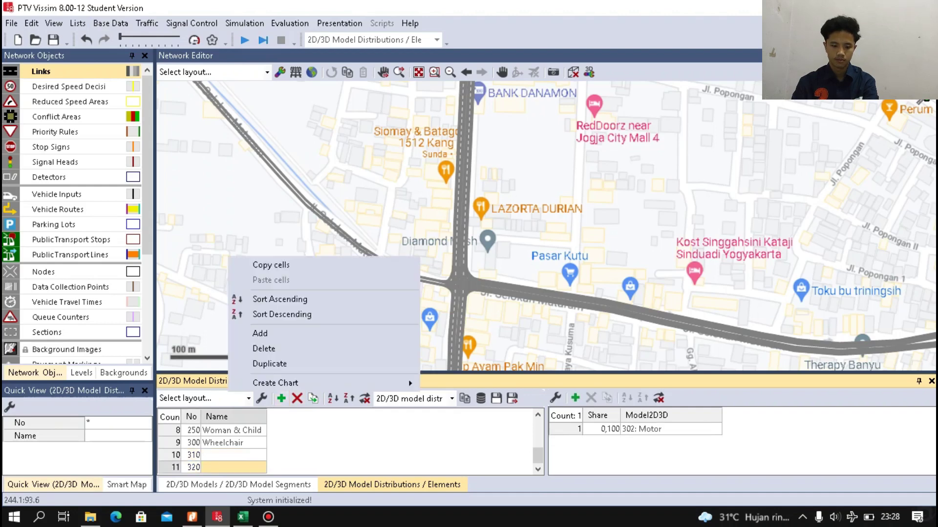
left_click(273, 350)
Name the new 2D/3D model distribution number 310 Motor.
double_click(229, 467)
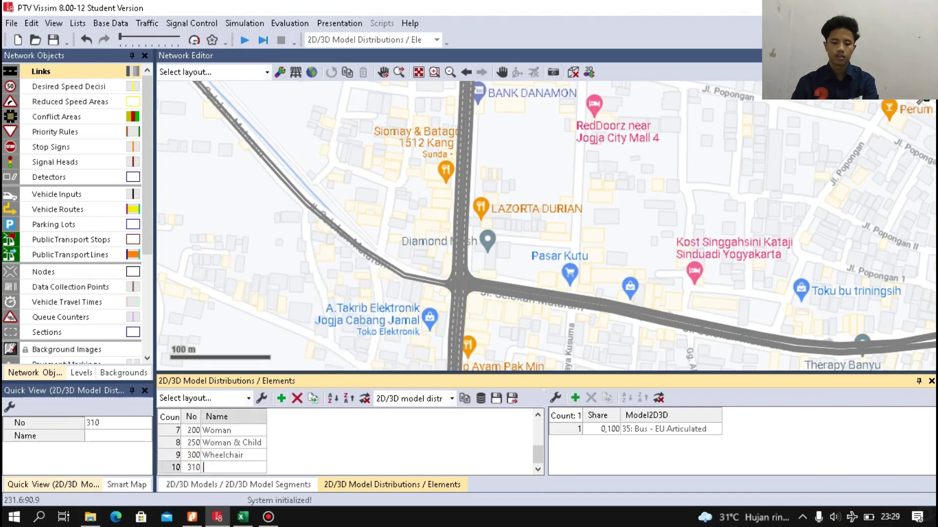
type("Moto")
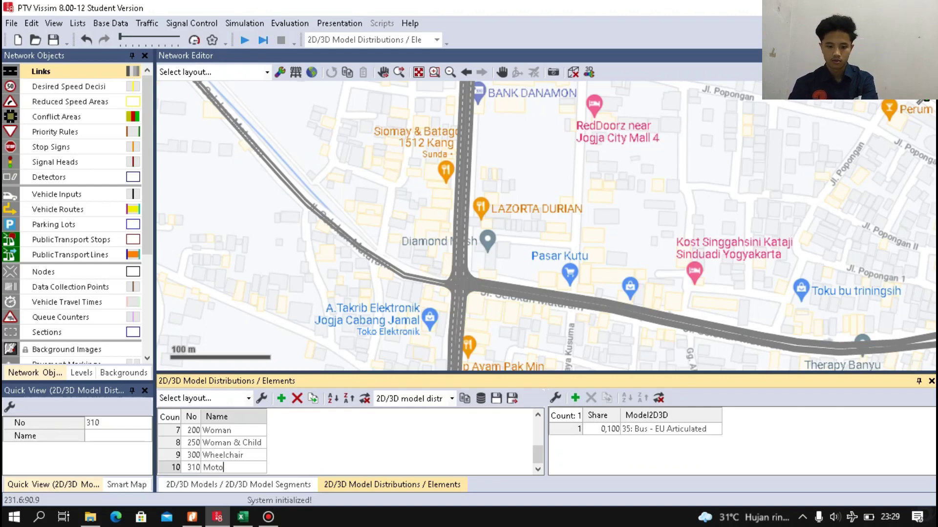
type("r")
key("Return")
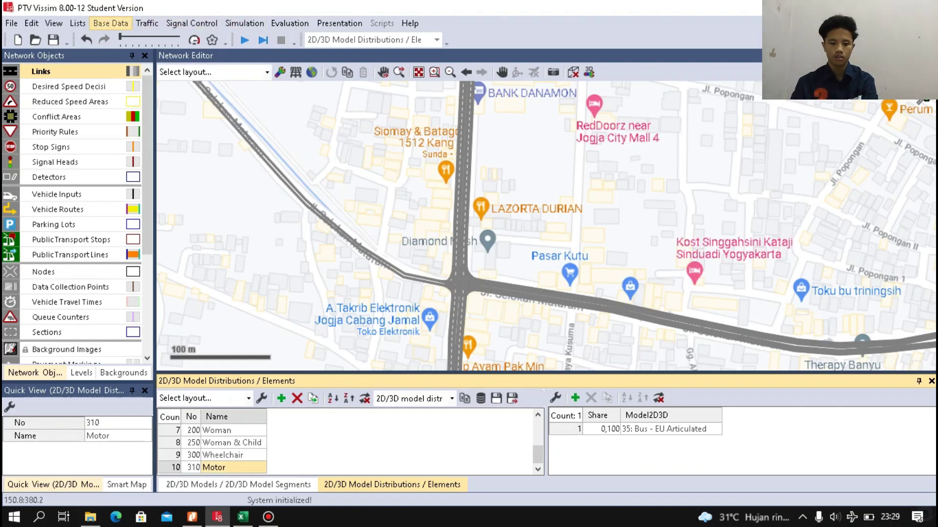
Open the Vehicle Types list and start a new vehicle type with the name Motoe.
left_click(110, 23)
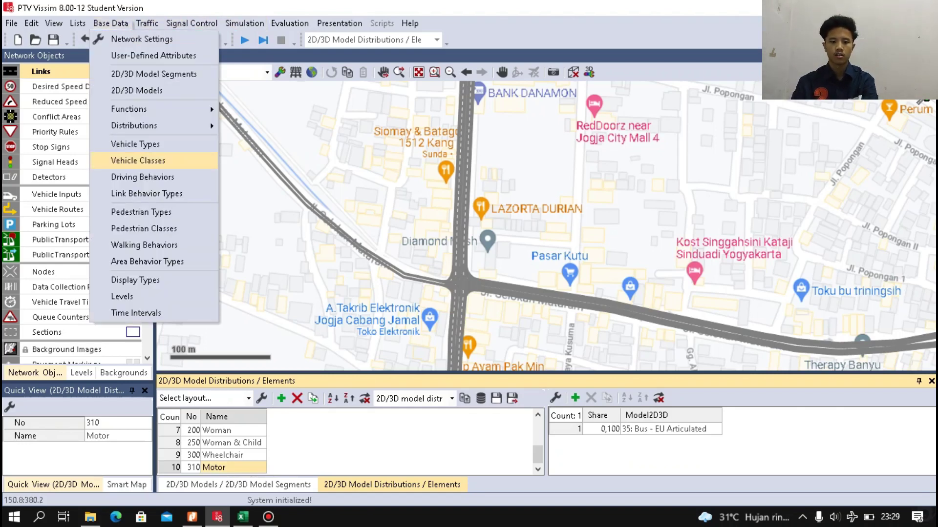
left_click(136, 144)
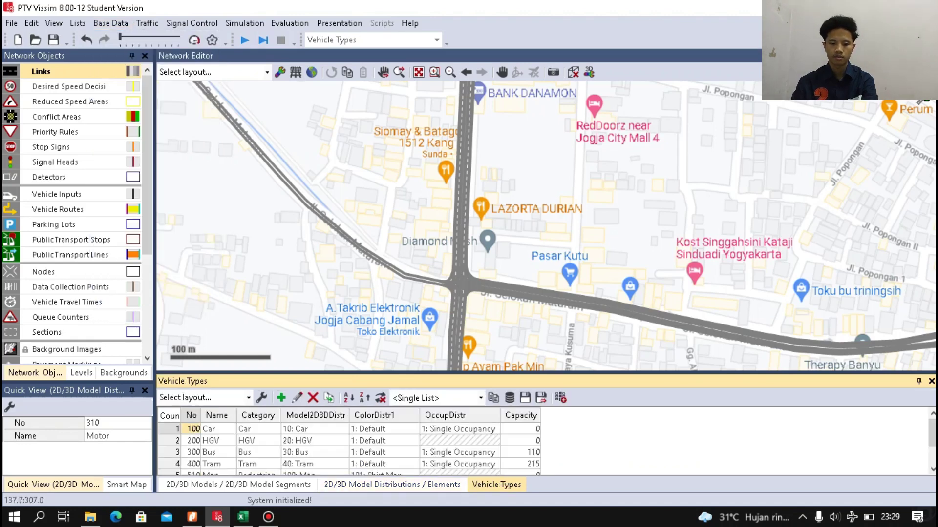
scroll(344, 451, "down", 1)
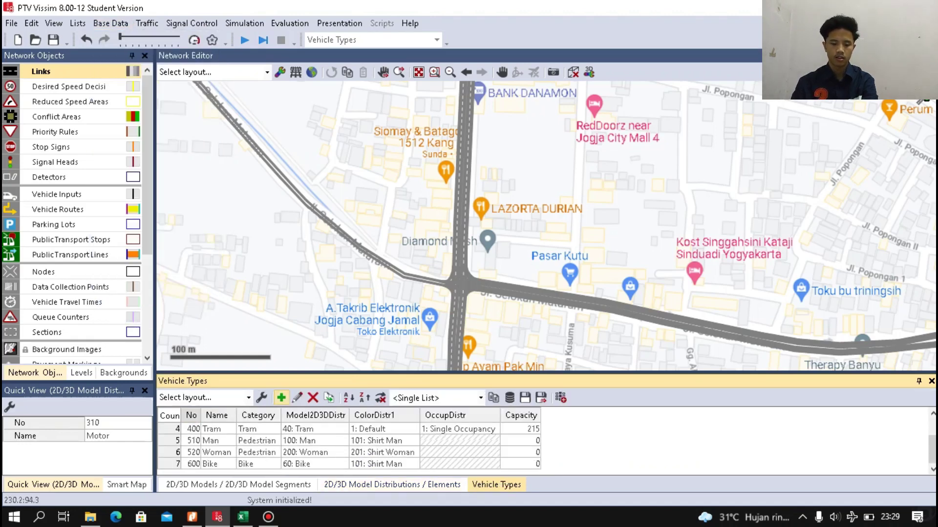
scroll(345, 447, "up", 1)
left_click(281, 397)
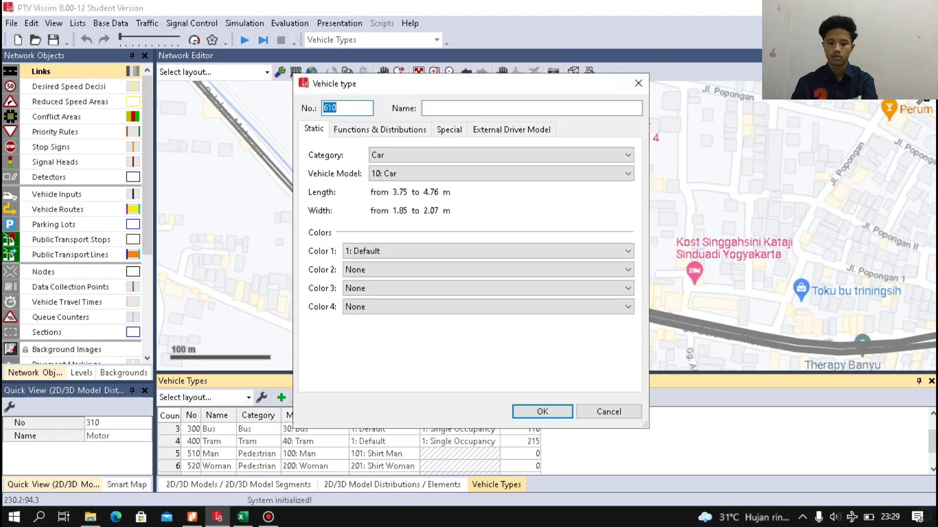
left_click(531, 109)
type("M")
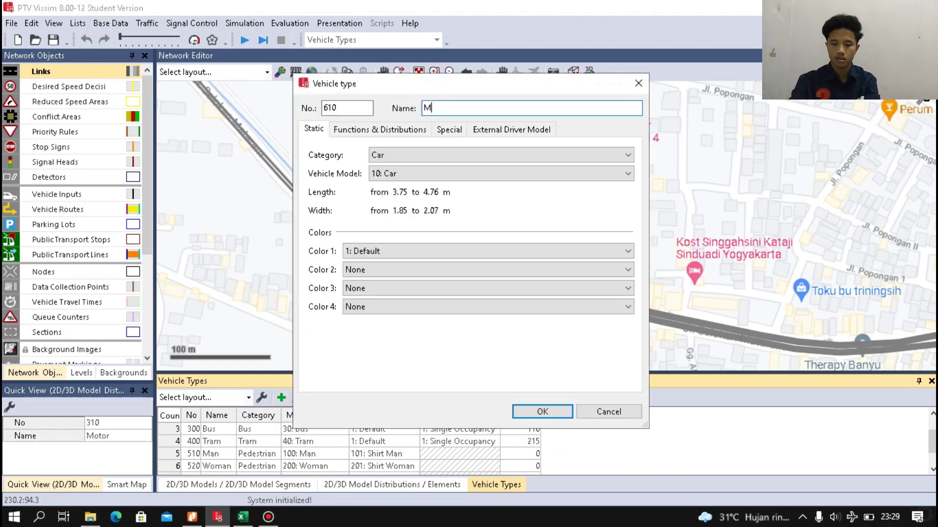
type("otoe")
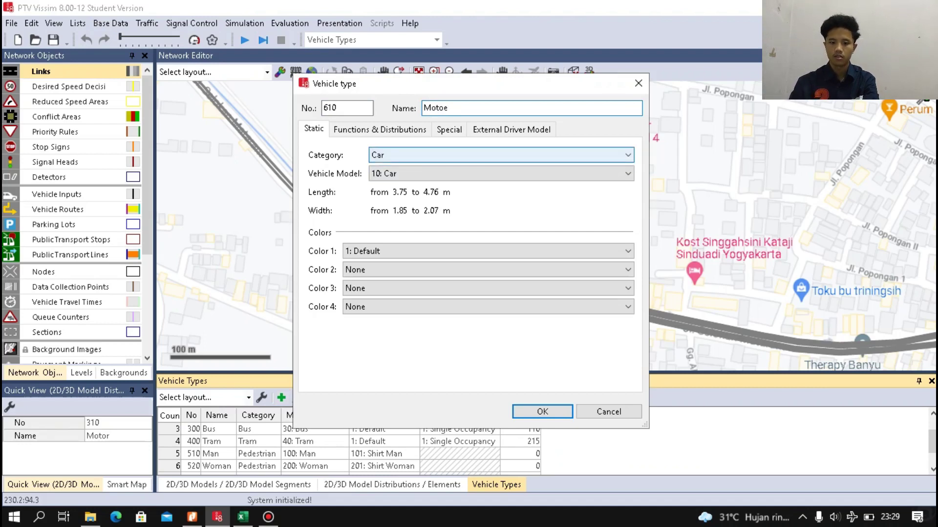
Set the new vehicle type's category to Bike and its vehicle model to 60: Bike.
left_click(500, 155)
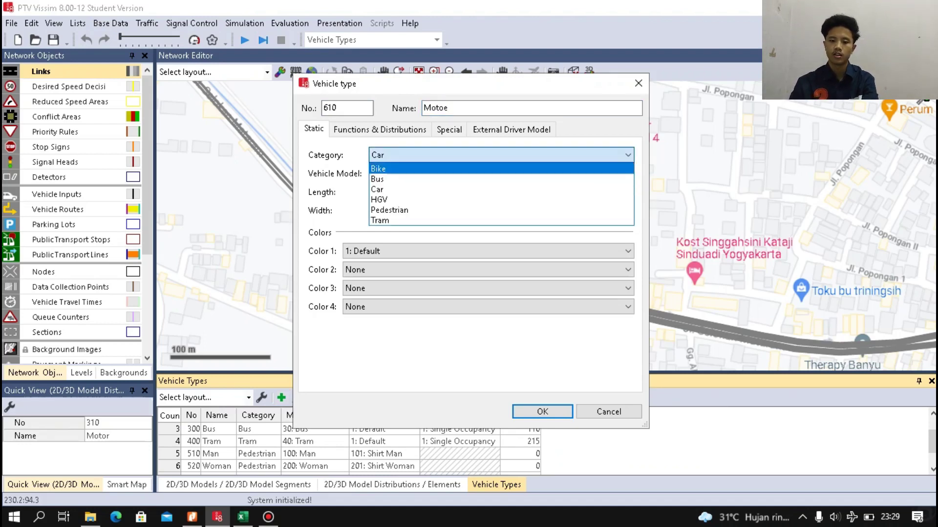
left_click(501, 169)
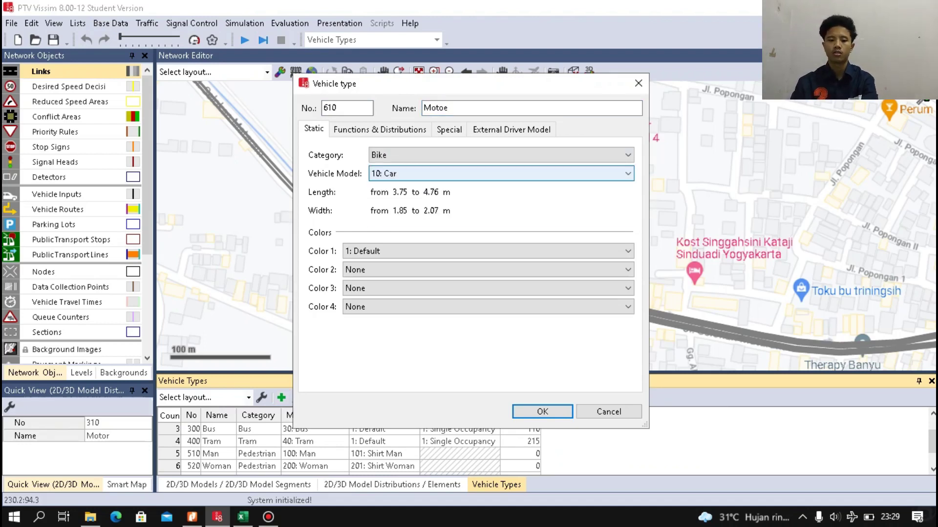
left_click(501, 174)
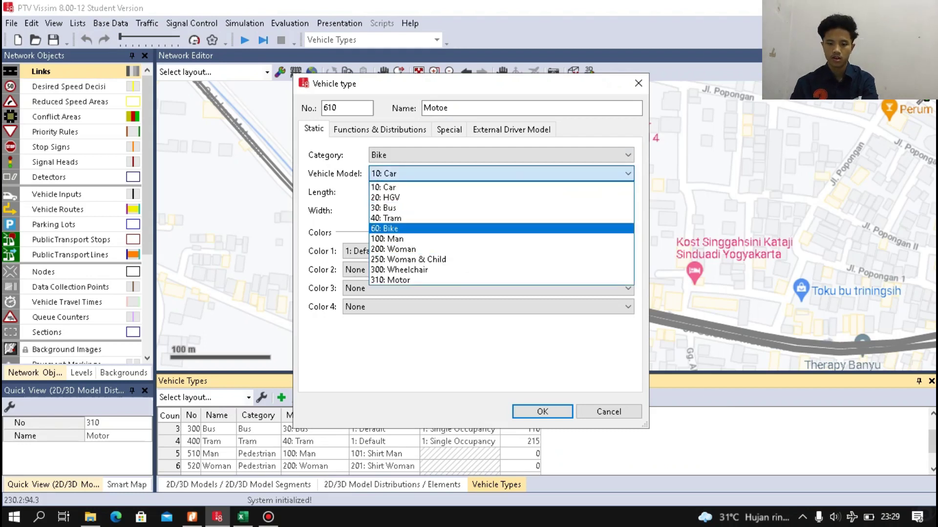
left_click(391, 228)
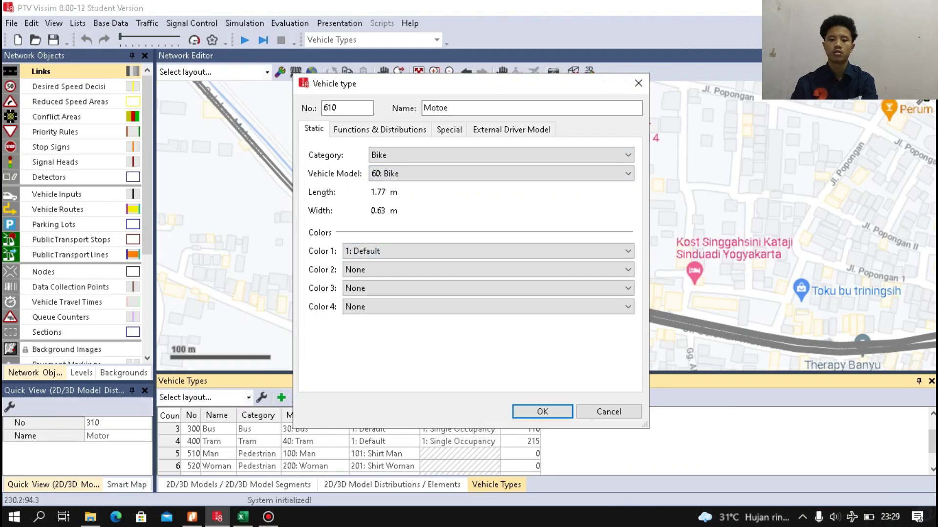
Assign the 6: Bike functions to the vehicle type's maximum and desired acceleration and maximum and desired deceleration.
left_click(379, 130)
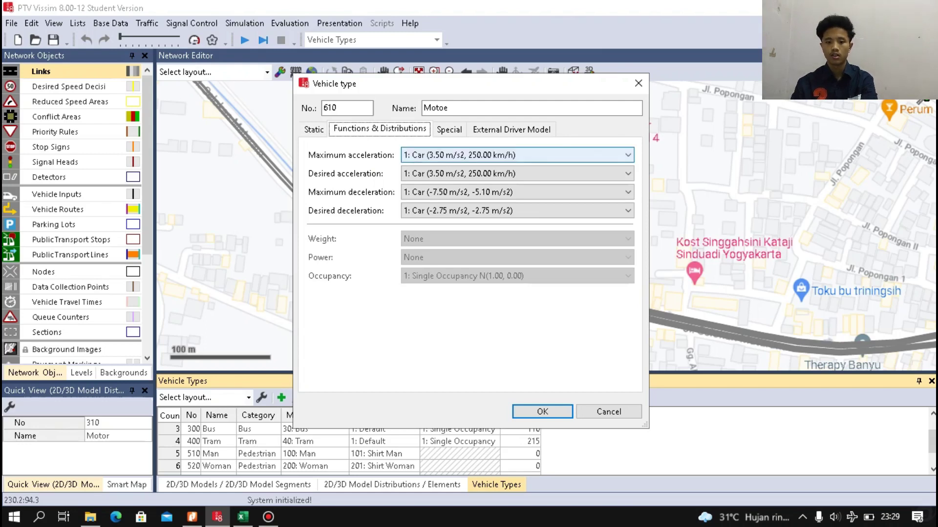
left_click(517, 155)
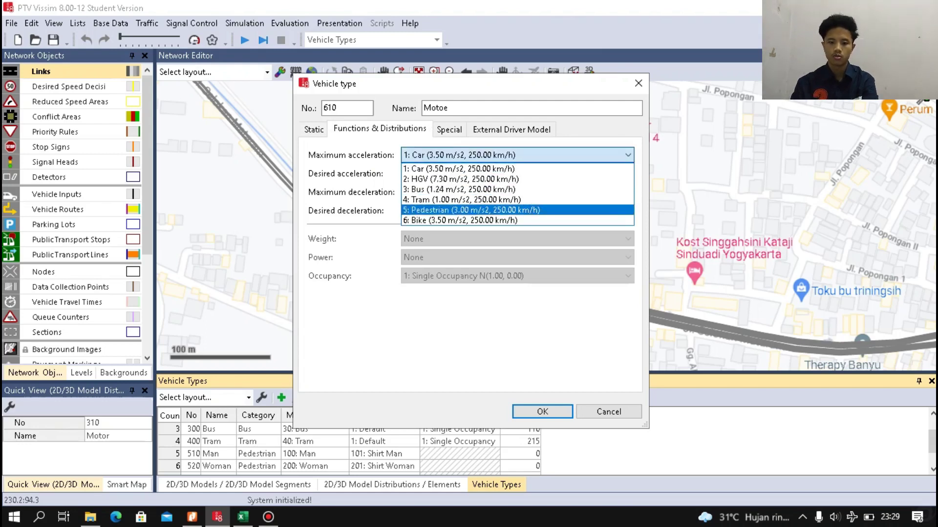
left_click(517, 221)
left_click(517, 173)
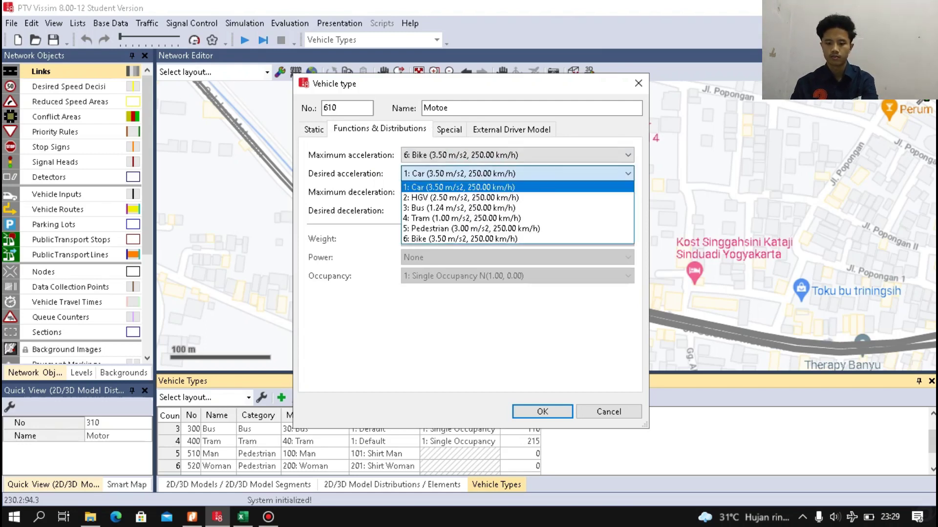
left_click(517, 239)
left_click(517, 192)
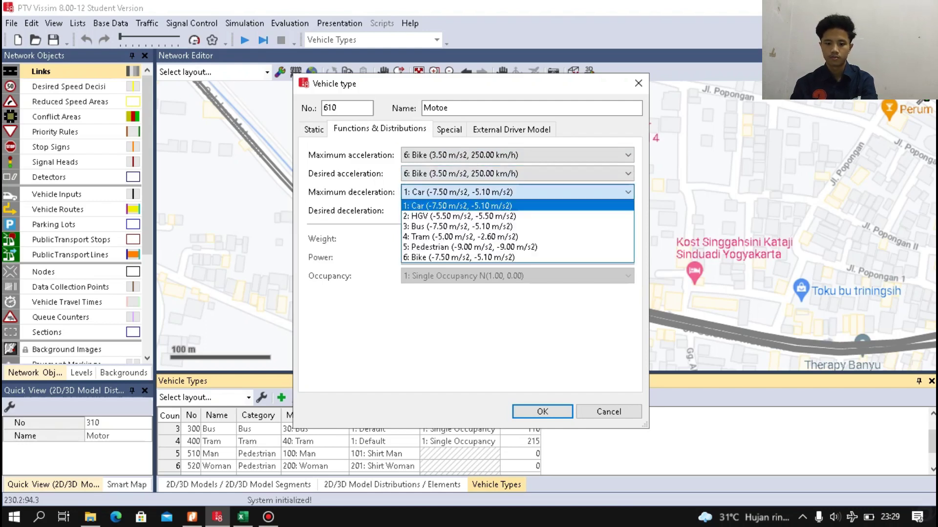
left_click(517, 257)
left_click(517, 211)
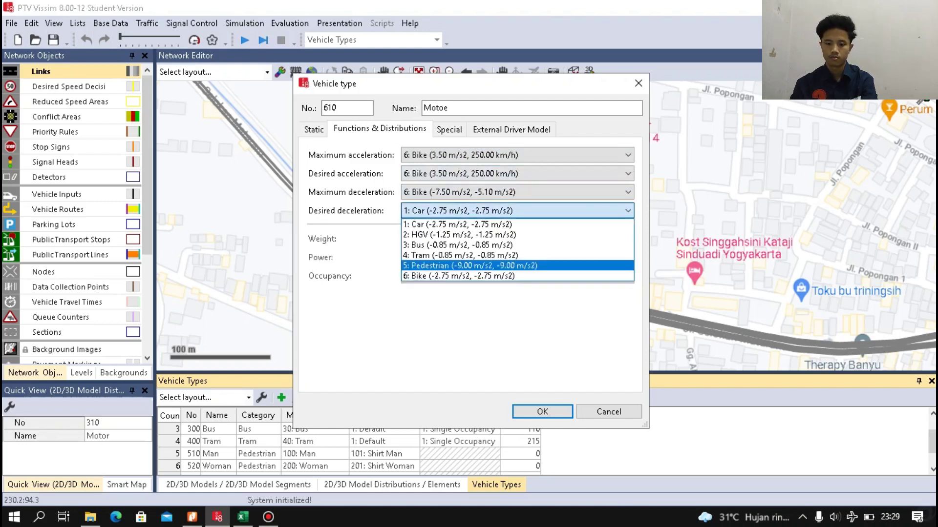
left_click(517, 276)
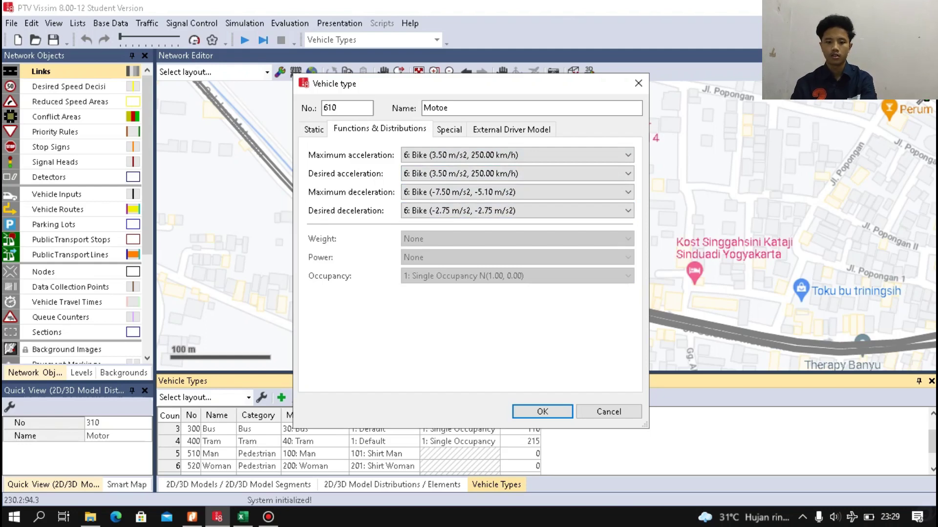
Correct the new vehicle type's name to Motor and save the vehicle type.
left_click(449, 108)
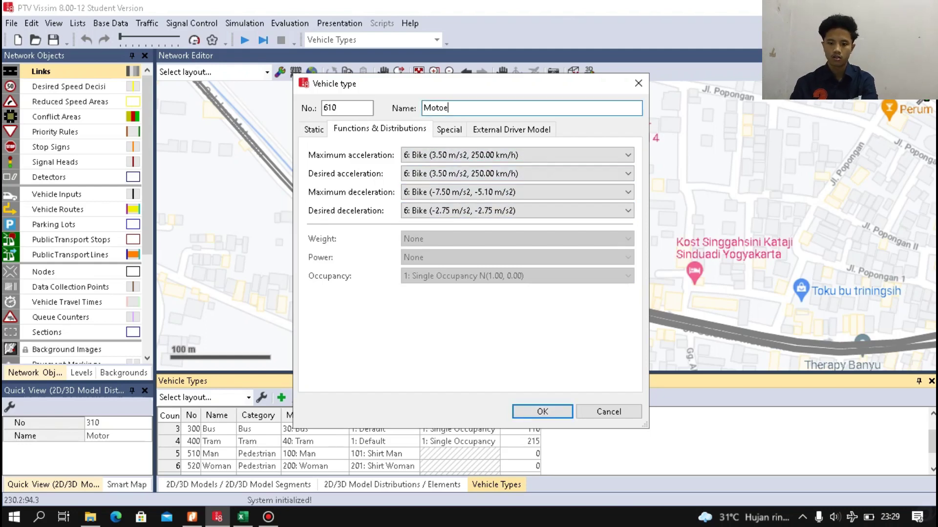
key("BackSpace")
type("r")
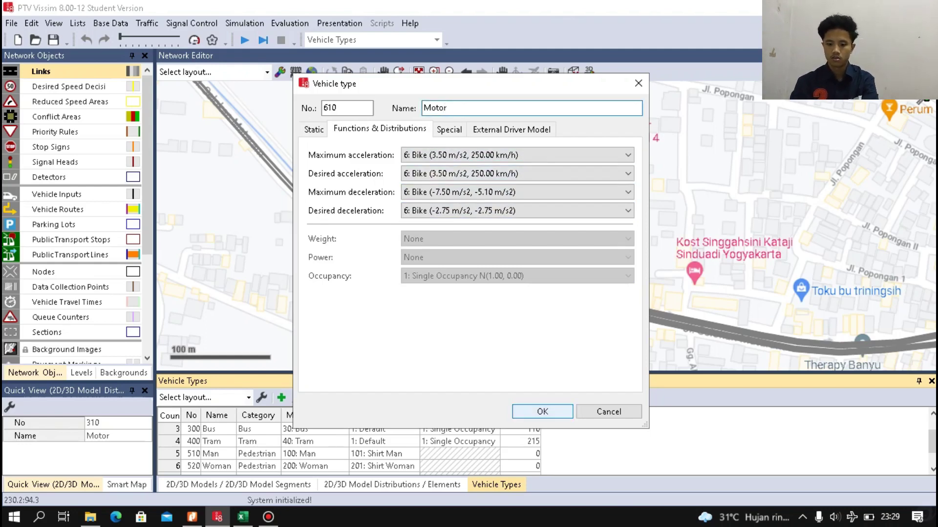
key("Return")
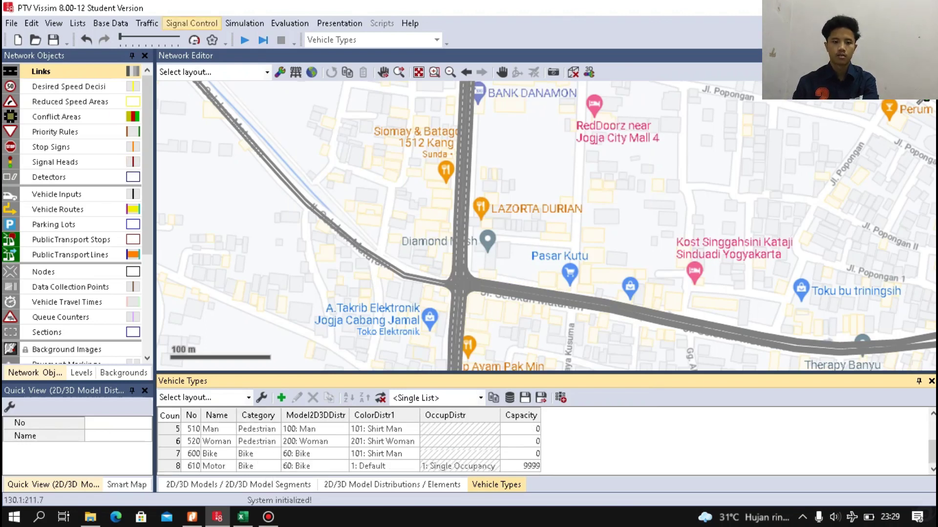
Open the Vehicle Classes list and add a new vehicle class named Motor.
left_click(110, 23)
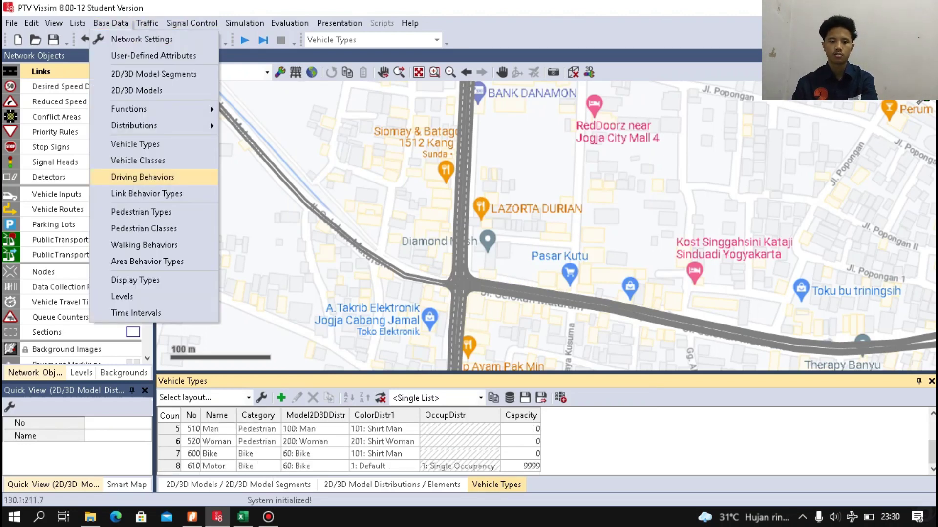
left_click(139, 160)
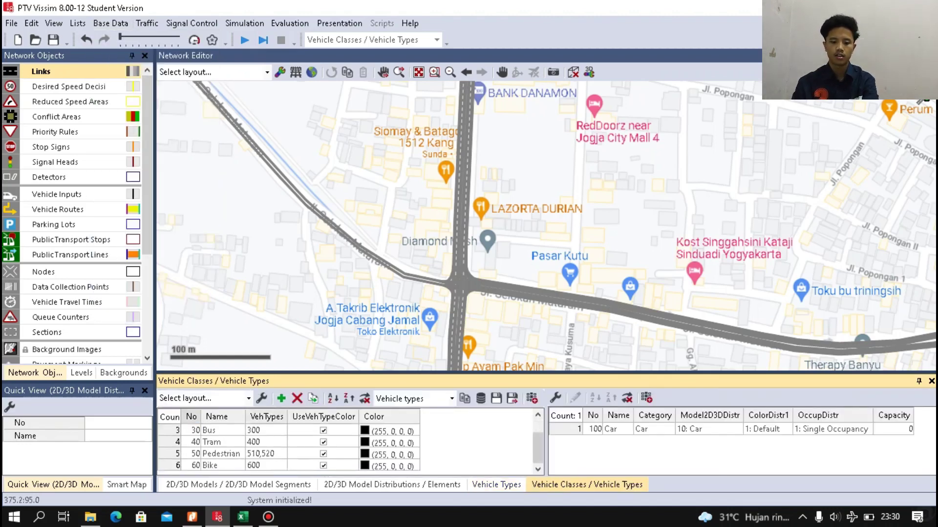
left_click(281, 398)
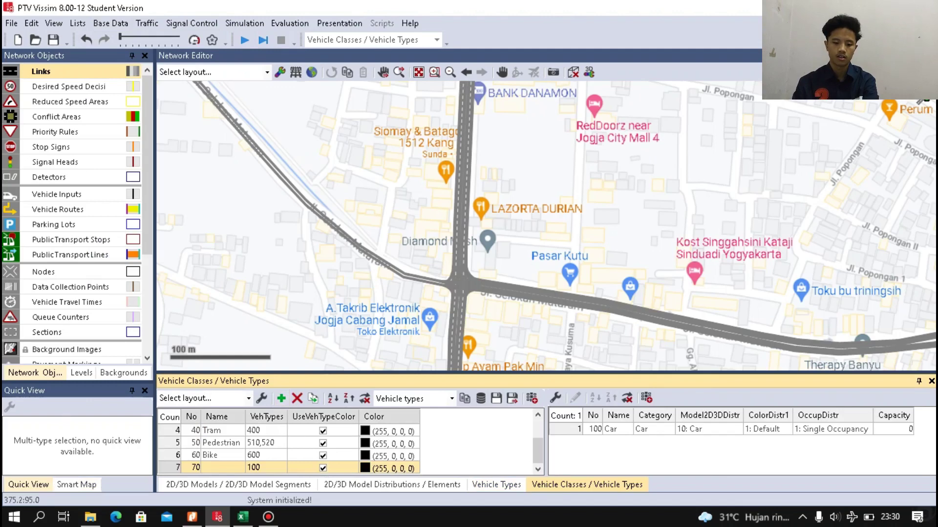
left_click(214, 467)
type("Motoe")
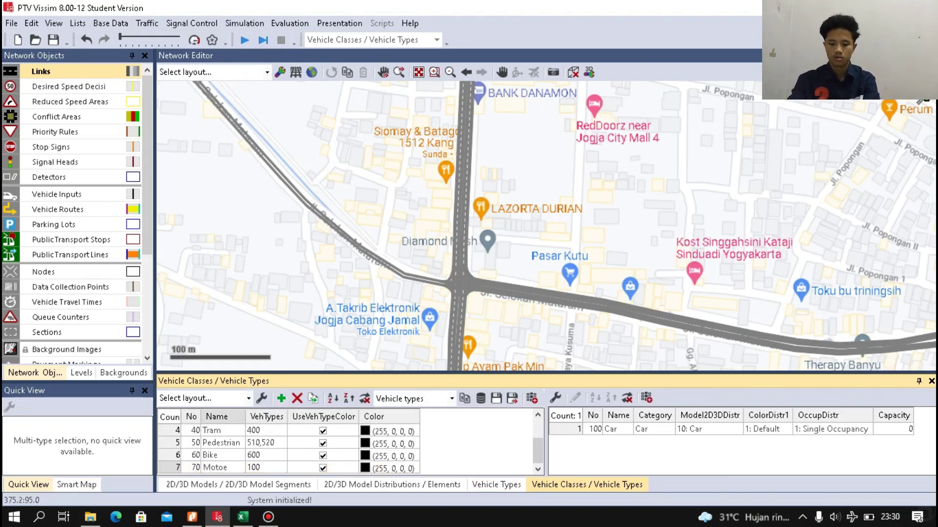
key("BackSpace")
type("r")
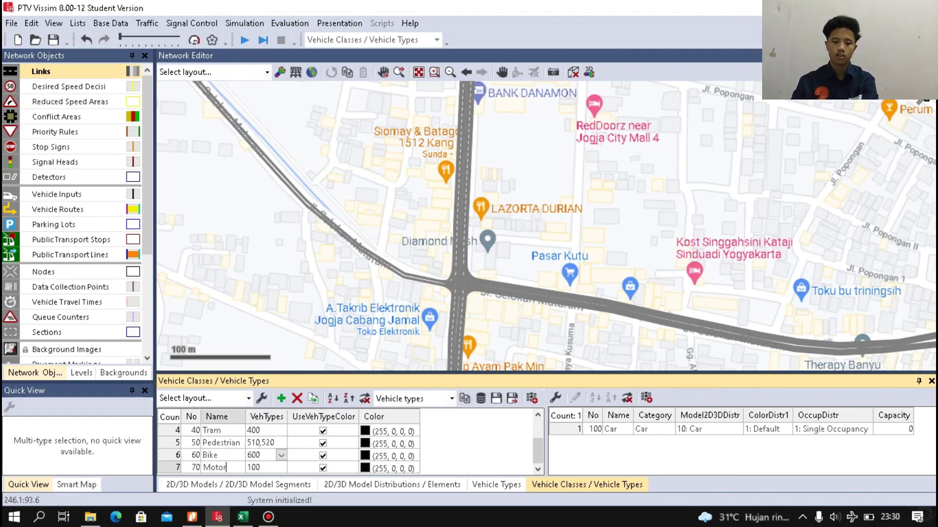
Assign the 600: Bike vehicle type to the Motor vehicle class.
left_click(261, 467)
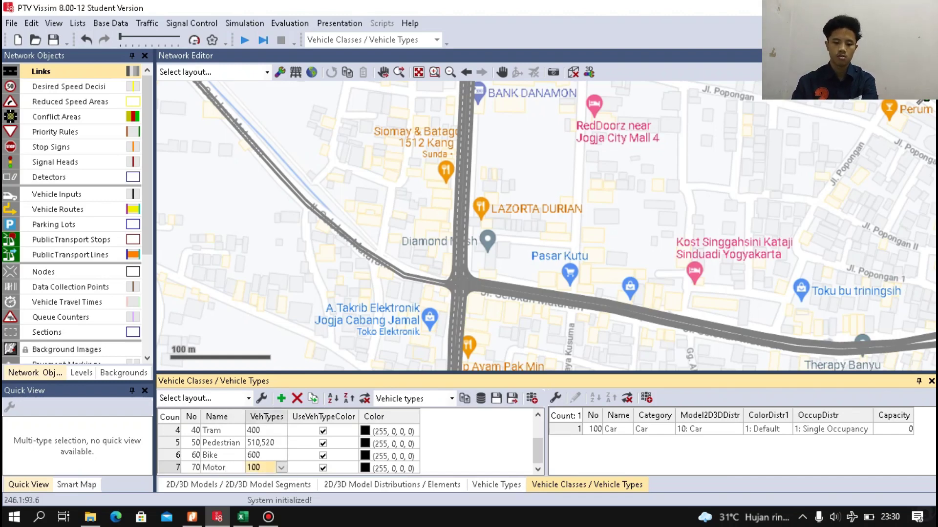
left_click(281, 468)
scroll(299, 446, "down", 2)
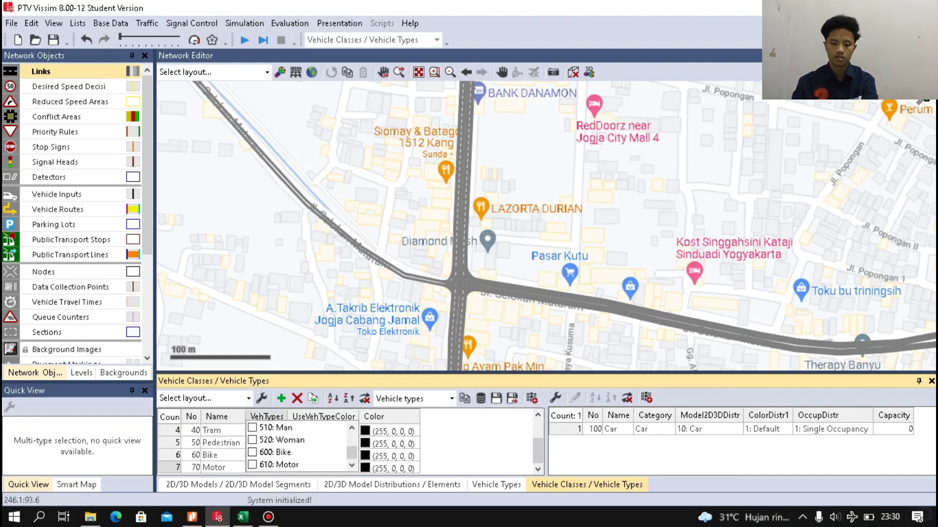
left_click(253, 452)
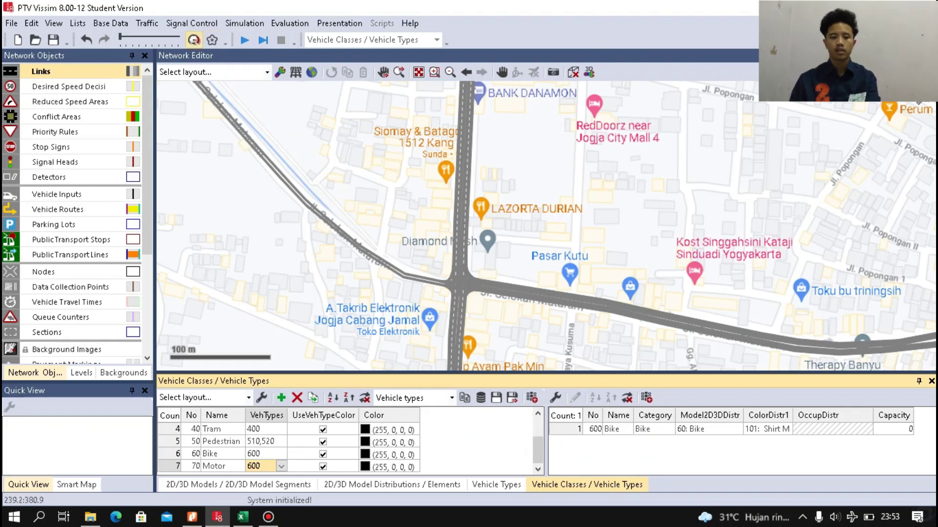
Open the Desired Speed distributions list from the base data and start a new distribution.
left_click(110, 23)
mouse_move(134, 125)
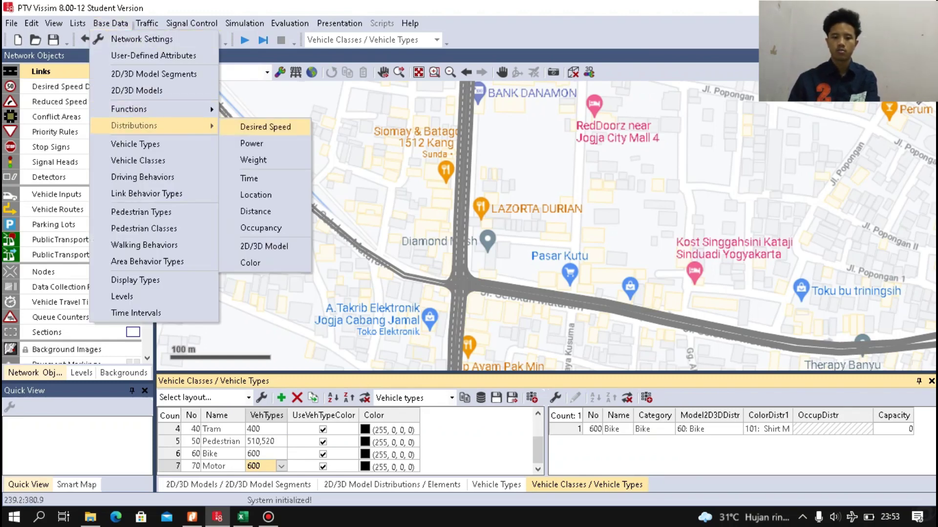
left_click(265, 127)
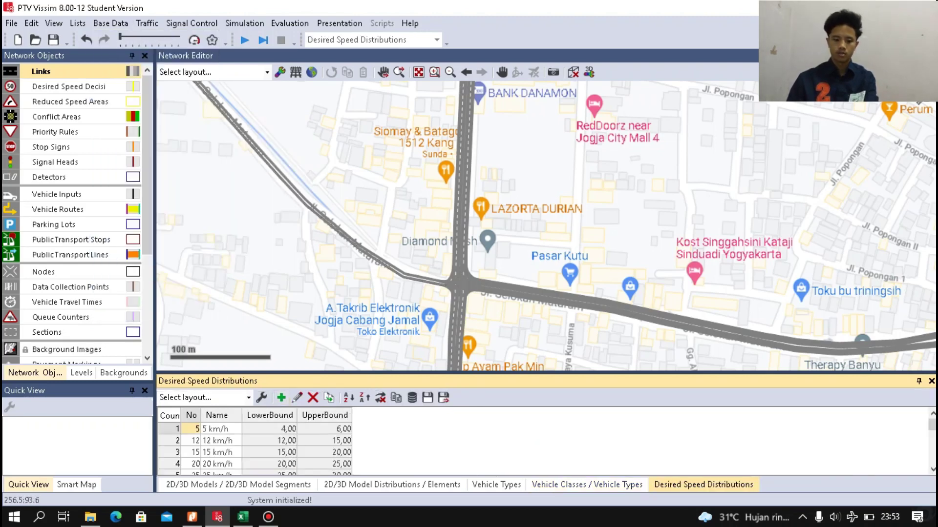
scroll(254, 444, "down", 13)
left_click(281, 398)
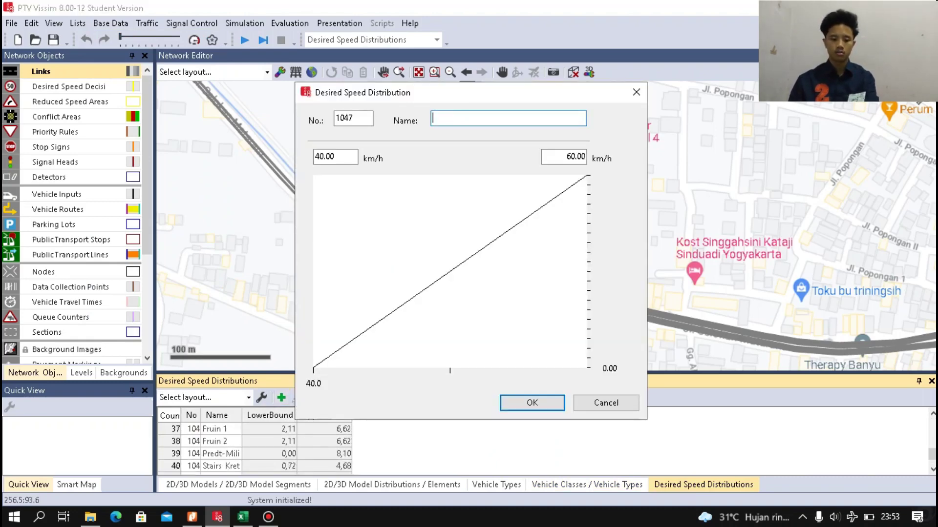
Check the speed charts and the Lokasi Simpang traffic volume diagram in Nitro Pro, and name the new Vissim speed distribution MC.
left_click(192, 517)
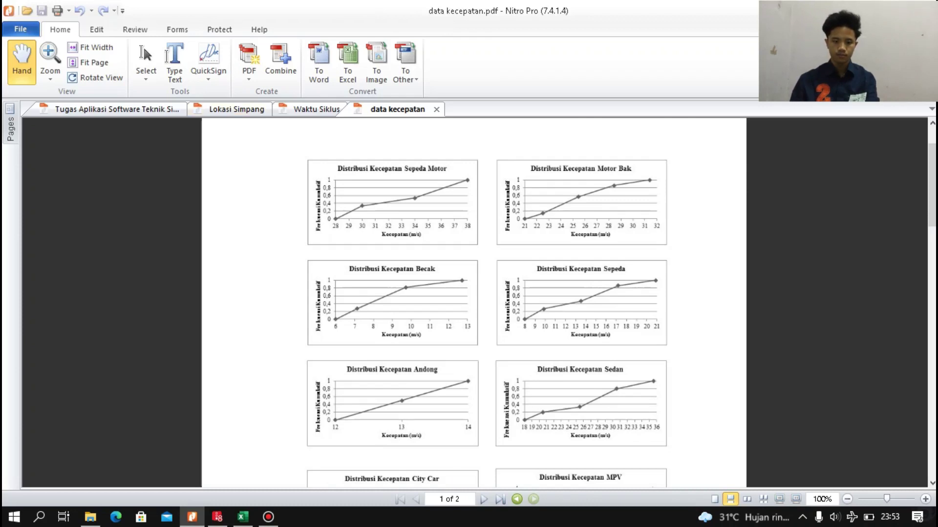
left_click(236, 109)
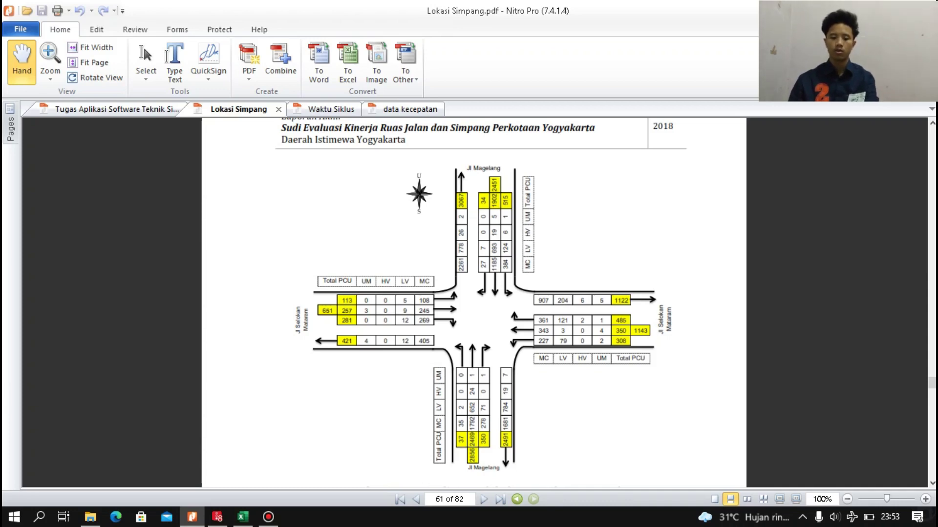
mouse_move(268, 517)
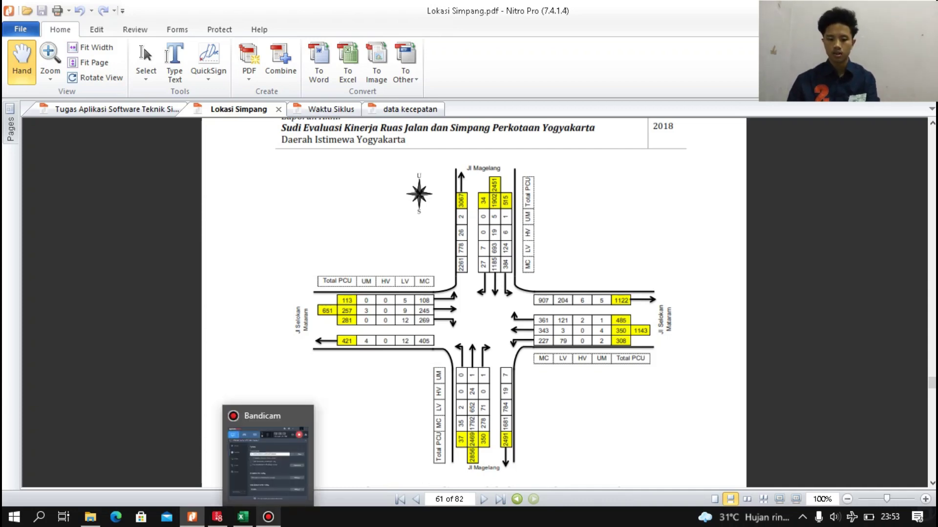
left_click(268, 517)
left_click(268, 517)
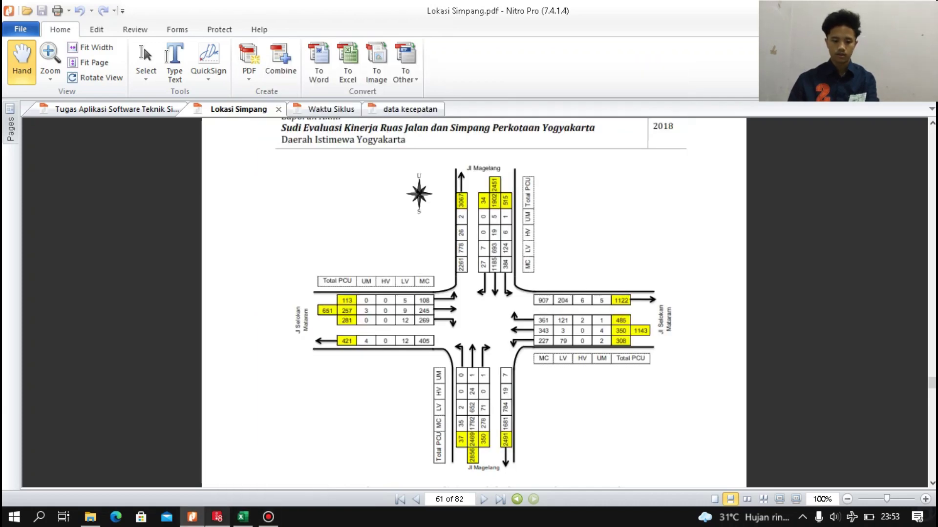
left_click(217, 517)
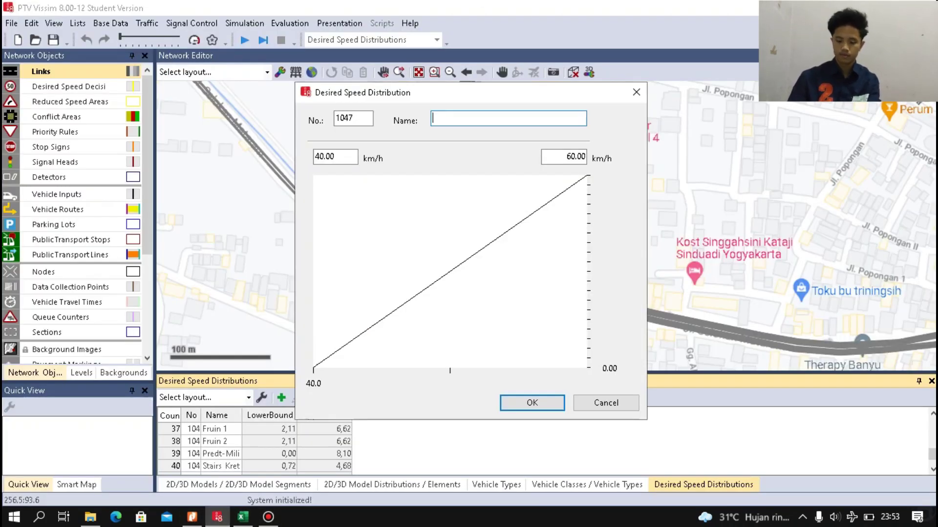
type("MC")
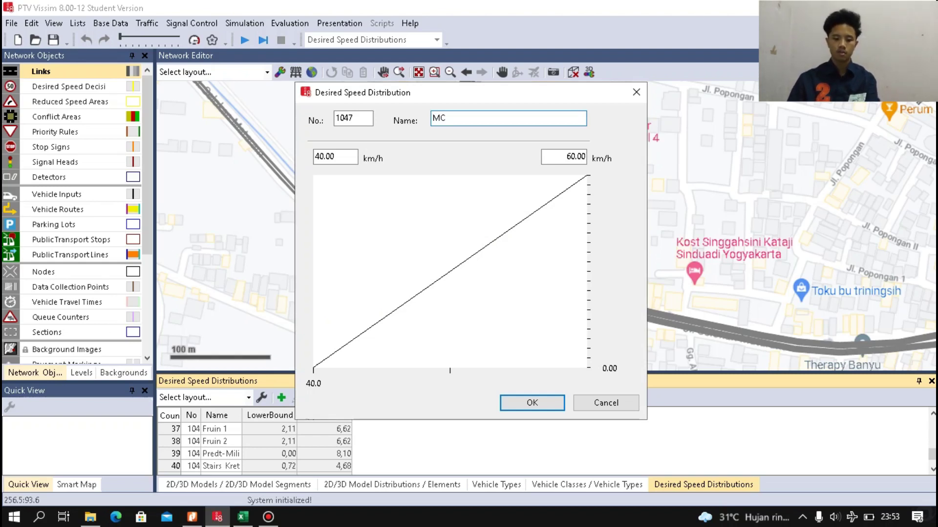
Set the MC distribution's lower bound to 28 km/h and upper bound to 38 km/h, following the Sepeda Motor speed chart in Nitro Pro.
left_click(192, 517)
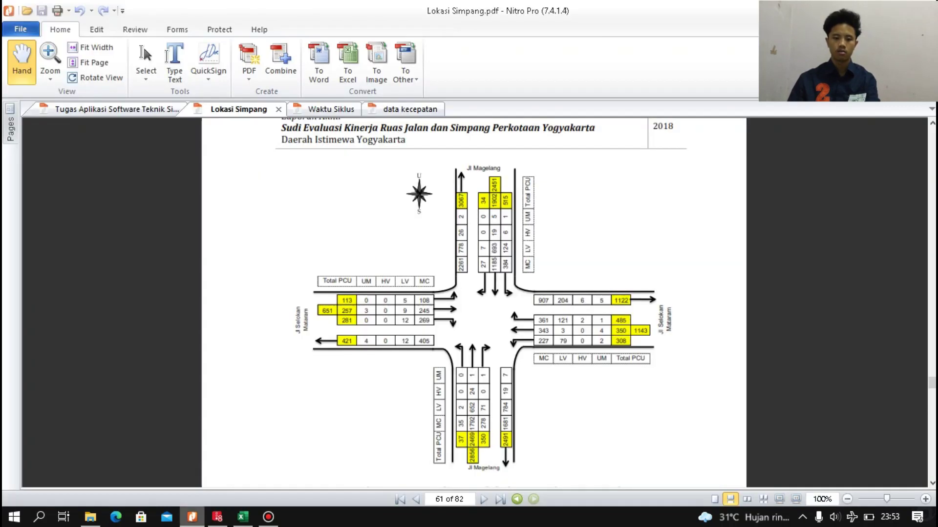
key("ctrl+Tab")
key("ctrl+Tab")
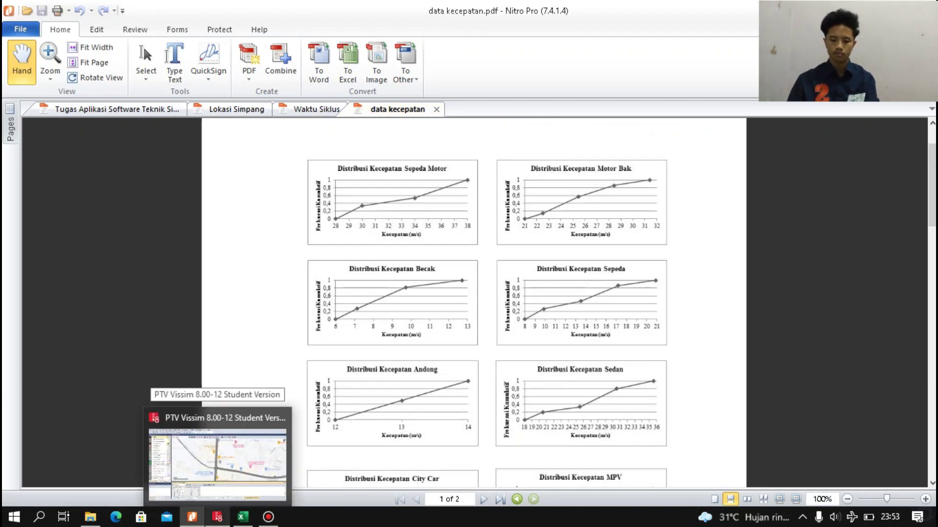
left_click(217, 517)
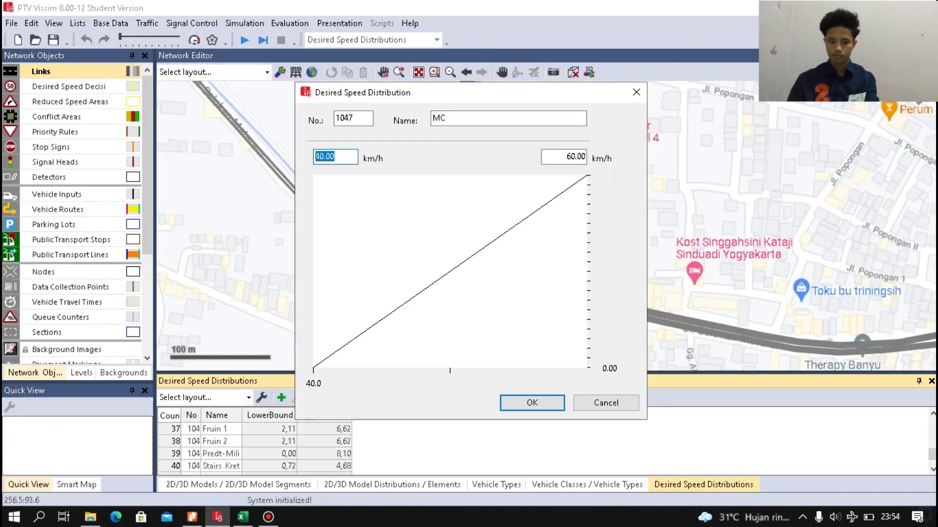
type("28")
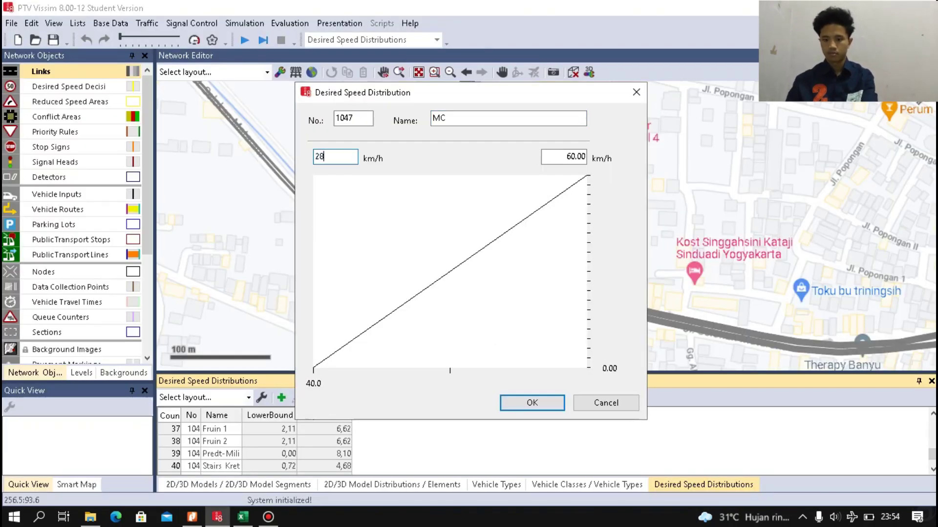
left_click(566, 157)
double_click(567, 156)
type("38")
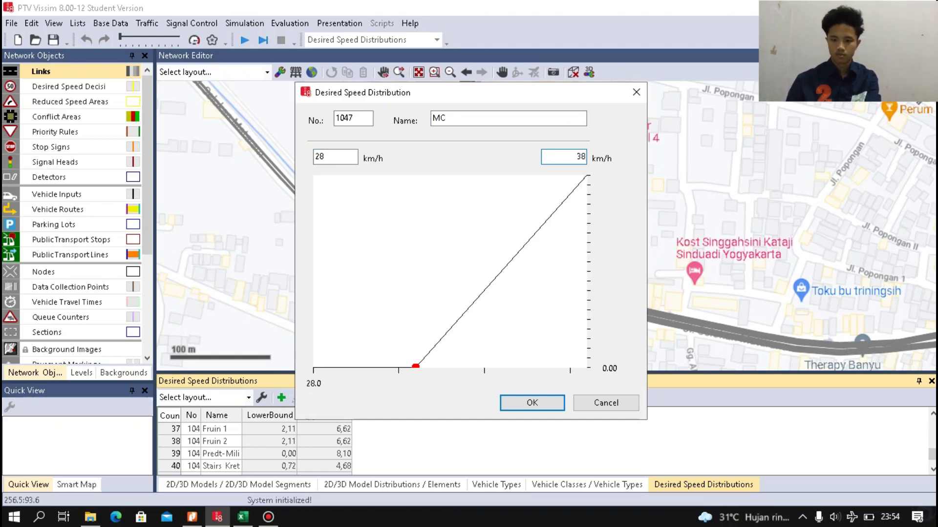
left_click(532, 119)
Shape the MC curve after the Sepeda Motor chart in Nitro Pro with intermediate points at 30.0 km/h, 0.30 and 34.0 km/h, 0.50.
left_click(192, 516)
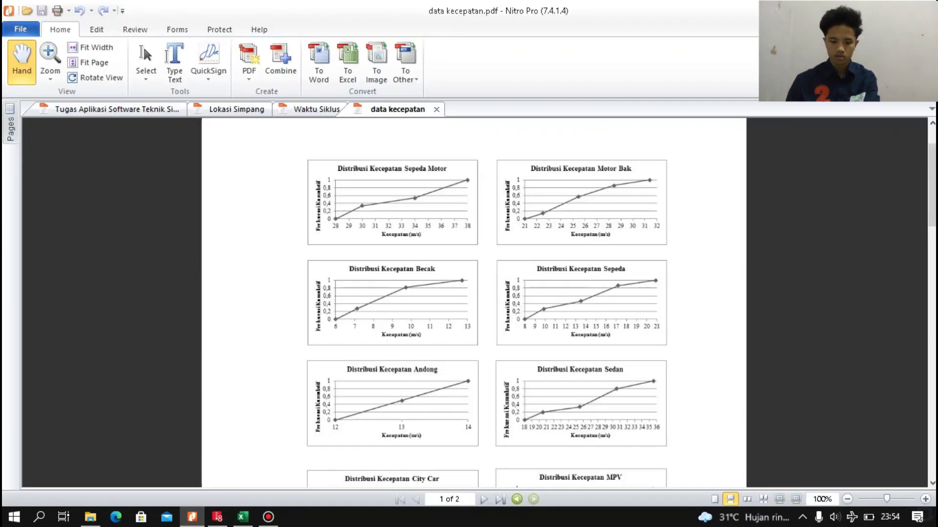
left_click(217, 516)
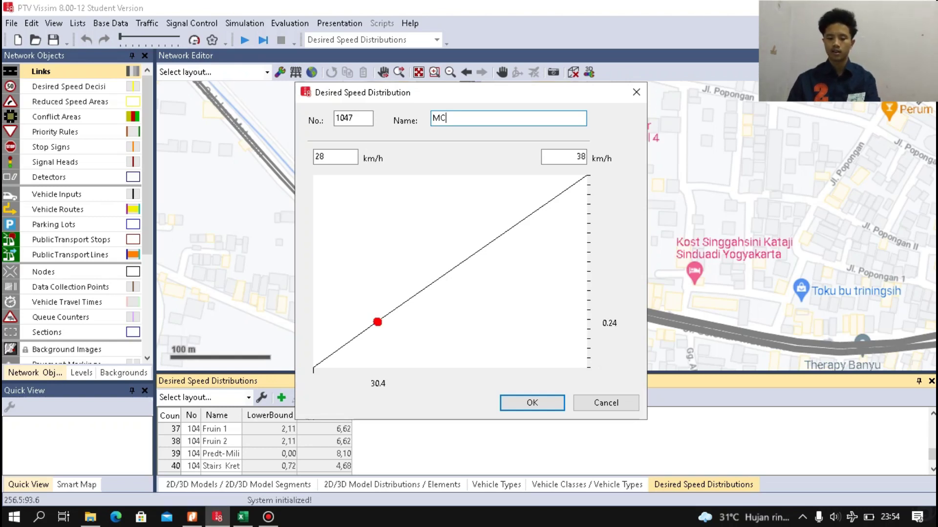
mouse_move(378, 322)
left_mouse_down()
mouse_move(373, 277)
mouse_move(366, 318)
mouse_move(368, 311)
left_mouse_up()
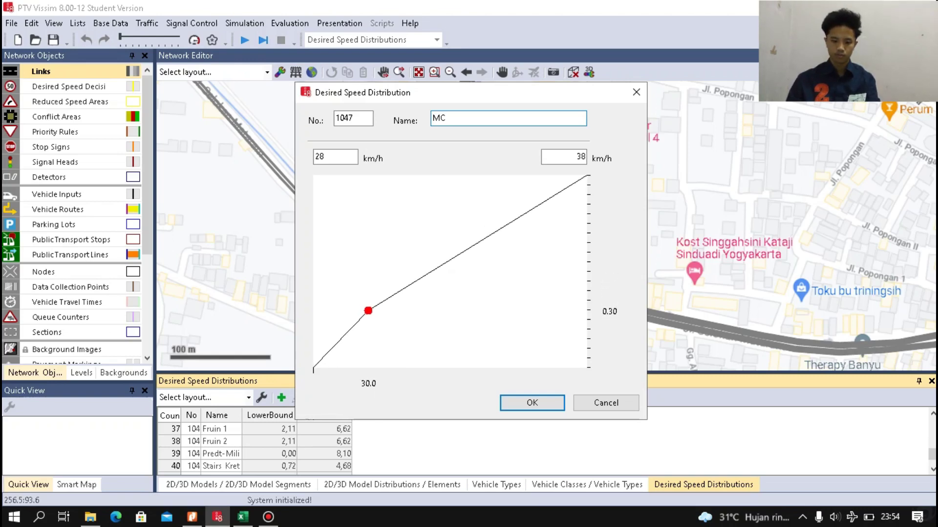
key("alt+Tab")
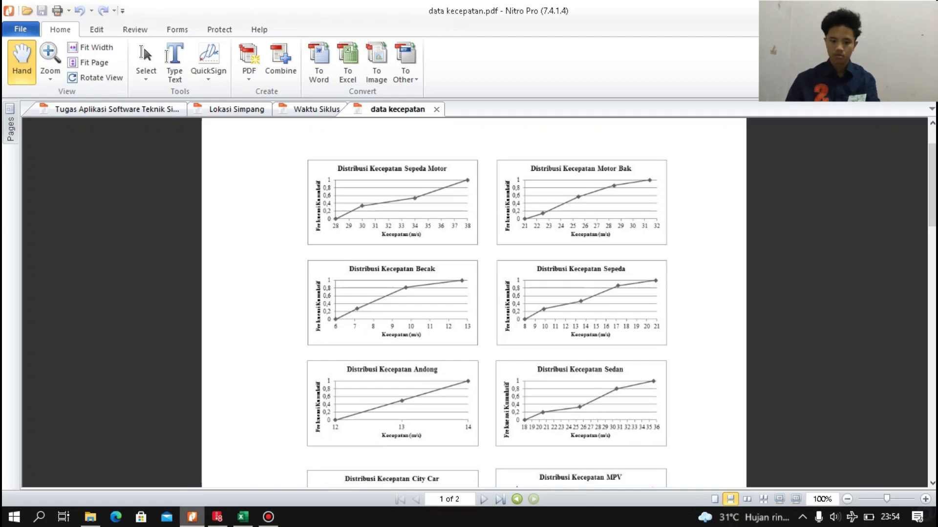
key("alt+Tab")
right_click(436, 269)
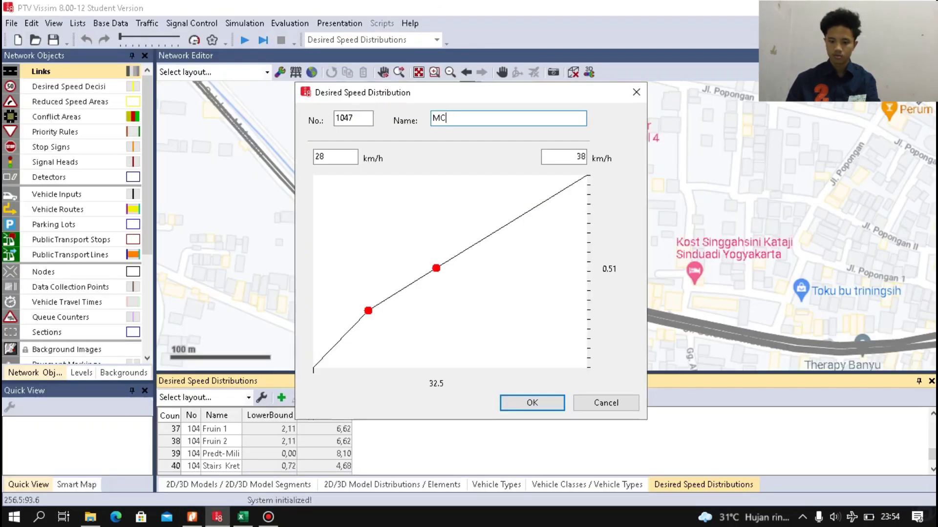
left_click_drag(436, 269, 478, 271)
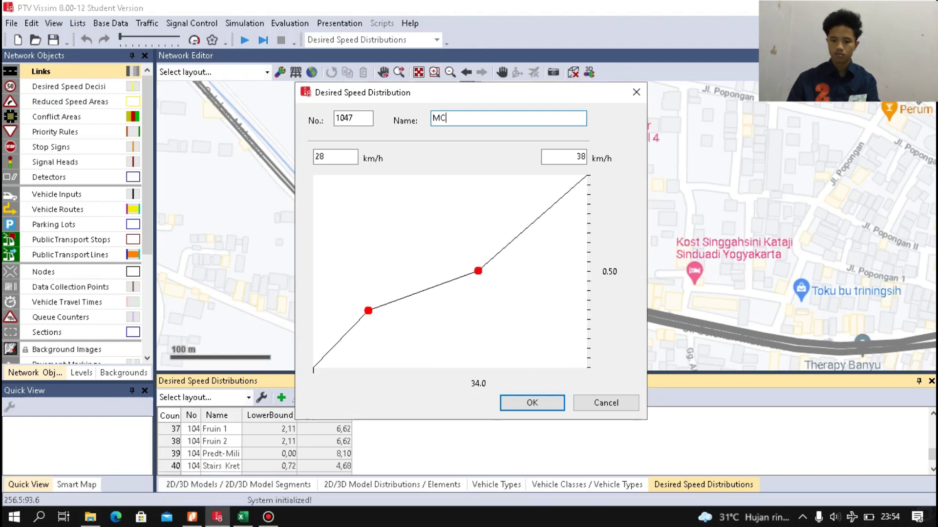
Try to place another point at the upper end of the MC curve, and save the distribution.
right_click(577, 184)
left_click_drag(577, 184, 585, 176)
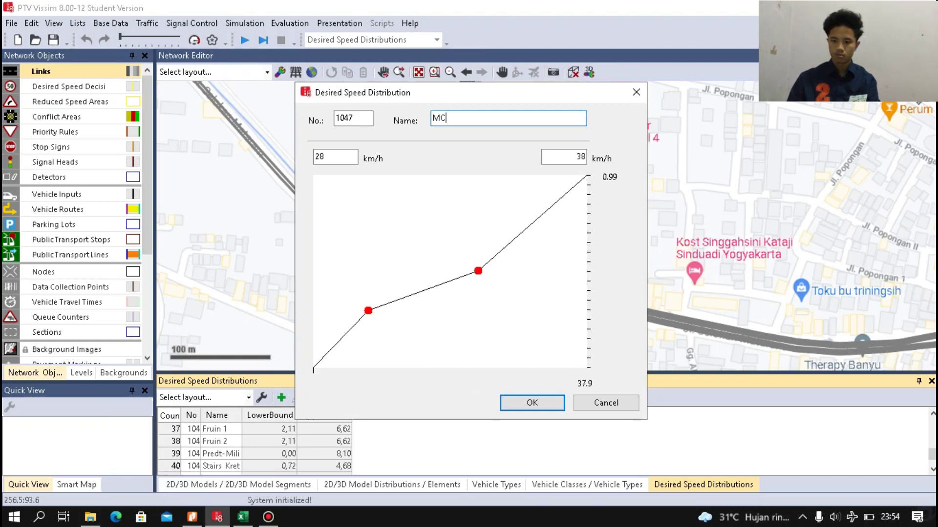
left_click(532, 403)
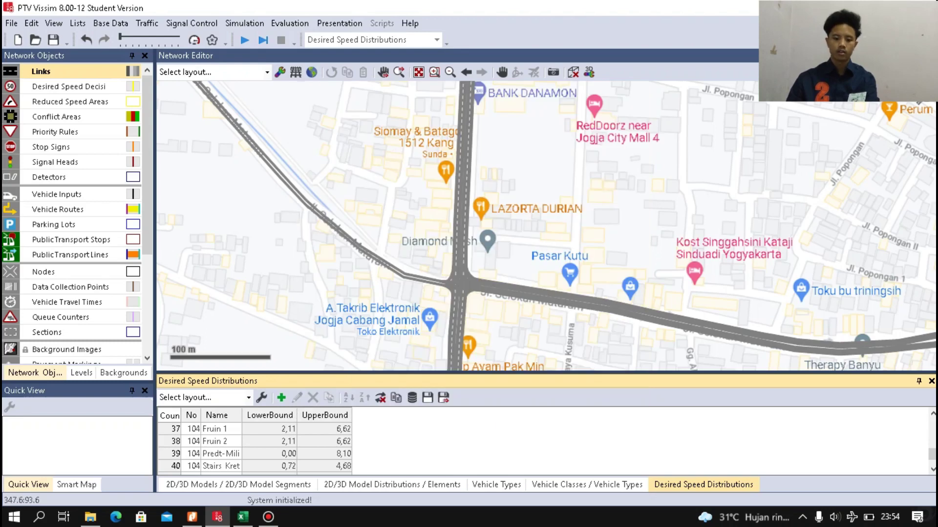
Add another desired speed distribution and name it LV.
left_click(281, 398)
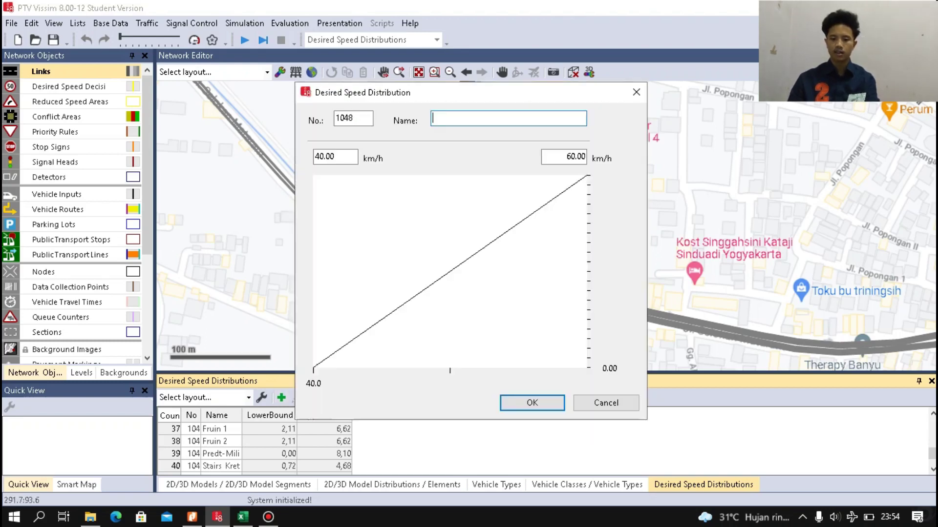
type("LV")
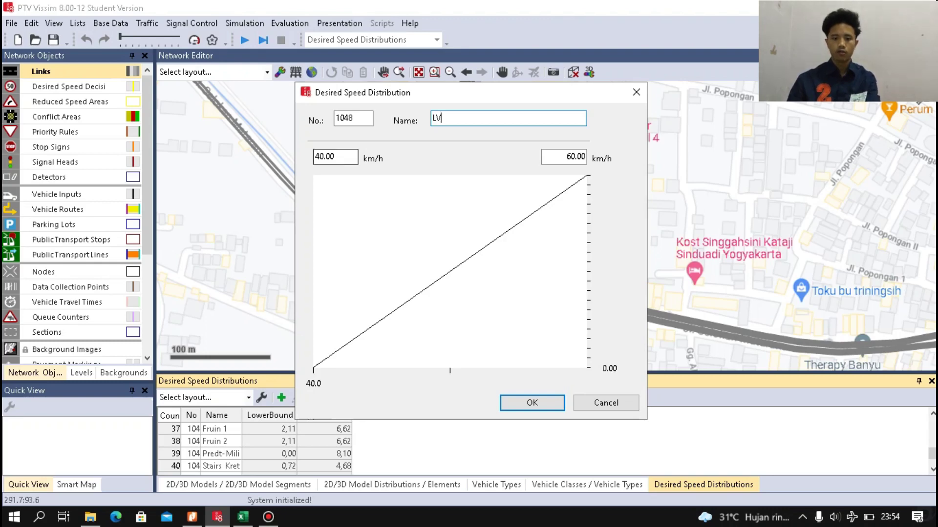
Set the LV speed distribution's range to 19–52 km/h, taking the limits from the MPV chart in data kecepatan.pdf.
key("Tab")
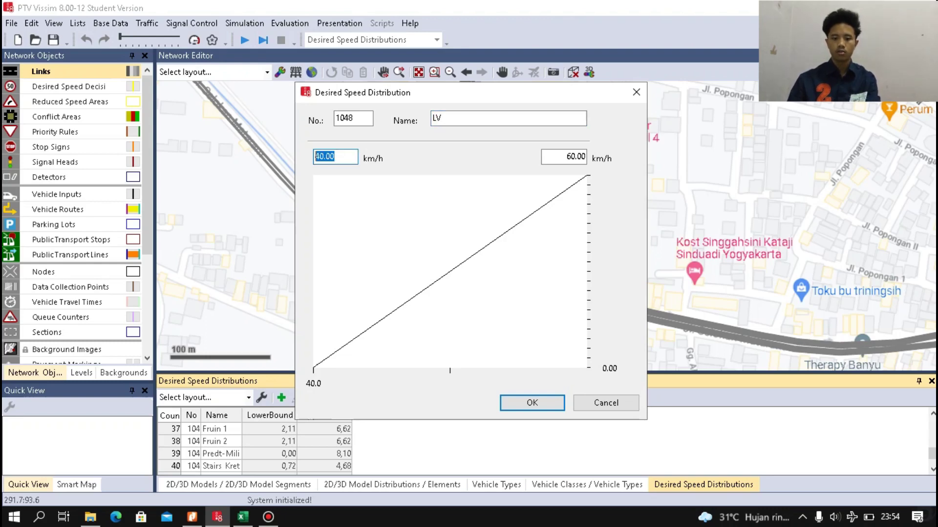
left_click(192, 516)
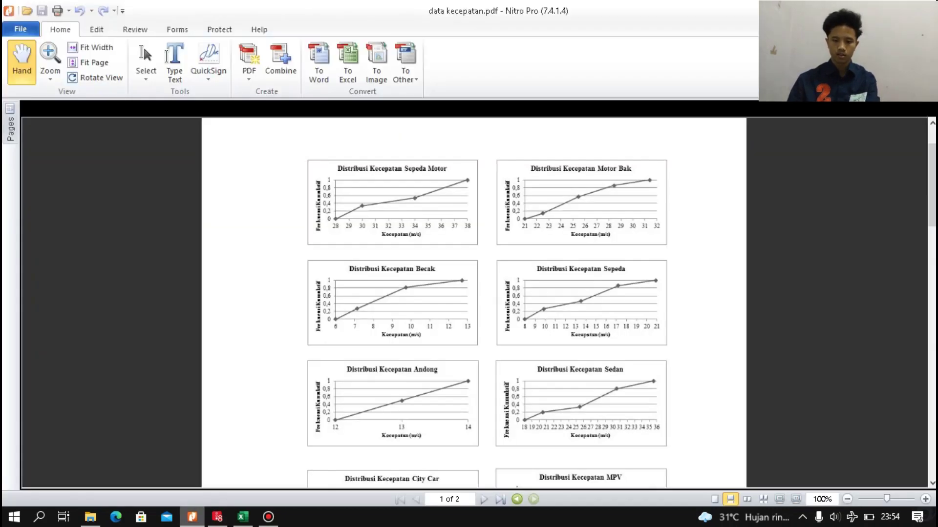
scroll(473, 303, "down", 5)
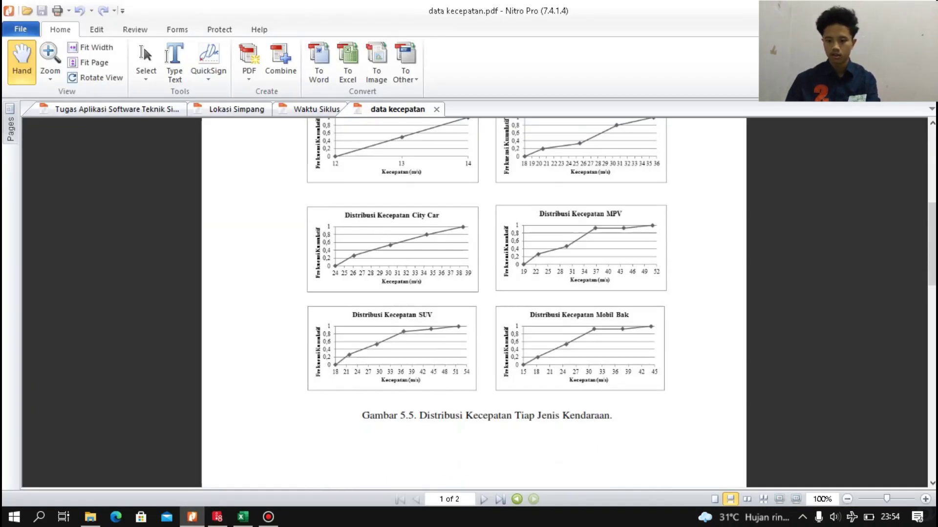
scroll(473, 303, "down", 3)
scroll(474, 302, "up", 3)
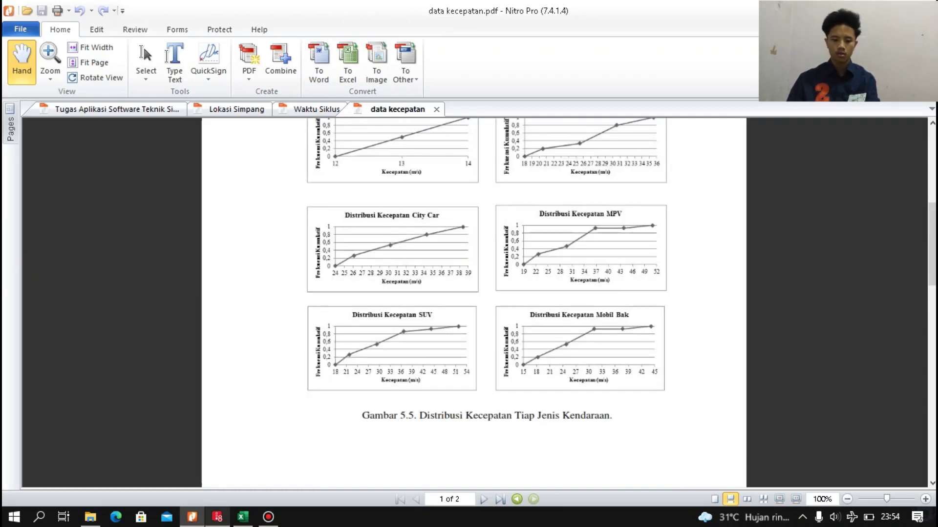
left_click(217, 517)
type("19")
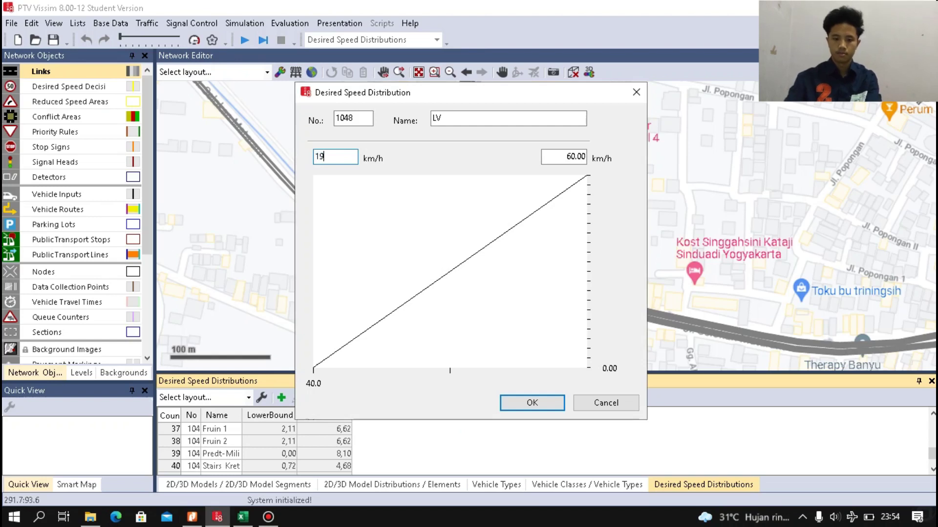
key("Tab")
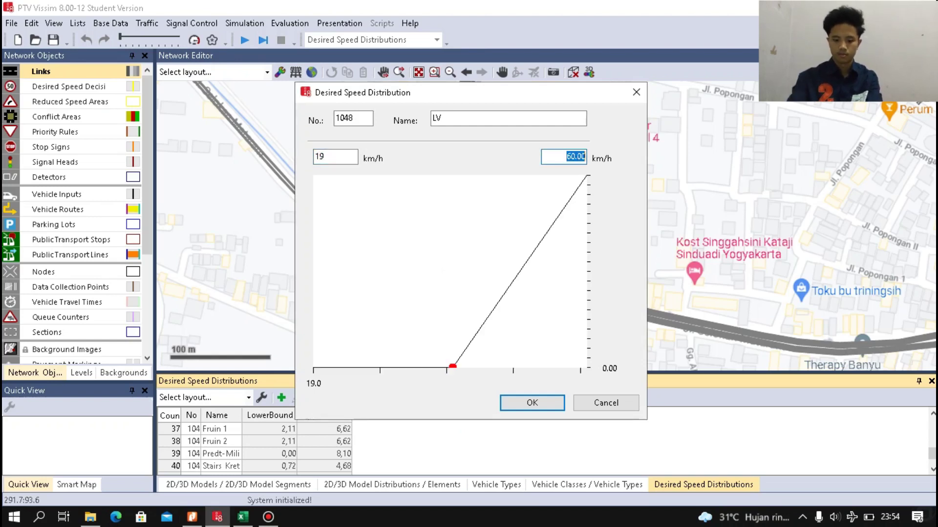
type("52")
key("Tab")
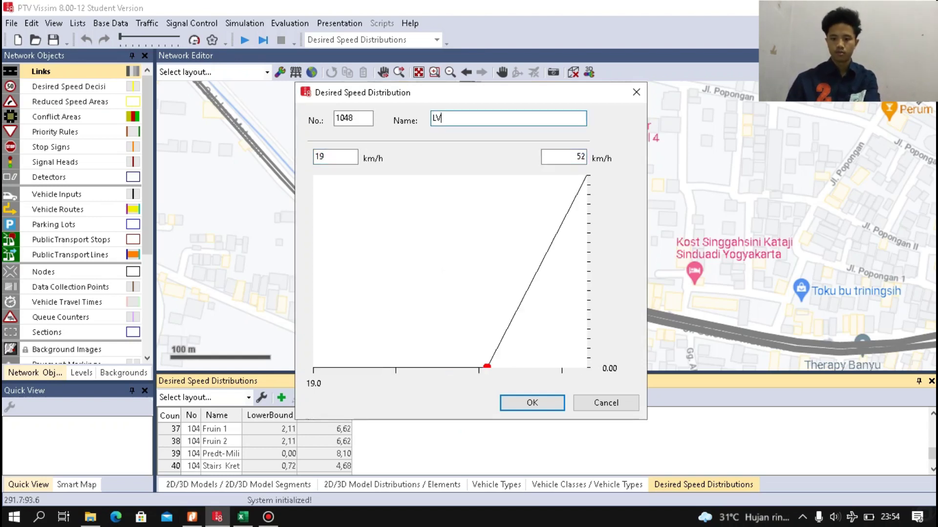
type("LV")
Shape the lower LV curve with points at about 22.1 km/h (0.30) and 29.2 km/h (0.51), following the PDF's MPV chart.
left_click(192, 517)
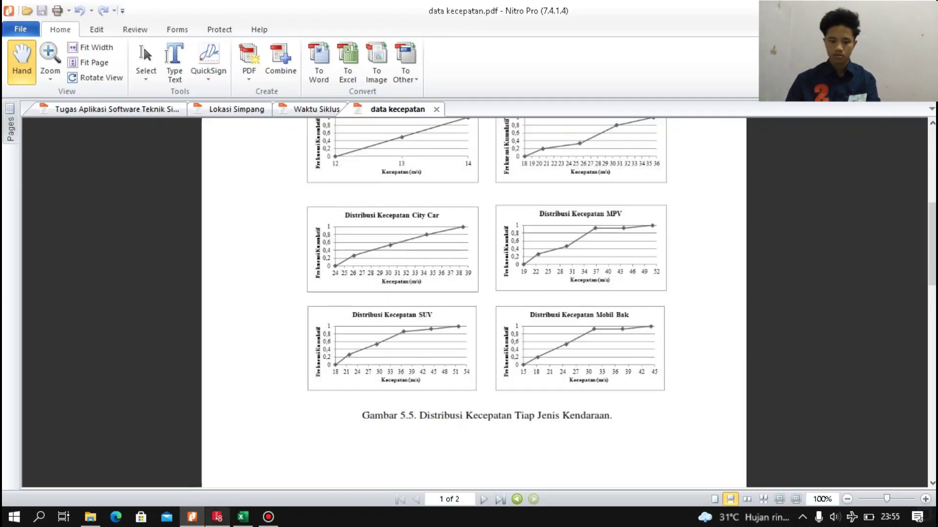
left_click(217, 516)
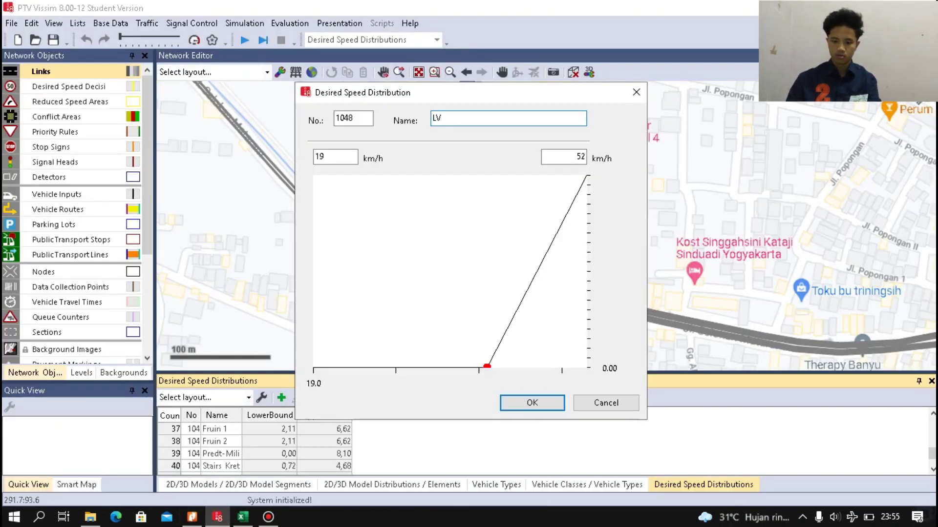
left_click_drag(487, 366, 339, 311)
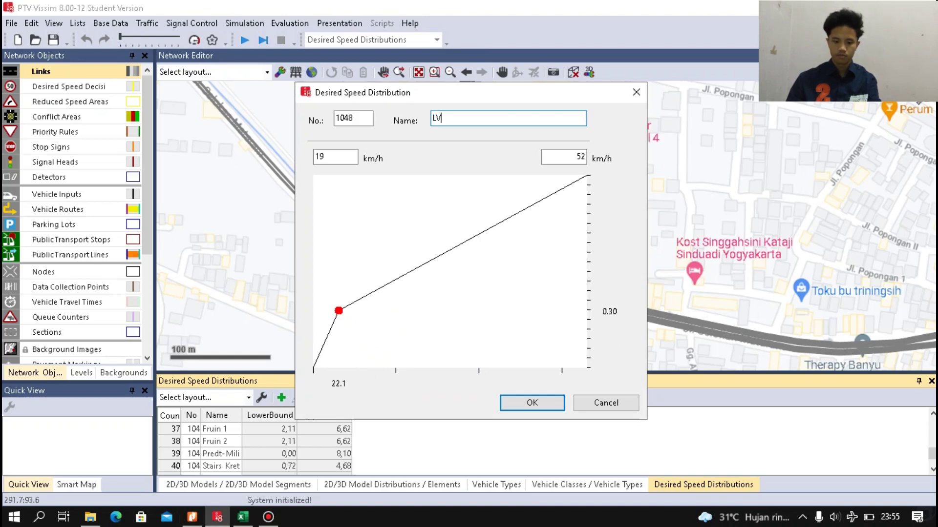
left_click(192, 516)
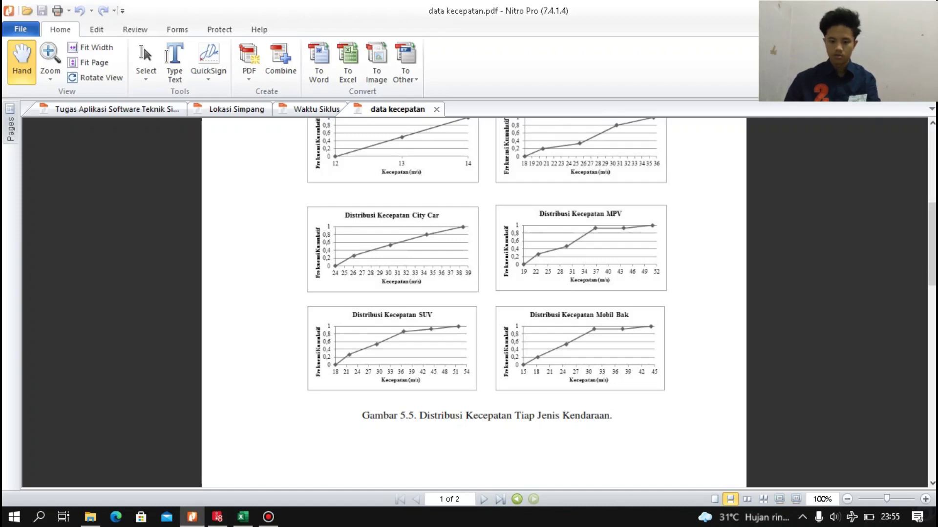
left_click(217, 516)
right_click(405, 273)
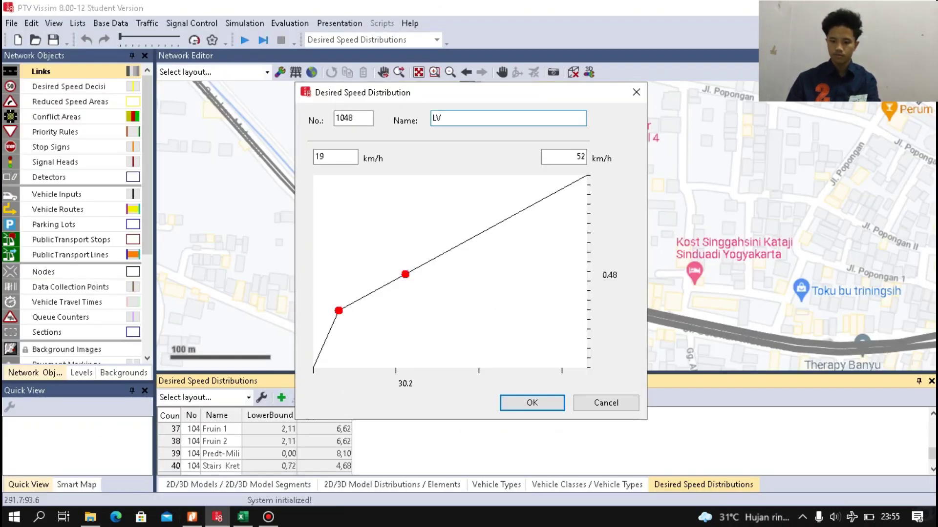
mouse_move(405, 274)
left_mouse_down()
mouse_move(388, 272)
mouse_move(397, 269)
left_mouse_up()
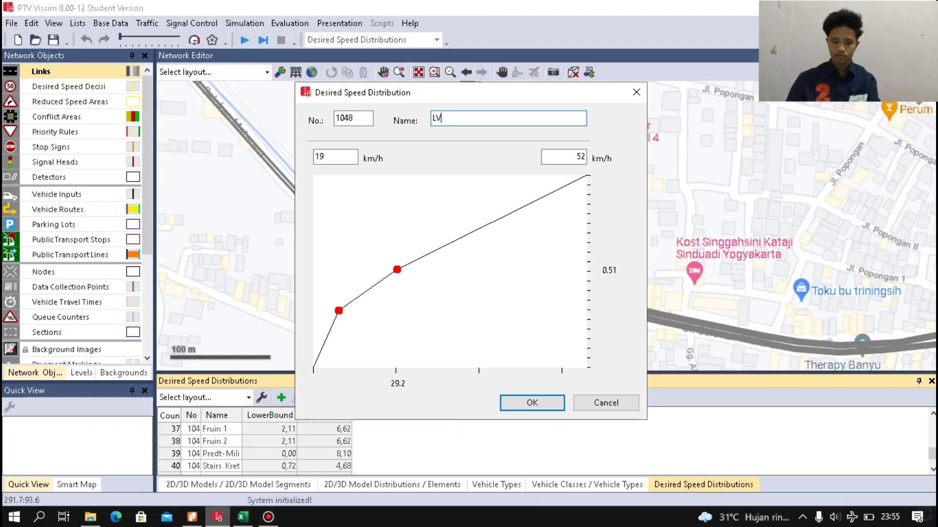
Add upper LV curve points at about 37.2 km/h (0.89) and 51.3 km/h (1.00) from the MPV chart, and save the distribution.
left_click(192, 517)
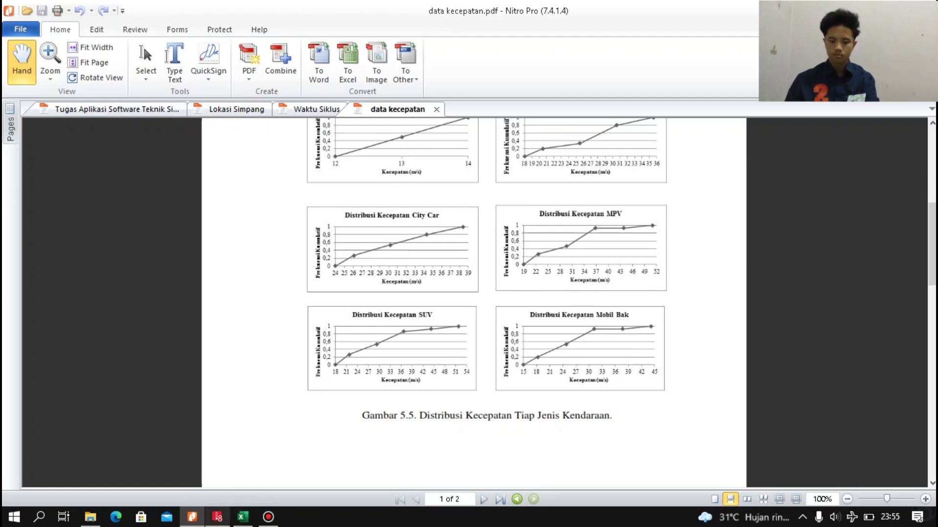
left_click(217, 517)
right_click(469, 233)
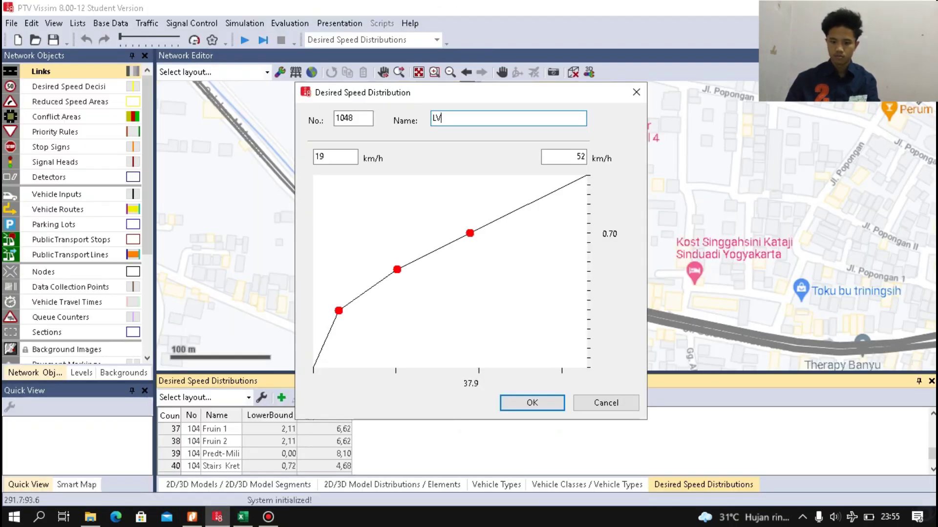
left_click_drag(470, 233, 463, 196)
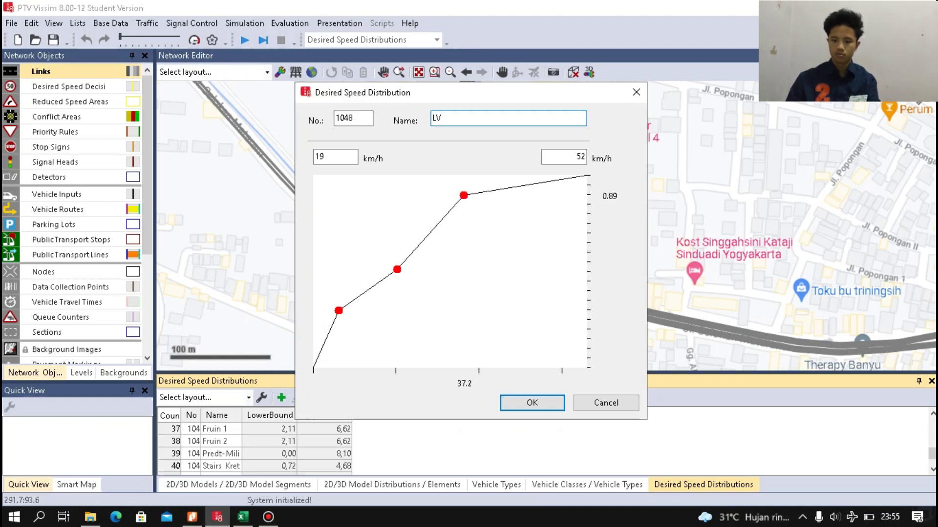
left_click(581, 177)
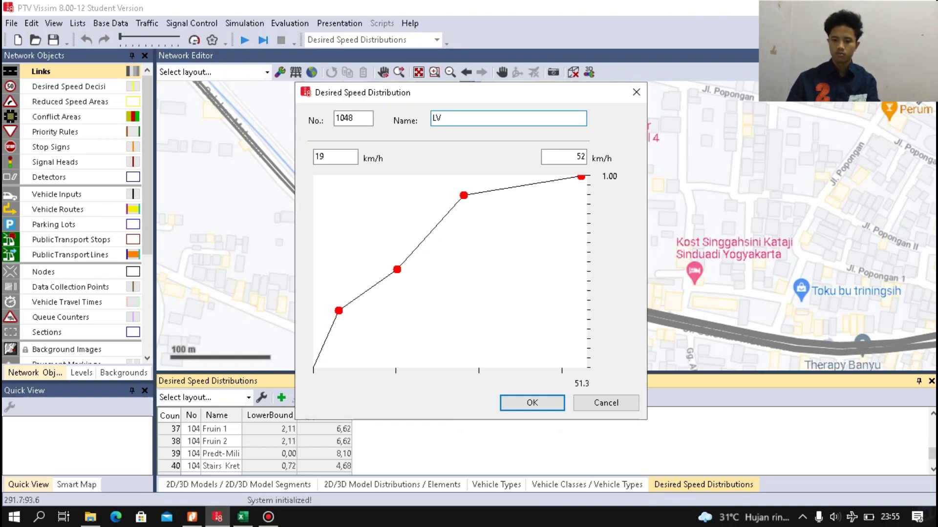
left_click(581, 177)
key("Return")
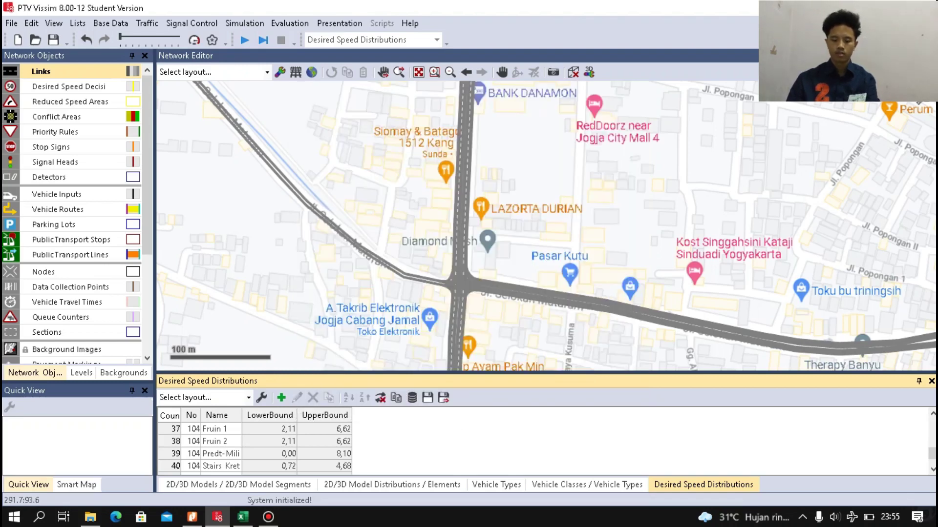
Create a desired speed distribution named HV ranging from 19,7 to 20,1 km/h, based on the Truk Besar chart in data kecepatan.pdf.
left_click(280, 397)
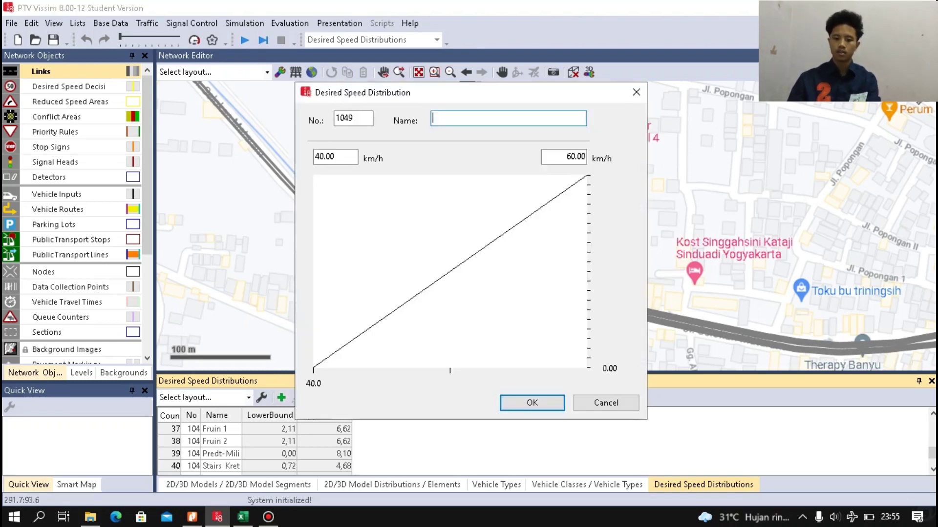
type("HV")
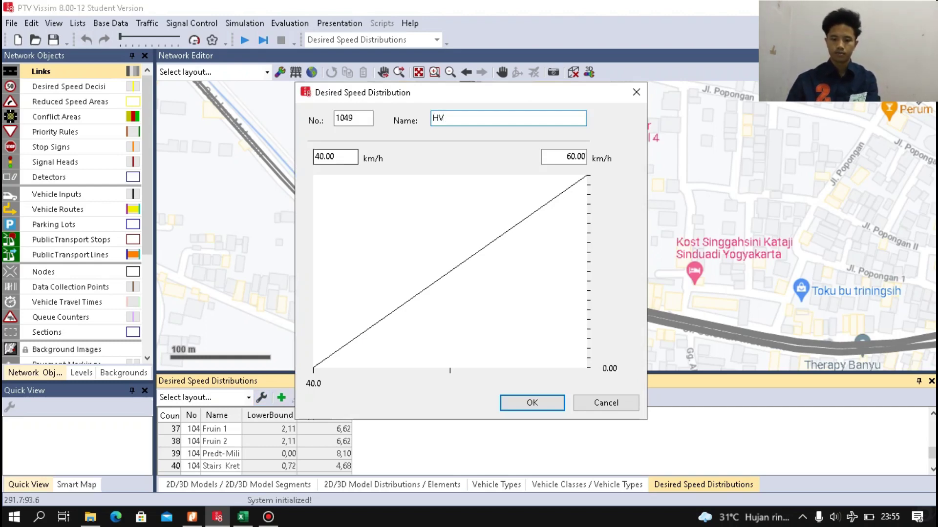
left_click(192, 517)
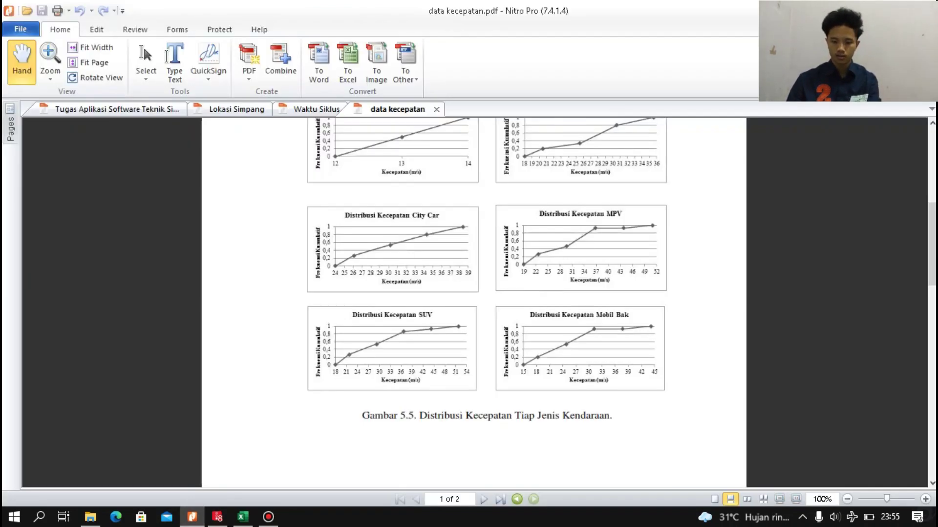
scroll(474, 303, "down", 10)
scroll(473, 302, "down", 3)
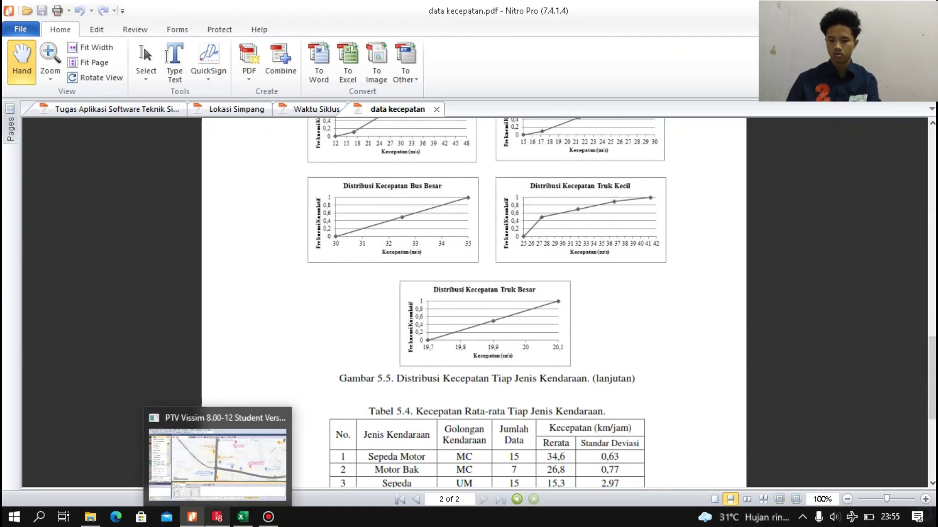
left_click(217, 517)
key("Tab")
type("19,7")
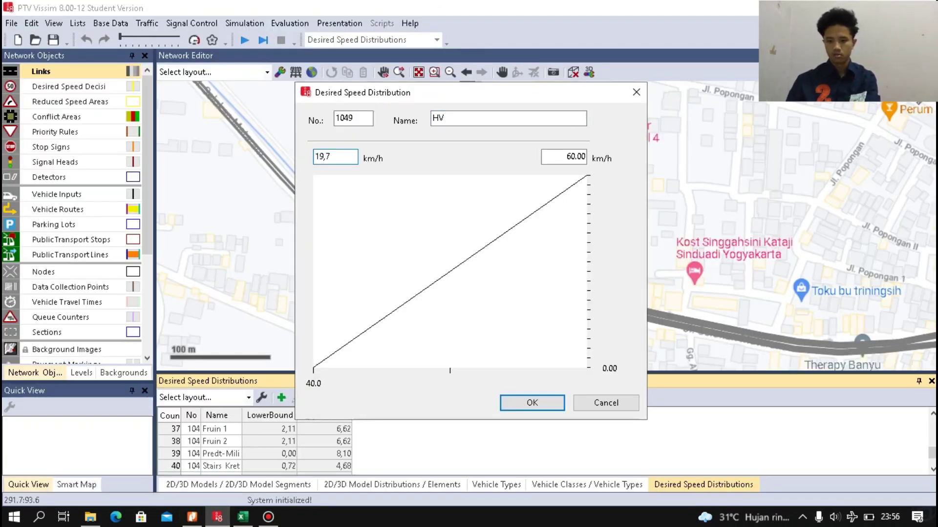
key("Tab")
type("2")
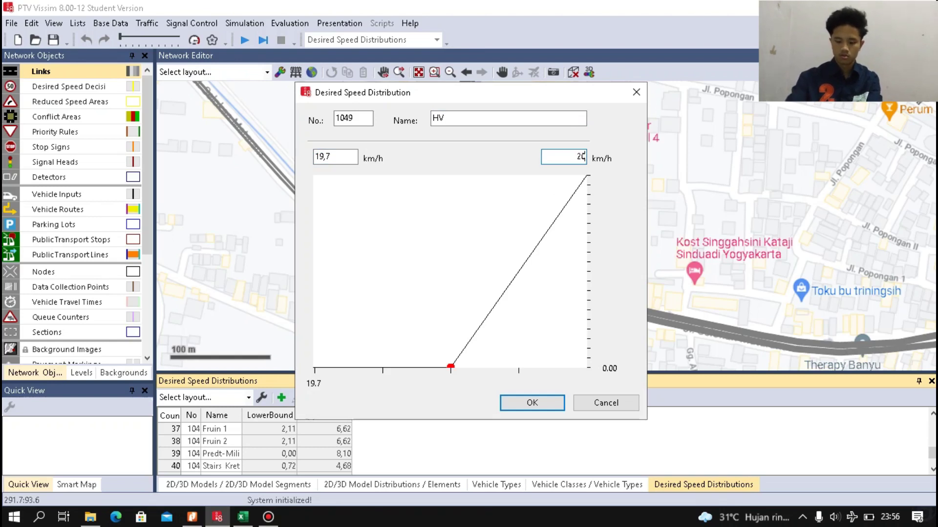
type("0,1")
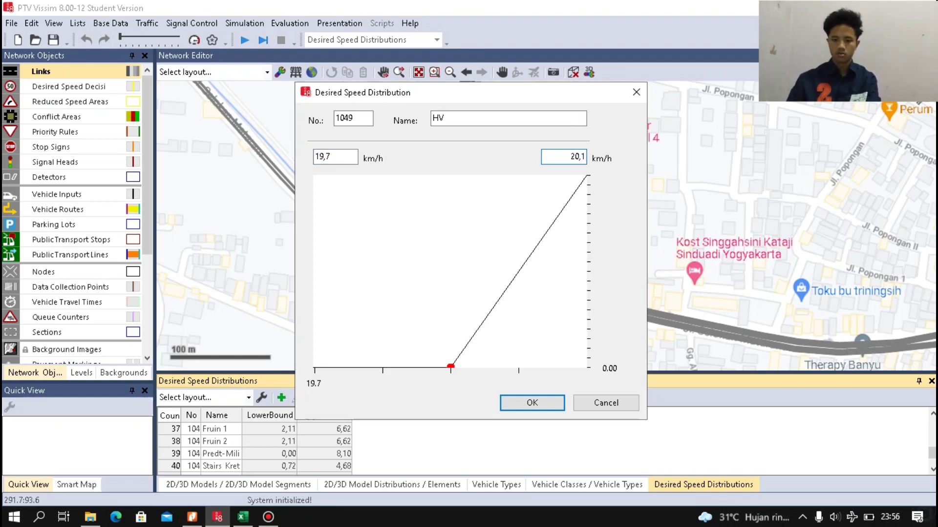
left_click(445, 118)
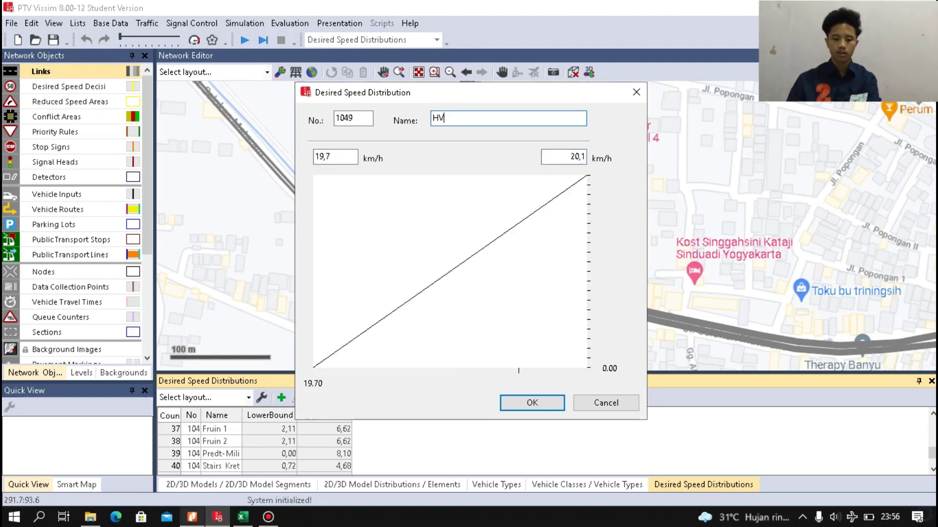
Add an HV curve point at about 19.90 km/h (0.51), following the PDF's Truk Besar chart, and save the distribution.
left_click(192, 517)
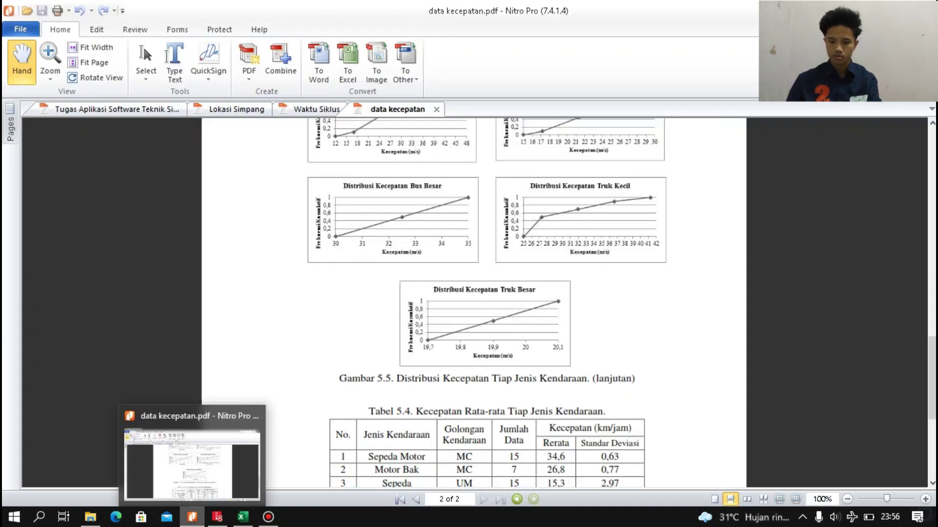
left_click(217, 517)
left_click(427, 287)
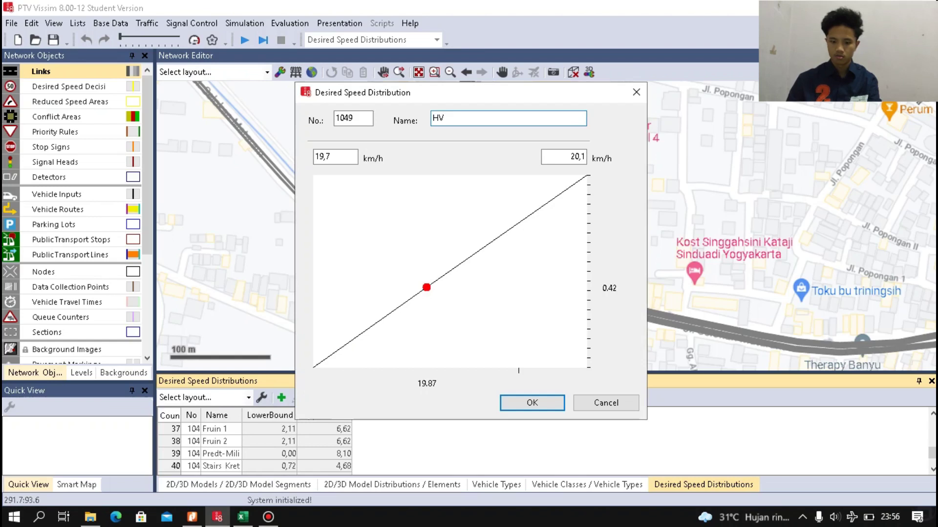
left_click_drag(427, 287, 448, 269)
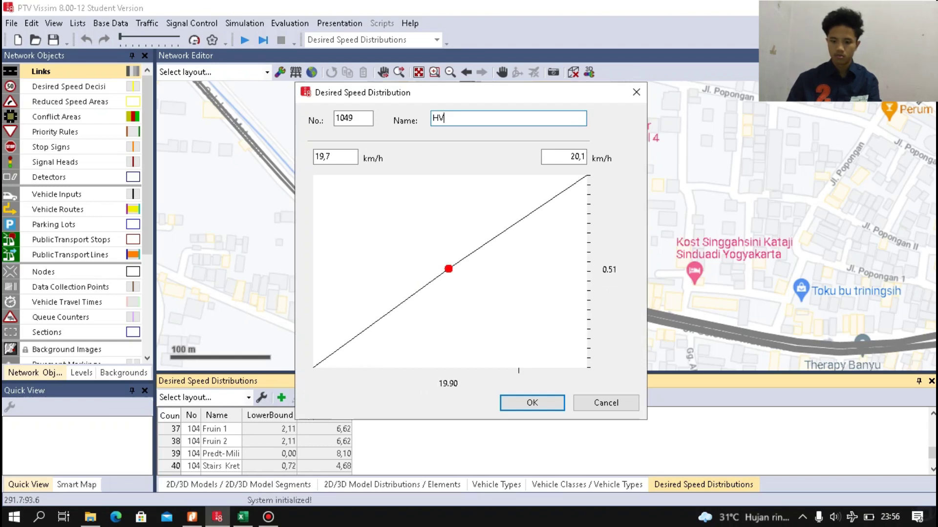
left_click(532, 403)
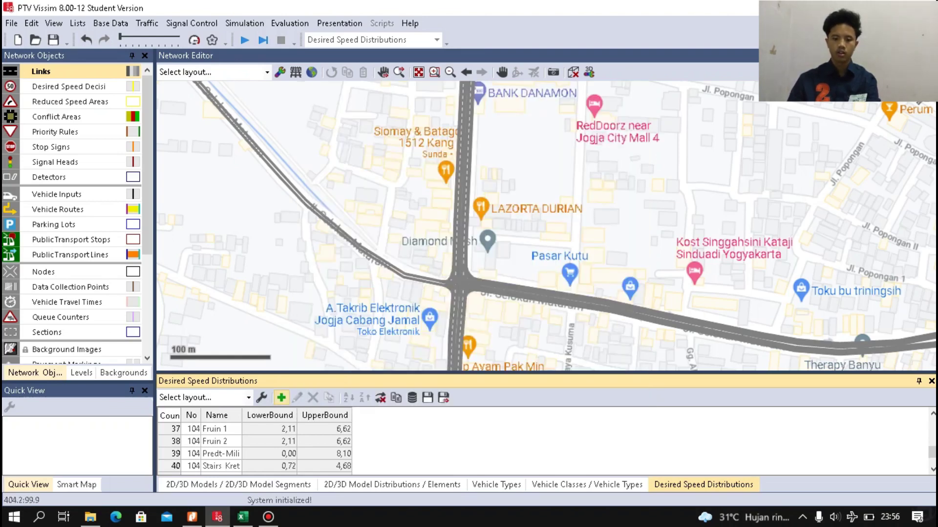
Create a desired speed distribution named UM ranging from 8 to 21 km/h, based on the Sepeda chart in data kecepatan.pdf.
left_click(280, 398)
type("UM")
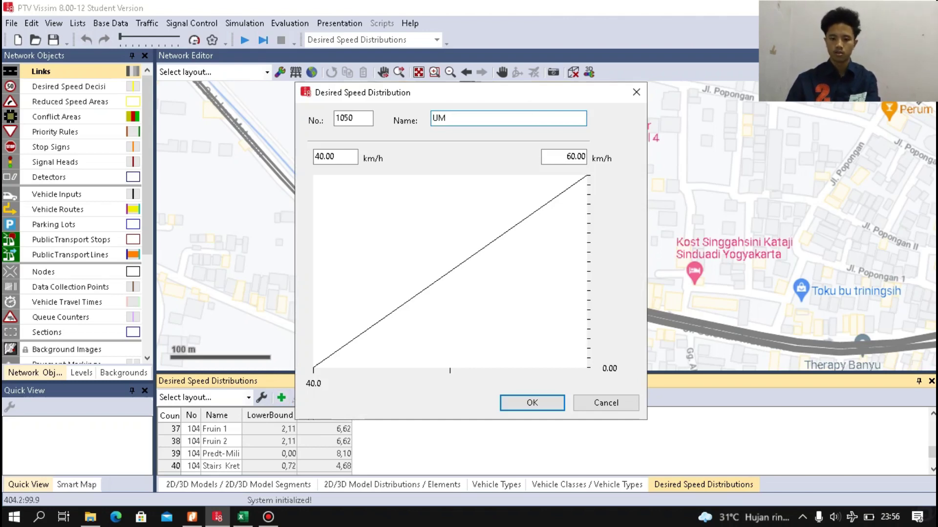
left_click(192, 516)
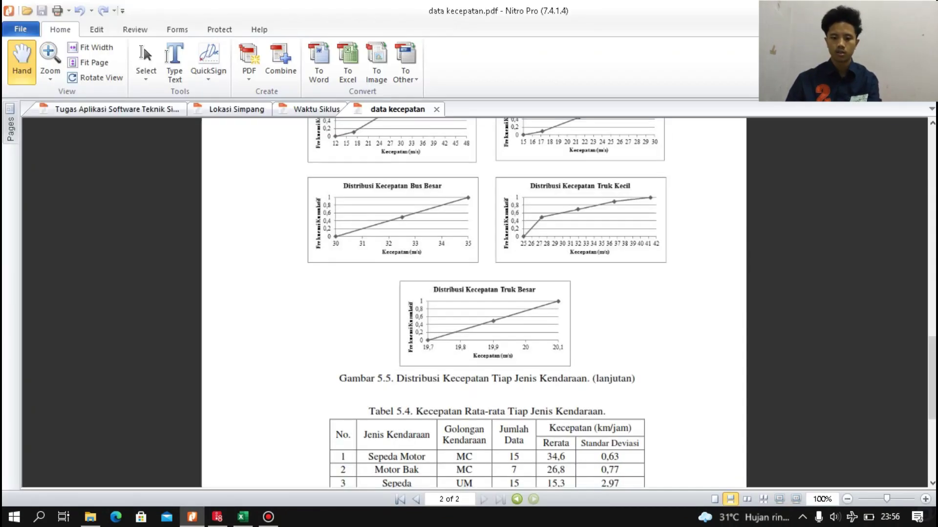
scroll(474, 302, "up", 15)
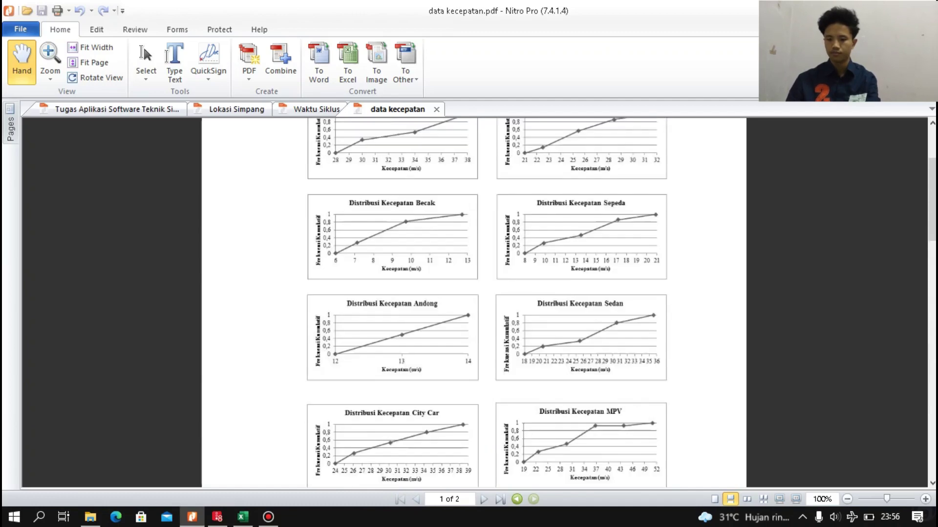
scroll(474, 303, "down", 1)
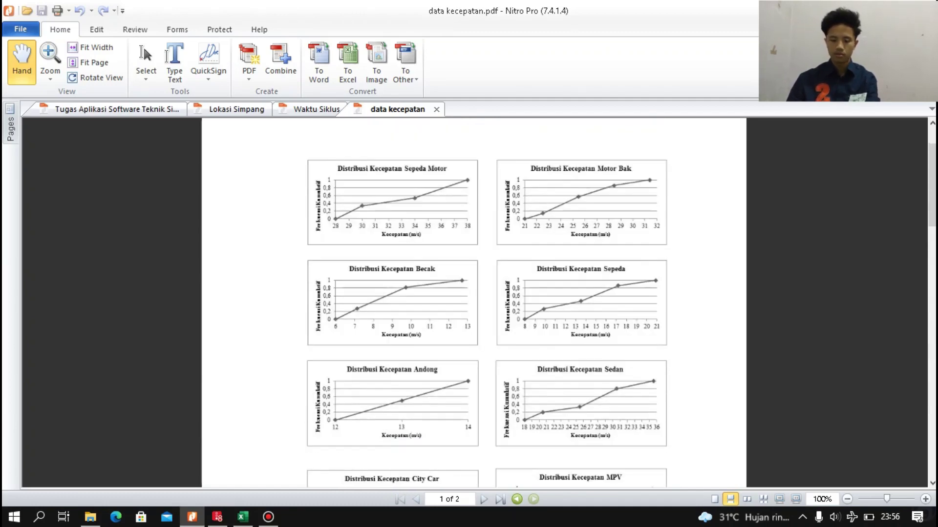
left_click(217, 517)
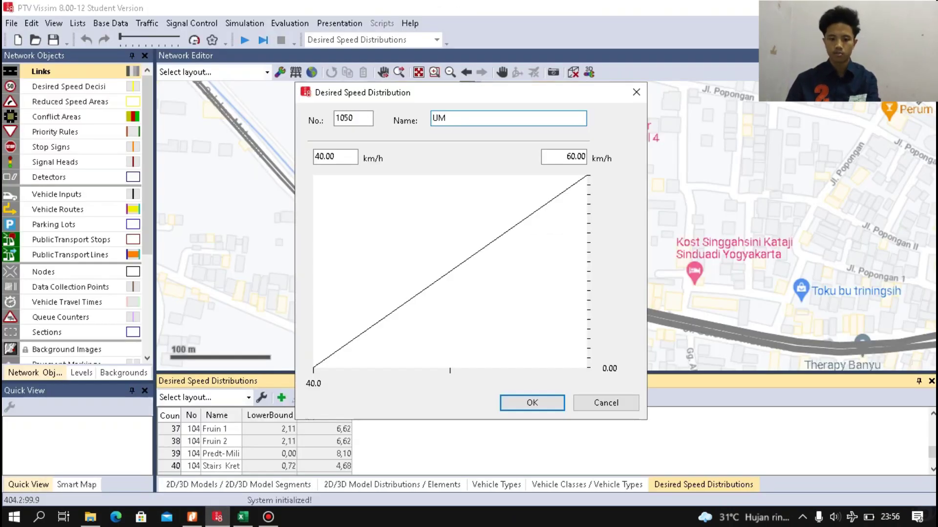
key("Tab")
type("8")
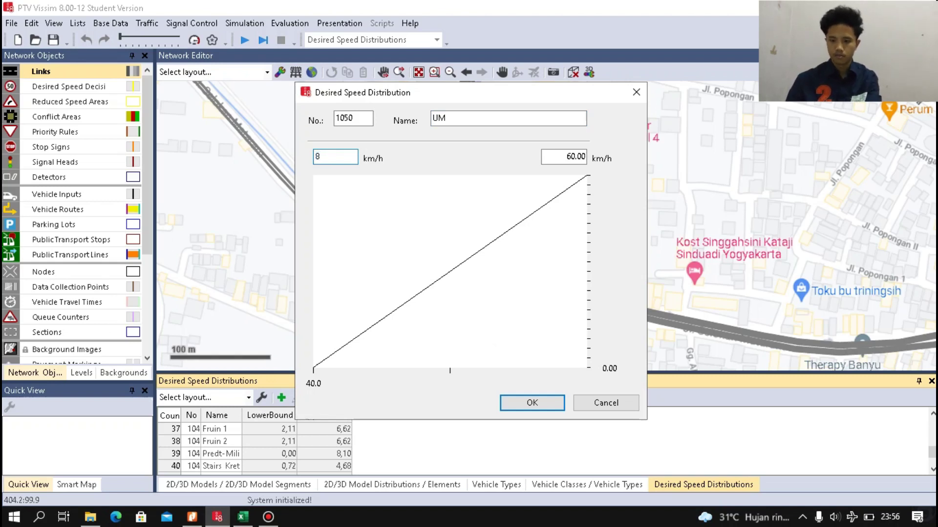
left_click(566, 156)
double_click(566, 156)
type("21")
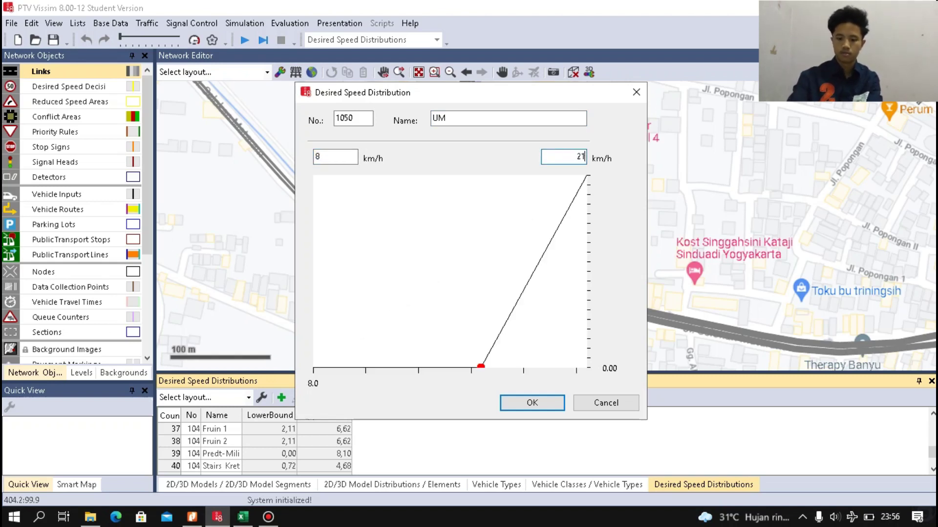
left_click(445, 118)
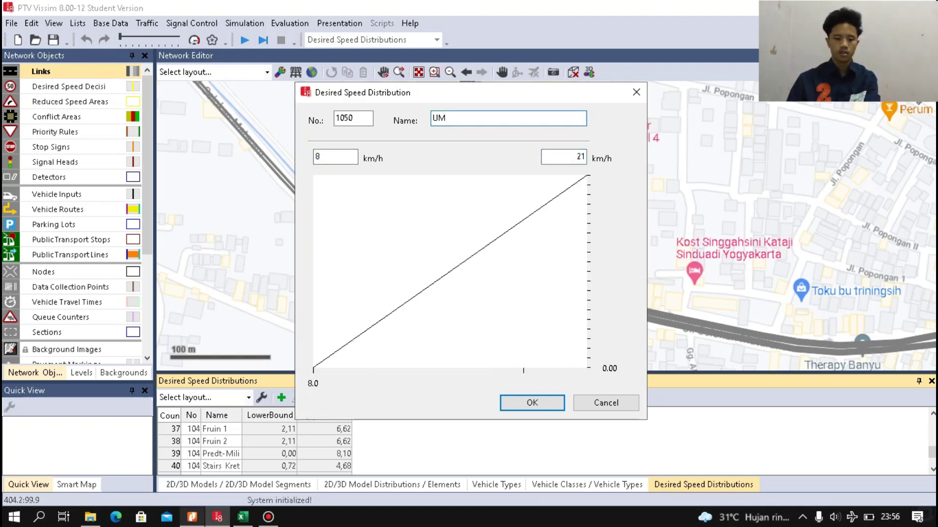
Shape the lower UM curve with points at about 10.0 km/h (0.30) and 14.2 km/h (0.55), following the PDF's Sepeda chart.
key("alt+Tab")
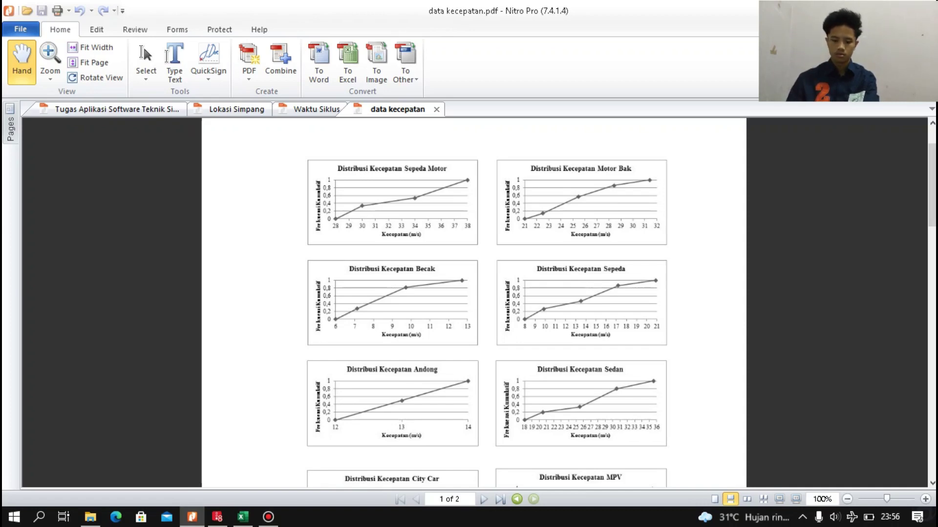
key("alt+Tab")
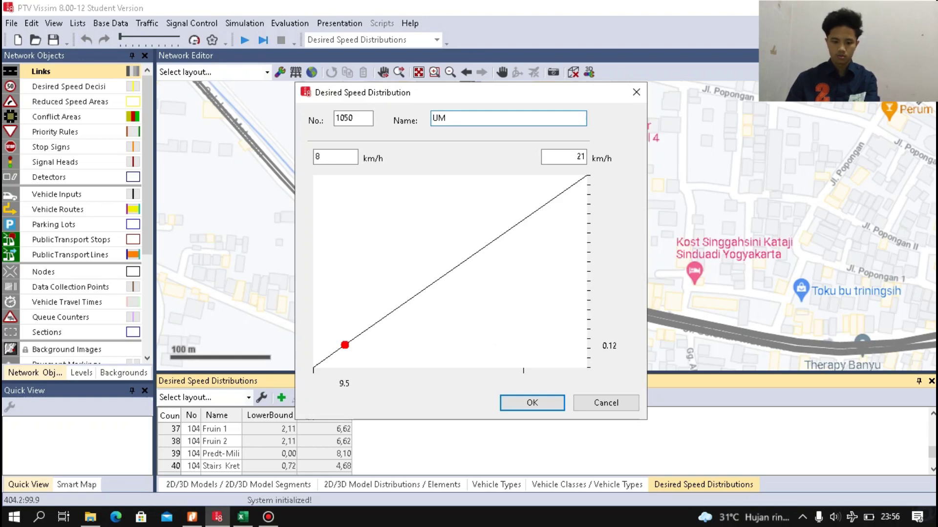
key("alt+Tab")
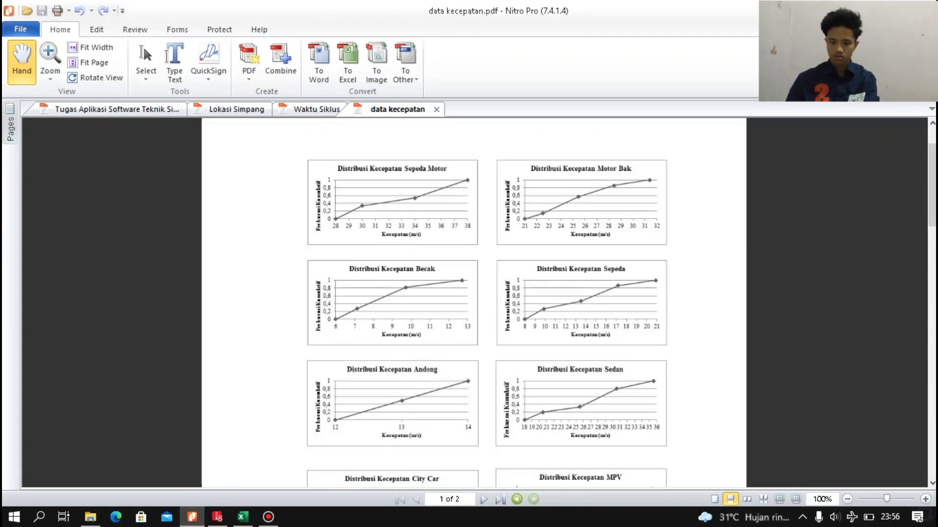
left_click(217, 517)
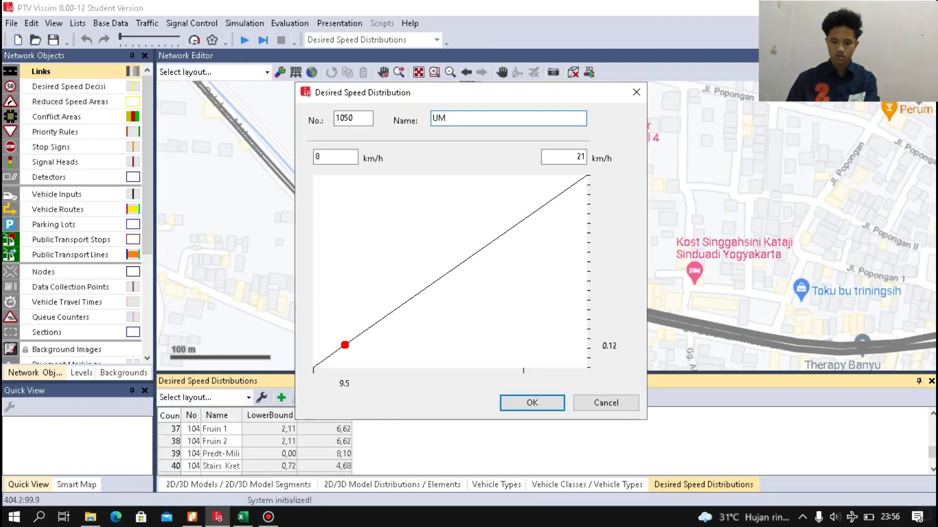
left_click_drag(344, 345, 355, 310)
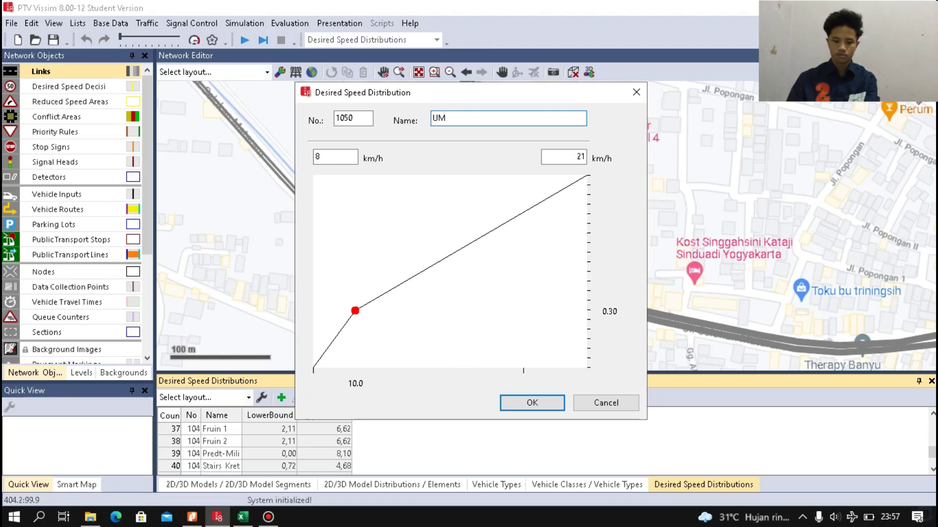
key("alt+Tab")
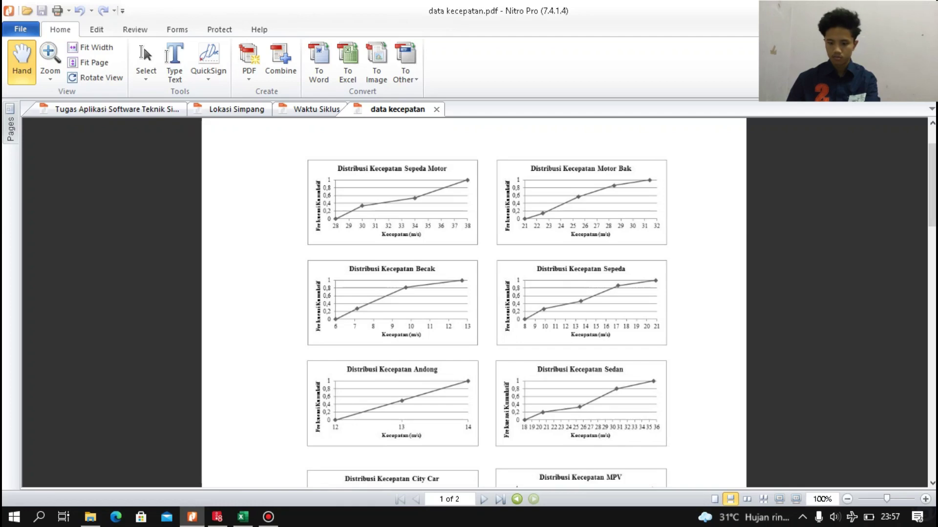
left_click(217, 517)
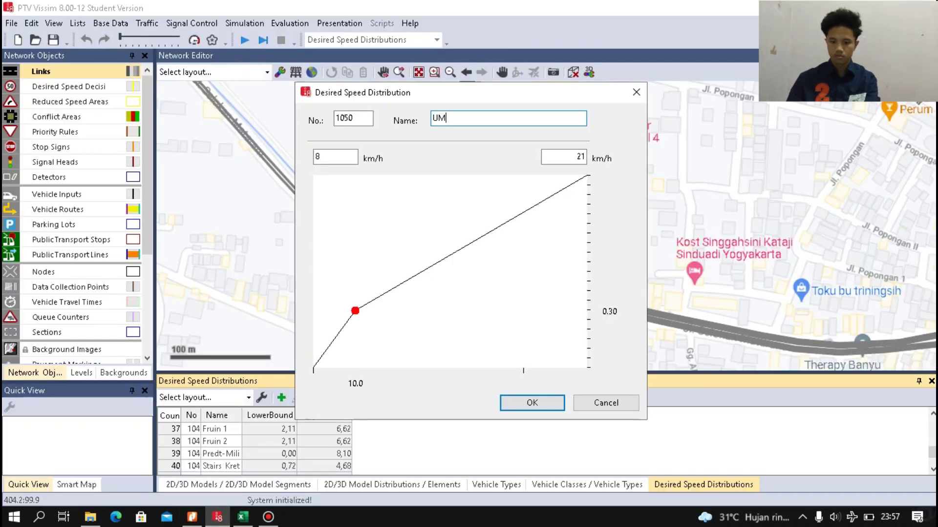
right_click(433, 265)
left_click_drag(433, 265, 442, 262)
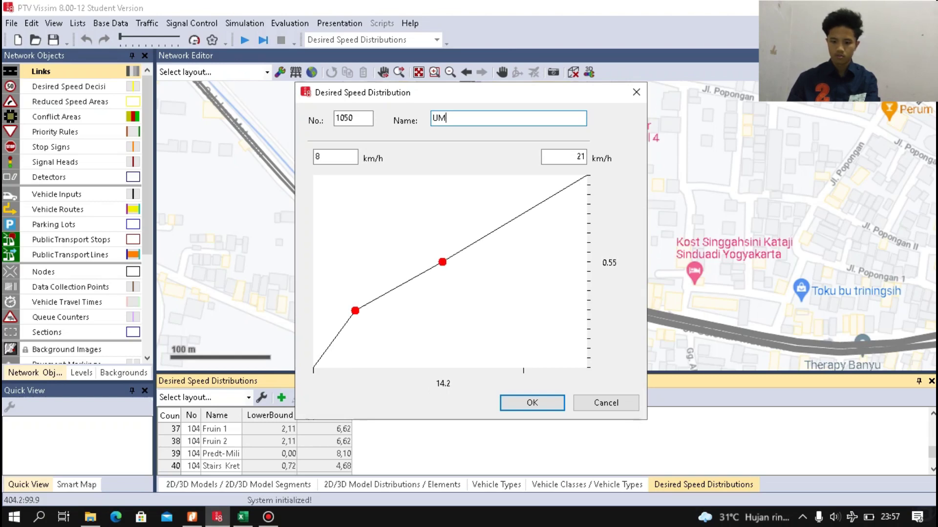
Add upper UM curve points at about 17 km/h (0.90) and 20.8 km/h (0.99) from the Sepeda chart, and save the distribution.
left_click(192, 517)
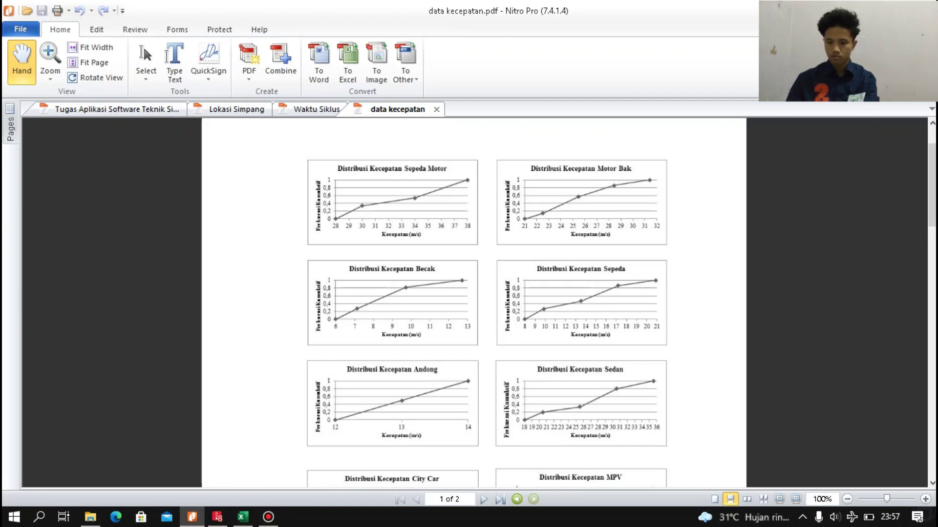
left_click(217, 517)
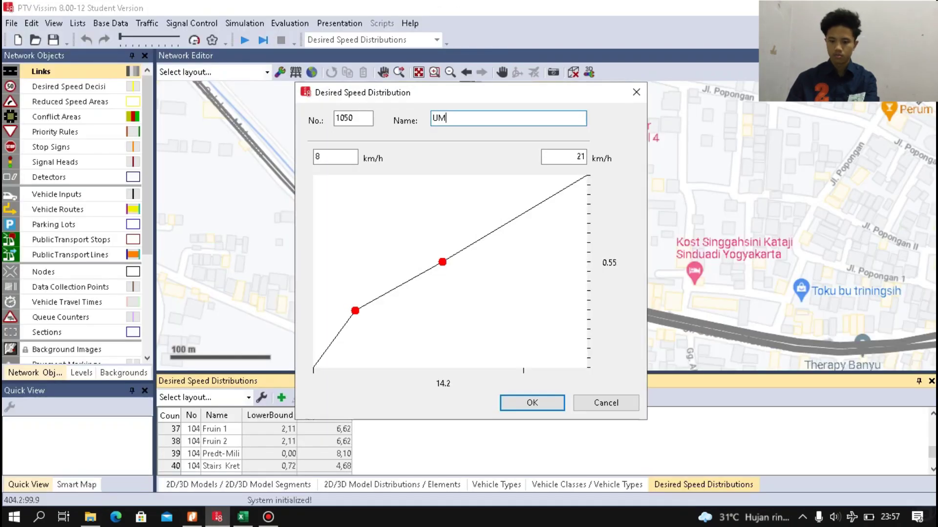
left_click(505, 224)
left_click_drag(505, 224, 506, 195)
left_click(582, 177)
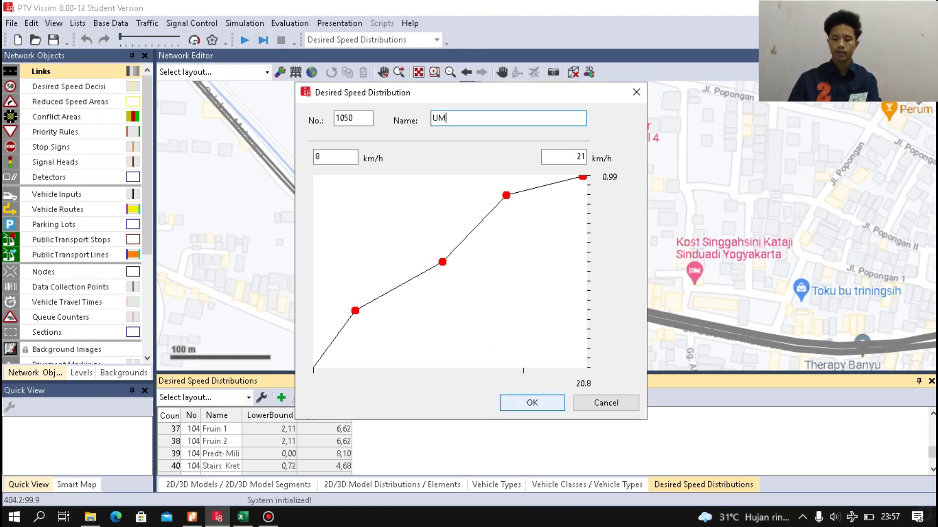
left_click(531, 403)
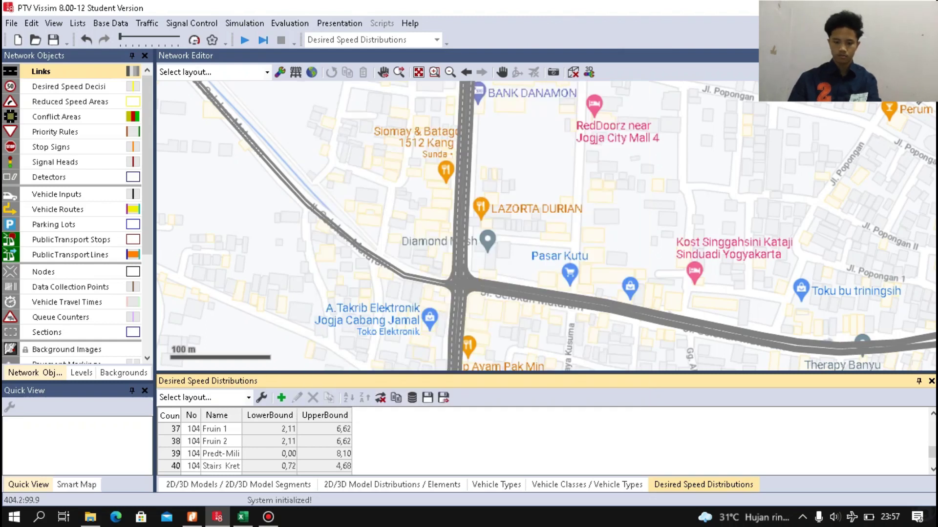
Check the new entries in the desired speed distributions list and open the vehicle compositions list.
scroll(254, 447, "down", 2)
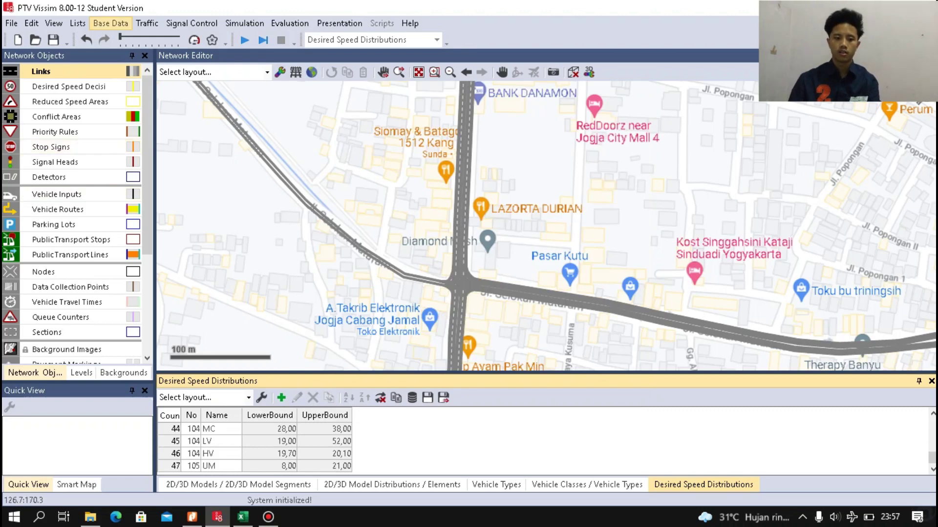
left_click(146, 23)
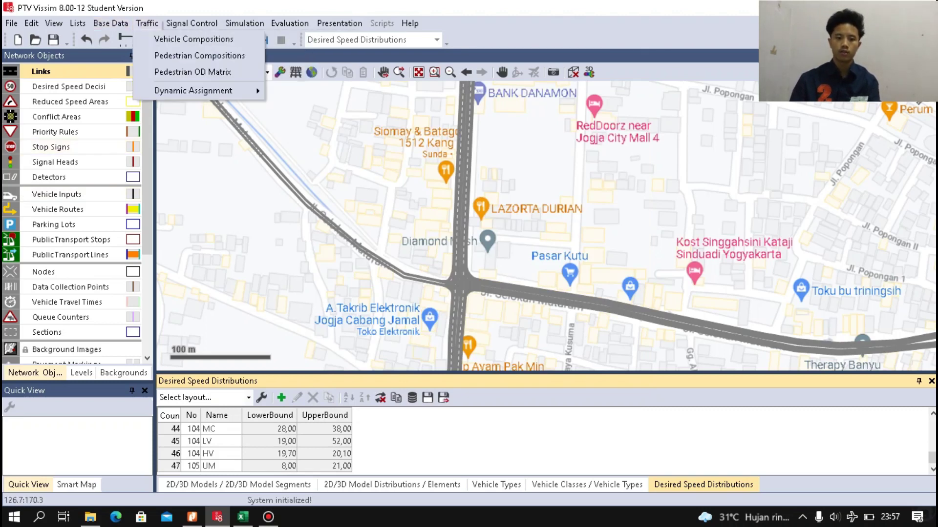
left_click(193, 39)
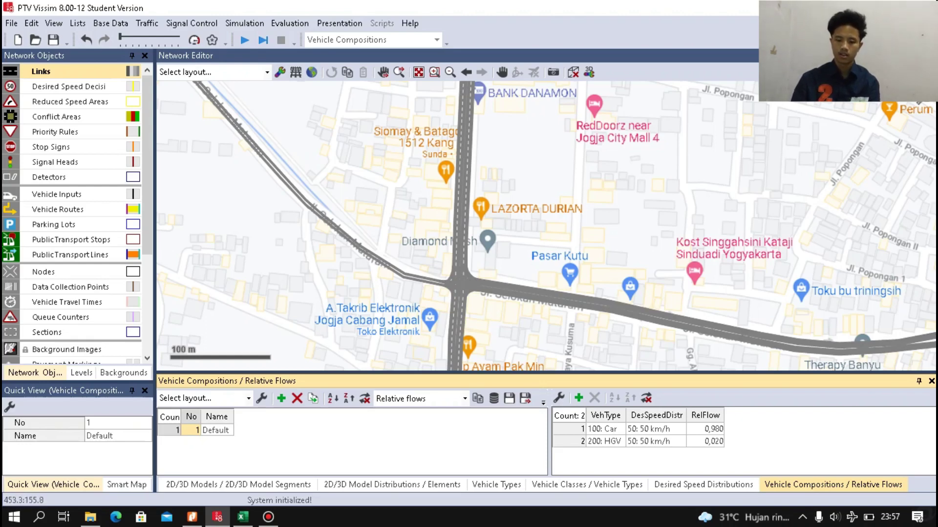
left_click(281, 398)
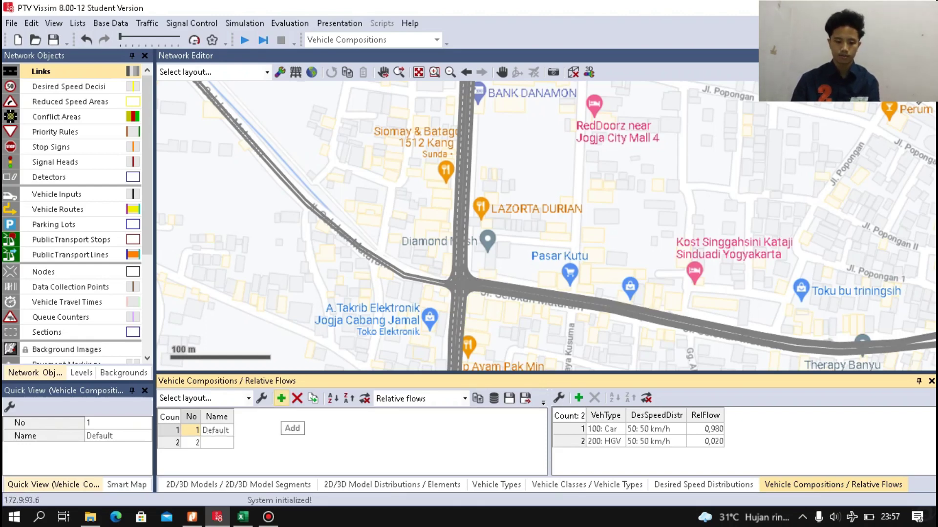
left_click(341, 332)
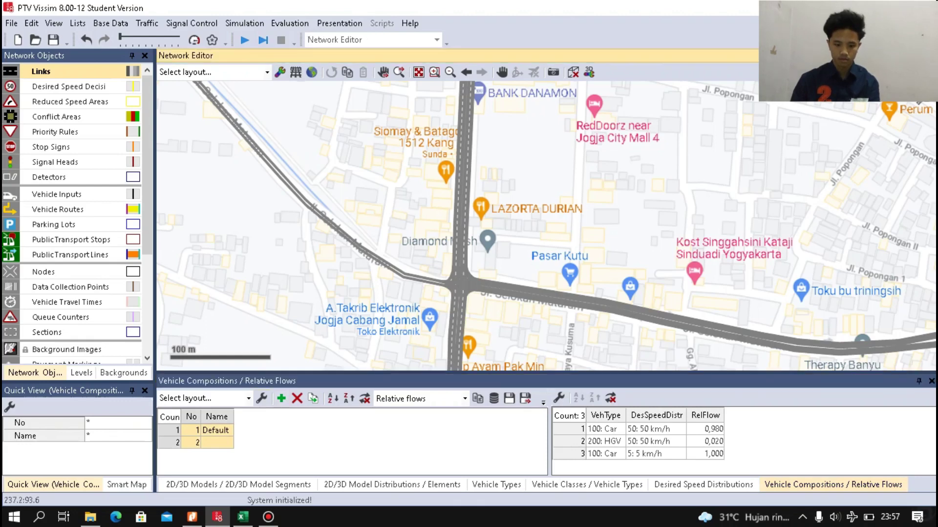
left_click(219, 443)
right_click(218, 443)
left_click(254, 333)
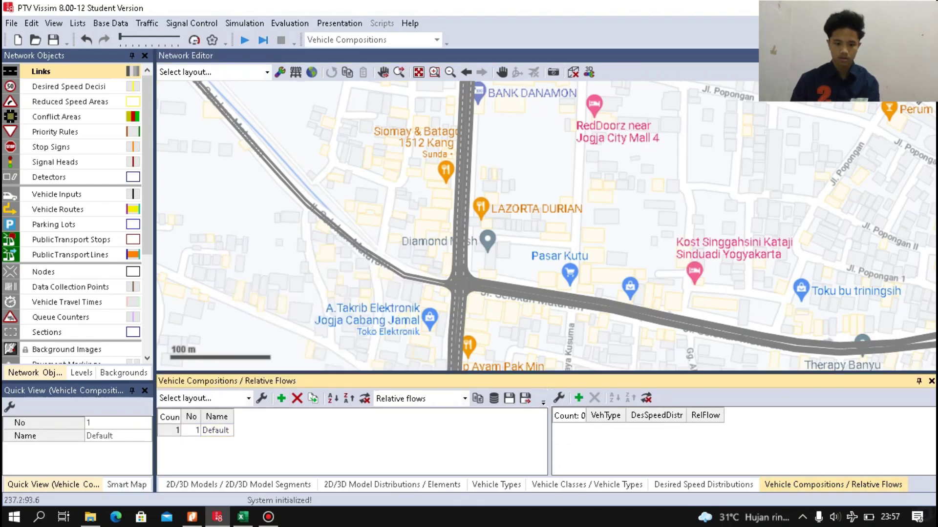
Rename the Default vehicle composition to UTARA.
left_click(216, 430)
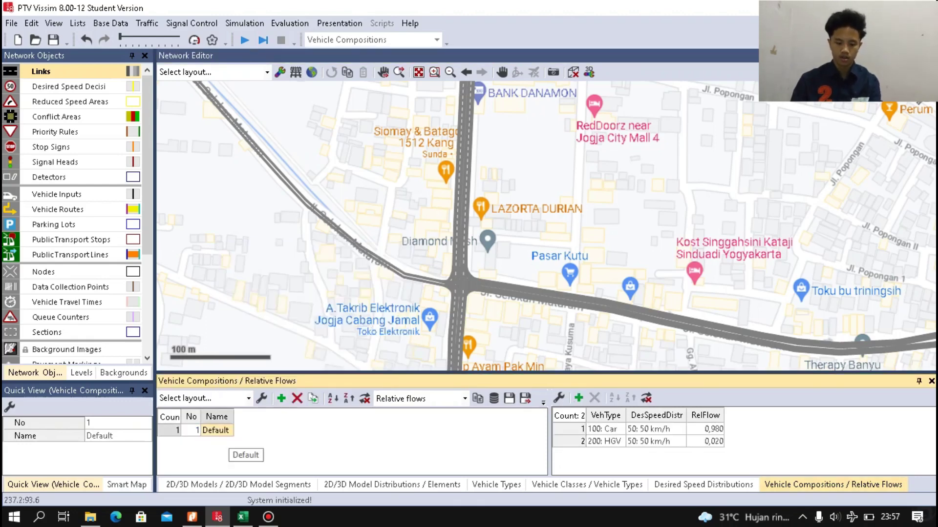
type("UTARA")
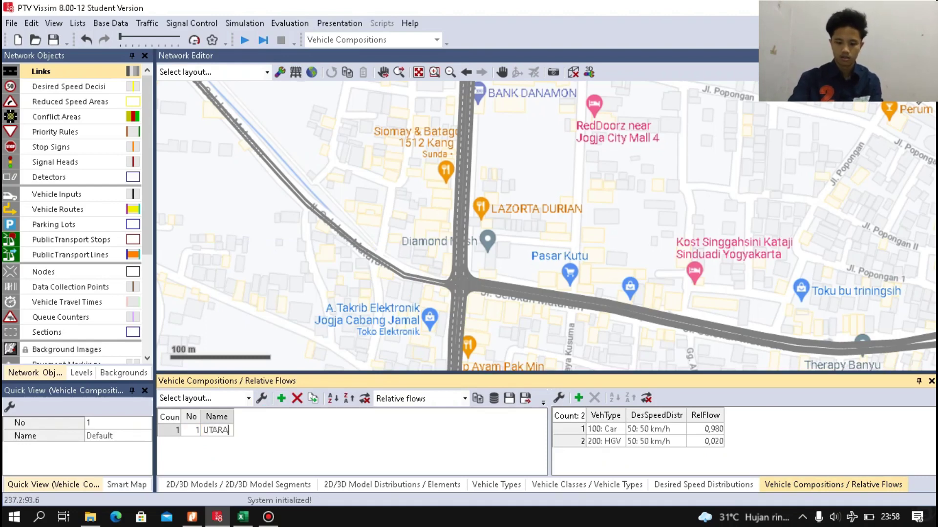
key("Return")
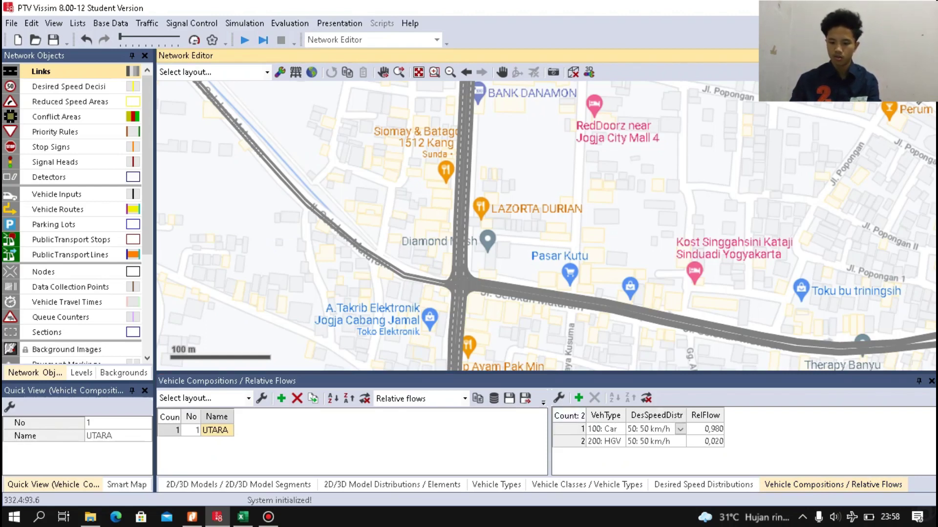
Assign the desired speed distribution 1049: HV to the 100: Car relative flow of the UTARA composition.
left_click(619, 429)
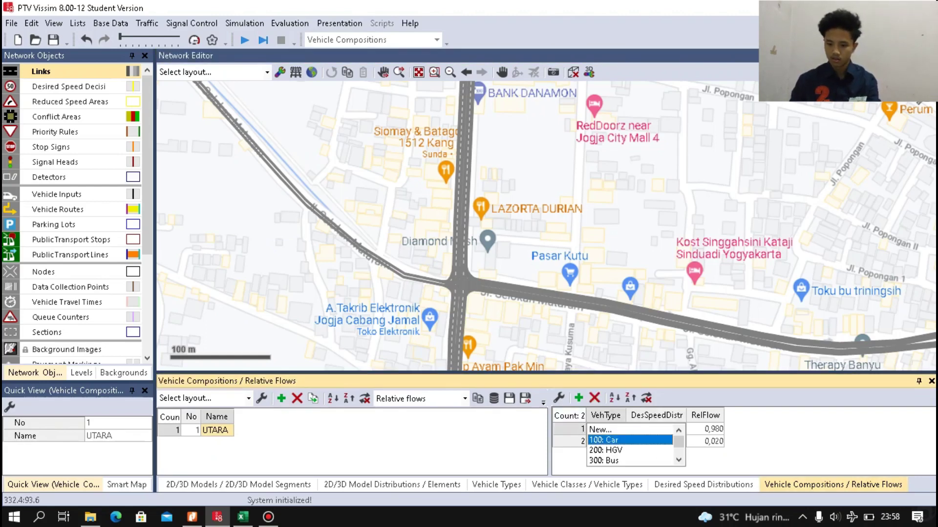
left_click(627, 440)
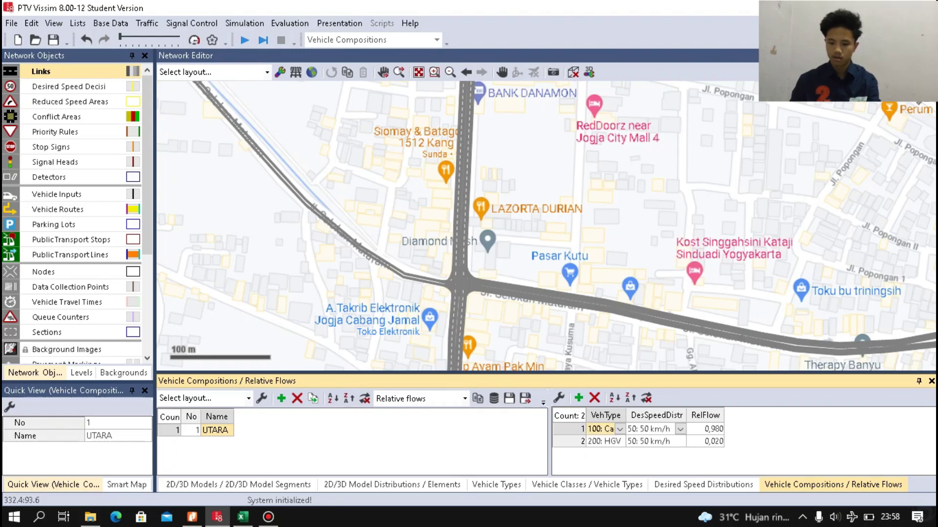
left_click(679, 429)
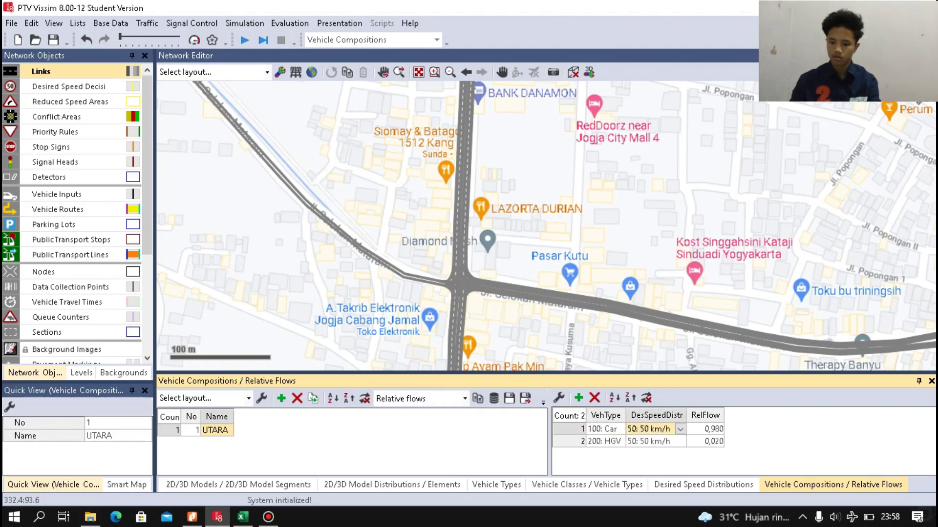
left_click(679, 429)
scroll(680, 431, "down", 6)
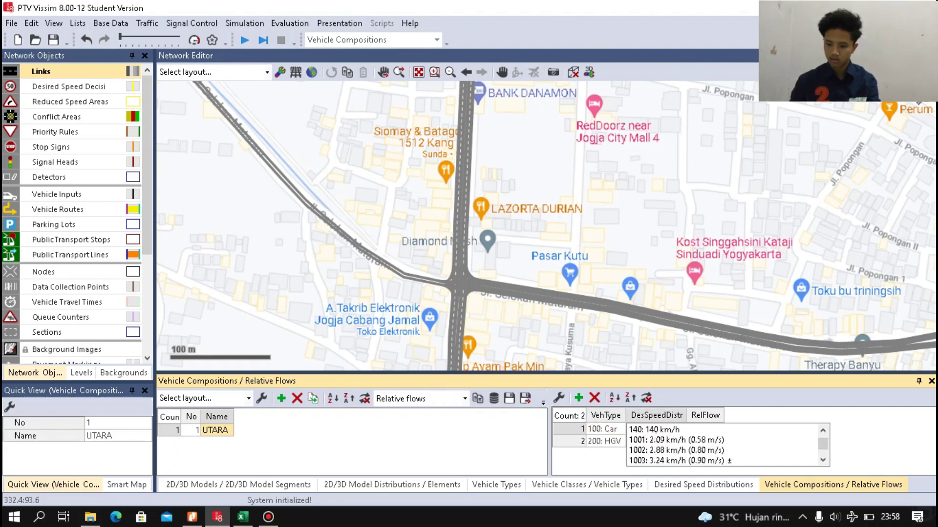
scroll(679, 430, "up", 8)
scroll(679, 431, "down", 5)
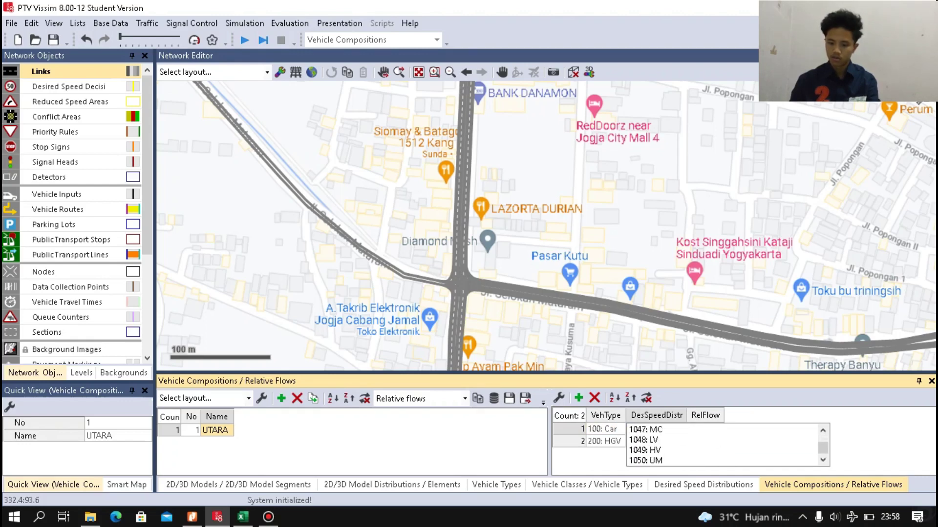
left_click(644, 450)
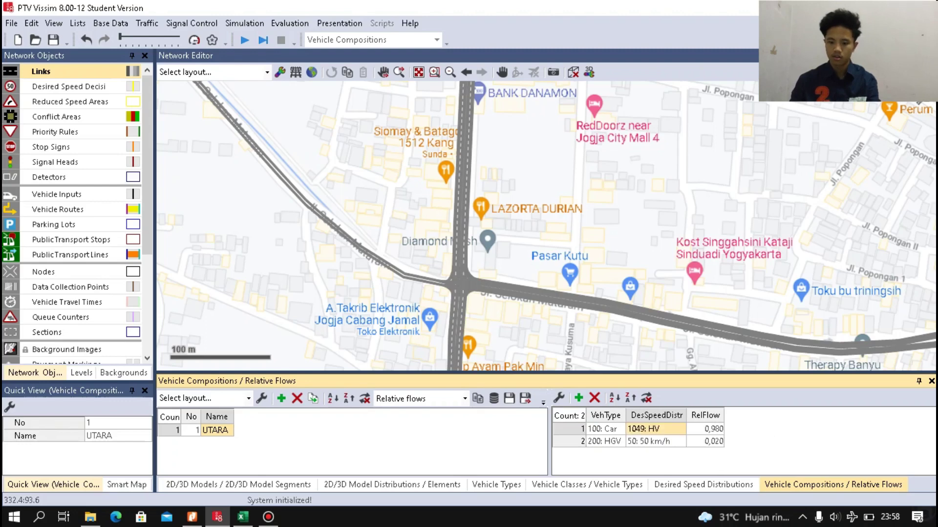
Change the vehicle type of the 200: HGV relative flow in the UTARA composition to 300: Bus.
left_click(619, 441)
left_click(619, 441)
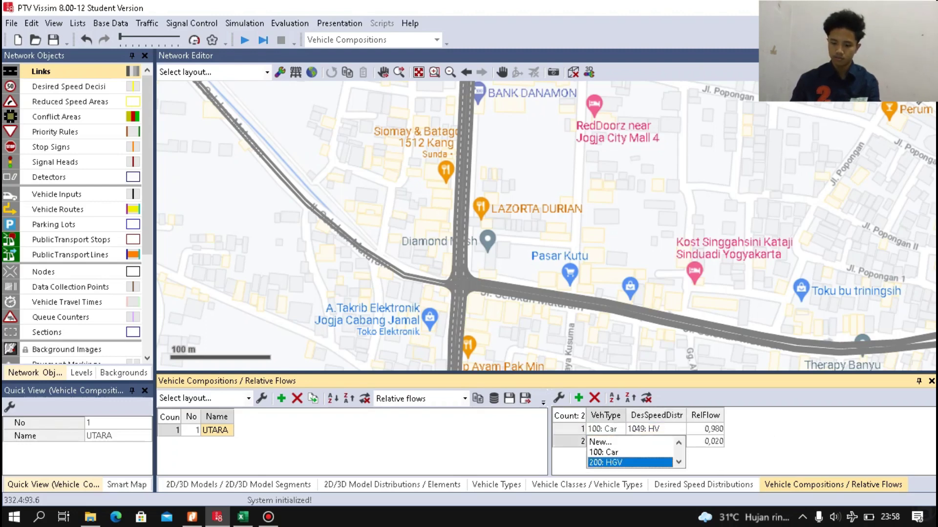
scroll(630, 453, "down", 2)
scroll(630, 452, "up", 2)
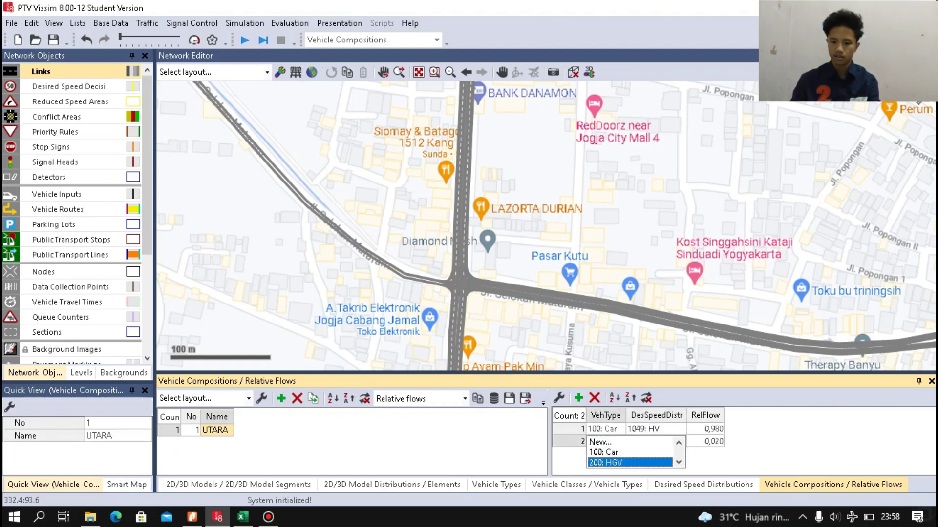
scroll(632, 452, "down", 3)
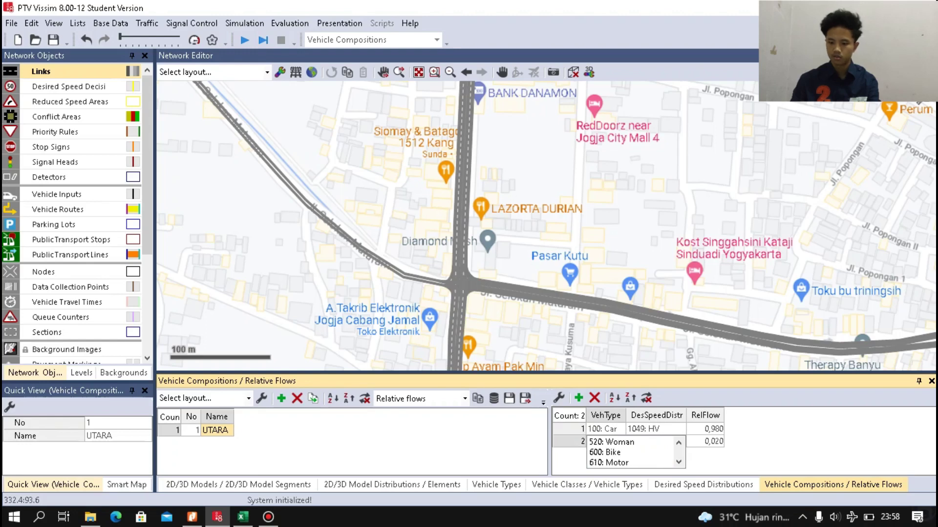
scroll(633, 452, "up", 2)
left_click(633, 452)
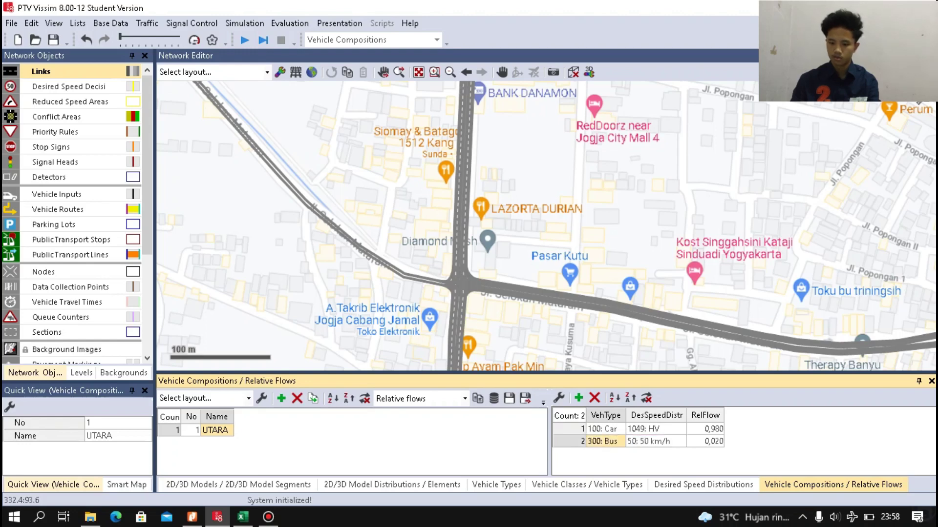
left_click(650, 441)
left_click(680, 442)
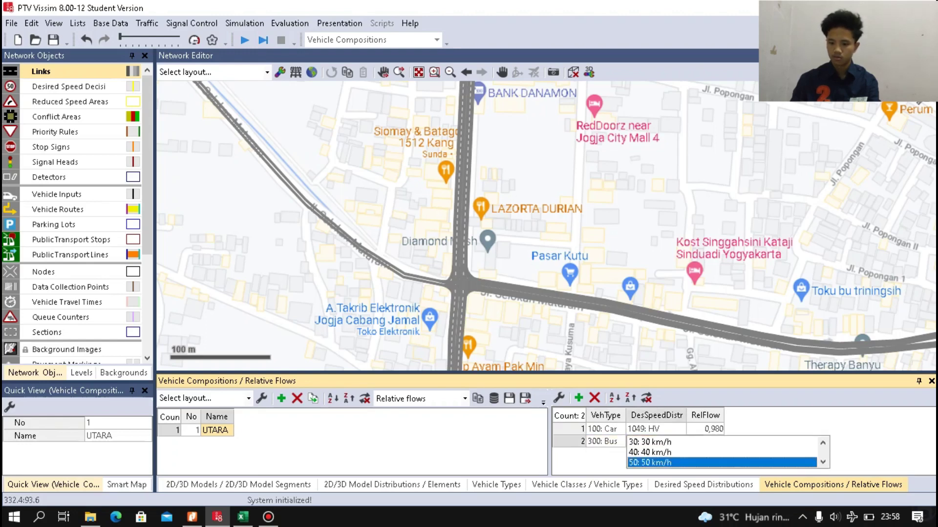
scroll(723, 452, "down", 4)
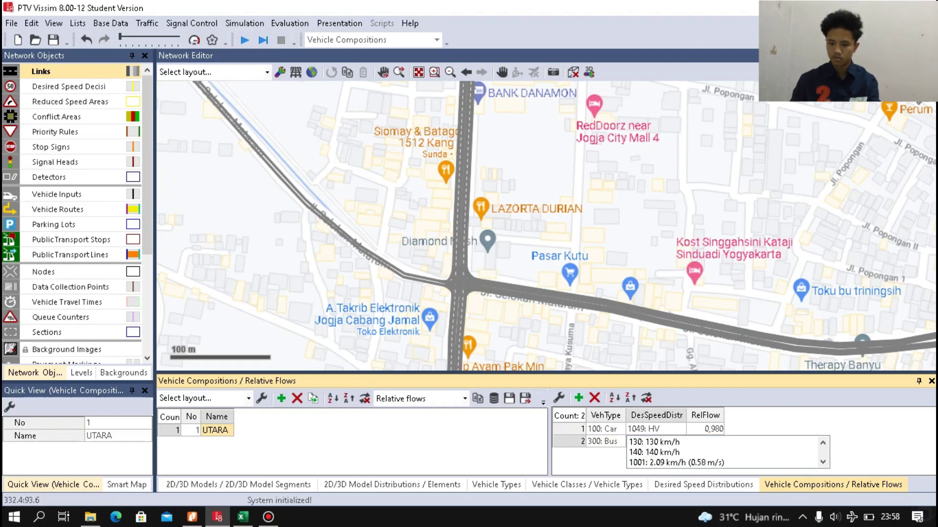
Assign the desired speed distribution 1048: LV to the 100: Car relative flow.
left_click(652, 429)
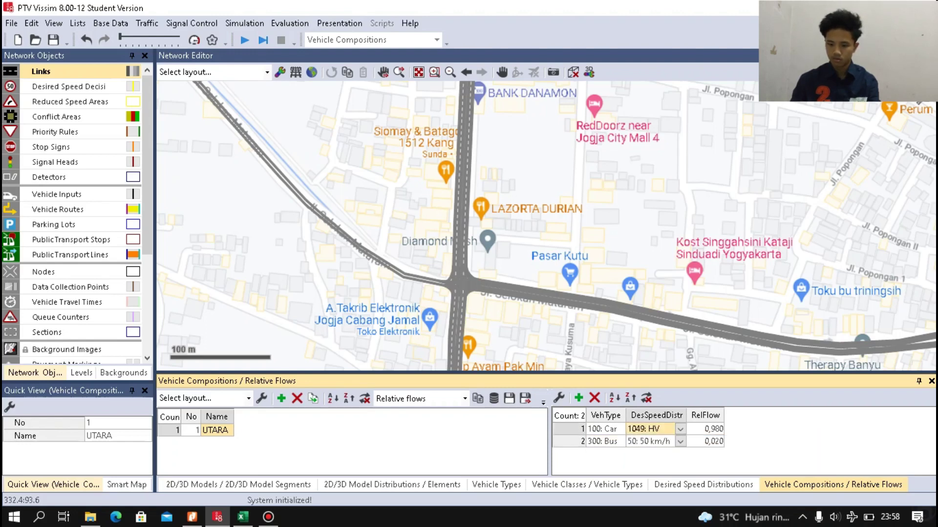
left_click(679, 429)
left_click(652, 440)
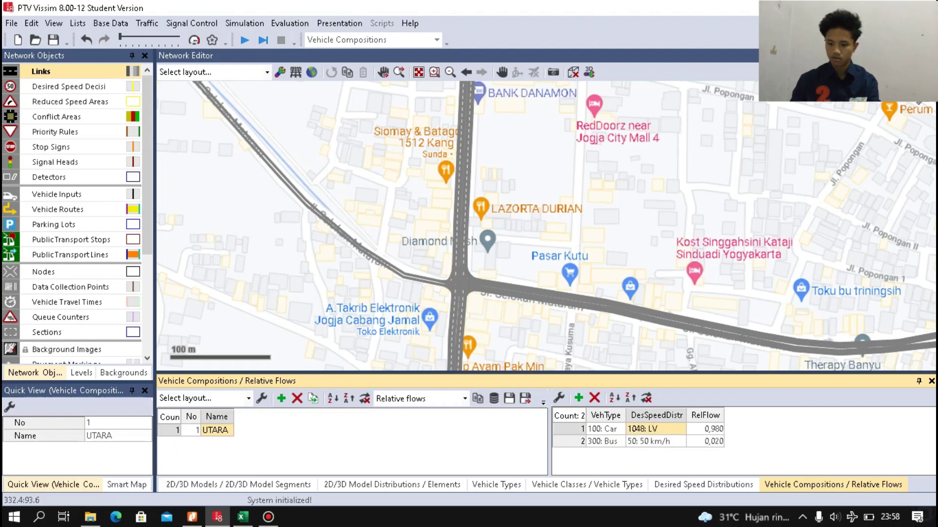
Assign the desired speed distribution 1049: HV to the 300: Bus relative flow.
left_click(657, 441)
left_click(680, 441)
scroll(723, 452, "down", 5)
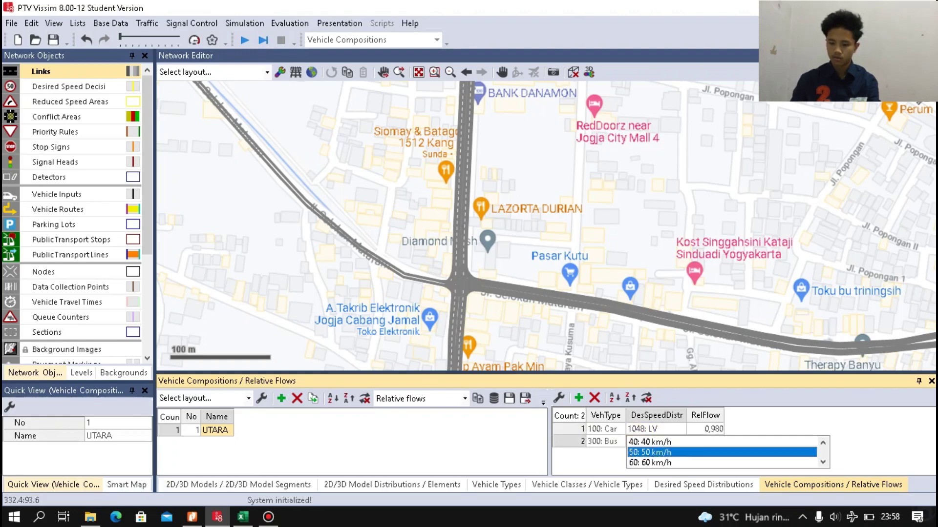
scroll(722, 452, "down", 5)
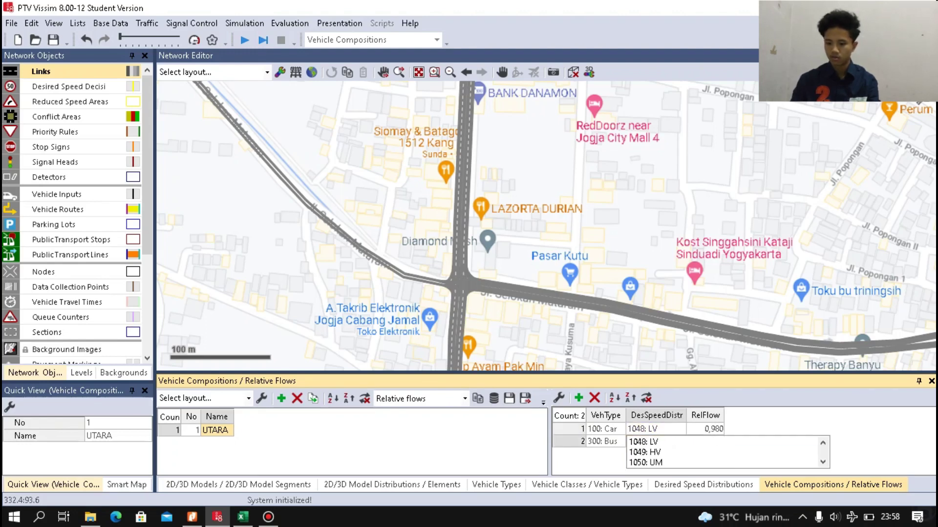
left_click(654, 452)
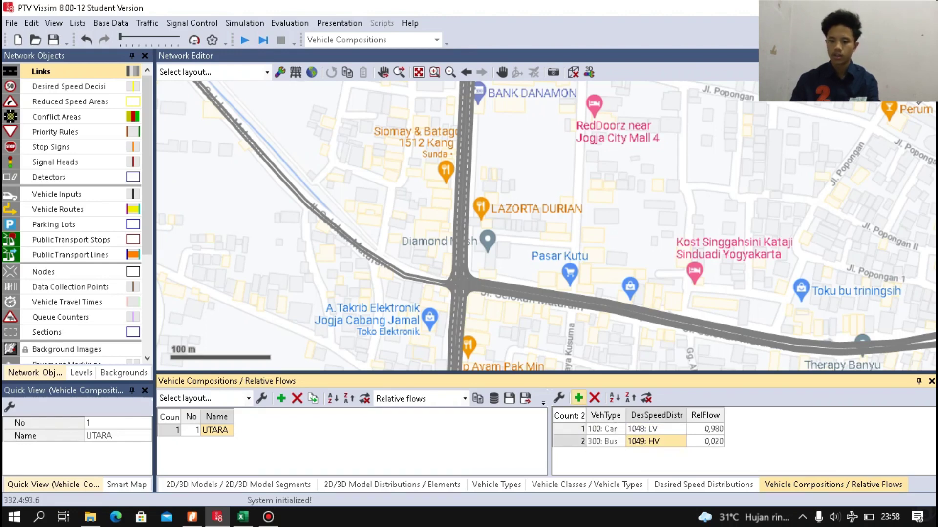
Add a third relative flow to the UTARA composition with vehicle type 600: Bike.
left_click(578, 398)
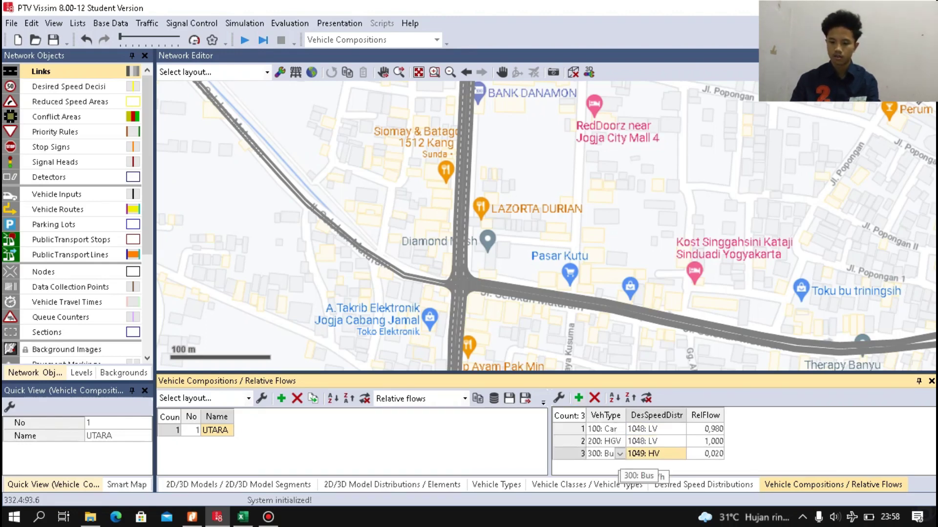
left_click(611, 441)
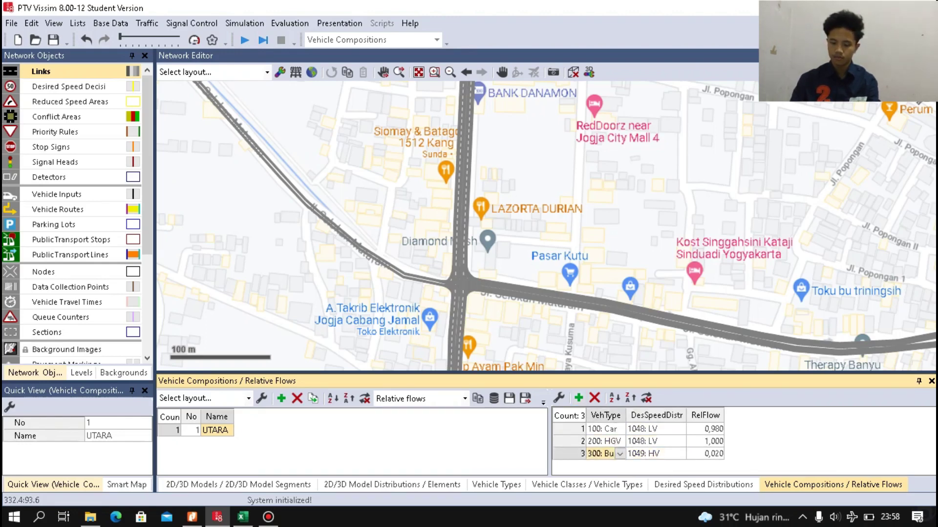
left_click(619, 442)
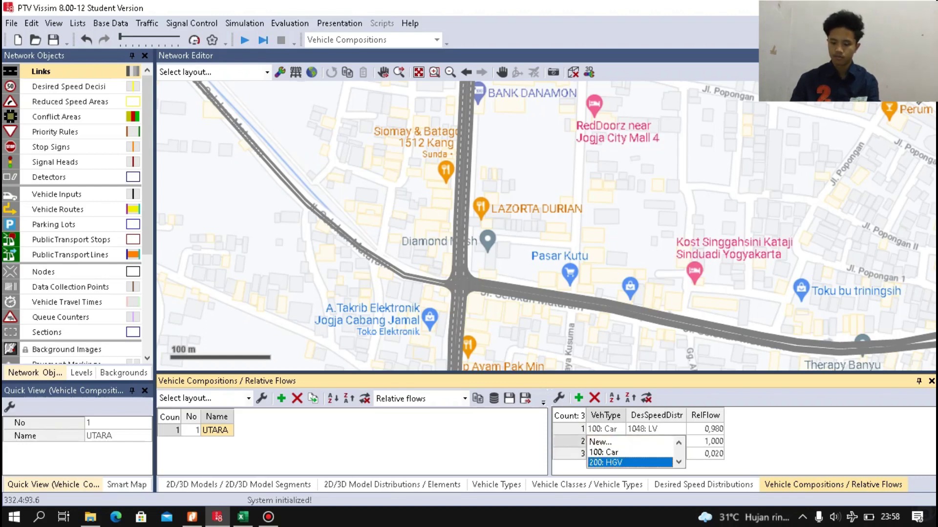
scroll(633, 452, "down", 2)
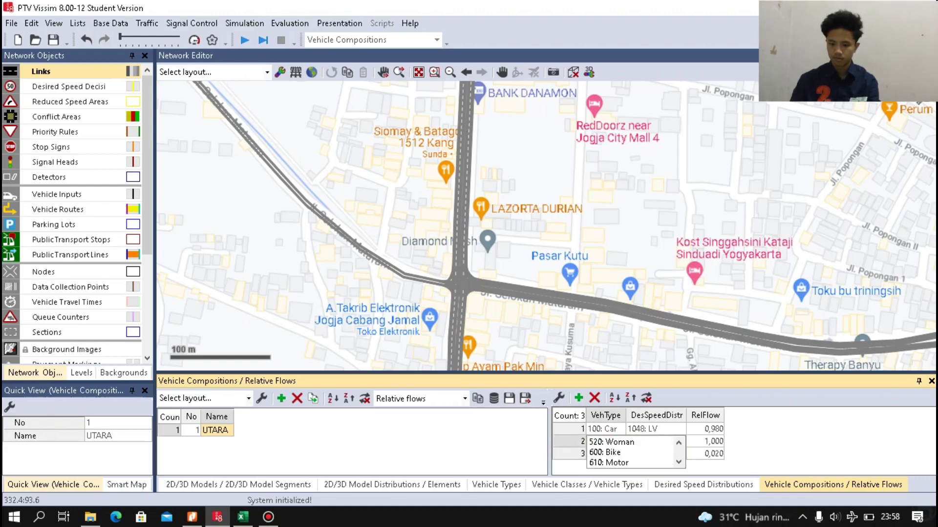
scroll(632, 452, "up", 2)
scroll(632, 452, "down", 2)
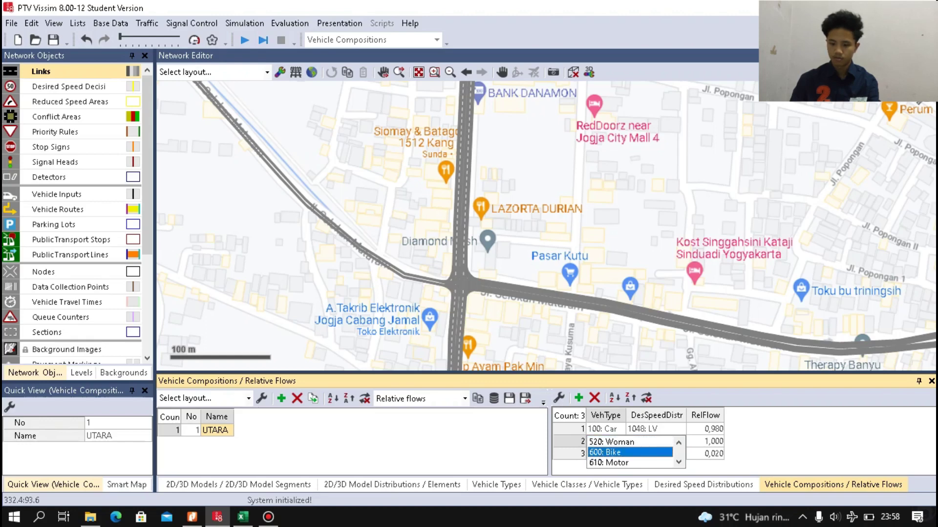
left_click(633, 452)
Assign the desired speed distribution 1047: MC to the 600: Bike relative flow.
left_click(677, 455)
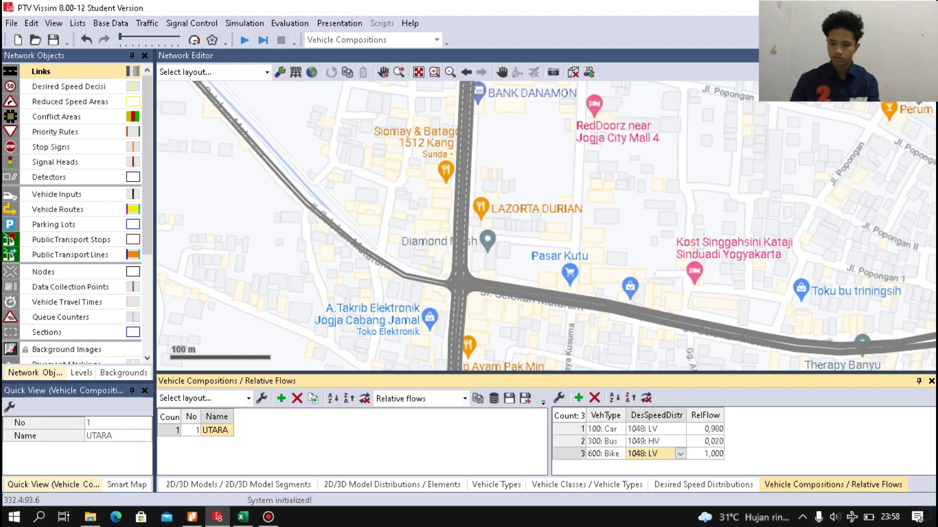
left_click(681, 454)
scroll(723, 437, "up", 2)
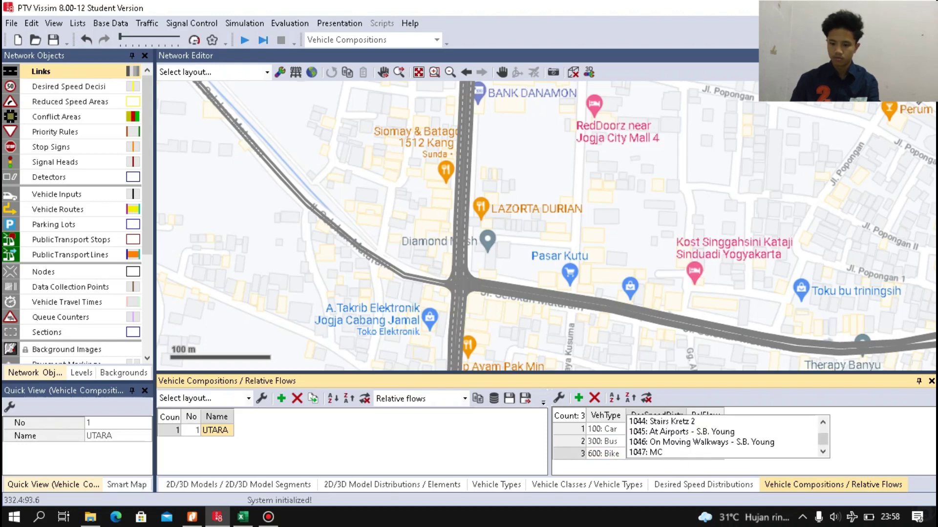
left_click(646, 453)
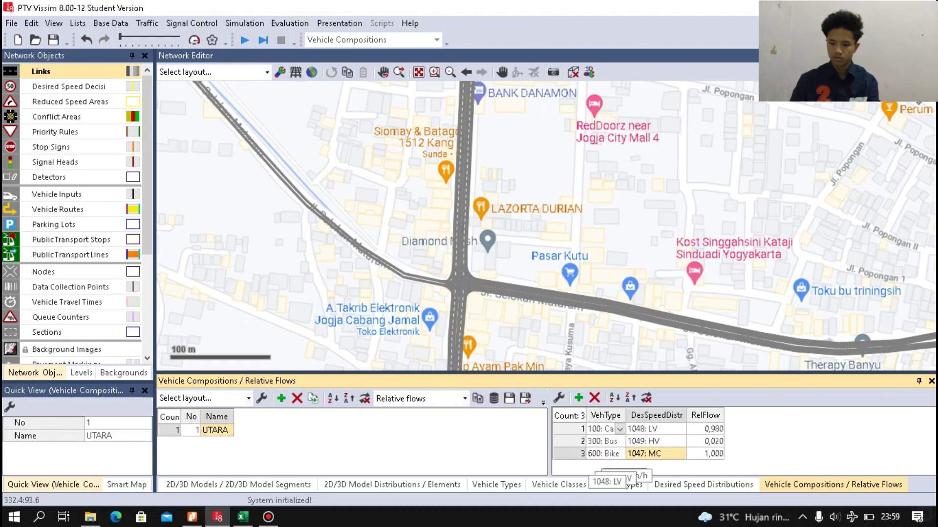
Add a fourth relative flow to the UTARA composition and change the existing 600: Bike flow's vehicle type to 610: Motor.
left_click(578, 398)
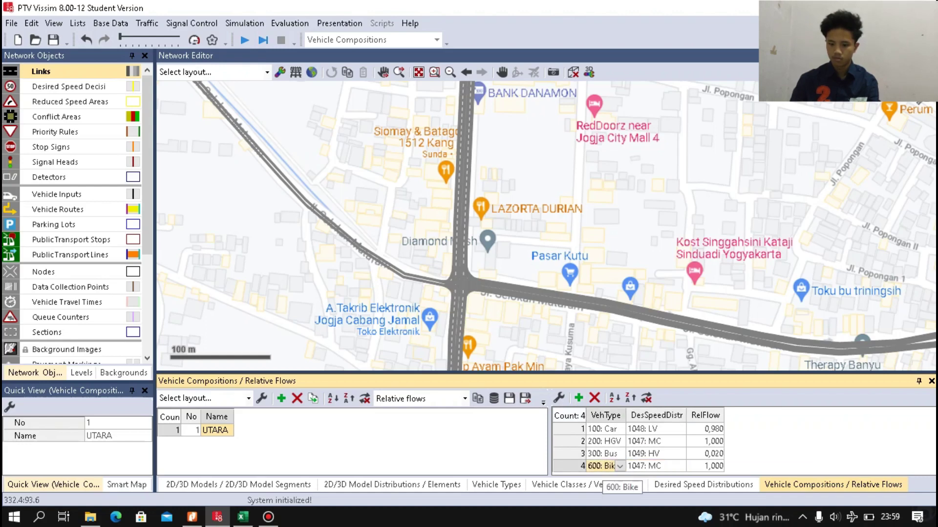
left_click(605, 466)
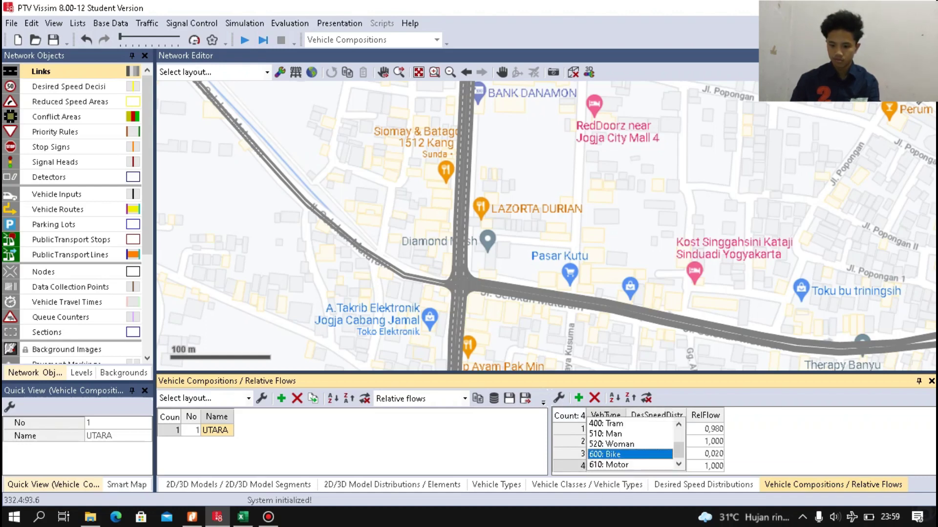
left_click(608, 464)
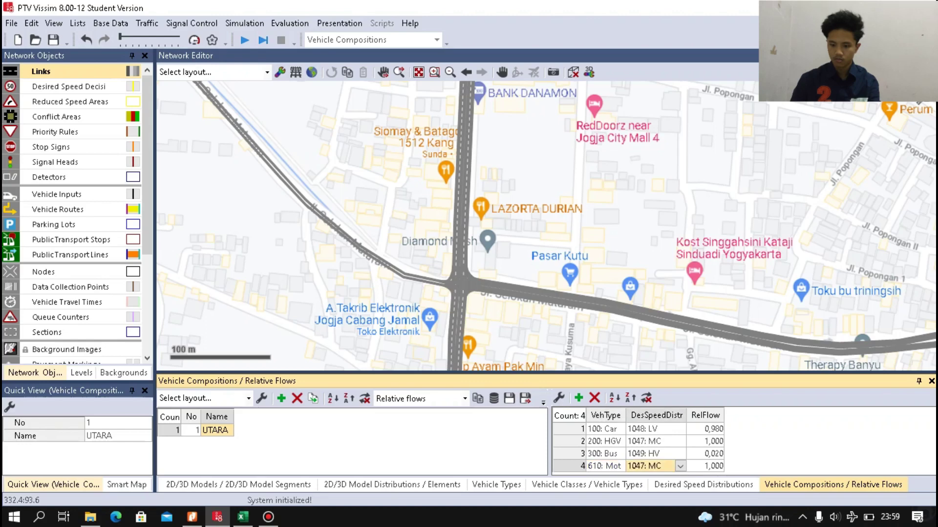
left_click(680, 466)
left_click(680, 466)
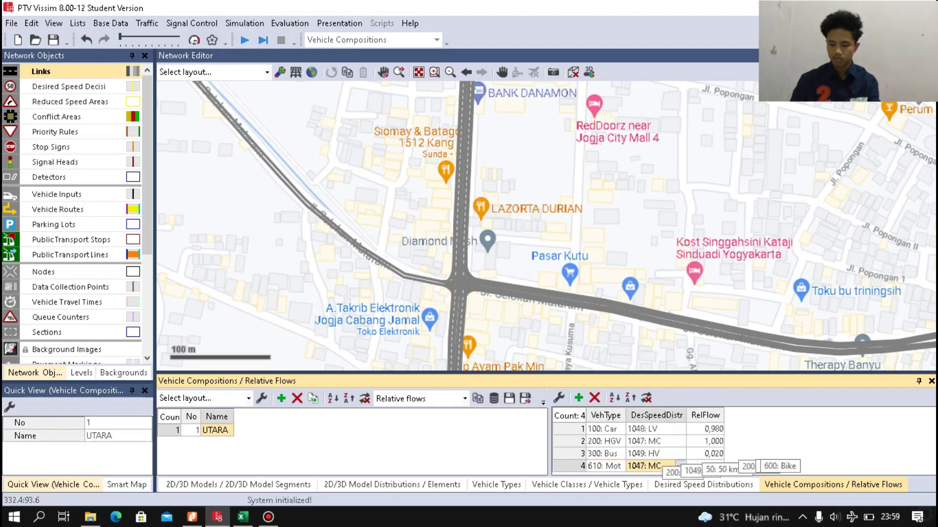
Change the vehicle type of the newly added 200: HGV relative flow to 600: Bike.
left_click(606, 441)
left_click(620, 441)
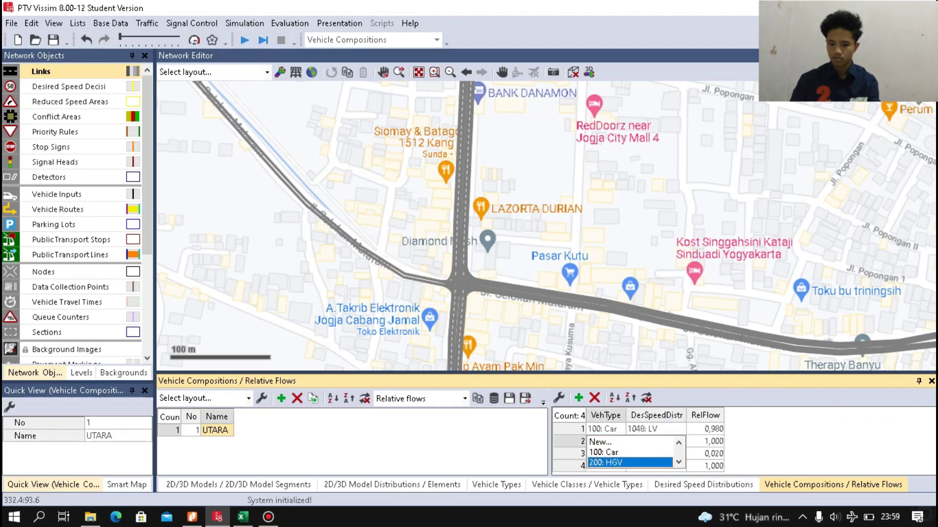
scroll(632, 452, "down", 2)
scroll(632, 452, "up", 3)
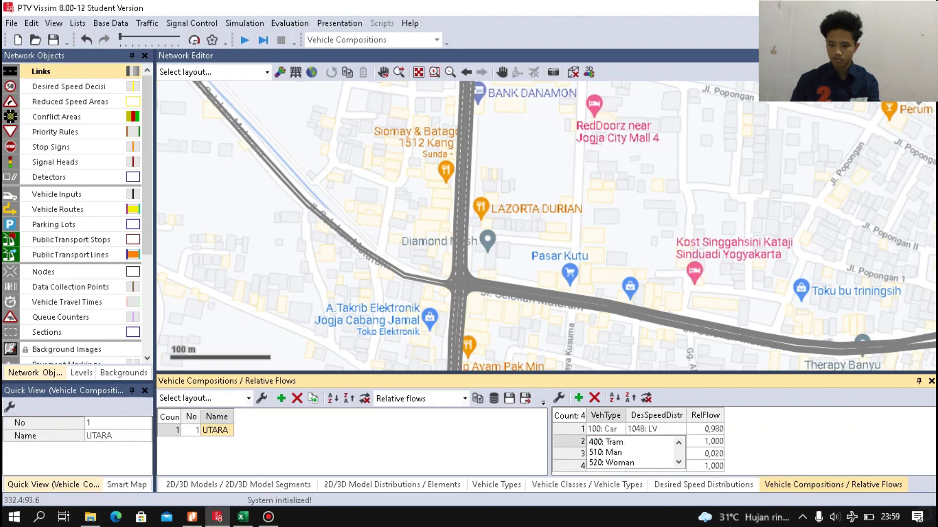
scroll(633, 453, "down", 3)
left_click(632, 452)
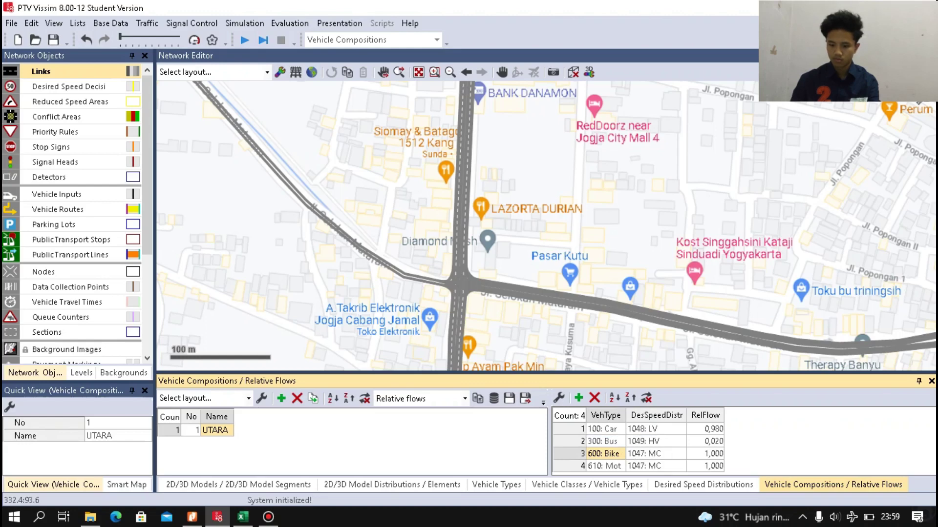
Assign the desired speed distribution 1050: UM to the 600: Bike relative flow.
left_click(680, 453)
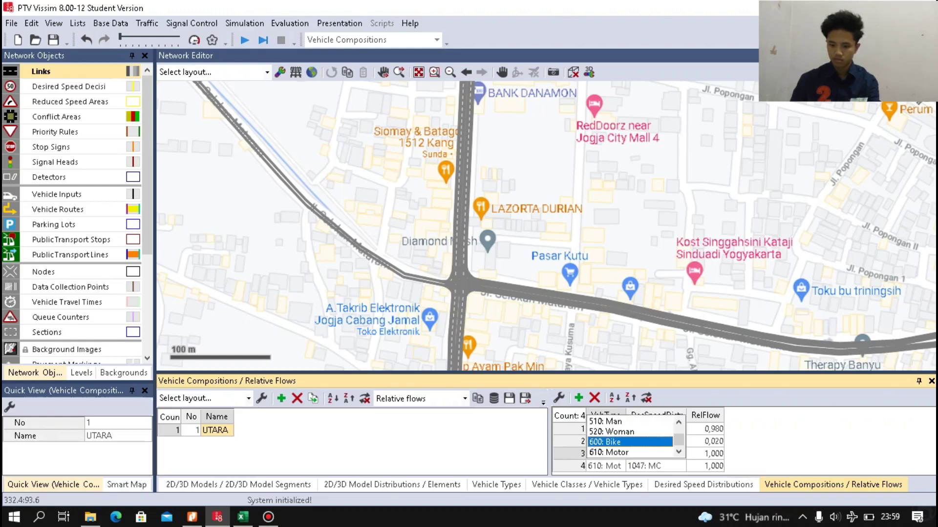
left_click(630, 442)
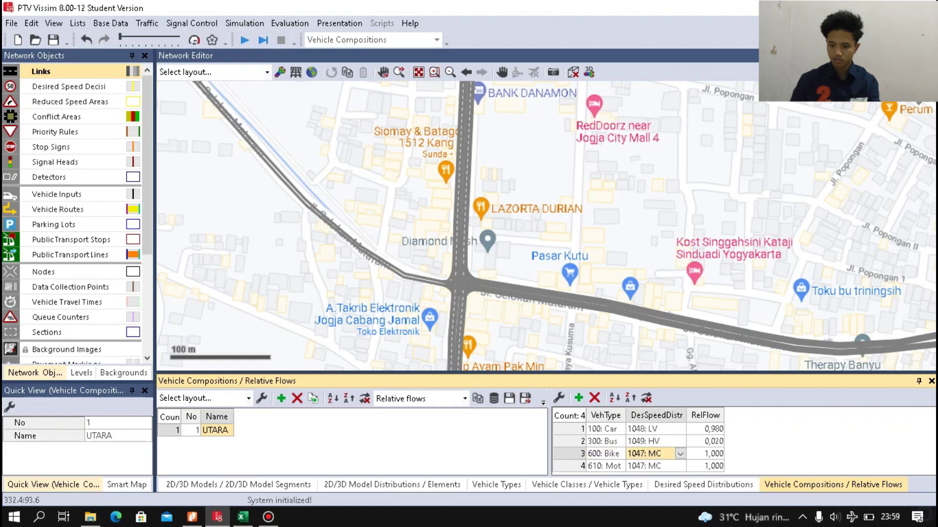
left_click(654, 453)
scroll(723, 437, "down", 1)
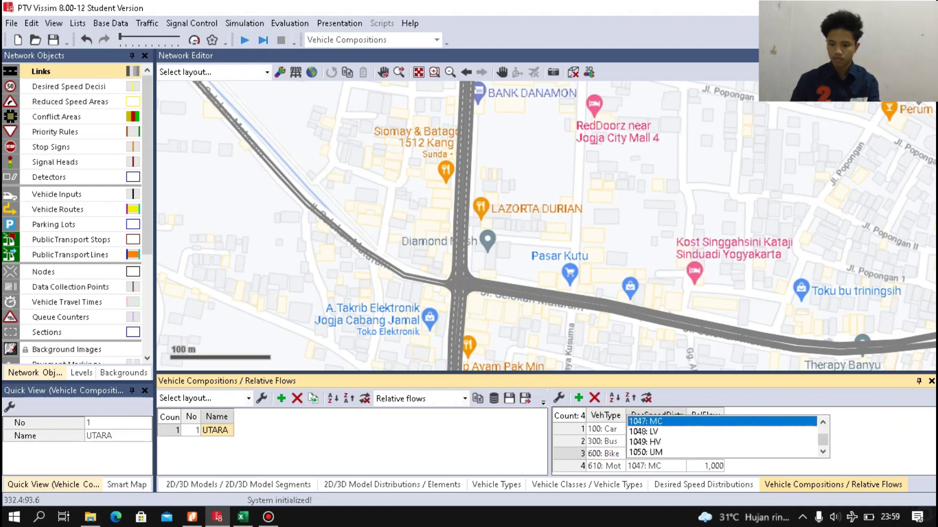
left_click(646, 453)
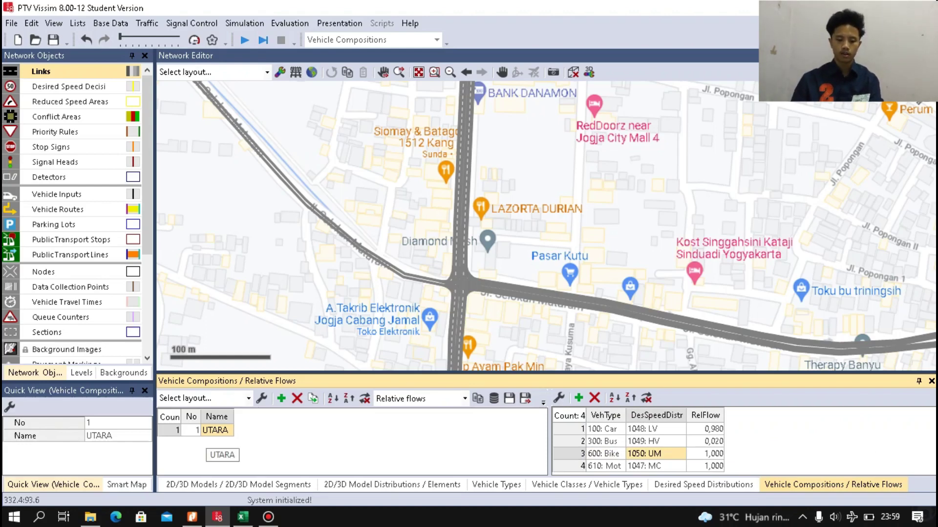
Duplicate the UTARA vehicle composition three times.
double_click(208, 431)
key("Escape")
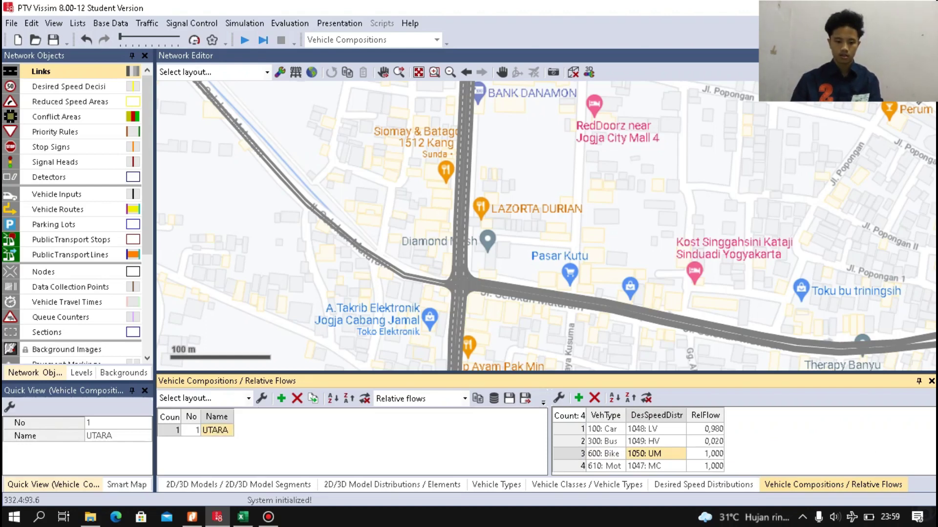
left_click(191, 431)
left_click(215, 430)
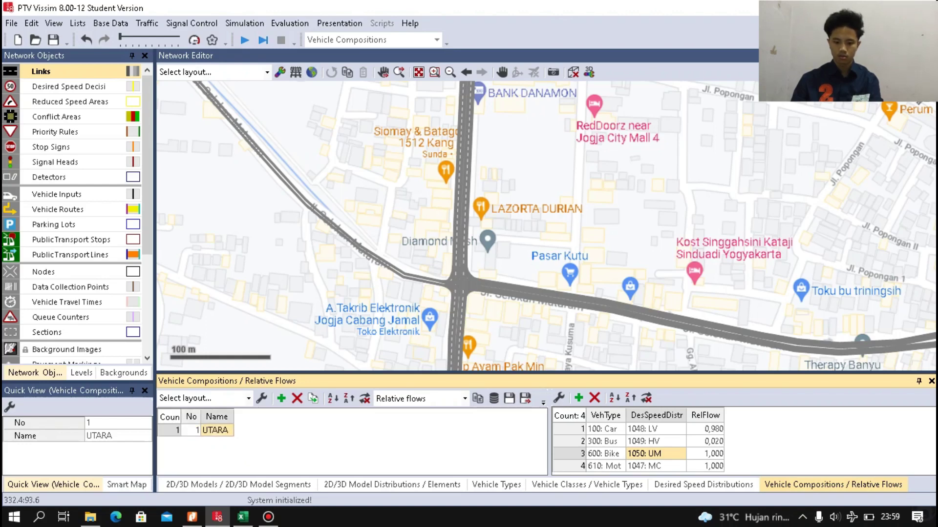
left_click(313, 399)
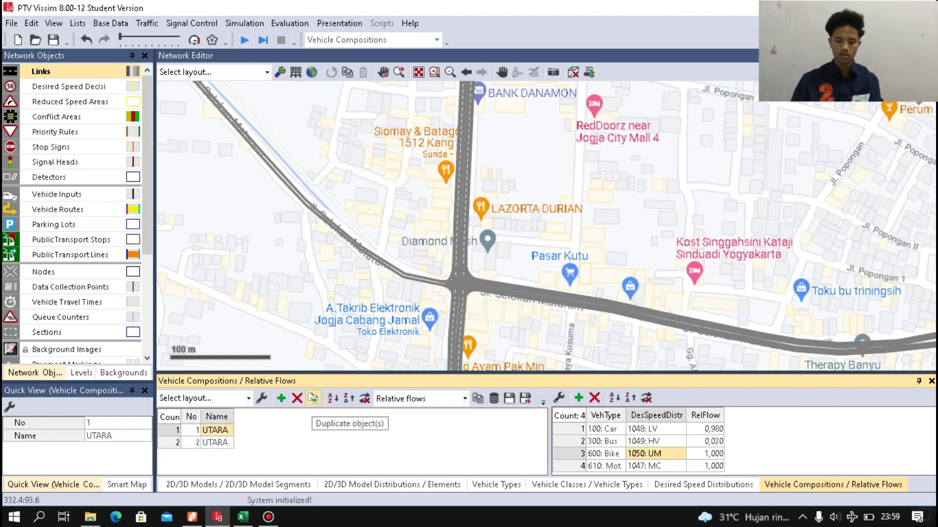
left_click(313, 399)
left_click(313, 399)
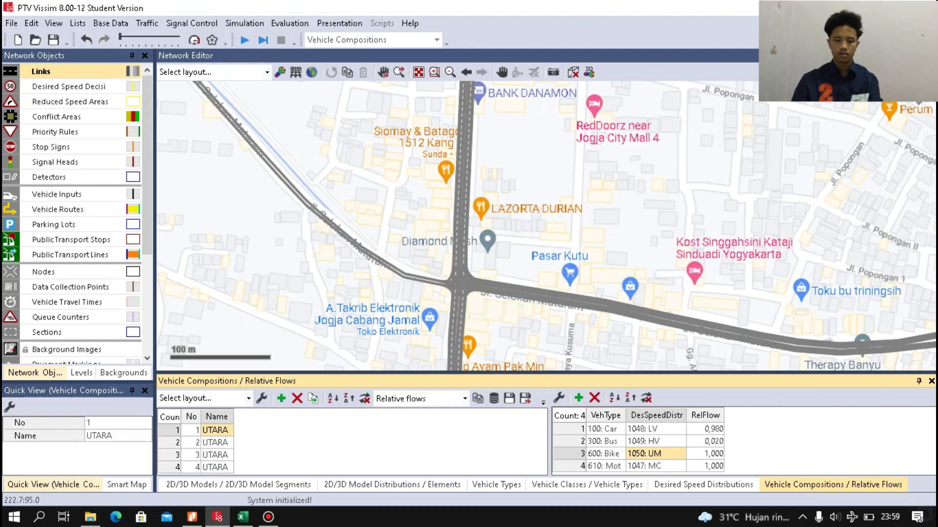
Name the second vehicle composition SELATAN, the third BARAT and the fourth UTARA.
double_click(216, 443)
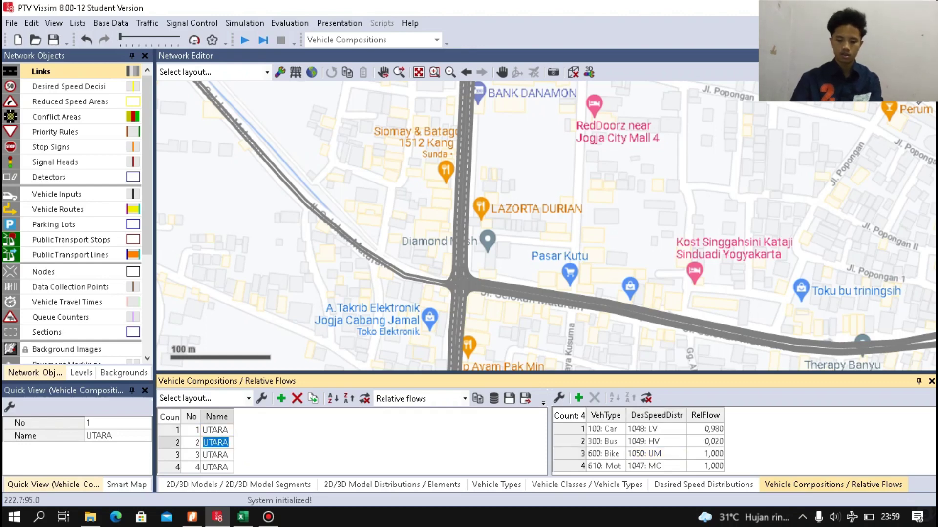
type("SELATAN")
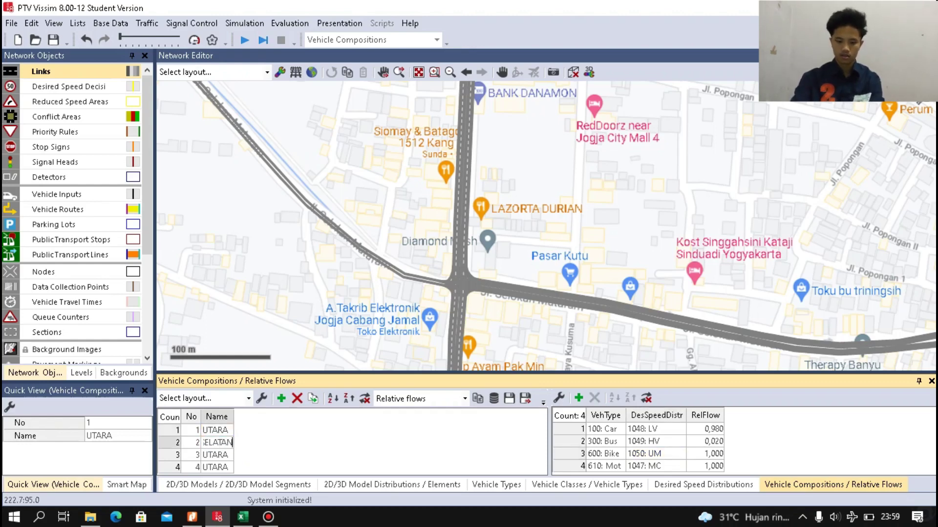
key("Return")
key("Down")
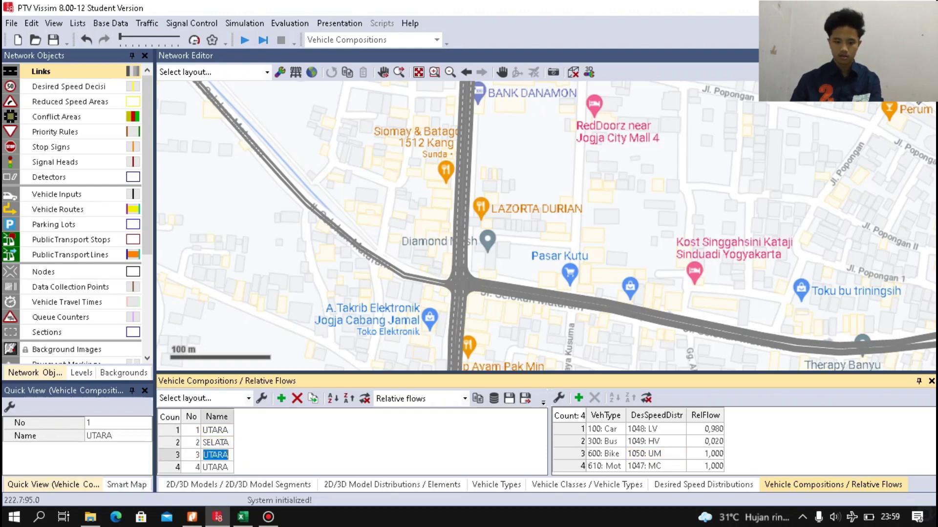
type("BARAT")
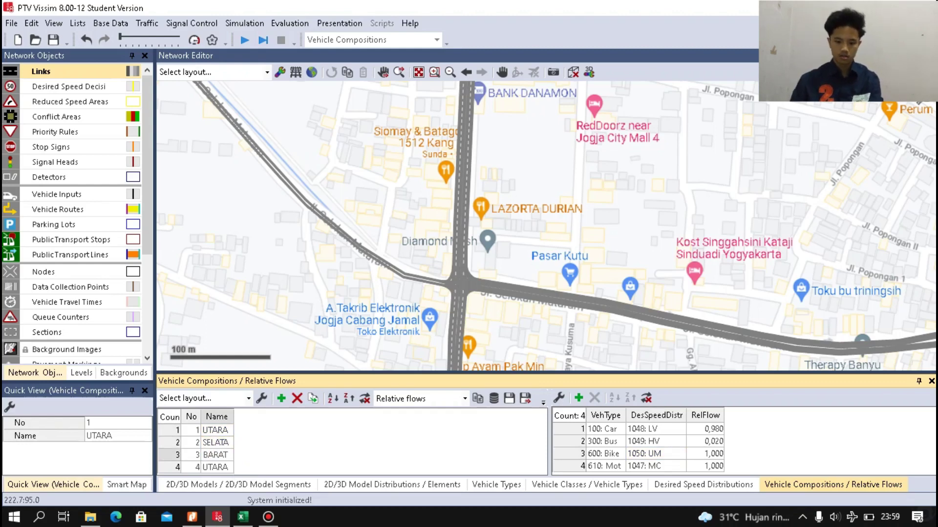
key("Return")
key("Down")
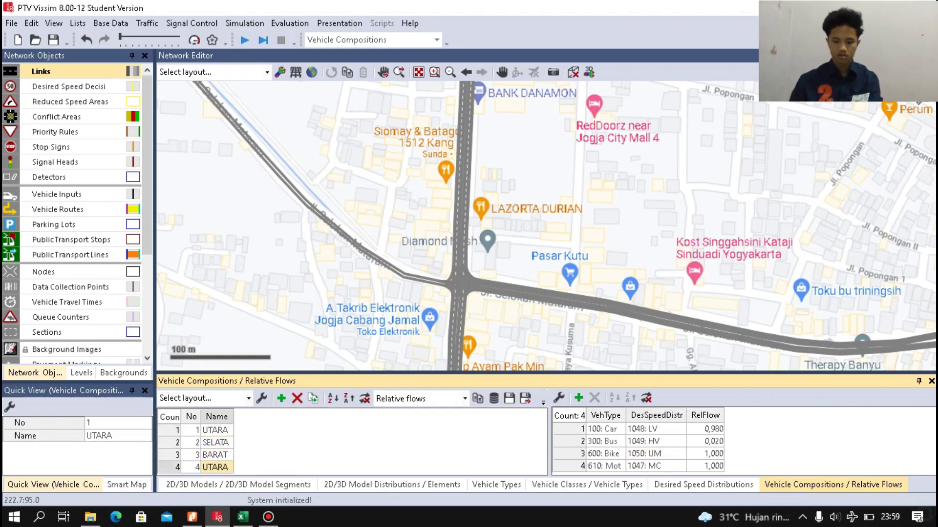
type("UTARA")
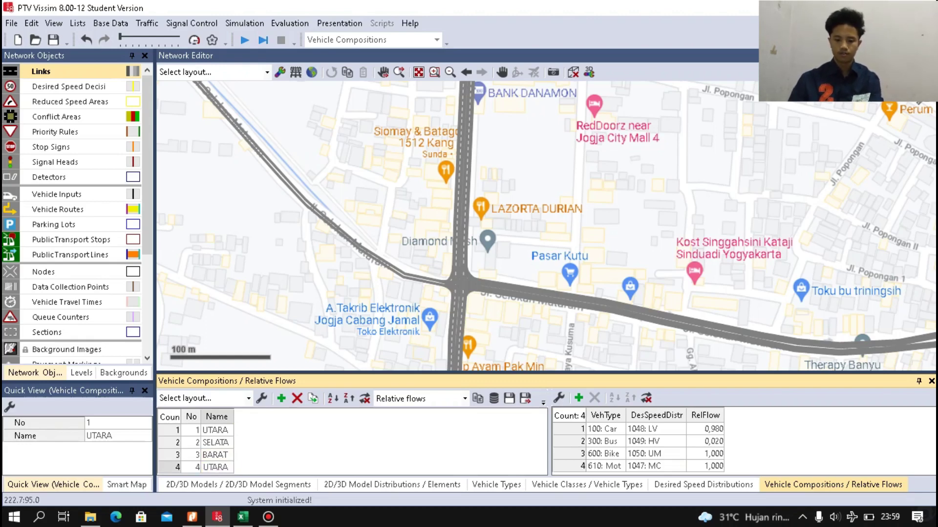
key("Return")
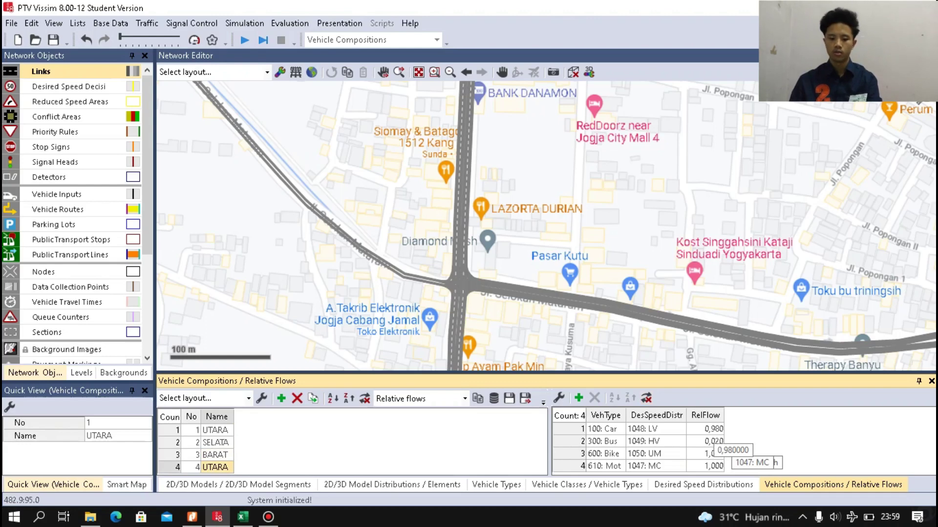
Switch to the Perhitungan Vissim workbook in Excel and examine how the northern approach's UM share is calculated from its counts and total.
left_click(644, 454)
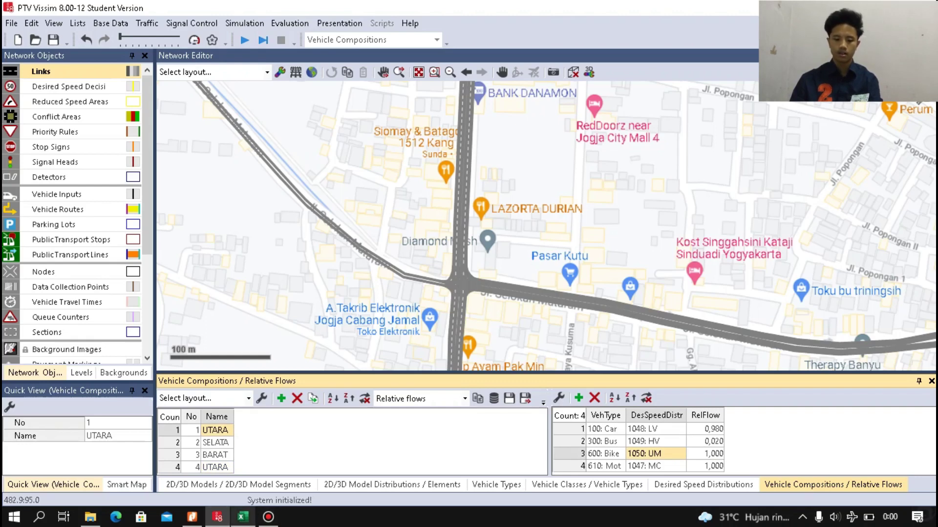
left_click(243, 517)
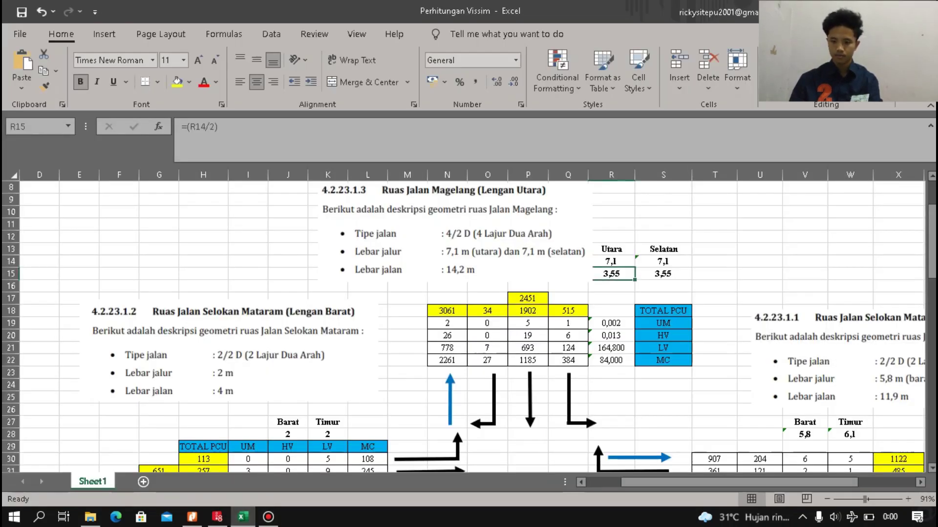
scroll(469, 322, "down", 3)
scroll(469, 323, "up", 3)
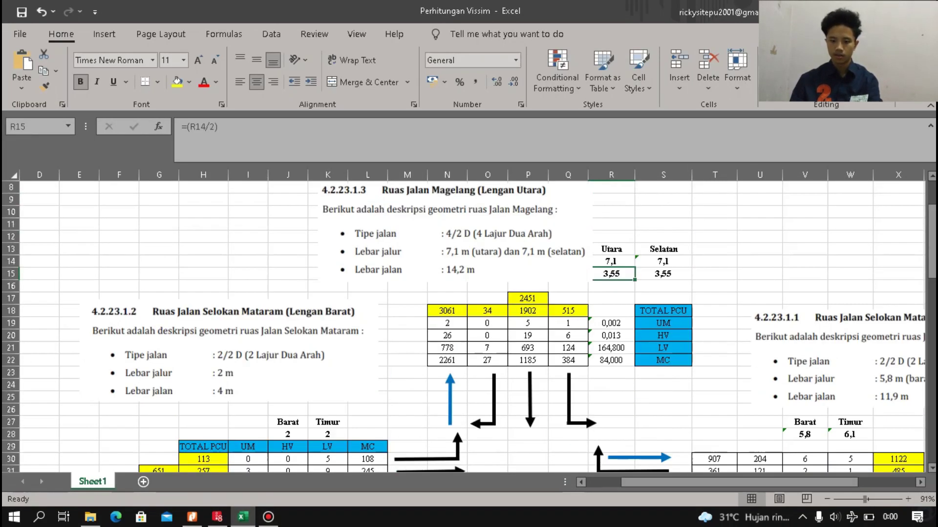
left_click(611, 323)
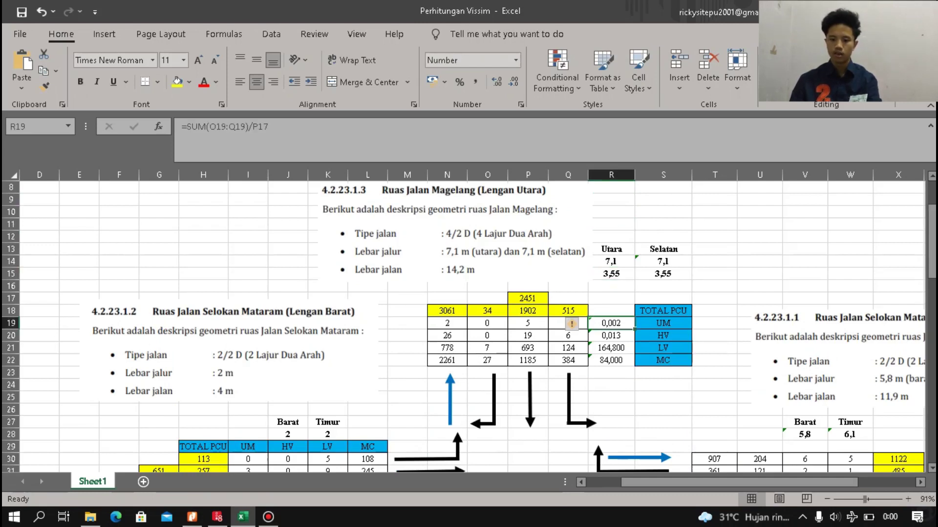
left_click(486, 323)
left_click_drag(487, 322, 568, 323)
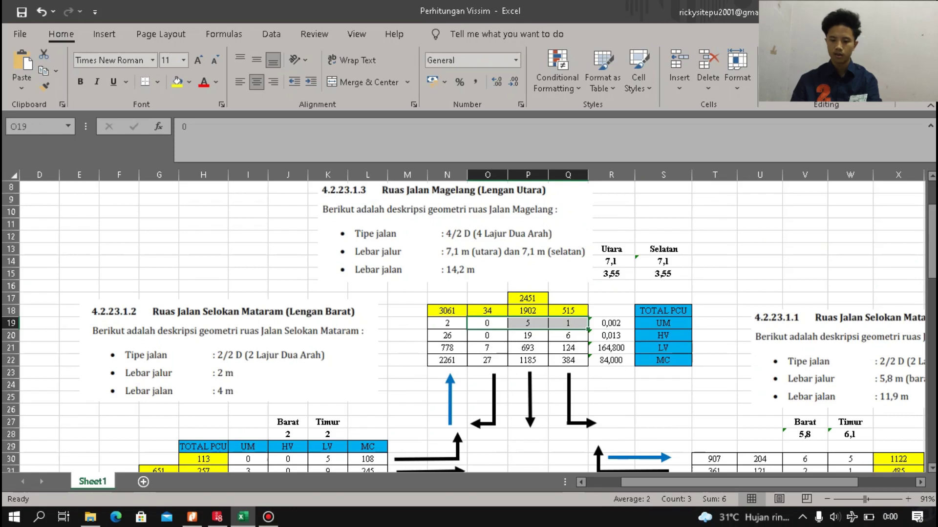
left_click(663, 409)
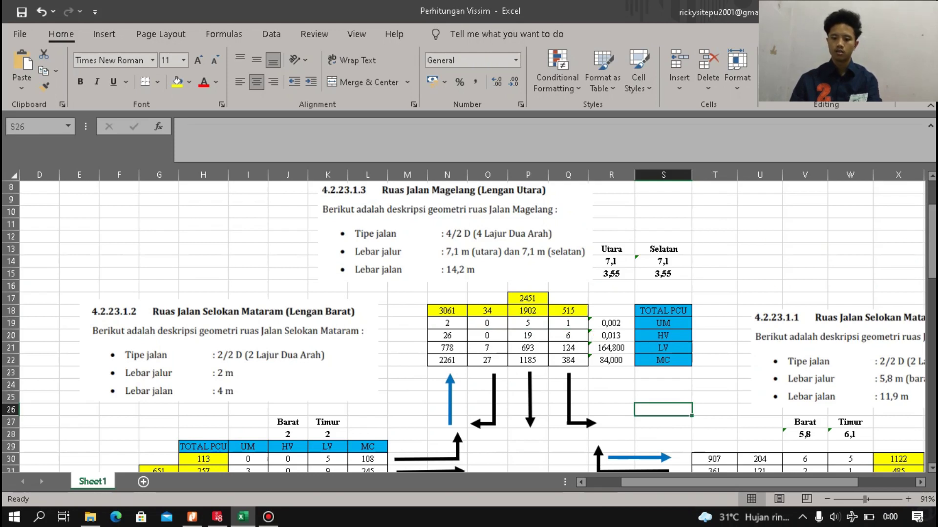
left_click(527, 298)
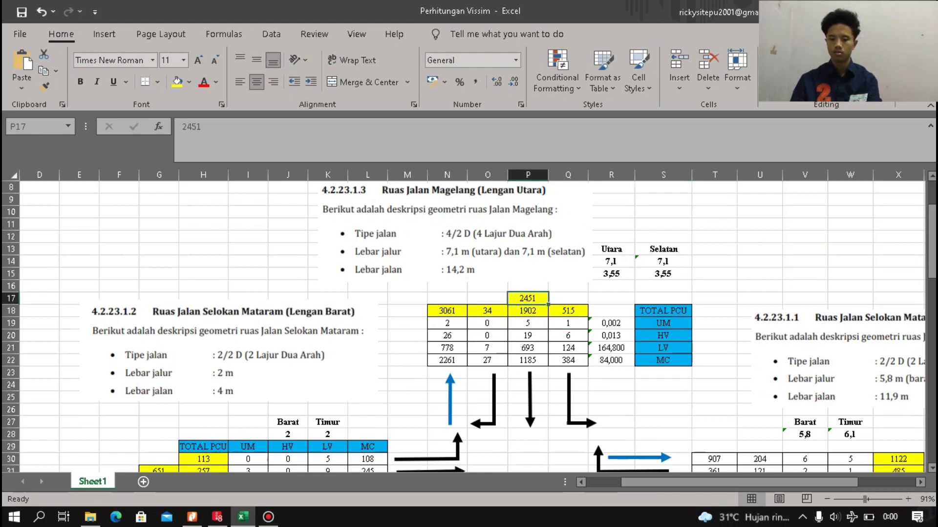
left_click(611, 322)
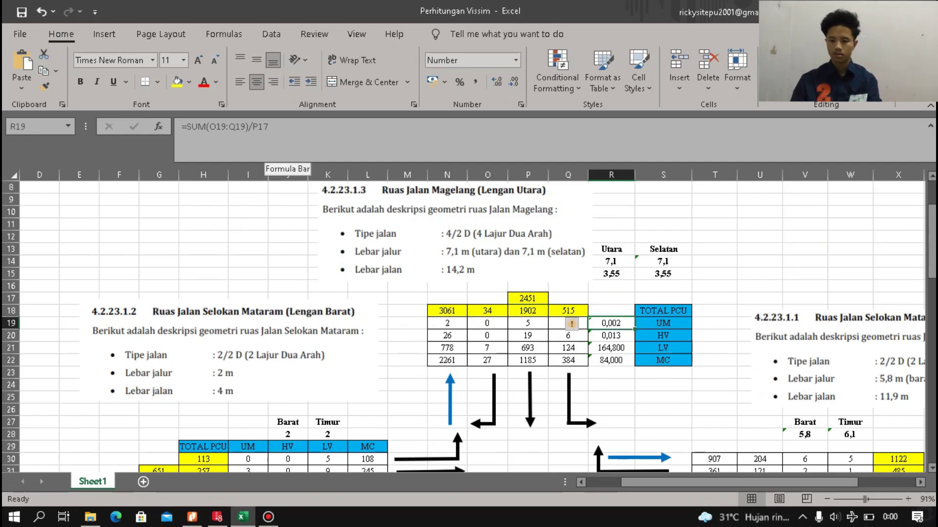
Examine the vehicle-class counts and shares of the other approaches in the sheet, returning to the northern approach's table.
scroll(469, 327, "down", 1)
scroll(469, 322, "down", 3)
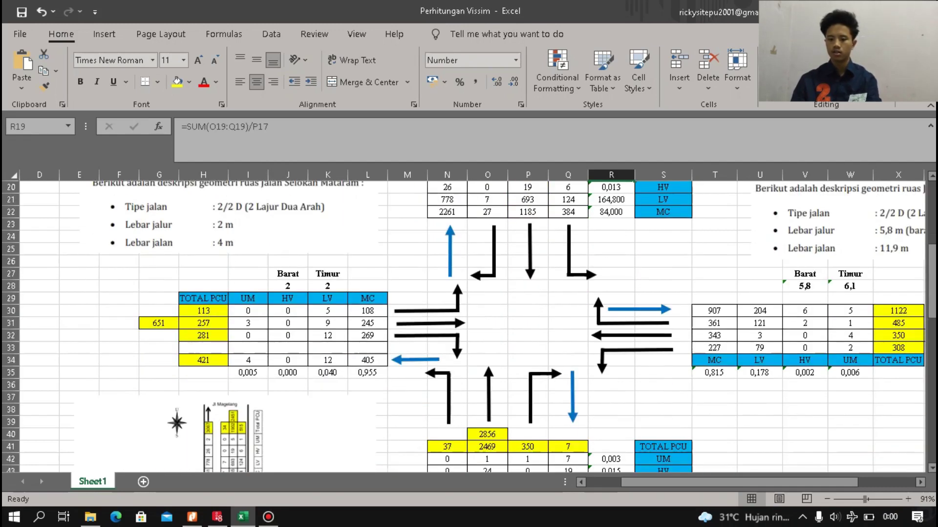
scroll(468, 322, "up", 2)
scroll(469, 327, "right", 3)
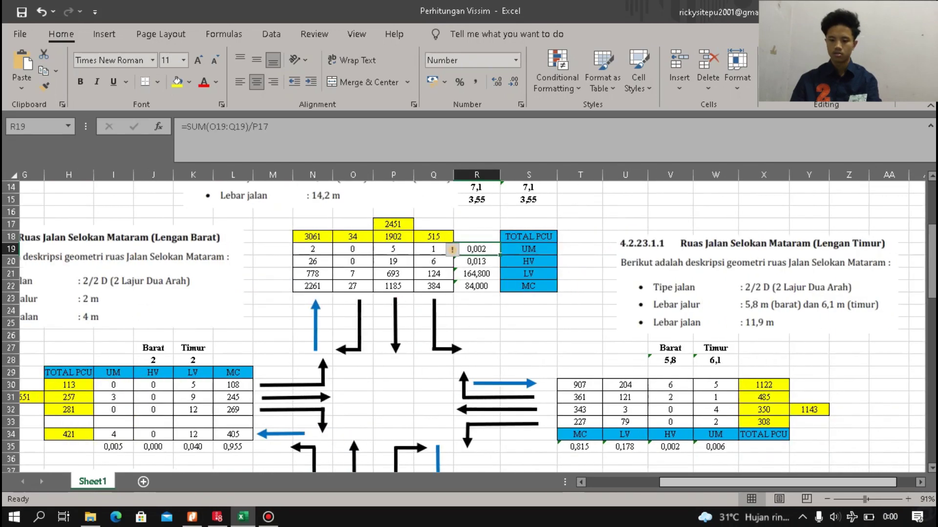
scroll(468, 327, "down", 2)
scroll(468, 327, "up", 5)
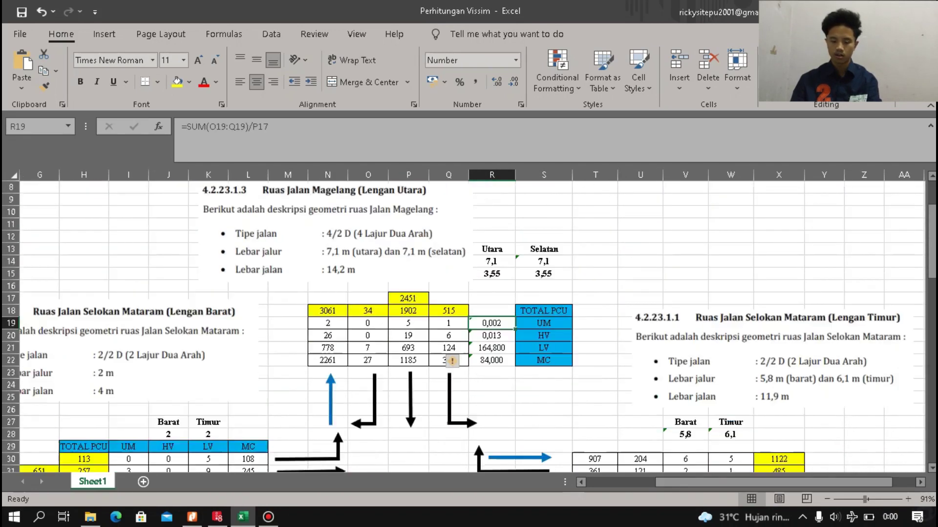
left_click(640, 311)
left_click(492, 359)
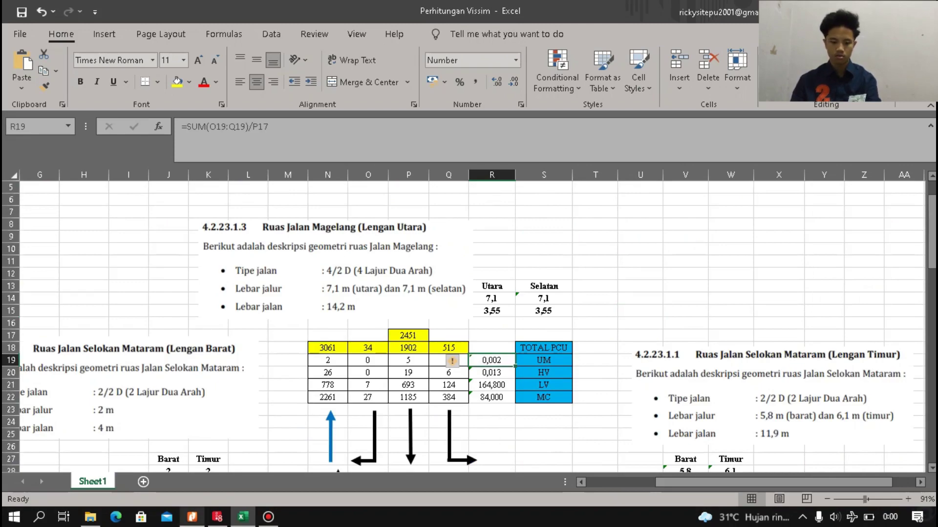
Switch back to Vissim and set the relative flow of 600: Bike in the first UTARA composition to 0,002.
left_click(217, 517)
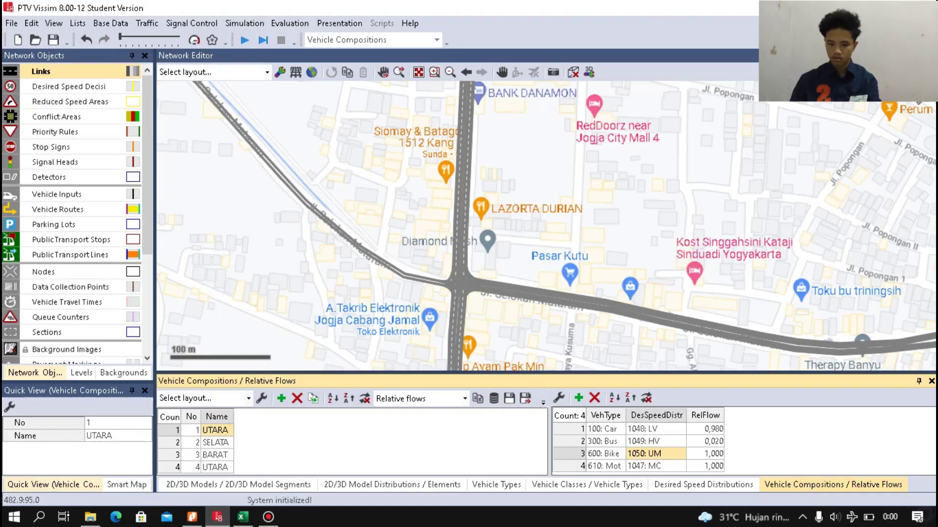
left_click(704, 454)
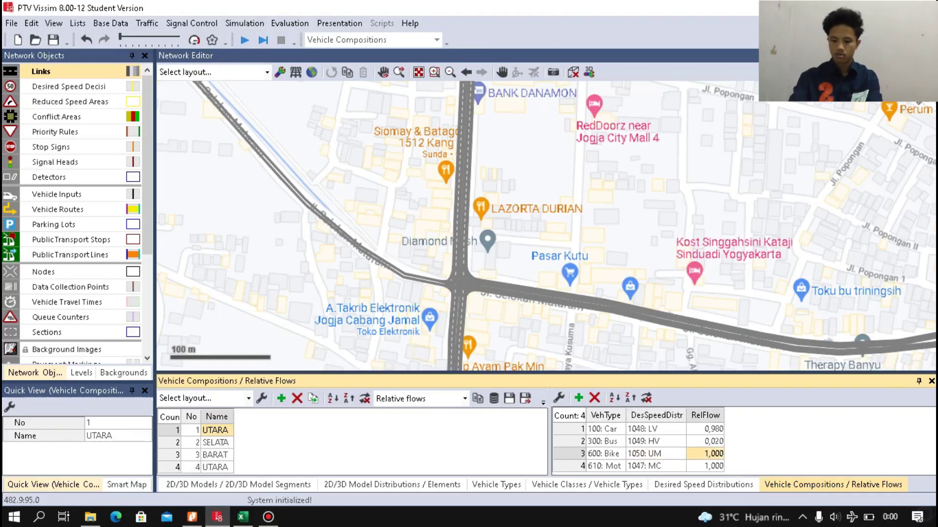
type("0,00")
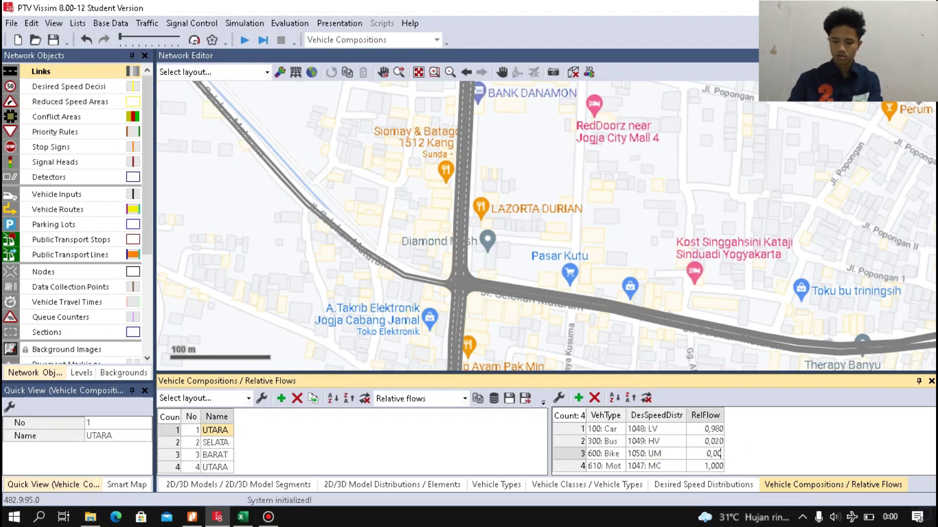
type("2")
key("Return")
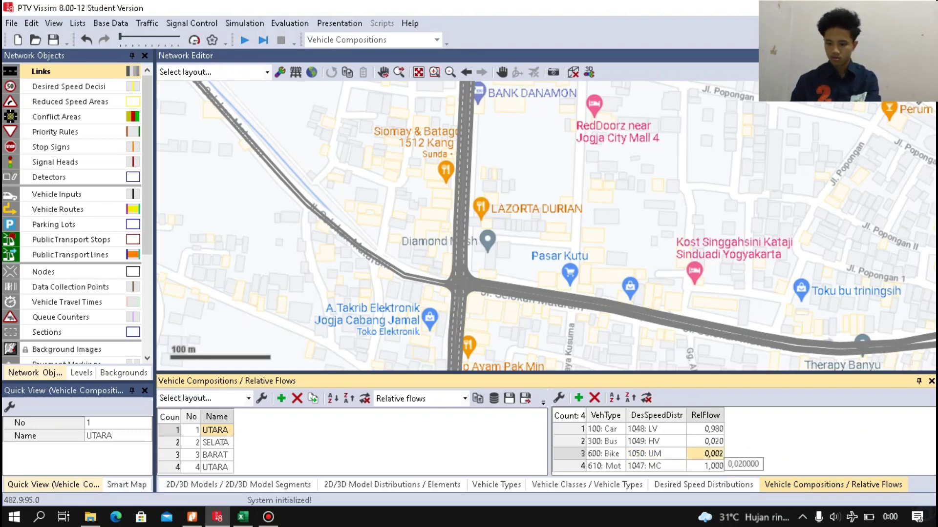
Check the northern approach's HV share in the Excel workbook and set the 300: Bus relative flow in Vissim to 0,013.
left_click(710, 442)
left_click(192, 517)
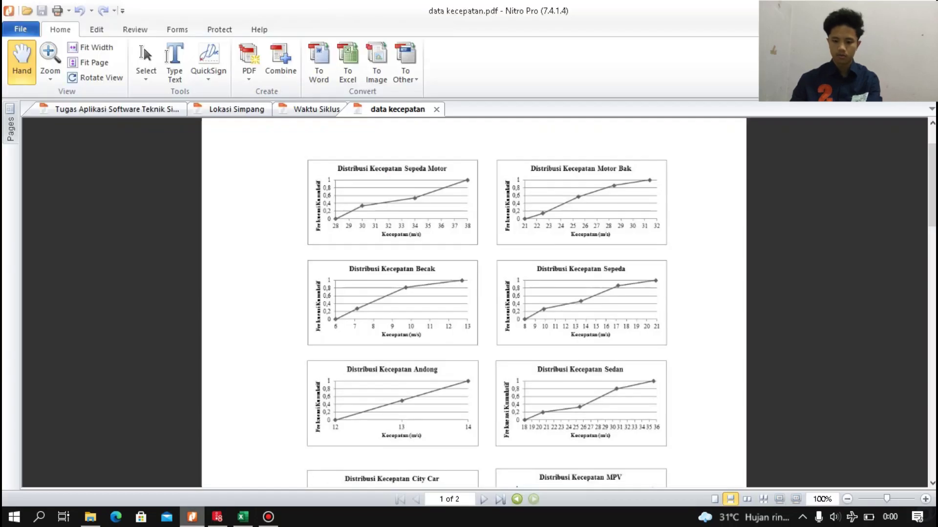
left_click(217, 516)
left_click(243, 516)
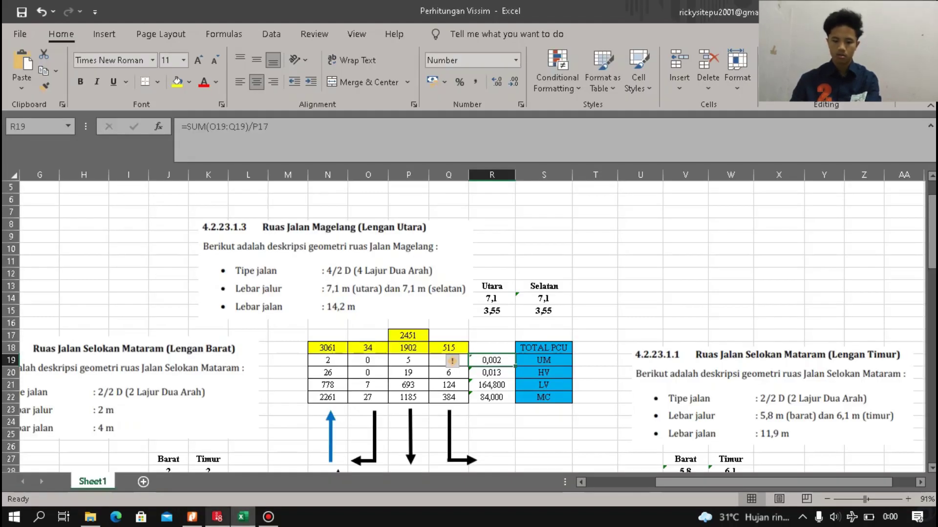
left_click(218, 517)
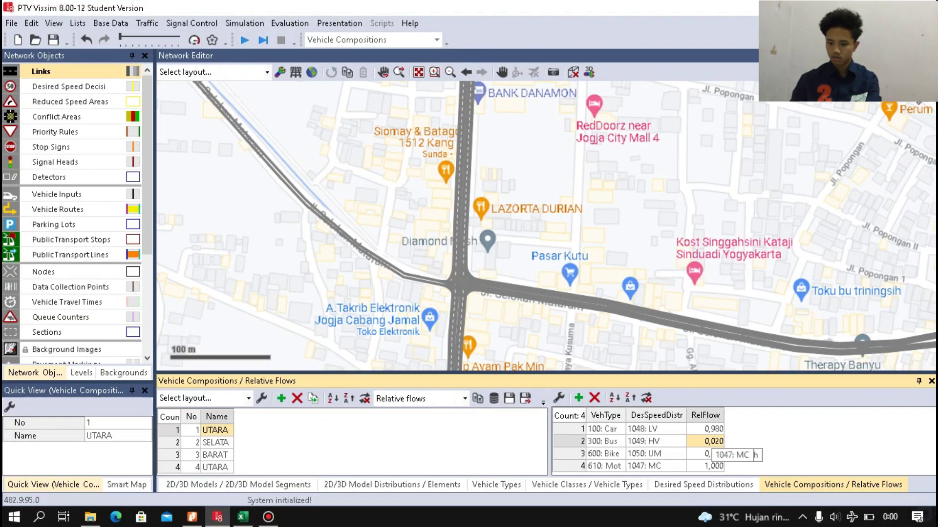
left_click(704, 429)
left_click(704, 441)
type("0,0")
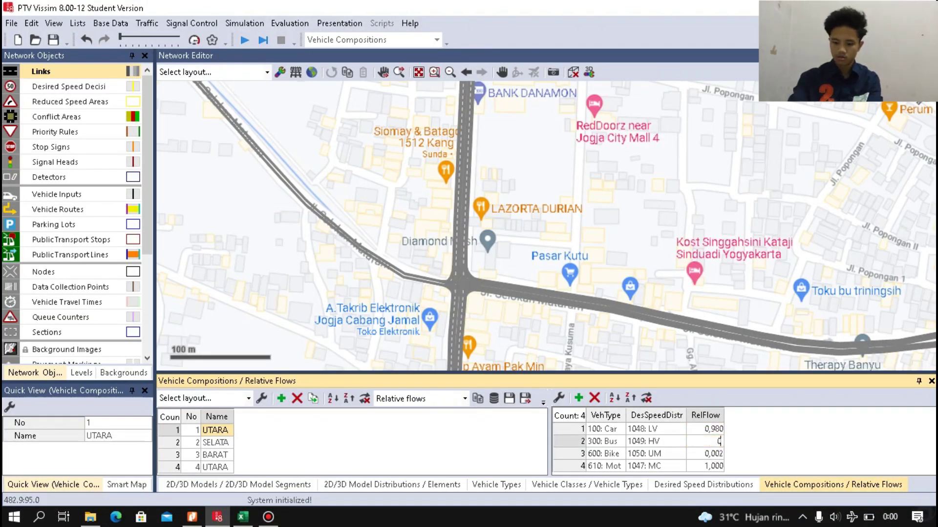
type("13")
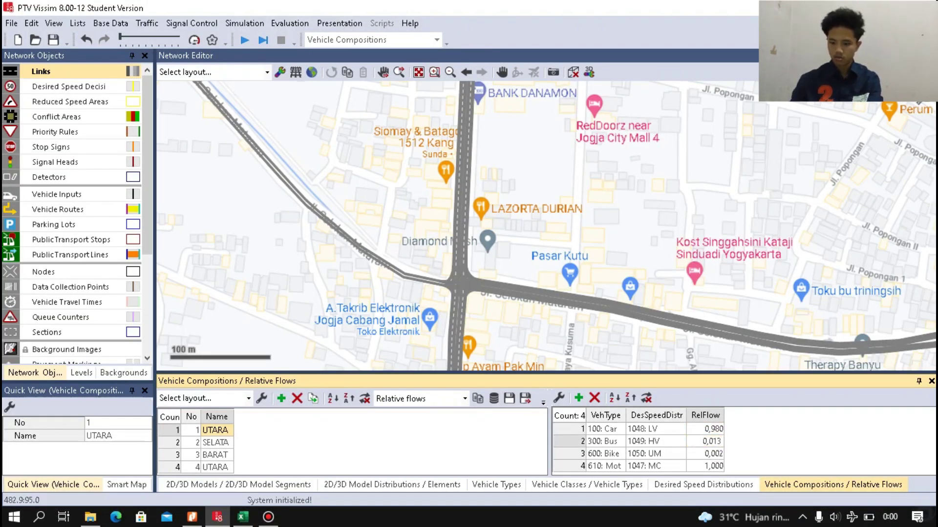
key("Return")
Check the northern approach's LV value in the Excel workbook and set the 100: Car relative flow in Vissim to 164,8.
key("Up")
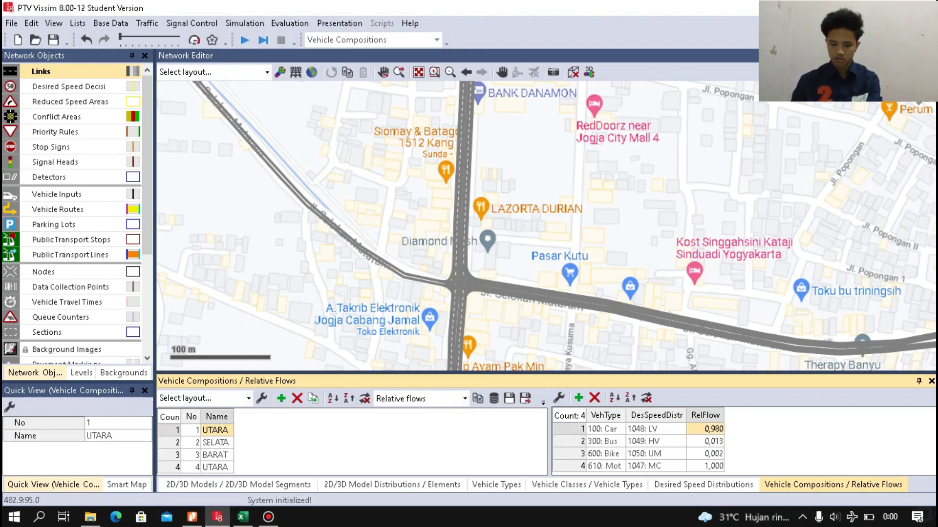
left_click(192, 517)
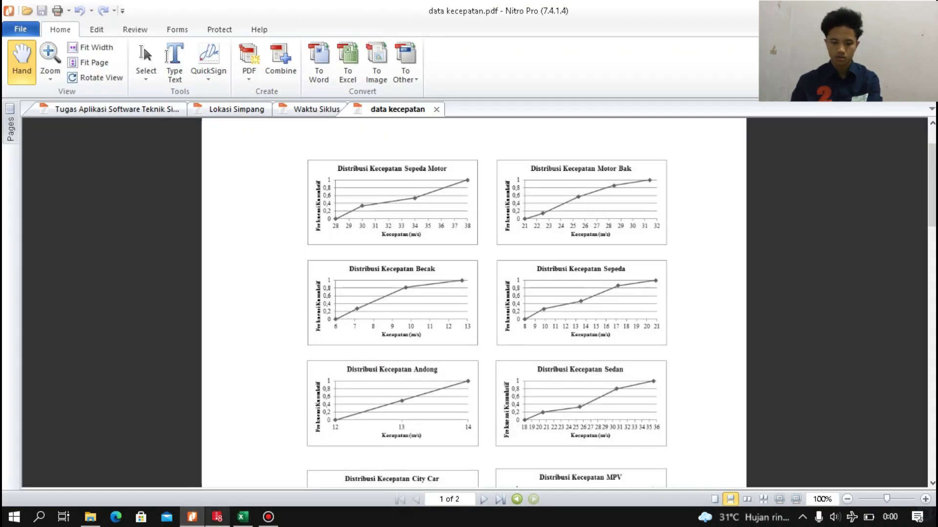
left_click(218, 517)
left_click(243, 517)
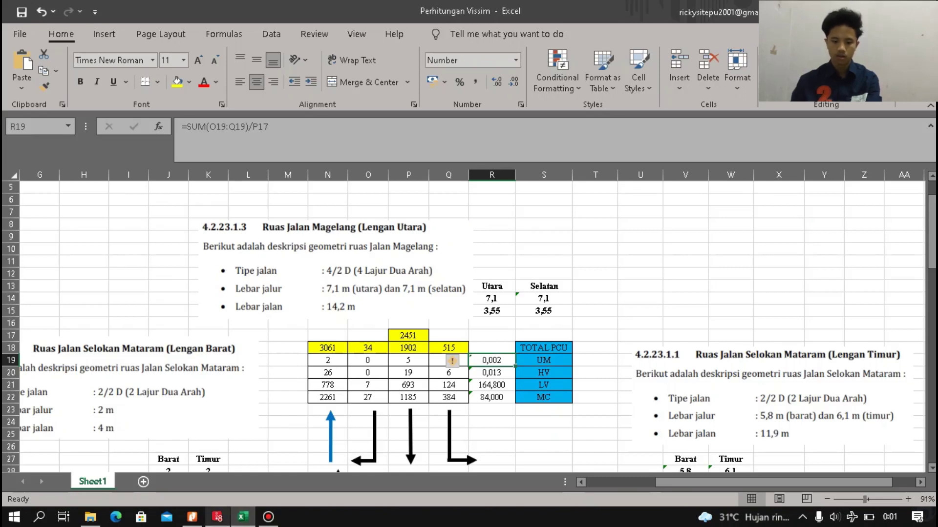
left_click(217, 516)
type("1")
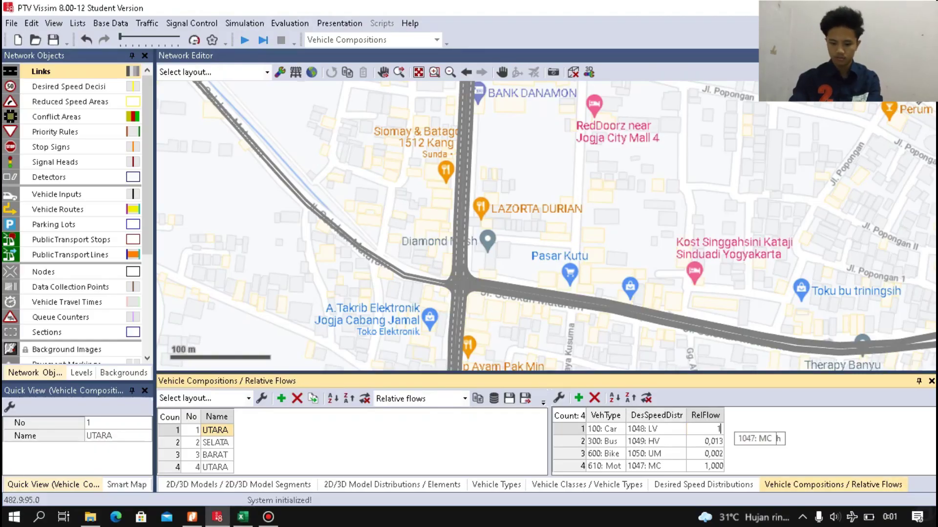
type("64,8")
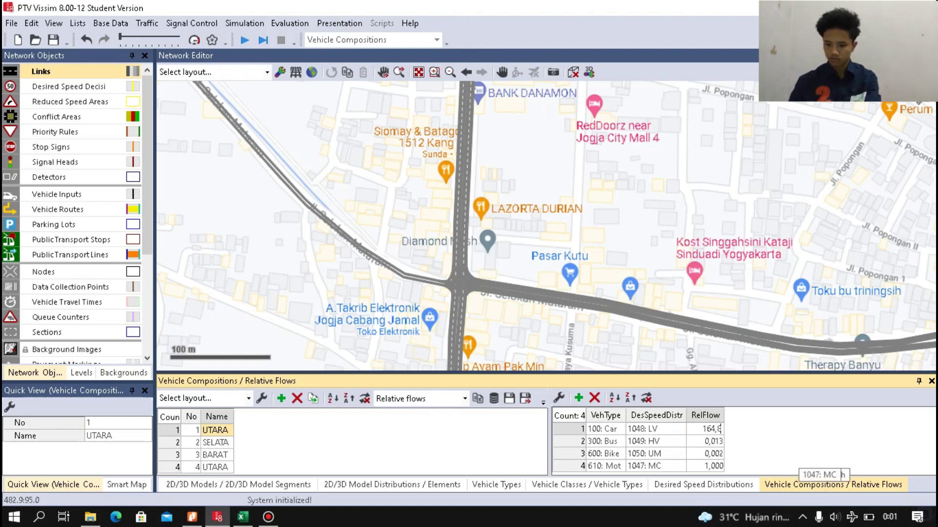
key("Return")
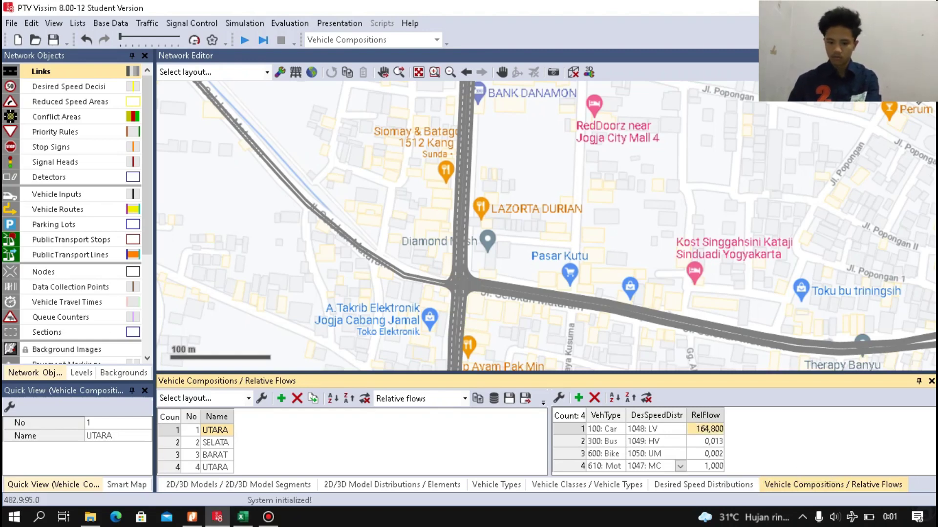
Check the northern approach's MC value in the Excel workbook and set the 610: Mot relative flow in Vissim to 84.
left_click(192, 517)
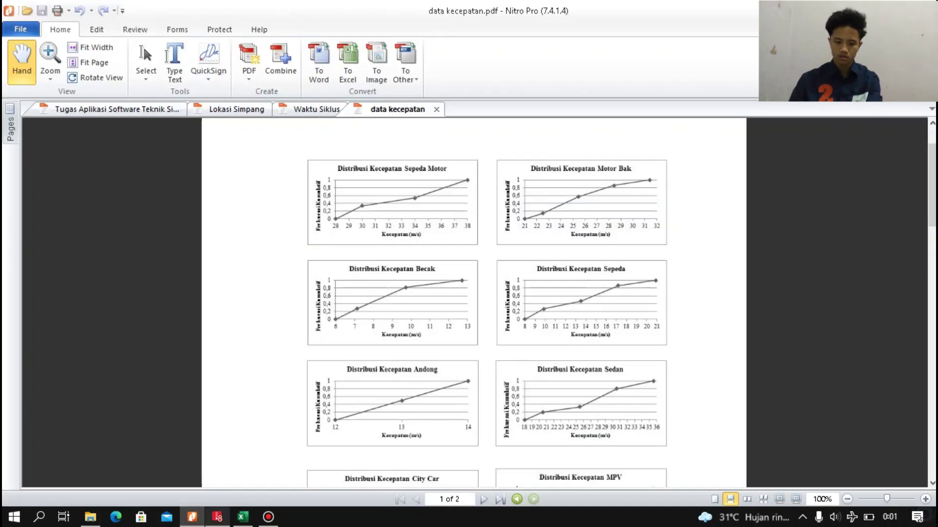
left_click(243, 517)
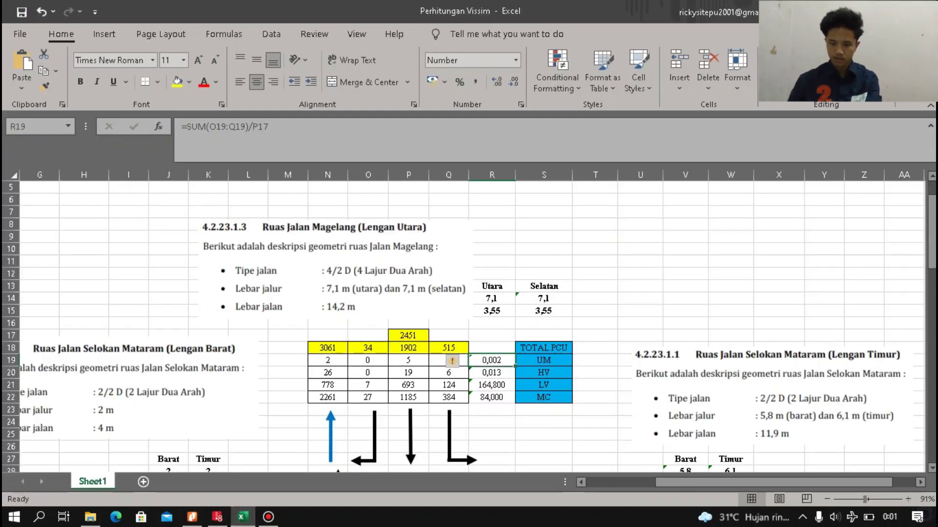
left_click(218, 517)
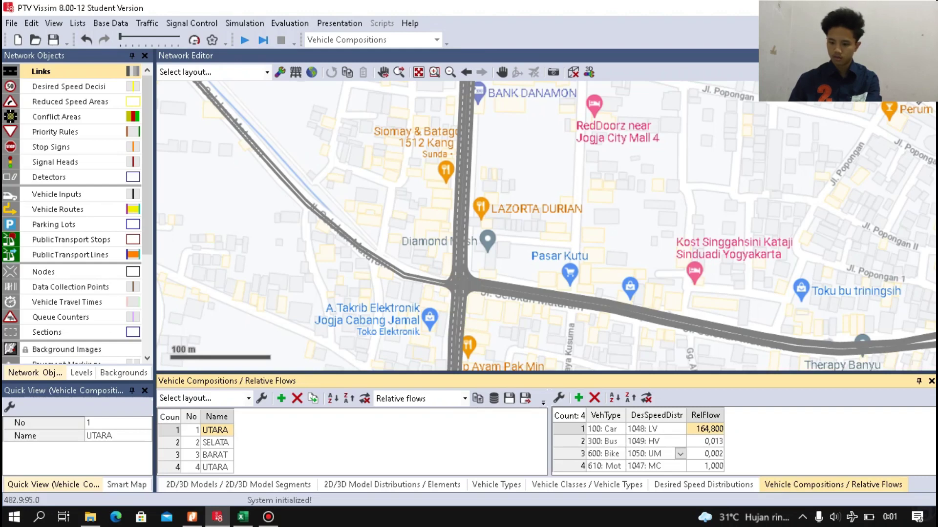
type("84")
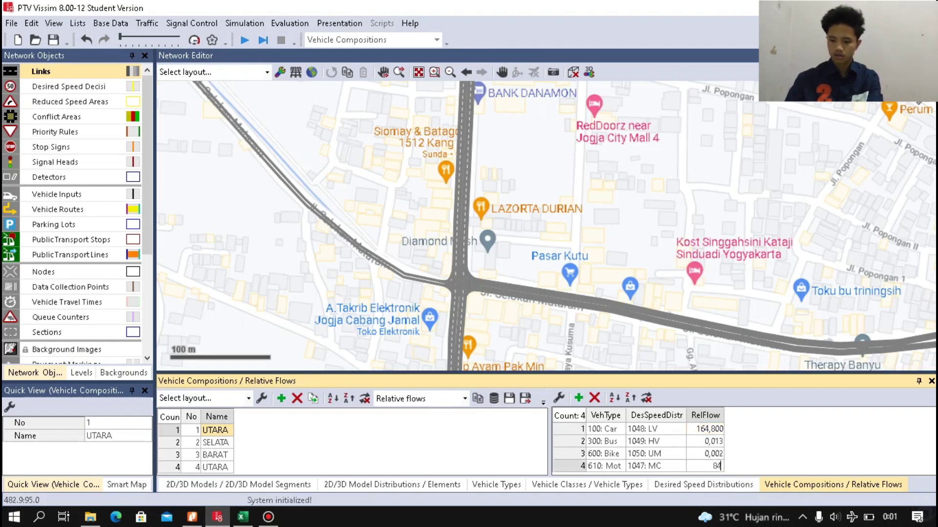
key("Return")
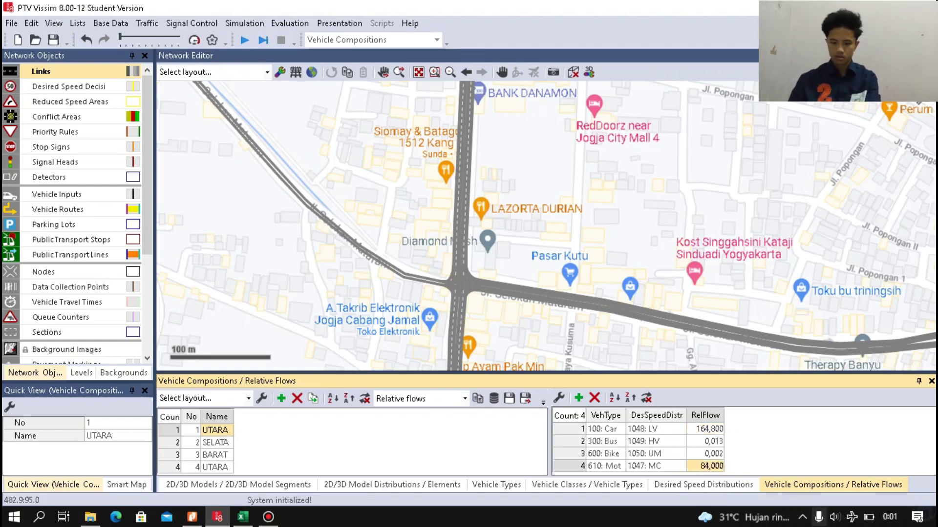
Select the SELATA composition, check the southern approach's UM share in Excel, and set its 600: Bike relative flow in Vissim to 0,003.
left_click(215, 443)
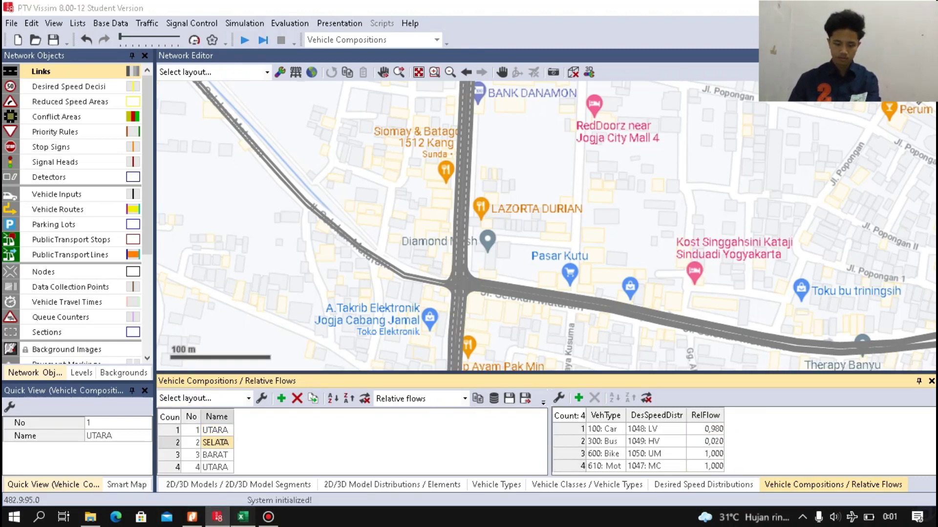
left_click(243, 517)
scroll(469, 323, "down", 4)
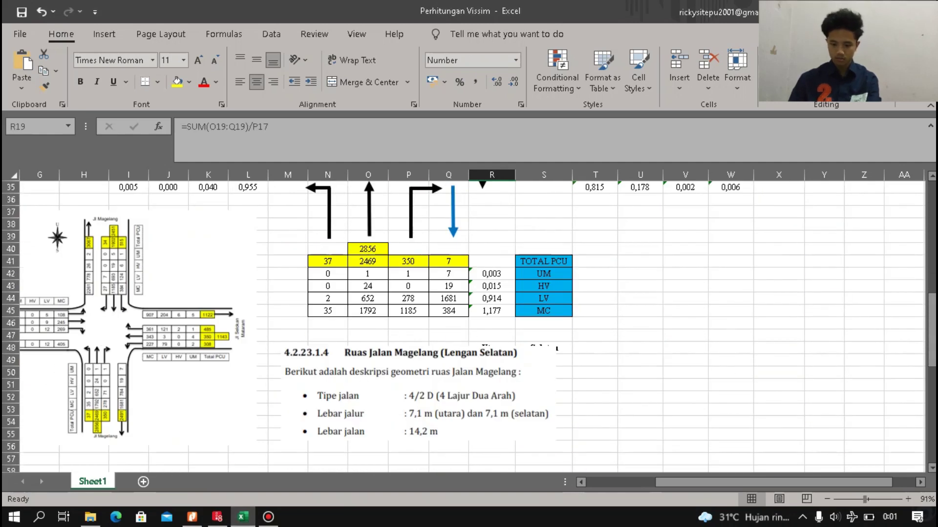
scroll(469, 322, "up", 1)
left_click(491, 311)
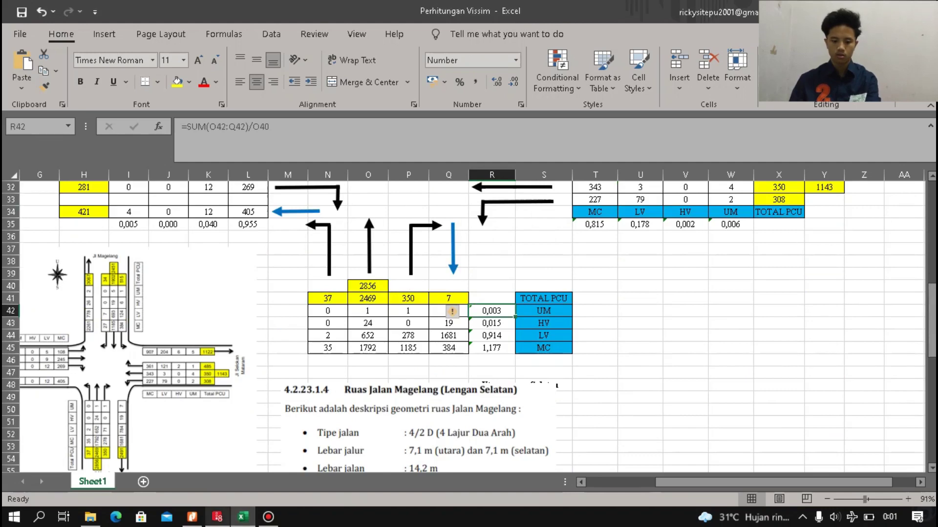
key("alt+Tab")
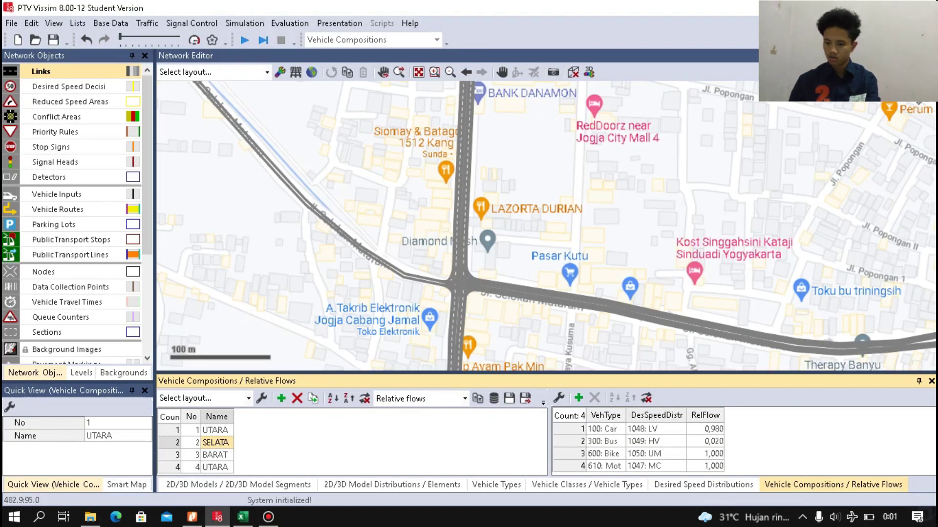
left_click(705, 454)
type("0,00")
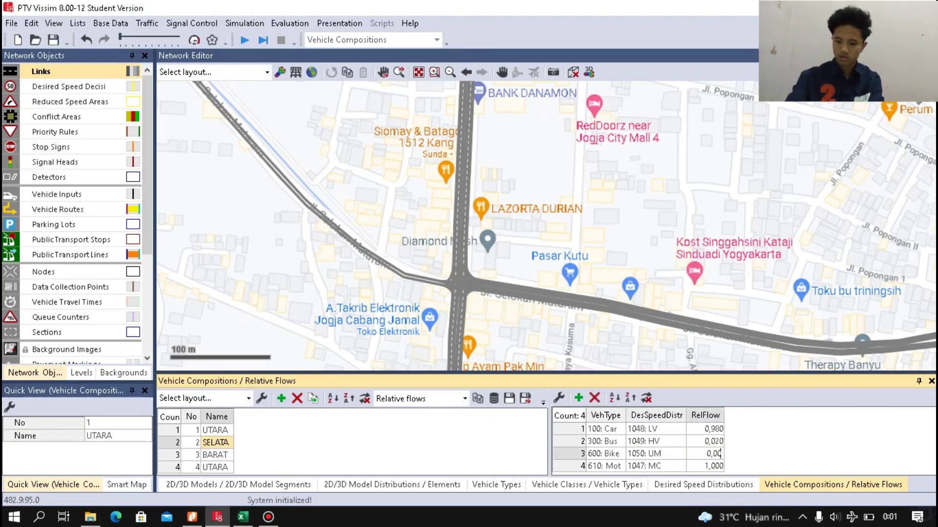
type("3")
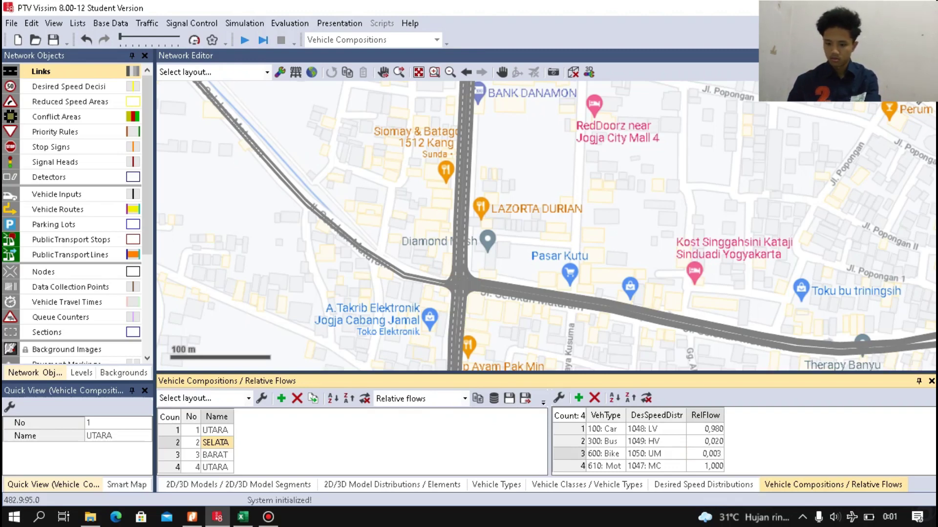
key("Return")
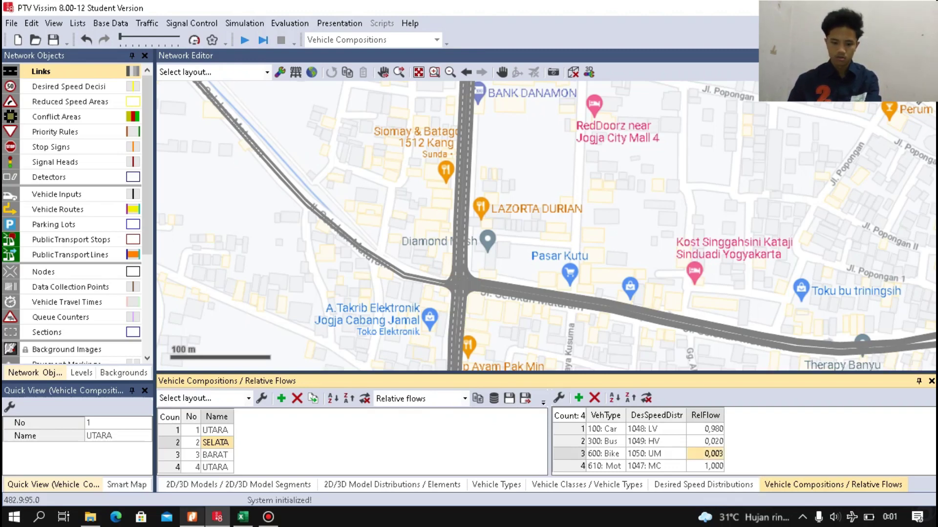
Check the southern approach's HV share in Excel and set the SELATA composition's 300: Bus relative flow in Vissim to 0,015.
left_click(242, 517)
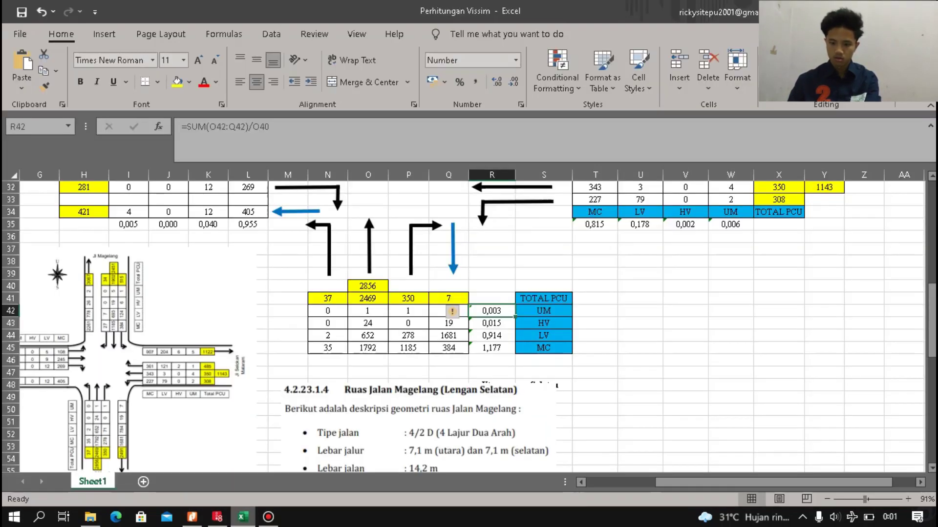
key("alt+Tab")
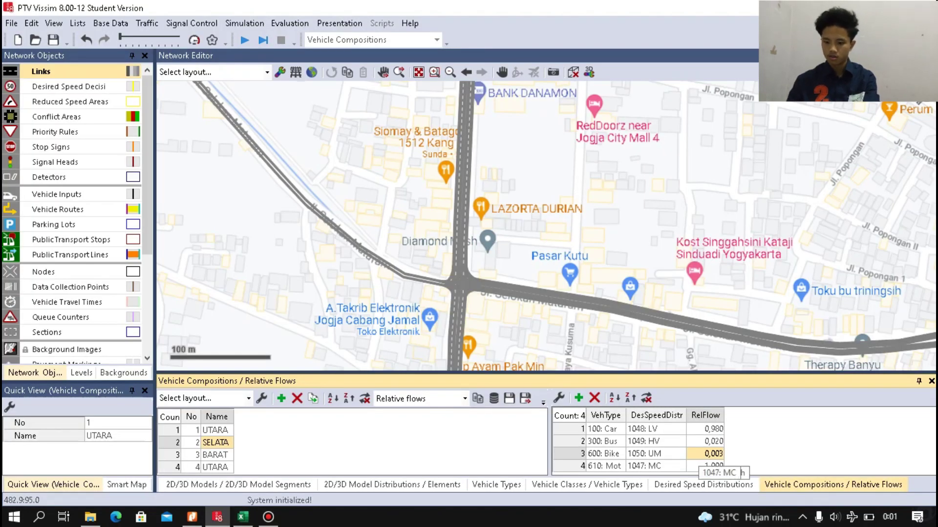
left_click(705, 442)
type("0")
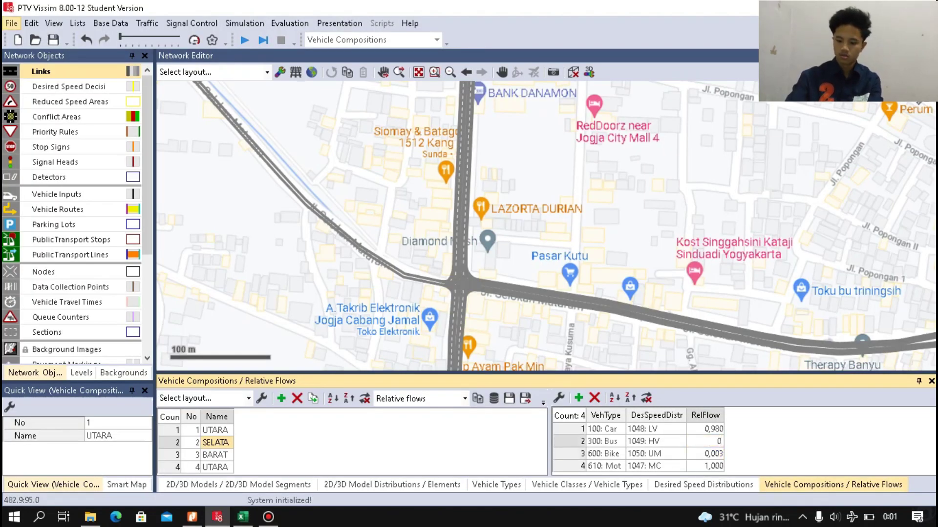
type(",015")
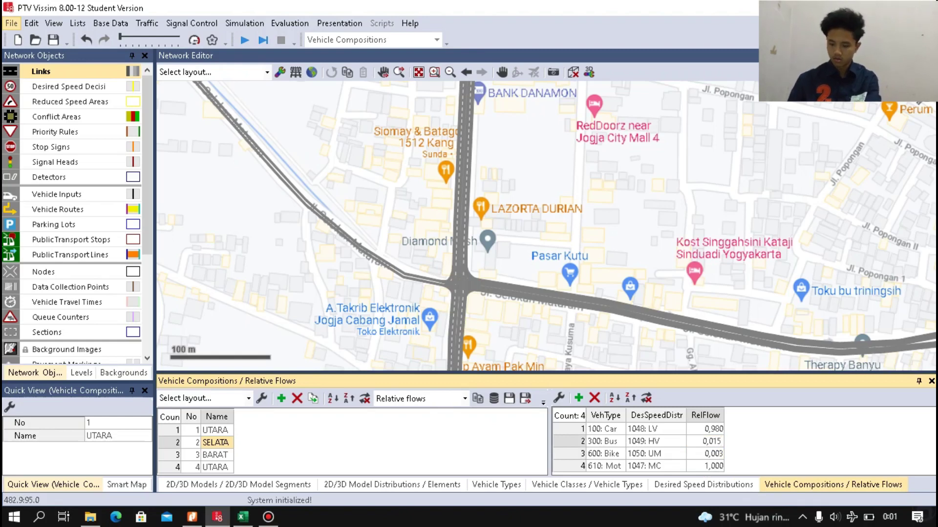
key("Return")
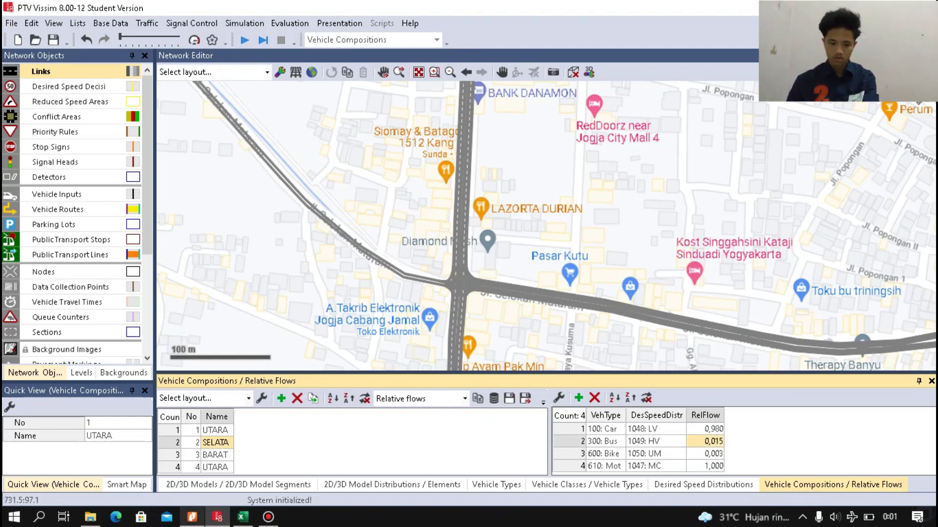
Check the southern approach's LV share in Excel and set the SELATA composition's 100: Car relative flow in Vissim to 0,914.
key("alt+Tab")
key("alt+Tab")
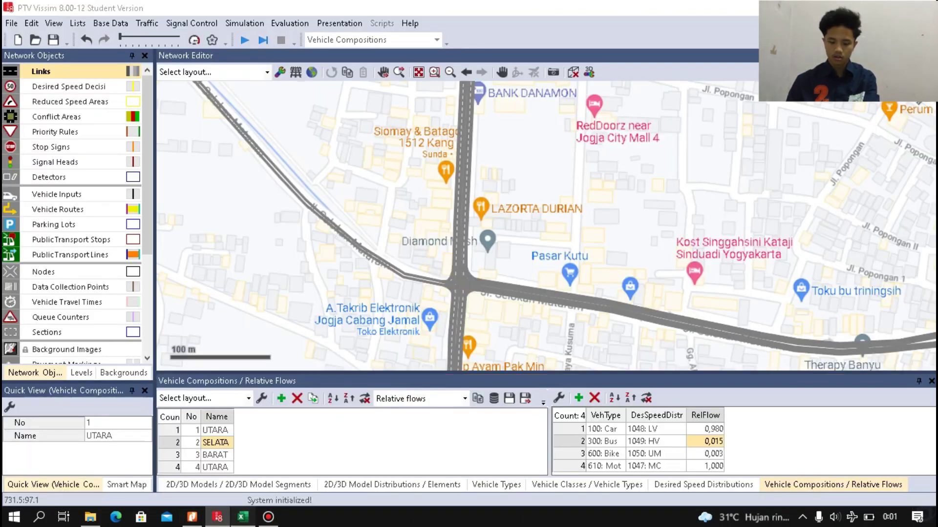
key("alt+Tab")
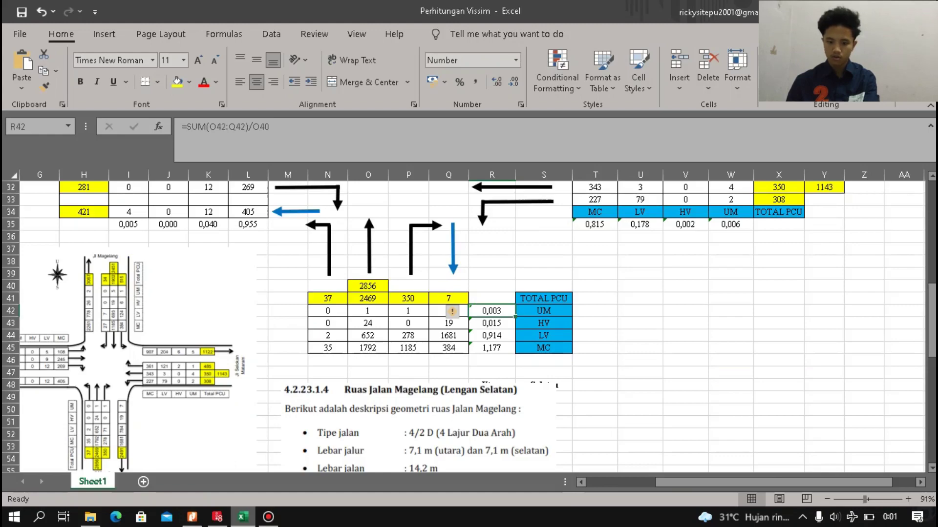
left_click(154, 418)
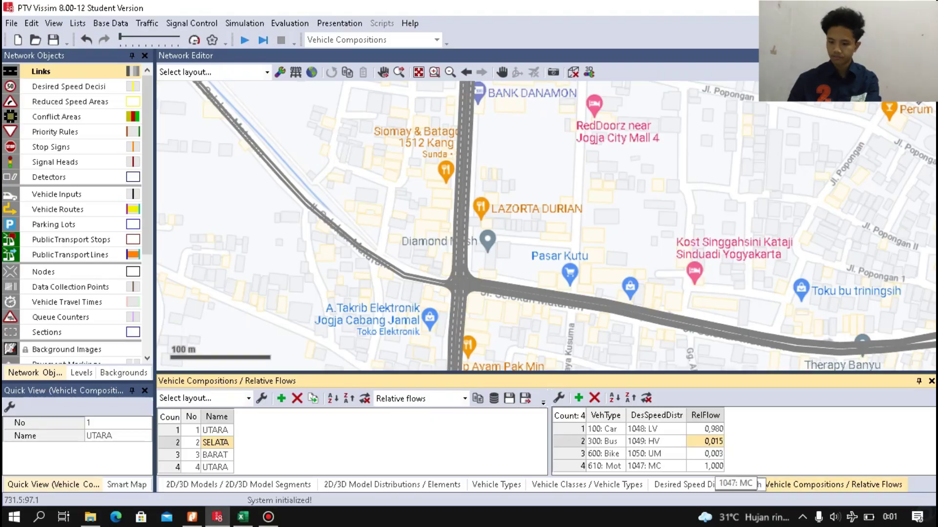
left_click(704, 428)
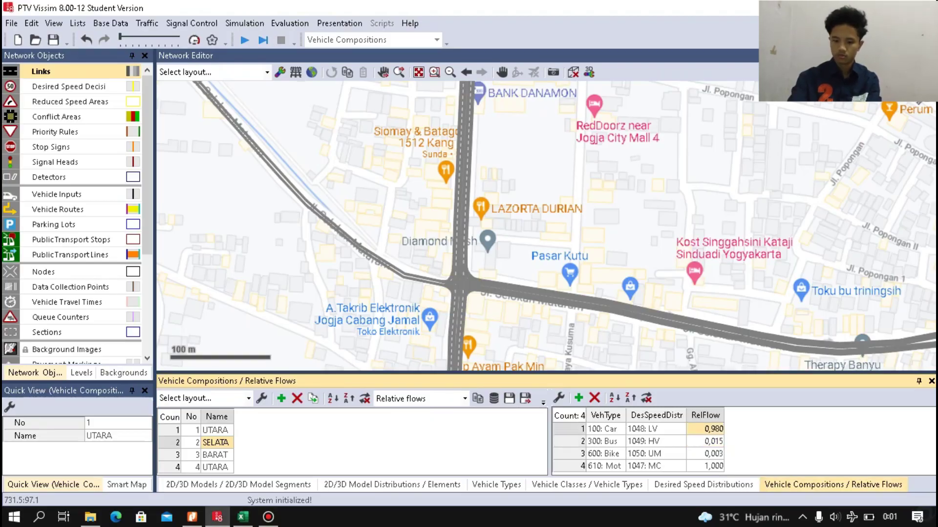
type("0")
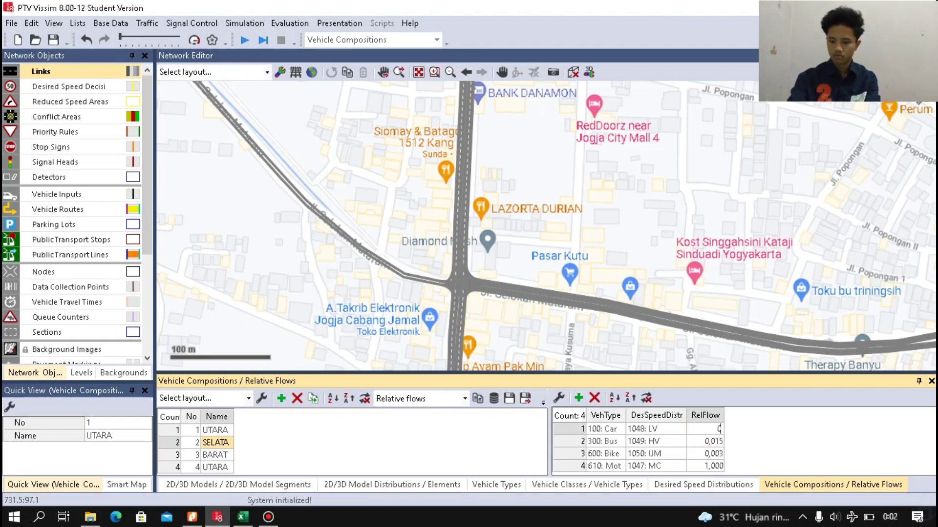
type(",914")
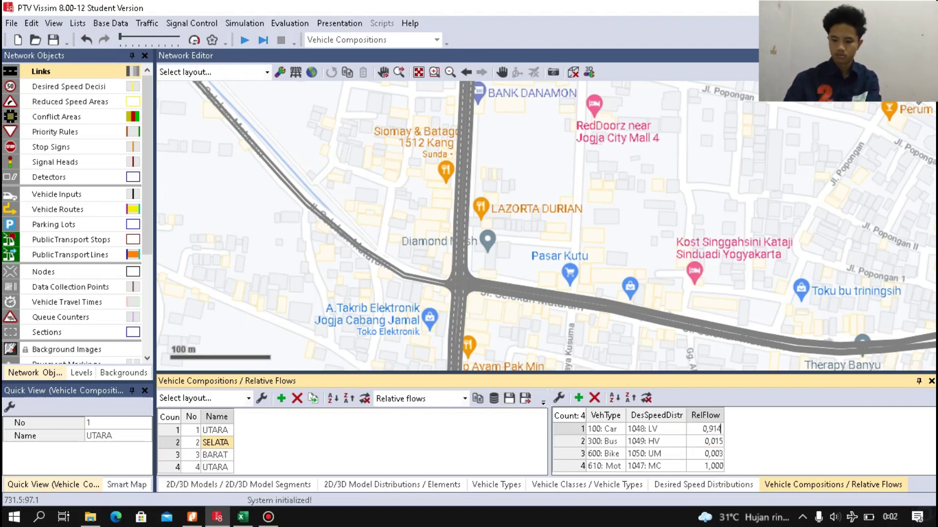
key("Return")
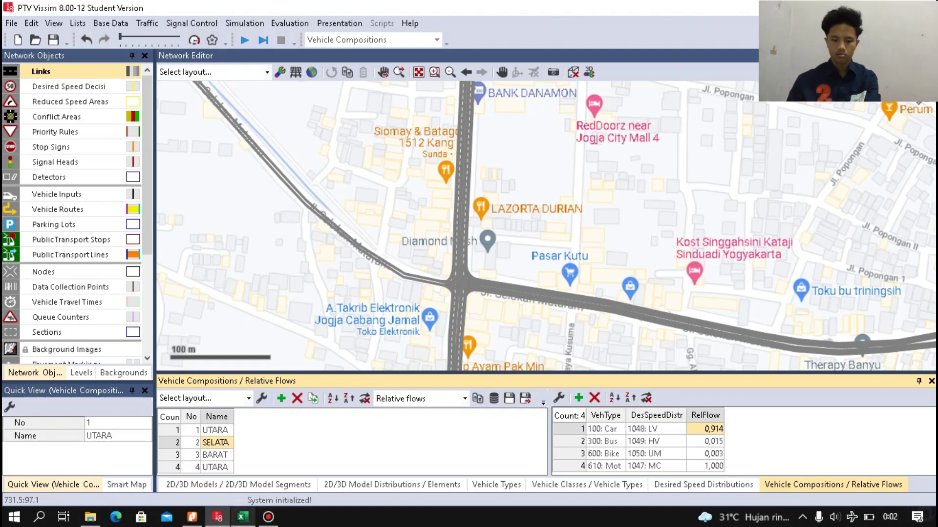
Check the southern approach's MC share in Excel and set the SELATA composition's 610: Mot relative flow in Vissim to 1,177.
left_click(242, 517)
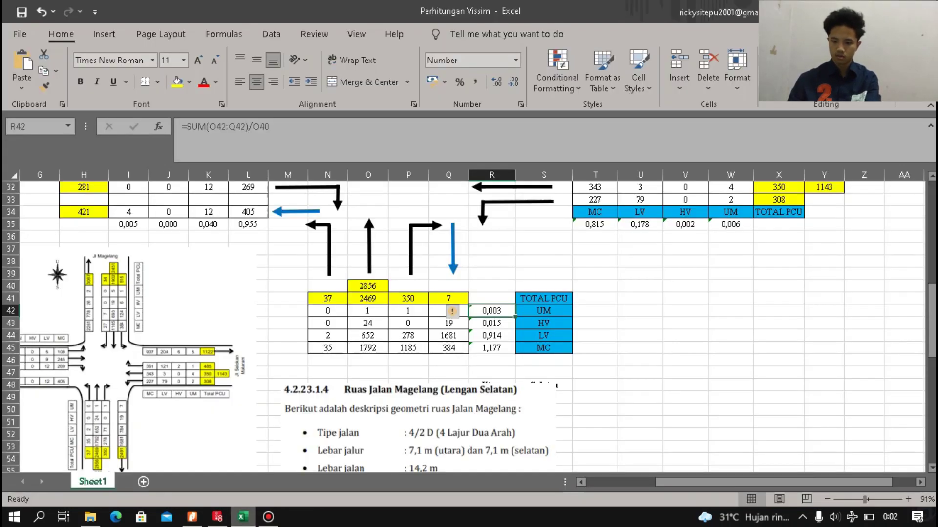
left_click(217, 517)
left_click(704, 466)
type("1")
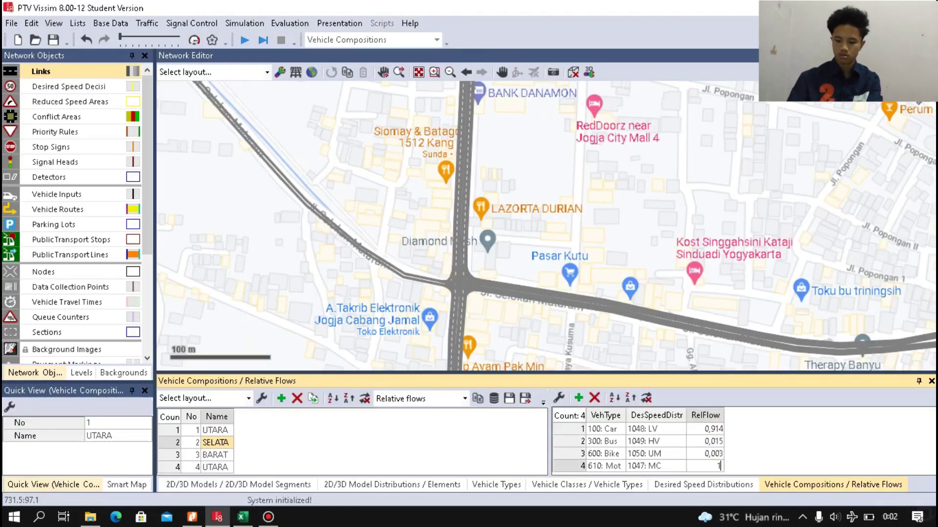
type(",1")
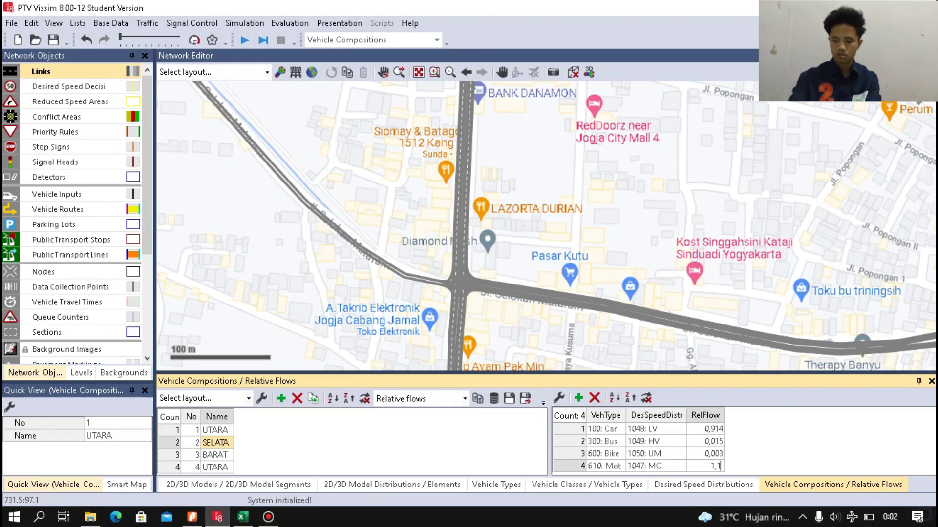
type("77")
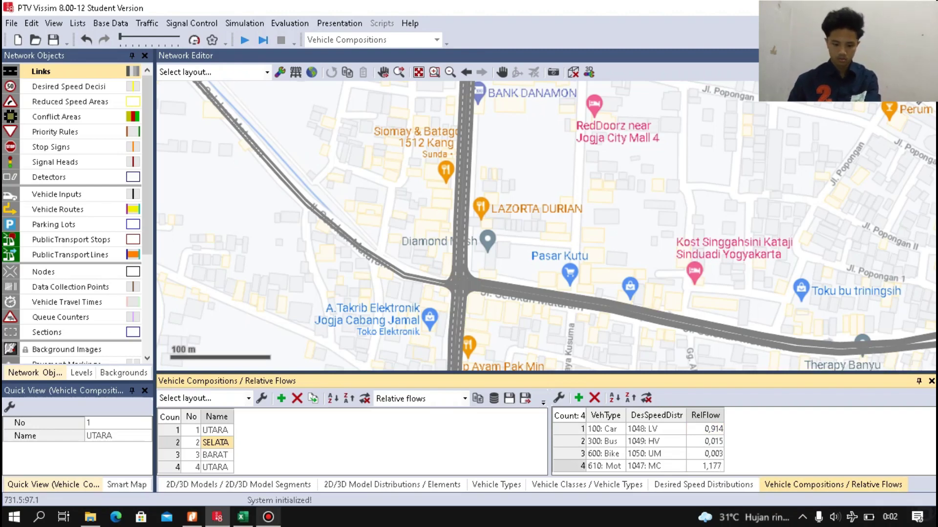
Select the BARAT vehicle composition in Vissim and check the western approach's UM share in Excel.
left_click(243, 517)
left_click(243, 517)
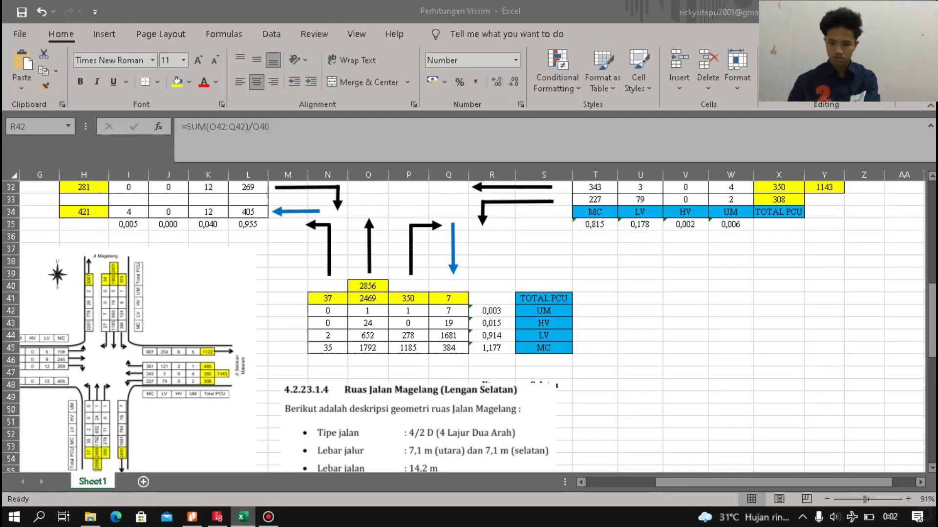
left_click(215, 455)
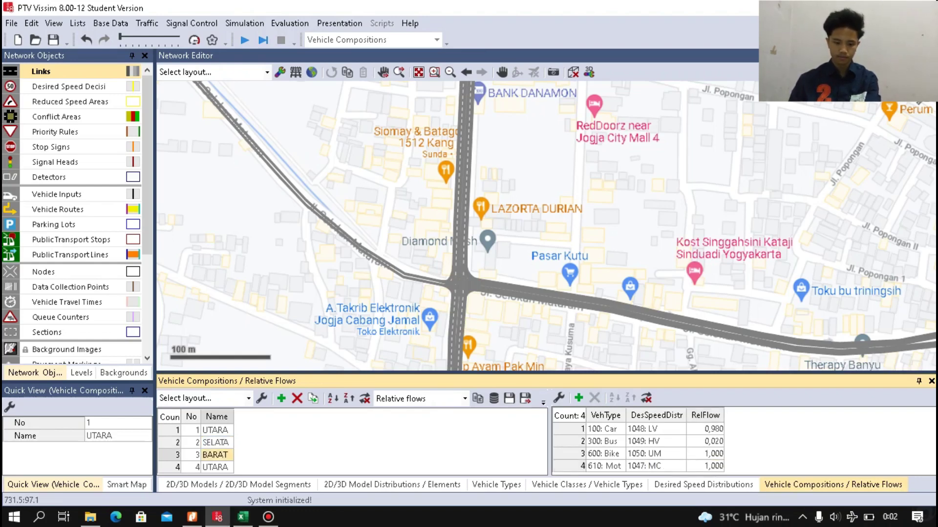
left_click(242, 516)
scroll(469, 317, "down", 3)
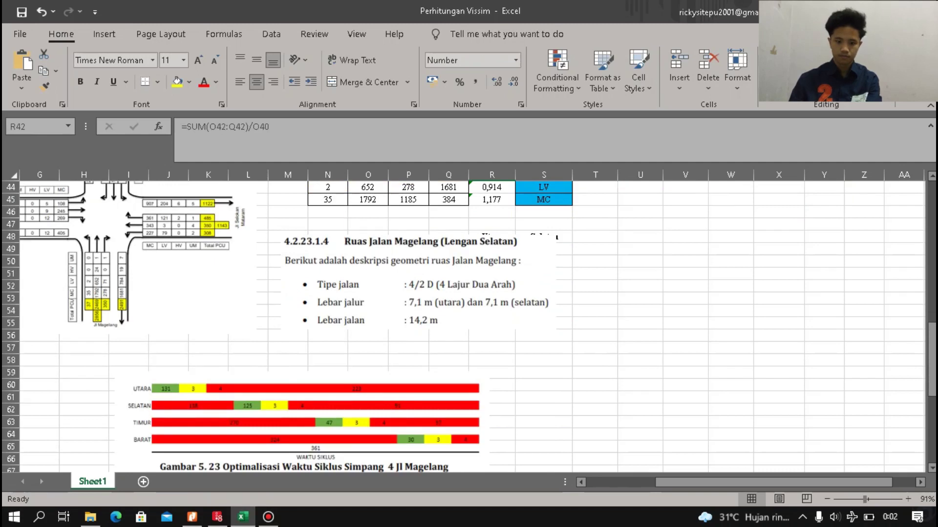
scroll(468, 328, "up", 8)
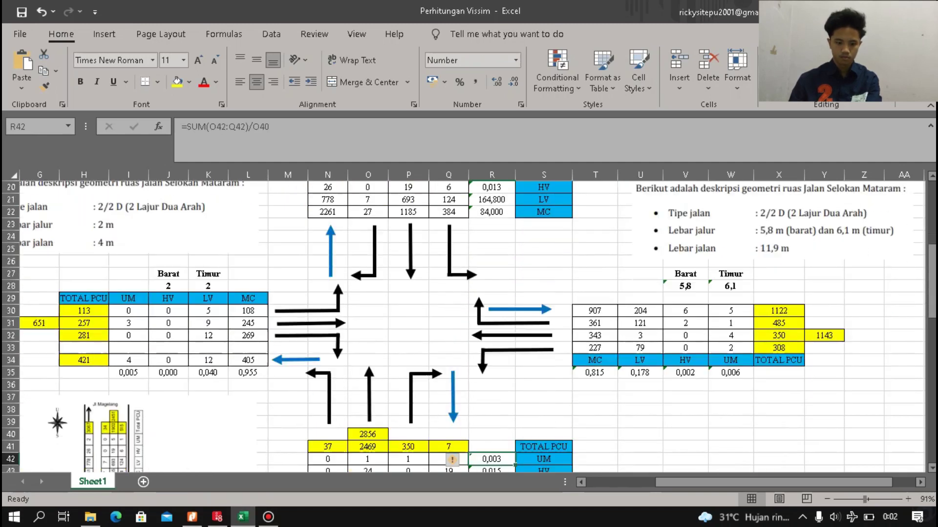
left_click_drag(773, 482, 717, 482)
left_click(327, 373)
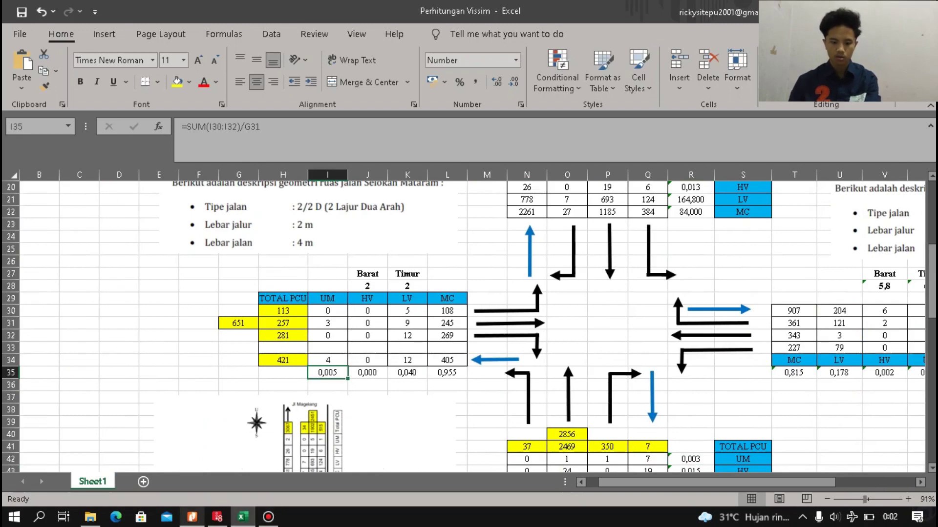
Try to set the BARAT composition's 600: Bike relative flow to 0,0005 in Vissim, checking the western approach's HV share in Excel.
left_click(217, 516)
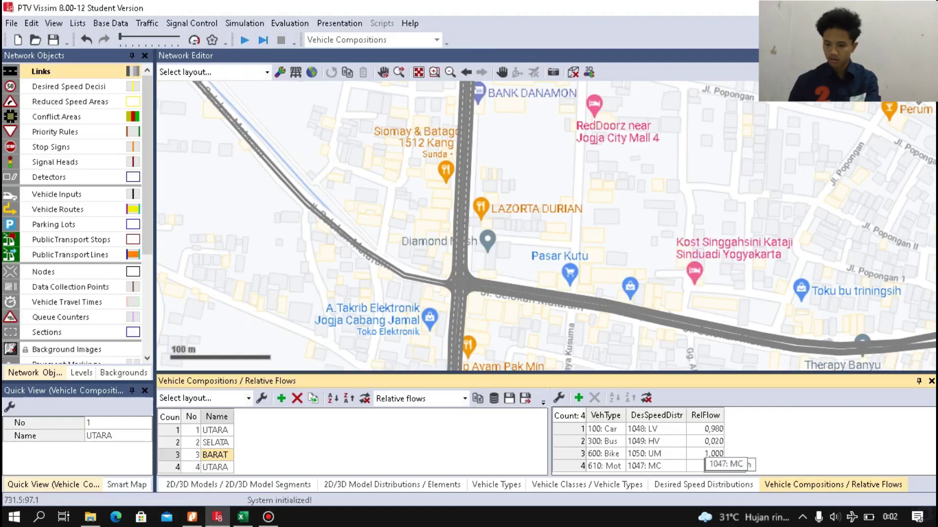
left_click(704, 453)
type("0,000")
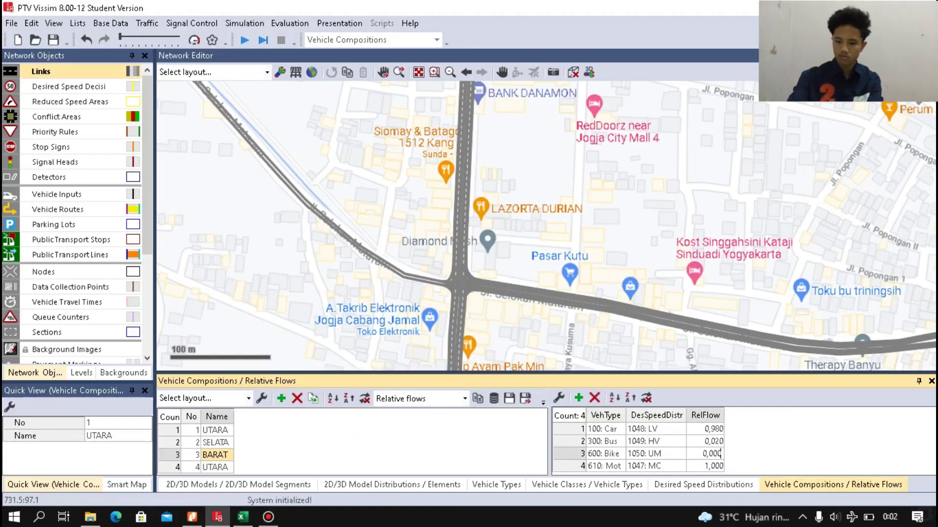
type("5")
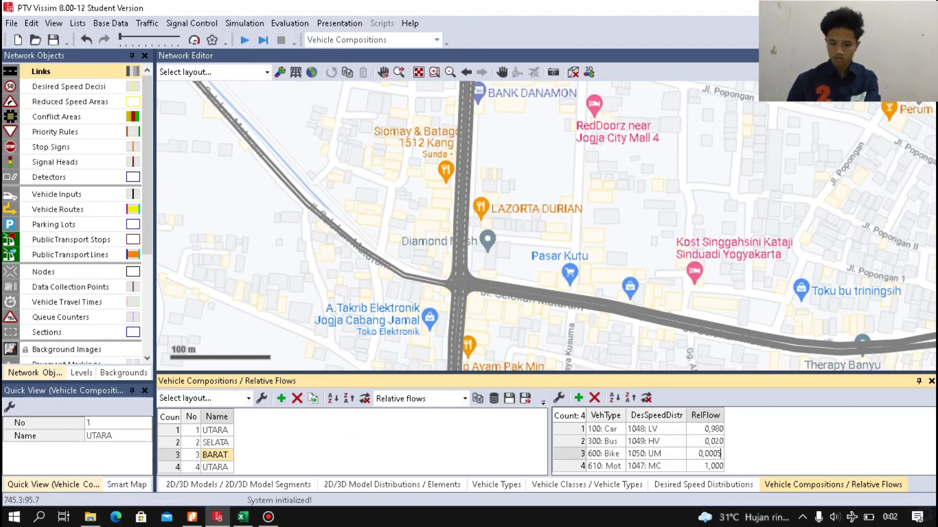
left_click(242, 517)
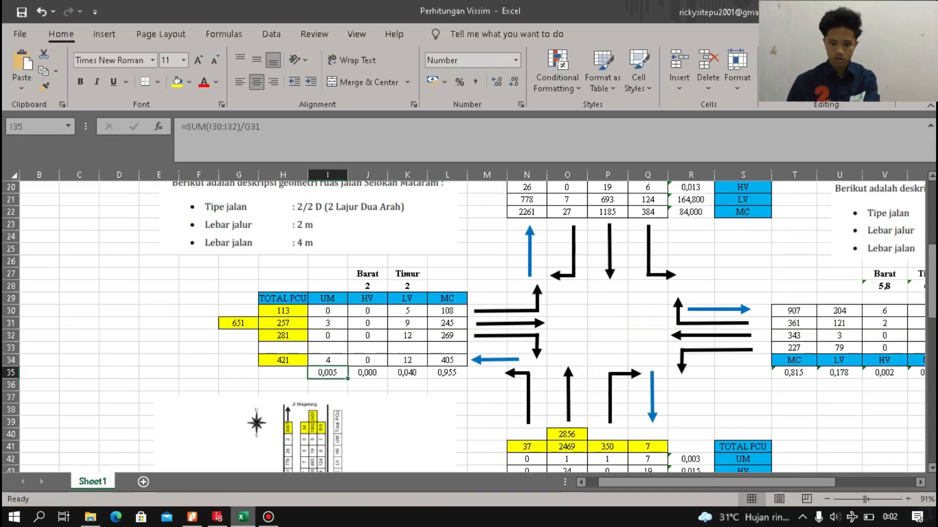
left_click(368, 385)
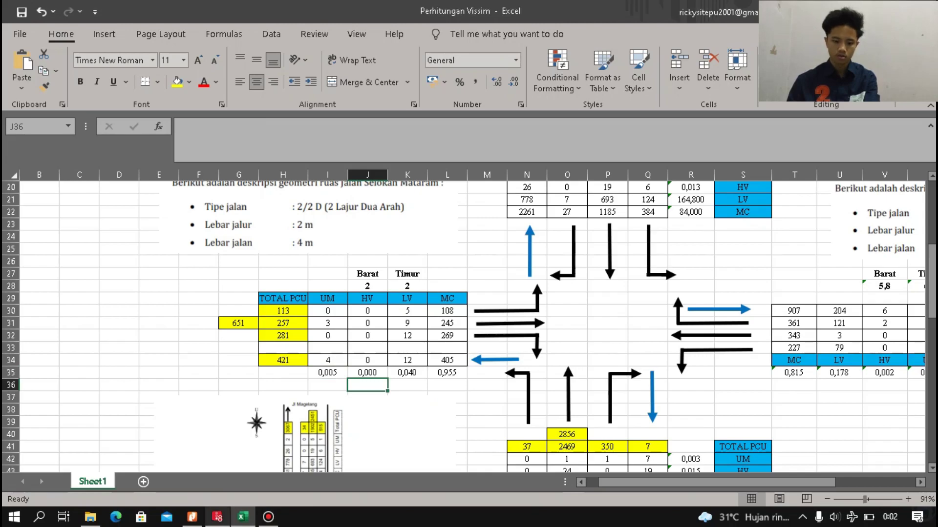
left_click(217, 516)
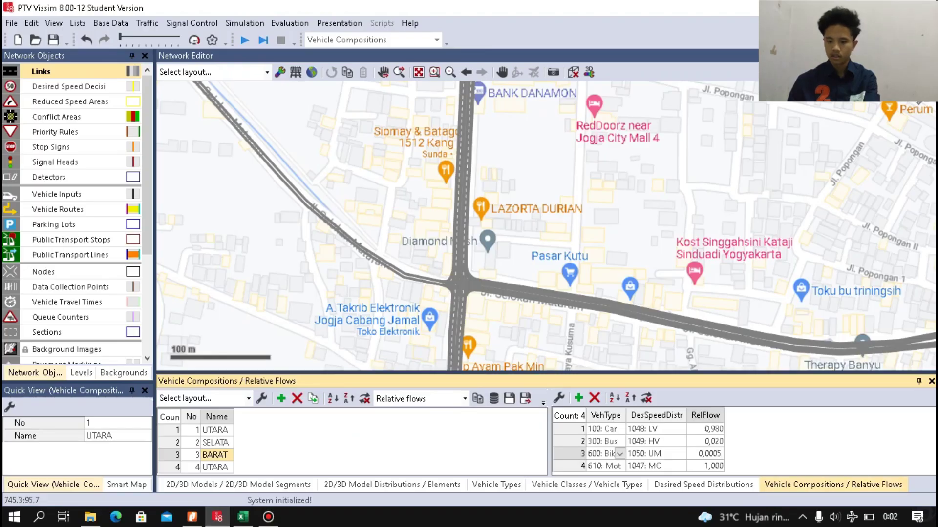
key("Return")
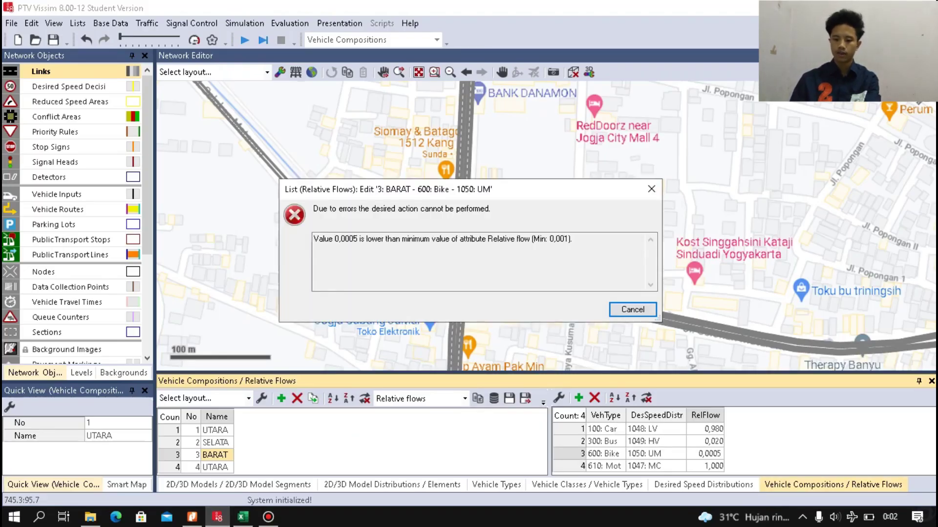
left_click(633, 309)
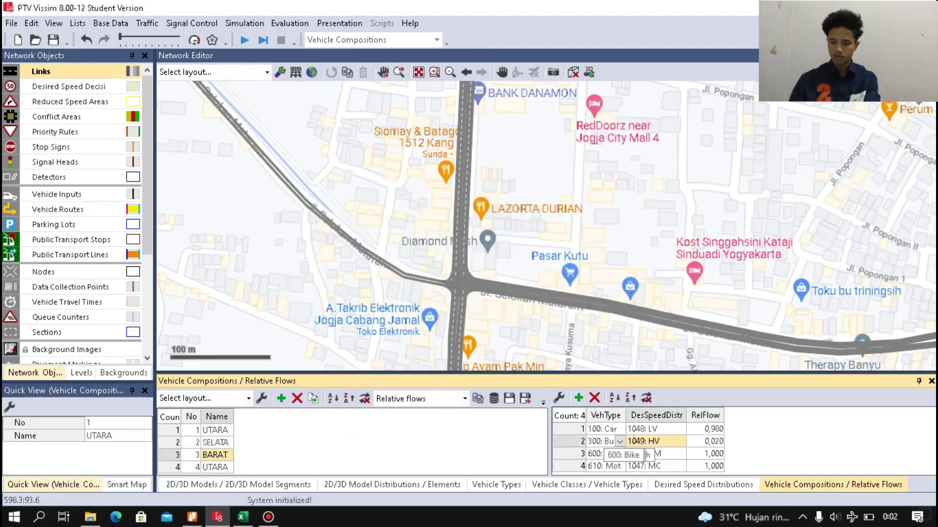
Delete the 300: Bus entry from the BARAT composition's relative flows.
left_click(604, 441)
right_click(603, 441)
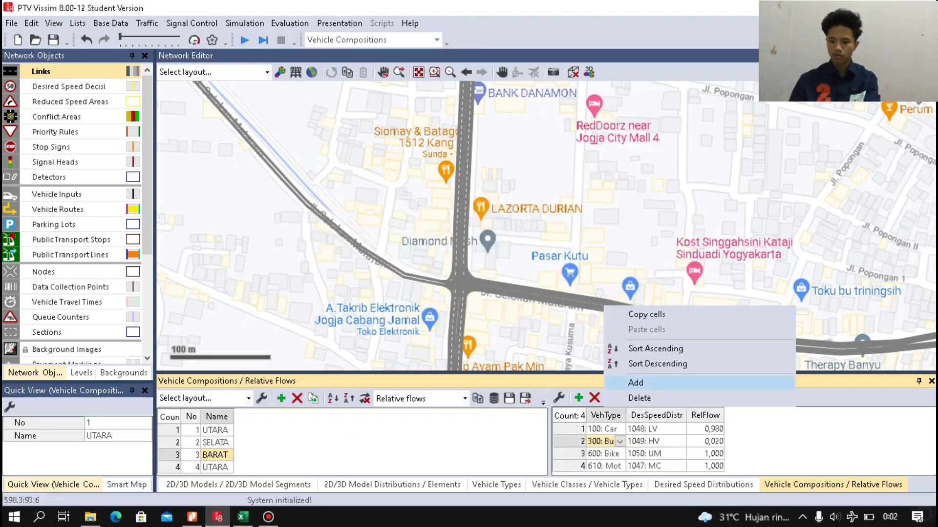
left_click(640, 398)
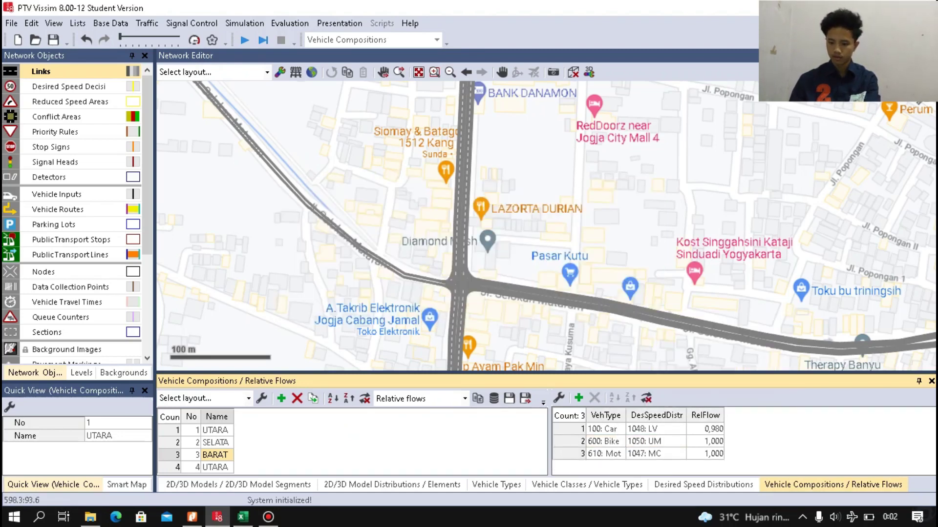
Check the western approach's LV share in Excel and set the BARAT composition's 100: Car relative flow in Vissim to 0,004.
left_click(714, 442)
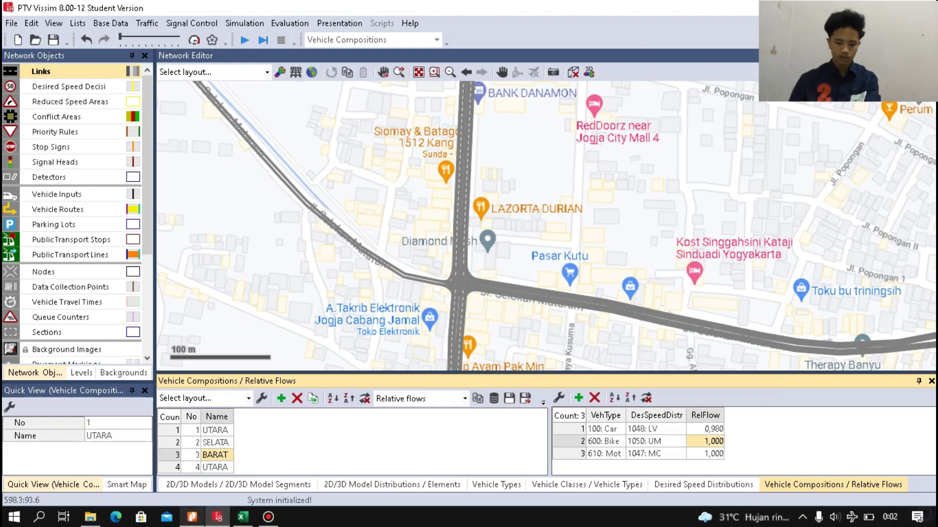
left_click(192, 517)
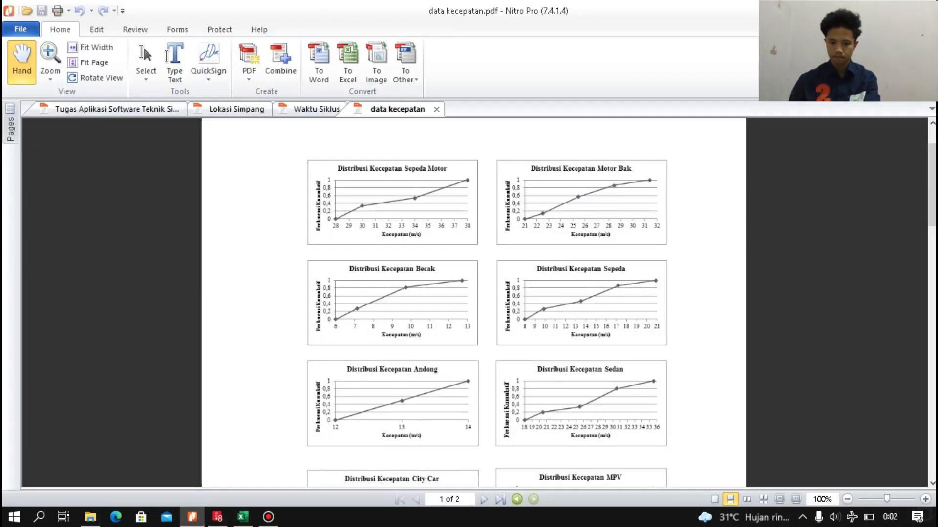
left_click(242, 517)
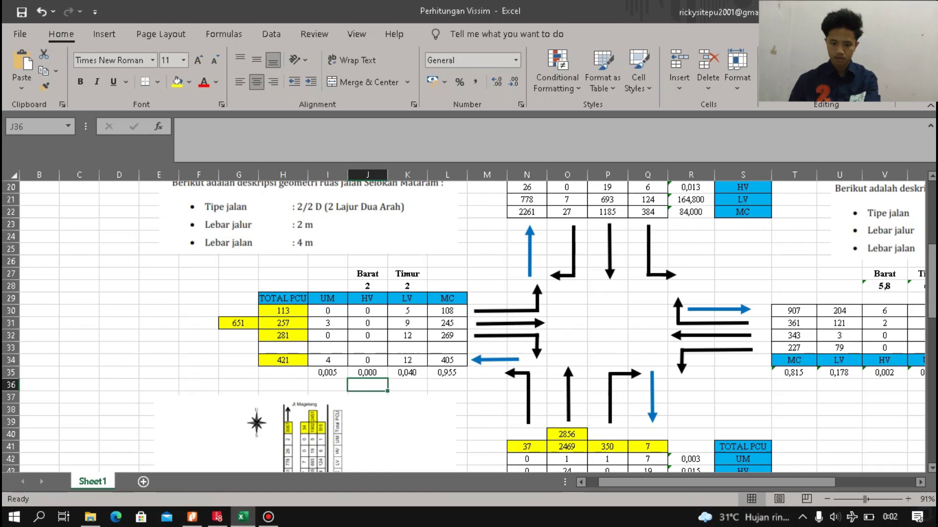
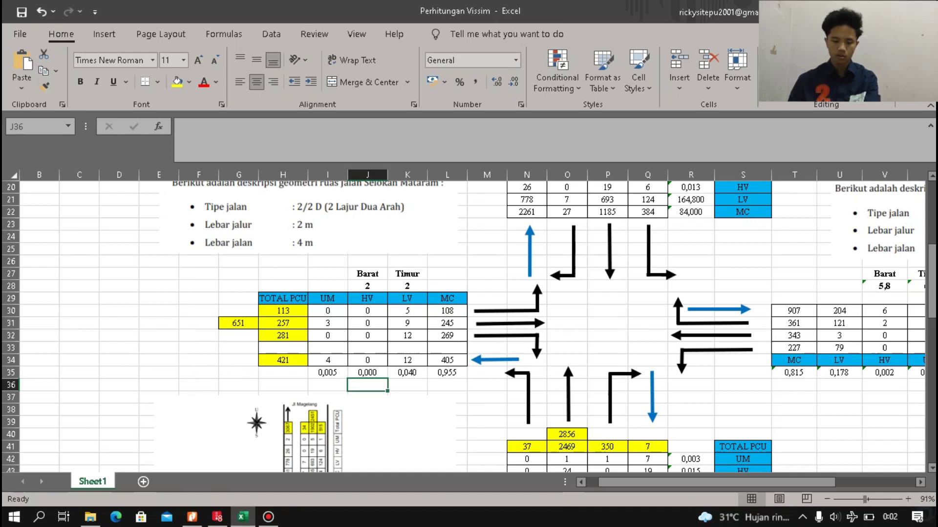
left_click(218, 516)
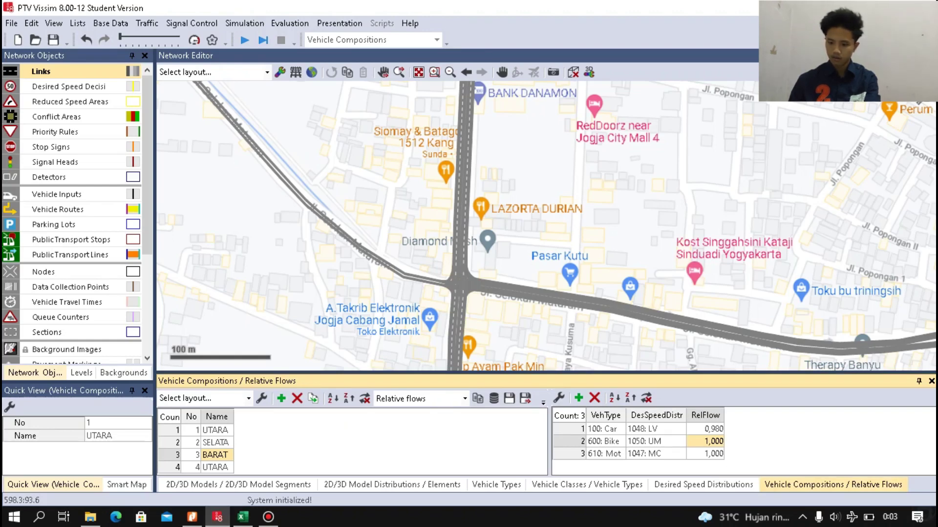
left_click(704, 429)
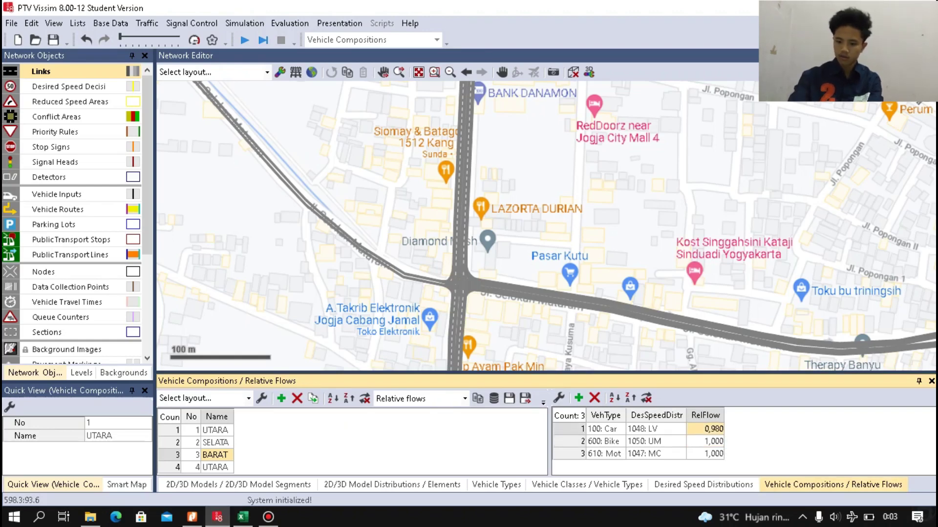
type("0,004")
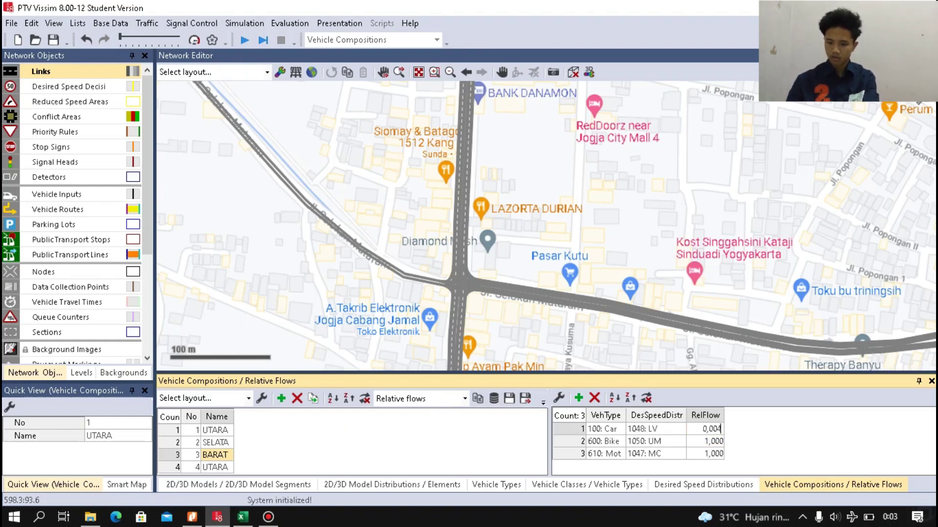
key("Return")
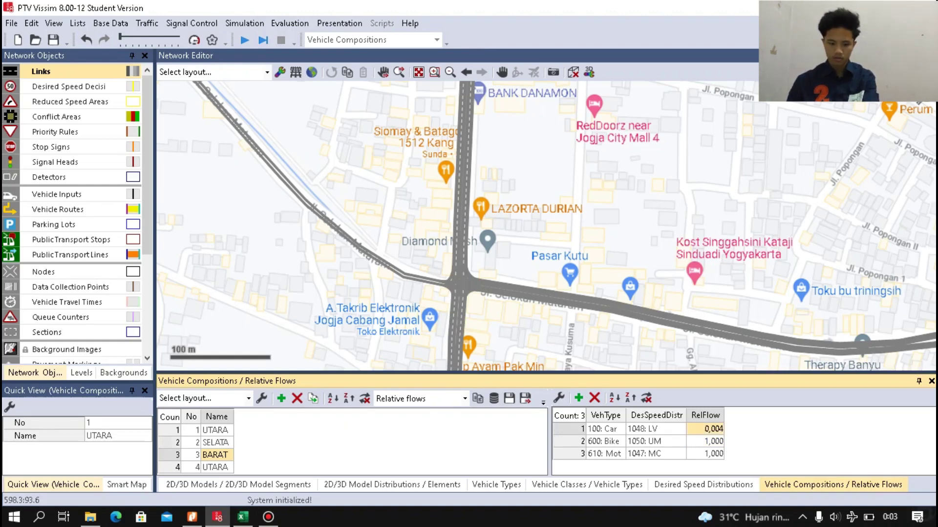
Check the western approach's MC share in Excel and set the BARAT composition's 610: Mot relative flow in Vissim to 0,955.
left_click(191, 517)
left_click(242, 517)
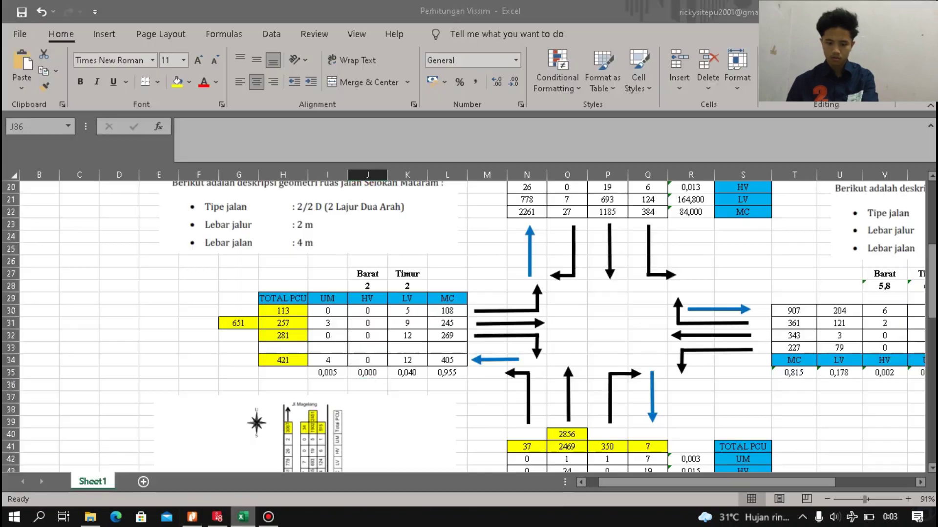
mouse_move(269, 517)
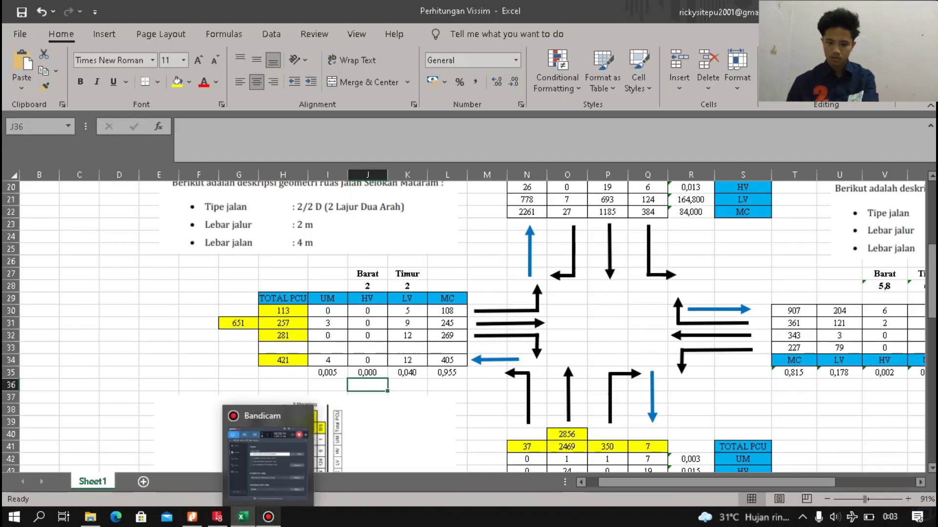
left_click(254, 423)
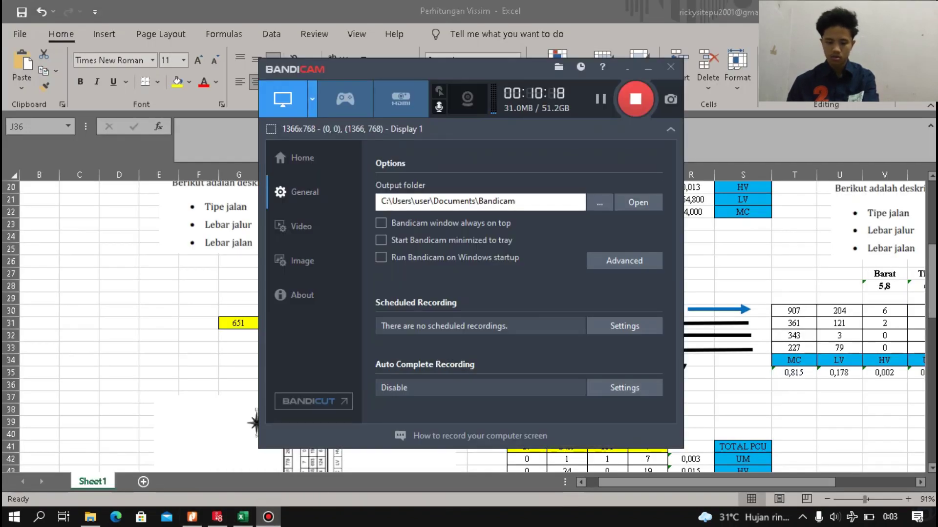
left_click(217, 517)
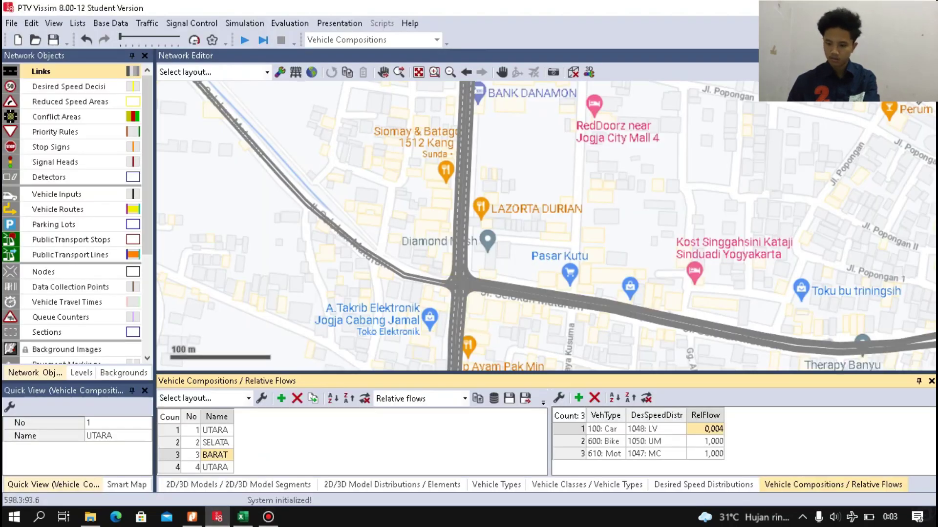
left_click(705, 454)
type("0,95")
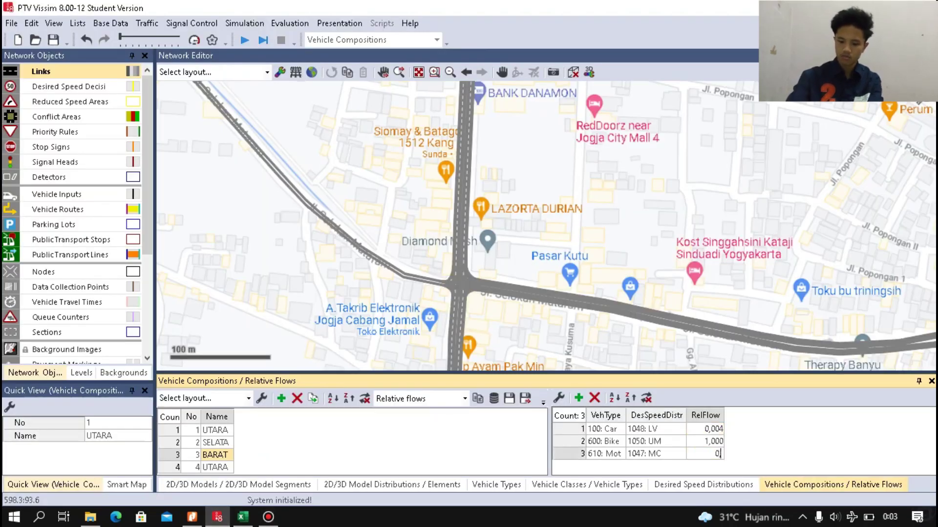
type("5")
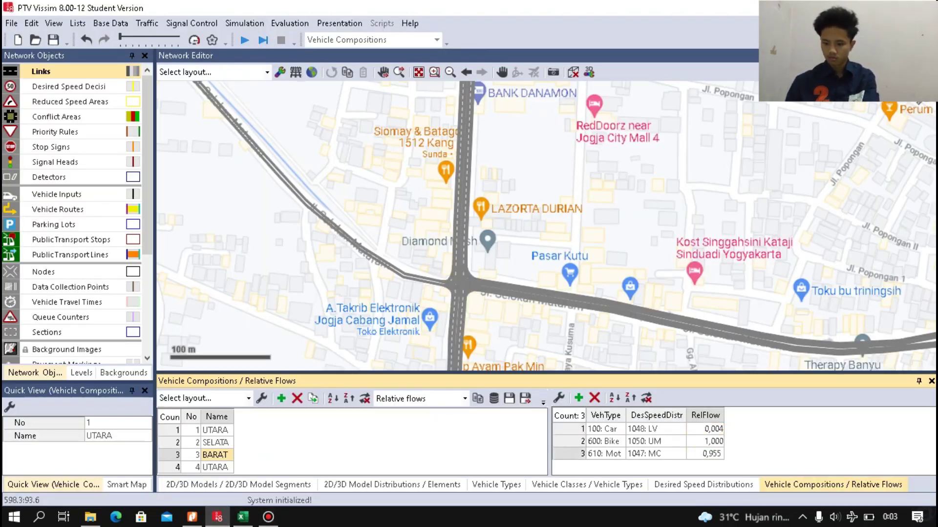
key("Return")
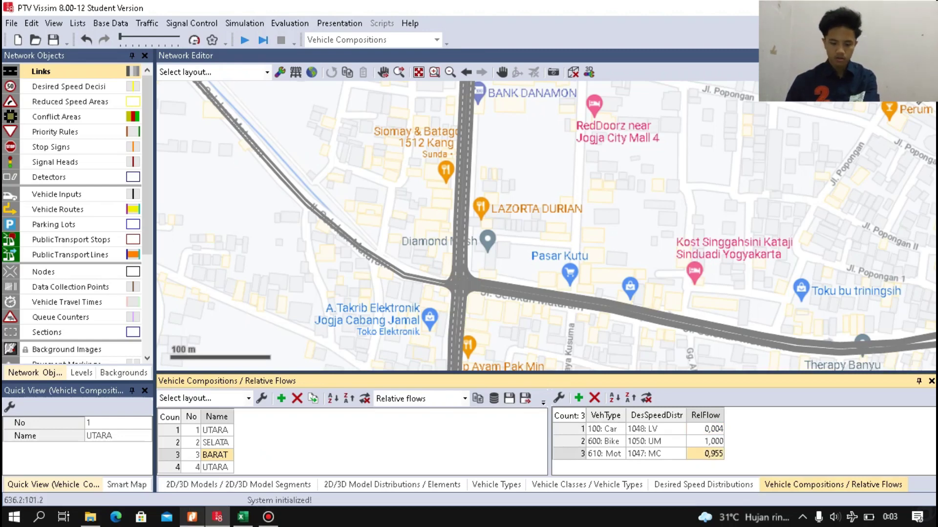
Check the western approach's UM share in Excel and set the BARAT composition's 600: Bike relative flow in Vissim to 0,005.
left_click(192, 517)
left_click(243, 517)
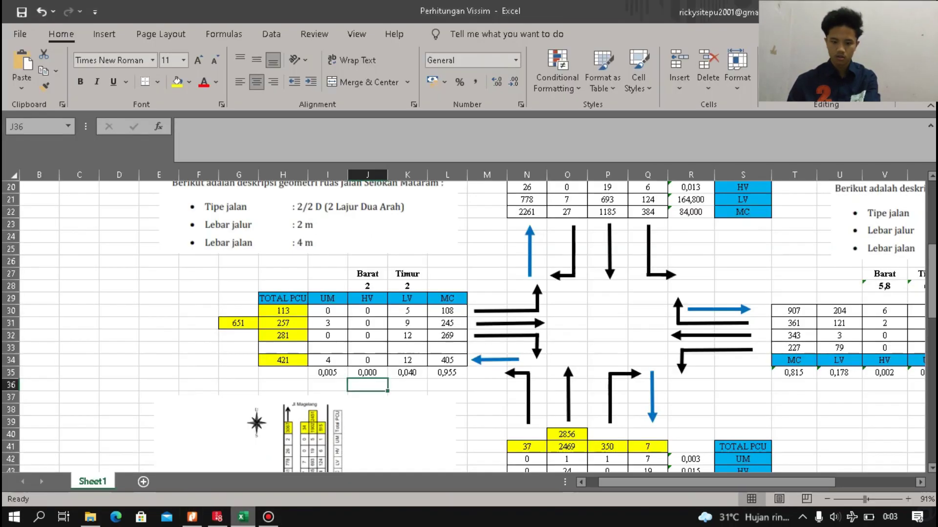
left_click(243, 517)
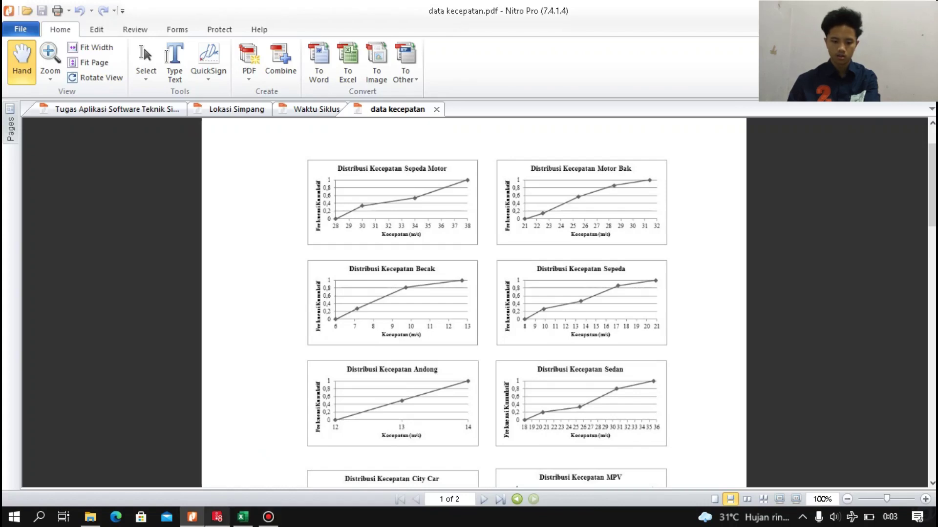
left_click(217, 517)
left_click(705, 441)
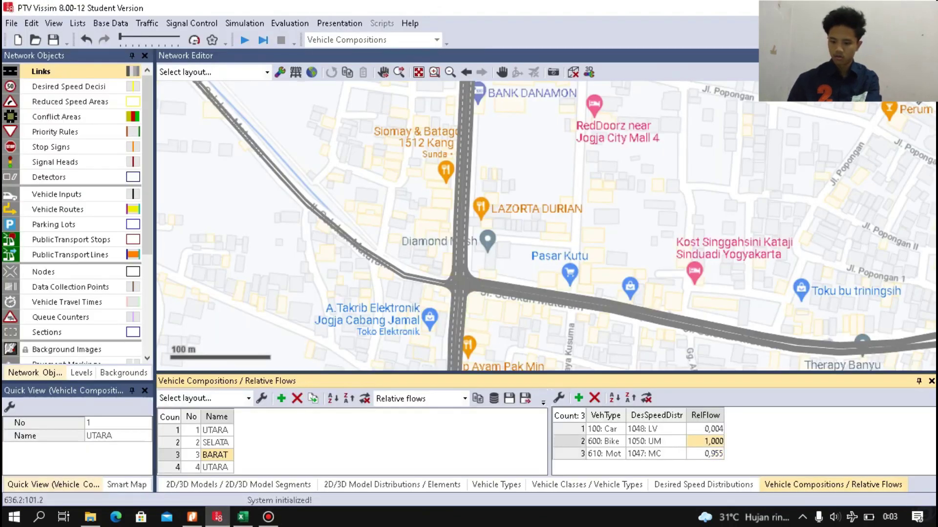
type("0,00")
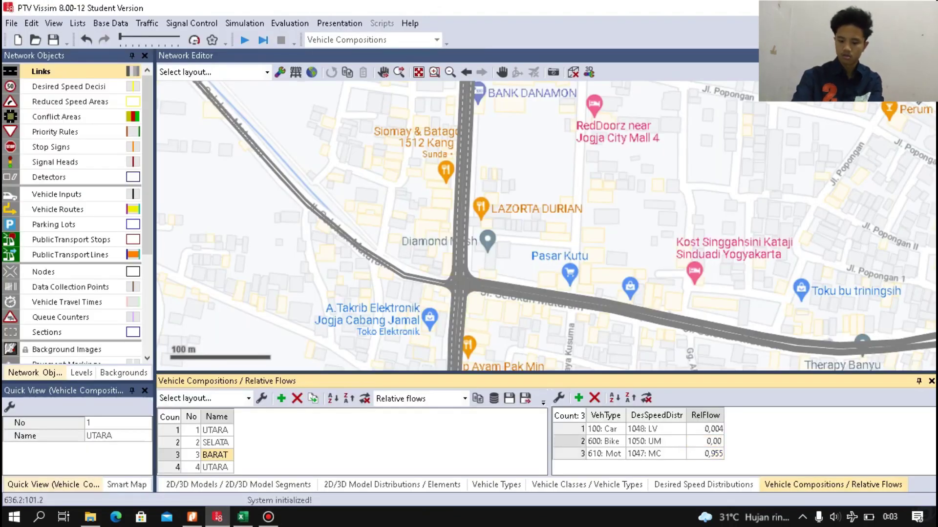
type("5")
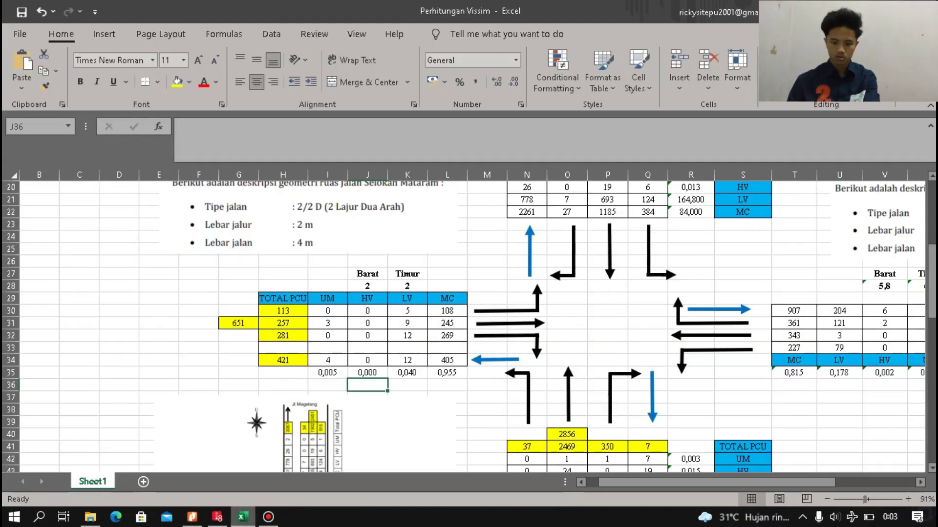
key("alt+Tab")
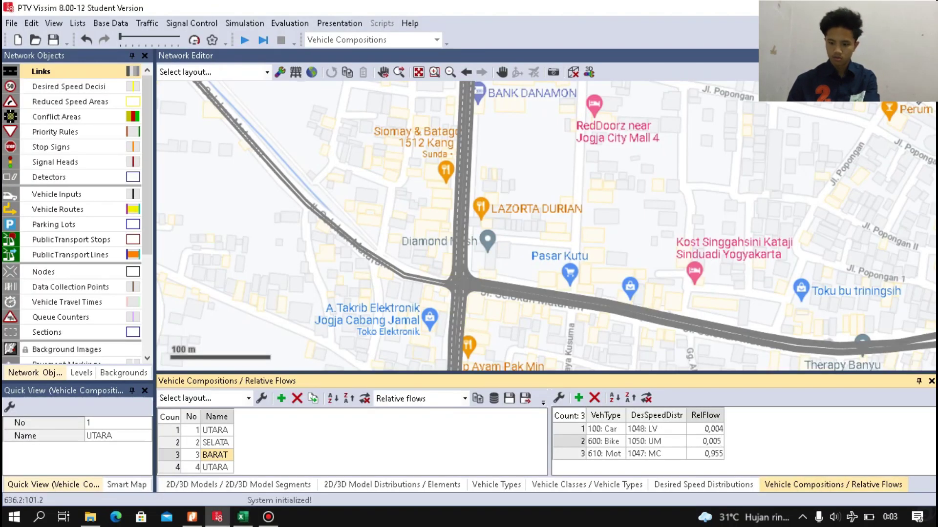
key("Return")
Rename the fourth vehicle composition as TIMUR.
left_click(215, 468)
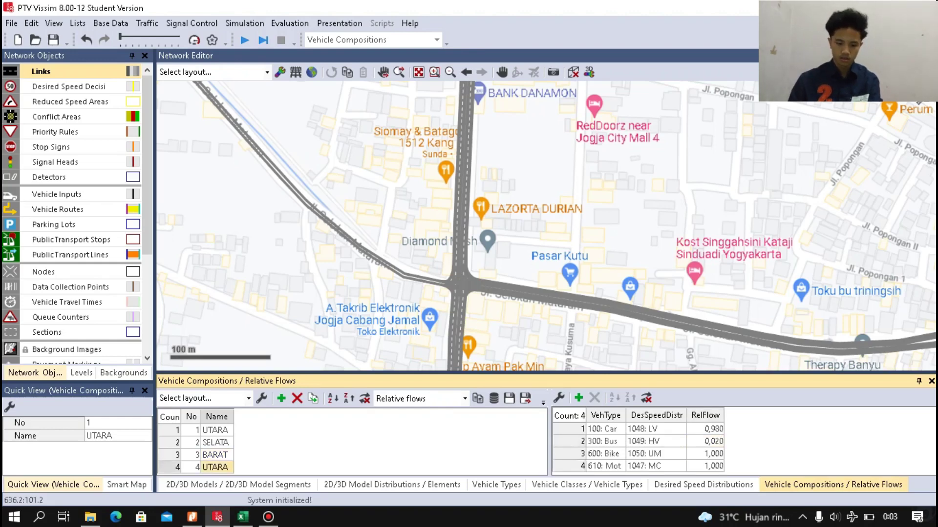
type("t")
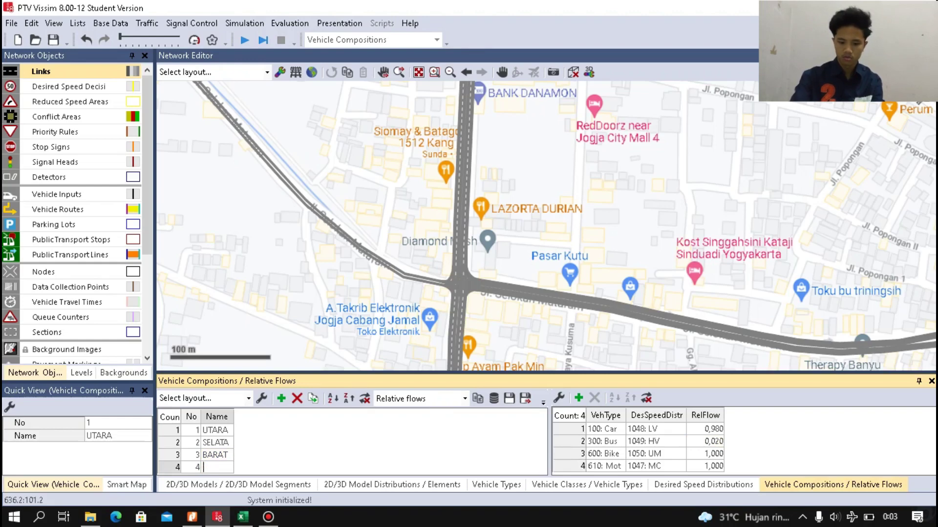
type("IMUR")
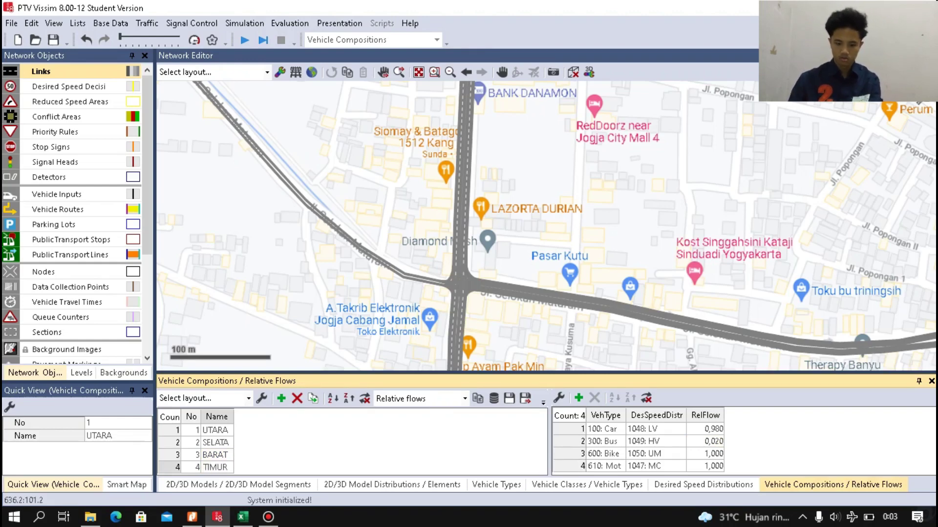
key("Return")
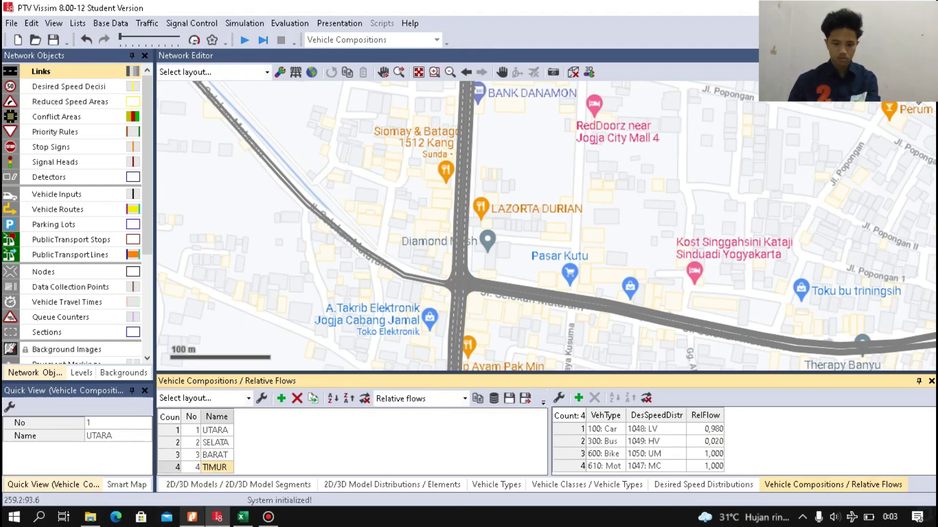
Check the eastern approach's MC share in Excel and set the TIMUR composition's 610: Mot relative flow in Vissim to 0,815.
left_click(192, 516)
left_click(243, 517)
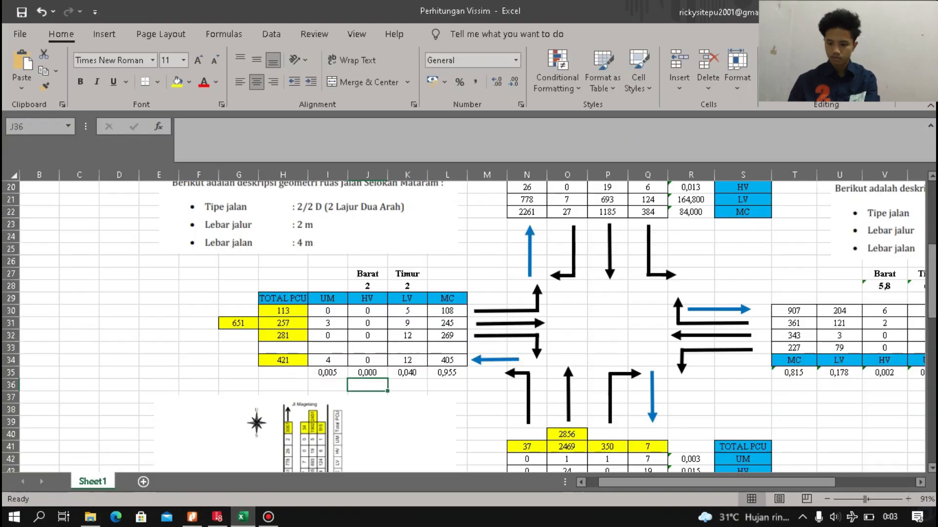
scroll(469, 322, "right", 4)
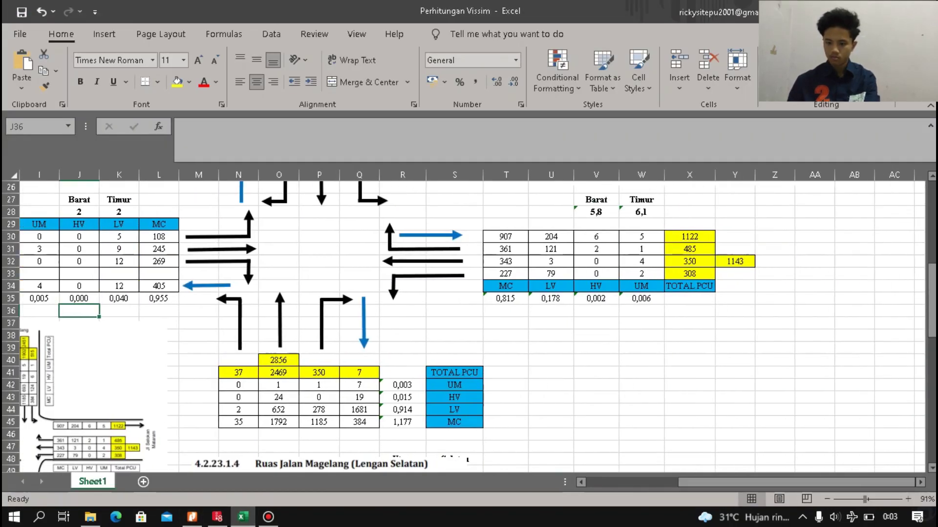
scroll(469, 322, "up", 2)
left_click(506, 372)
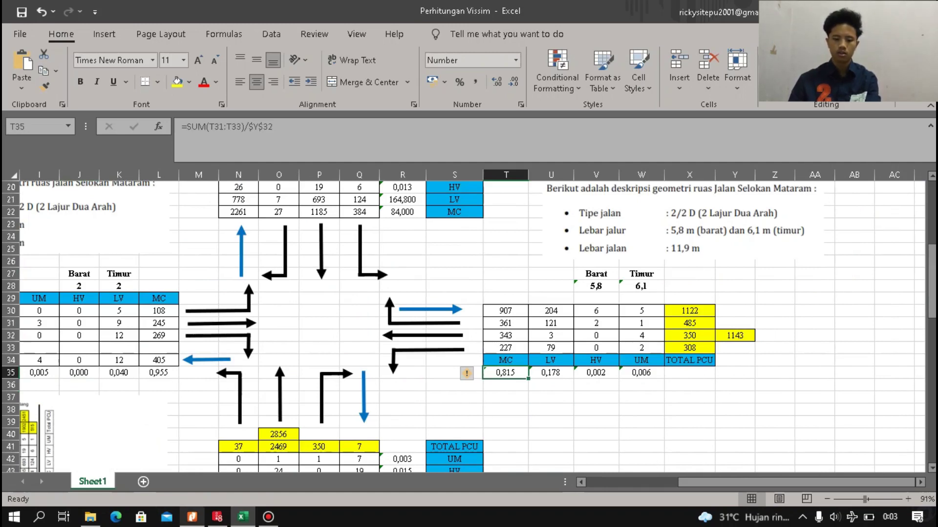
left_click(192, 517)
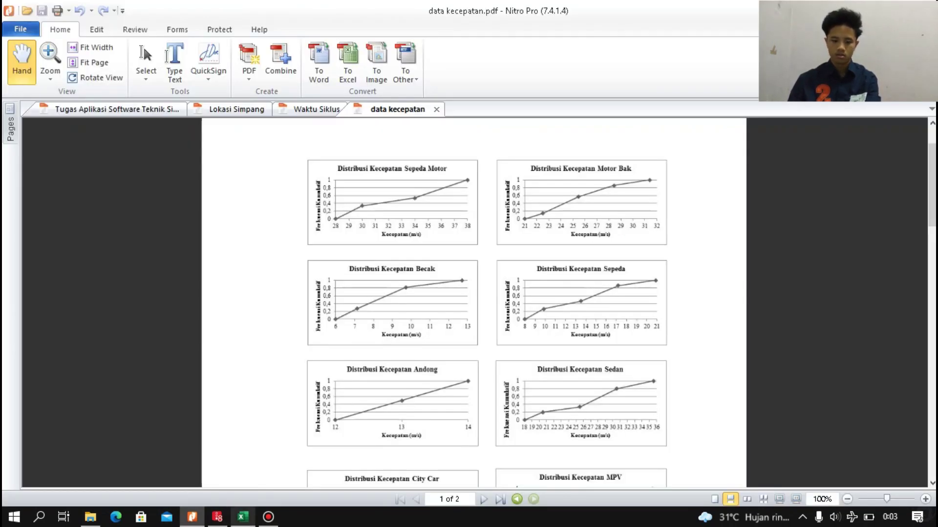
left_click(243, 517)
left_click(217, 516)
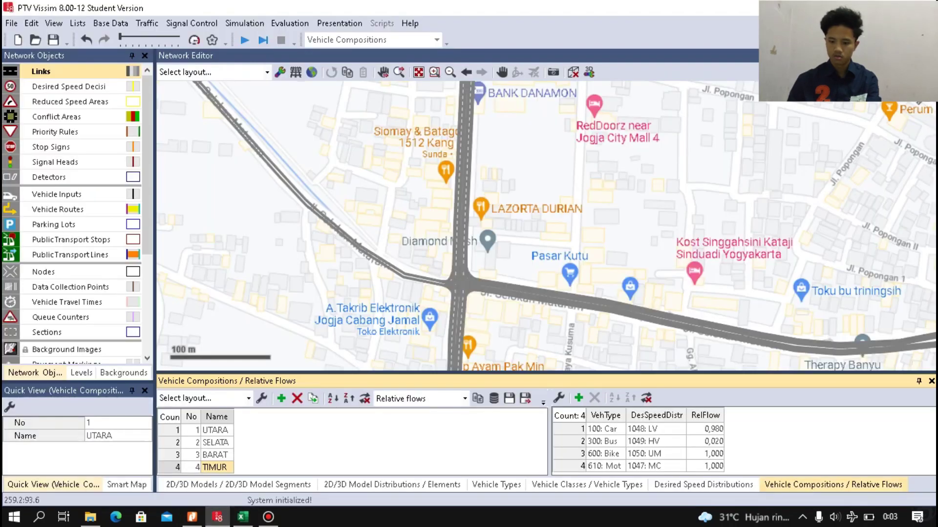
left_click(710, 468)
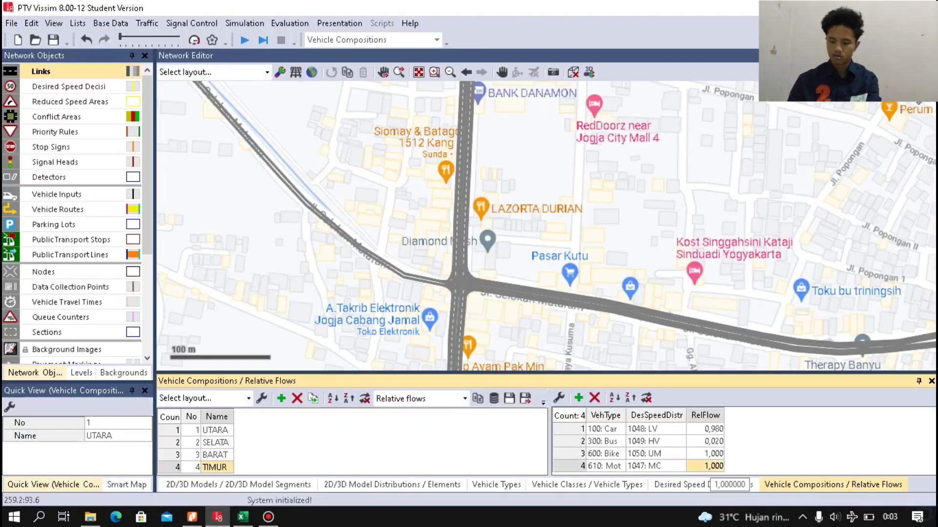
type("0,815")
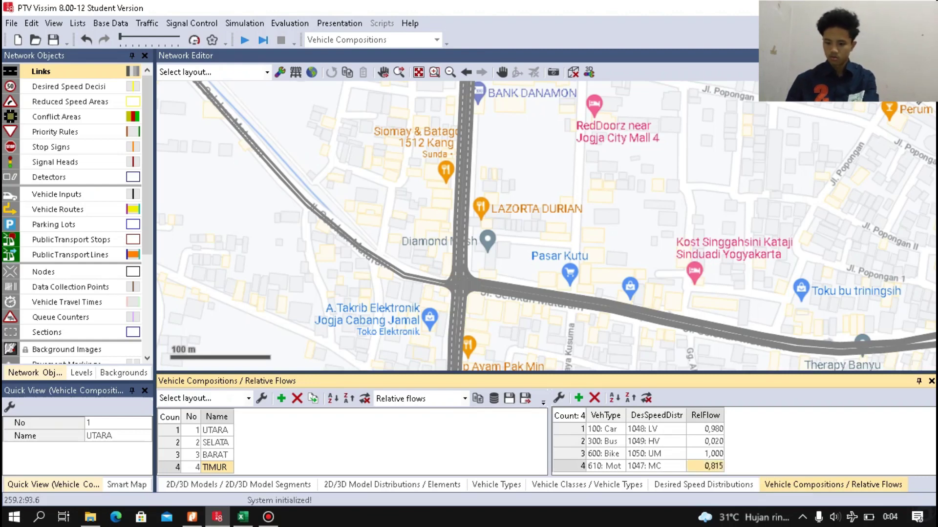
Check the eastern approach's UM share in Excel and set the TIMUR composition's 600: Bike relative flow in Vissim to 0,006.
left_click(243, 517)
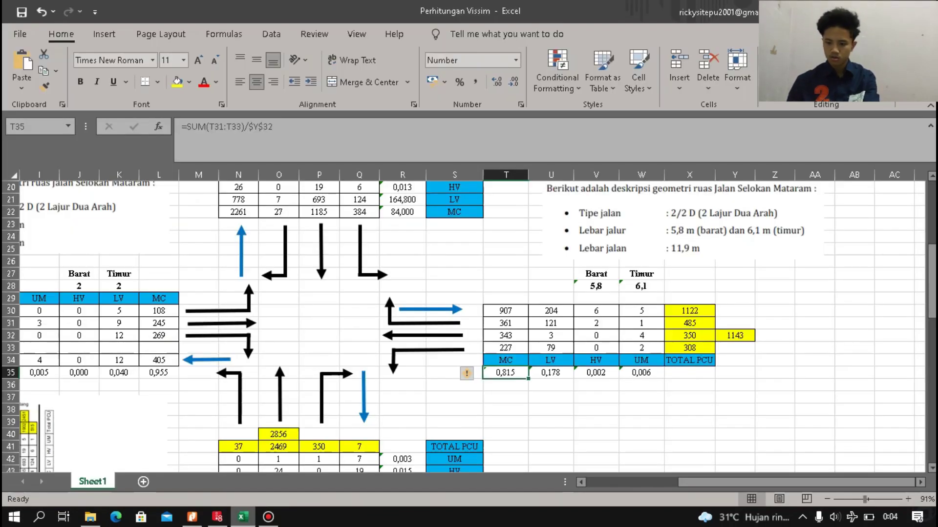
left_click(217, 516)
left_click(708, 454)
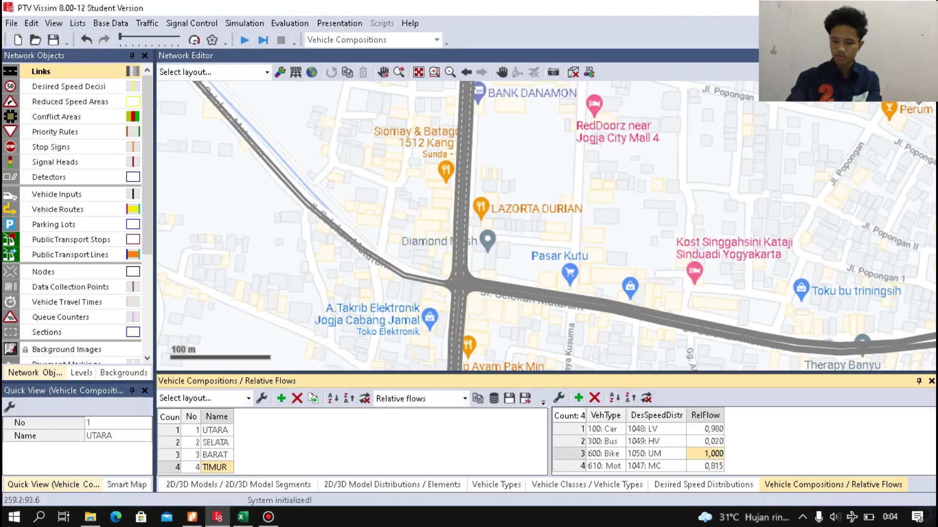
type("0,006")
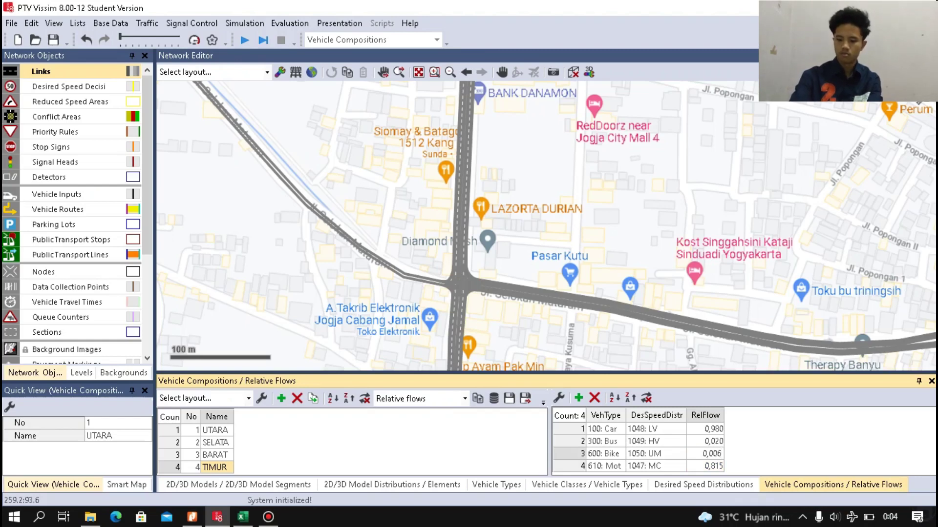
key("Return")
Check the eastern approach's HV share in Excel and set the TIMUR composition's 300: Bus relative flow in Vissim to 0,002.
key("Up")
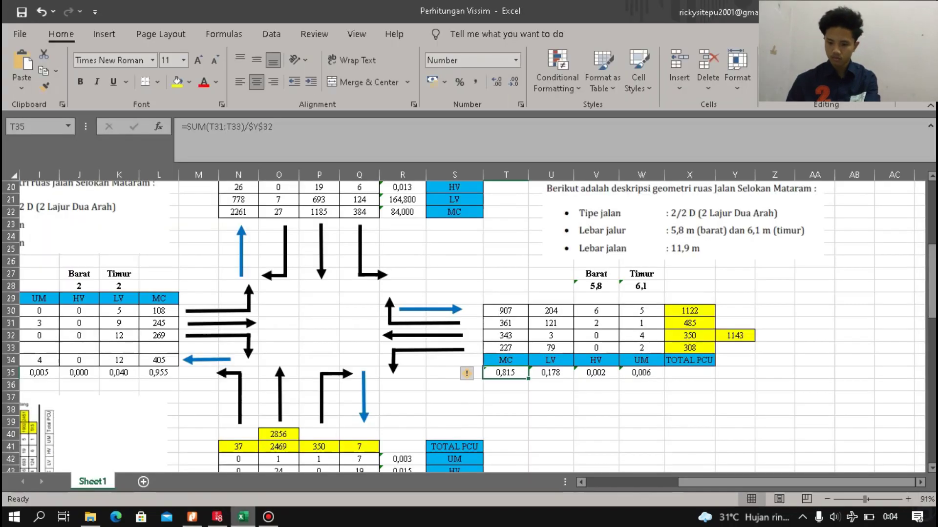
left_click(243, 517)
left_click(218, 516)
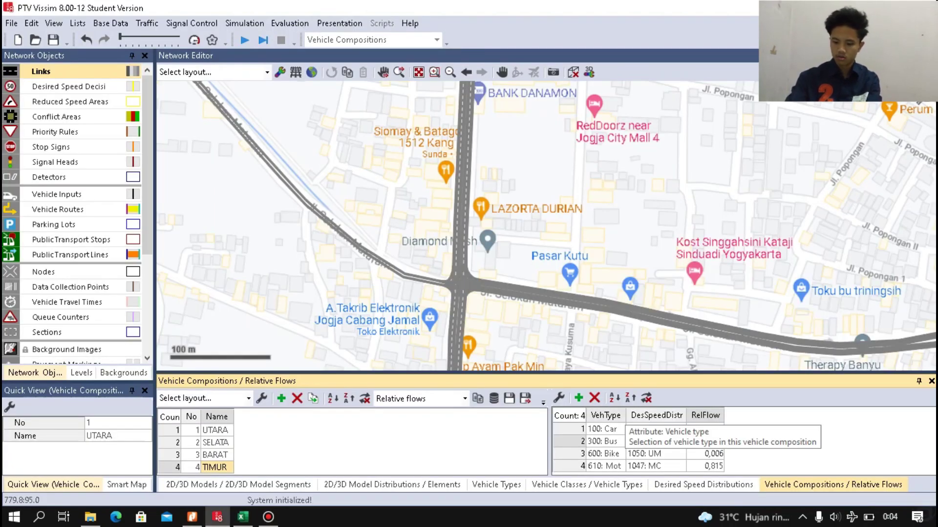
type("0")
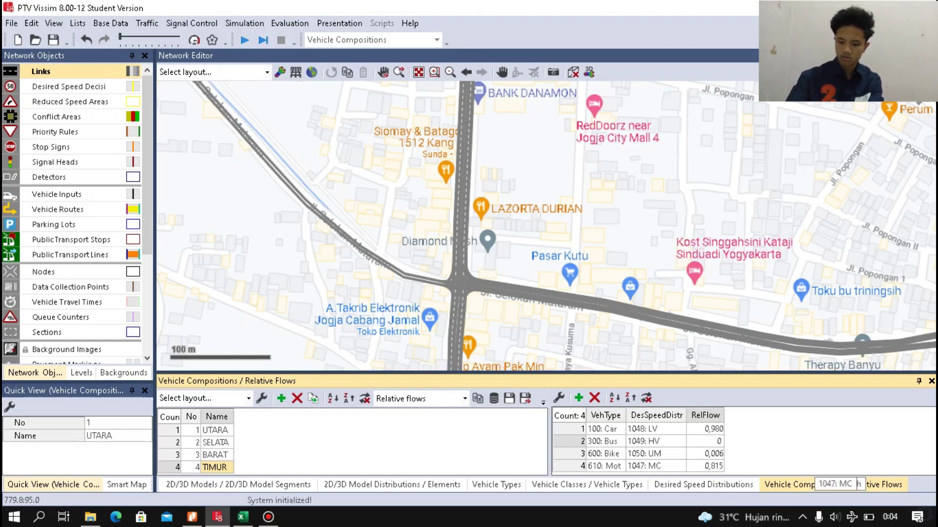
type(",002")
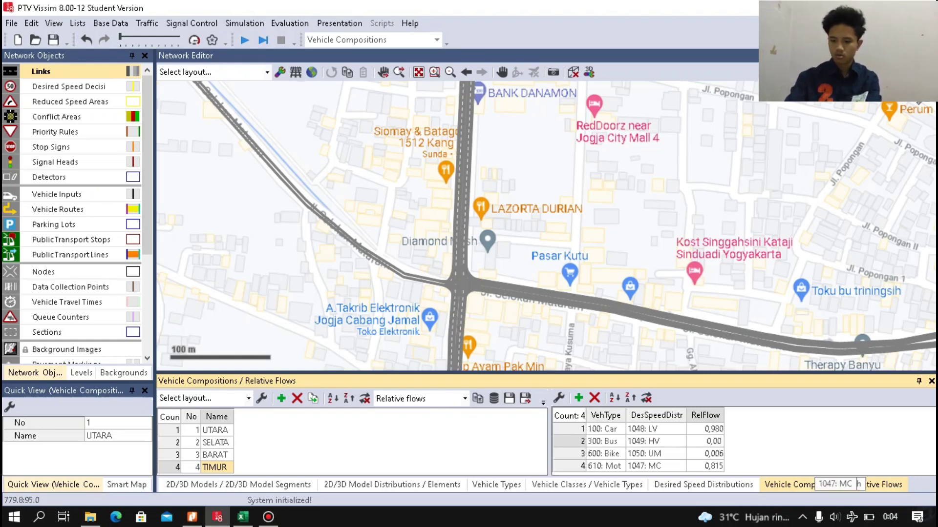
left_click(243, 517)
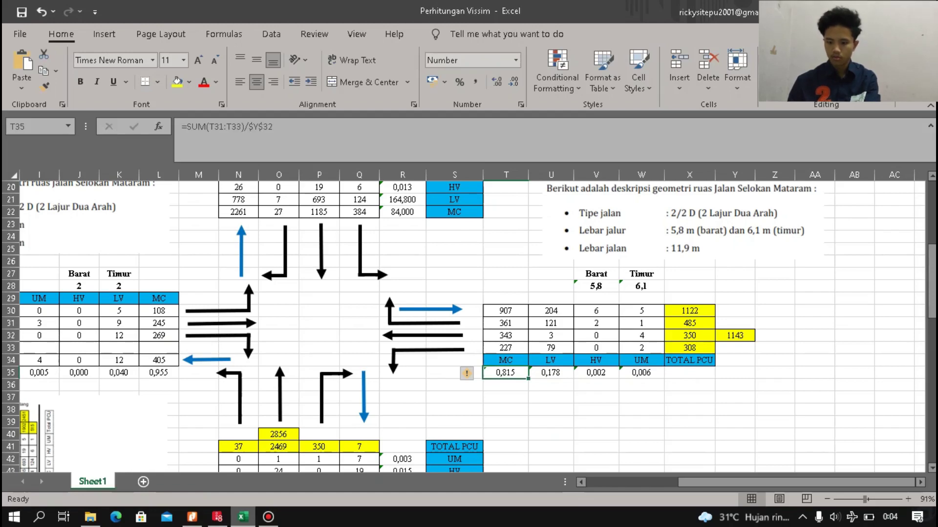
key("alt+Tab")
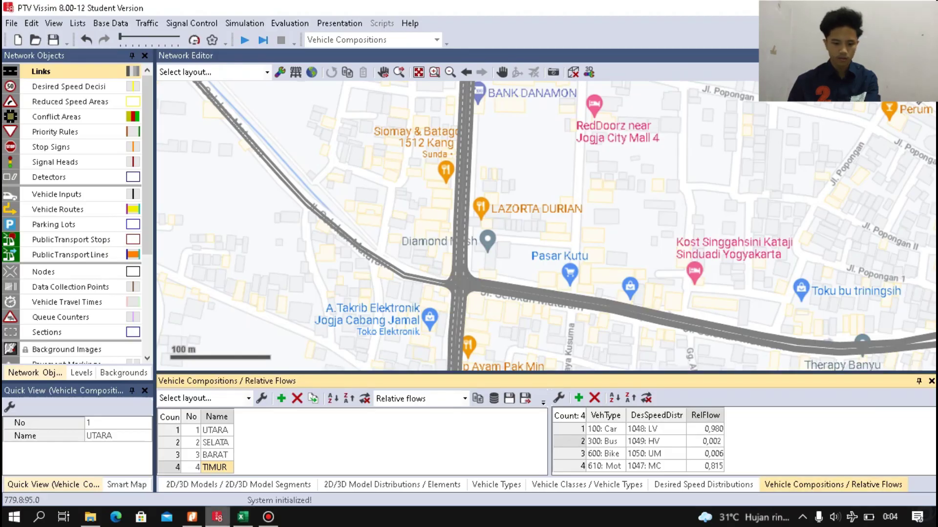
Check the eastern approach's LV share in Excel and set the TIMUR composition's 100: Car relative flow in Vissim to 0,178.
key("alt+Tab")
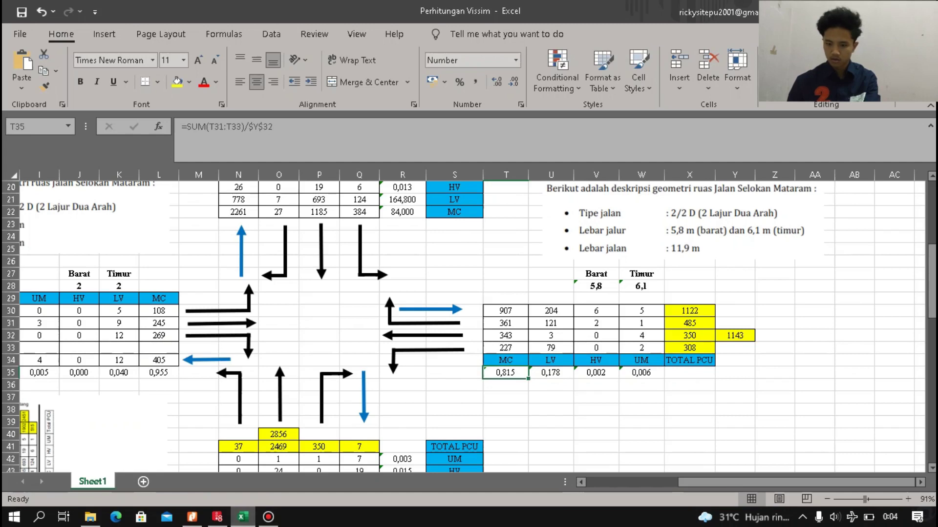
key("alt+Tab")
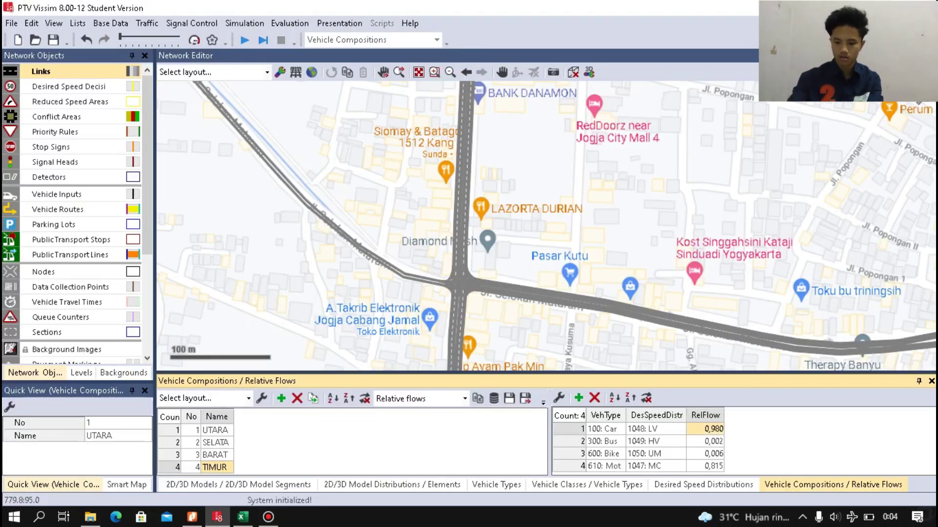
type("0,17")
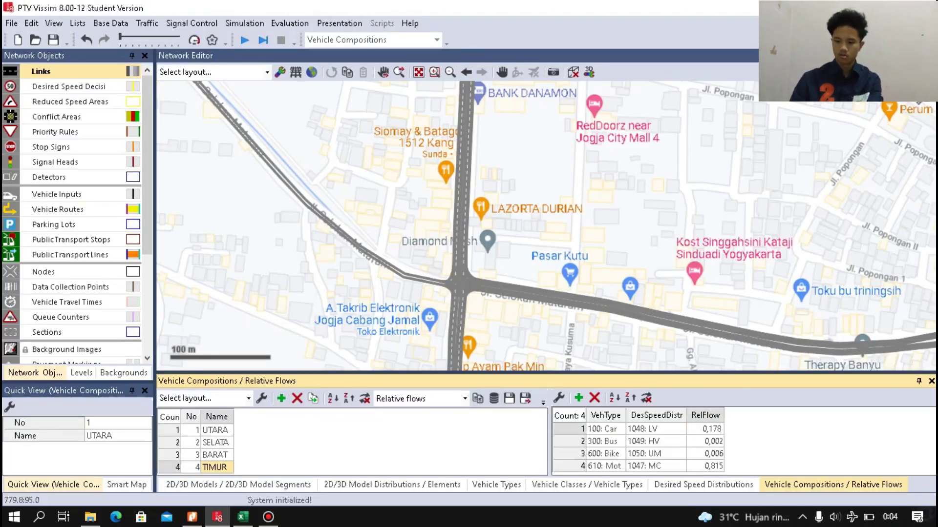
type("8")
key("Return")
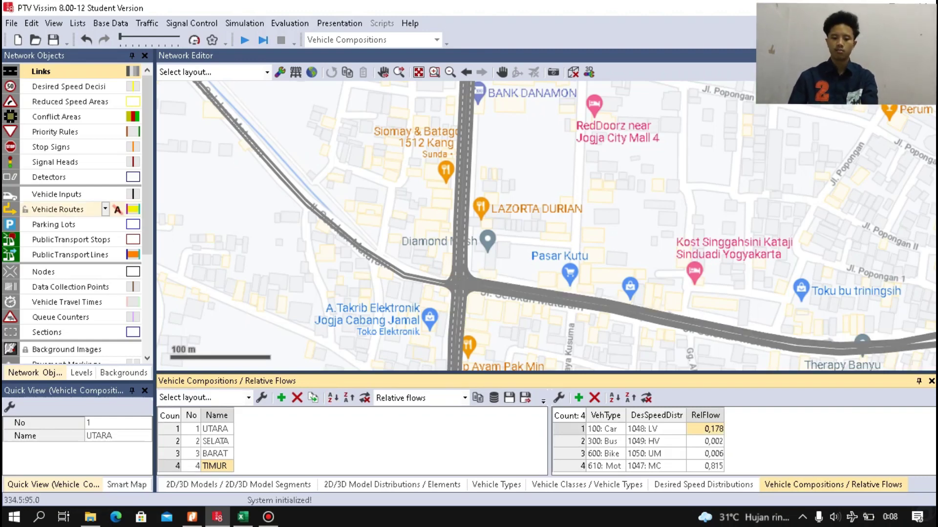
Review the relative flows of the UTARA, SELATA, BARAT and TIMUR compositions one after another.
left_click(216, 430)
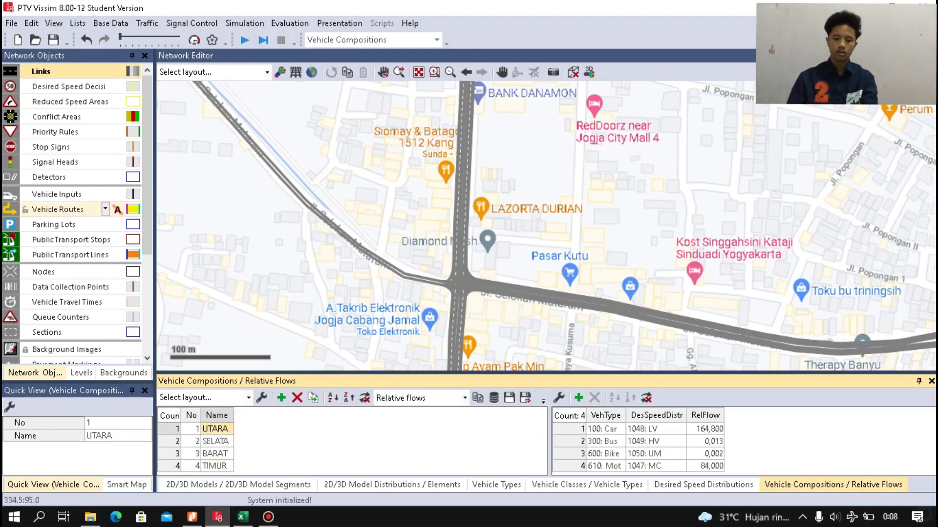
left_click(216, 442)
left_click(215, 454)
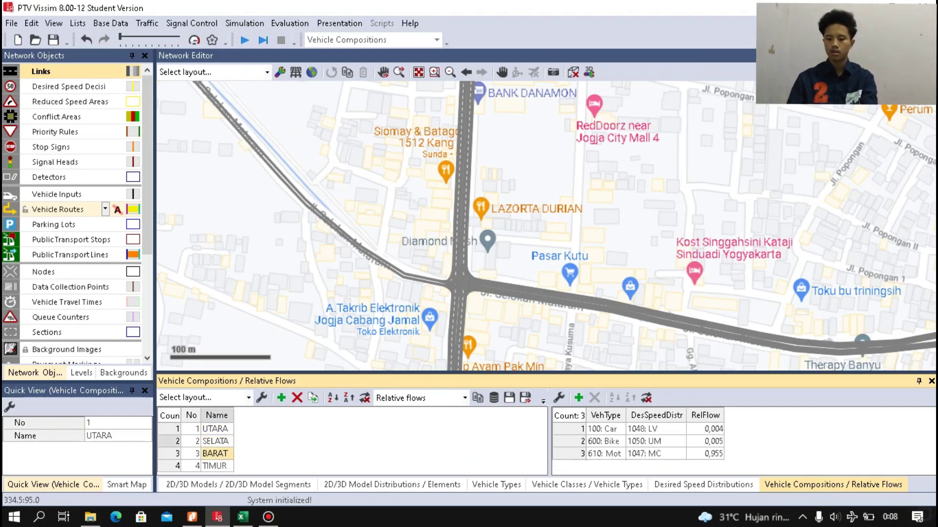
left_click(215, 466)
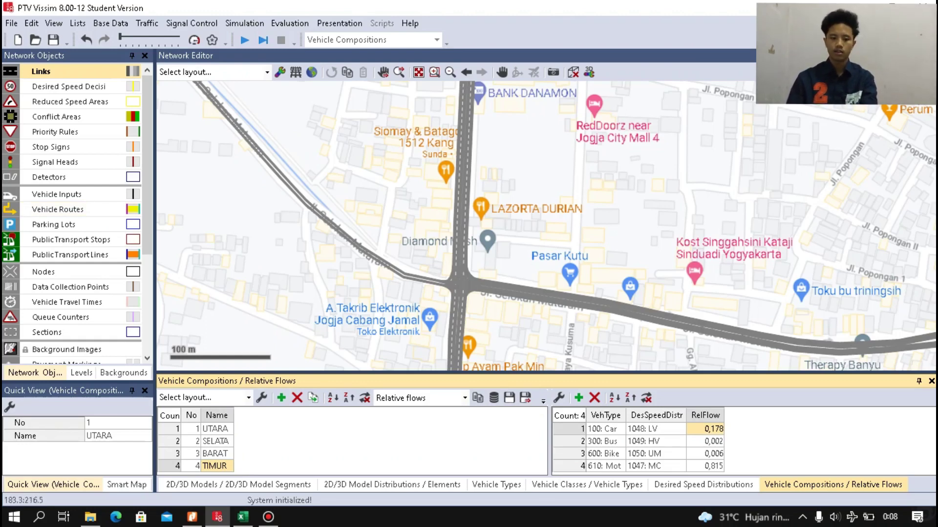
Place a static vehicle routing decision on link 1: Jl. Selokan Mataram at the eastern entry, about 3.5 m from its start.
left_click(58, 209)
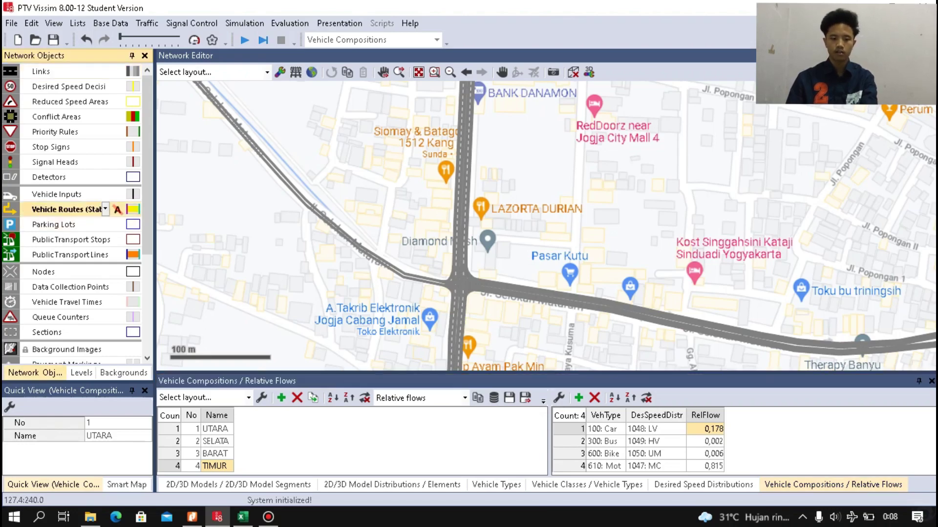
scroll(349, 155, "down", 2)
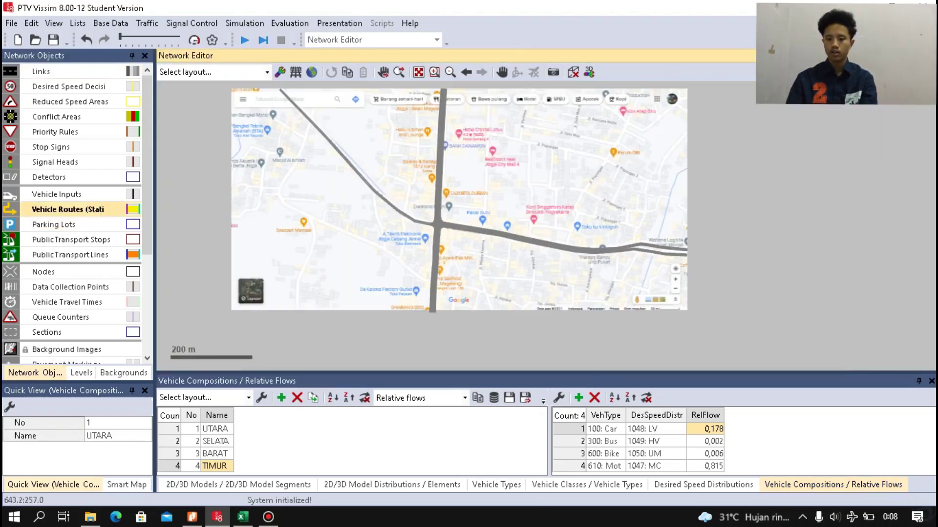
scroll(531, 247, "up", 2)
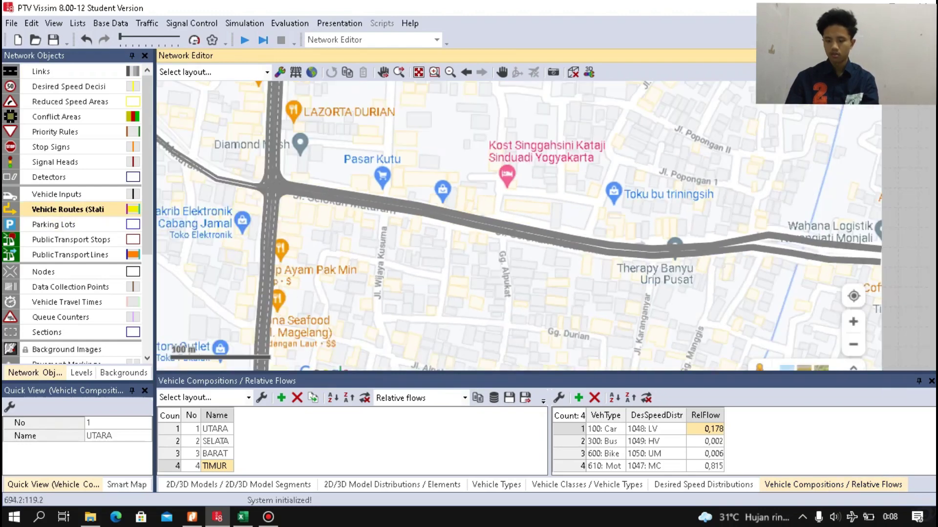
scroll(874, 259, "up", 2)
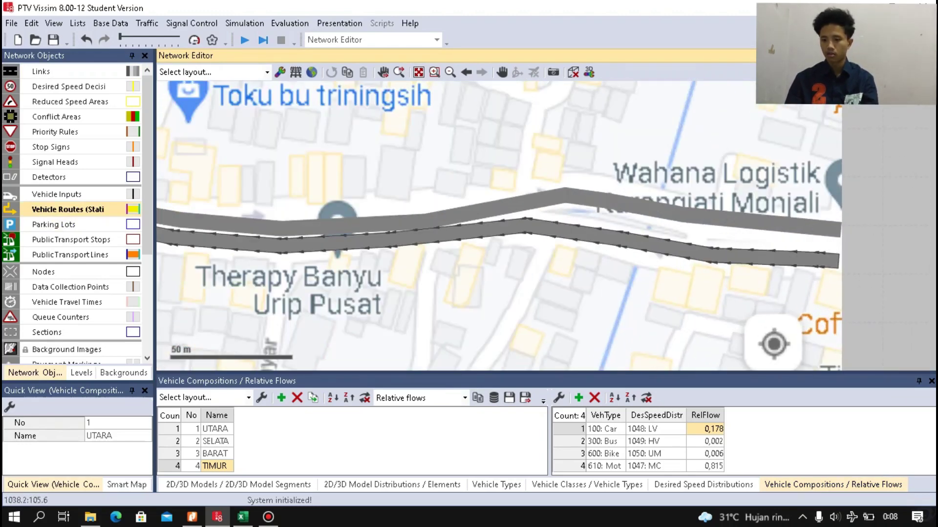
right_click(830, 261, "ctrl")
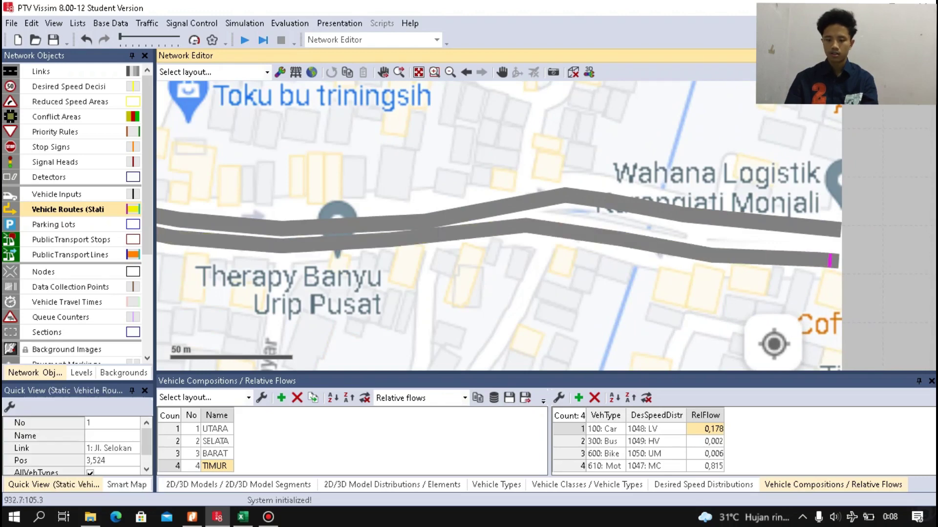
Add a static route from the eastern decision to the southern exit on link 5: Jl. Magelang, ending at about position 201.
scroll(453, 242, "down", 7)
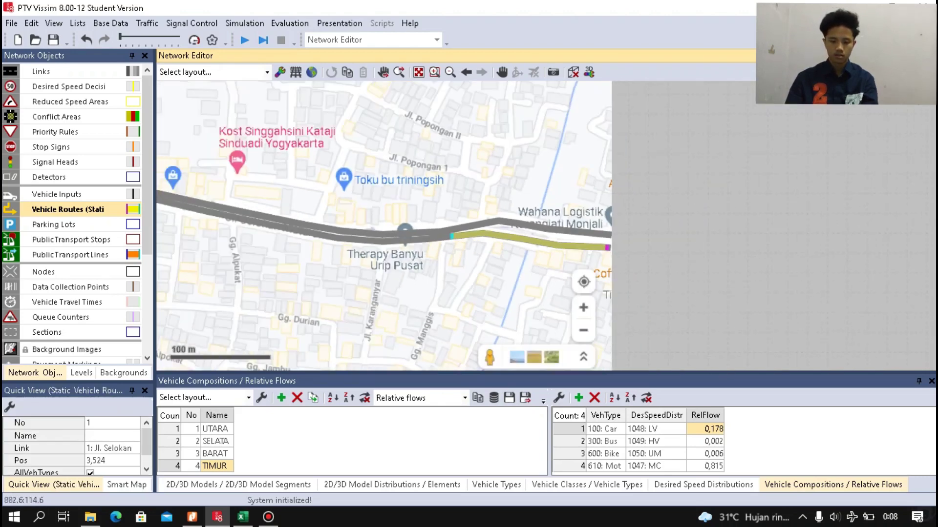
scroll(278, 267, "up", 7)
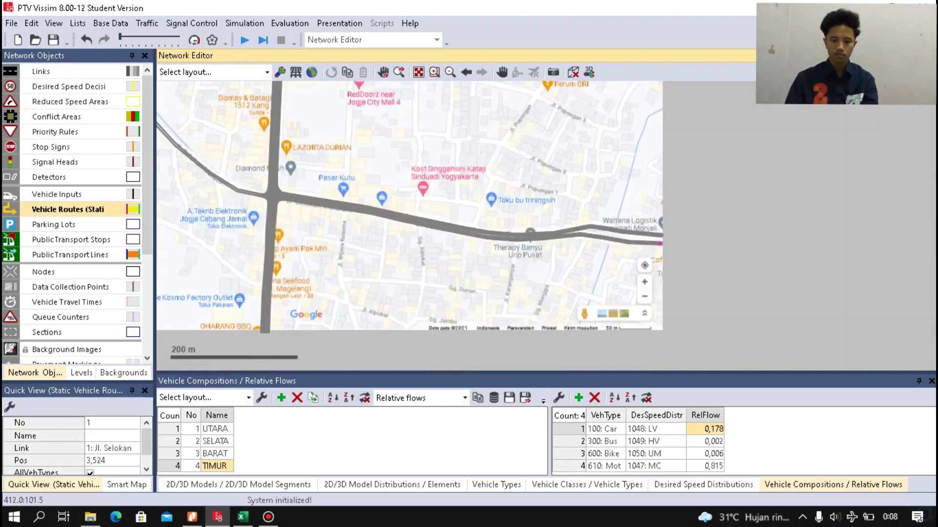
scroll(258, 357, "up", 4)
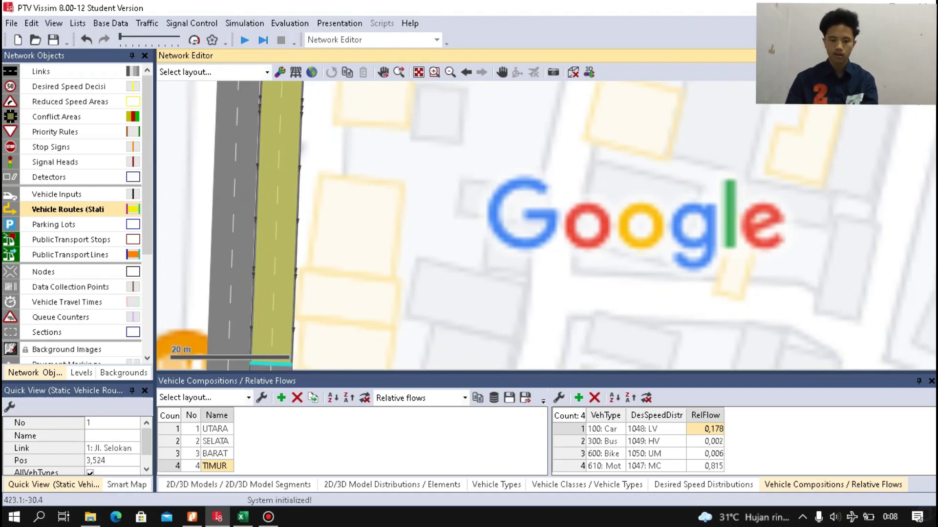
left_click(280, 365)
Add a static route from the eastern decision to the far western exit on link 4: Jl. Selokan Mataram, ending at about position 507.
scroll(360, 335, "down", 1)
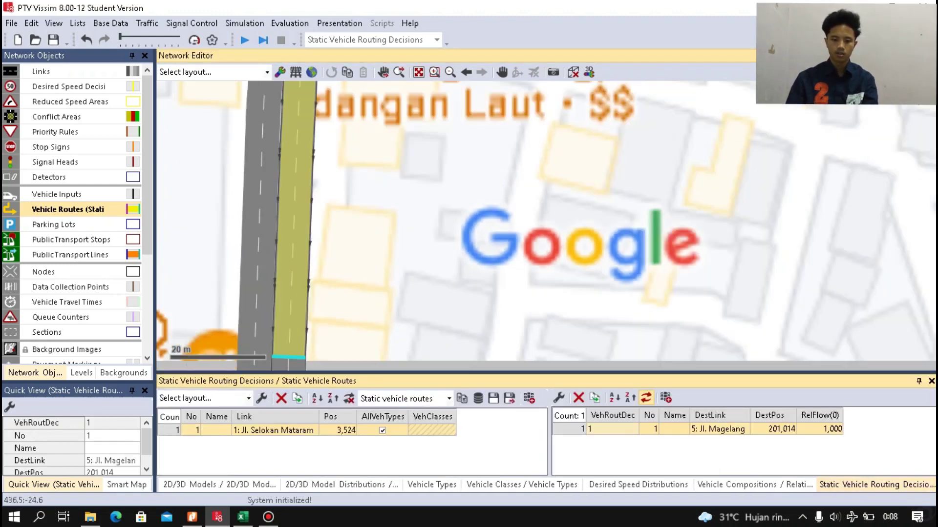
scroll(386, 322, "down", 6)
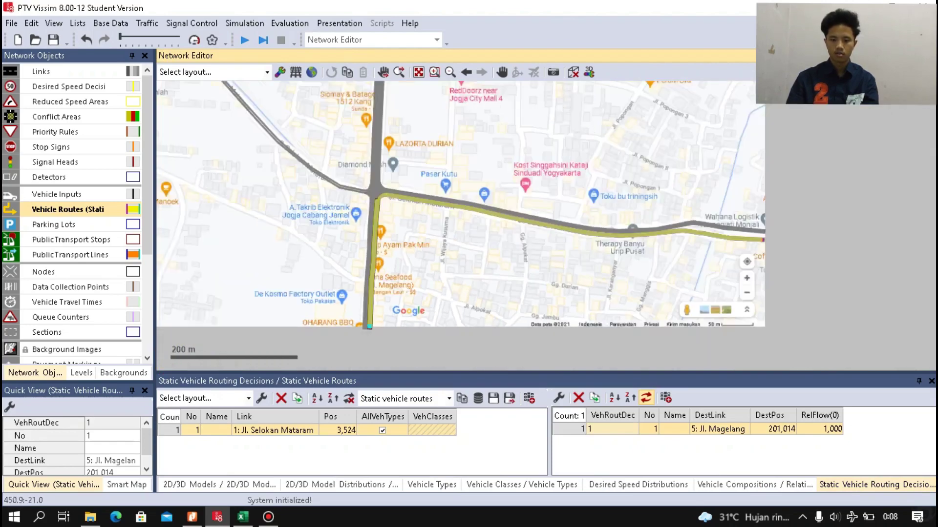
scroll(459, 220, "up", 1)
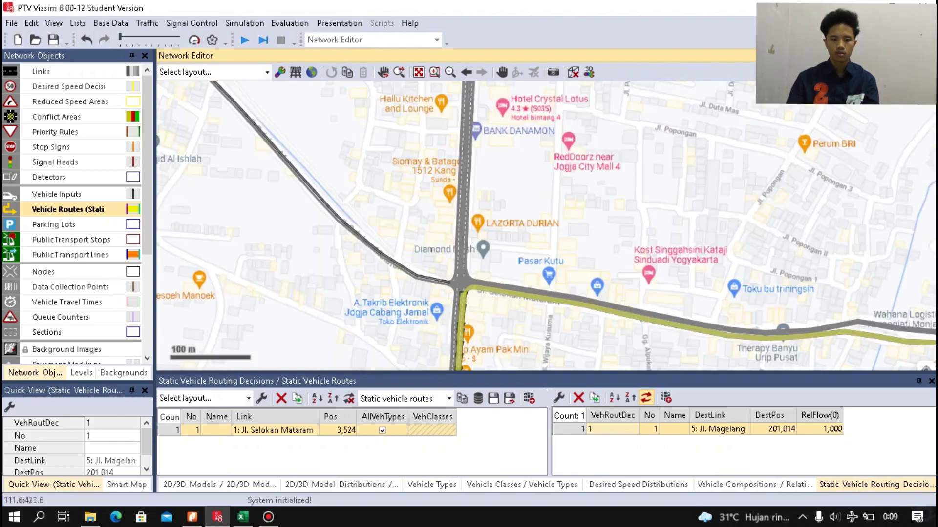
scroll(367, 154, "up", 2)
scroll(299, 195, "down", 5)
scroll(272, 175, "up", 2)
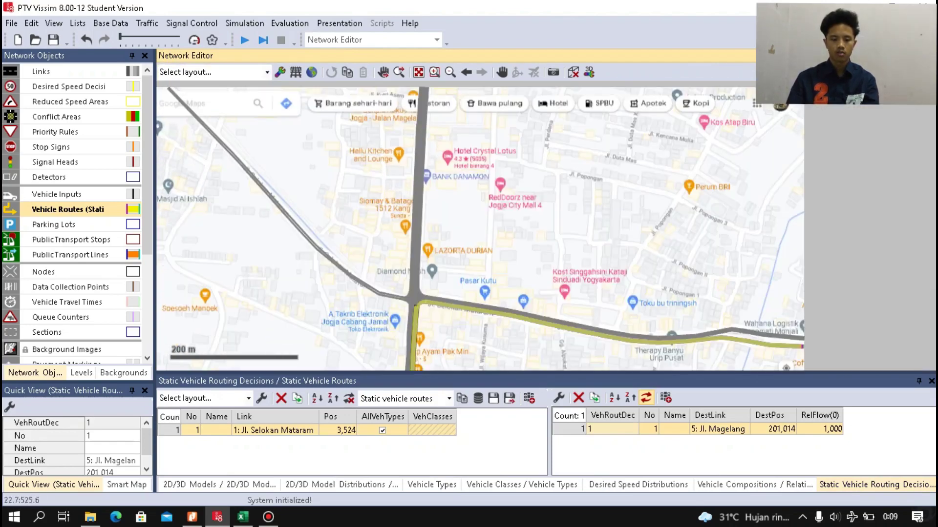
scroll(161, 104, "down", 4)
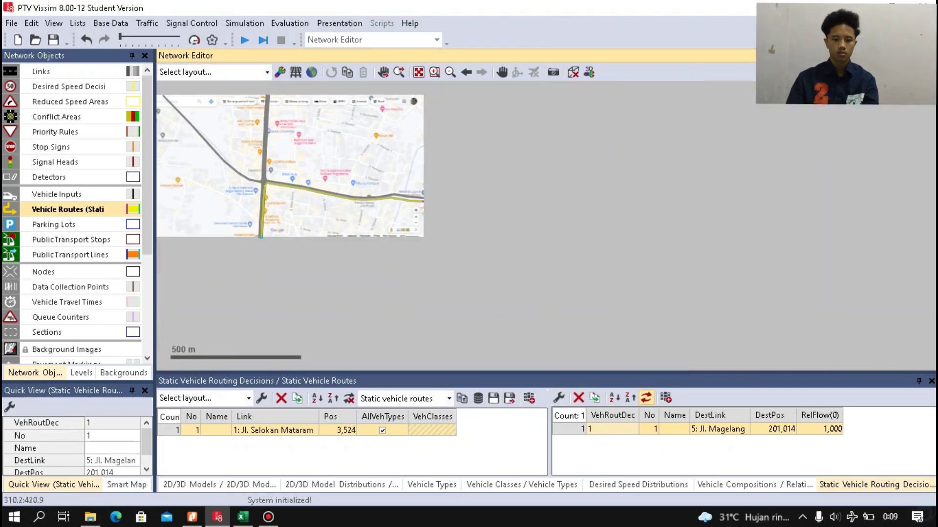
scroll(164, 100, "up", 10)
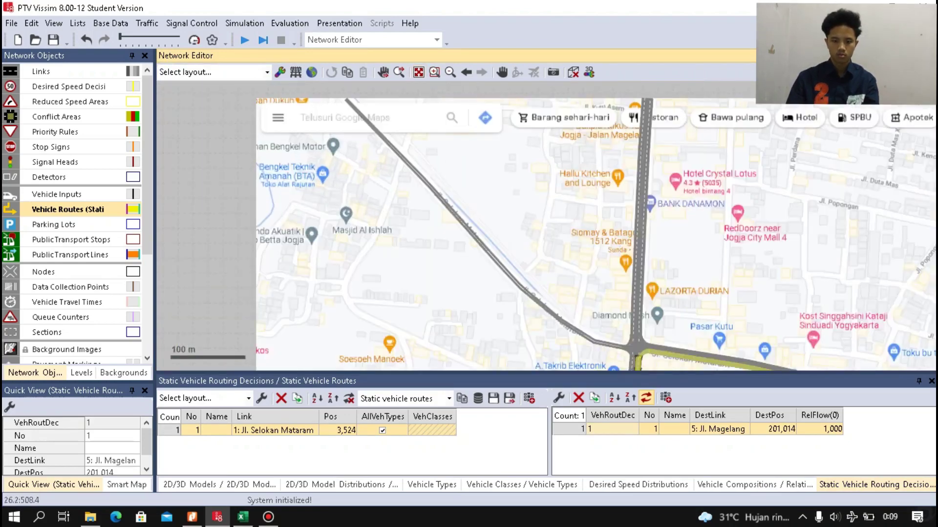
scroll(366, 98, "up", 2)
left_click(362, 96)
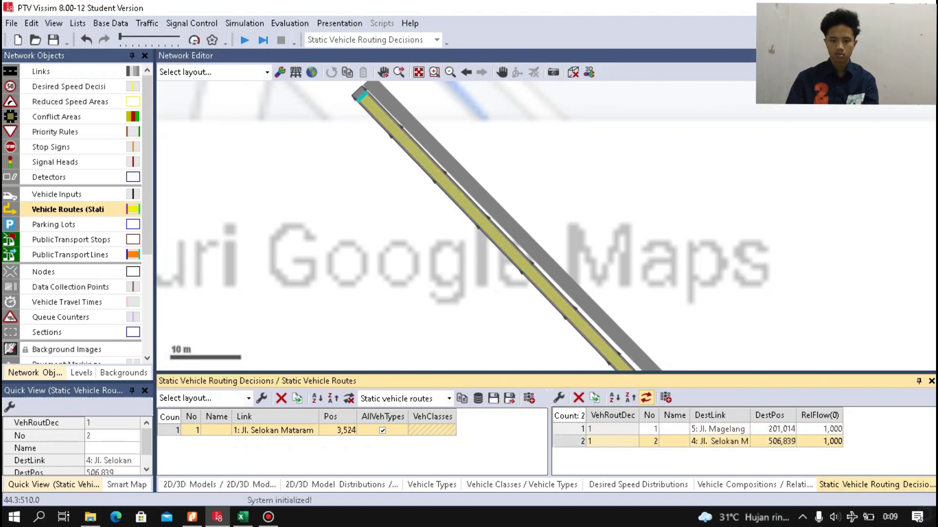
Add a static route from the eastern decision to the northern exit on link 8: Jl. Magelang at about position 316, and finish route creation.
scroll(362, 95, "down", 6)
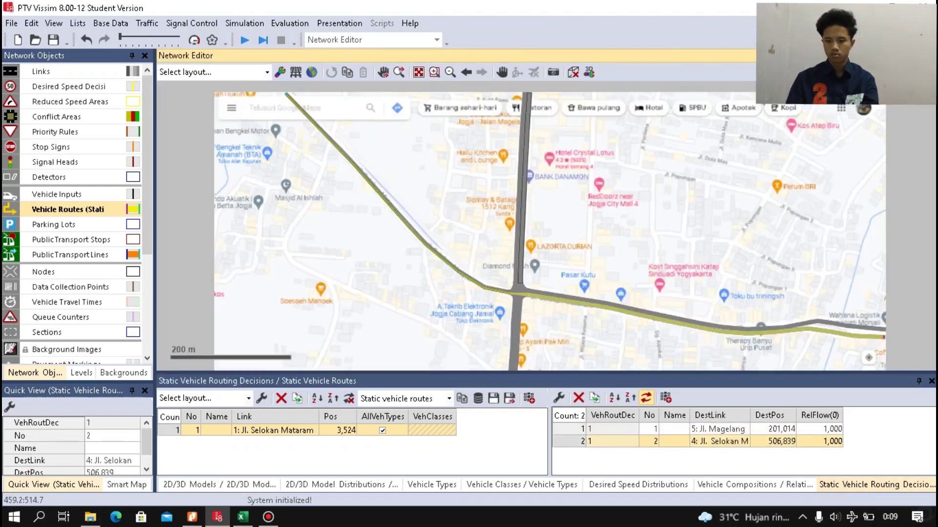
scroll(523, 95, "up", 4)
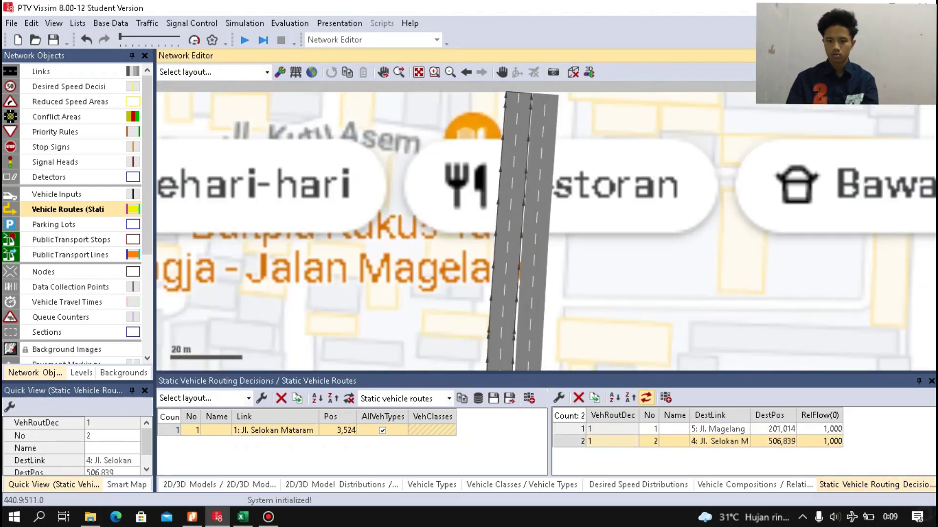
left_click(518, 97)
scroll(463, 198, "down", 4)
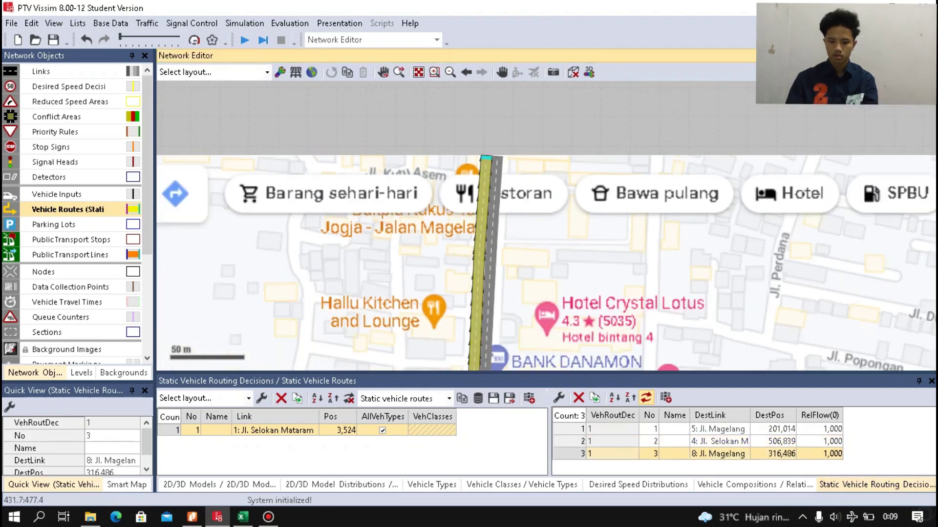
scroll(537, 220, "down", 2)
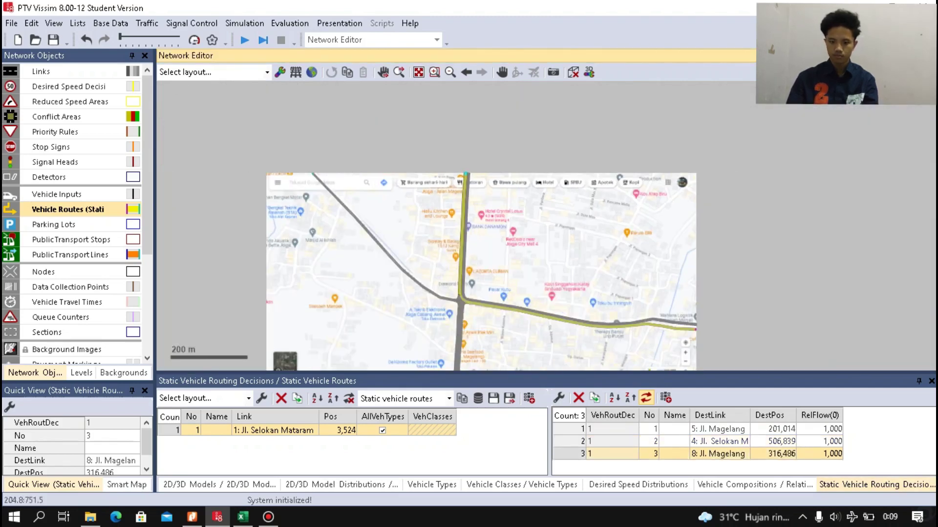
left_click(442, 191)
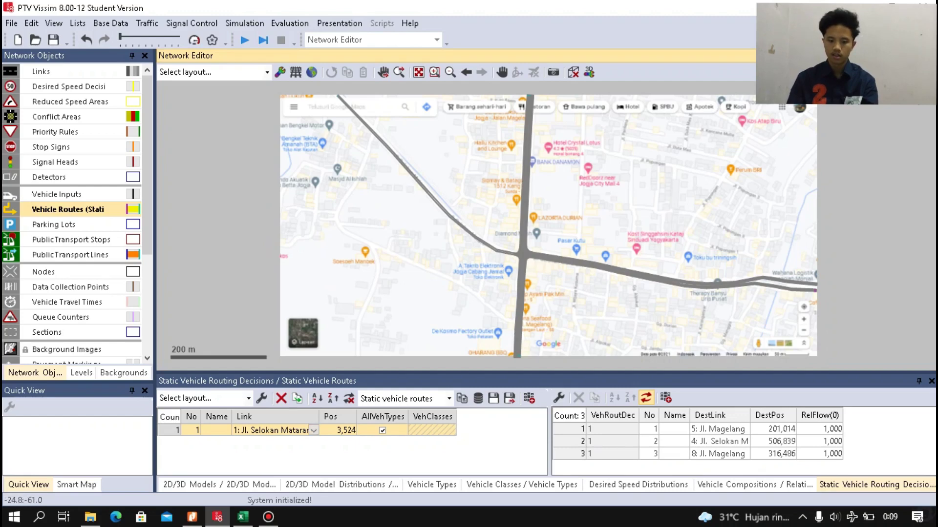
Name the eastern approach's static vehicle routing decision TIMUR.
double_click(216, 430)
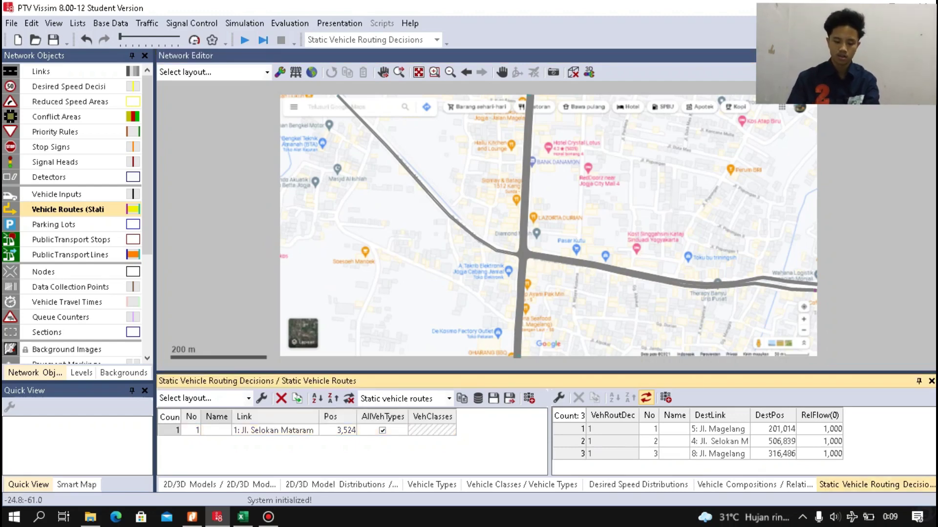
type("t")
key("BackSpace")
type("T")
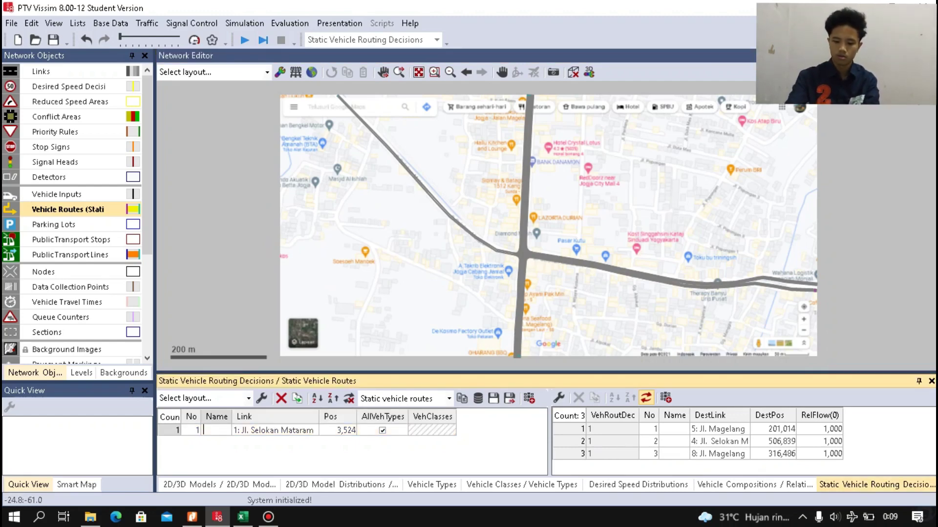
type("im")
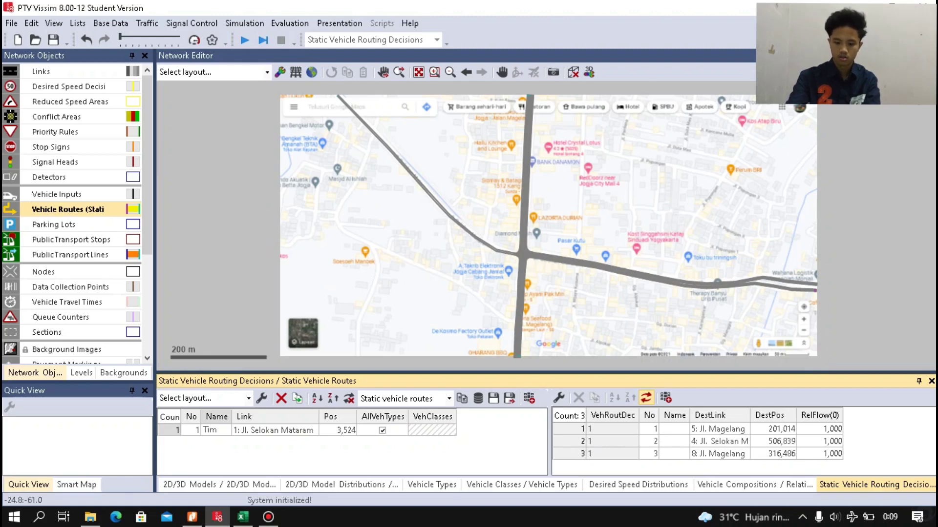
key("BackSpace")
key("BackSpace")
type("IMUR")
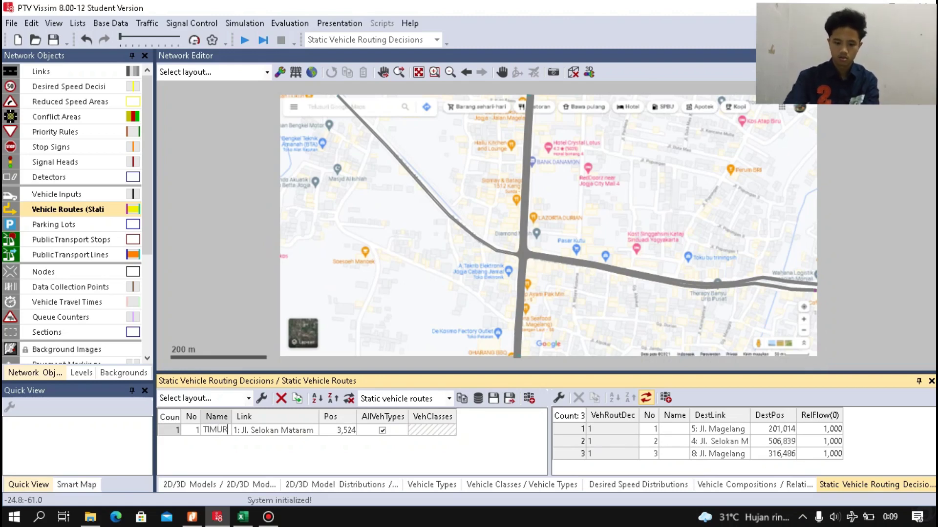
key("Return")
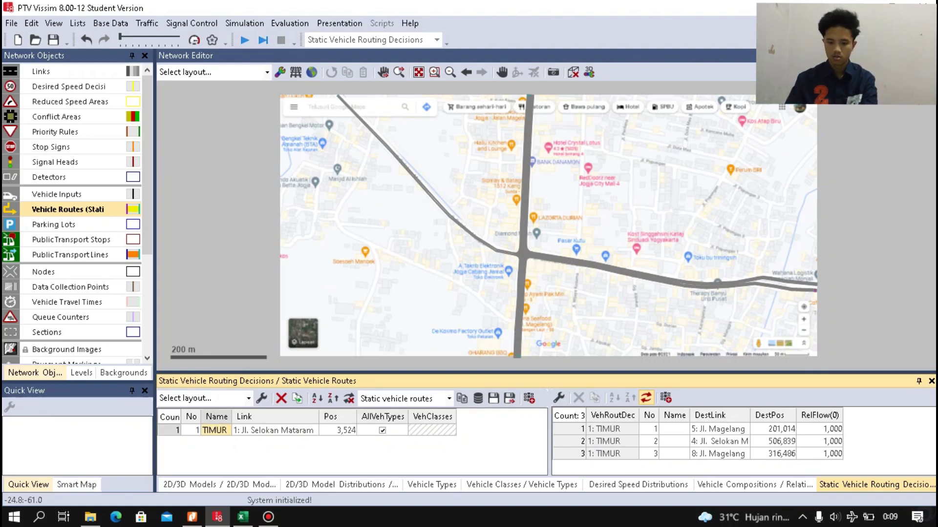
Name the eastern decision's routes TS for the southern, TB for the western and TU for the northern destination.
left_click(718, 428)
double_click(674, 430)
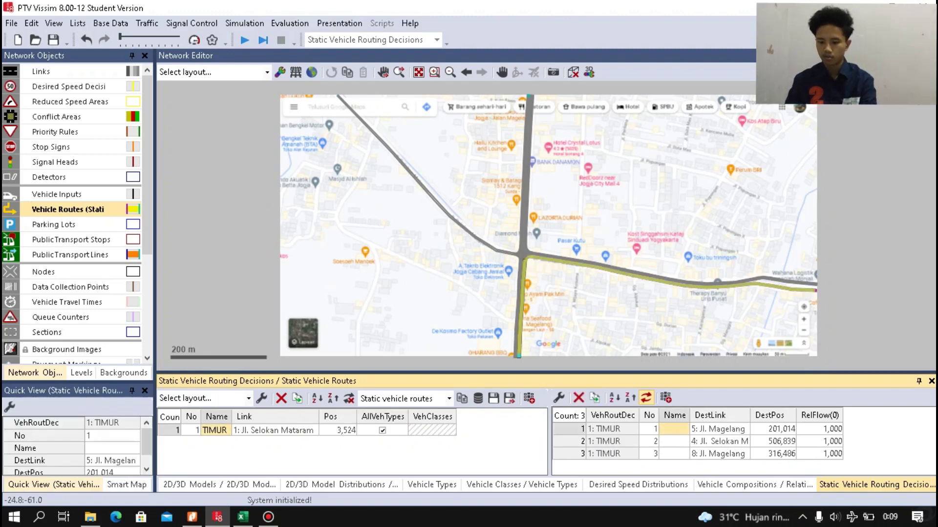
type("T")
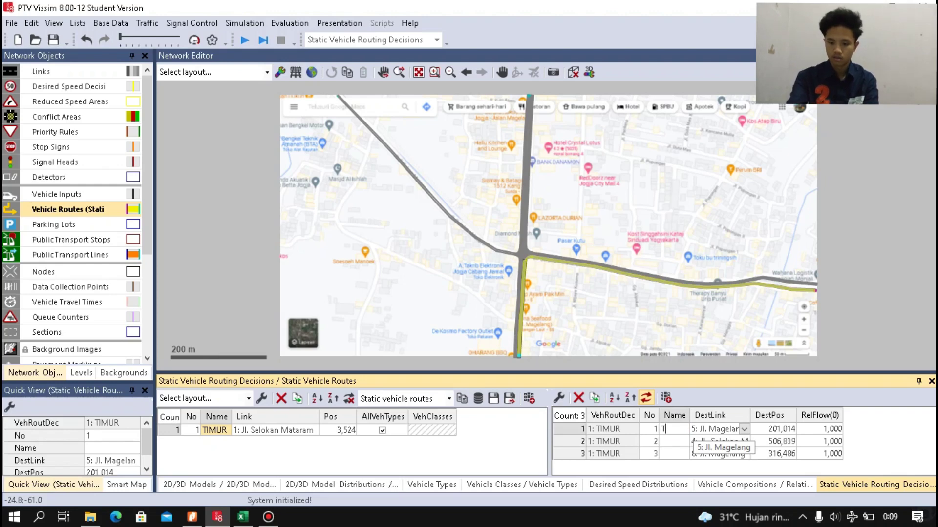
type("S")
key("Down")
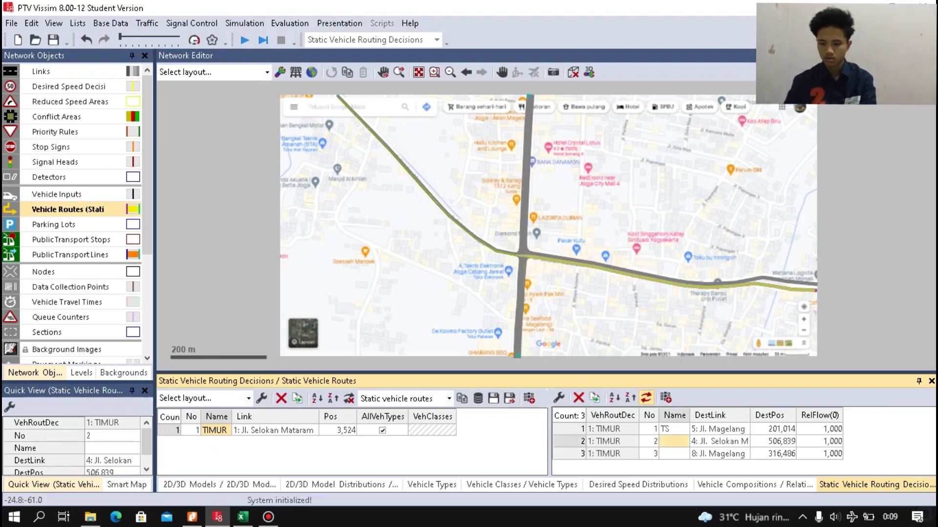
type("T")
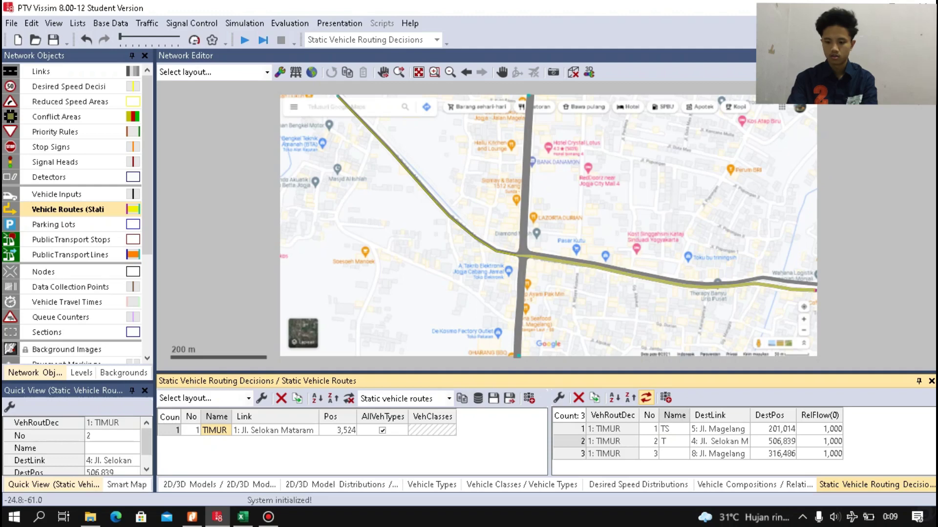
type("B")
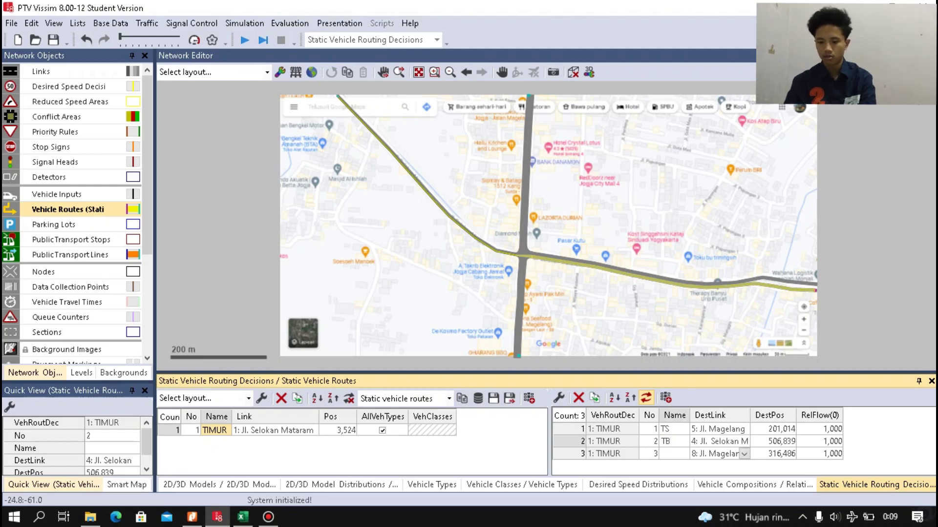
key("Down")
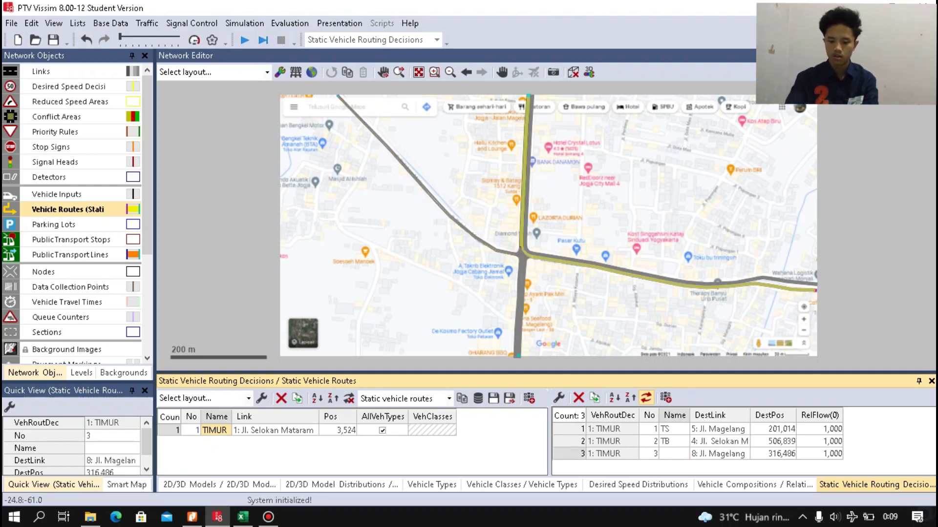
type("TY")
key("BackSpace")
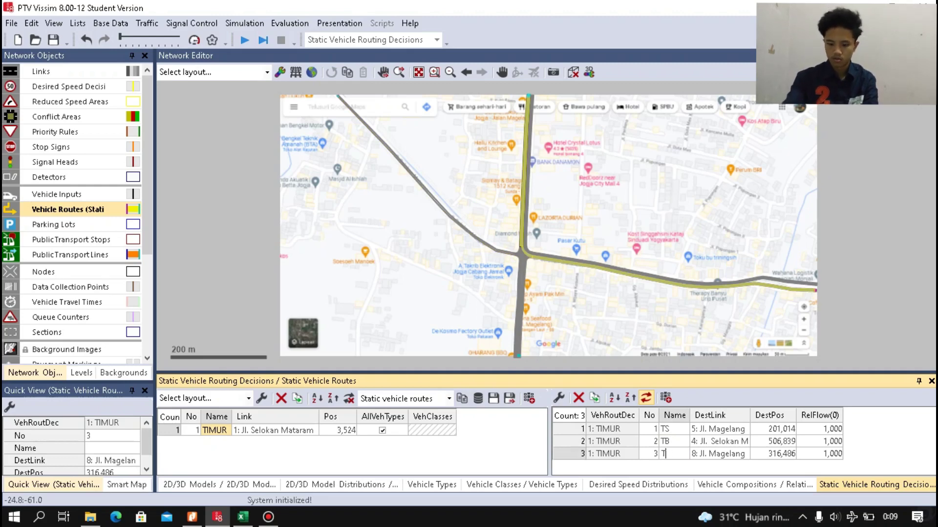
type("U")
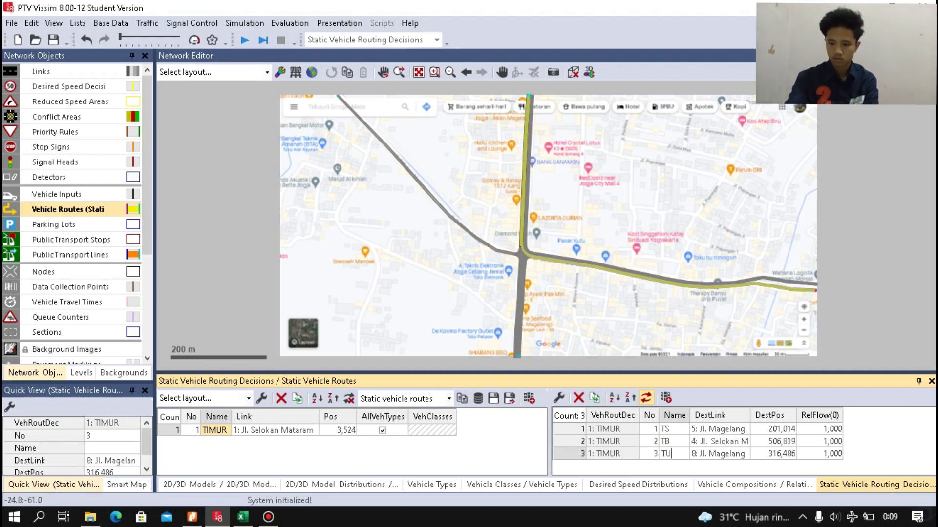
left_click(644, 258)
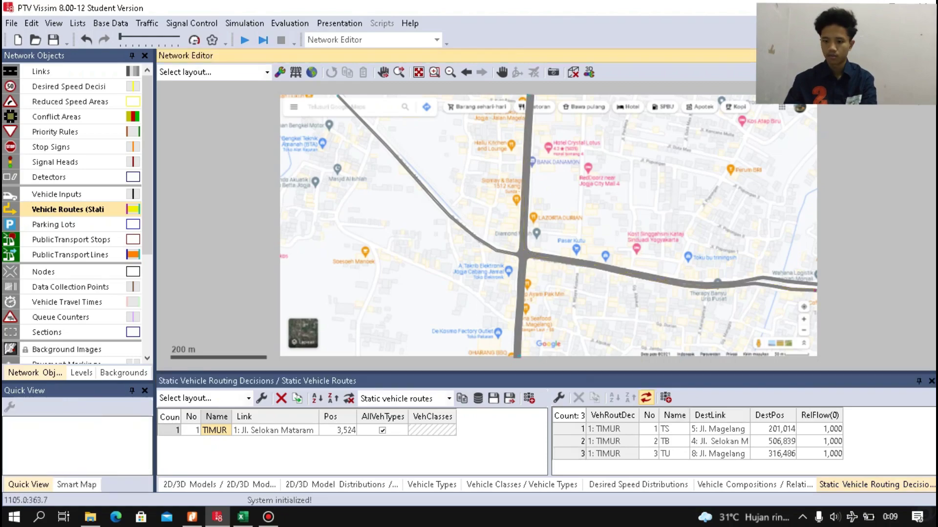
scroll(644, 258, "up", 1)
scroll(483, 357, "up", 4)
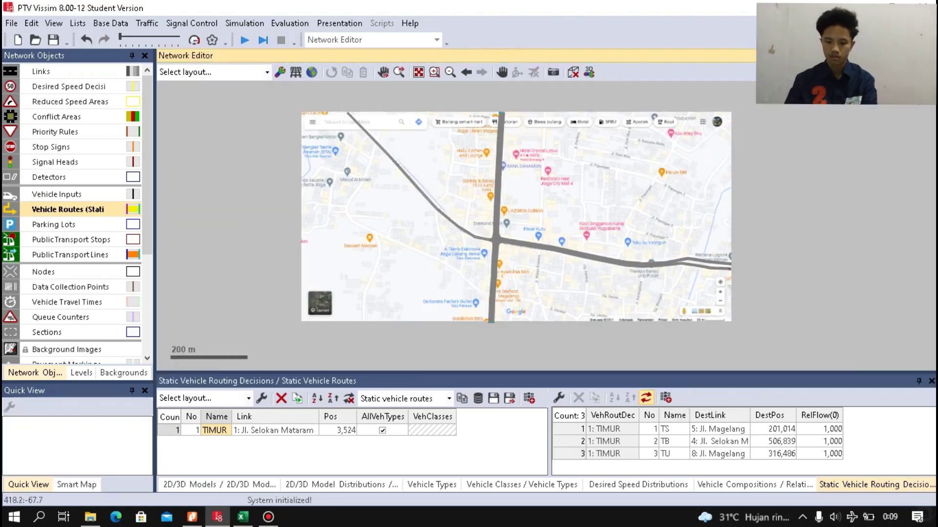
Place a static vehicle routing decision at the start of the southern approach, link 6: Jl. Magelang, at about position 2.8.
scroll(489, 342, "up", 1)
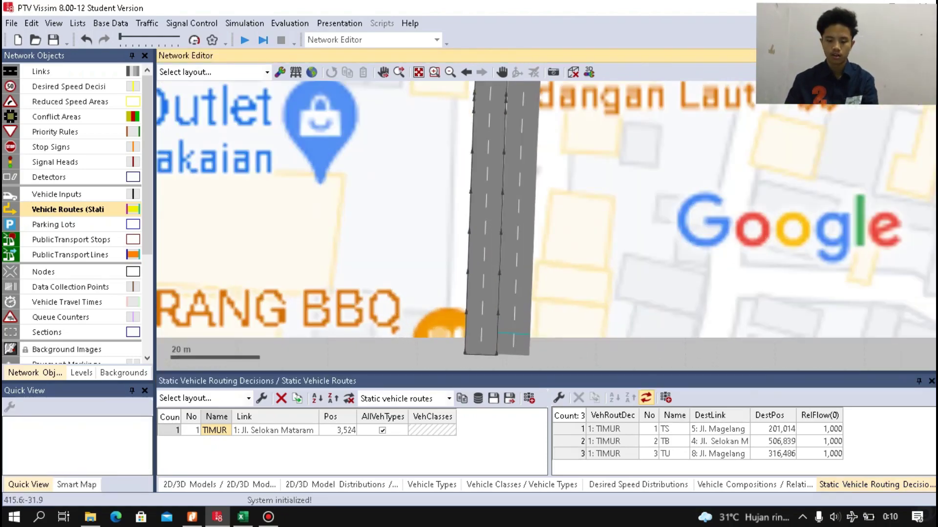
scroll(488, 341, "down", 1)
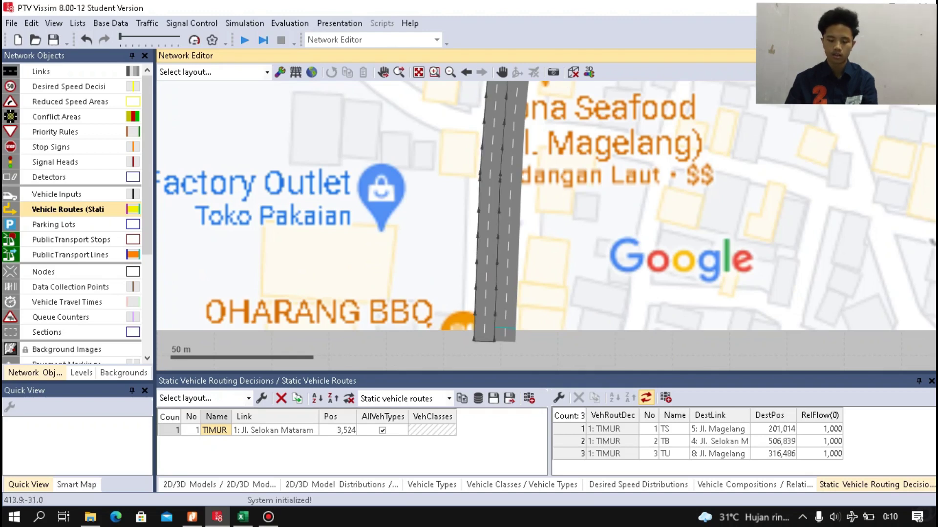
right_click(484, 333)
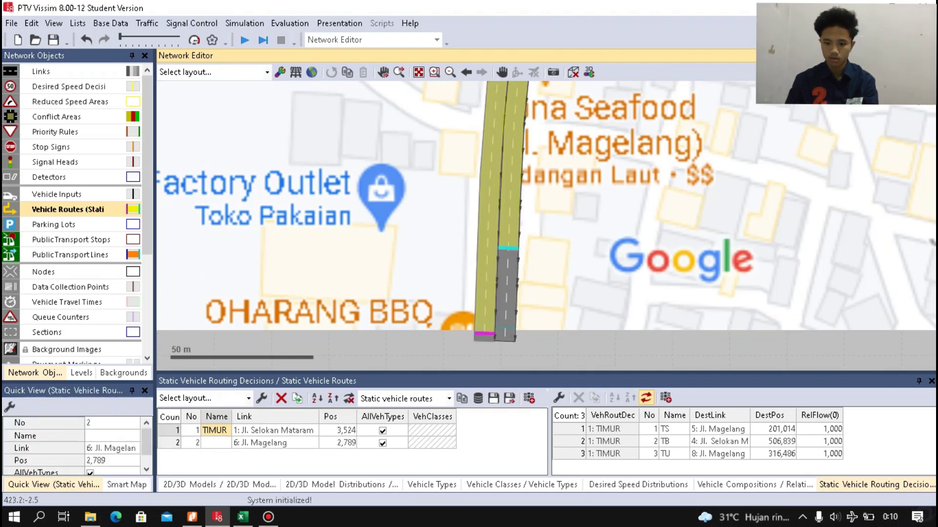
Add a static route from the southern decision to the far western exit on link 4: Jl. Selokan Mataram, ending at about position 506.
scroll(481, 326, "down", 3)
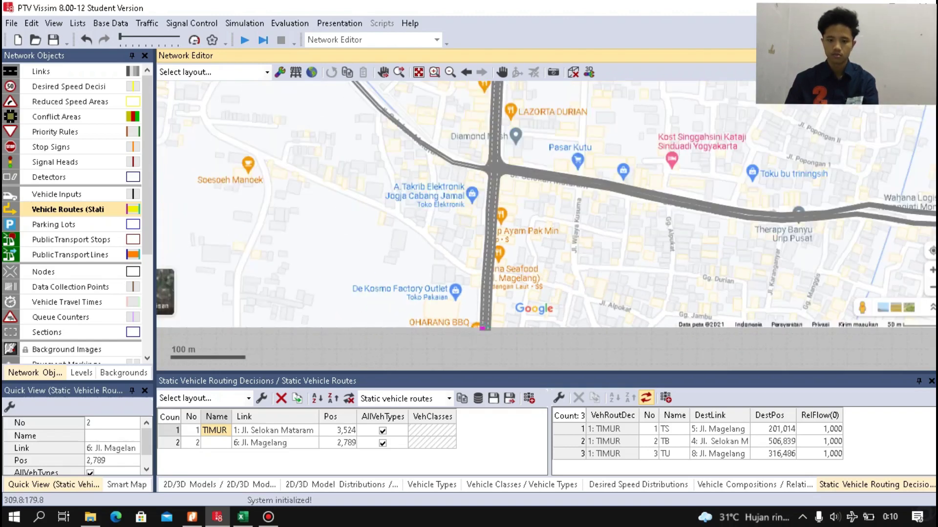
scroll(546, 225, "down", 2)
scroll(546, 224, "up", 2)
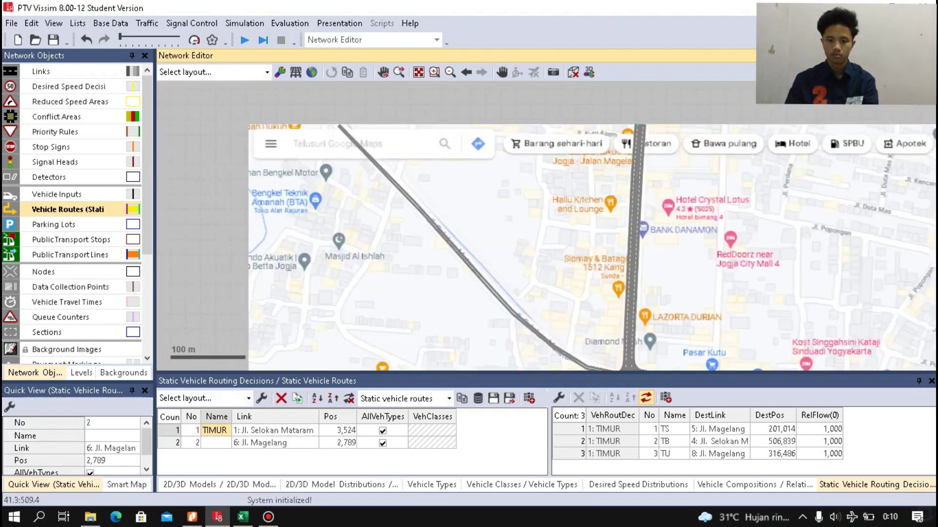
scroll(337, 129, "up", 10)
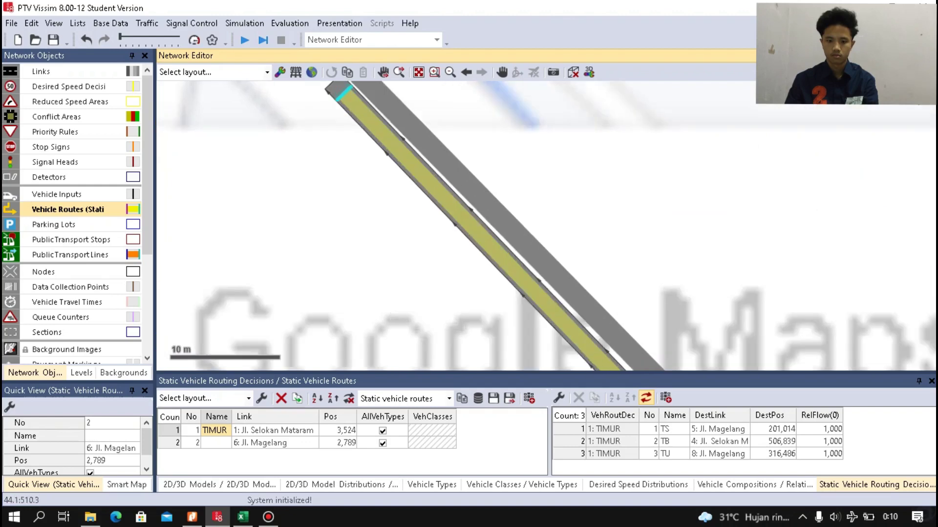
scroll(545, 224, "down", 3)
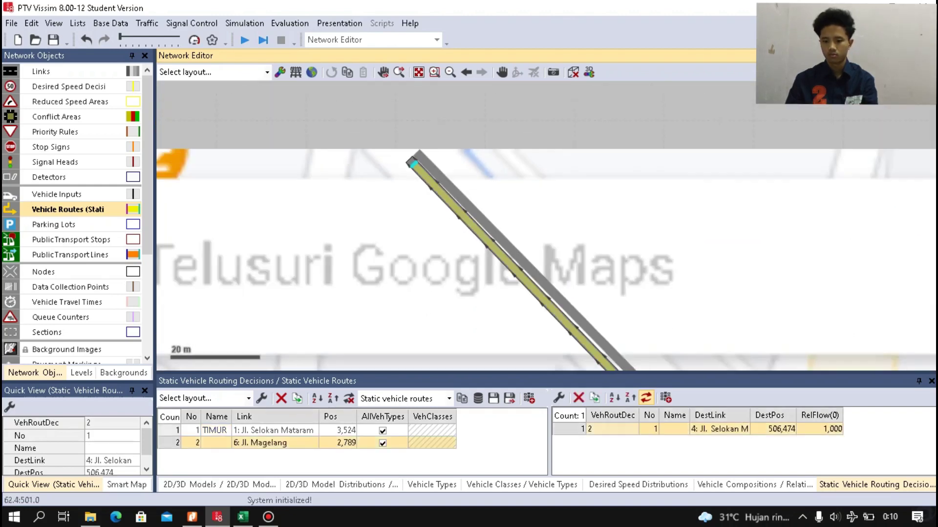
Add a static route from the southern decision to the northern exit on link 8: Jl. Magelang, ending at about position 315.
scroll(588, 209, "down", 3)
scroll(546, 235, "down", 3)
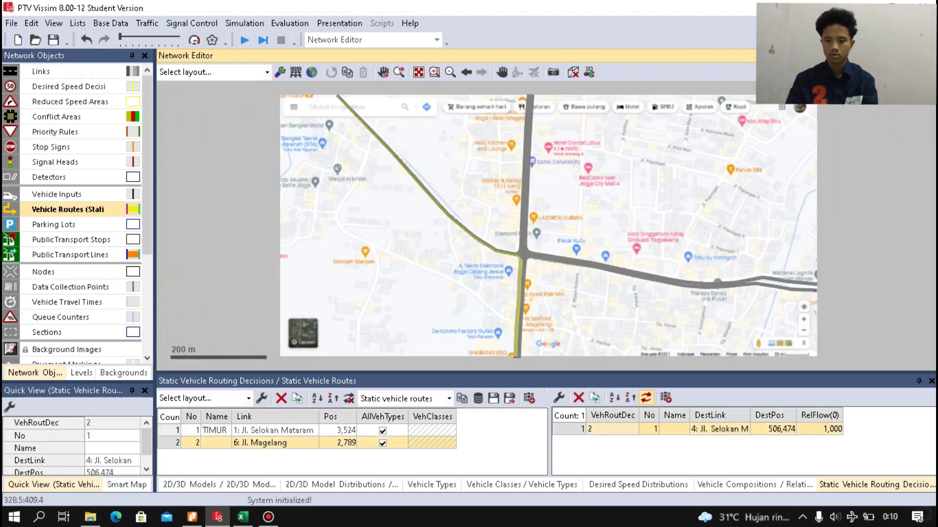
scroll(525, 230, "up", 5)
scroll(526, 117, "up", 3)
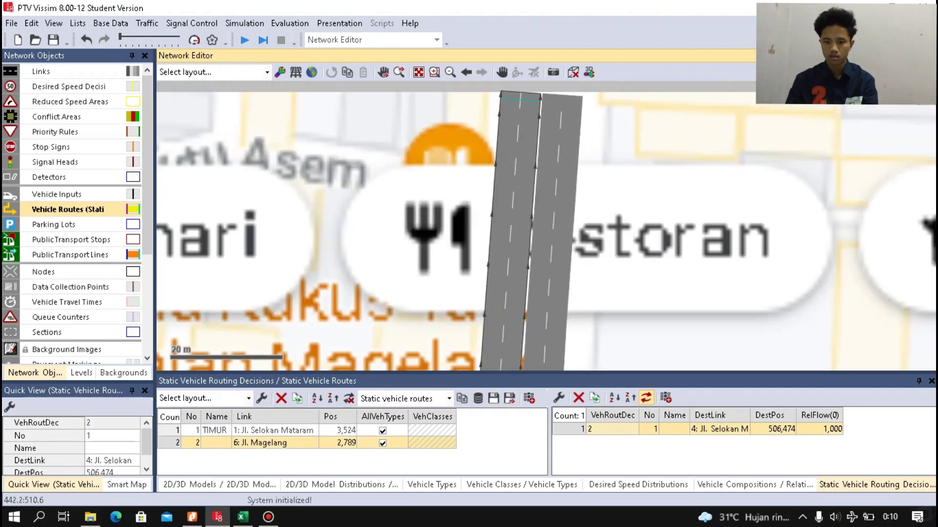
left_click(519, 109)
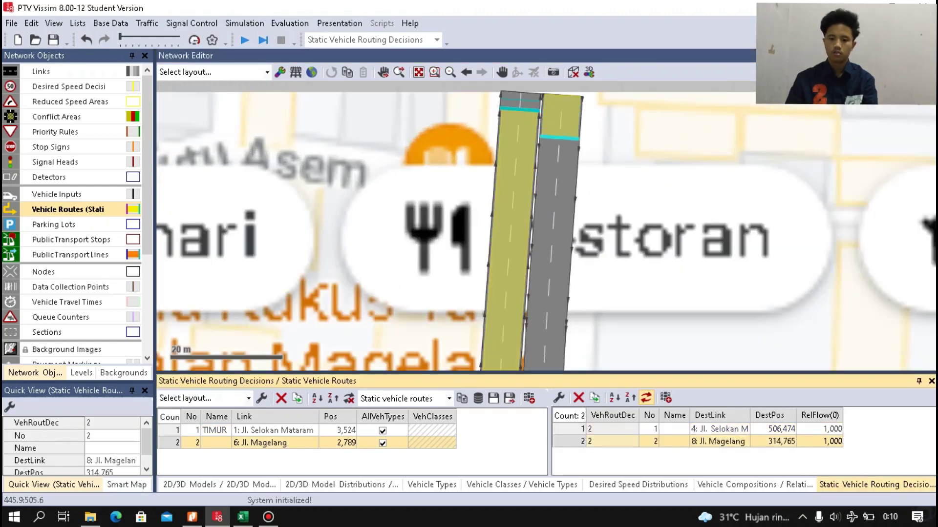
scroll(534, 159, "down", 3)
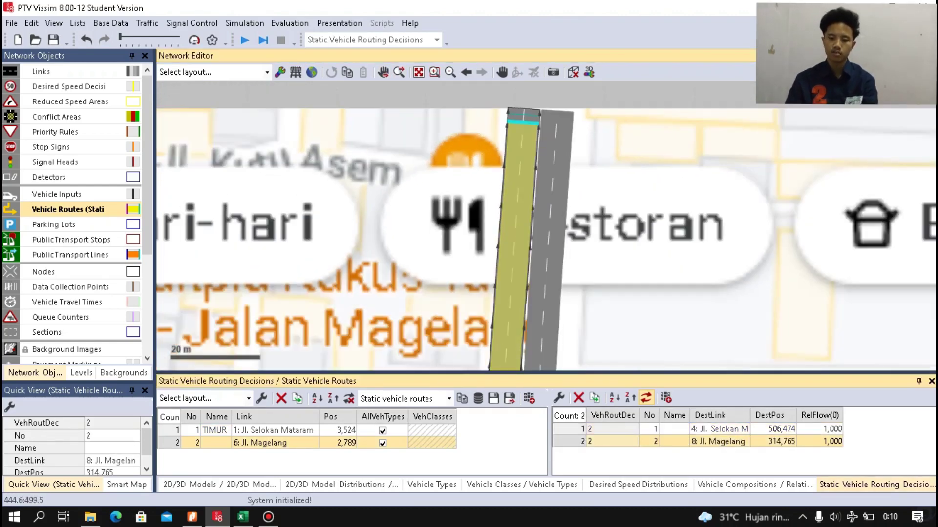
Add a static route from the southern decision to the far eastern exit on link 2: Jl. Selokan Mataram, ending at about position 602.
left_click(418, 73)
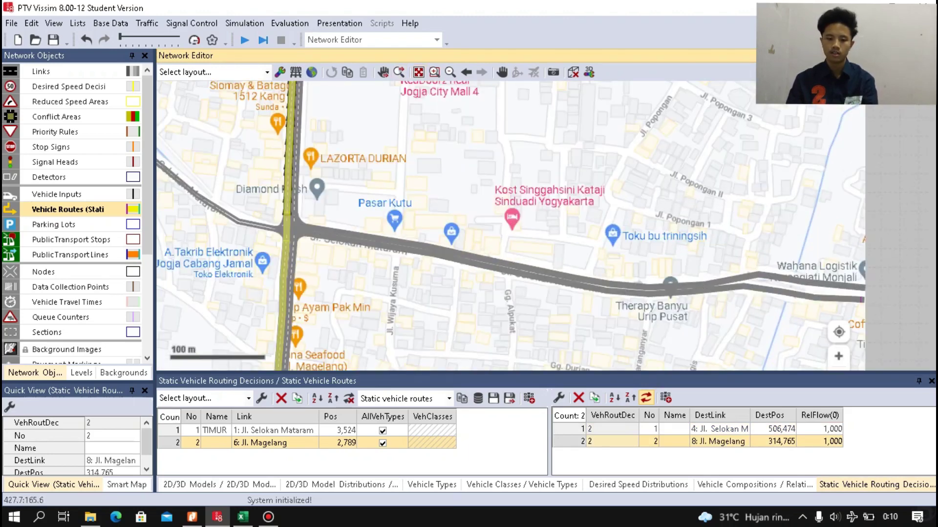
scroll(315, 230, "up", 3)
scroll(317, 218, "down", 6)
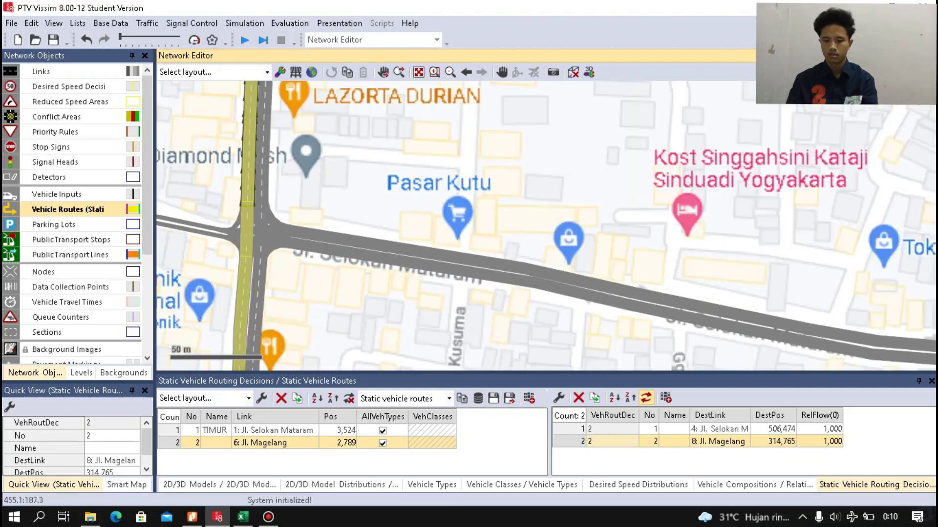
scroll(768, 272, "up", 2)
scroll(767, 276, "up", 3)
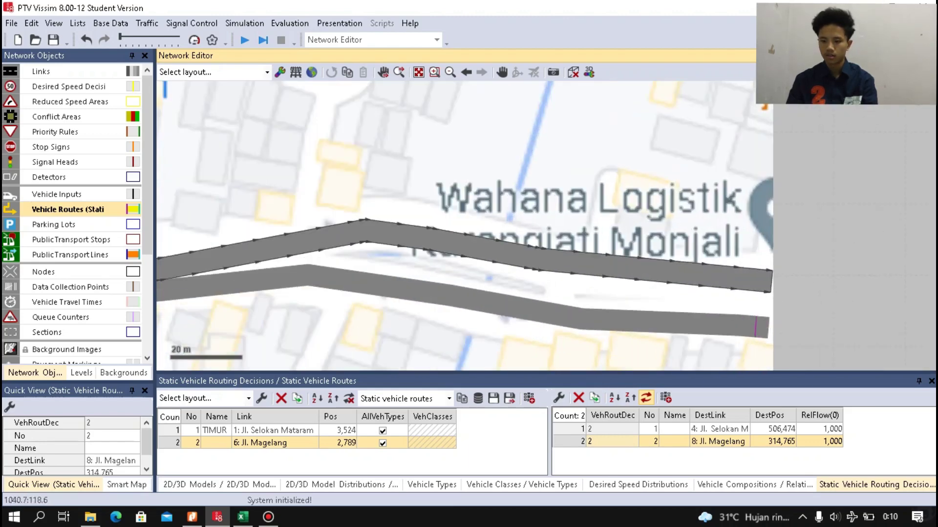
left_click(763, 263)
scroll(689, 252, "down", 1)
scroll(549, 211, "down", 1)
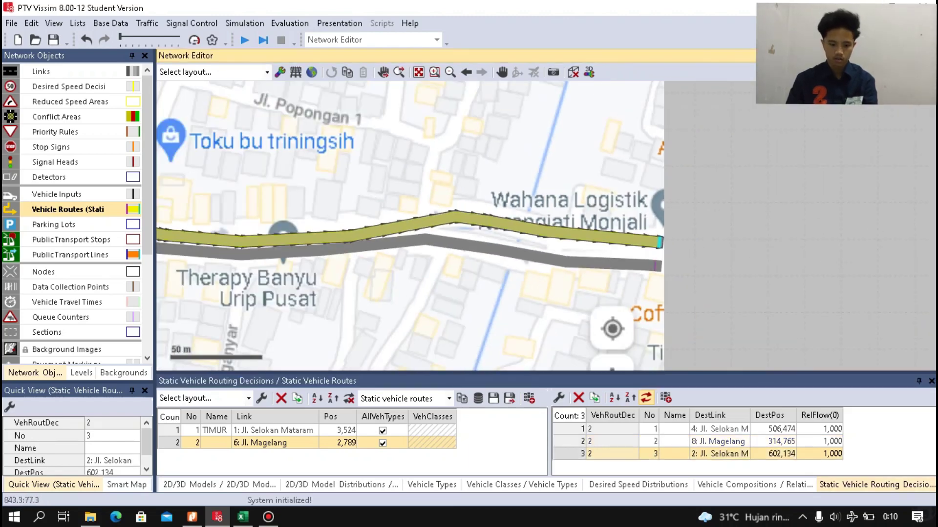
Name the southern routing decision SELATAN and its routes SB for the western, SU for the northern and ST for the eastern destination.
left_click(215, 443)
type("SELATAN")
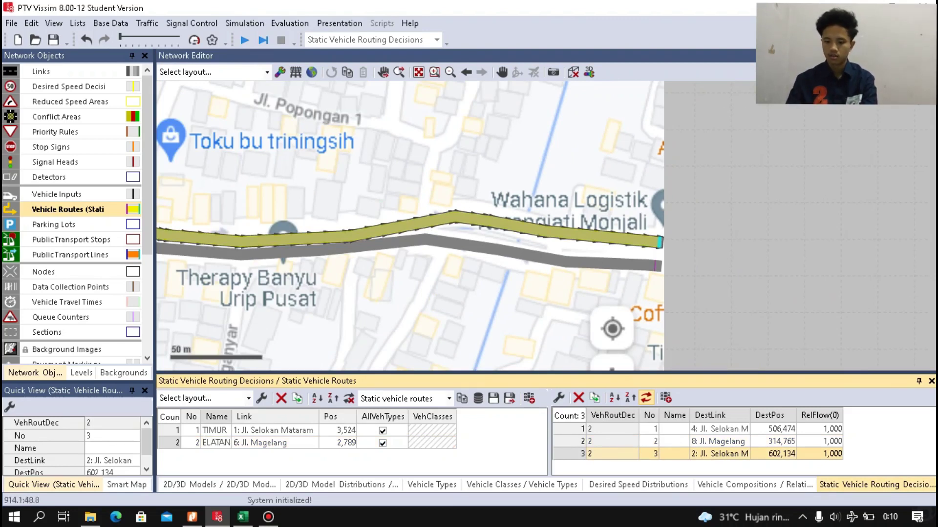
left_click(674, 428)
type("SB")
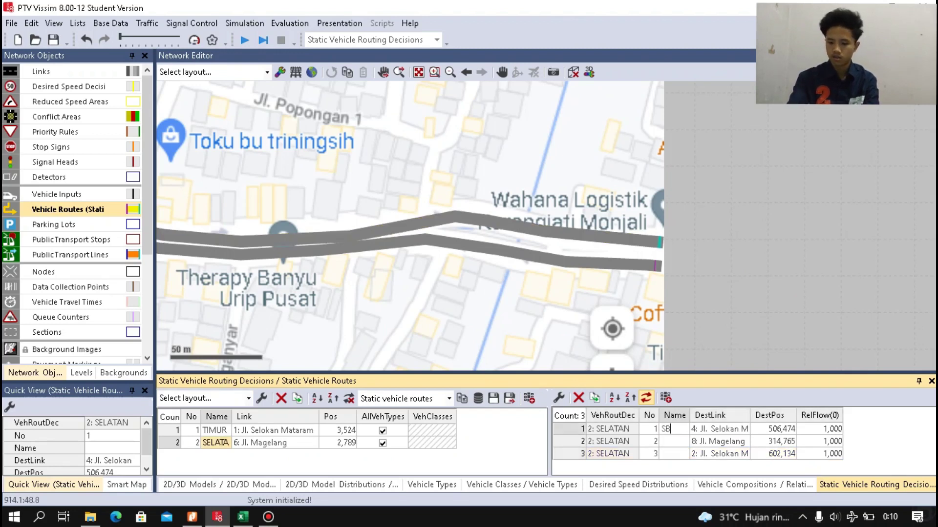
left_click(674, 441)
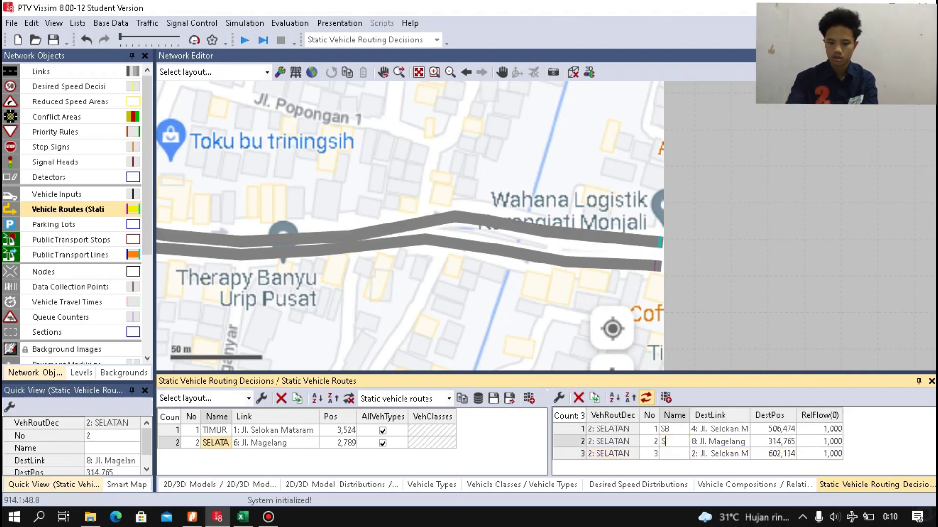
type("SU")
left_click(674, 454)
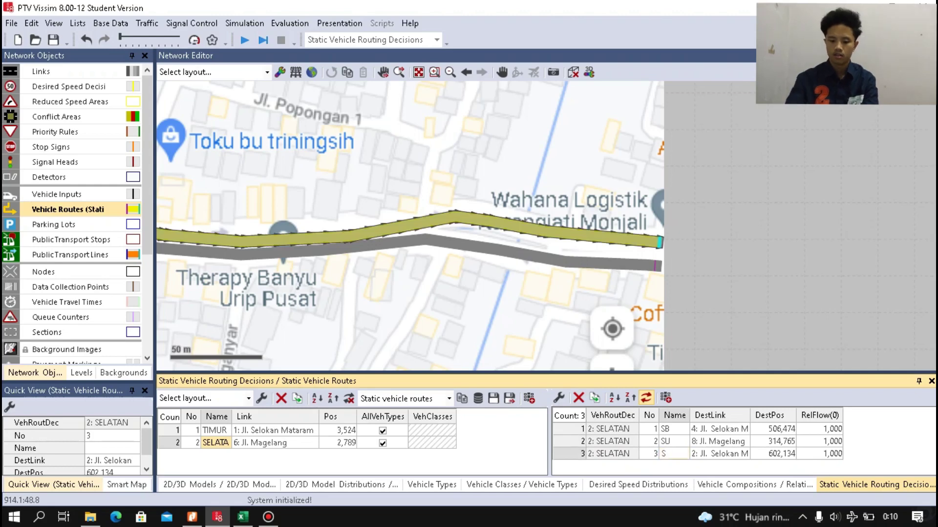
type("ST")
left_click(480, 224)
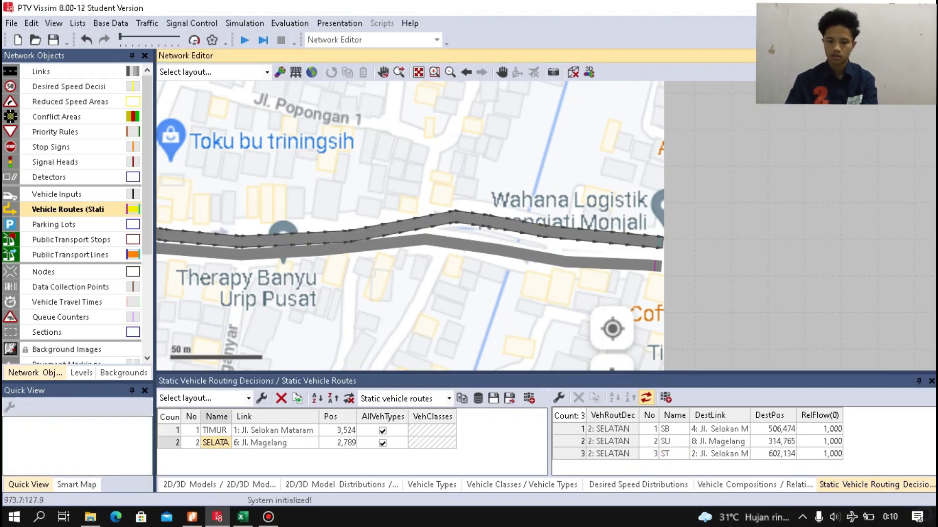
Place a static vehicle routing decision at the start of the western approach, link 3: Jl. Selokan Mataram, at about position 1.4.
scroll(481, 223, "down", 6)
scroll(546, 226, "up", 5)
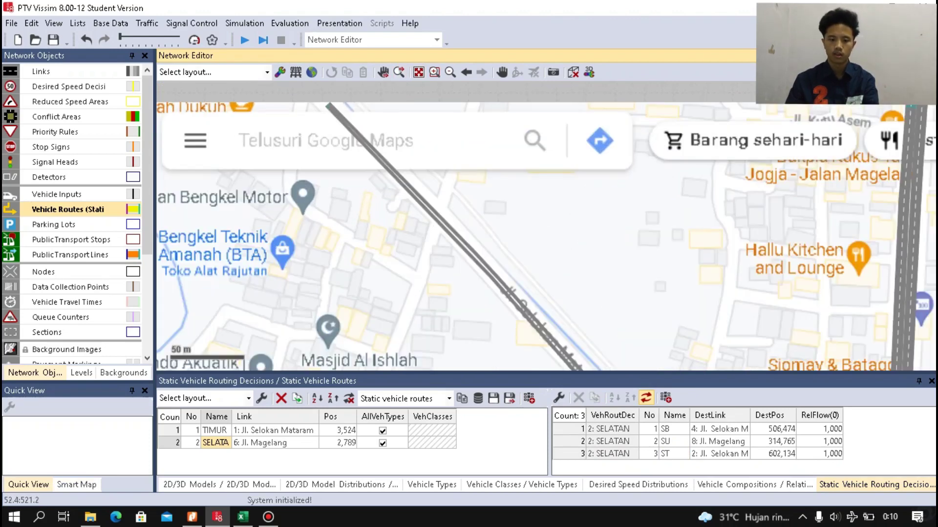
scroll(334, 108, "up", 5)
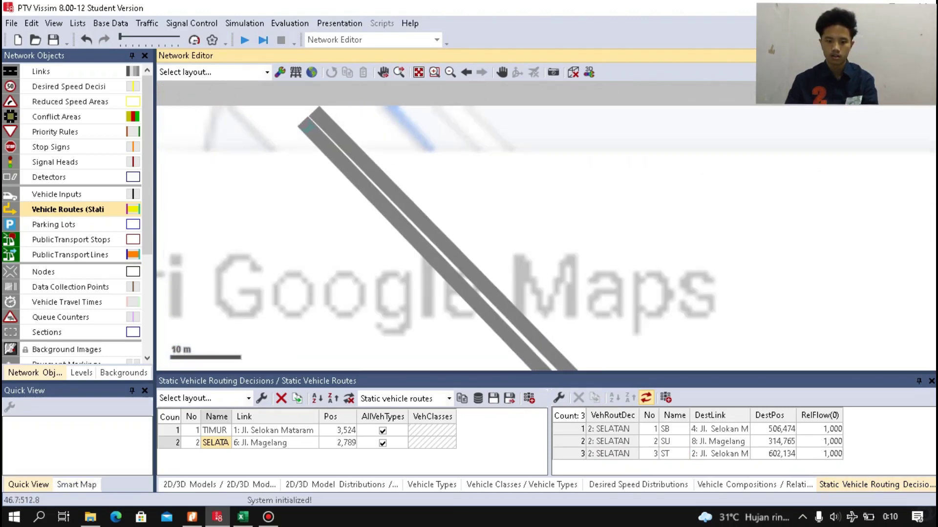
right_click(319, 120, "ctrl")
Add a static route from the western decision to the northern exit on link 8: Jl. Magelang, ending at about position 317.
scroll(433, 150, "down", 5)
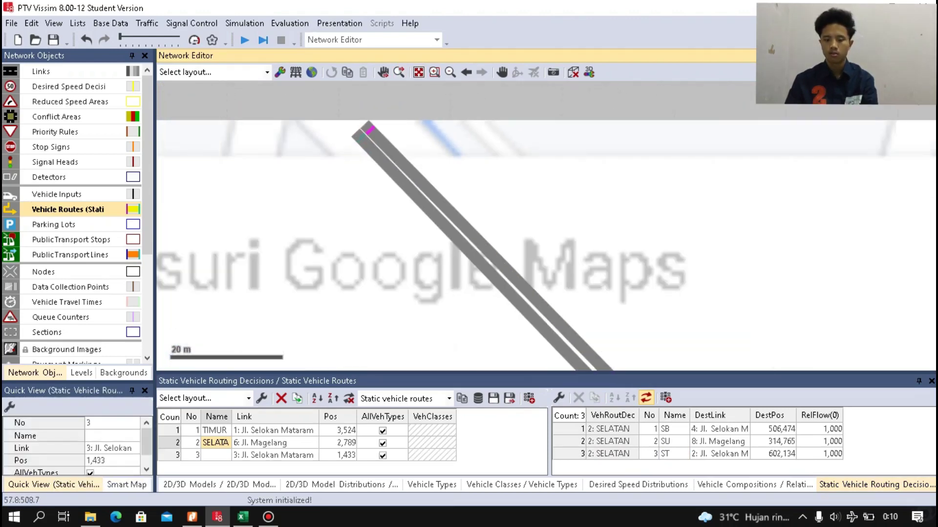
scroll(469, 208, "down", 5)
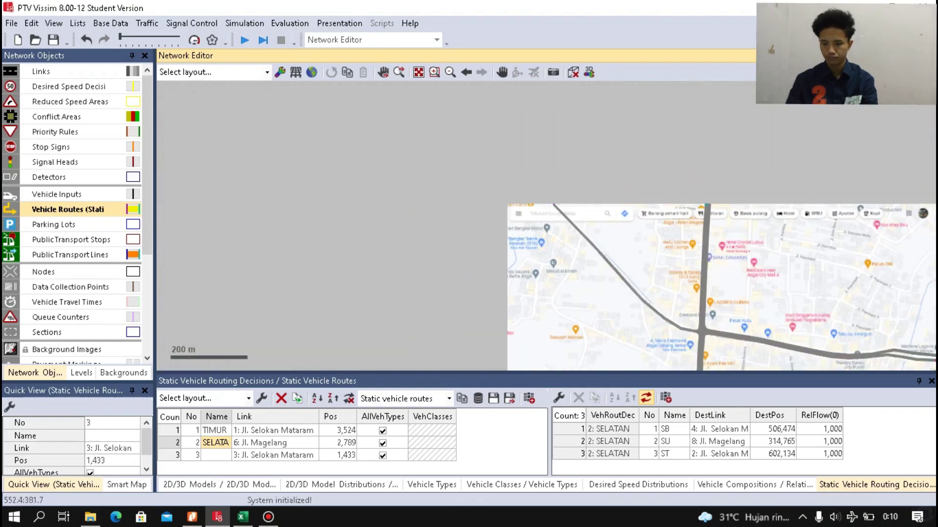
scroll(694, 195, "up", 6)
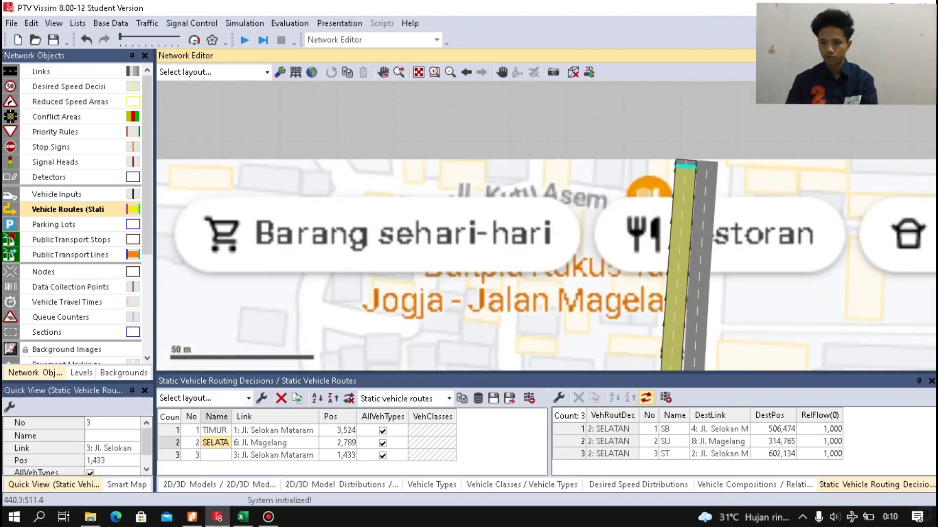
scroll(617, 190, "down", 3)
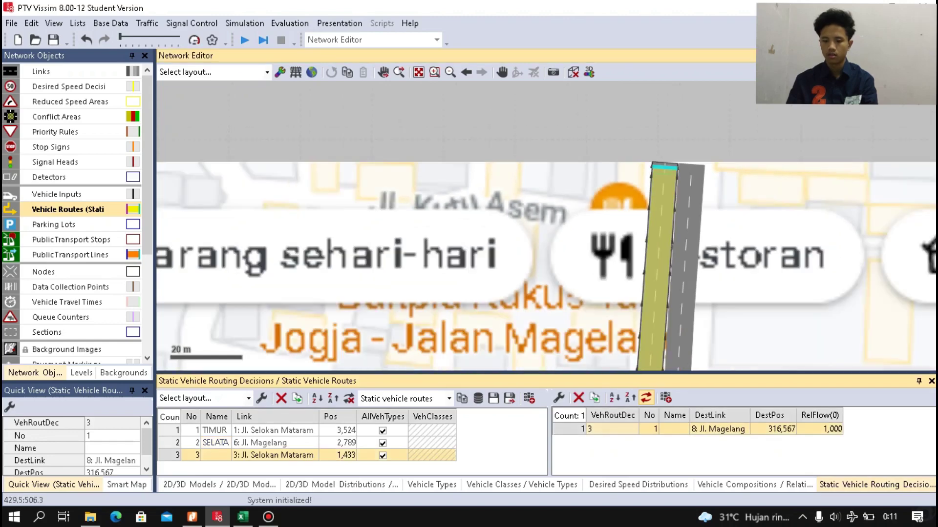
Add a static route from the western decision to the far eastern exit on link 2: Jl. Selokan Mataram, ending at about position 601.
scroll(545, 215, "down", 4)
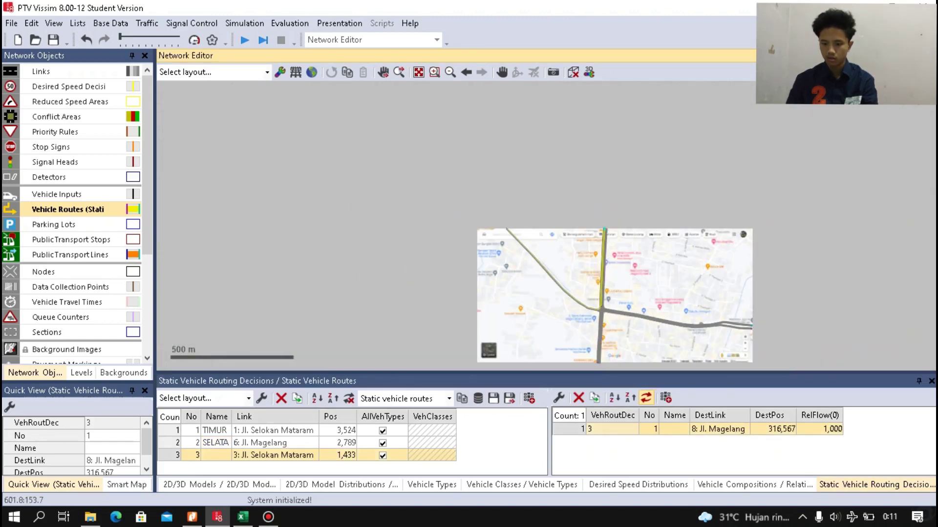
scroll(752, 324, "up", 10)
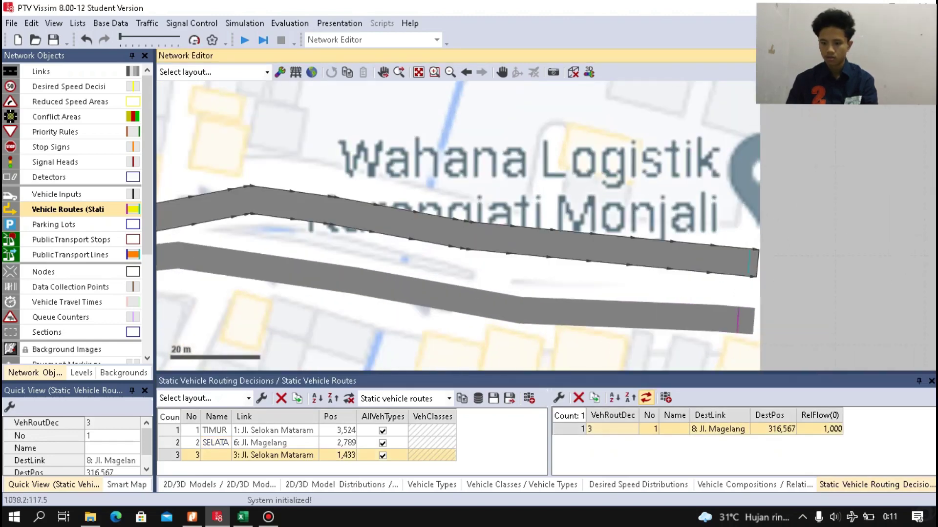
left_click(756, 259)
scroll(459, 213, "down", 5)
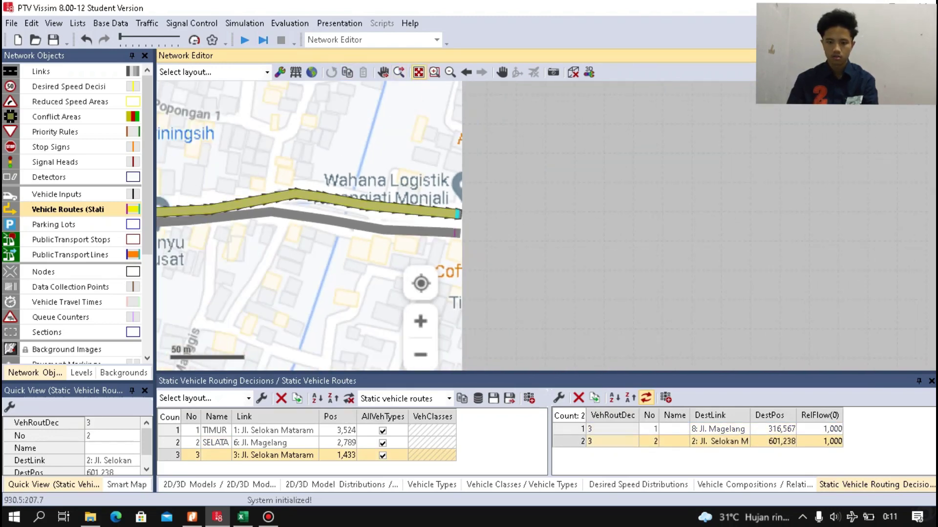
Add a static route from the western decision to the southern exit on link 5: Jl. Magelang, ending at about position 204.
scroll(545, 225, "down", 2)
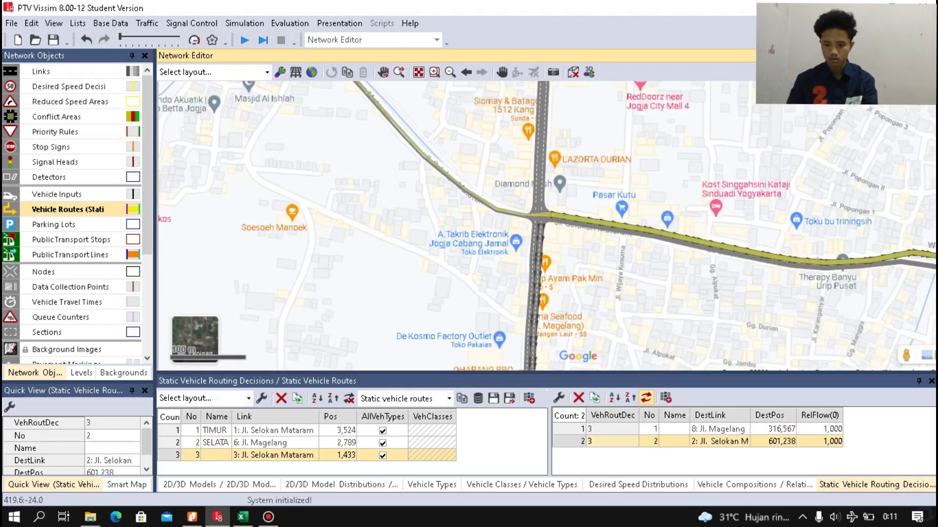
scroll(532, 363, "up", 5)
scroll(540, 241, "down", 4)
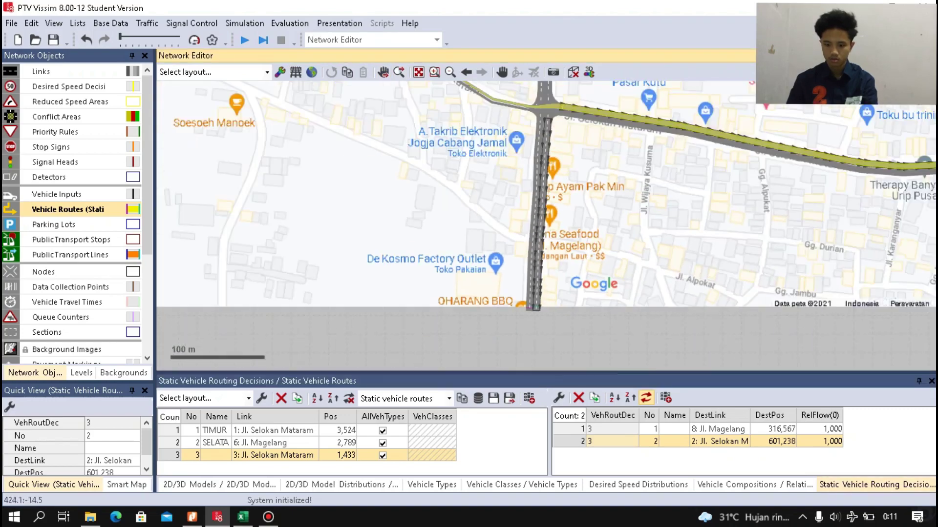
scroll(535, 311, "up", 10)
left_click(545, 292)
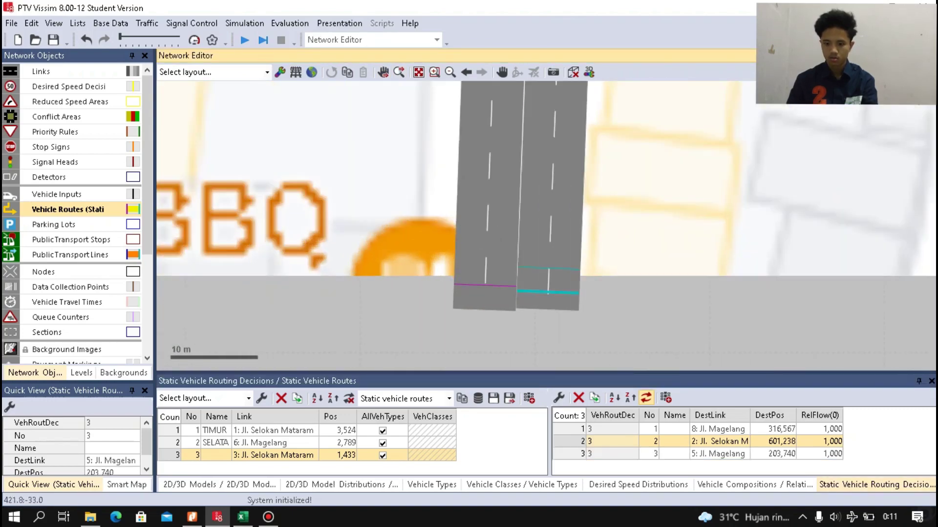
scroll(531, 252, "down", 1)
Name the western approach's static vehicle routing decision BARAT.
left_click(216, 455)
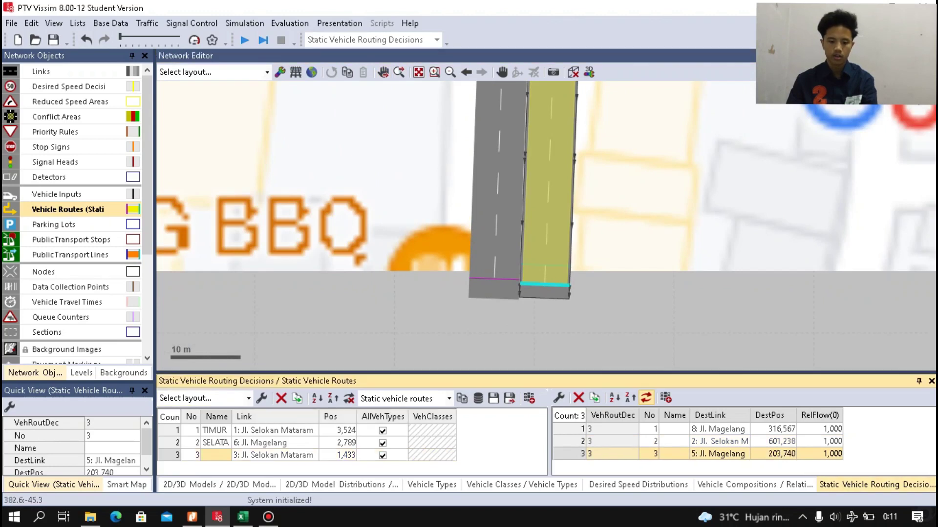
double_click(215, 455)
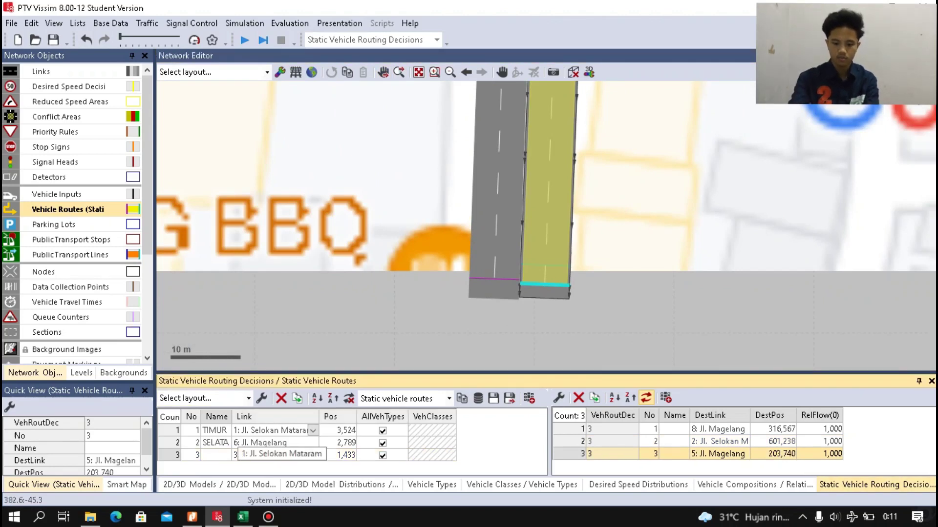
type("BARAT")
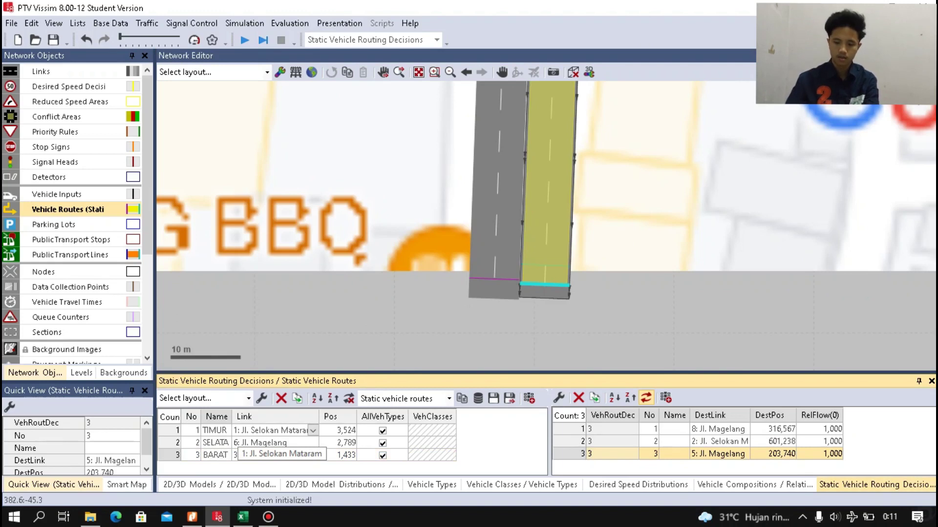
Name the BARAT decision's routes BU to link 8, BT to link 2 and BS to link 5.
key("Return")
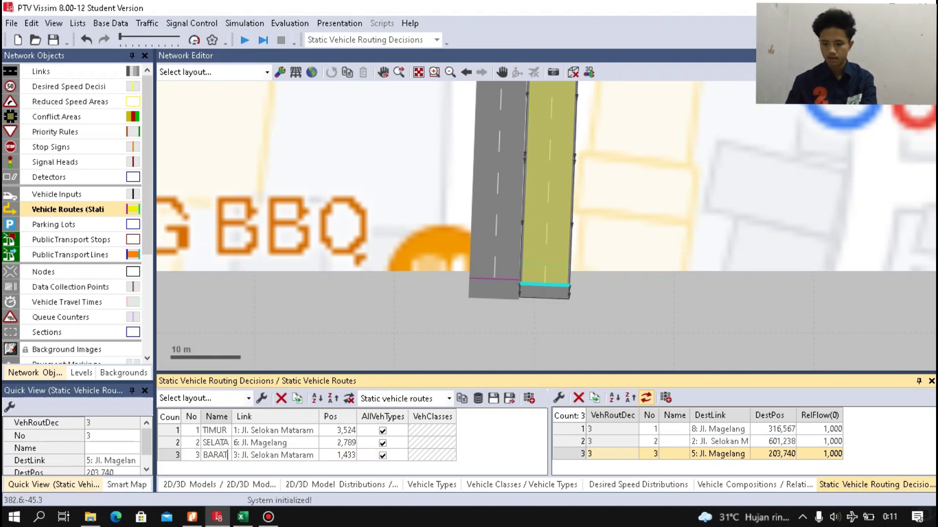
left_click(674, 429)
type("BU")
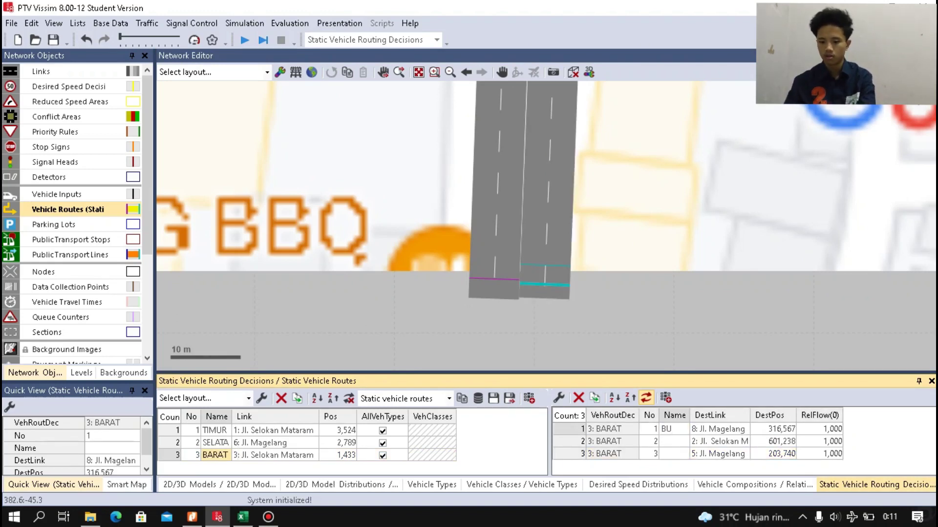
key("Return")
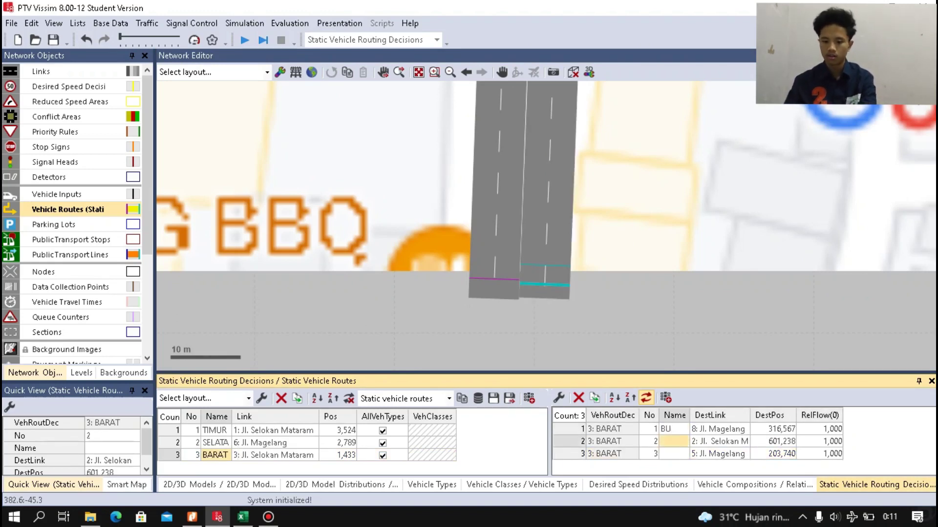
type("BT")
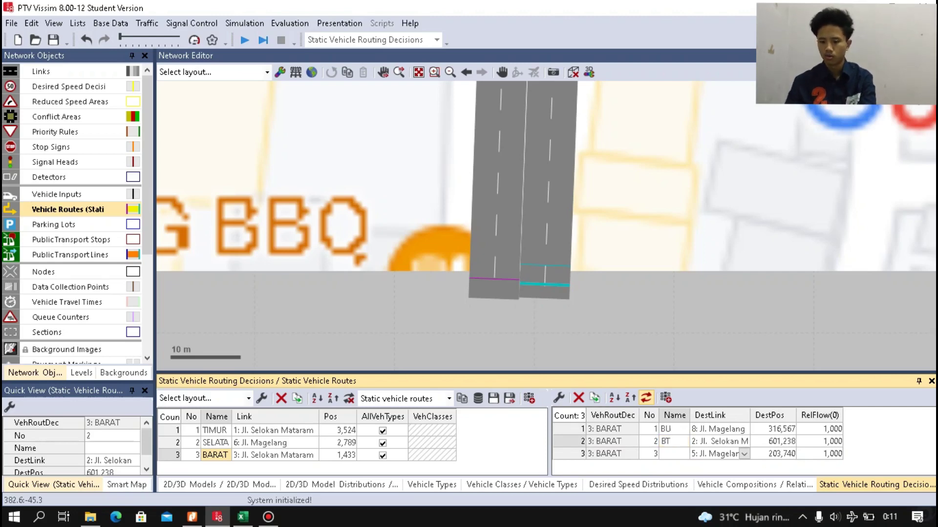
key("Return")
type("BS")
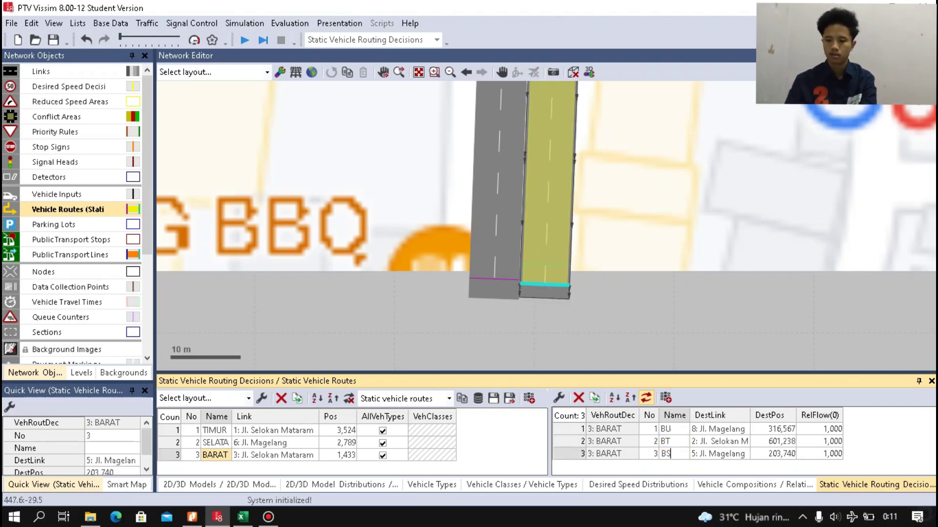
left_click(574, 291)
Add a static vehicle routing decision at the northern start of link 7: Jl. Magelang, at about position 0.4.
scroll(574, 291, "down", 1)
scroll(571, 295, "down", 2)
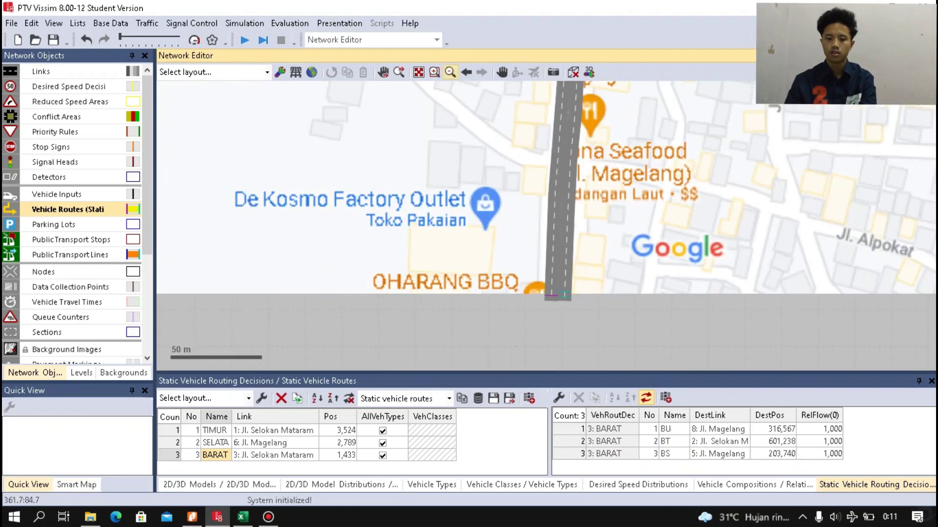
left_click(418, 72)
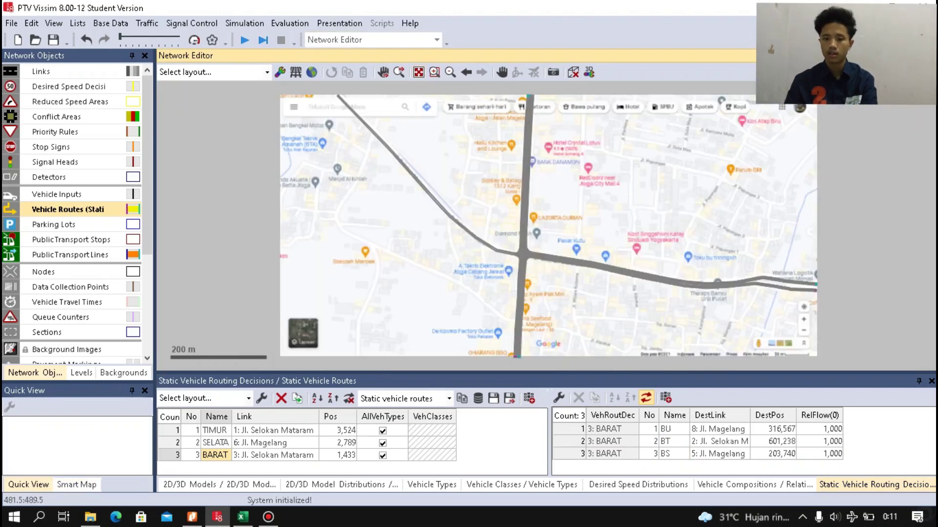
scroll(531, 123, "up", 3)
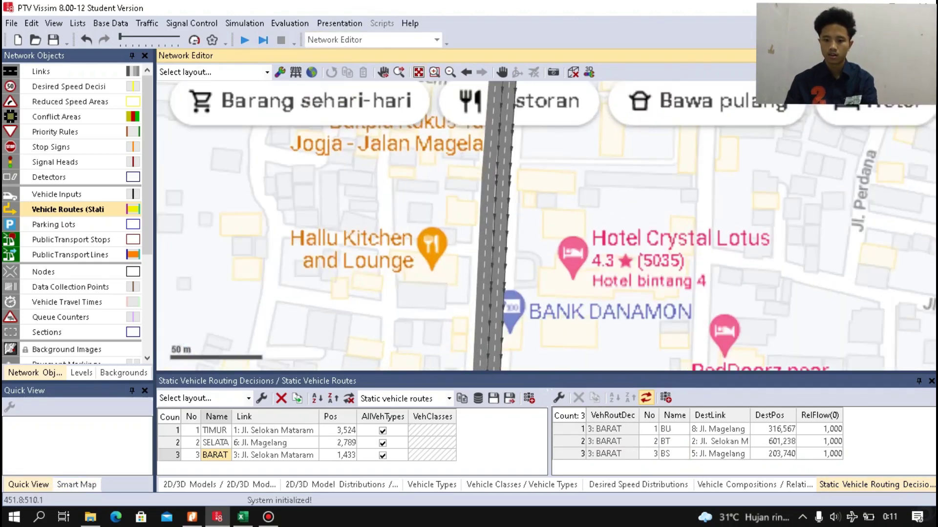
scroll(488, 98, "up", 3)
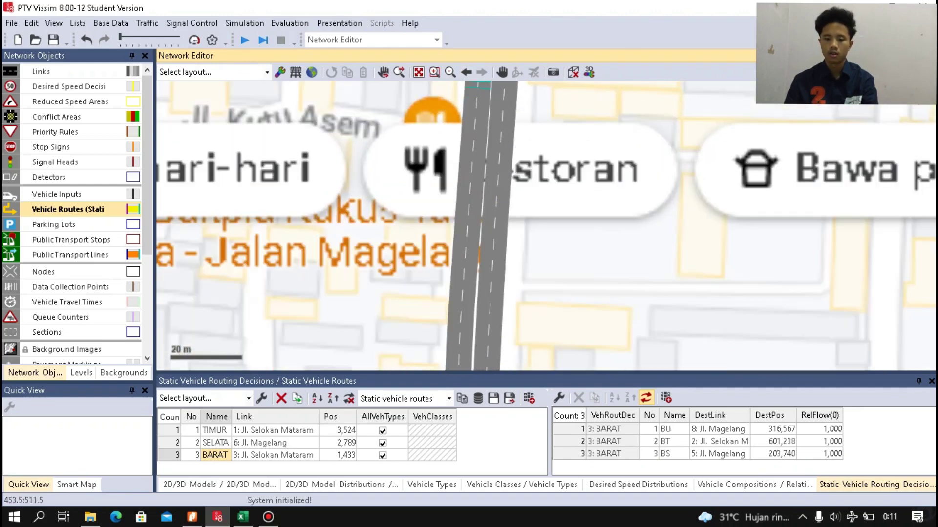
scroll(489, 112, "down", 1)
left_click_drag(489, 112, 502, 144)
scroll(502, 144, "up", 1)
right_click(517, 115)
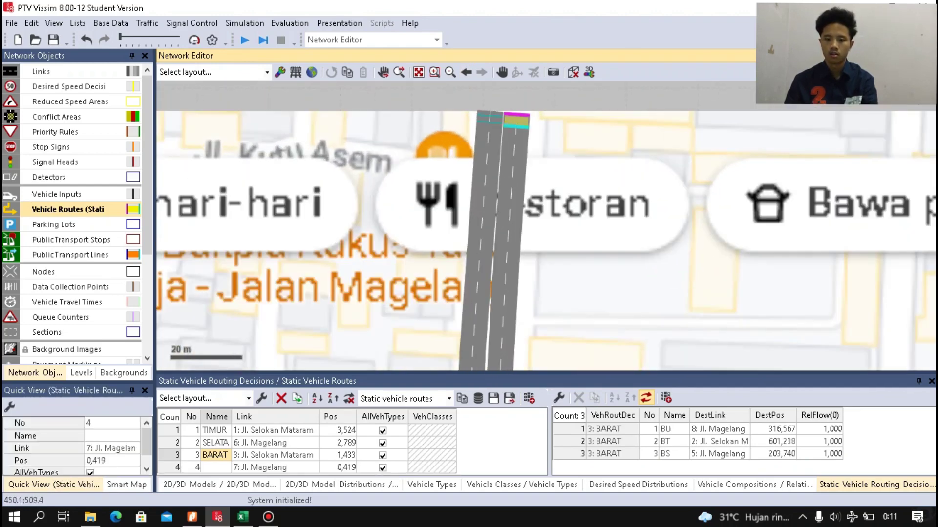
Add a static route from the northern decision to the western exit on link 4: Jl. Selokan Mataram, ending at about position 506.
scroll(521, 161, "down", 3)
scroll(521, 195, "down", 2)
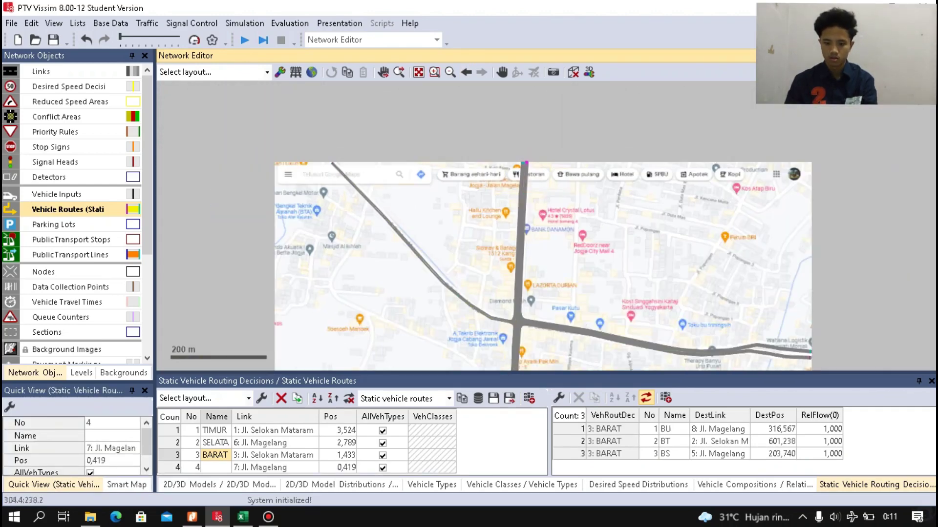
scroll(381, 143, "up", 2)
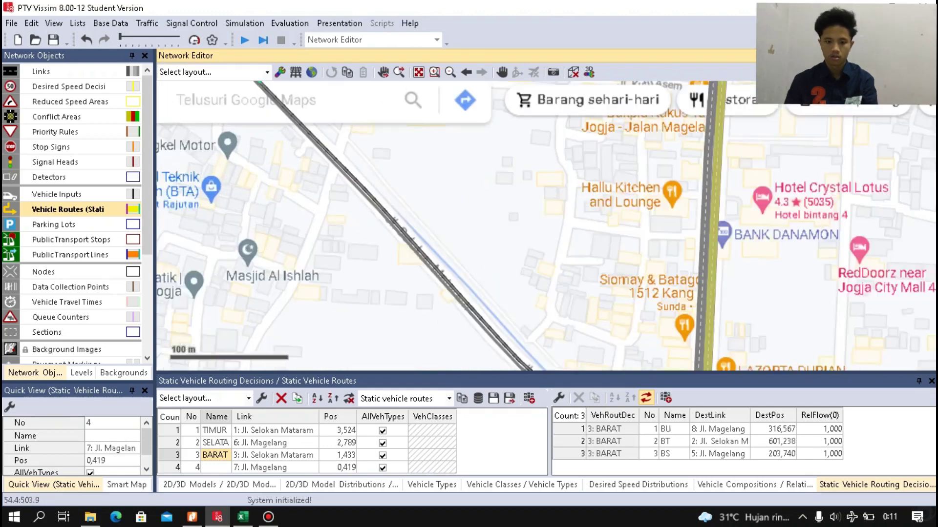
scroll(276, 88, "up", 2)
scroll(344, 238, "down", 3)
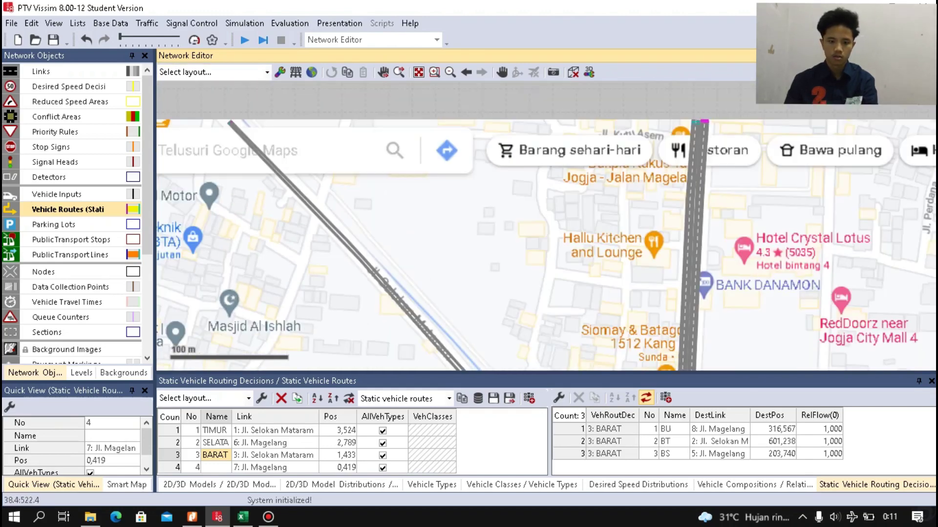
scroll(218, 120, "up", 3)
scroll(235, 128, "up", 8)
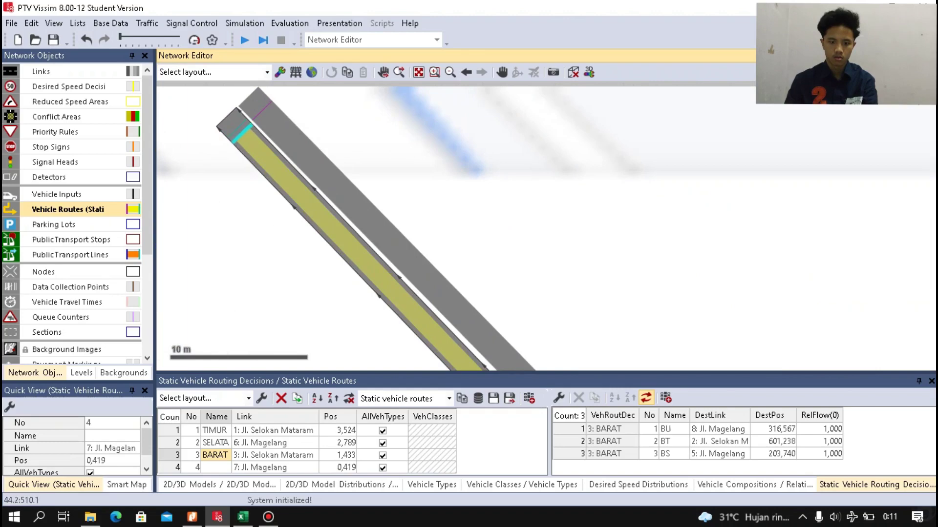
left_click(243, 133)
Add a static route from the northern decision to the southern exit on link 5: Jl. Magelang, ending at about position 200.
scroll(545, 228, "down", 5)
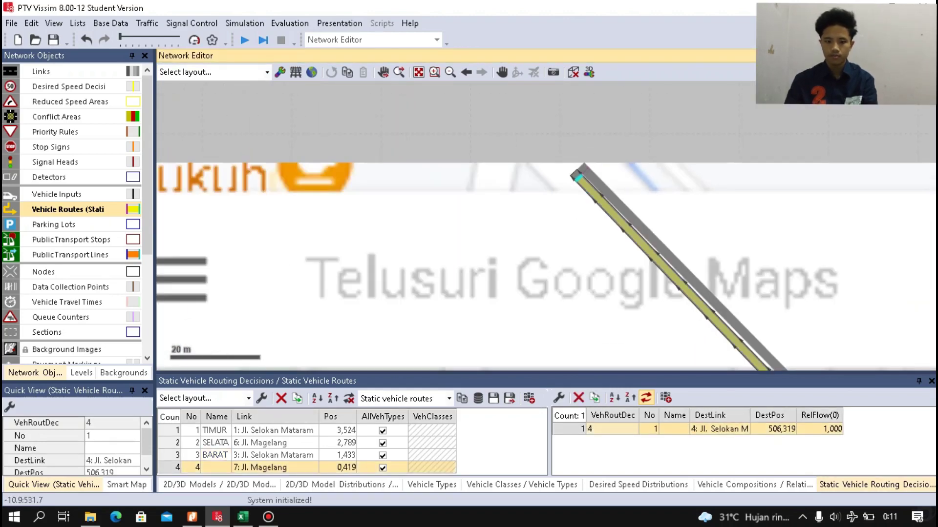
left_click(419, 72)
scroll(357, 220, "up", 3)
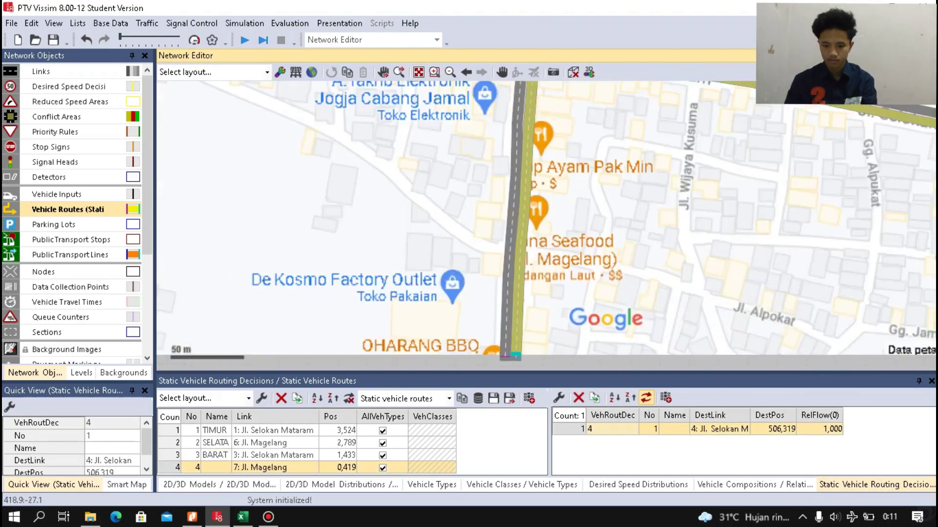
scroll(513, 342, "up", 4)
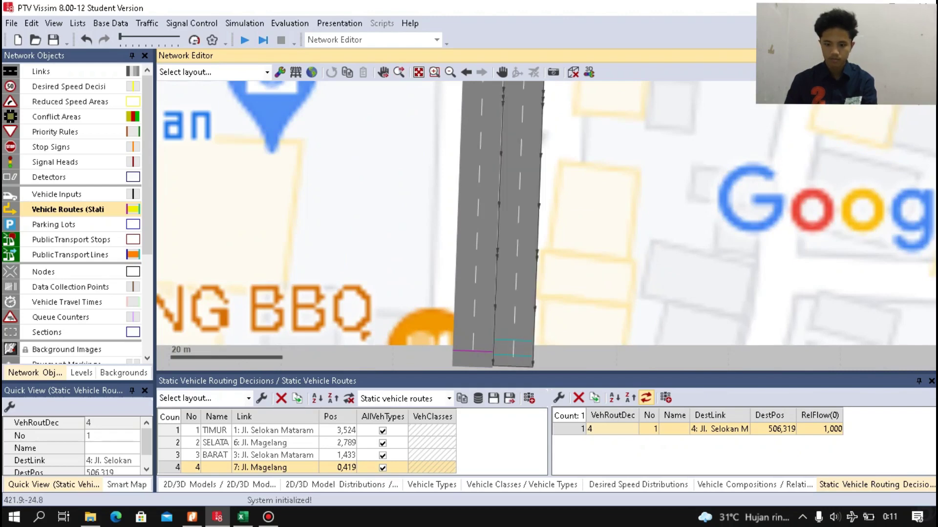
left_click(514, 334)
Add a static route from the northern decision to the far eastern exit on link 2: Jl. Selokan Mataram, ending at about position 604.
scroll(508, 278, "down", 5)
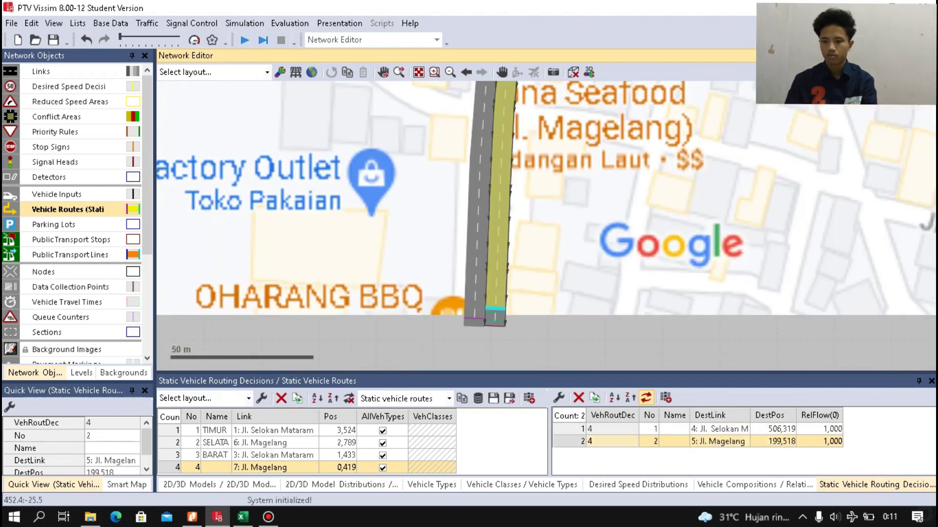
scroll(478, 225, "down", 5)
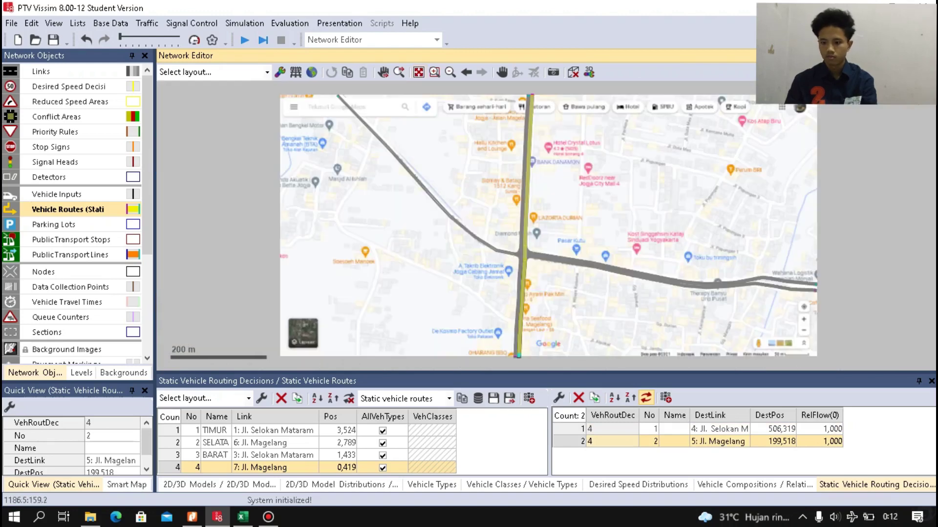
scroll(479, 224, "up", 5)
scroll(791, 297, "up", 4)
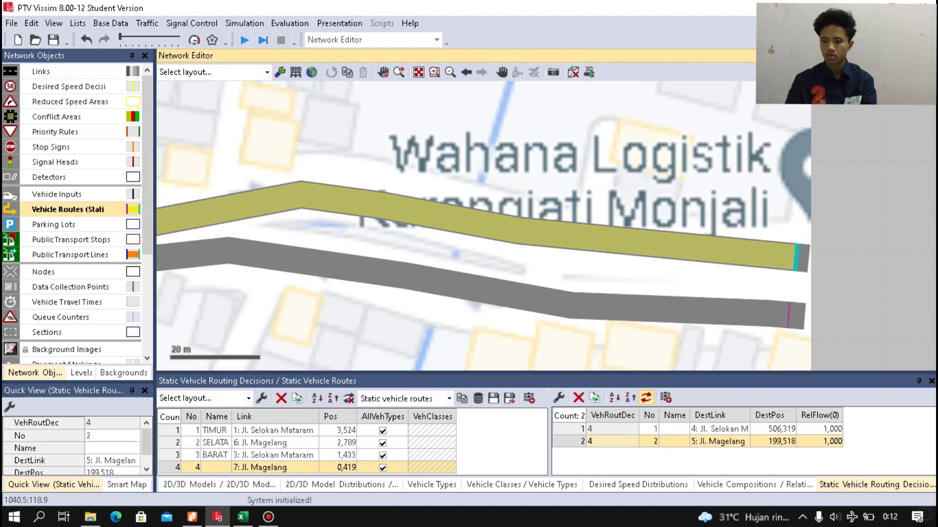
left_click(806, 258)
Name the northern approach's static vehicle routing decision UTARA.
left_click(216, 467)
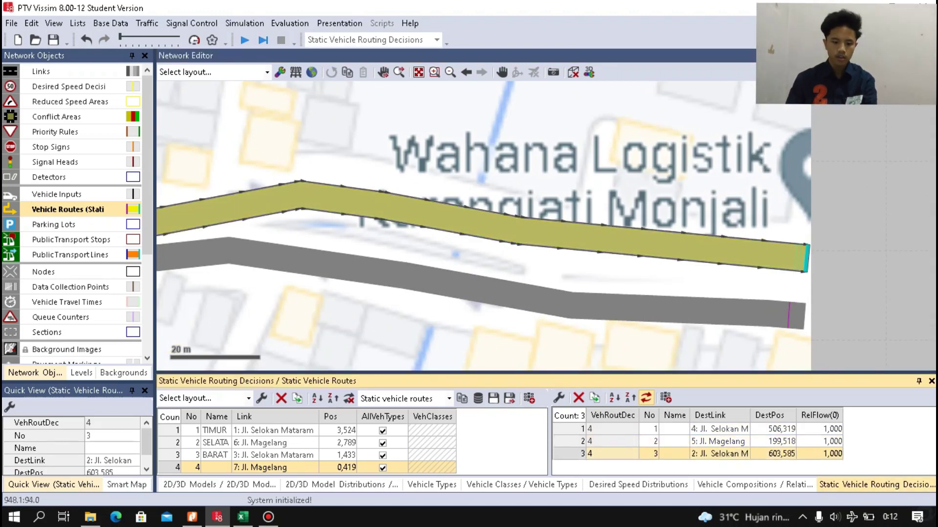
type("U")
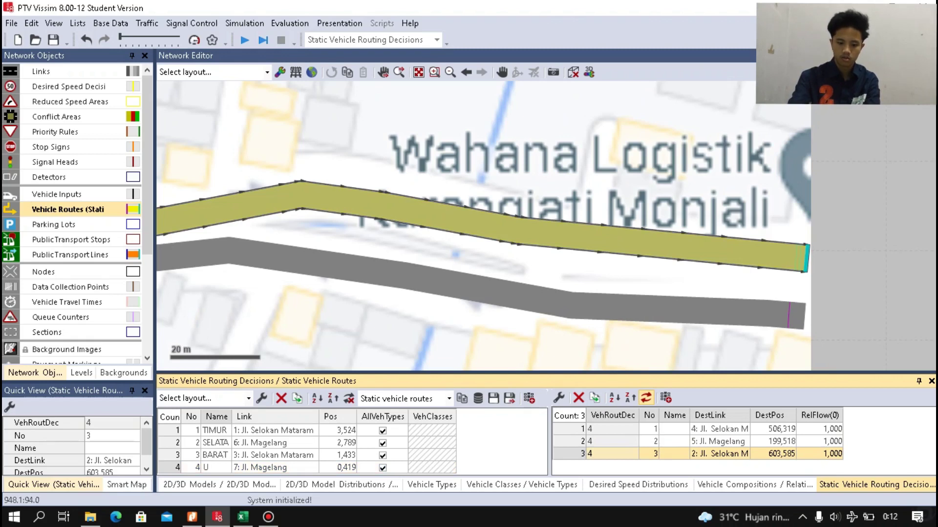
type("A")
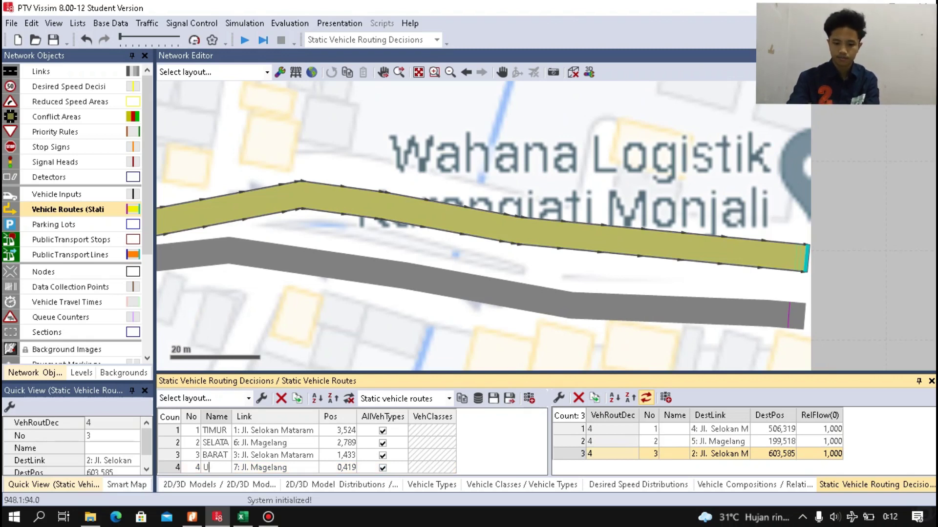
type("TARA")
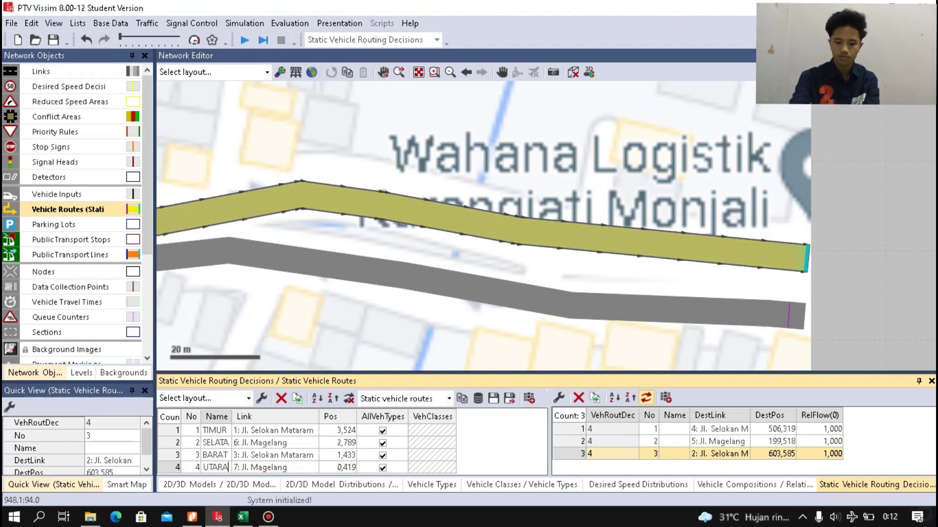
Name the UTARA decision's route to link 4: Jl. Selokan Mataram UT.
left_click(674, 429)
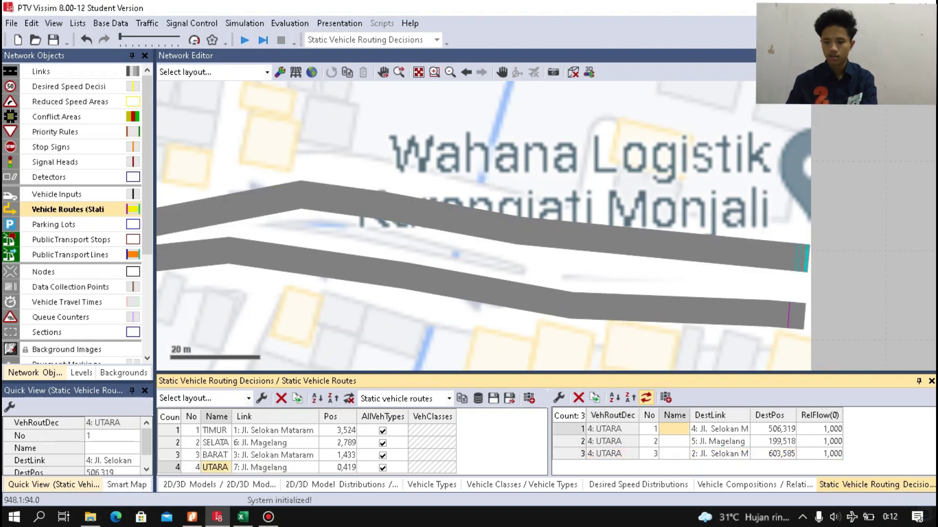
left_click(674, 430)
type("UT")
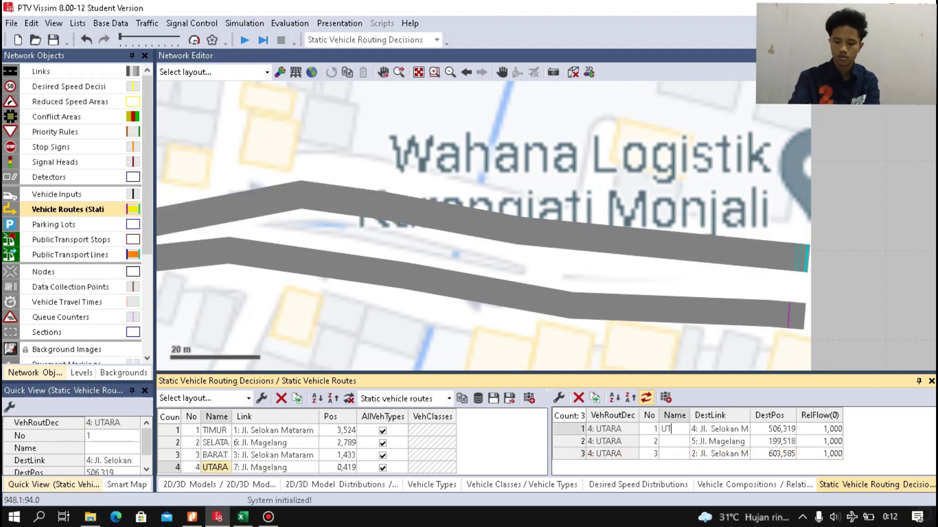
key("Return")
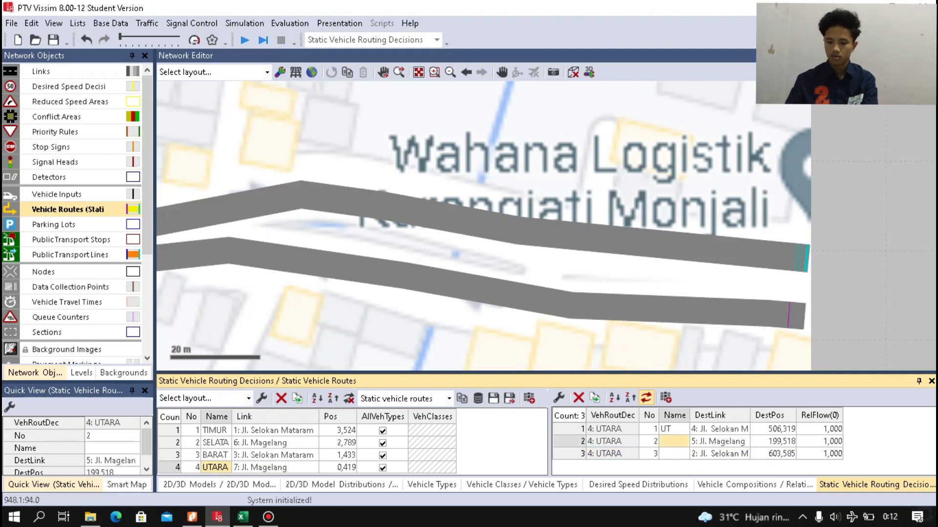
Name the UTARA decision's southern route to link 5 US and its eastern route to link 2 UT.
type("US")
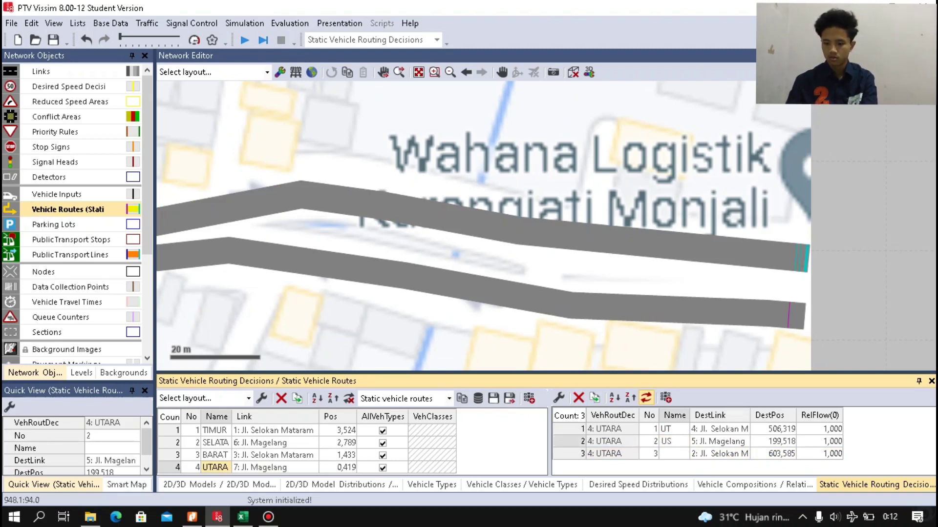
key("BackSpace")
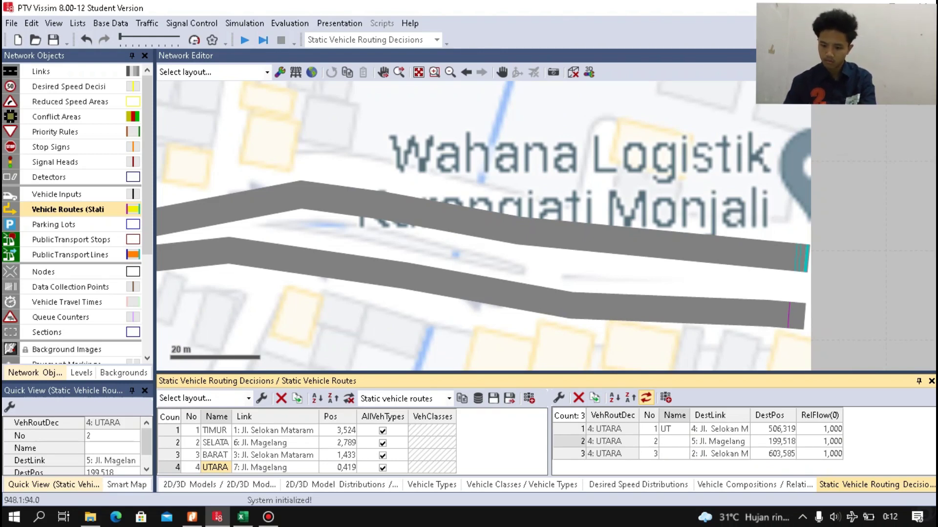
type("US")
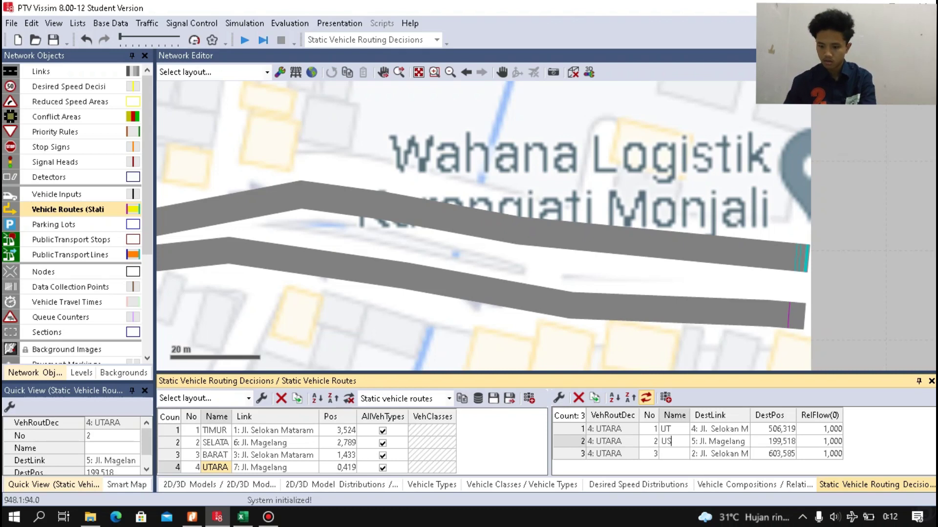
key("Return")
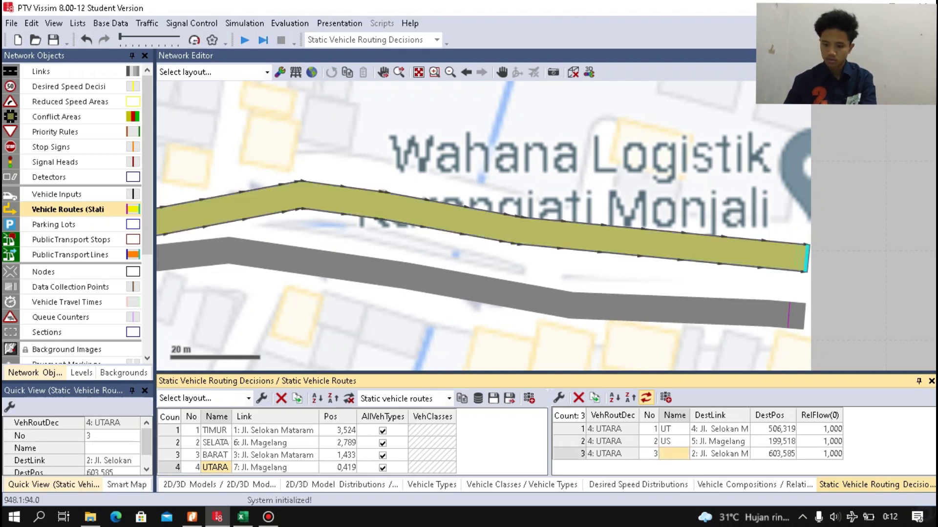
left_click(672, 429)
left_click(673, 454)
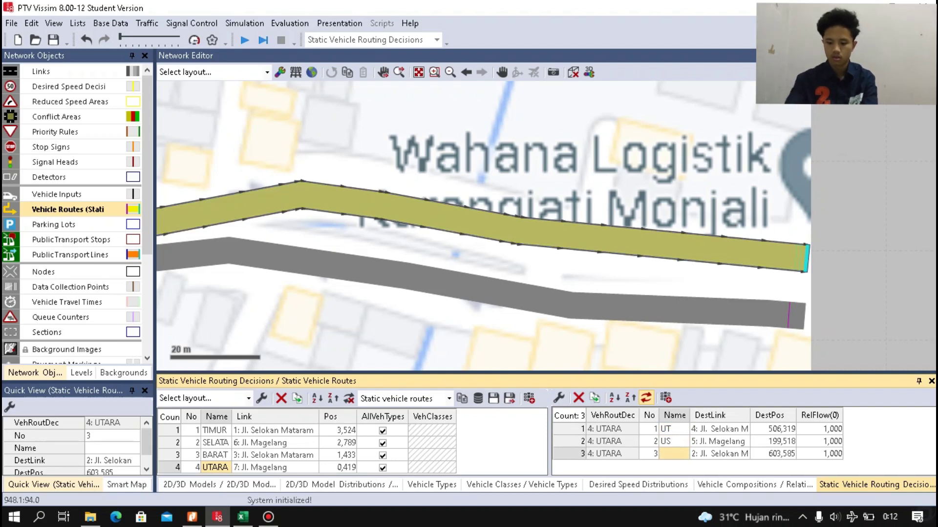
type("UT")
Rename the UTARA decision's western route to link 4 as UB.
left_click(666, 429)
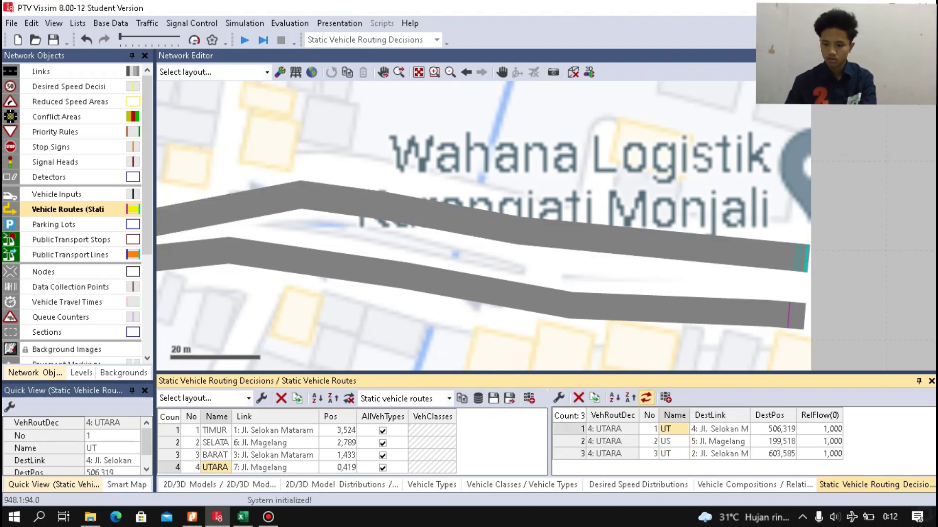
left_click(672, 429)
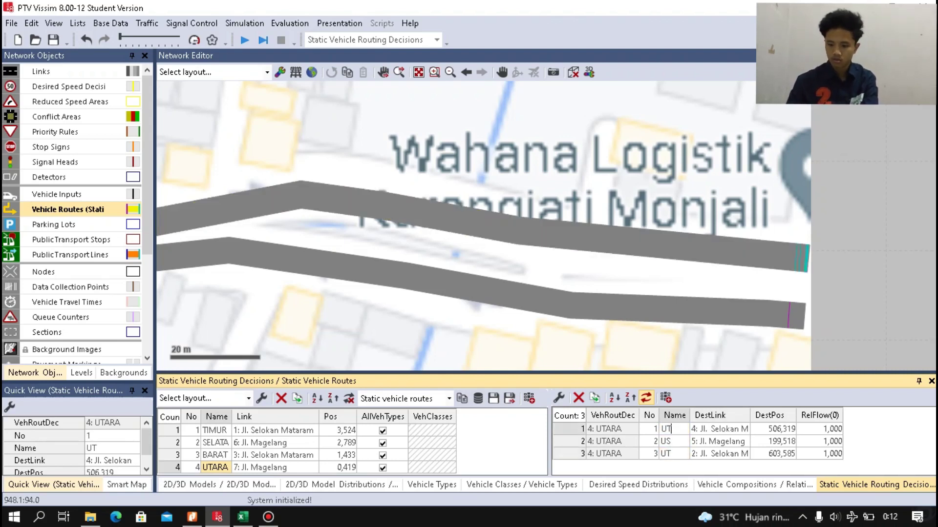
type("B")
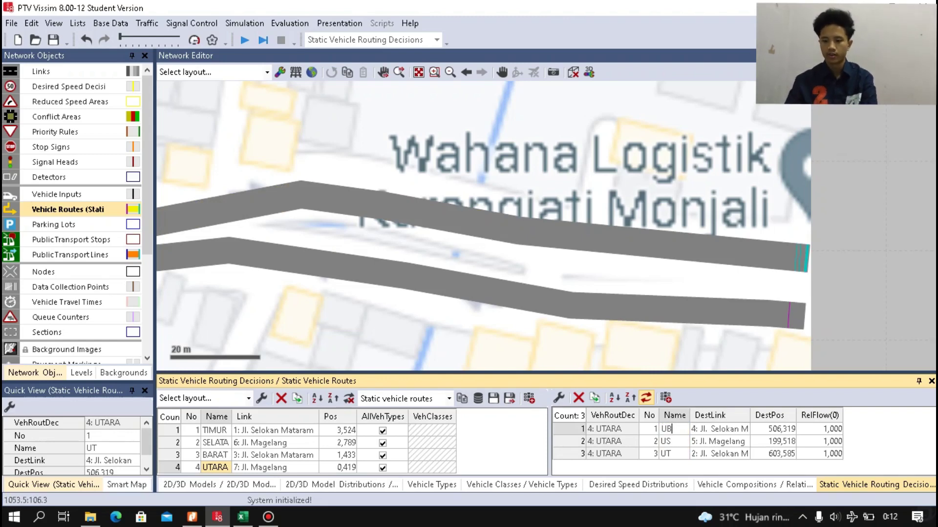
Open the list of signal controllers and start adding a new fixed-time signal controller to the network.
left_click(714, 282)
scroll(516, 263, "down", 4)
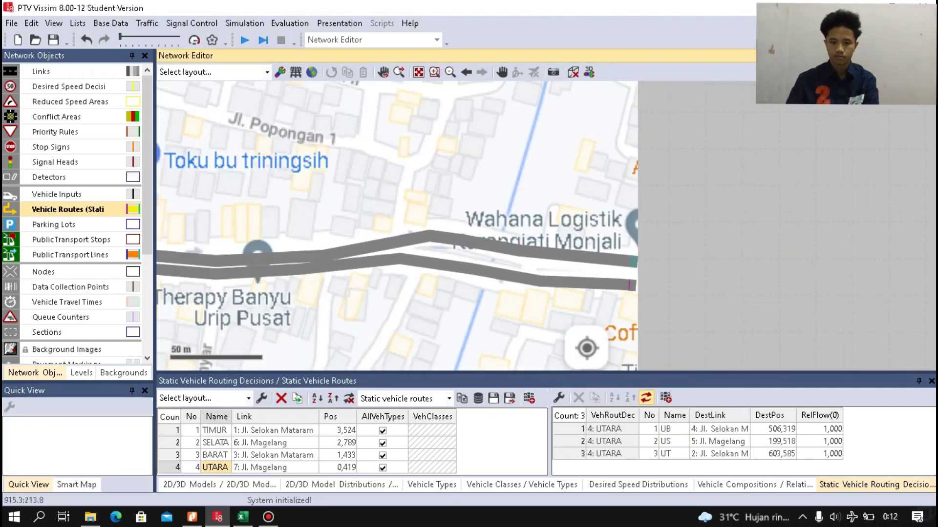
scroll(516, 263, "down", 3)
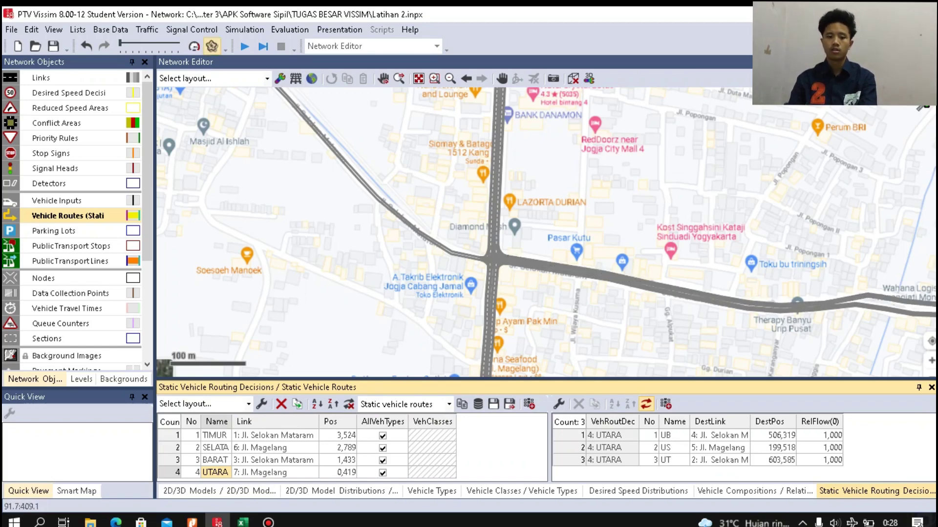
left_click(192, 30)
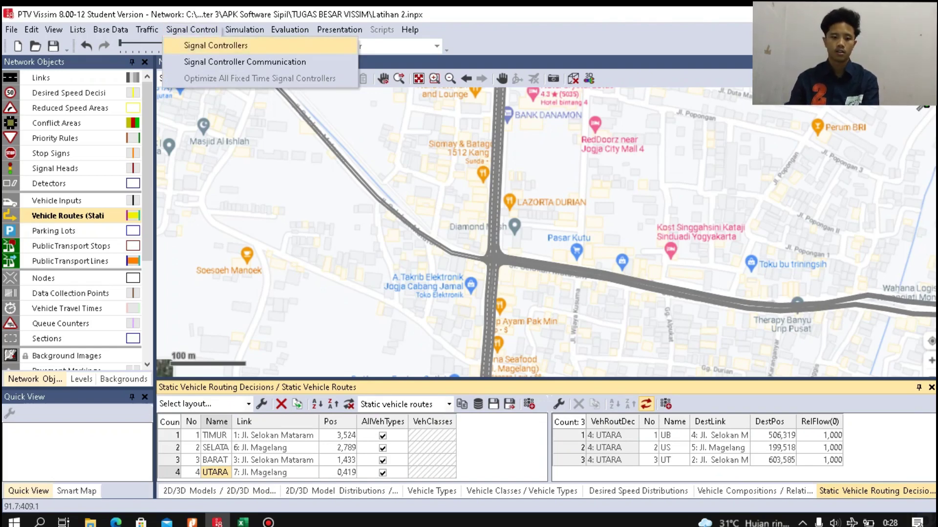
left_click(191, 30)
left_click(191, 30)
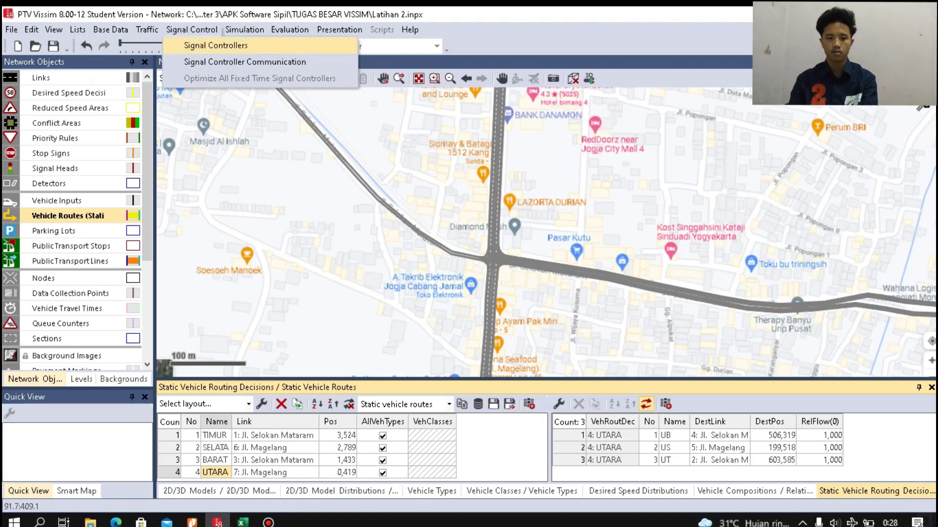
left_click(213, 46)
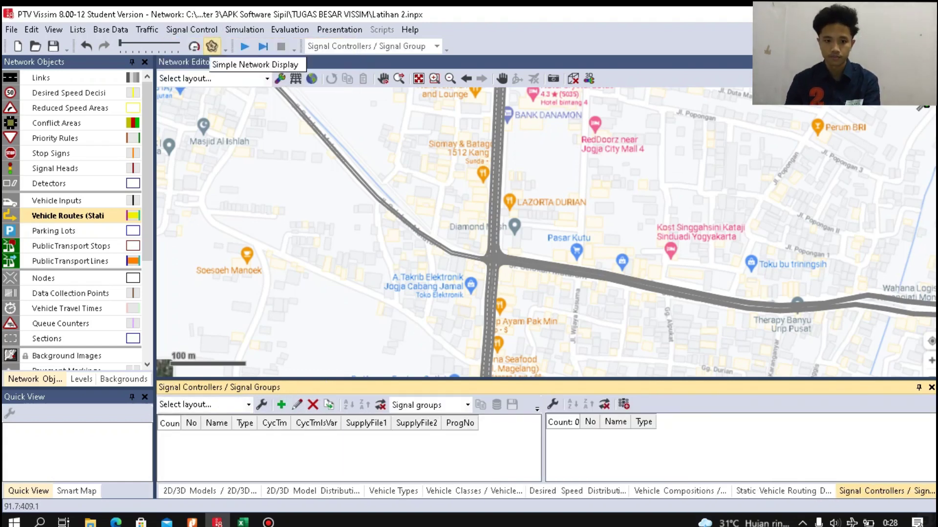
left_click(281, 405)
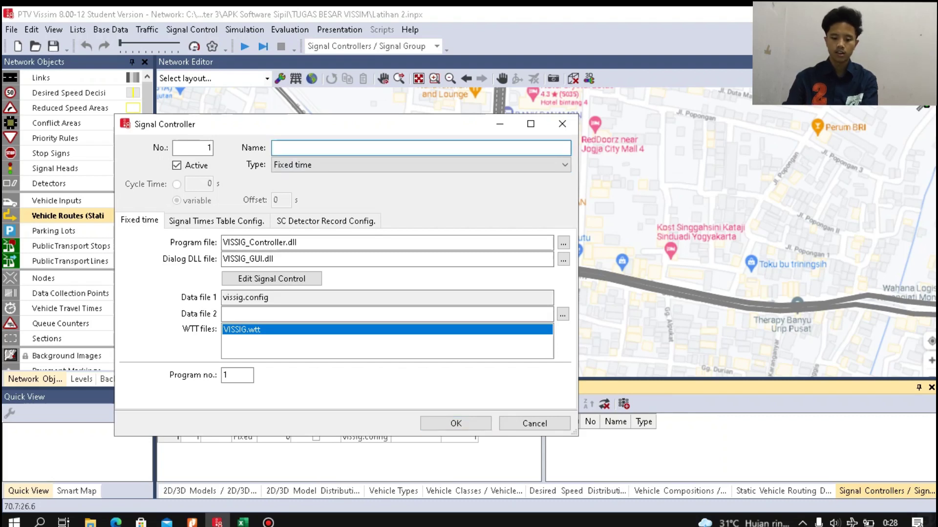
Name the signal controller APIL and add four signal groups in its signal control editor.
type("APIL")
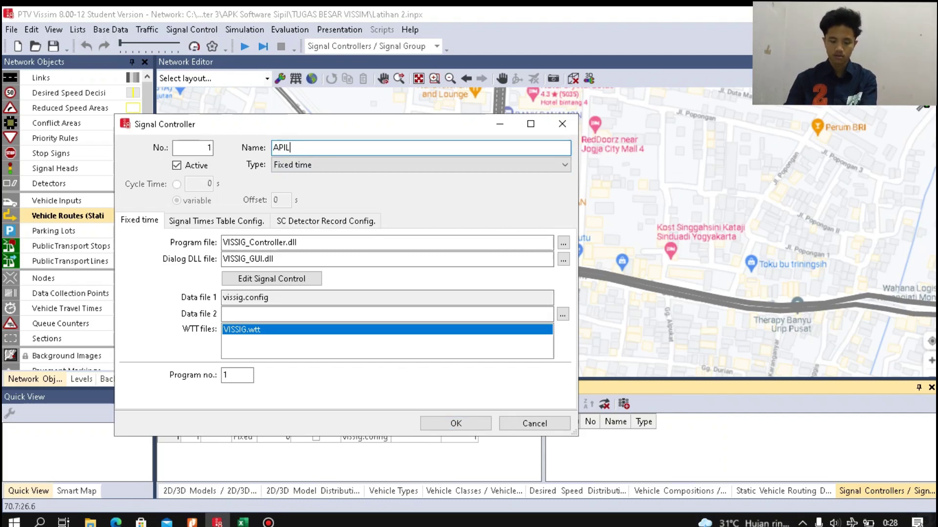
left_click(272, 278)
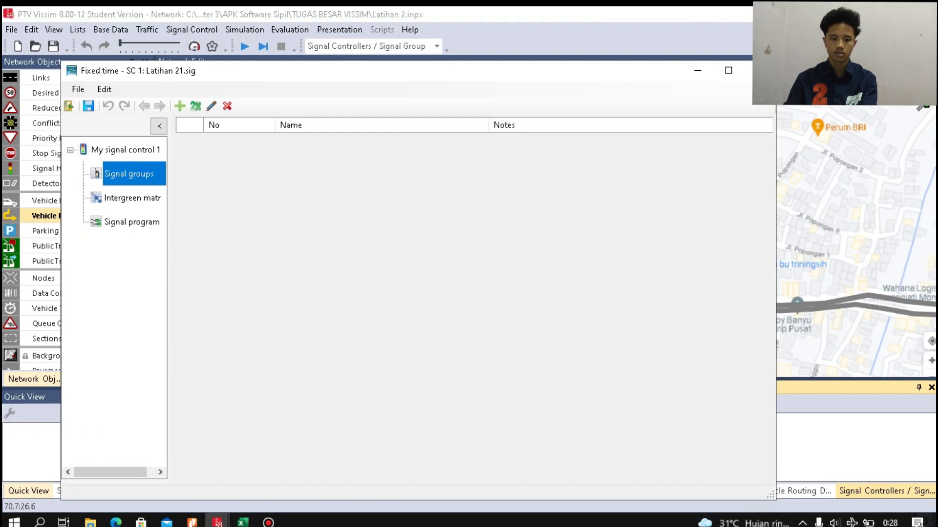
left_click(179, 106)
left_click(180, 106)
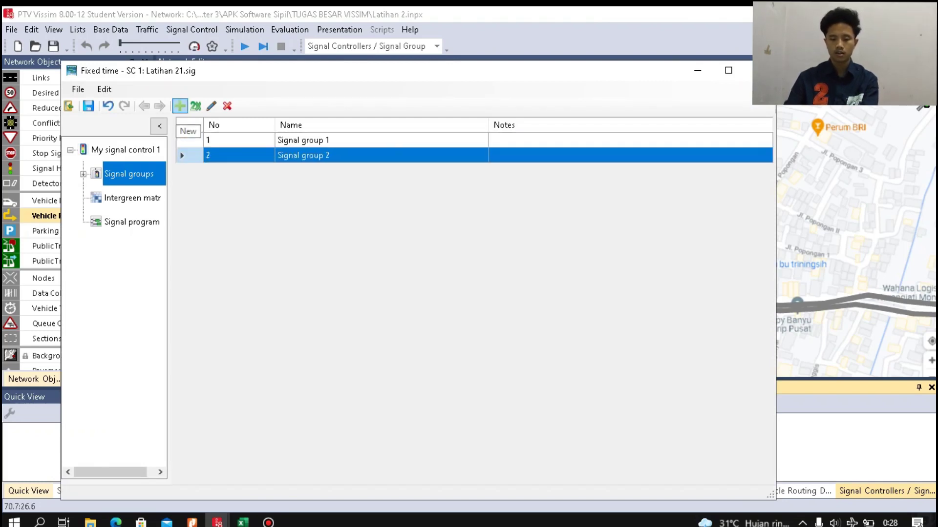
left_click(180, 106)
left_click(179, 106)
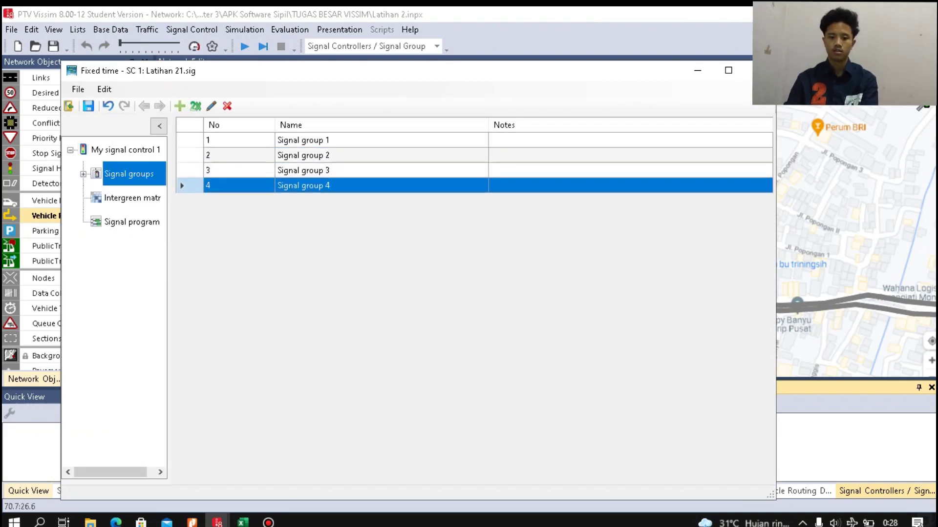
Rename signal group 1 as SINYAL GROUP UTARA and signal group 2 as SINYAL GROUP SELATAN.
left_click(381, 141)
type("S")
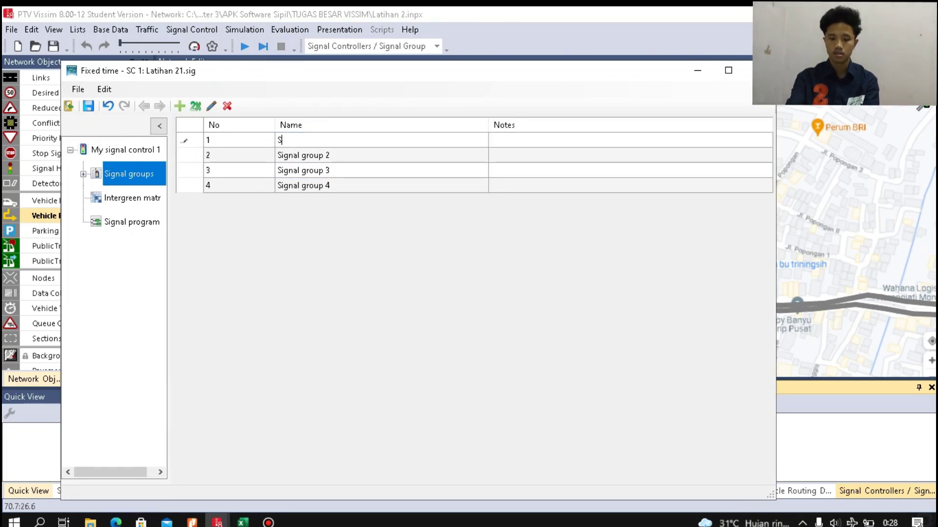
type("INYAL")
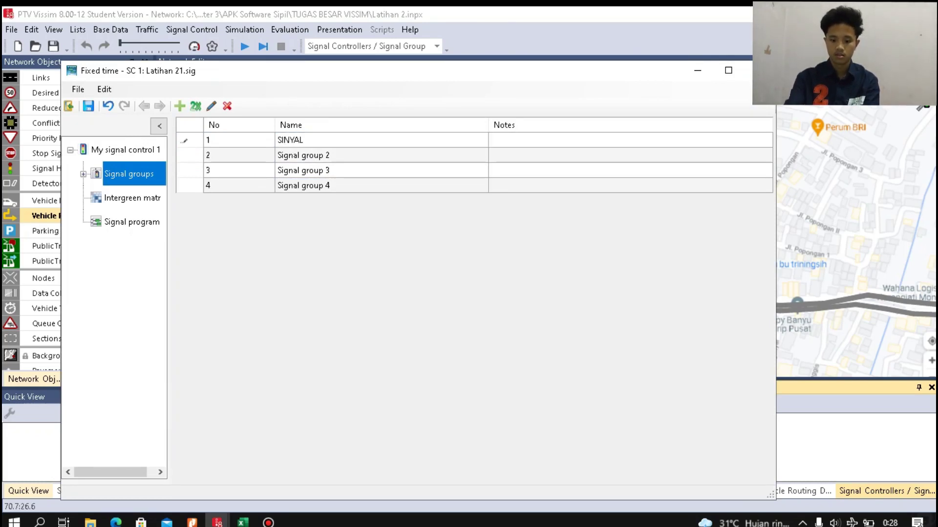
type(" GROUP ")
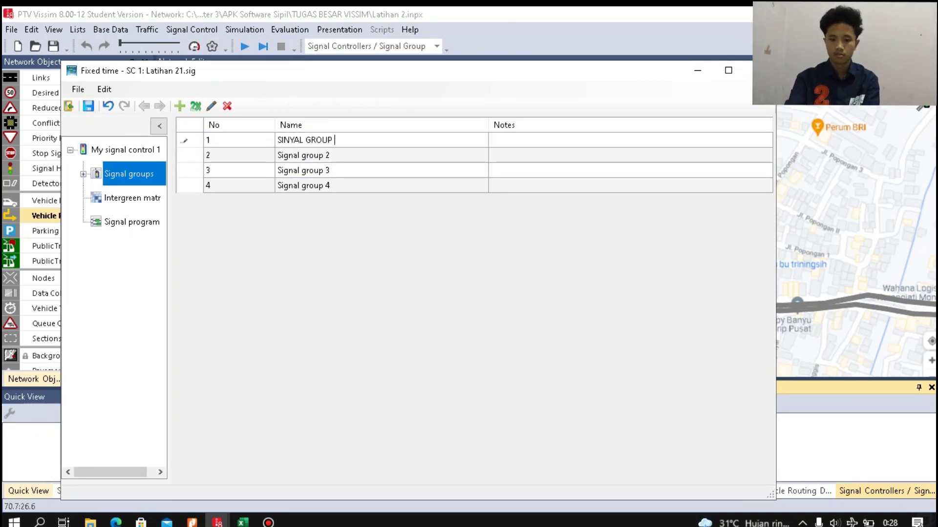
type("UTARA")
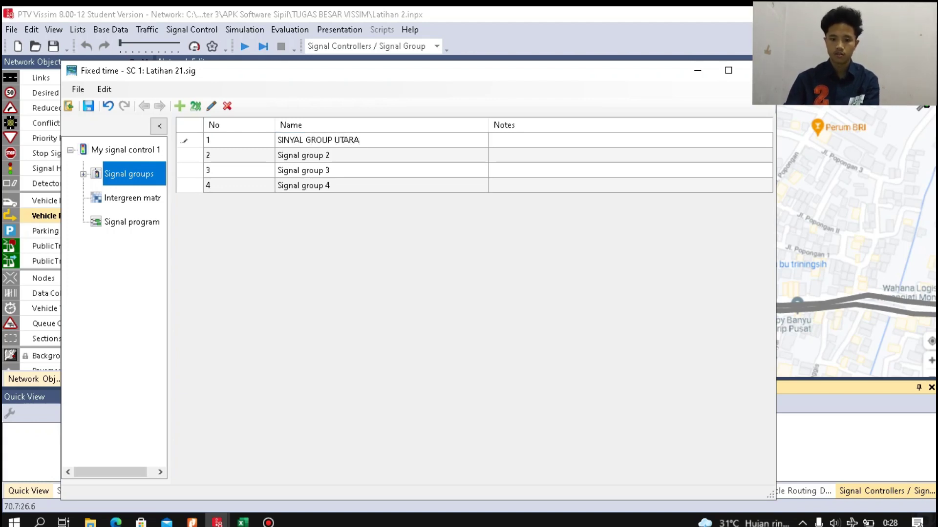
left_click(317, 155)
type("SINYAL ")
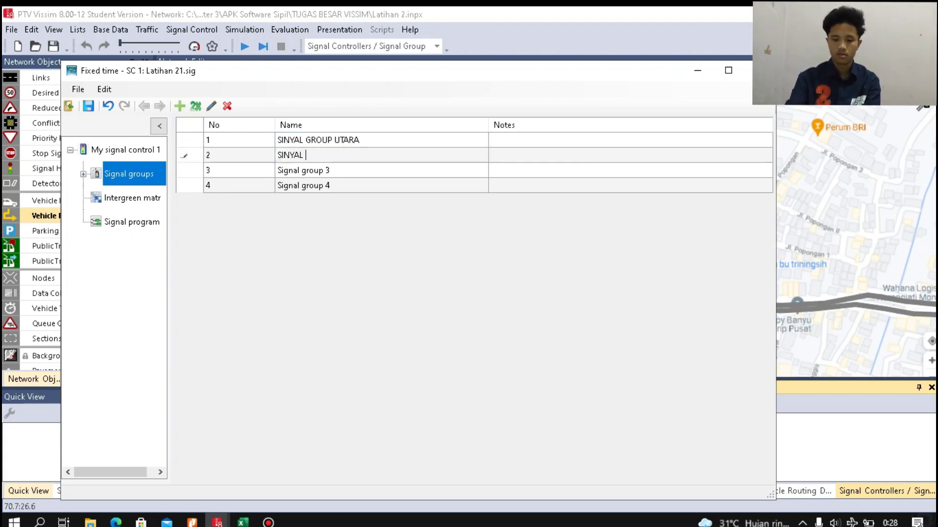
type("GR")
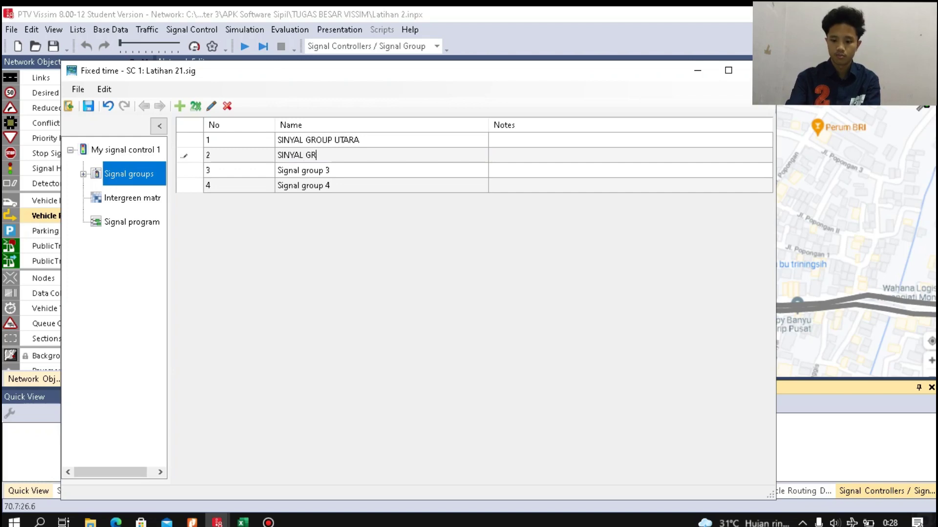
type("OUP SELATAN")
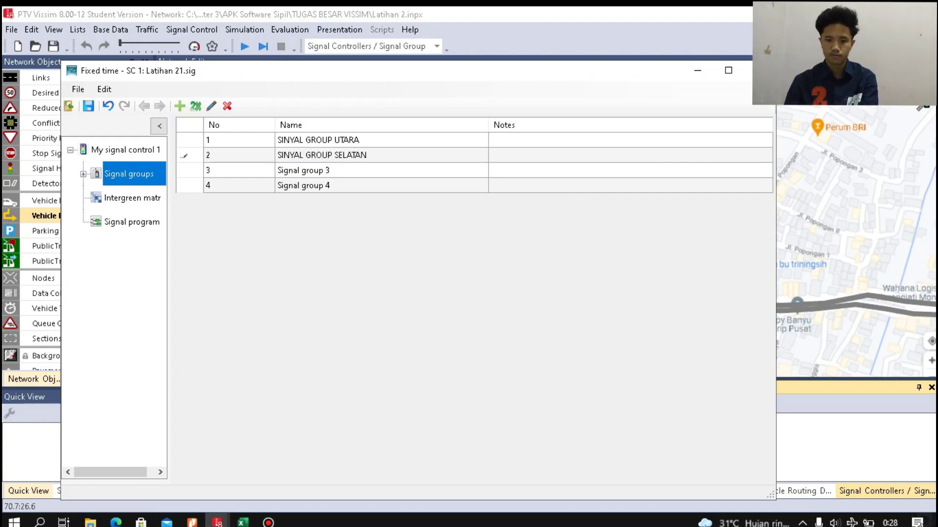
Rename signal group 3 as SINYAL GROUP TIMUR and signal group 4 as SINYAL GROUP BARAT.
left_click(332, 185)
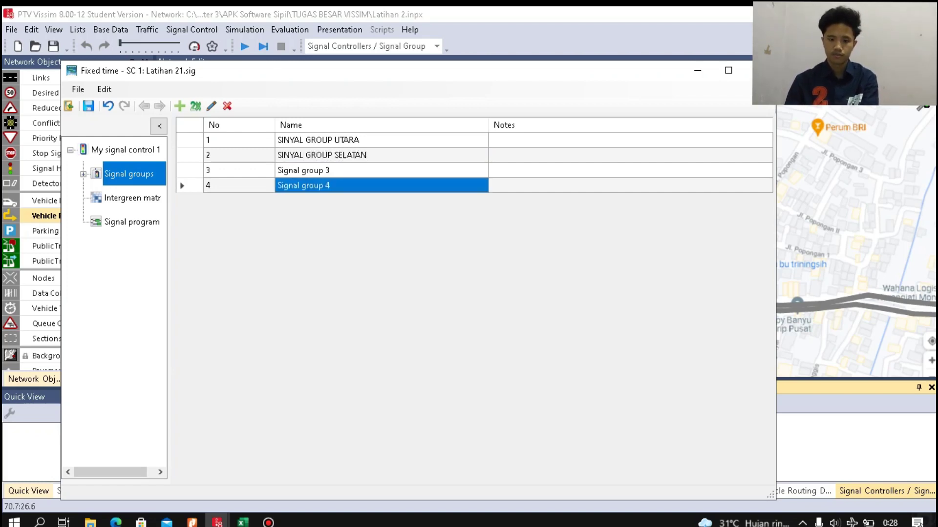
left_click(332, 170)
type("SINYAL")
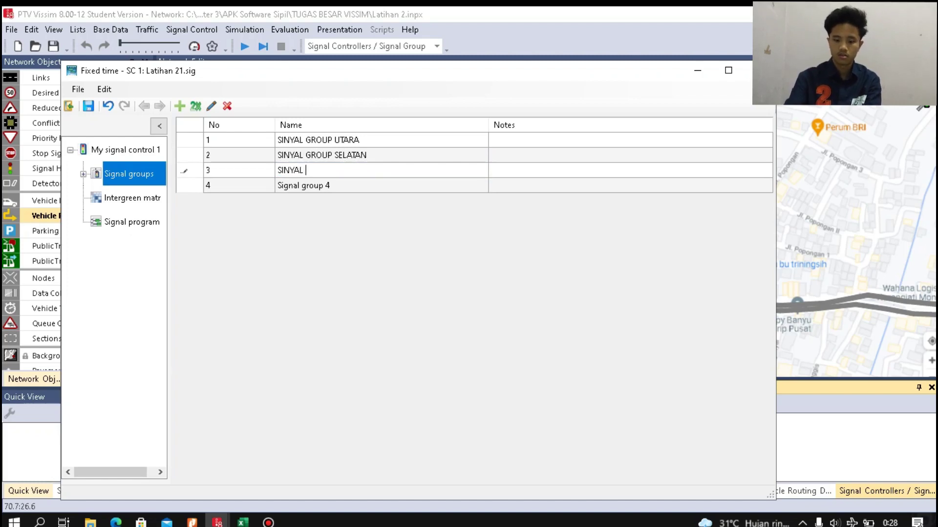
type(" GROUP")
type("TIMUR")
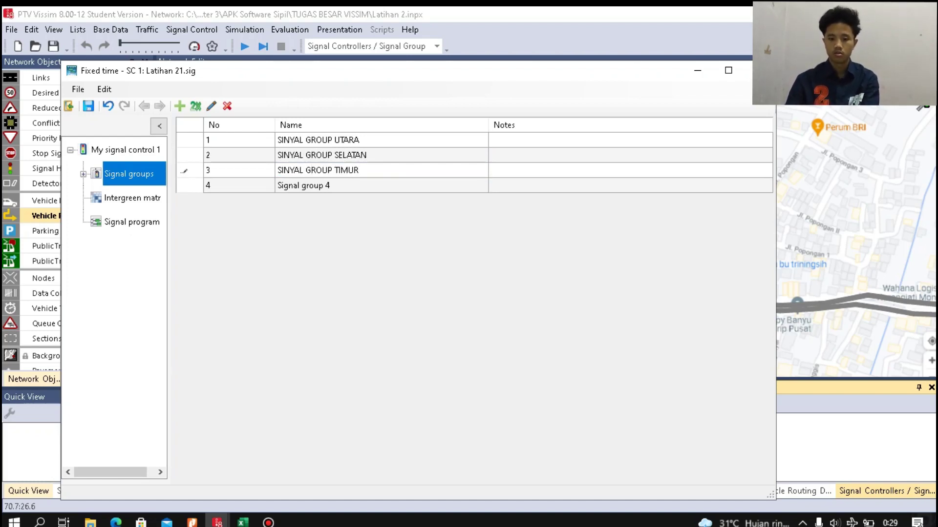
key("Down")
type("SI")
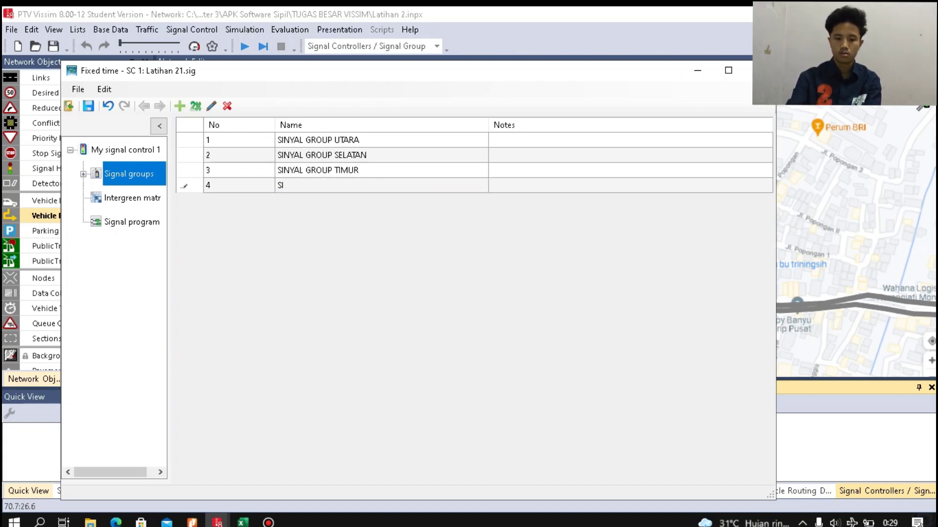
type("NYAL GR")
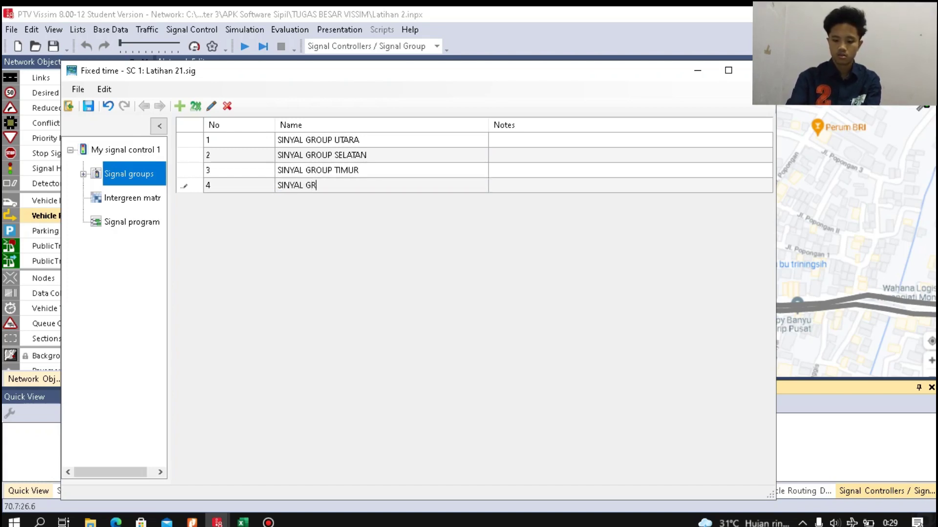
type("OUP S")
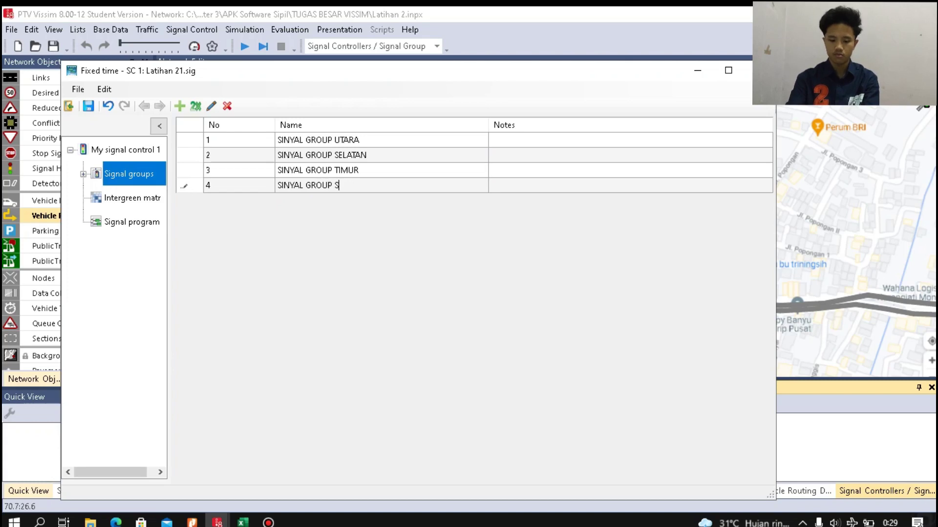
key("BackSpace")
type("BARAT")
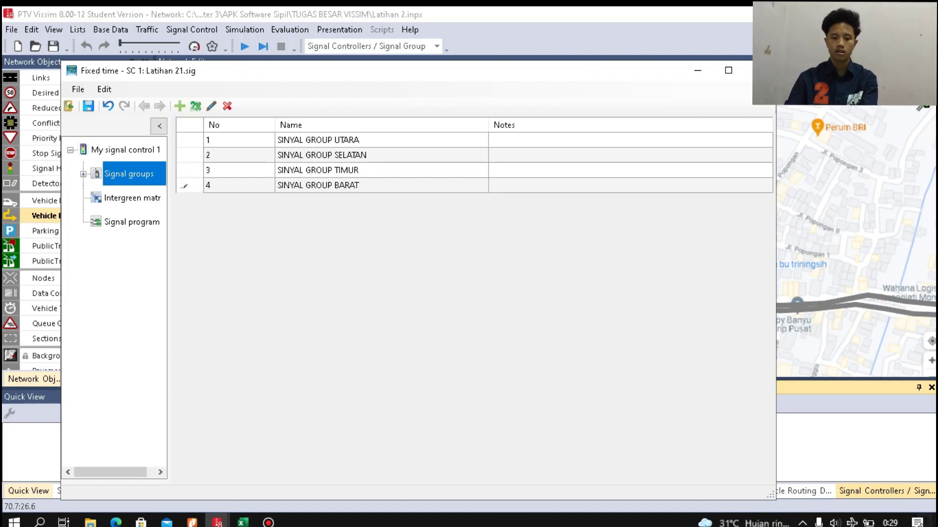
Choose Red-red/amber-green-amber as the default sequence of SINYAL GROUP UTARA and check the sequences of the other groups.
left_click(182, 140)
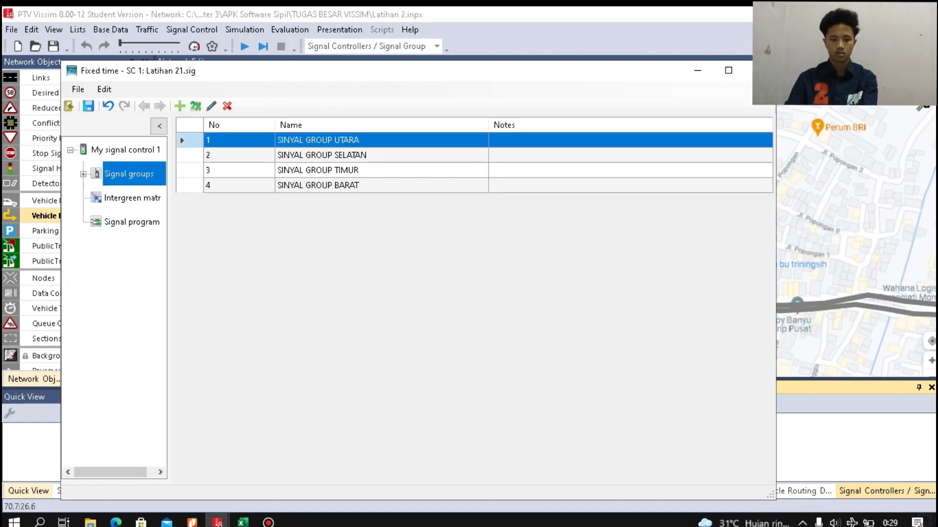
double_click(182, 141)
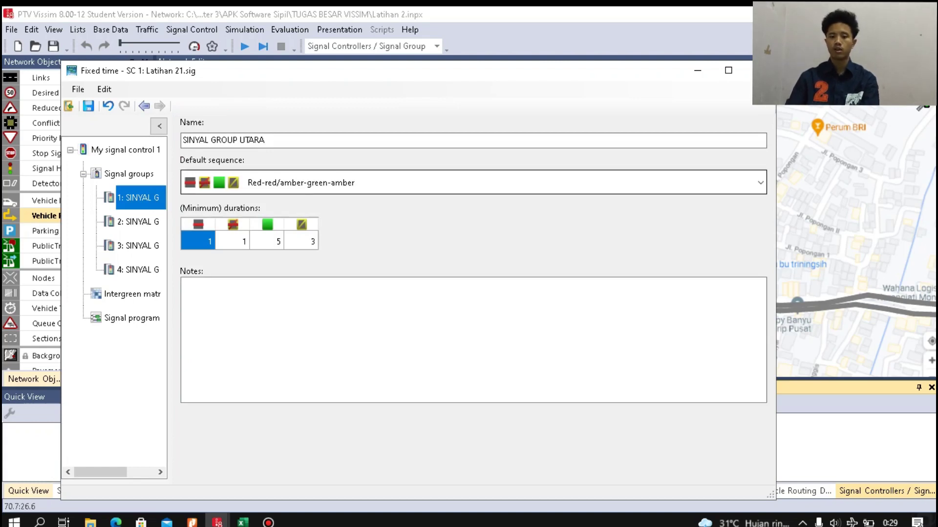
left_click(473, 182)
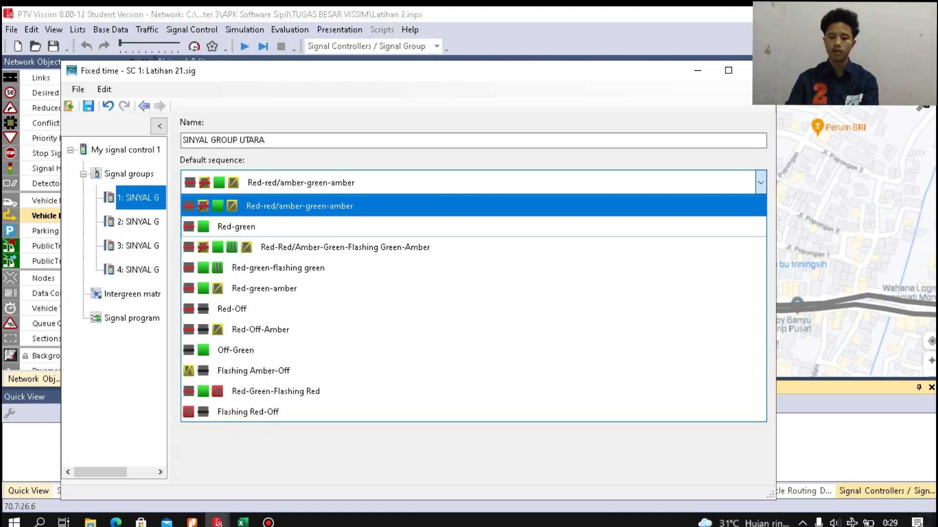
key("Return")
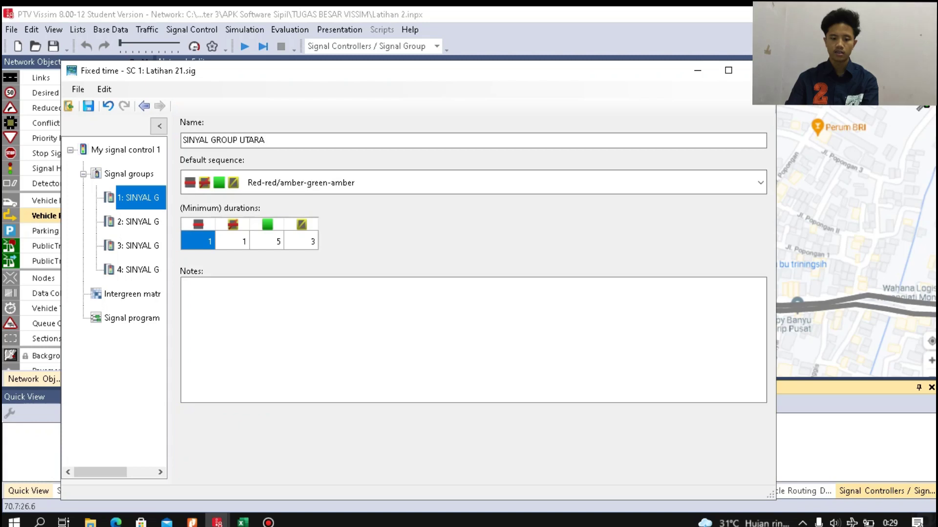
left_click(138, 222)
left_click(138, 246)
left_click(138, 269)
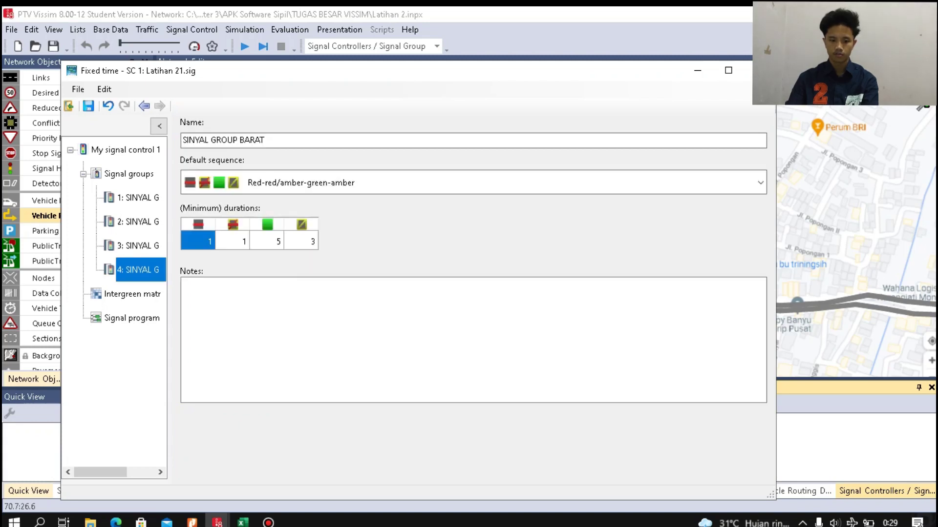
left_click(138, 198)
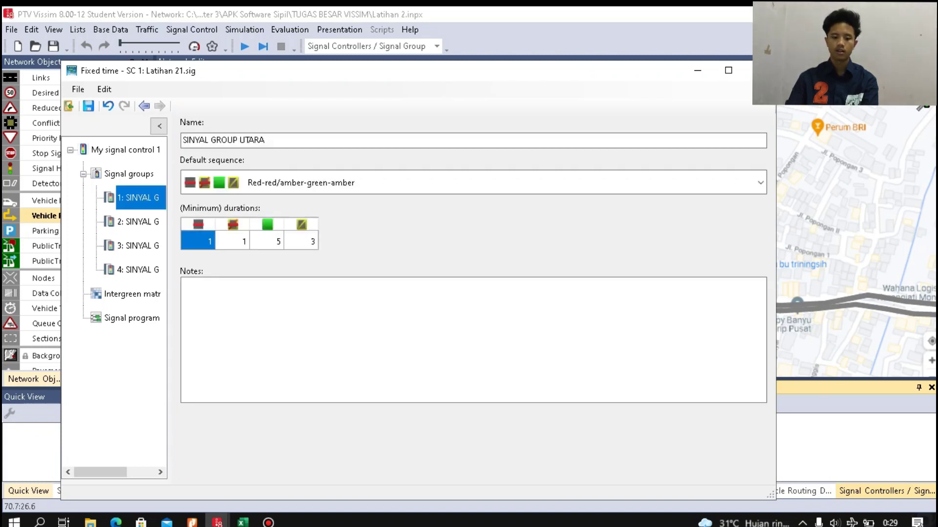
Examine the Jl Magelang signal timings in Waktu Siklus.pdf in Nitro Pro and the Perhitungan Vissim workbook in Excel.
left_click(191, 522)
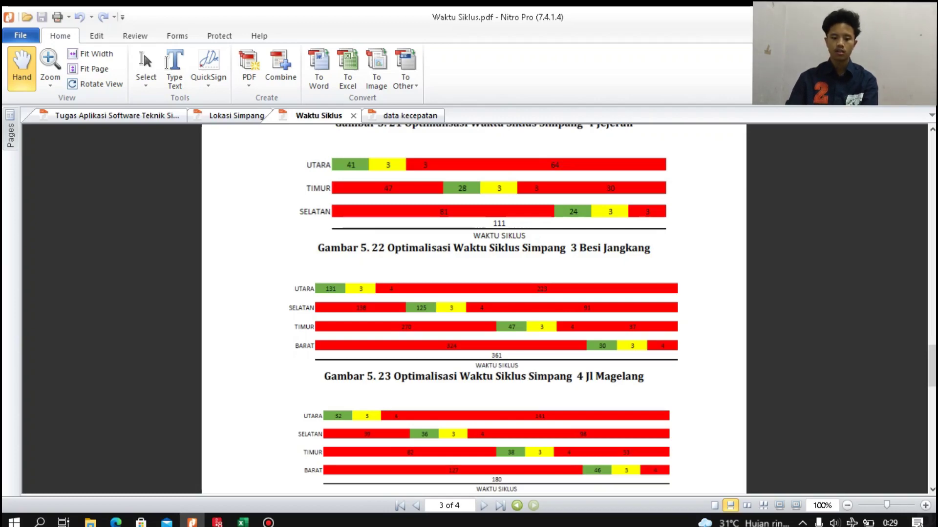
left_click(243, 521)
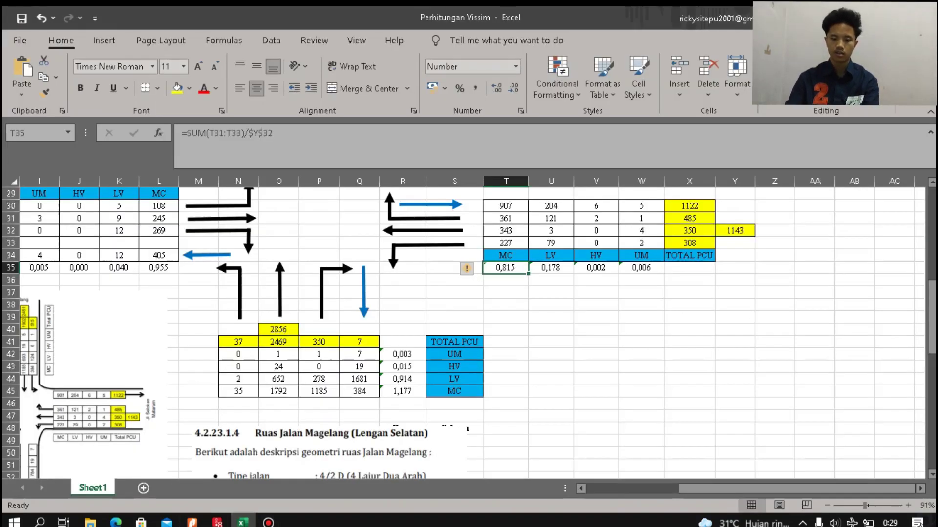
scroll(469, 332, "down", 9)
left_click_drag(783, 489, 735, 489)
scroll(469, 332, "down", 1)
scroll(469, 332, "up", 1)
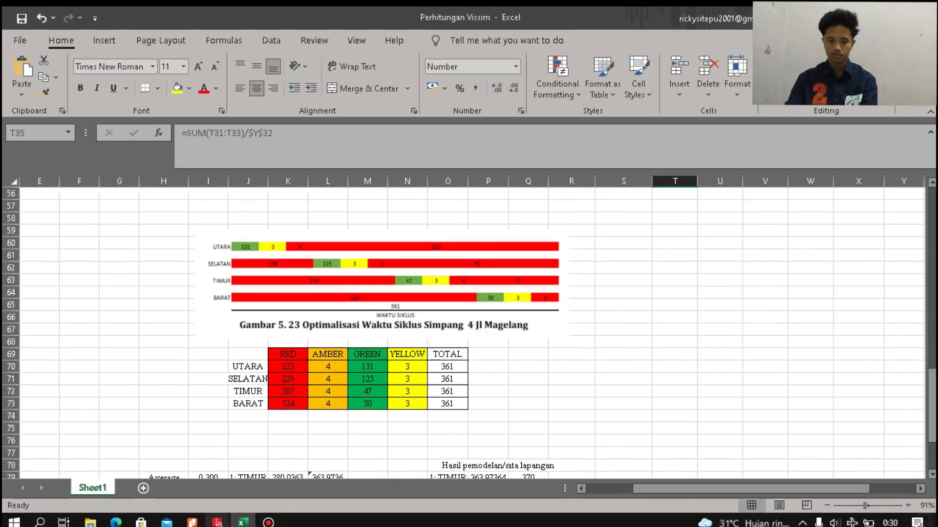
mouse_move(217, 522)
left_click(298, 464)
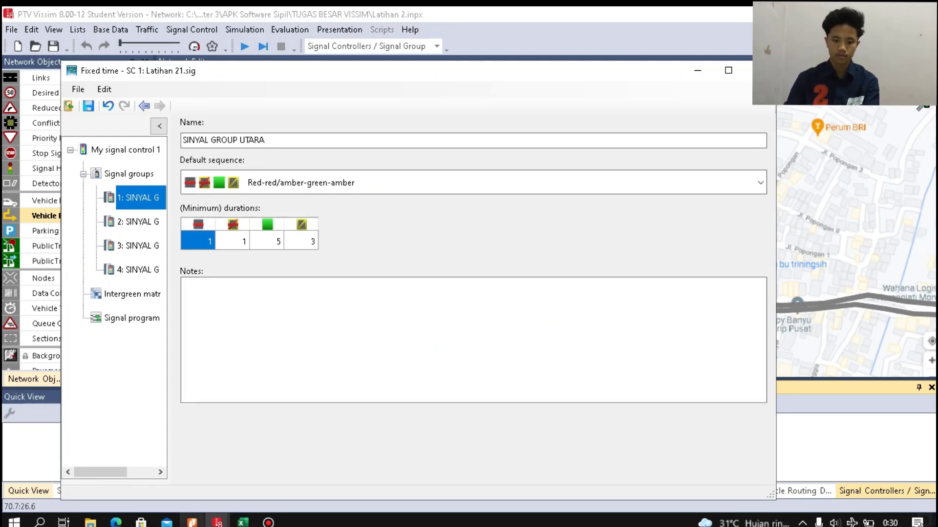
Look up the UTARA red time in the Excel table and set SINYAL GROUP UTARA's minimum red duration to 223.
left_click(242, 522)
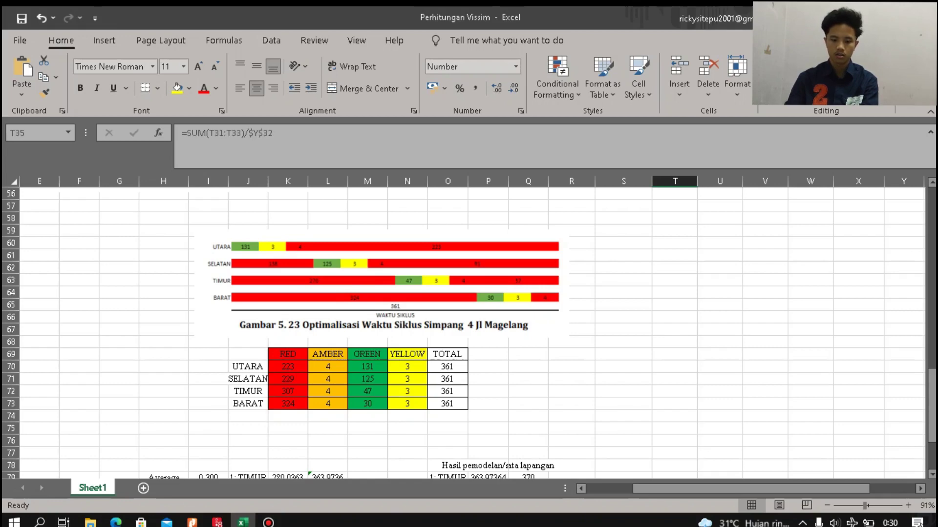
mouse_move(217, 522)
left_click(293, 457)
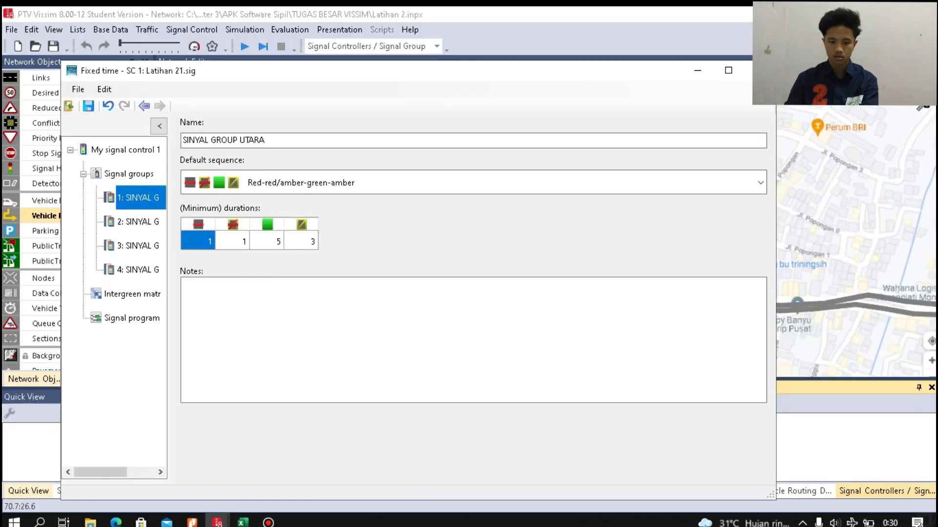
left_click(137, 222)
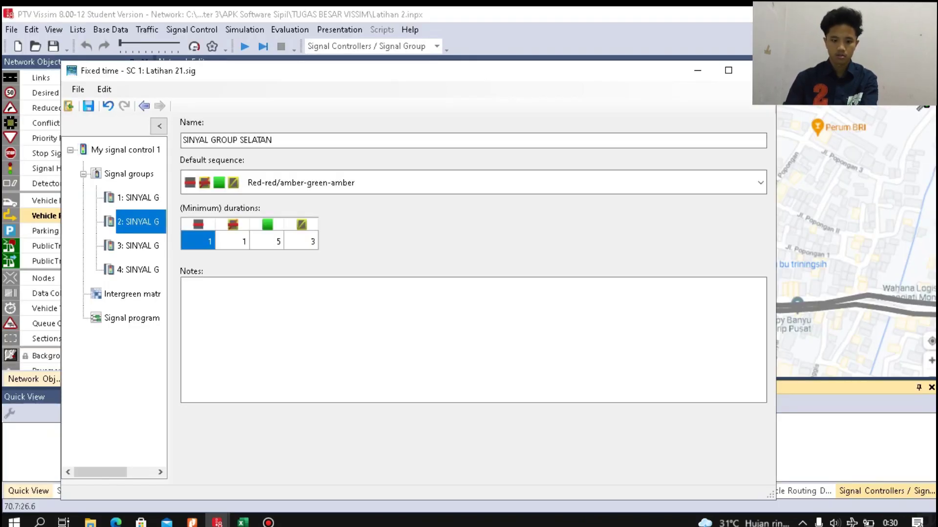
left_click(138, 197)
double_click(197, 241)
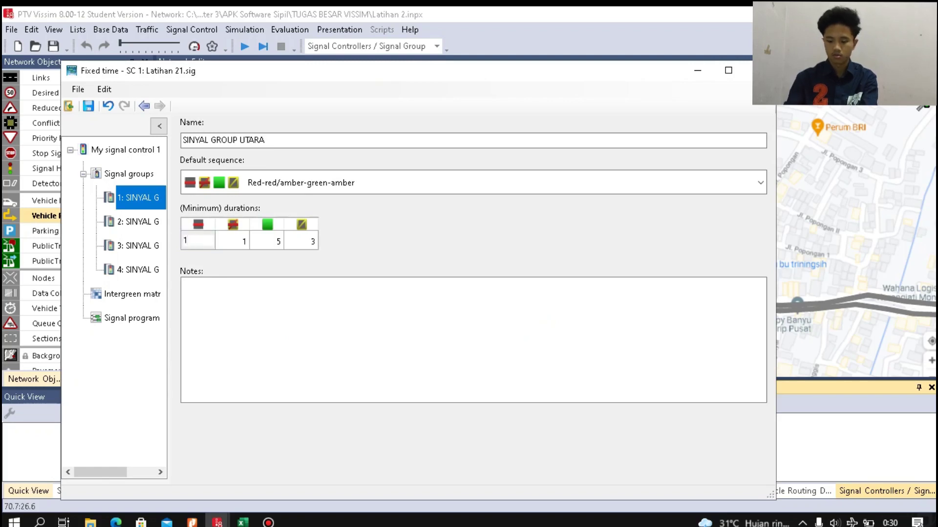
type("223")
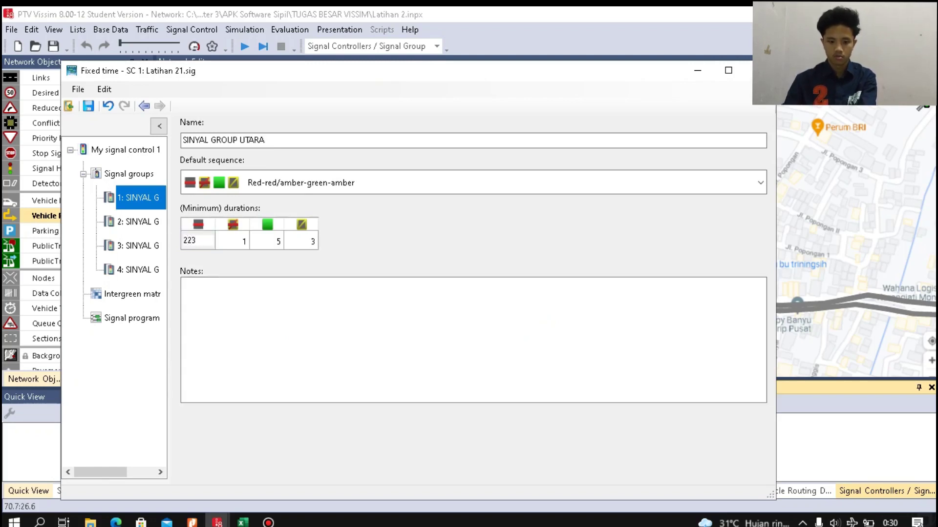
key("Tab")
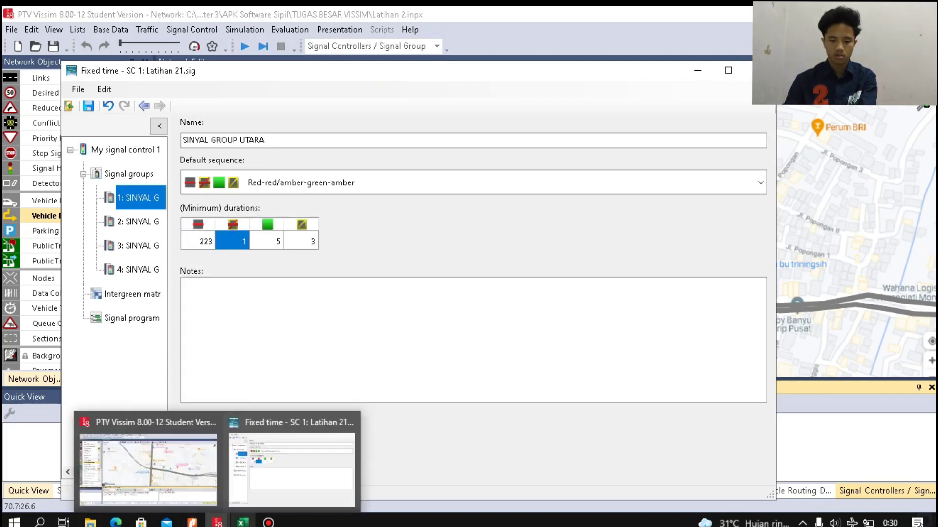
Set SINYAL GROUP UTARA's minimum red/amber duration to 4.
left_click(241, 522)
key("alt+Tab")
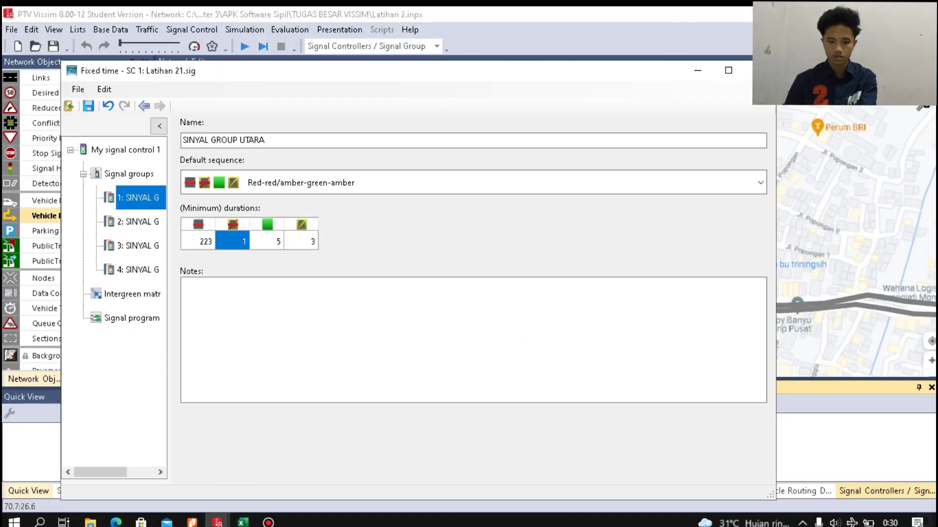
type("4")
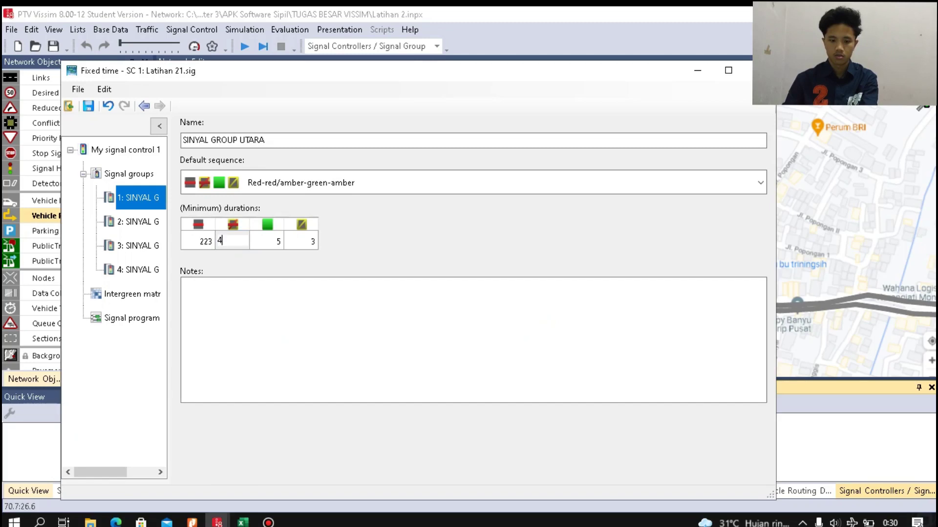
key("Tab")
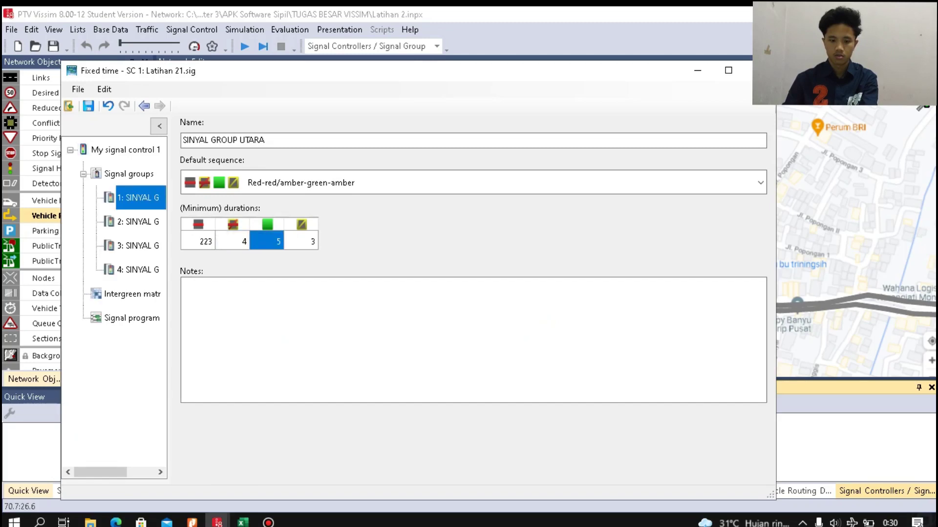
Look up the UTARA green time in the Excel table and set SINYAL GROUP UTARA's minimum green duration to 131.
key("alt+Tab")
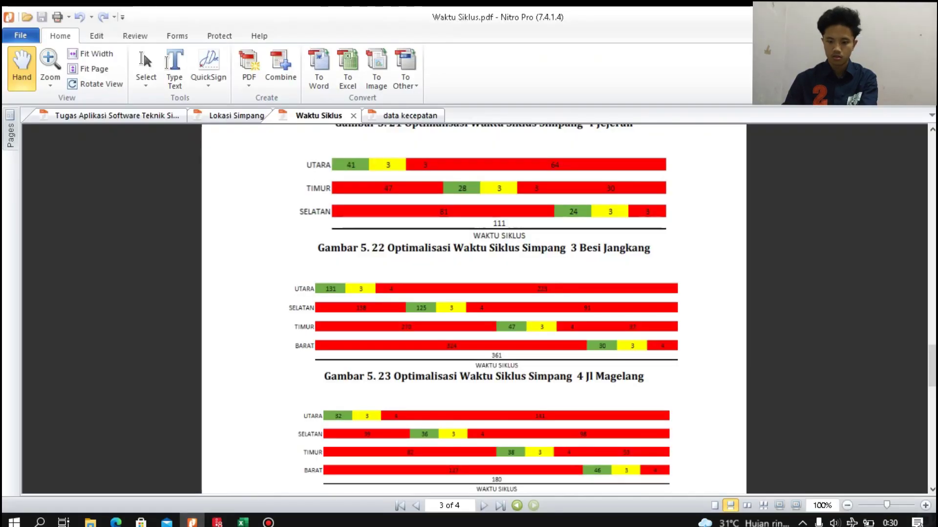
key("alt+Tab")
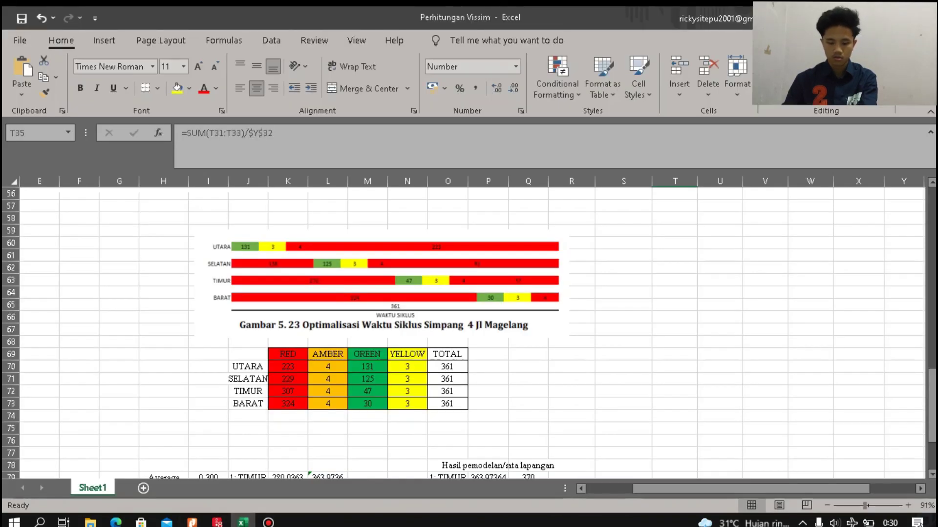
left_click(218, 522)
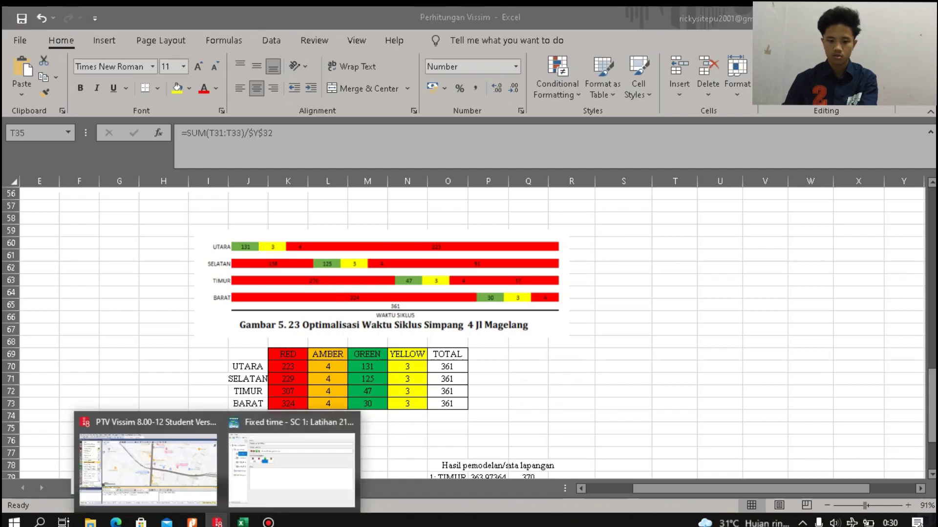
left_click(292, 464)
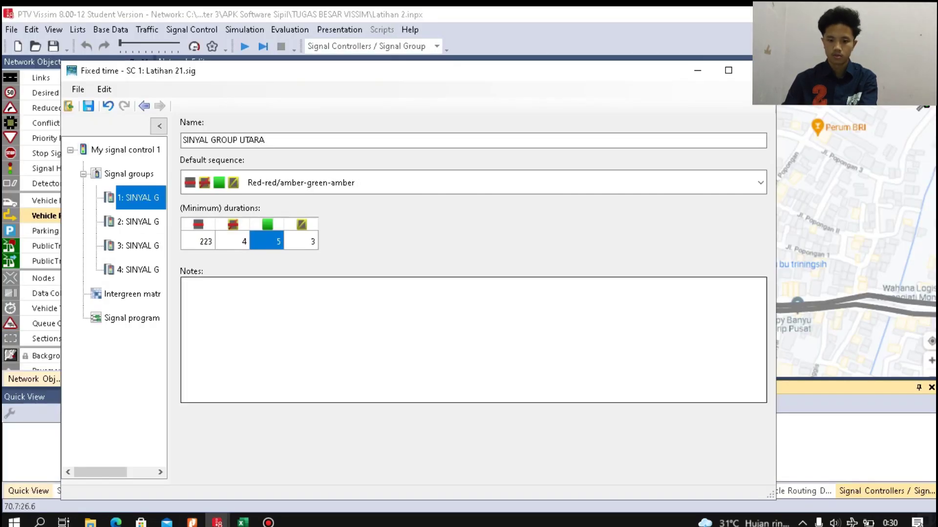
left_click(266, 241)
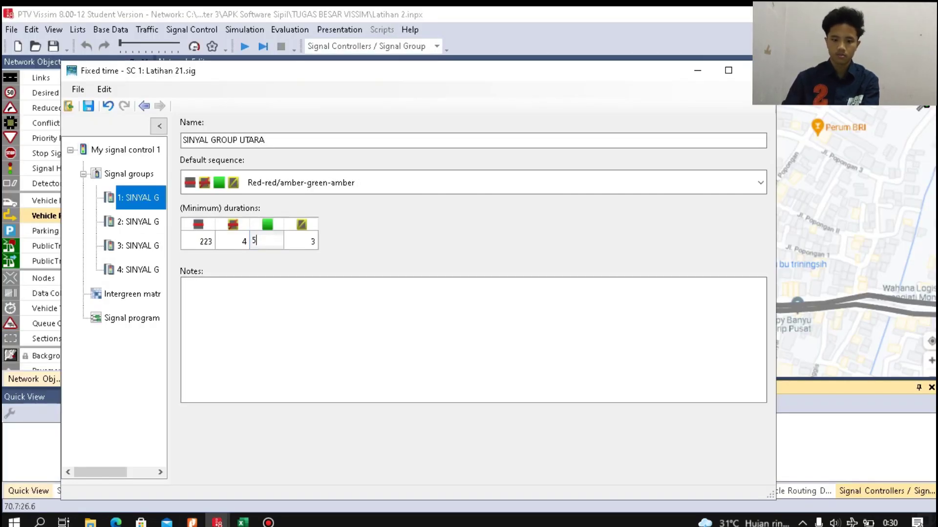
double_click(255, 240)
type("131")
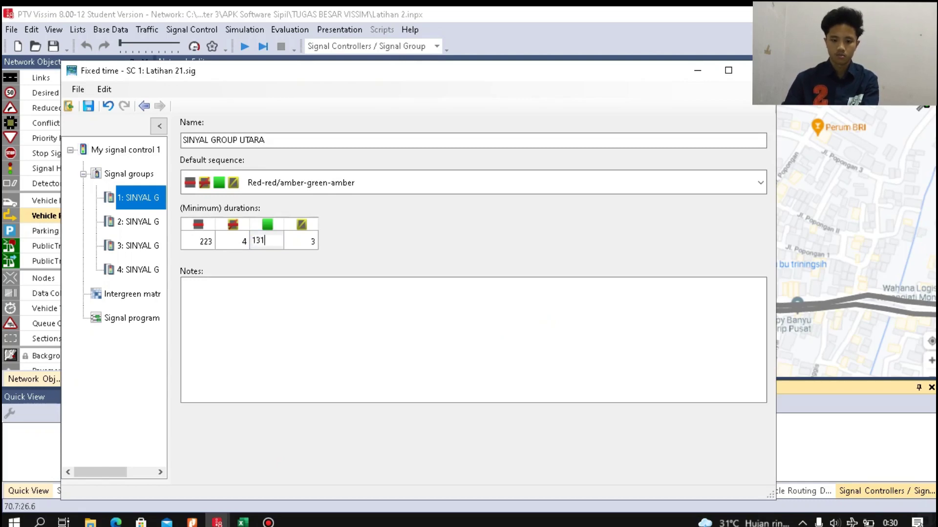
key("Tab")
Compare the Jl Magelang signal timings in Waktu Siklus.pdf with the Perhitungan Vissim table in Excel, then return to the signal controller.
left_click(192, 522)
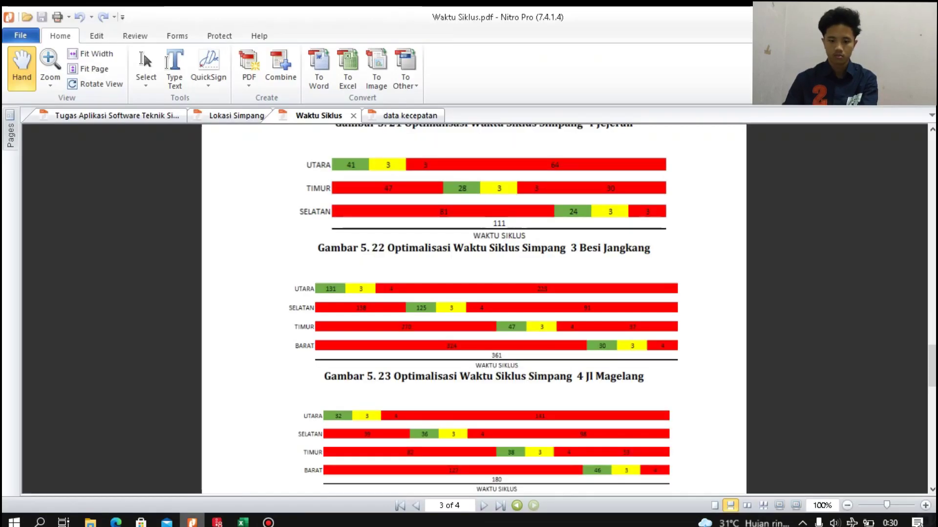
left_click(242, 523)
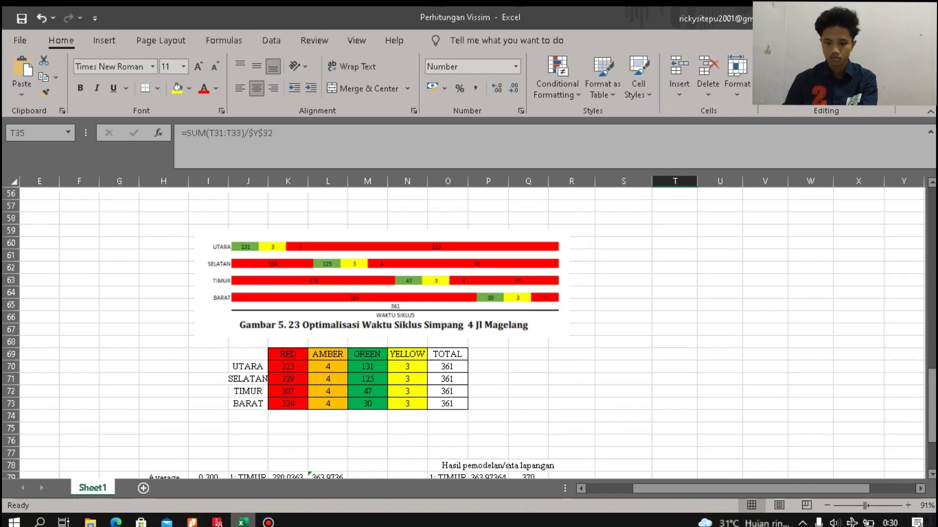
left_click(192, 522)
mouse_move(218, 521)
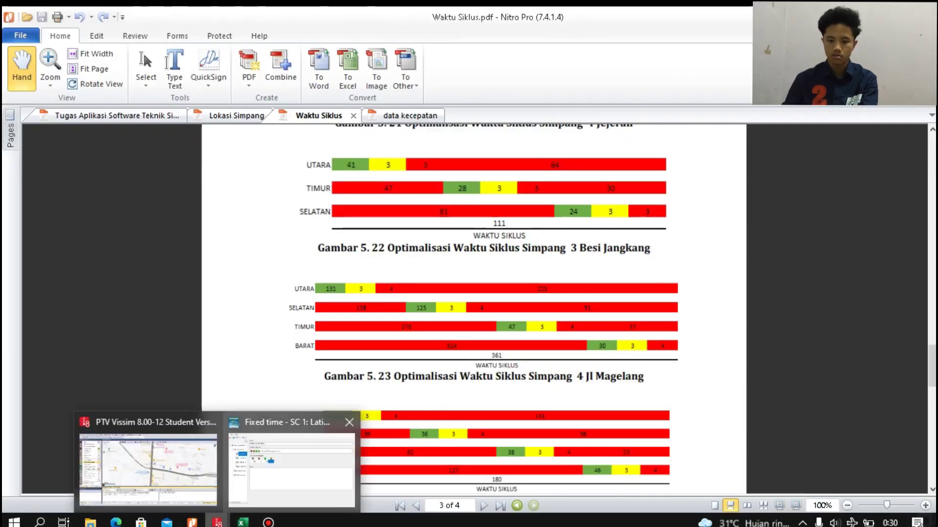
left_click(292, 467)
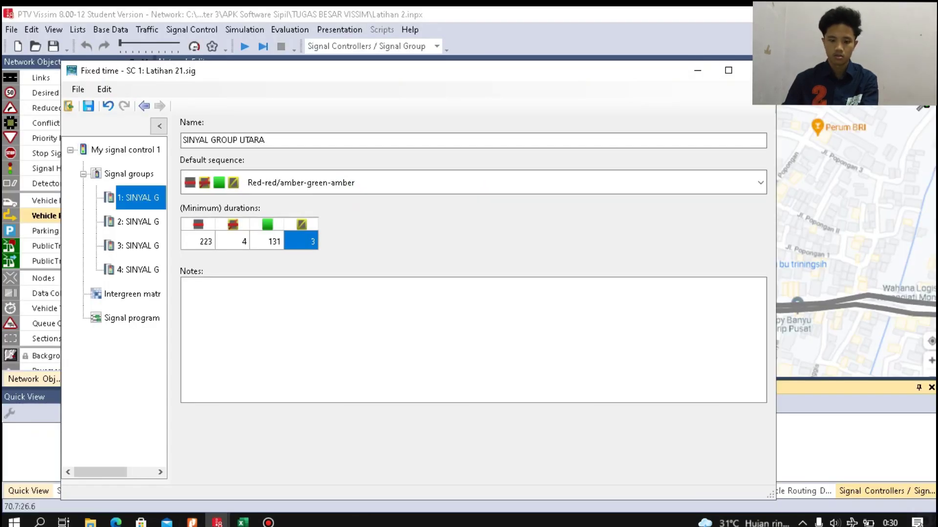
Open SINYAL GROUP SELATAN and examine how the SELATAN and TIMUR red times are calculated in the Excel table.
left_click(139, 222)
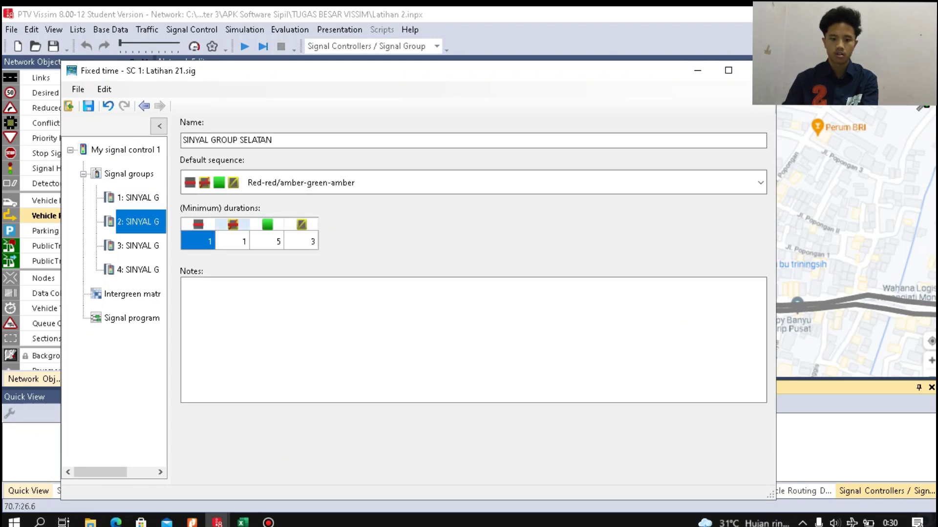
left_click(241, 521)
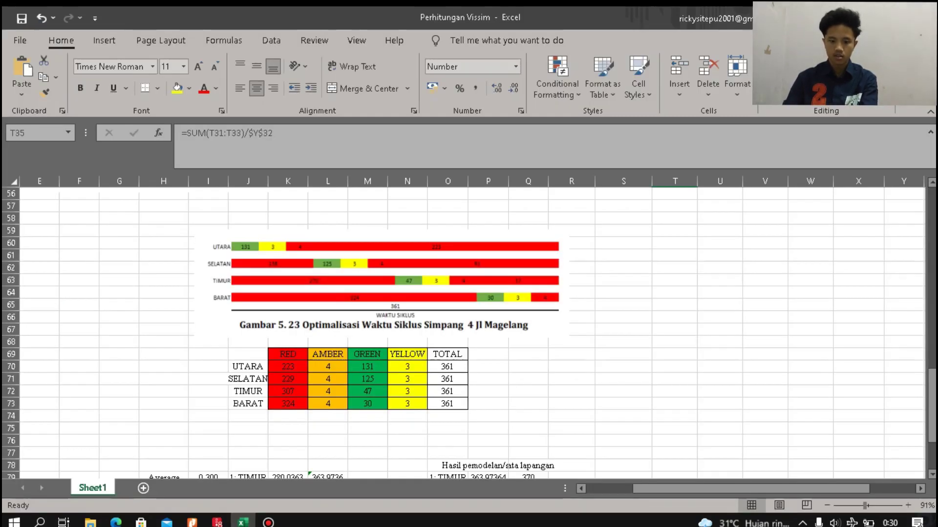
left_click(288, 379)
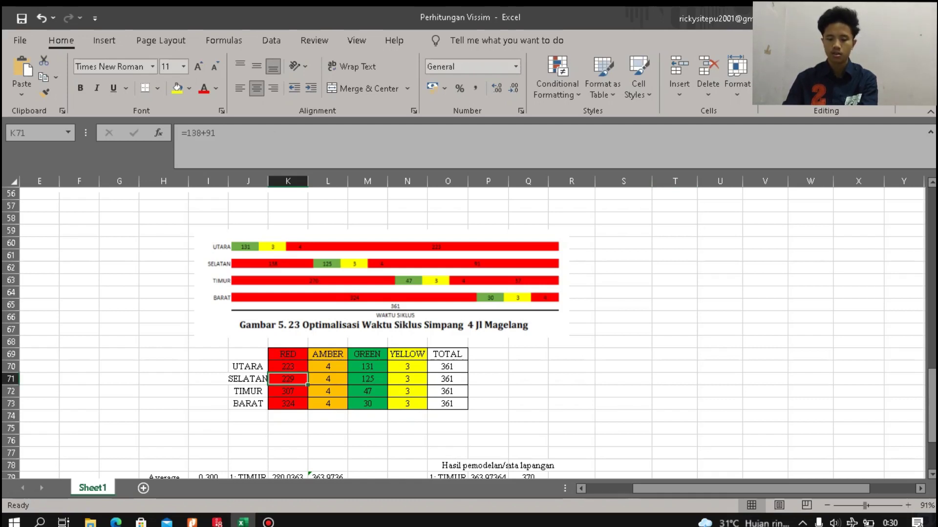
left_click(288, 392)
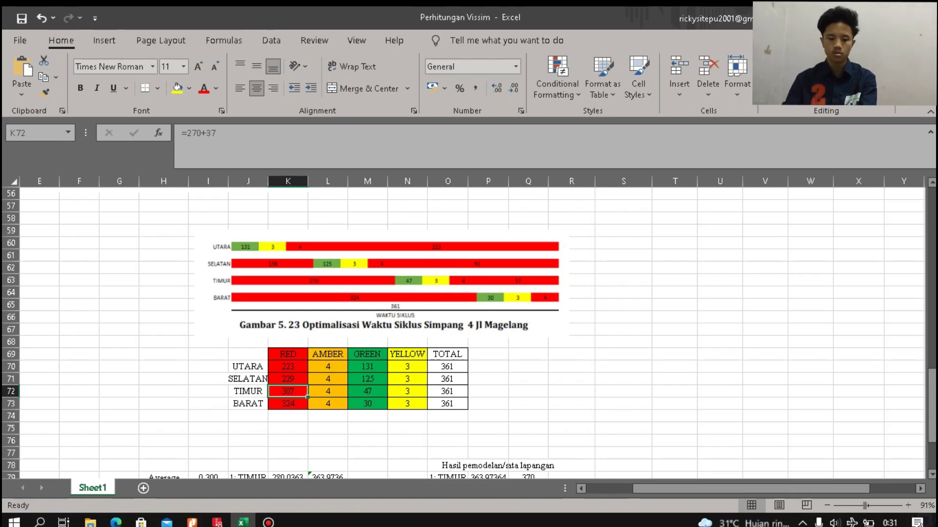
left_click(288, 380)
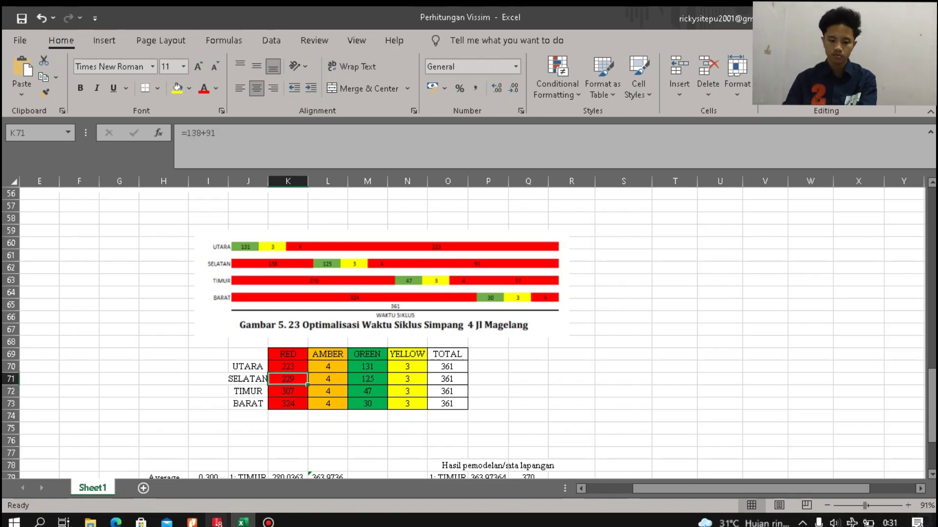
Set SINYAL GROUP SELATAN's minimum red duration to 229, taken from the Excel table.
left_click(217, 522)
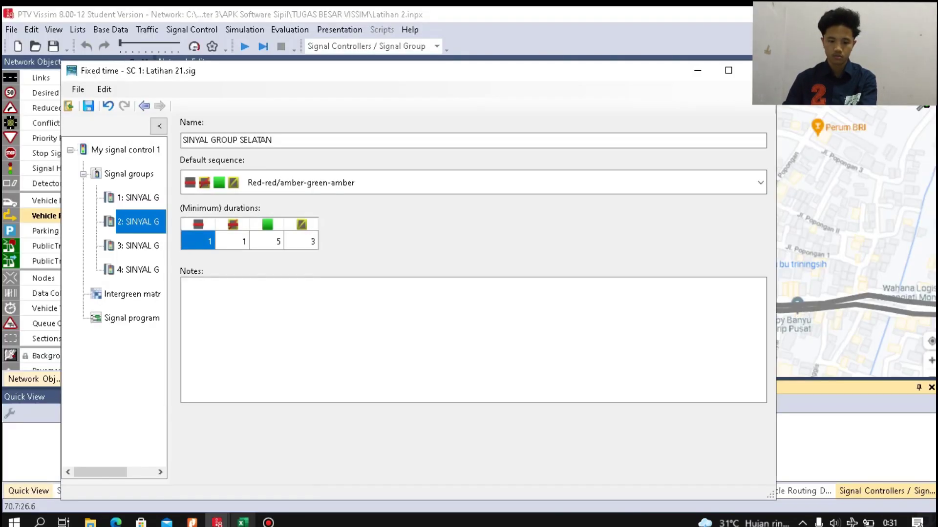
left_click(218, 522)
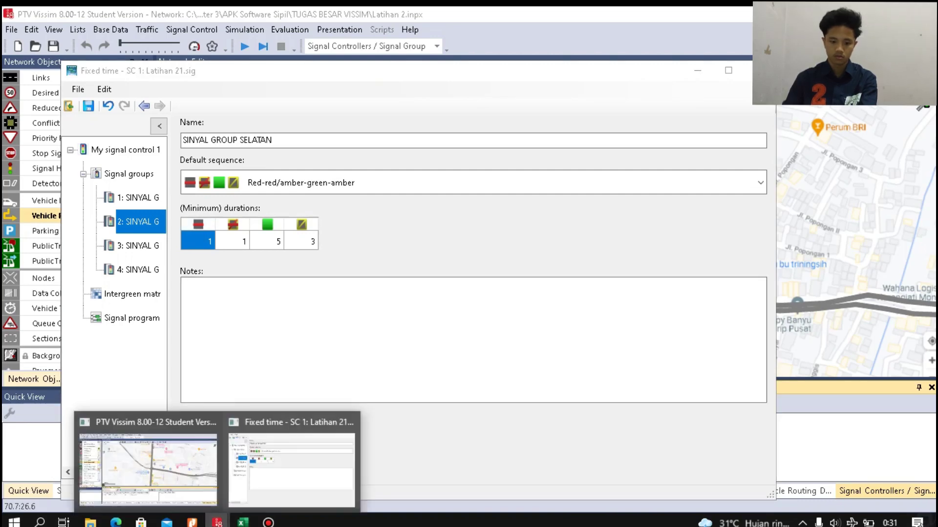
left_click(242, 522)
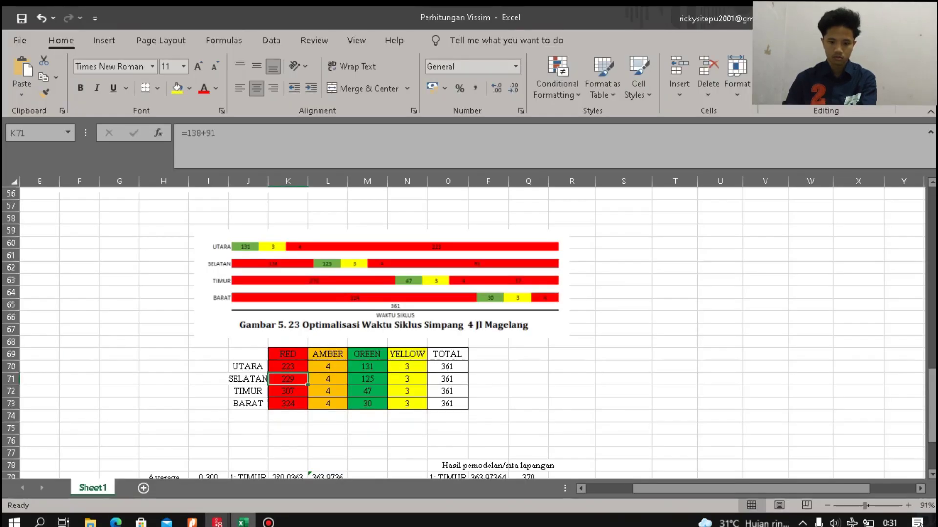
left_click(243, 523)
key("F2")
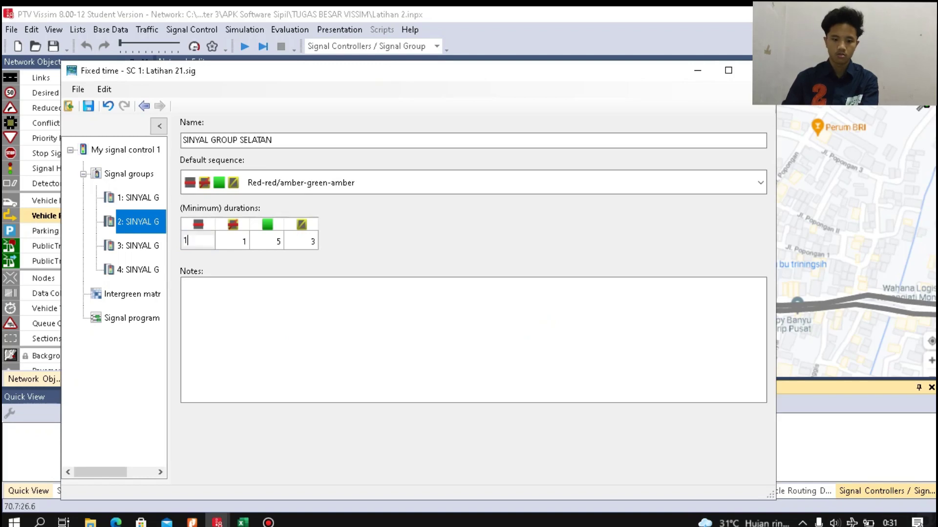
type("229")
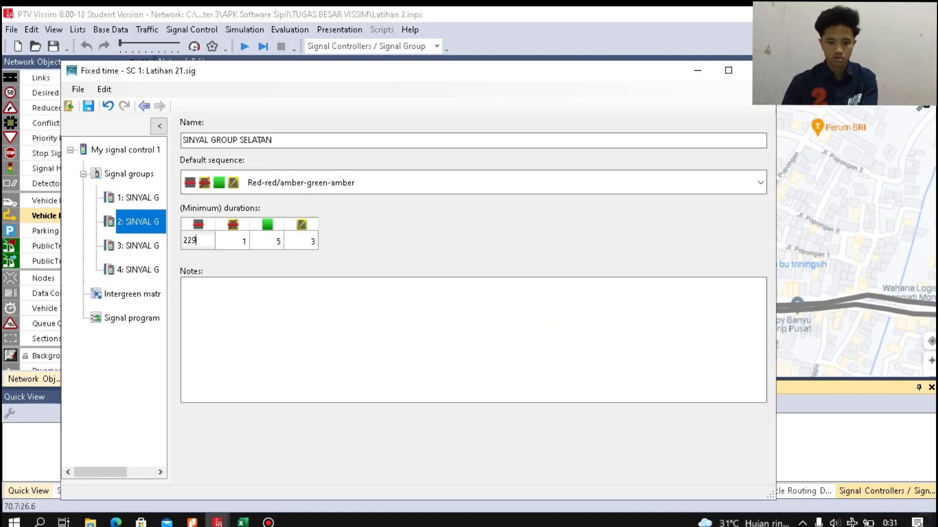
key("Tab")
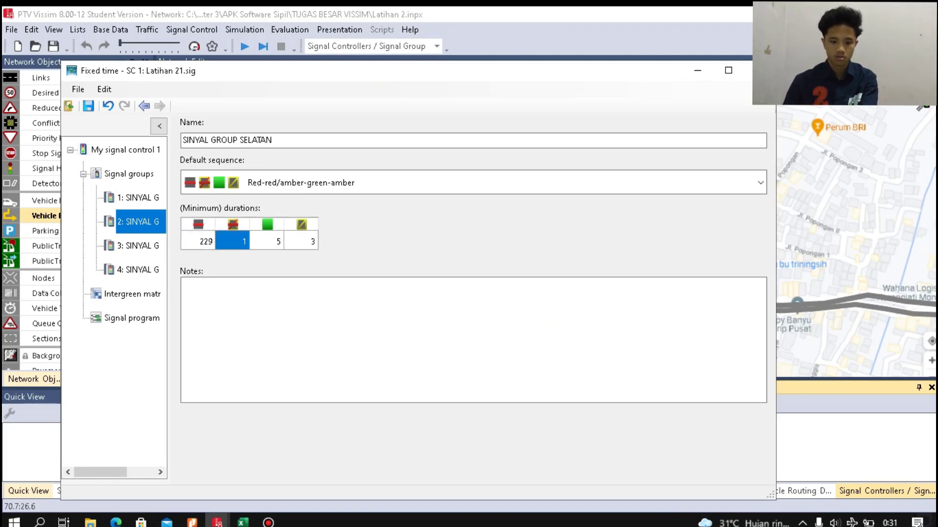
Check the SELATAN row in Excel and set SINYAL GROUP SELATAN's minimum red/amber duration to 4 and green duration to 125.
left_click(217, 522)
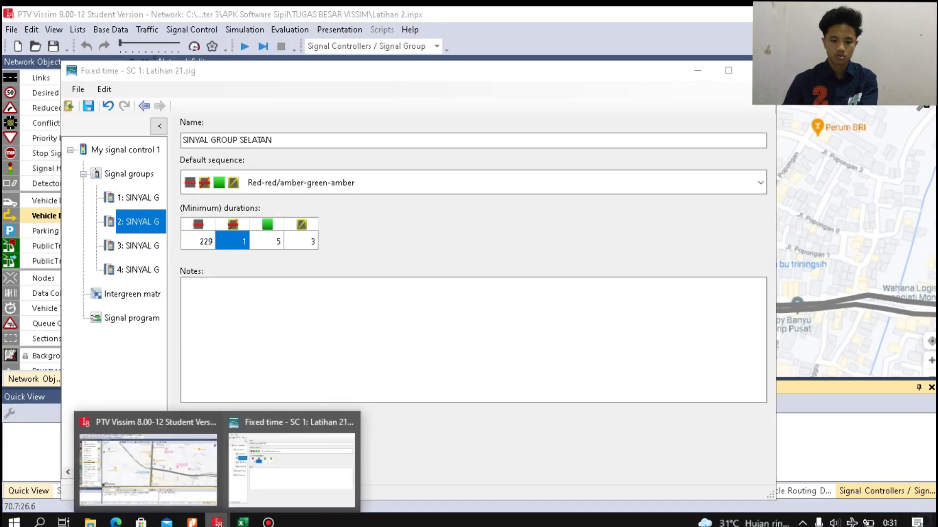
left_click(241, 523)
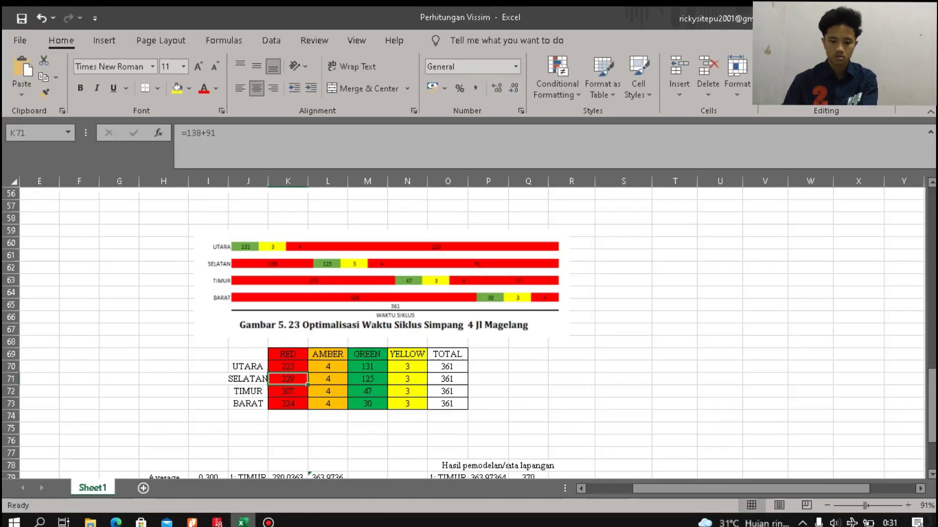
key("alt+Tab")
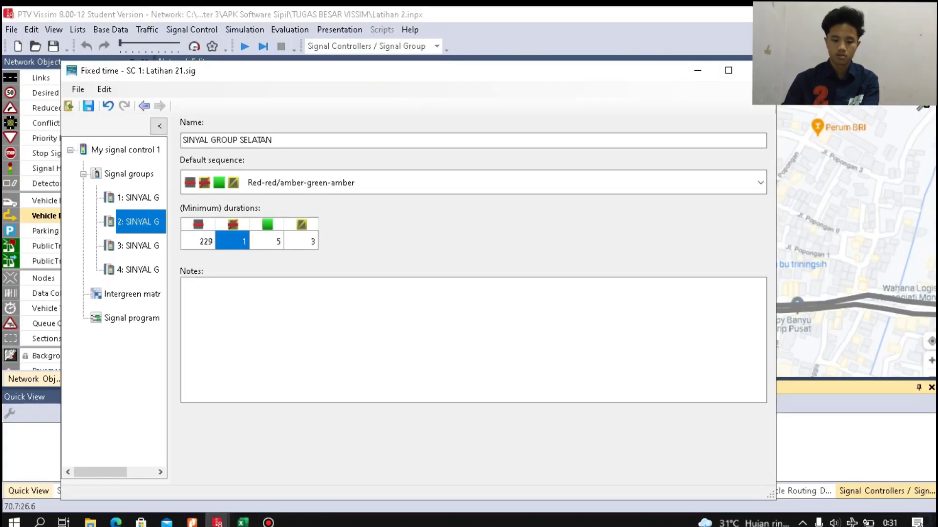
double_click(233, 241)
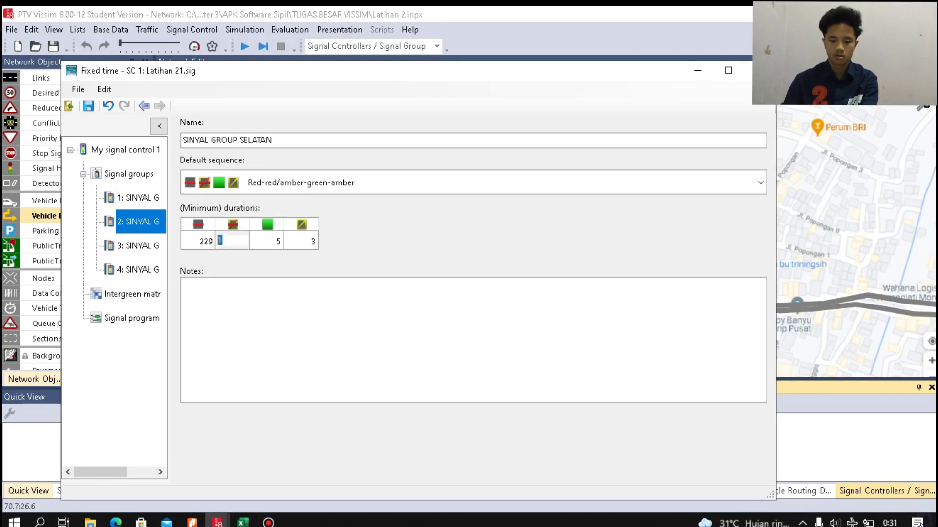
type("4")
key("Tab")
key("F2")
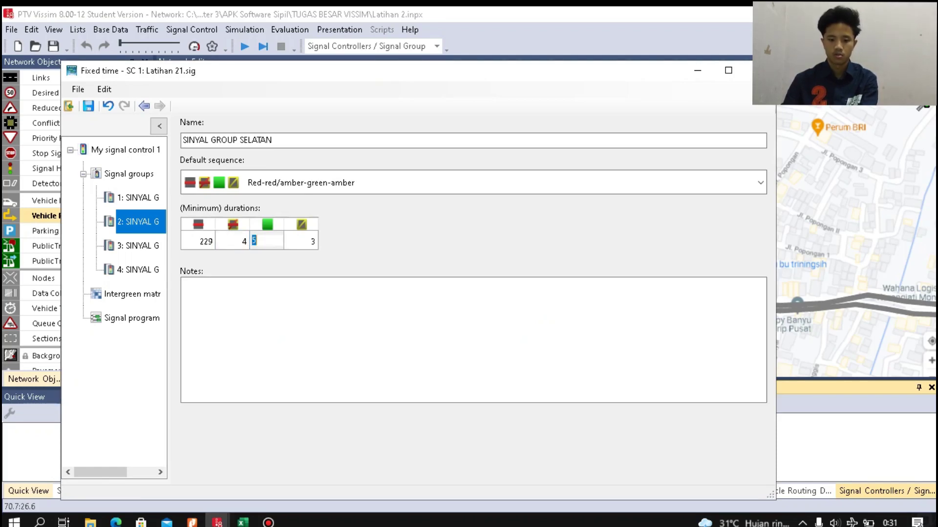
type("125")
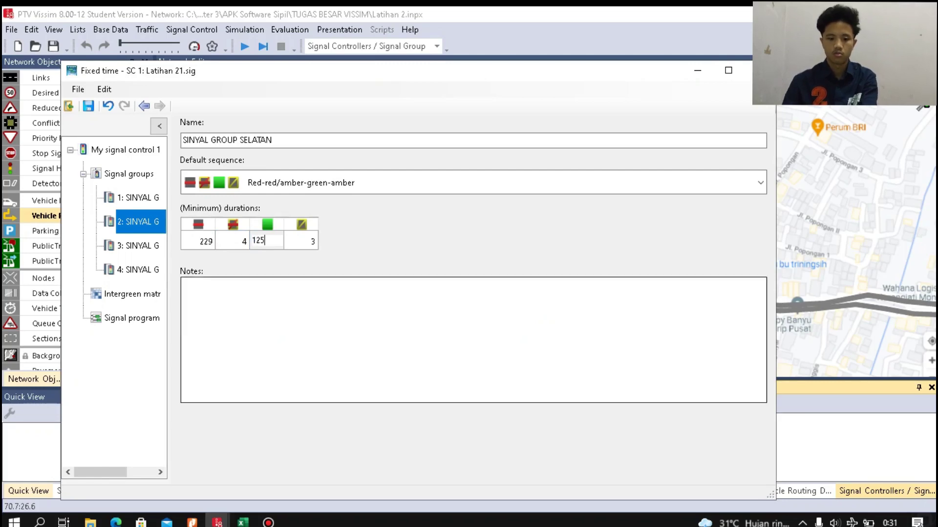
left_click(184, 284)
left_click(301, 241)
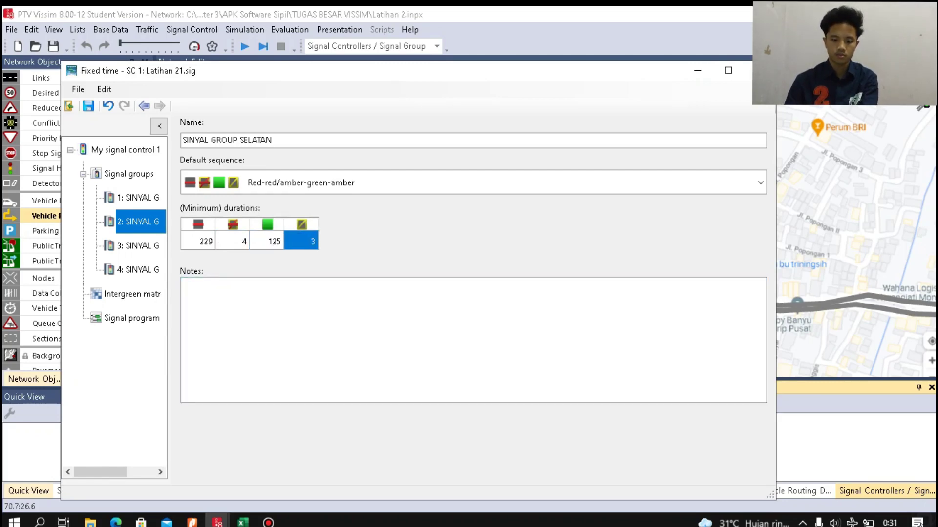
Look up the TIMUR red time in the Excel table and enter 307 as SINYAL GROUP TIMUR's minimum red duration.
left_click(243, 522)
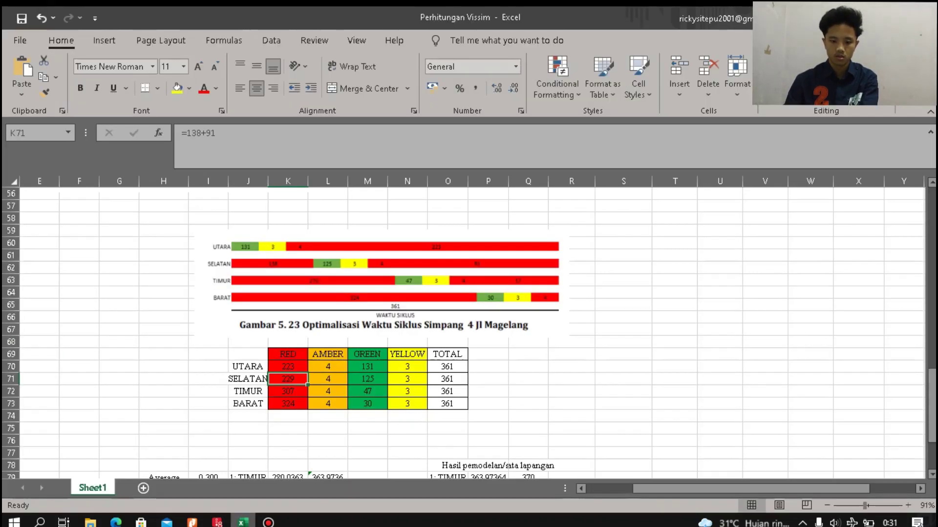
key("alt+Tab")
left_click(139, 245)
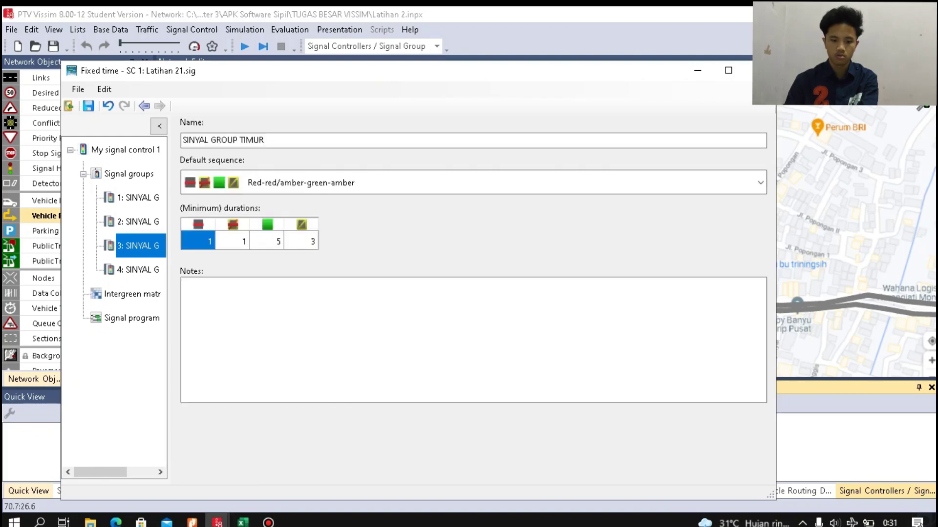
left_click(233, 241)
left_click(198, 241)
type("30")
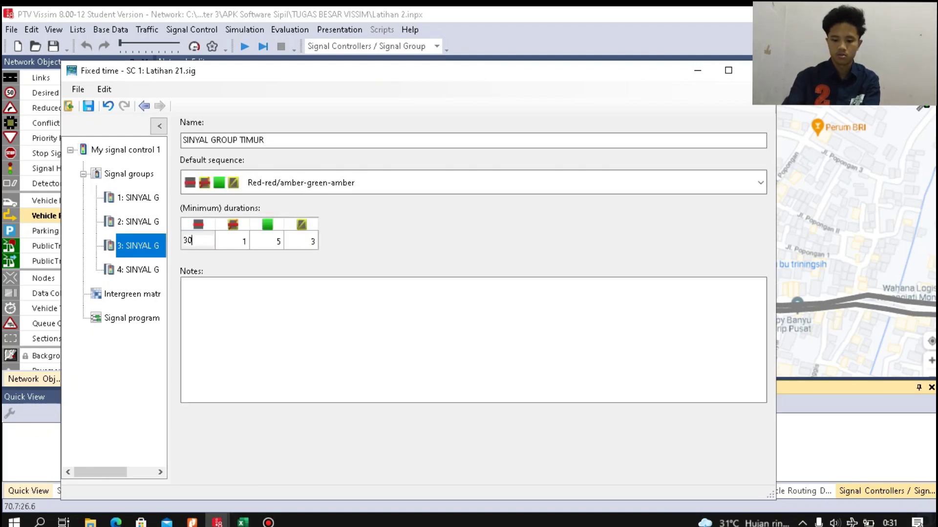
type("8")
key("BackSpace")
type("7")
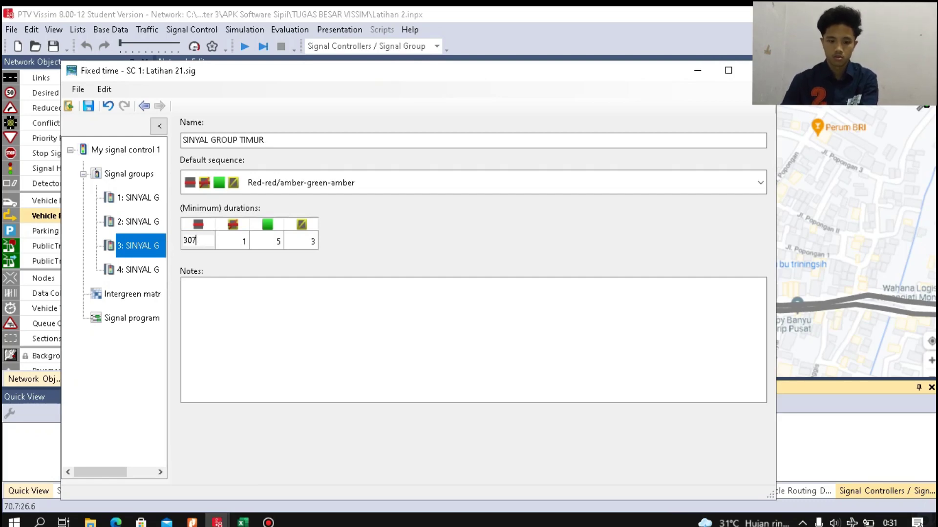
Set SINYAL GROUP TIMUR's minimum red/amber duration to 4 and green duration to 47, following the Excel table.
key("Tab")
left_click(242, 522)
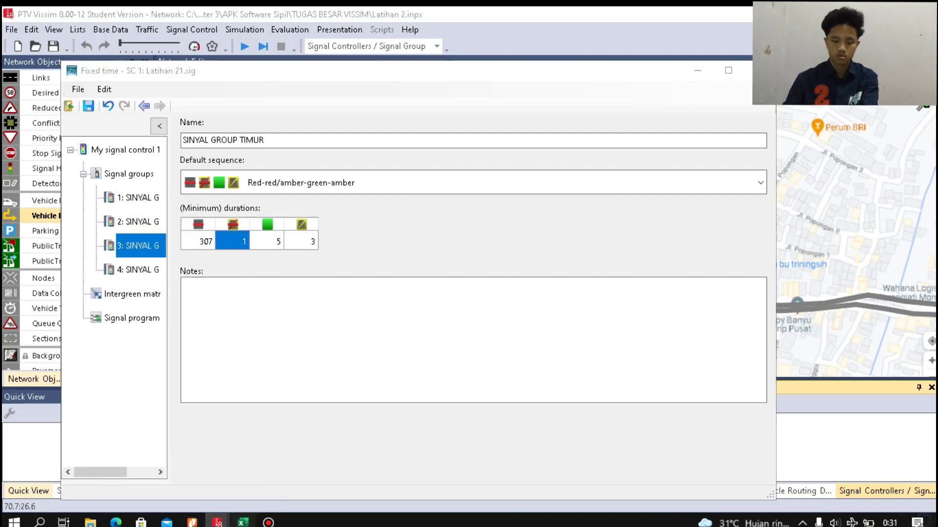
left_click(218, 523)
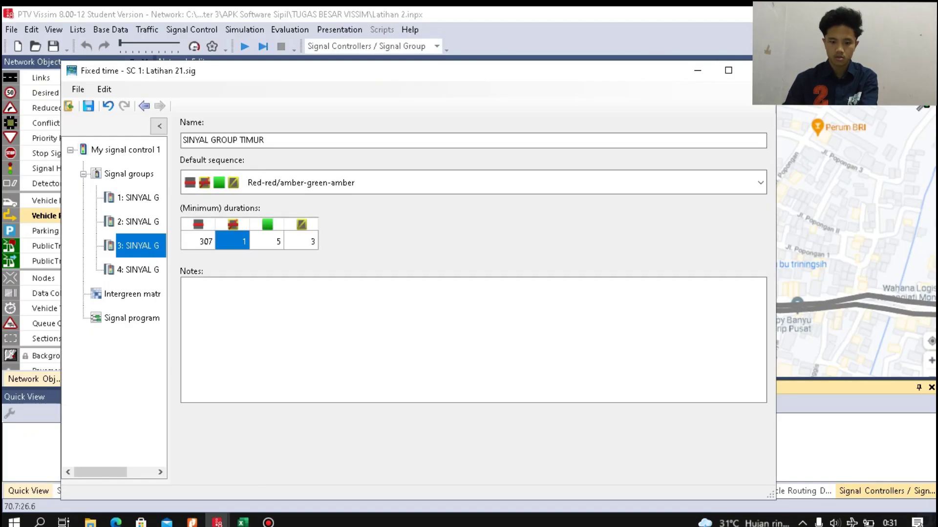
left_click(266, 241)
left_click(233, 242)
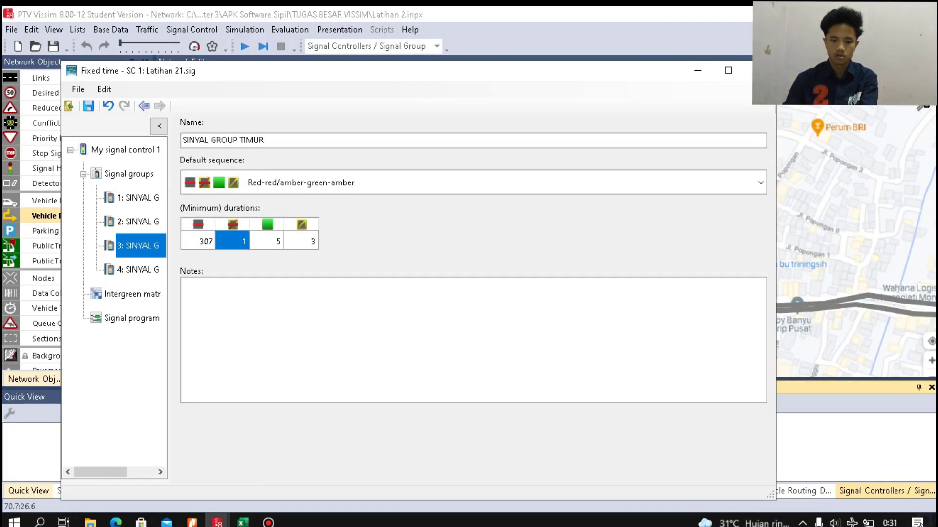
type("4")
left_click(267, 241)
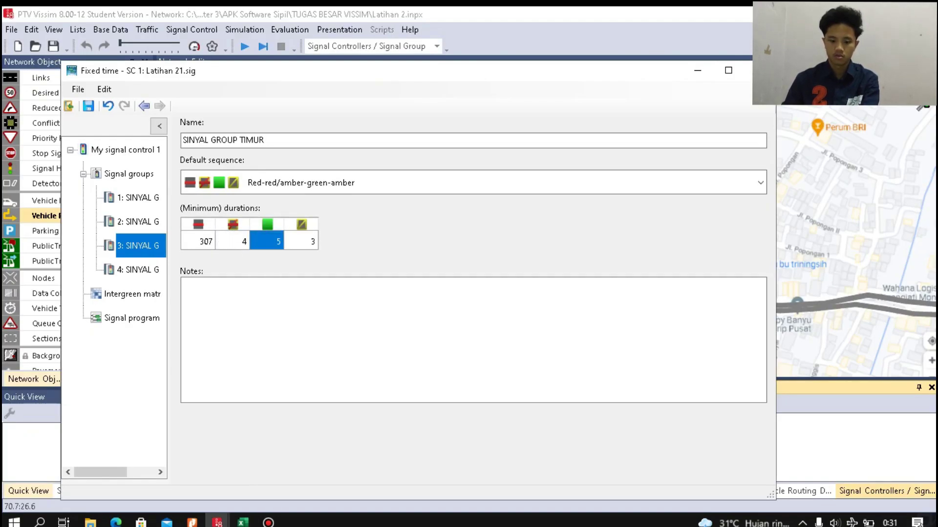
type("47")
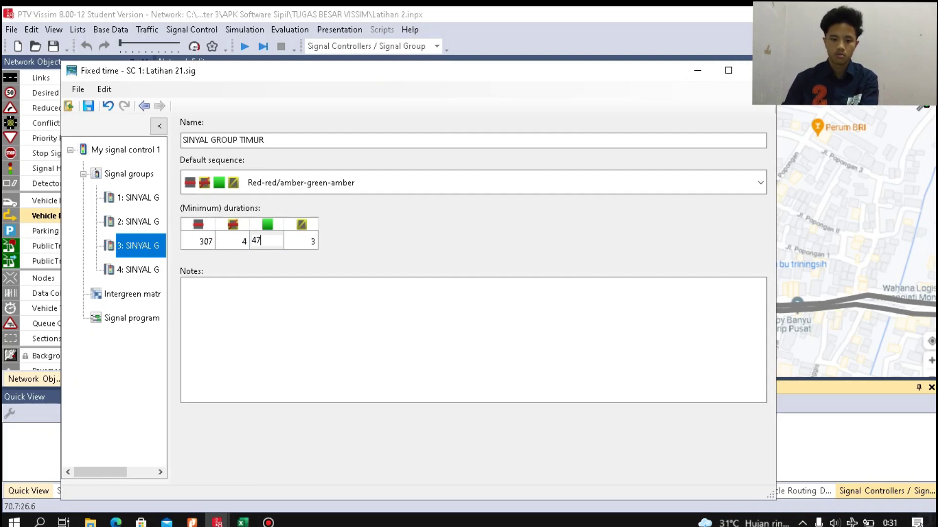
left_click(300, 241)
Open SINYAL GROUP BARAT and set its minimum red duration to 324, taken from the Excel table.
left_click(138, 269)
left_click(242, 522)
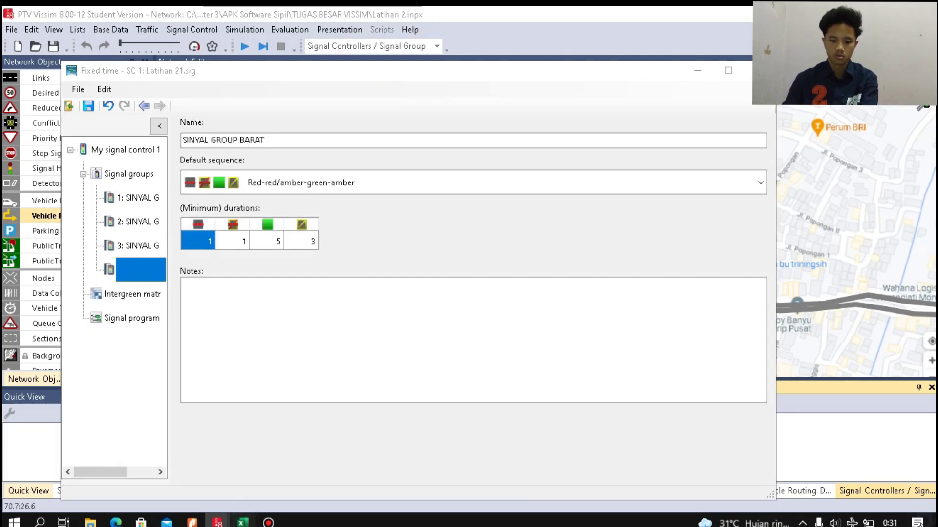
key("alt+Tab")
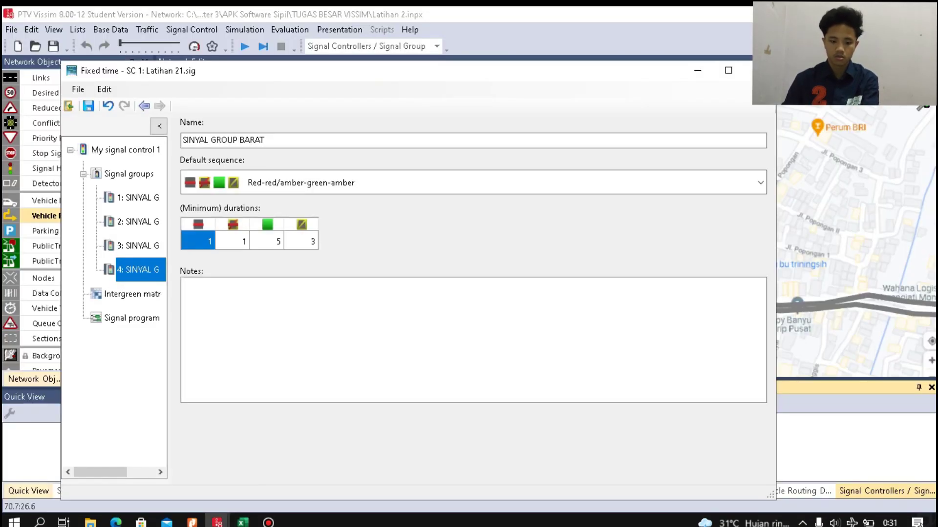
left_click(138, 245)
left_click(139, 270)
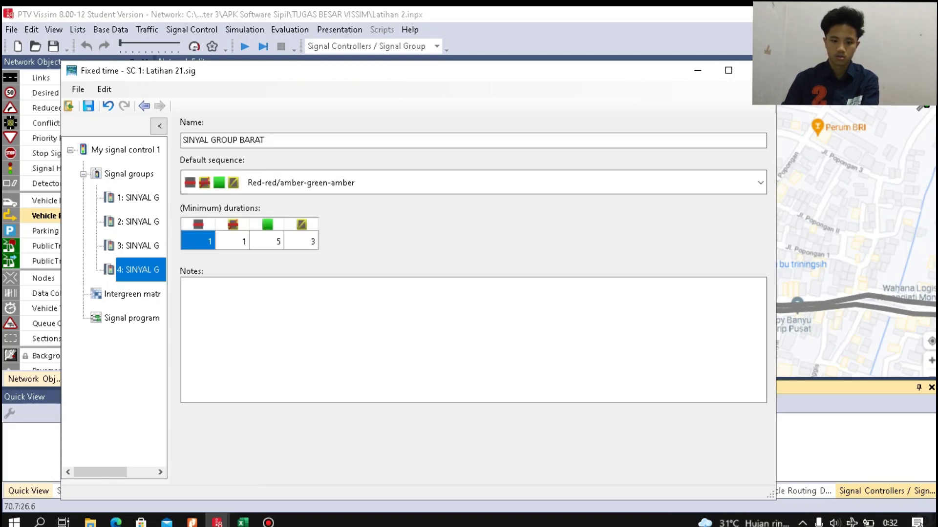
left_click(198, 241)
type("324")
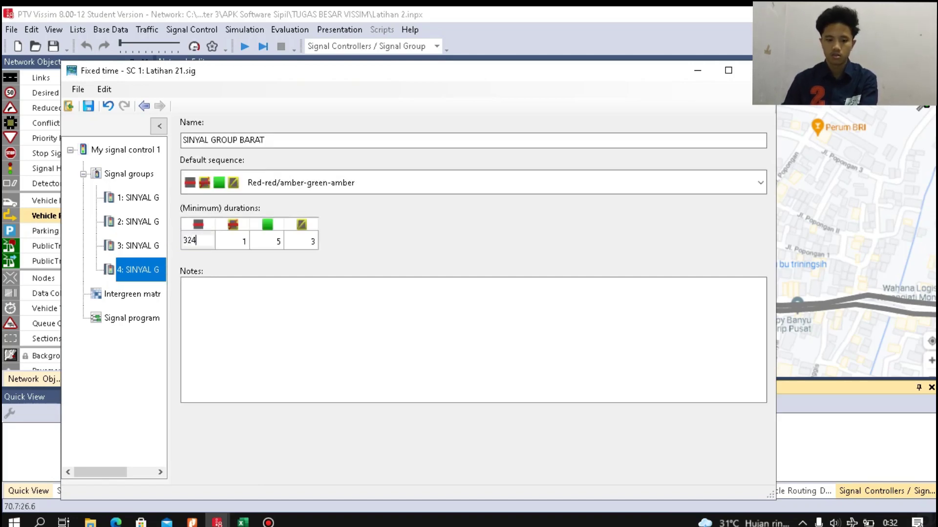
key("Tab")
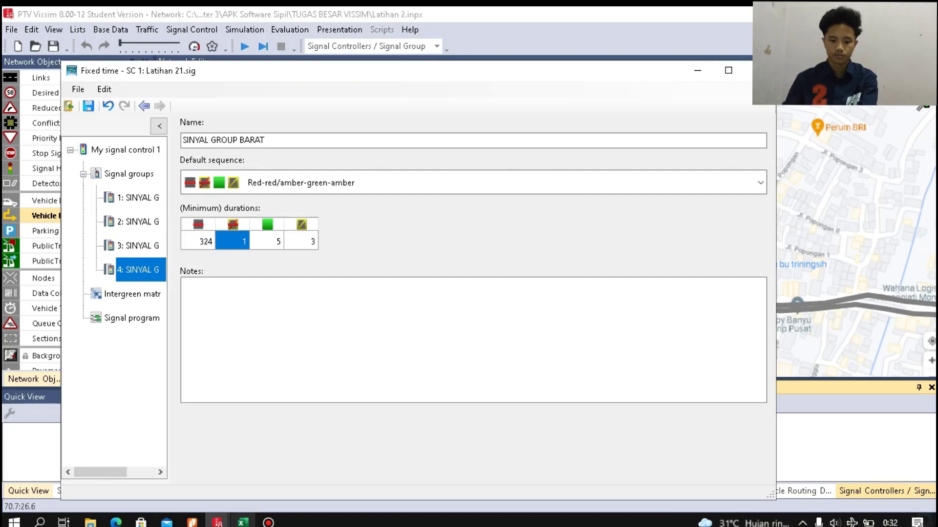
Check the BARAT row in Excel and set SINYAL GROUP BARAT's minimum red/amber duration to 4 and green duration to 30.
left_click(242, 522)
key("alt+Tab")
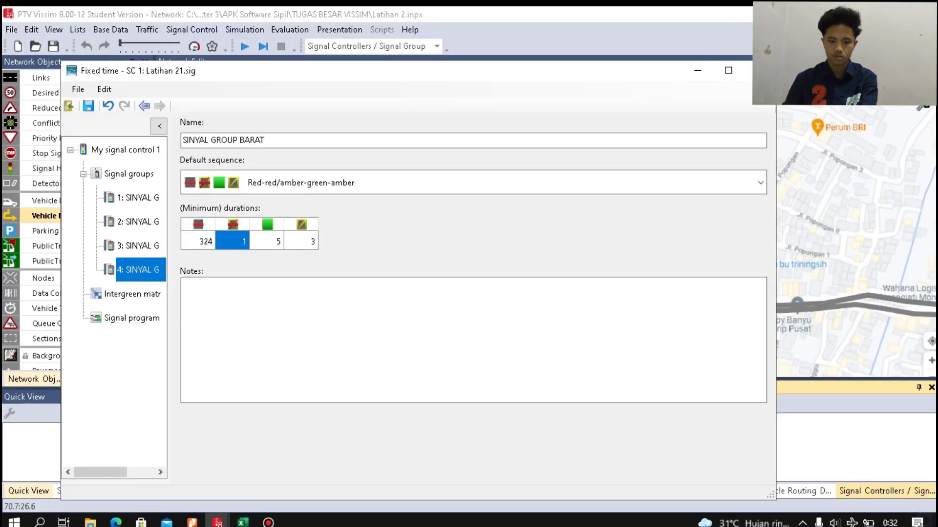
type("4")
key("Tab")
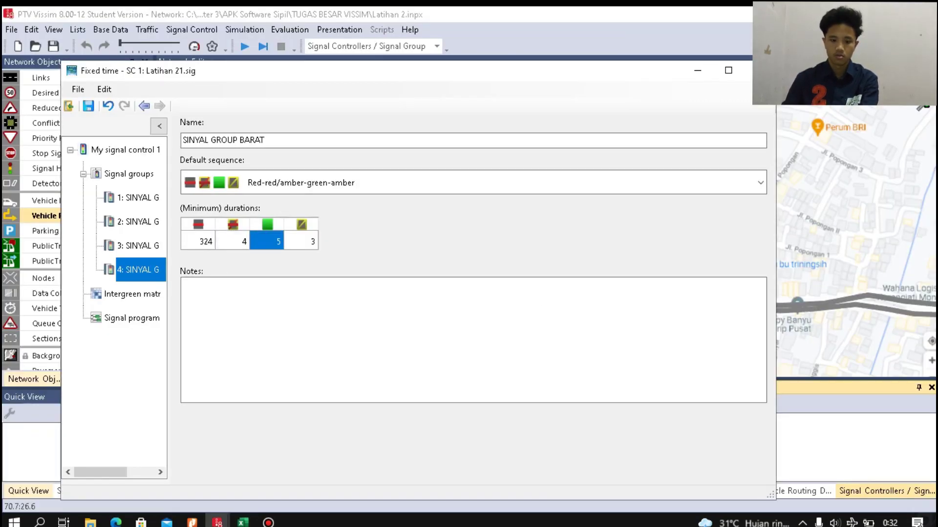
type("30")
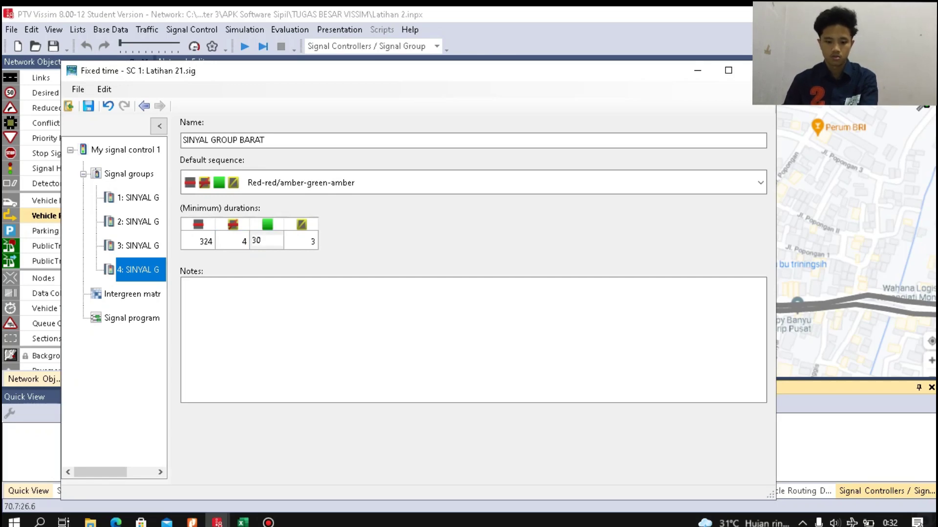
key("alt+Tab")
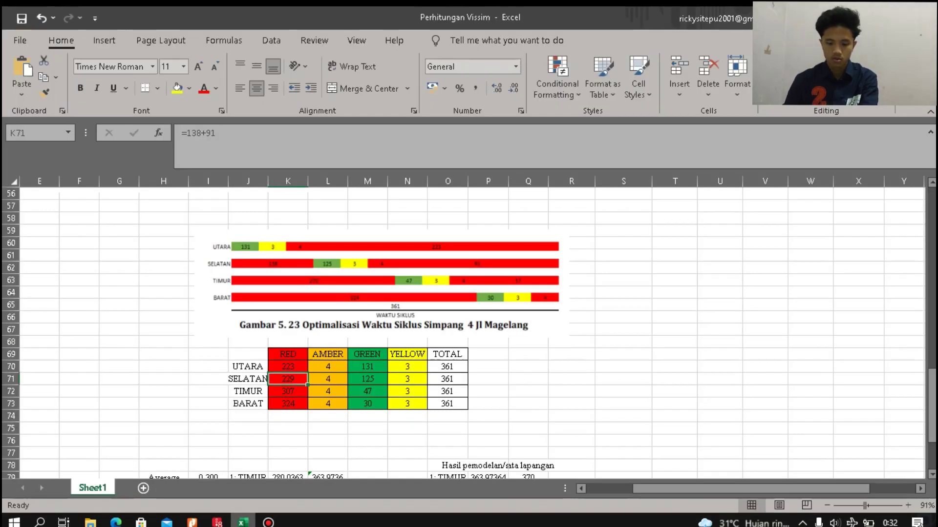
key("alt+Tab")
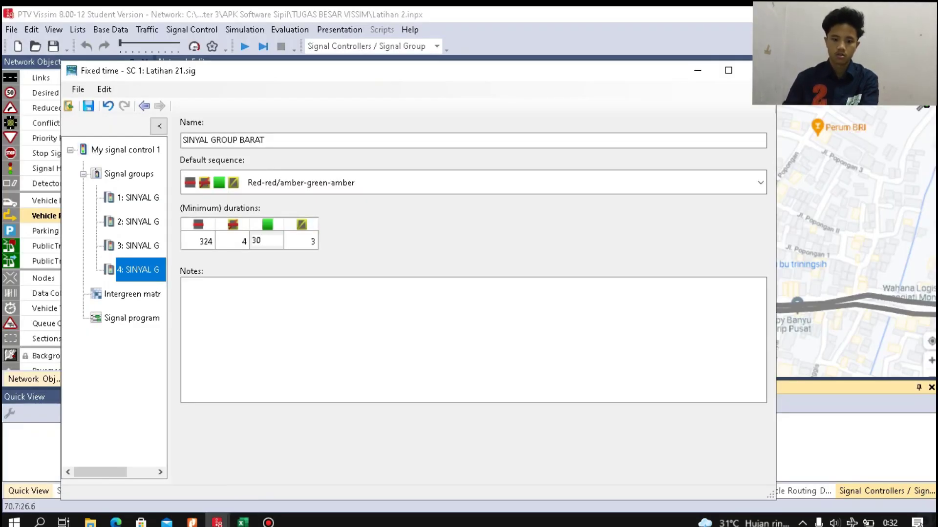
key("Tab")
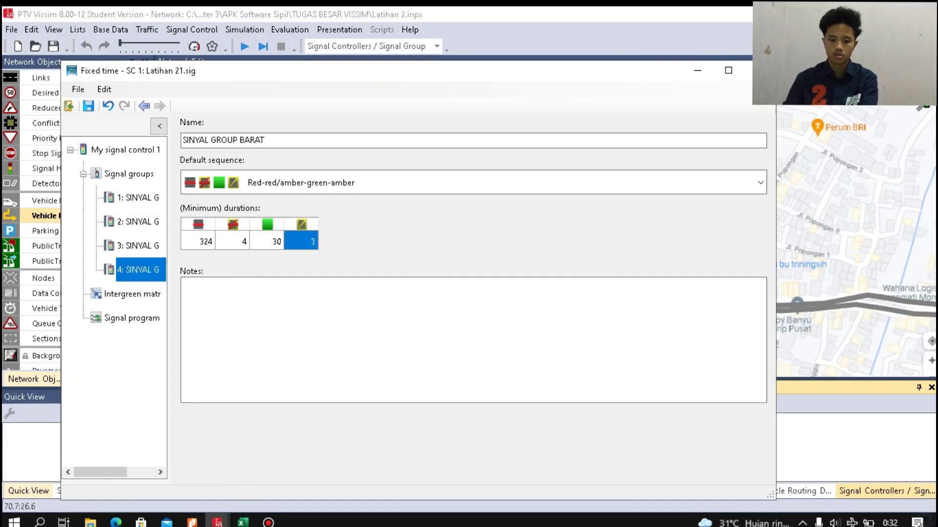
Examine the TOTAL column of the signal timing table in Excel for all four directions, then return to the Vissim signal controller.
key("alt+Tab")
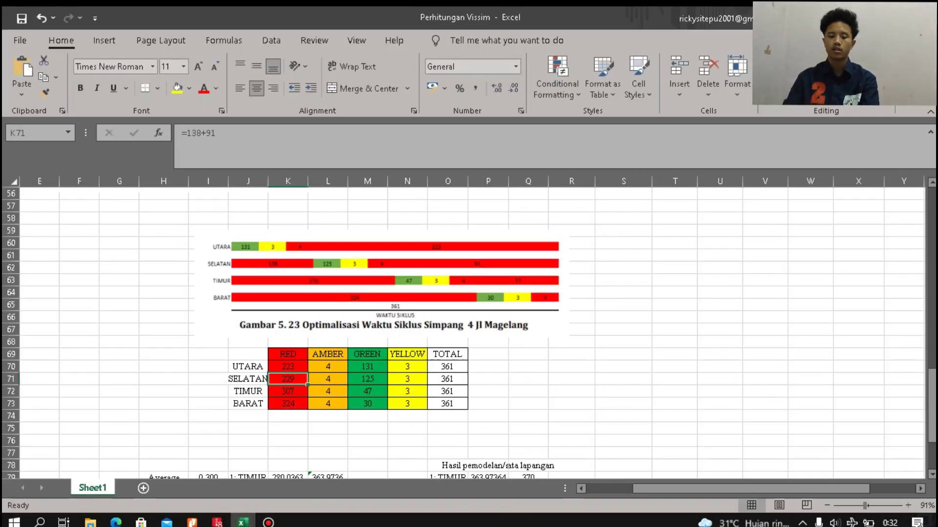
left_click_drag(483, 355, 484, 367)
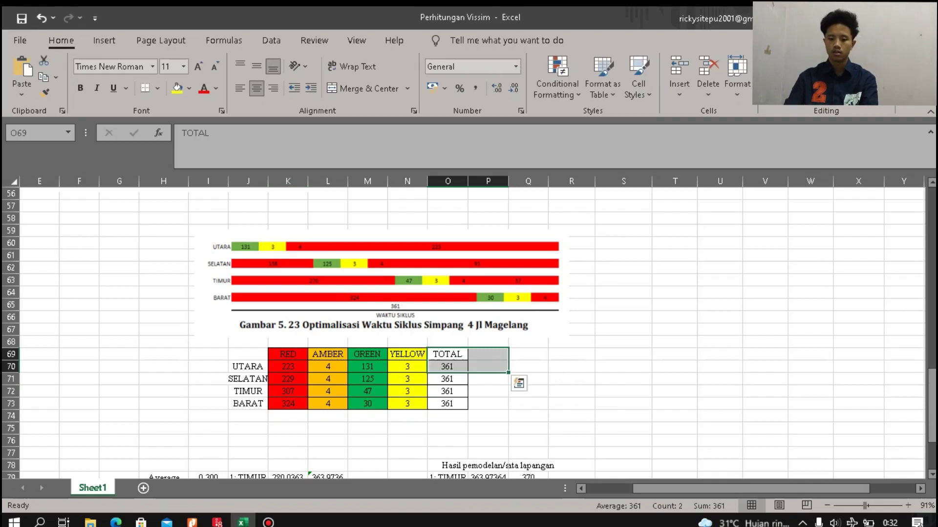
key("shift+Left")
key("shift+Down")
key("shift+Down")
key("shift+Down")
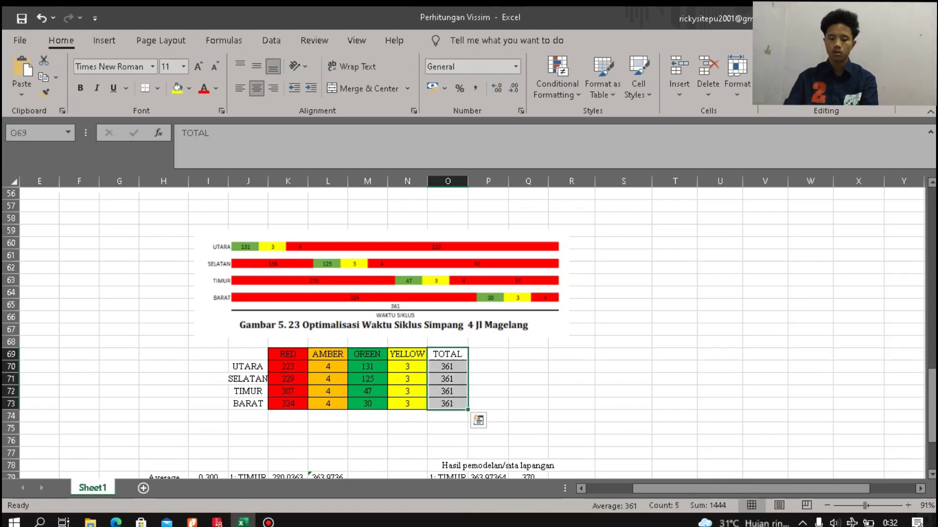
left_click(218, 522)
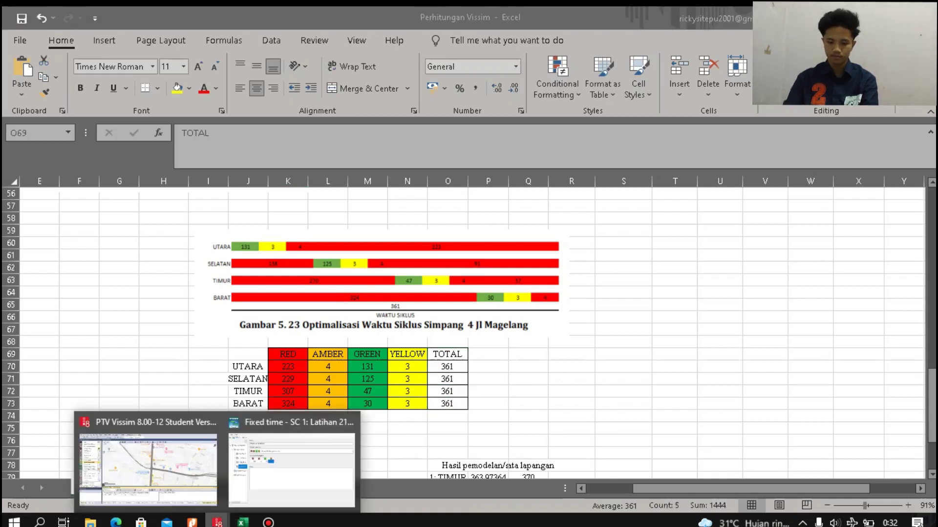
left_click(292, 467)
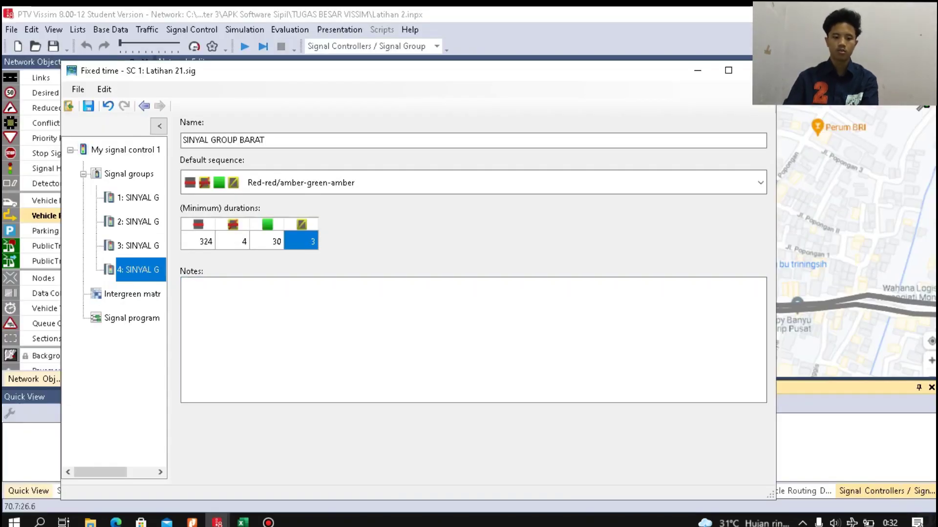
Add an intergreen matrix to the signal controller and open it.
left_click(131, 294)
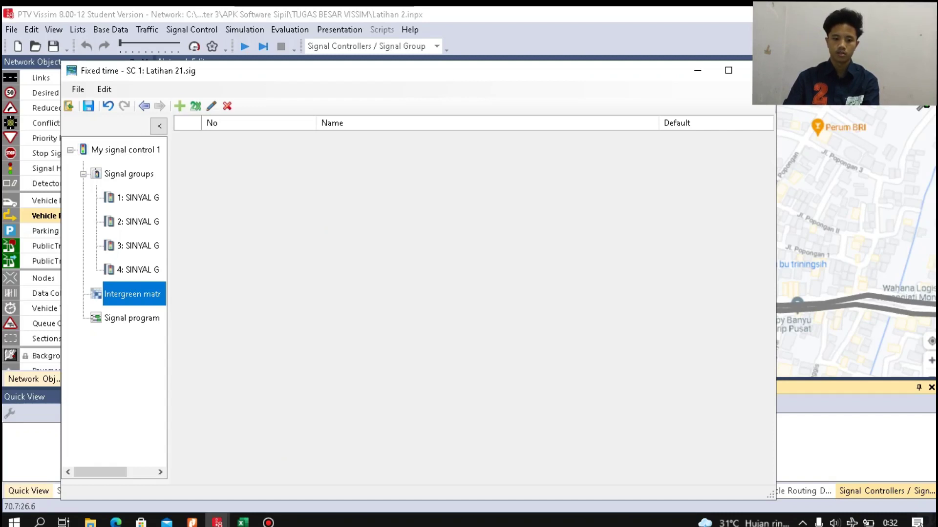
left_click(179, 106)
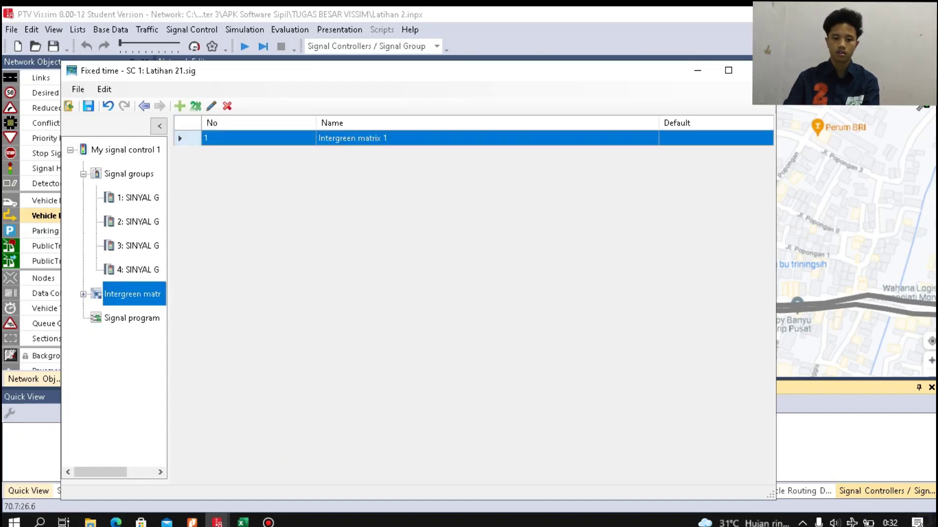
double_click(178, 134)
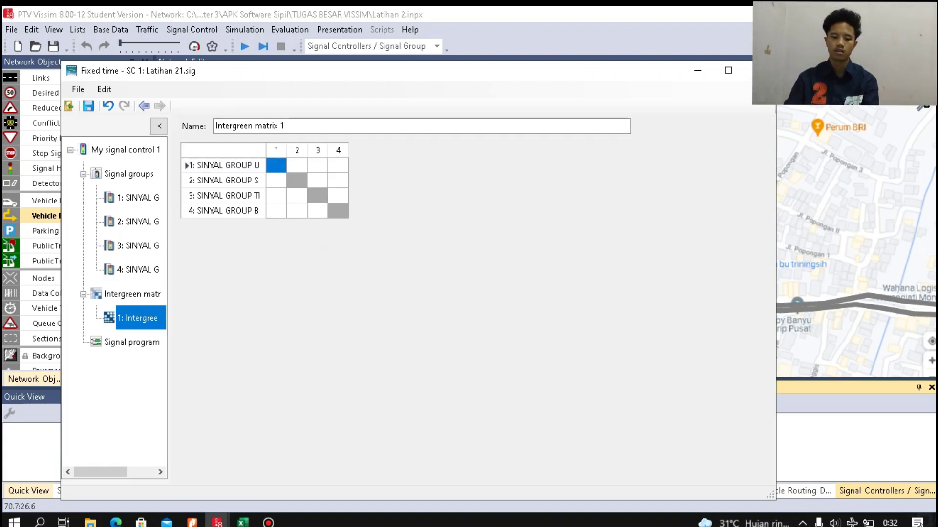
Add a signal program to the signal controller and open it for editing.
left_click(132, 342)
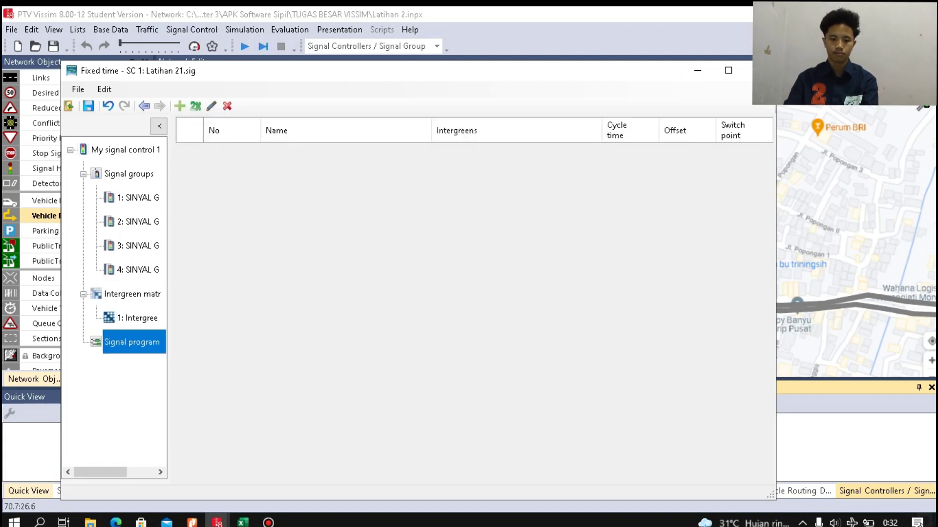
left_click(179, 106)
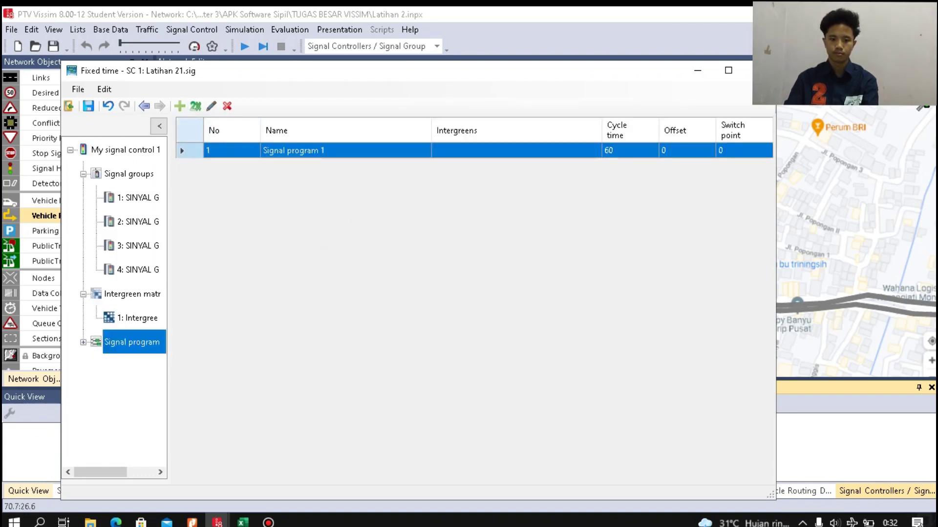
double_click(188, 151)
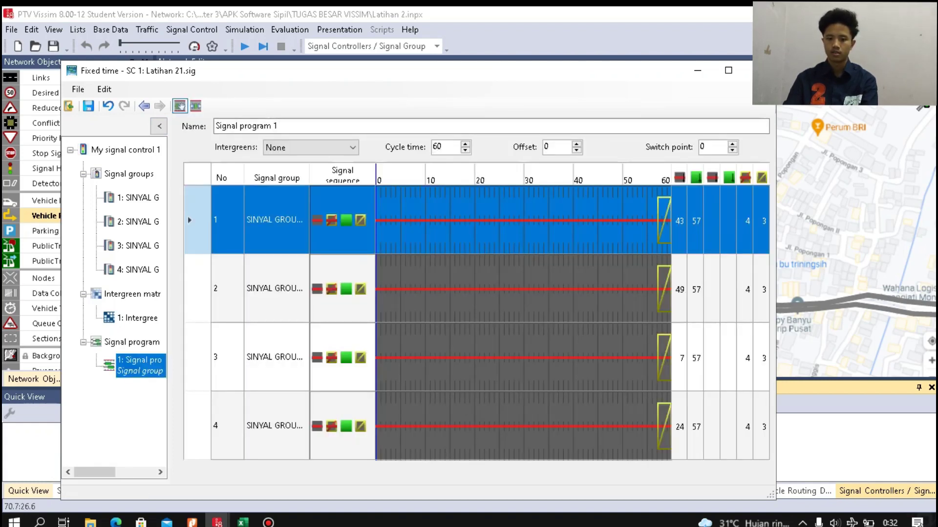
Look up the UTARA total in the Excel table and set Signal program 1's cycle time to 361.
key("Tab")
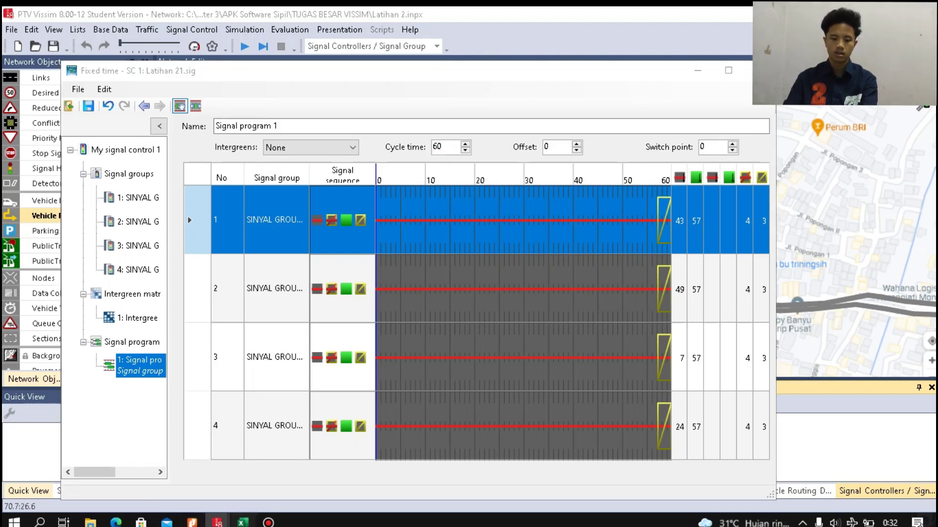
key("alt+Tab")
left_click(447, 366)
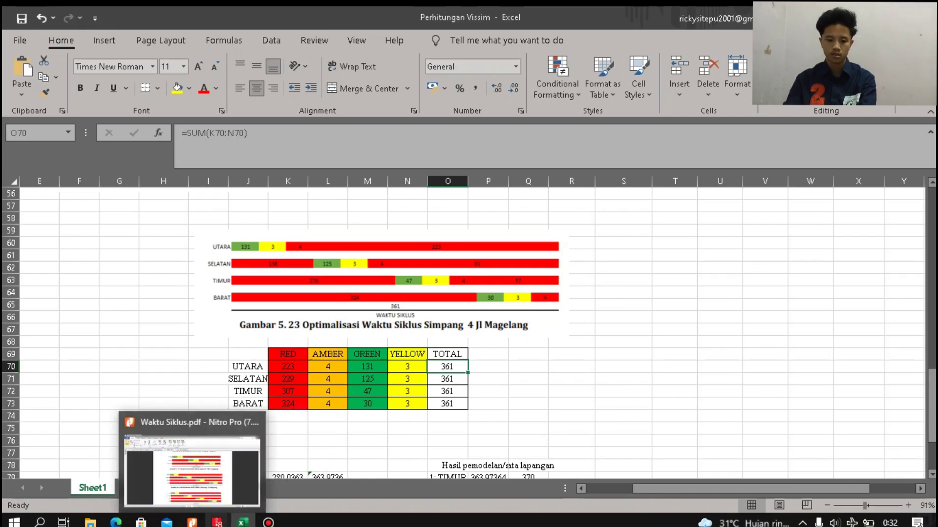
left_click(217, 522)
left_click(291, 464)
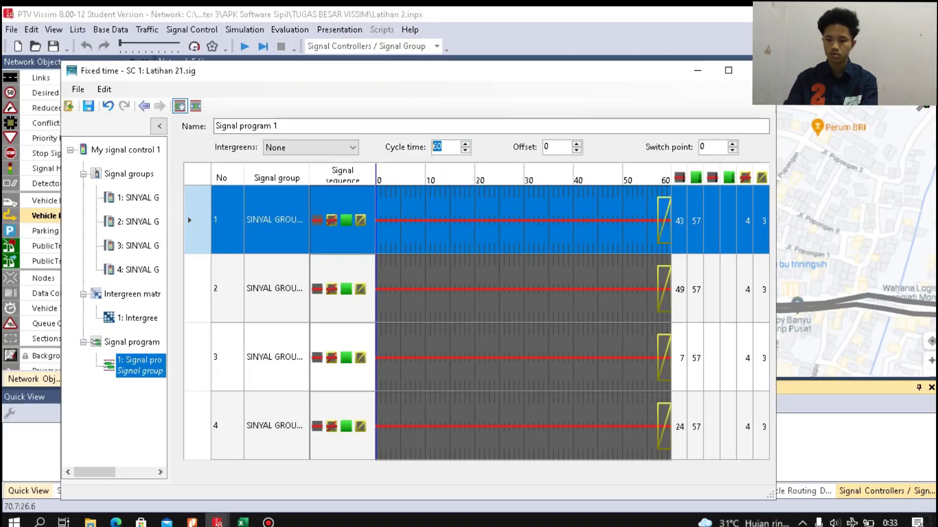
type("3")
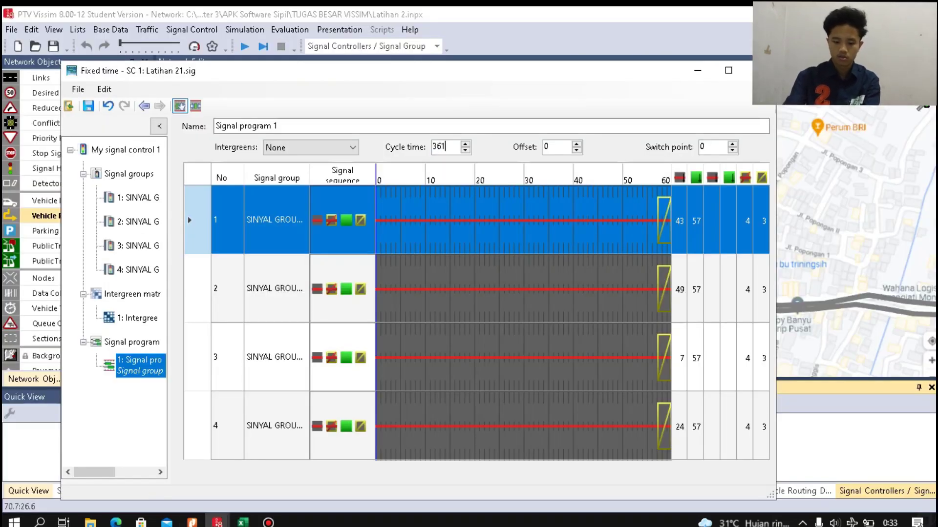
type("61")
key("Return")
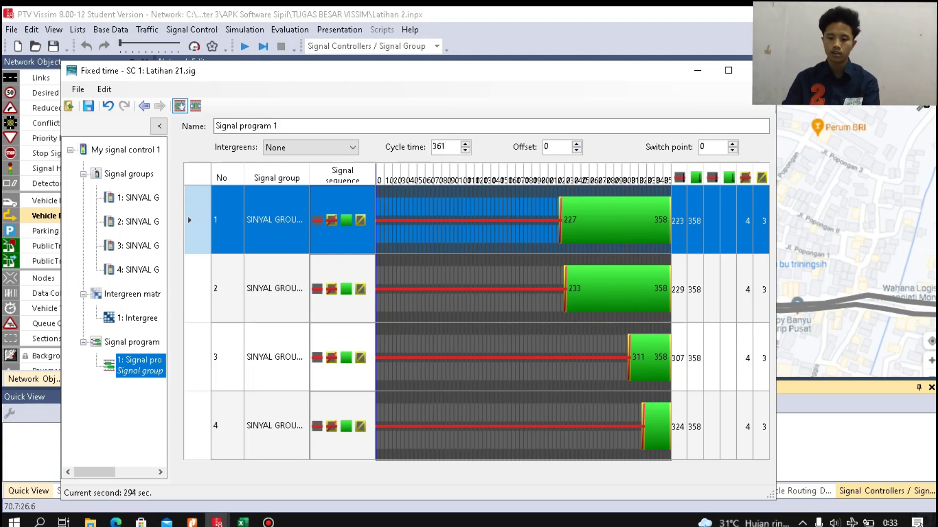
Move signal group 1's green period to 3–134 s, and shift the whole program so this green wraps around the cycle's end.
left_click_drag(604, 220, 412, 220)
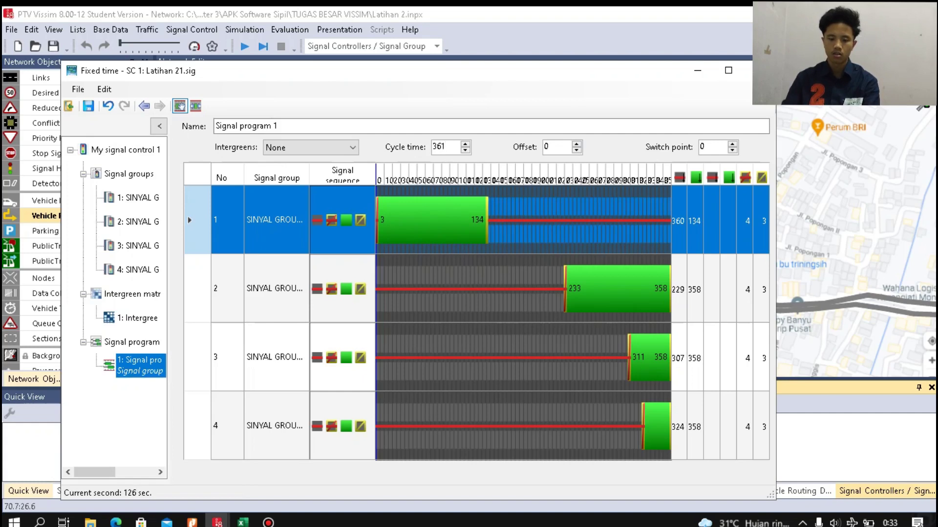
left_click_drag(500, 220, 397, 220)
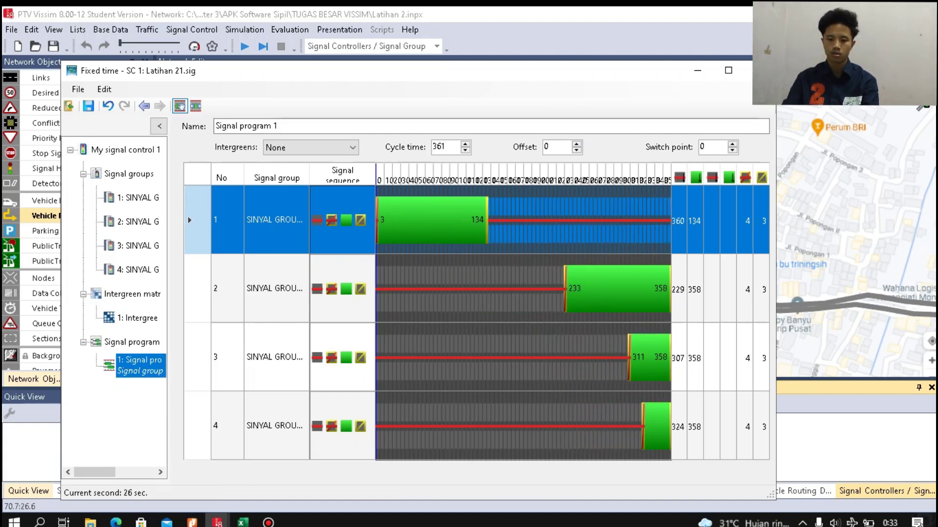
left_click_drag(461, 220, 379, 219)
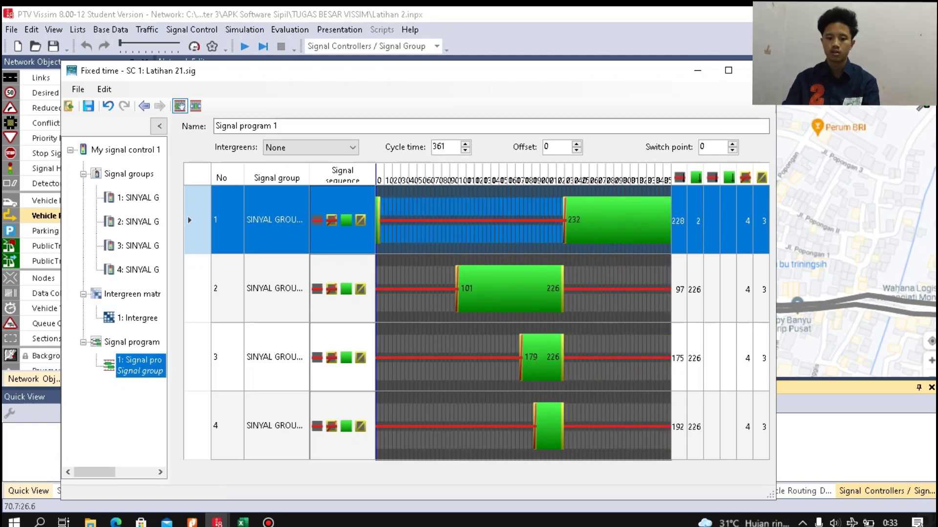
Move signal group 2's green period directly behind group 1's, and shift the whole program so group 2's green runs from 232 to 357 s.
left_click(500, 289)
left_click_drag(501, 288, 433, 289)
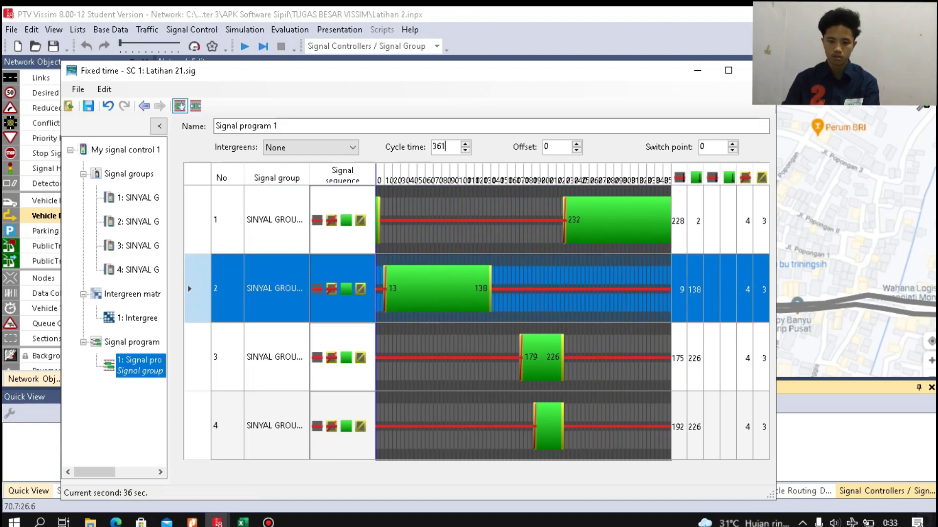
left_click_drag(404, 178, 399, 178)
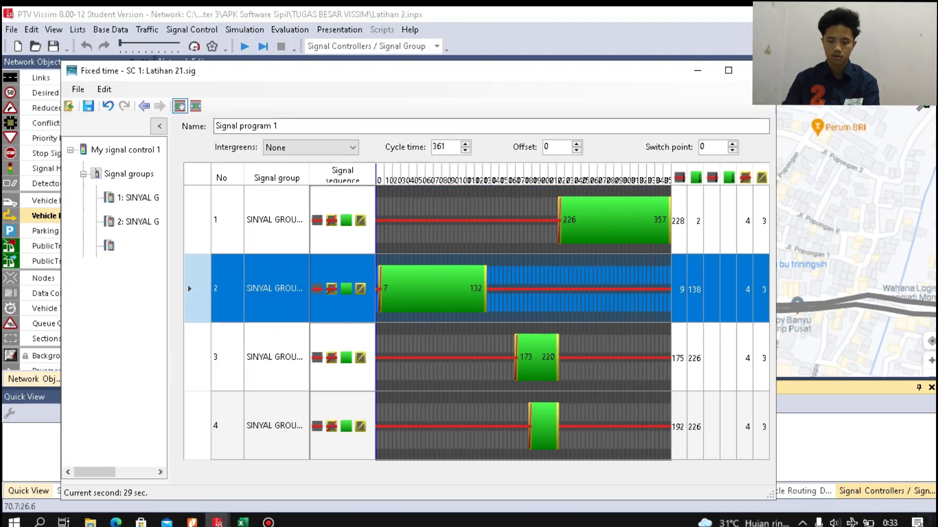
left_click_drag(416, 289, 410, 289)
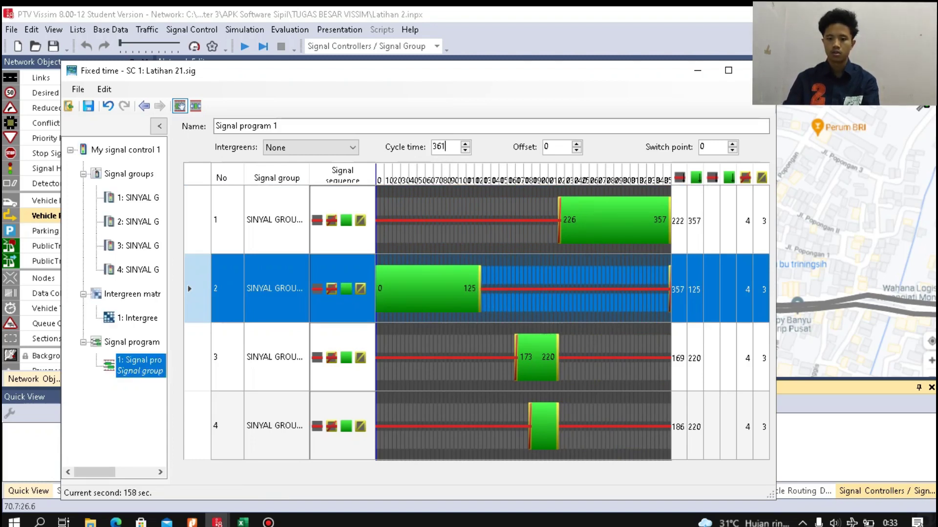
left_click_drag(508, 178, 417, 178)
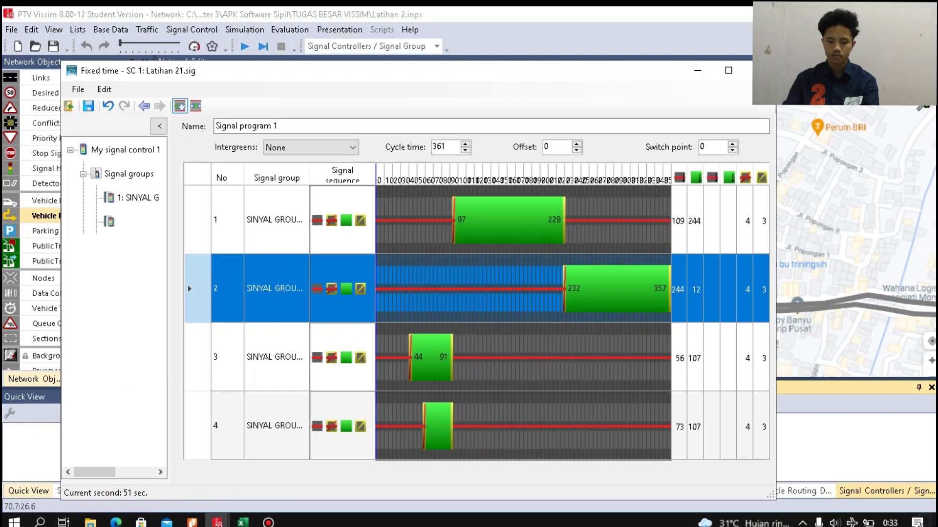
Move signal group 3's green period to 1–48 s behind group 2's, and shift the whole program so group 3's green runs from 312 to 359 s.
left_click(188, 354)
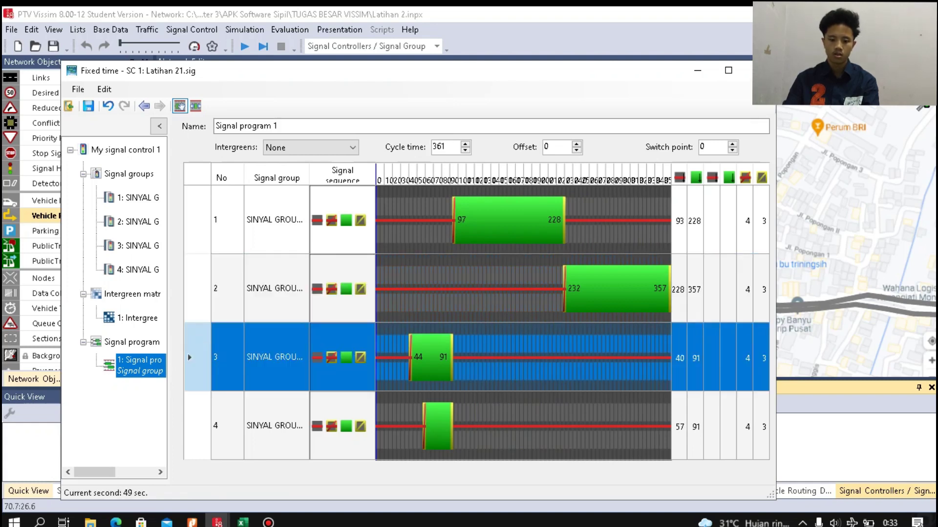
left_click_drag(424, 357, 389, 357)
left_click(187, 353)
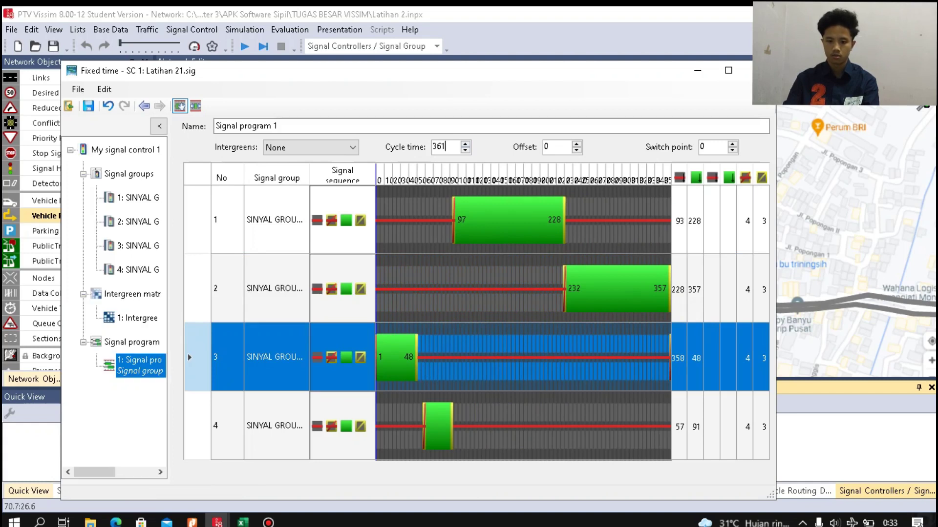
left_click_drag(459, 180, 419, 179)
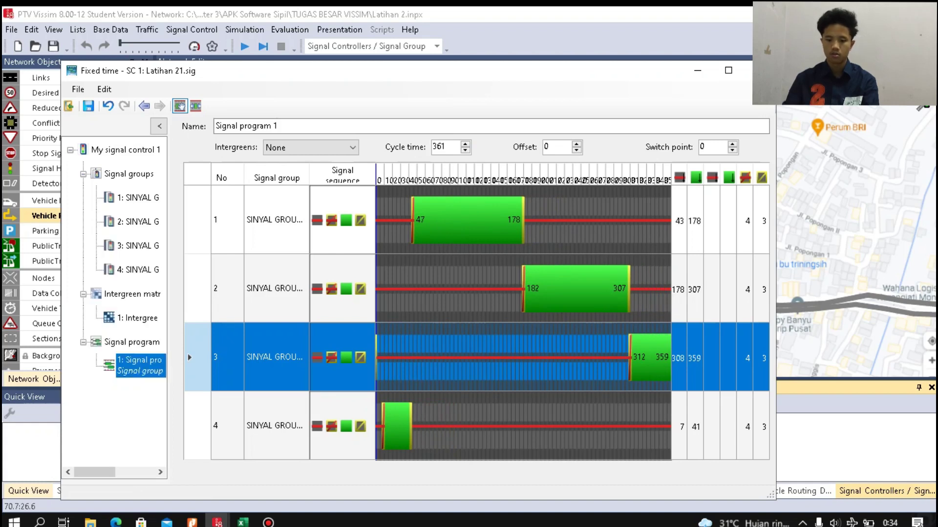
Move signal group 4's green period to 5–35 s behind group 3's, and shift the whole program so group 1's green runs from 2 to 133 s.
left_click(396, 425)
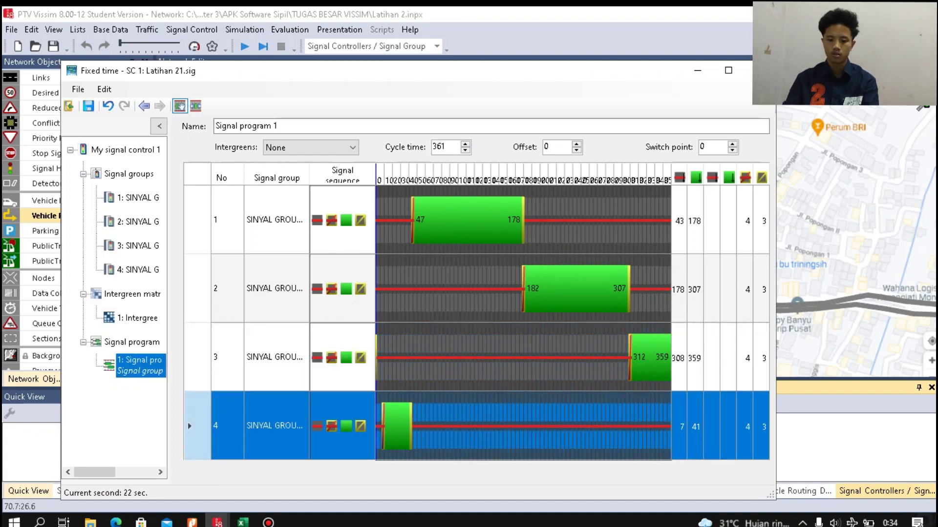
left_click_drag(394, 426, 390, 426)
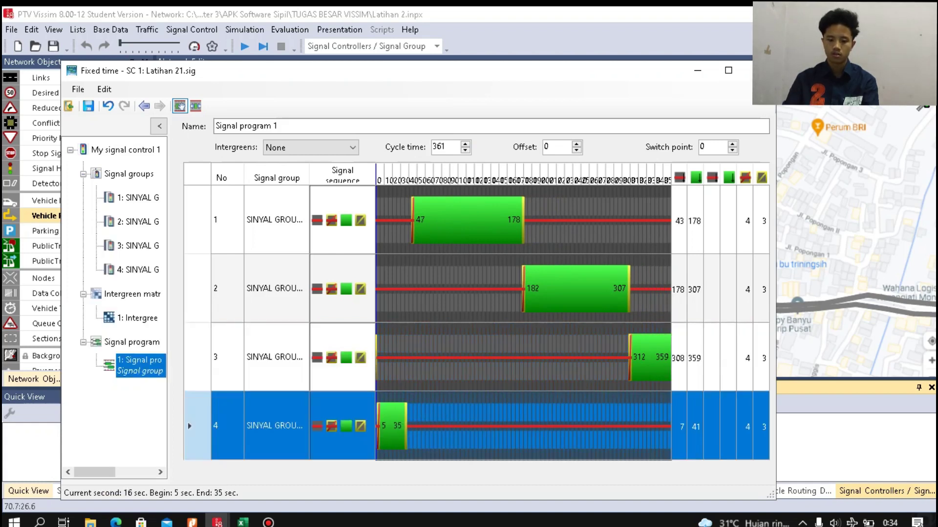
mouse_move(400, 180)
left_mouse_down()
mouse_move(424, 179)
mouse_move(403, 179)
left_mouse_up()
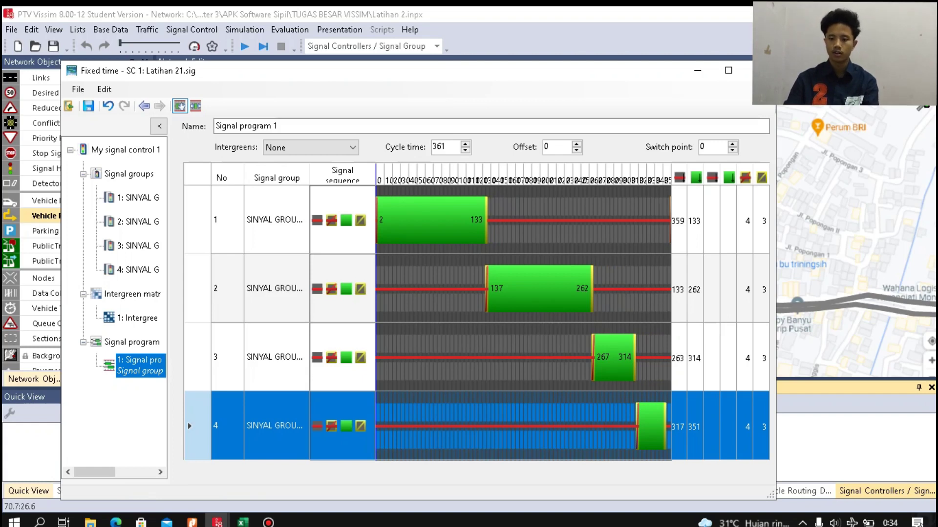
Save the signal program, close the fixed-time editor and accept the APIL signal controller settings.
left_click(88, 106)
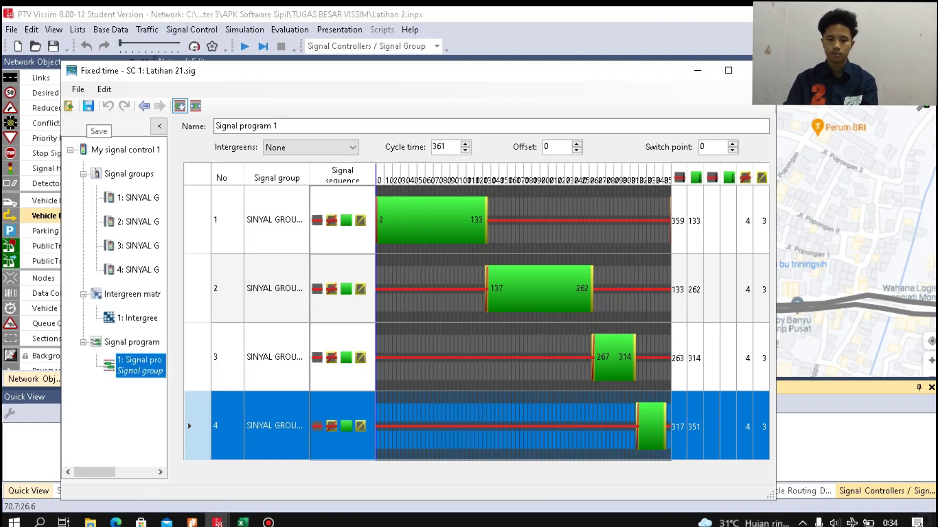
left_click(755, 70)
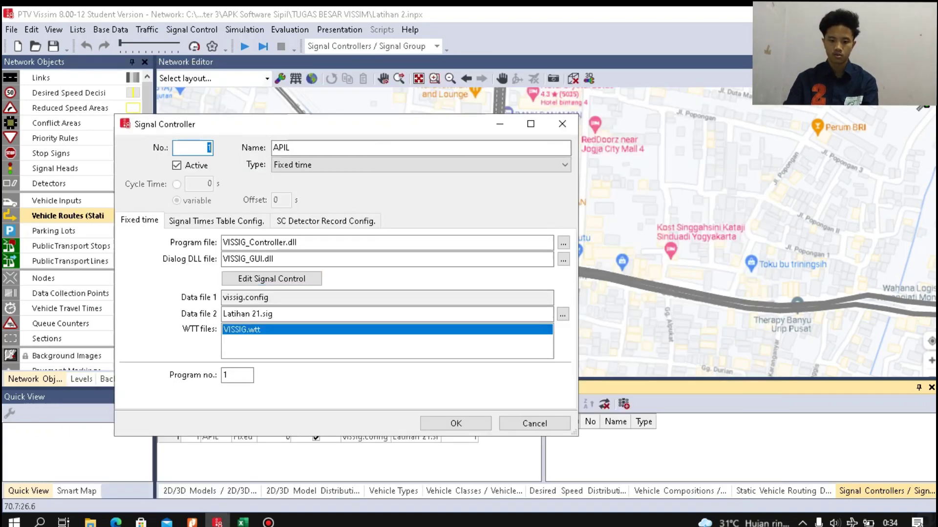
left_click(455, 424)
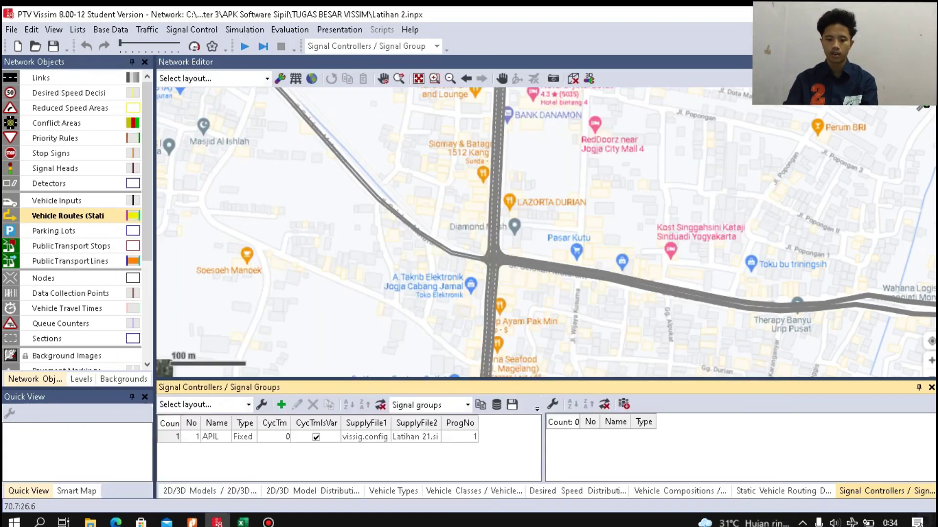
Place a queue counter on the eastern Jl. Selokan Mataram approach (link 1) just before the intersection, at about position 597.6.
scroll(576, 263, "down", 2)
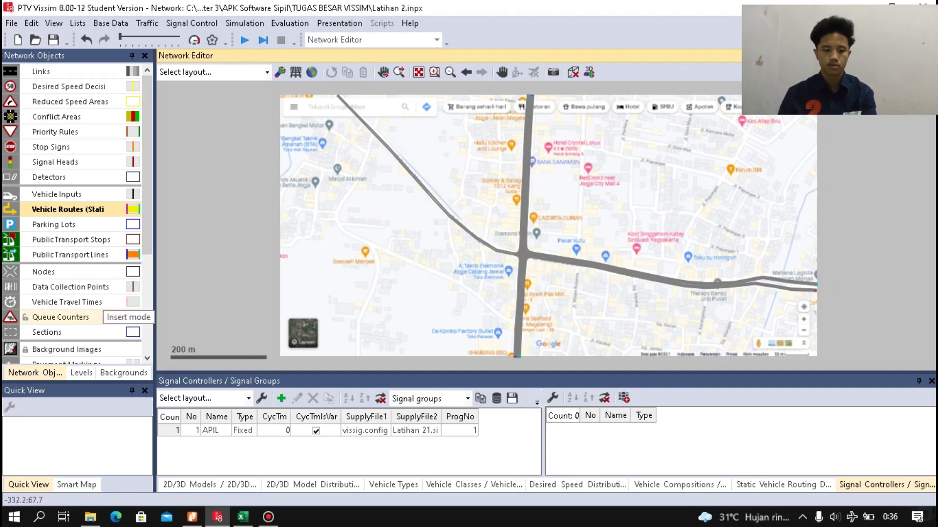
left_click(116, 316)
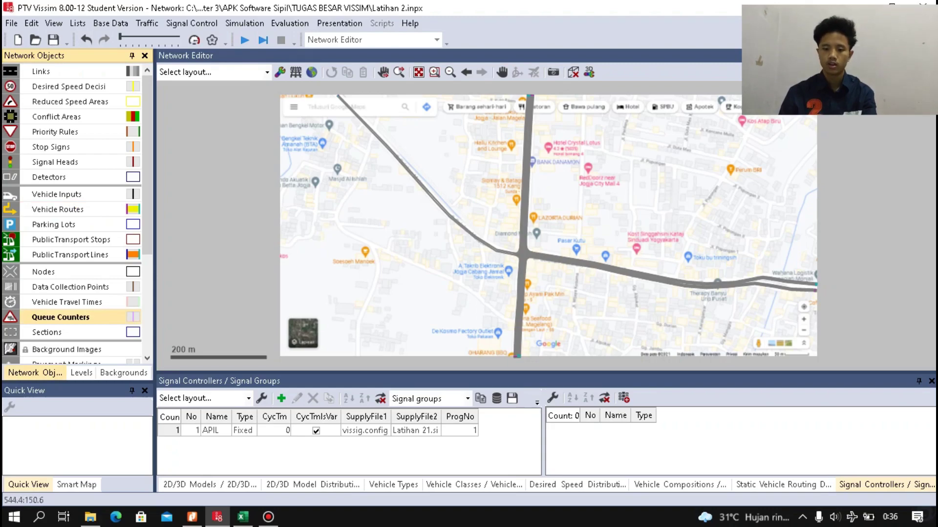
scroll(552, 266, "up", 5)
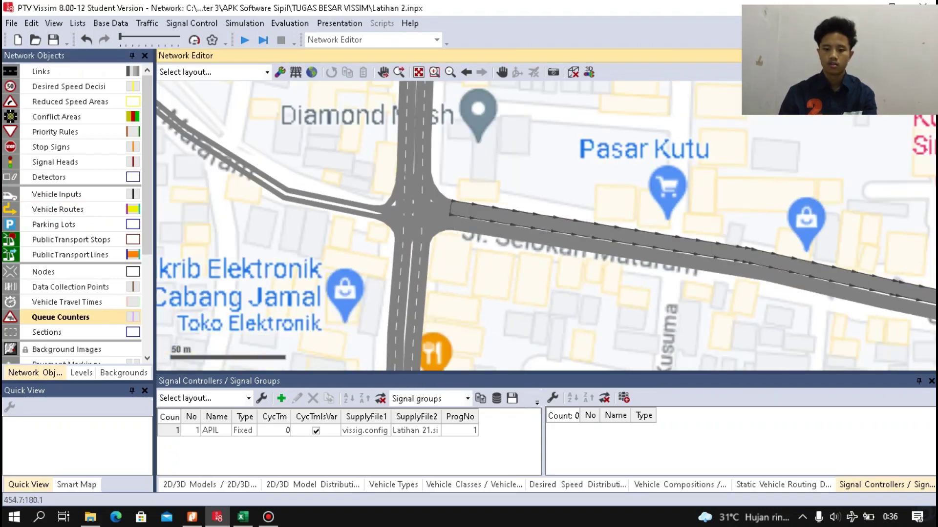
scroll(370, 156, "up", 4)
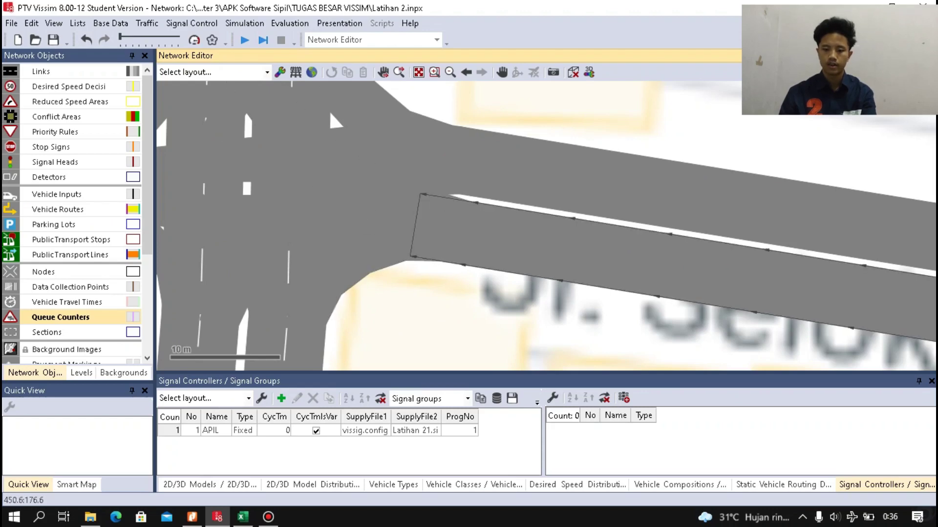
right_click(482, 234, "ctrl")
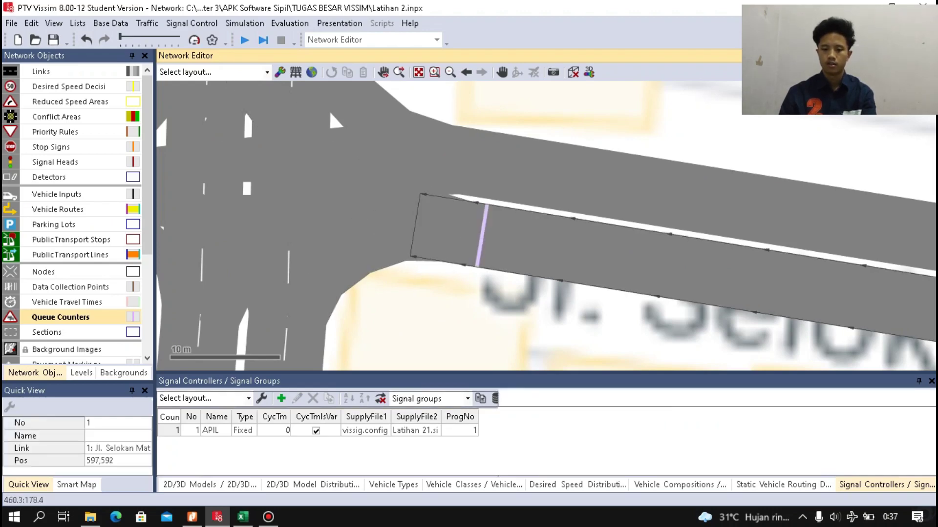
Place a queue counter on the southern Jl. Magelang approach (link 6) just before the intersection, at about position 203.
scroll(482, 234, "down", 4)
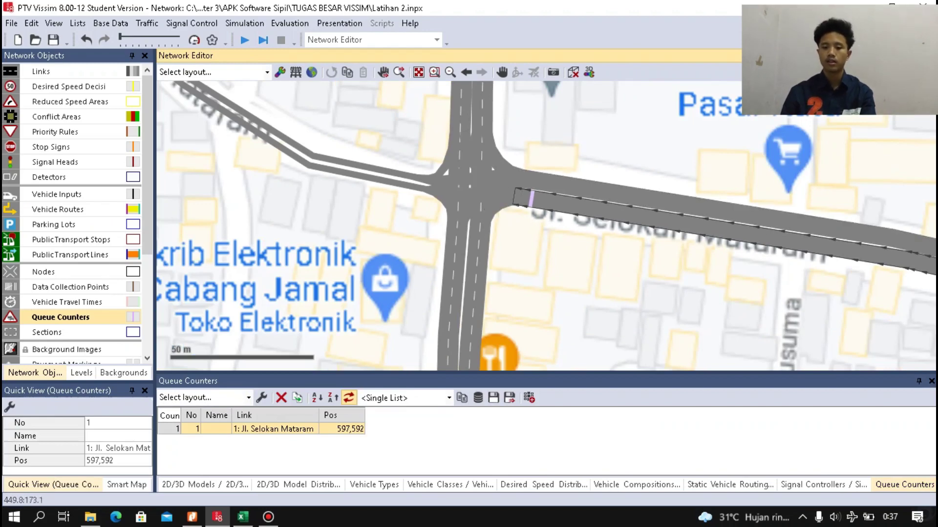
scroll(465, 211, "up", 3)
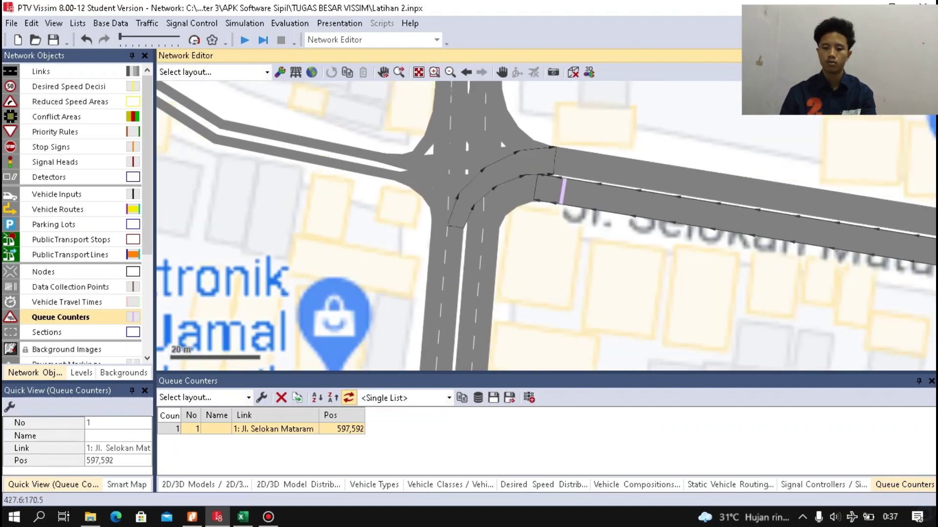
scroll(447, 230, "up", 1)
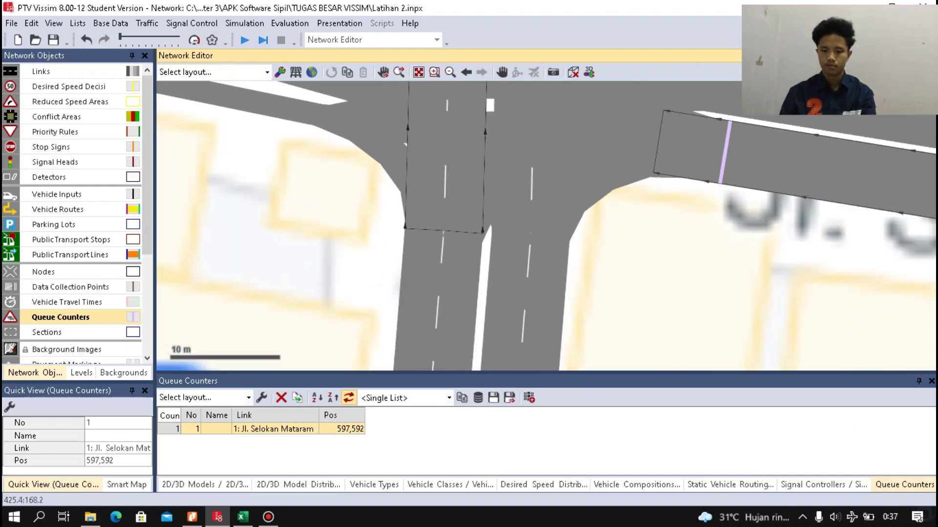
right_click(437, 243)
Place a queue counter on the western Jl. Selokan Mataram approach (link 3) just before the intersection, at about position 498.
scroll(436, 251, "down", 2)
scroll(436, 253, "down", 3)
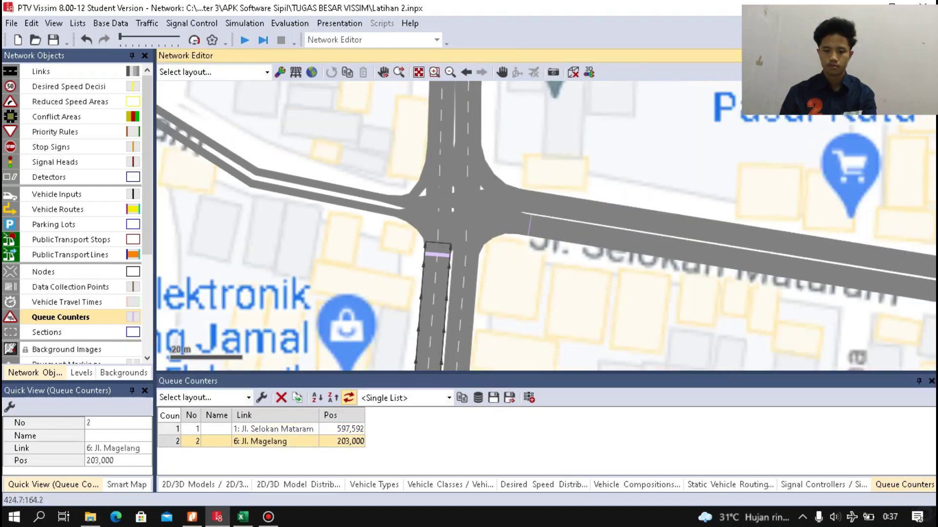
scroll(393, 221, "up", 7)
scroll(393, 221, "down", 4)
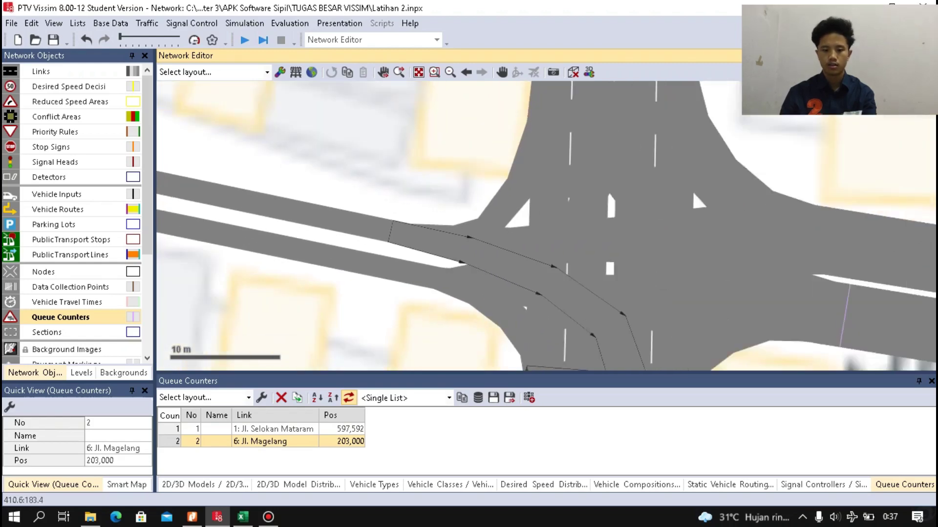
scroll(393, 221, "up", 4)
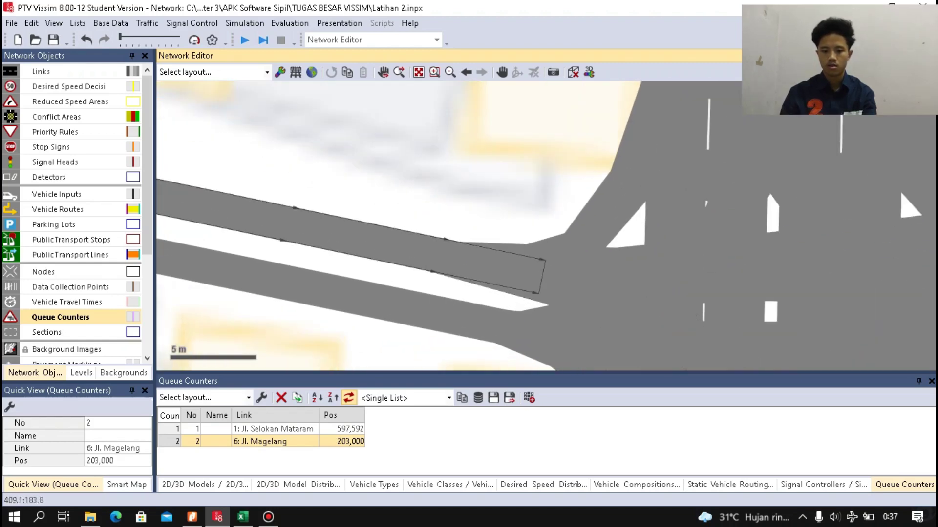
right_click(411, 250)
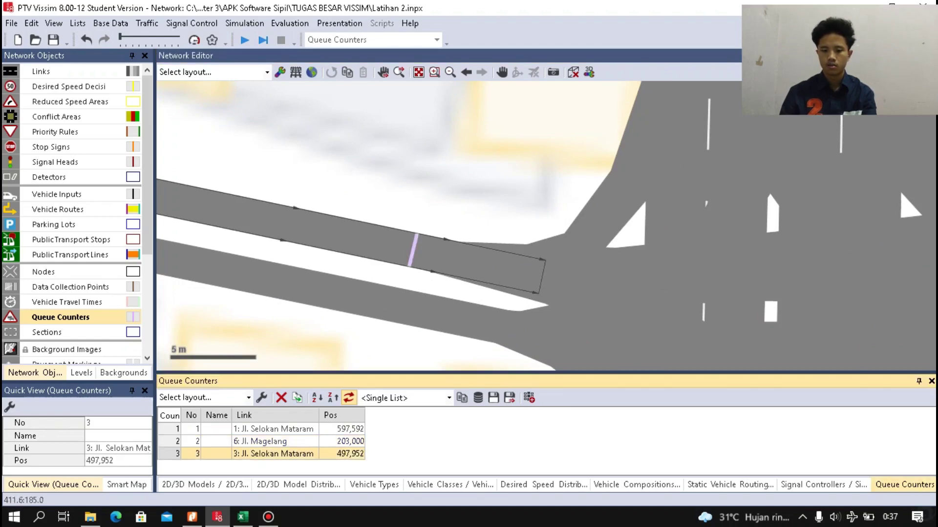
Place a queue counter on the northern Jl. Magelang approach (link 7) just before the intersection, at about position 313.2.
scroll(537, 225, "down", 5)
scroll(537, 225, "up", 4)
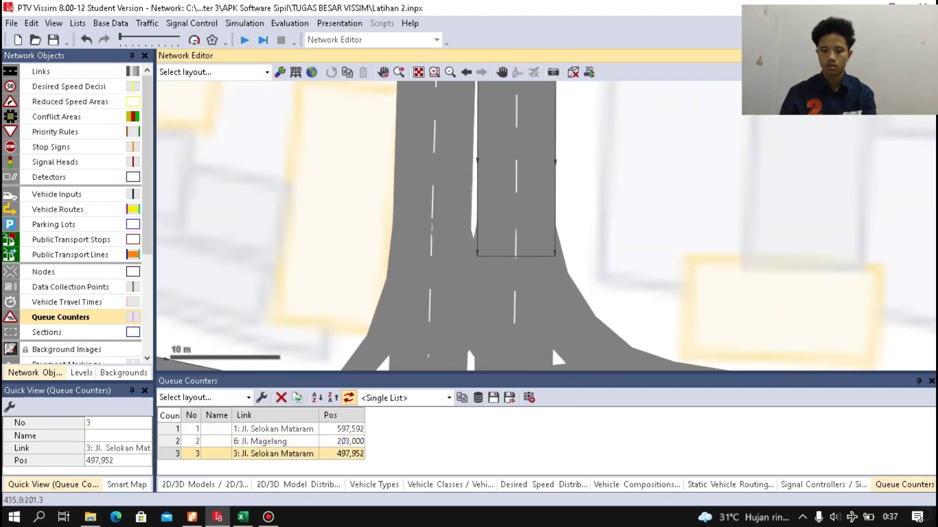
right_click(517, 207)
scroll(426, 184, "down", 3)
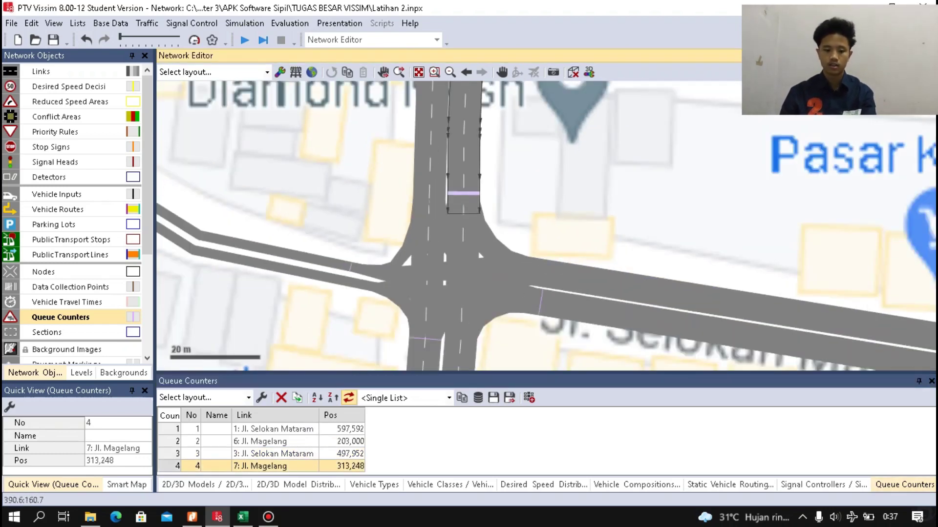
Name queue counters 1 to 4 TIMUR, SELATAN, BARAT and UTARA respectively.
left_click(274, 428)
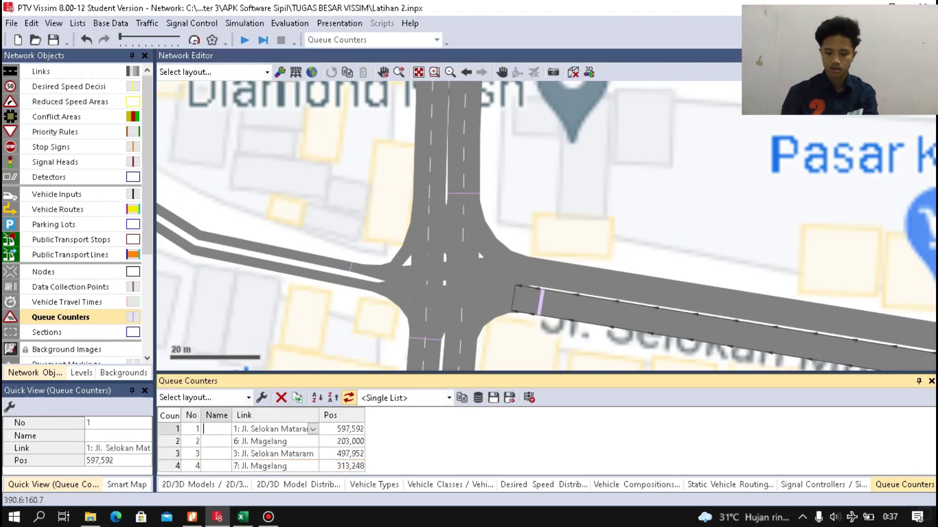
type("T")
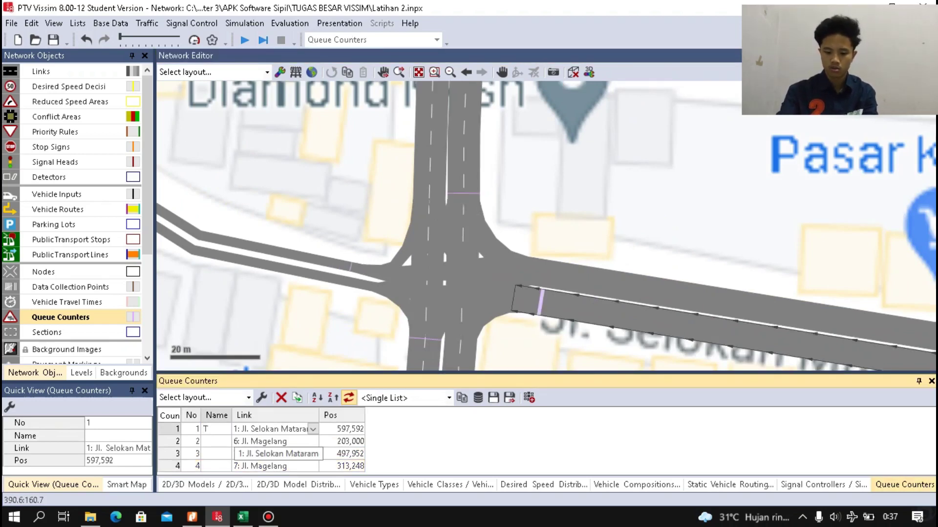
type("IMUR")
left_click(215, 441)
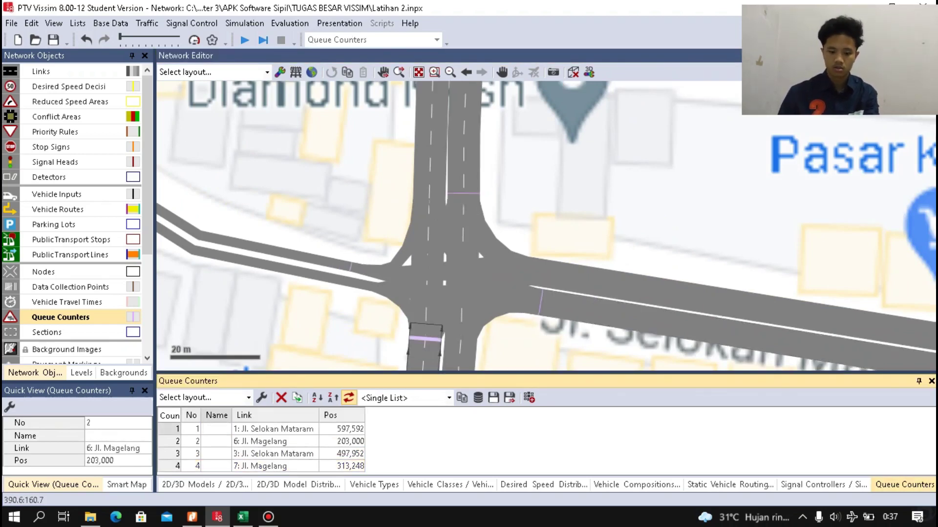
type("SEL")
type("ATAN")
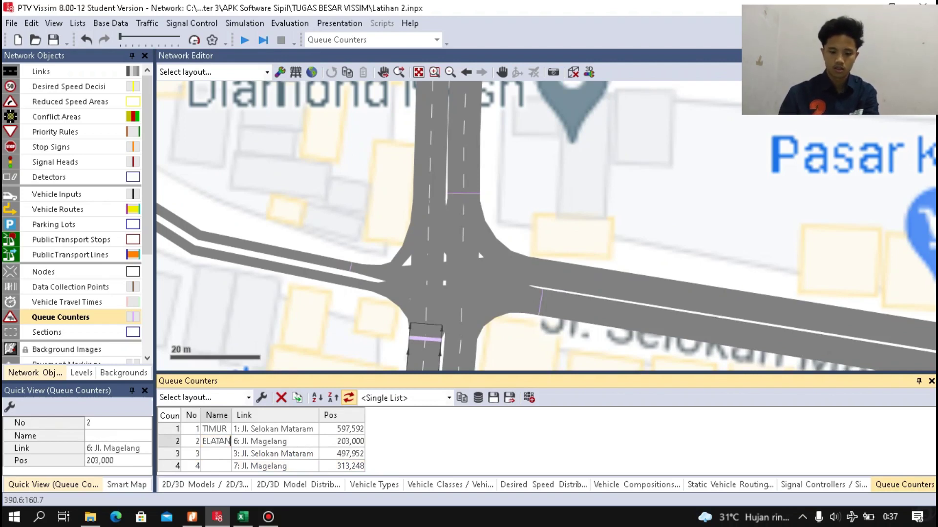
left_click(215, 454)
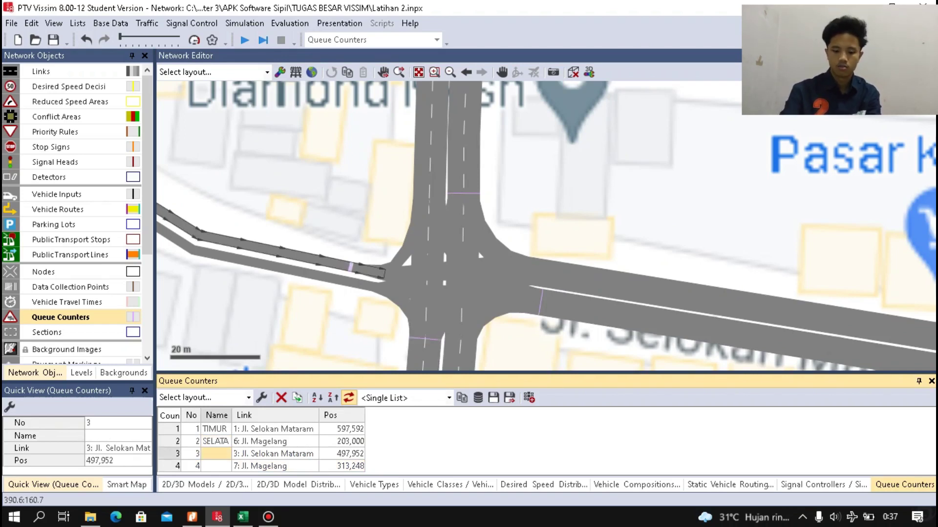
type("BARAT")
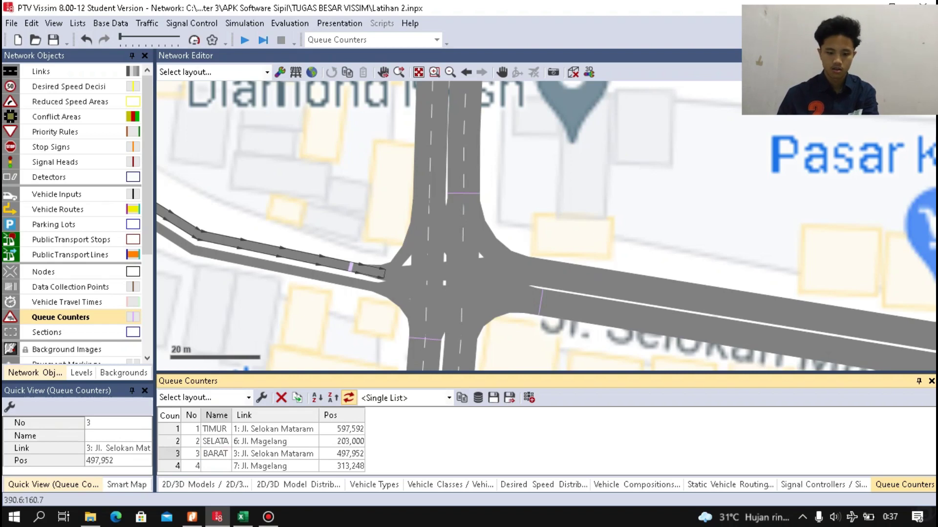
left_click(216, 465)
type("UTARA")
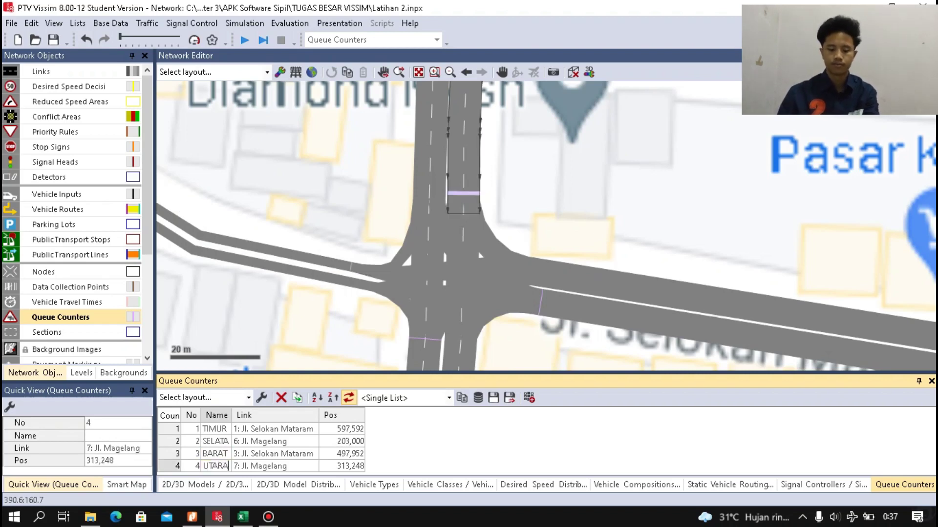
left_click(635, 205)
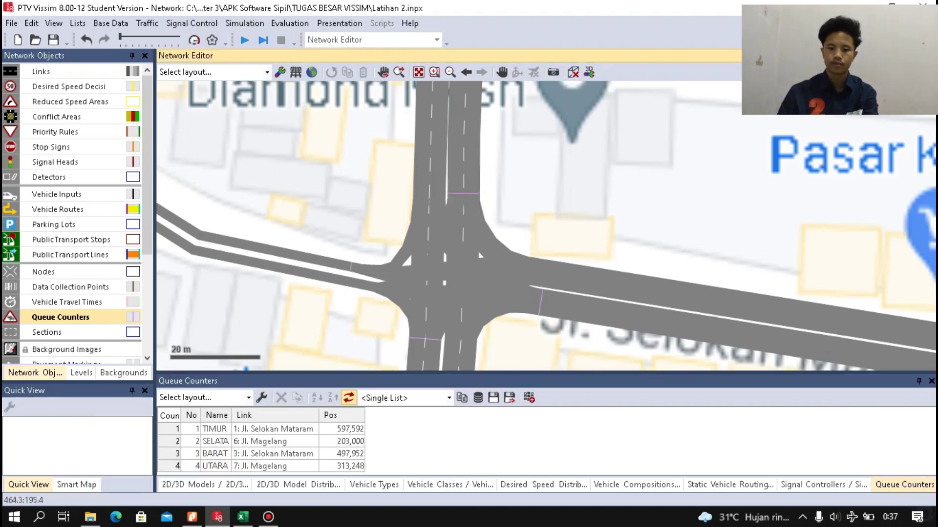
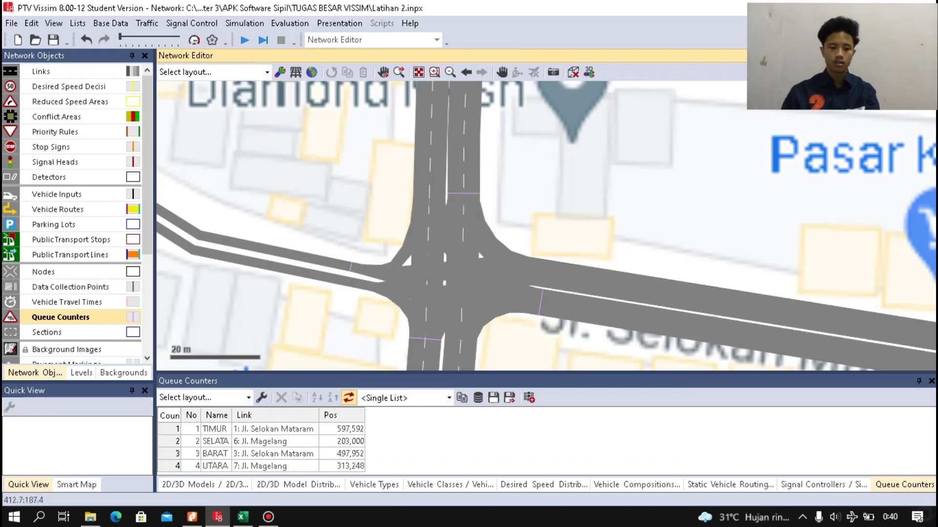
Place a signal head named UTARA on lane 1 of the northern Jl. Magelang approach (link 7), at about 313.9 m, just past the queue counter.
left_click(118, 161)
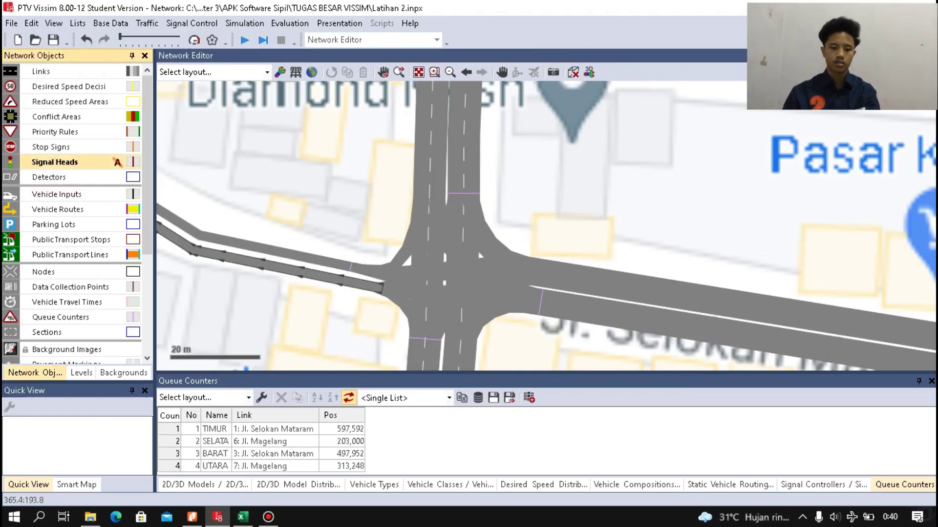
scroll(485, 333, "up", 3)
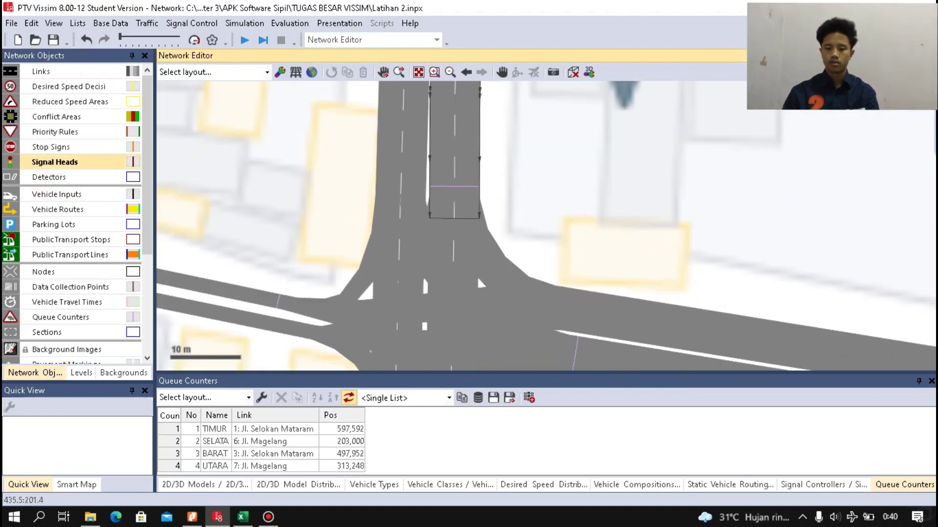
scroll(482, 309, "up", 2)
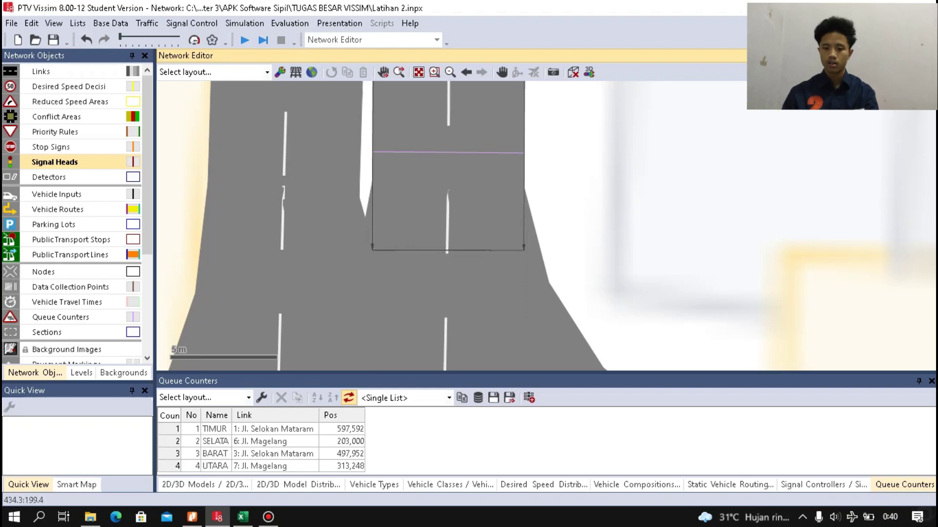
right_click(411, 169)
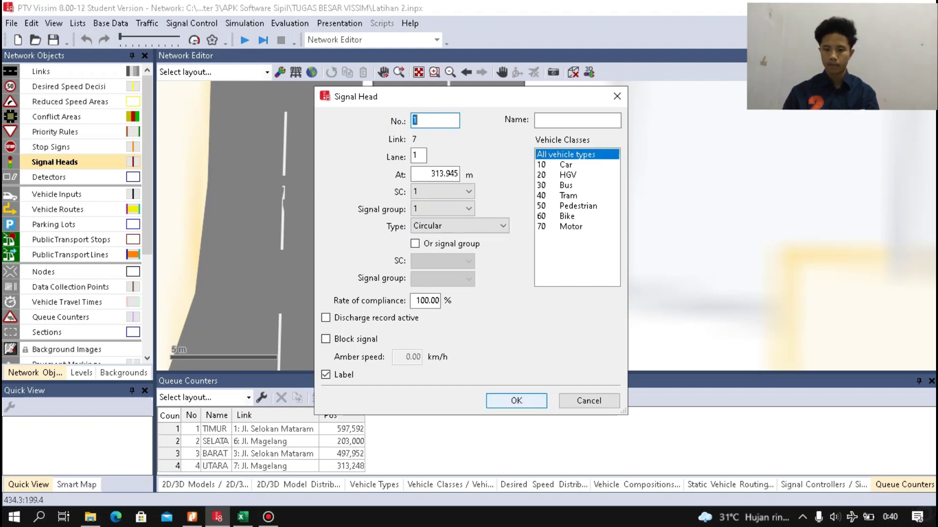
left_click(577, 121)
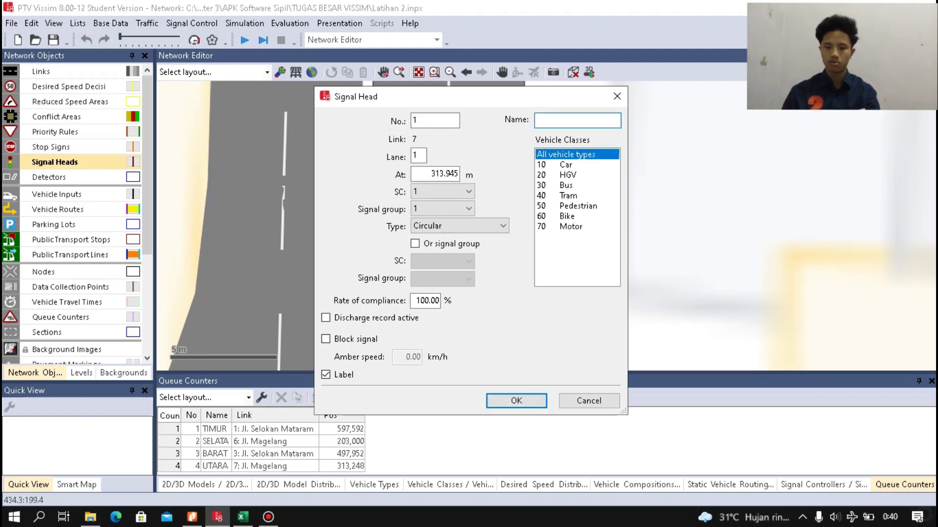
type("UTARA")
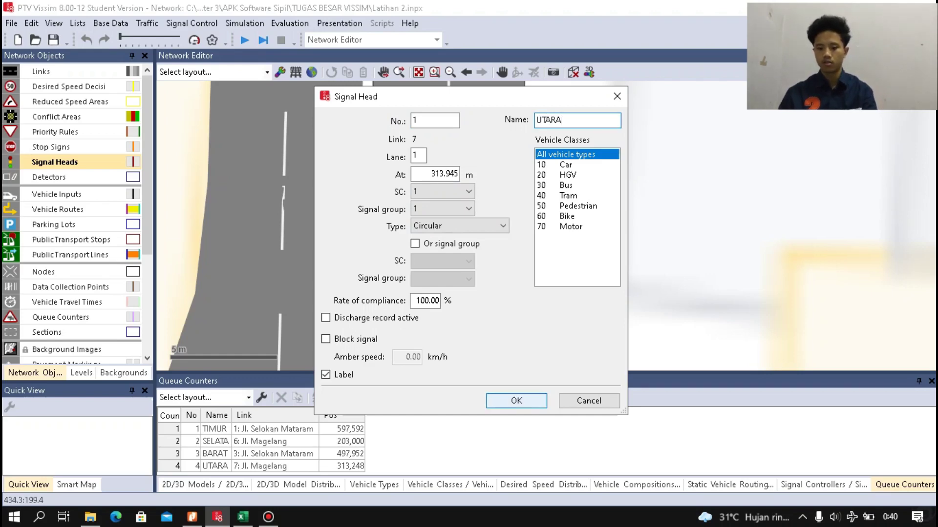
key("Return")
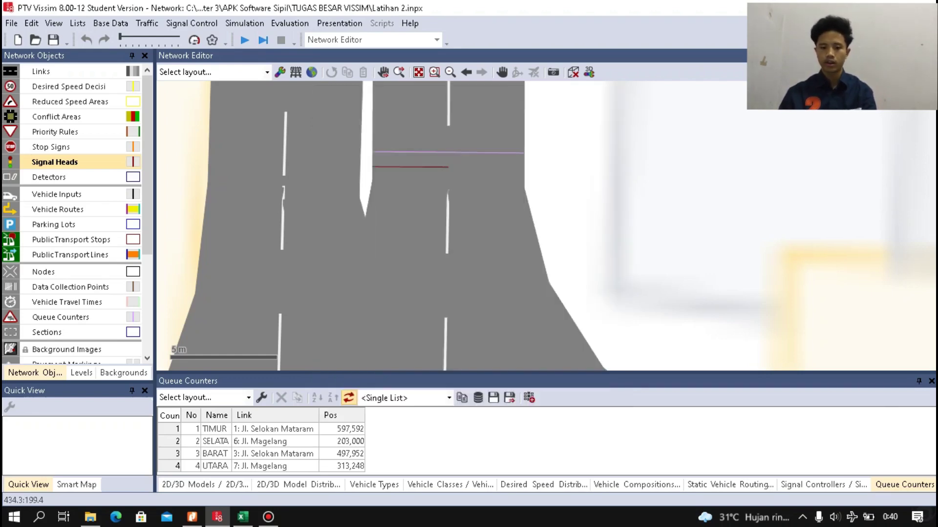
Place a signal head named TIMUR on the eastern Jl. Selokan Mataram approach (link 1), at about 598.3 m, just past the queue counter.
scroll(471, 217, "down", 3)
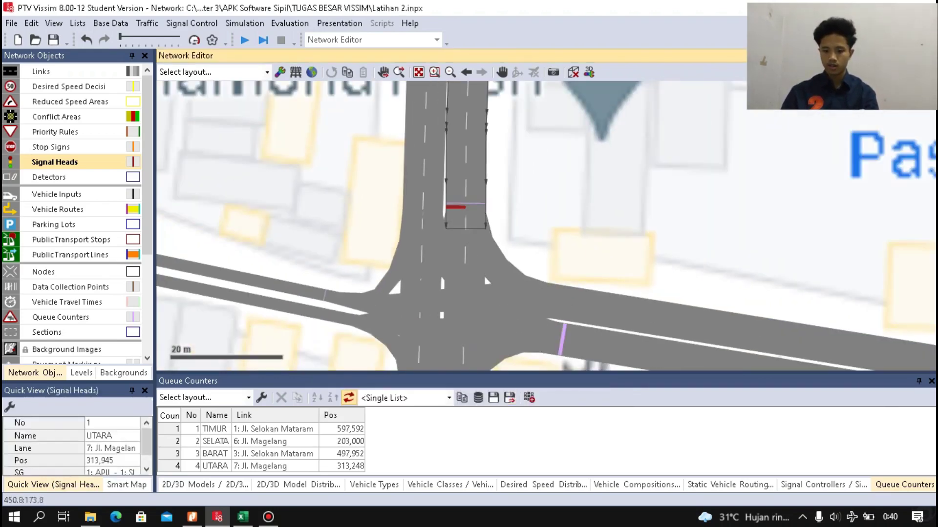
scroll(560, 349, "up", 6)
scroll(530, 240, "down", 1)
scroll(537, 244, "up", 1)
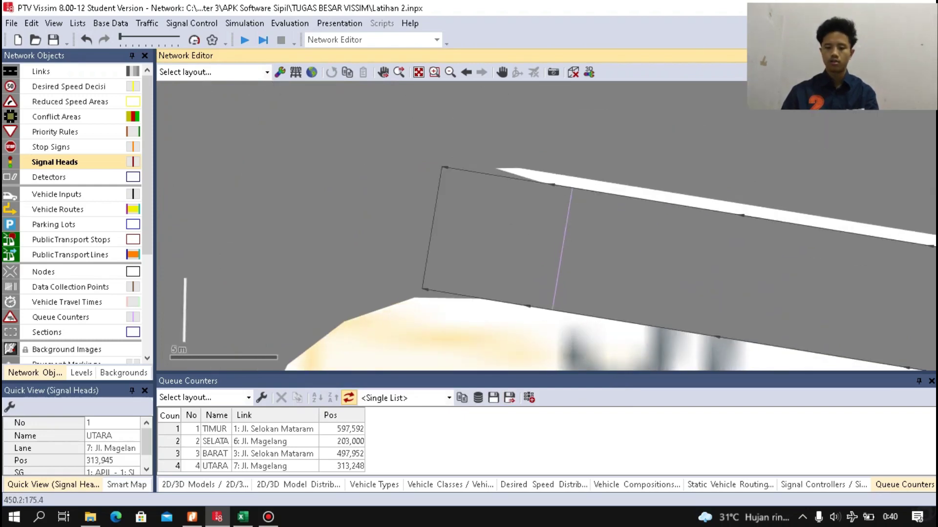
scroll(534, 259, "down", 2)
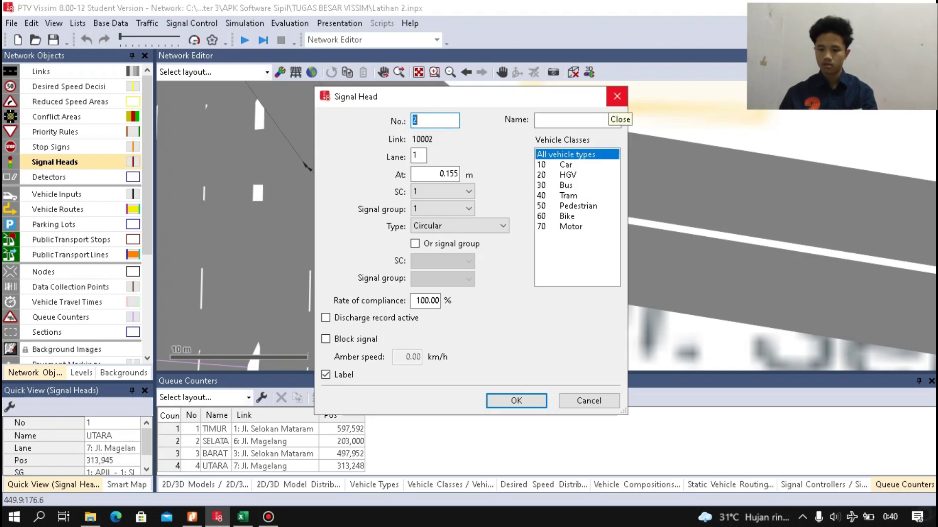
left_click(516, 400)
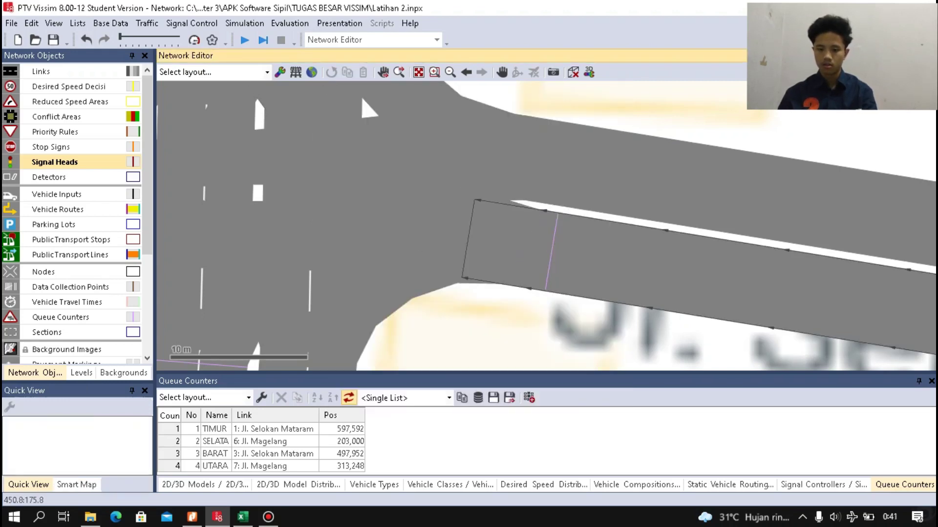
double_click(551, 251)
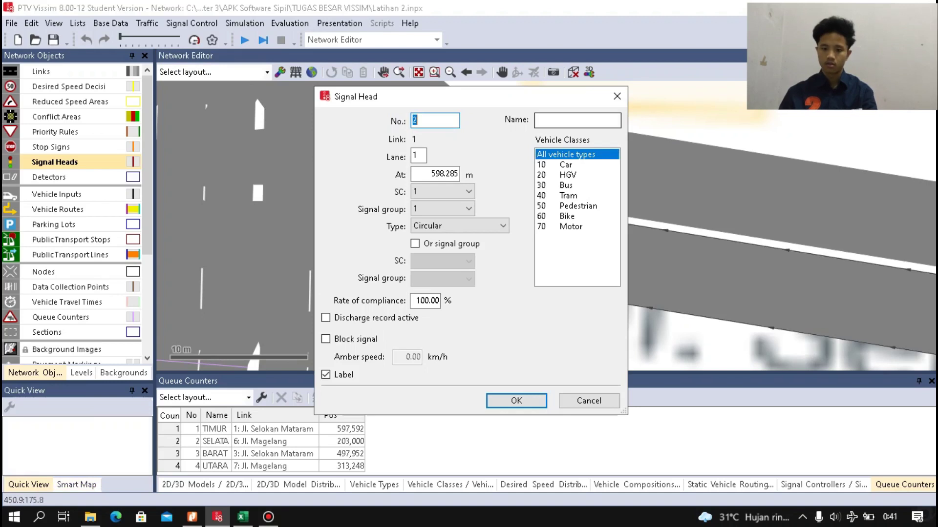
left_click(577, 120)
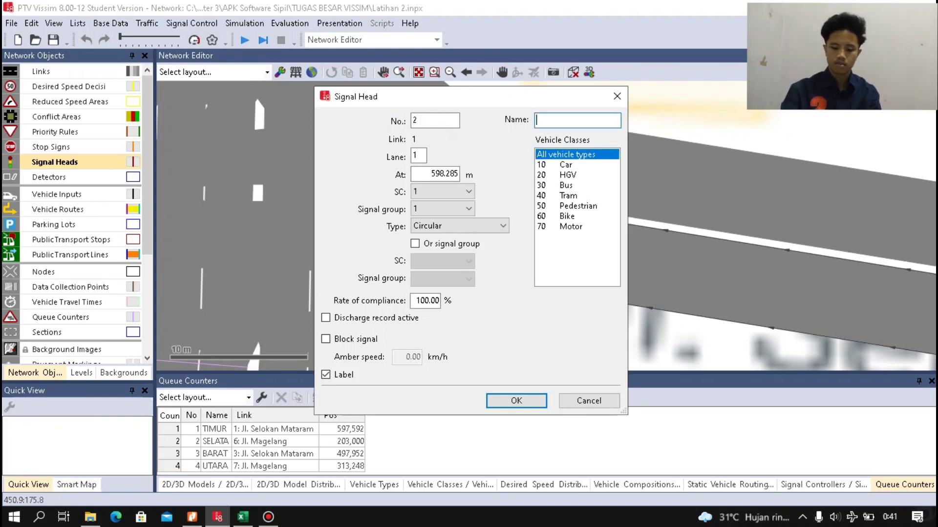
type("TIMUR")
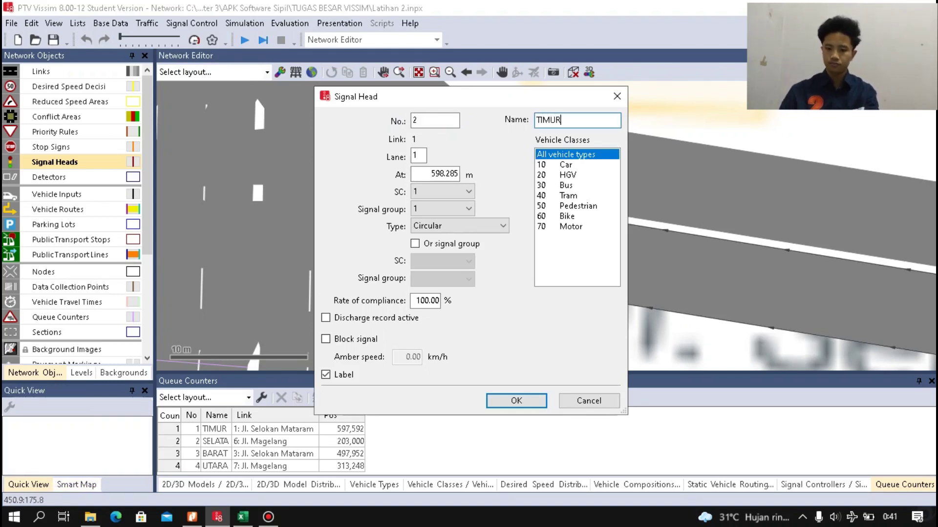
left_click(516, 400)
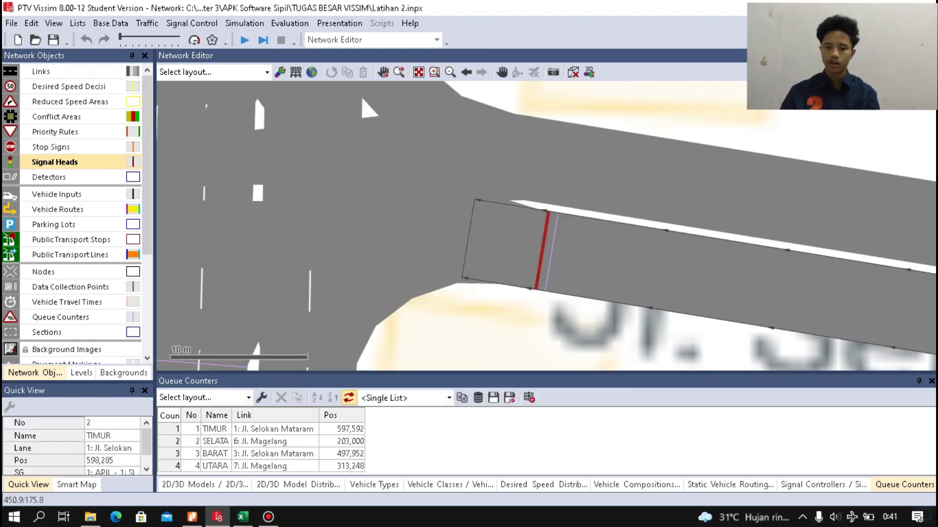
Place a signal head named SELATAN on lane 1 of the southern Jl. Magelang approach (link 6), at about 203.3 m, beside the queue counter.
scroll(514, 115, "down", 3)
scroll(399, 288, "up", 5)
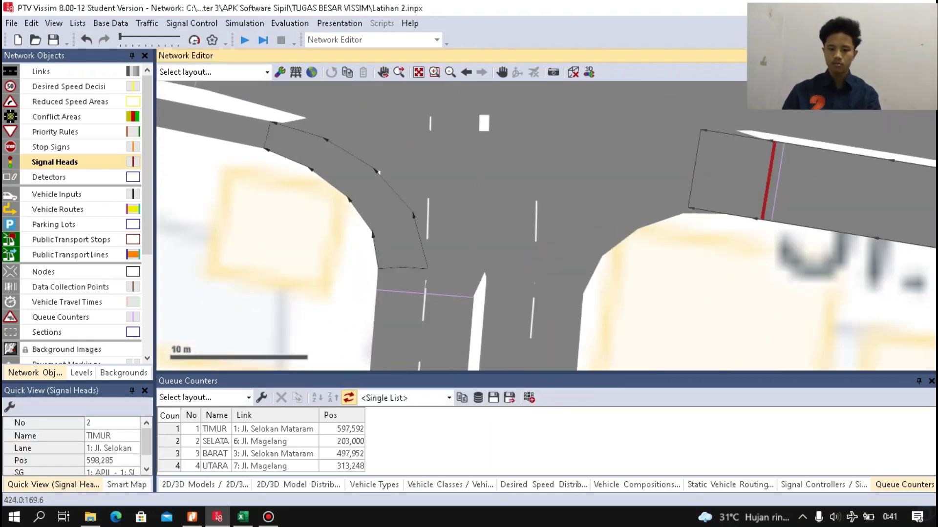
right_click(388, 273)
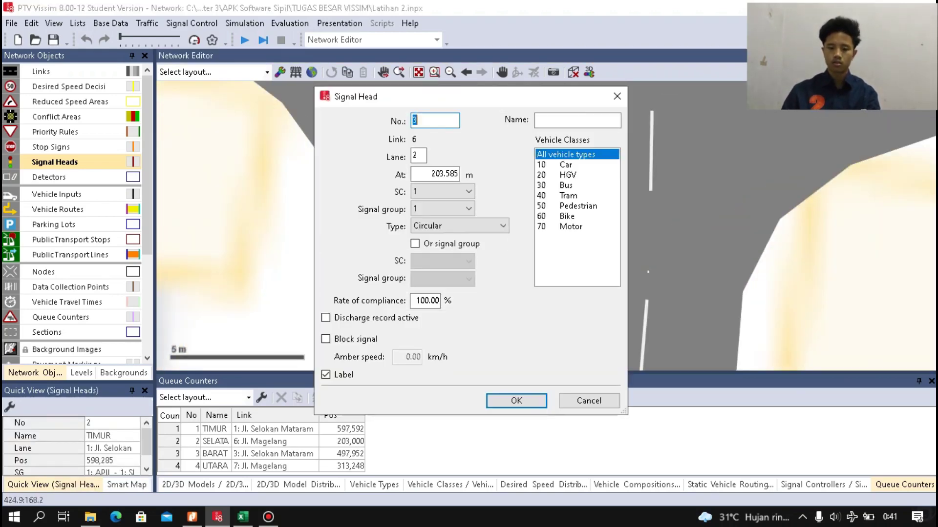
left_click(588, 400)
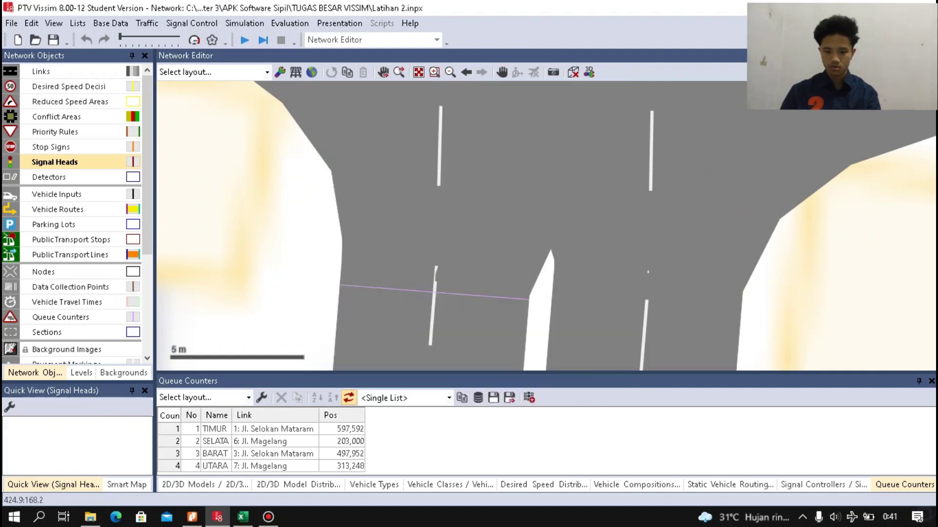
right_click(481, 289)
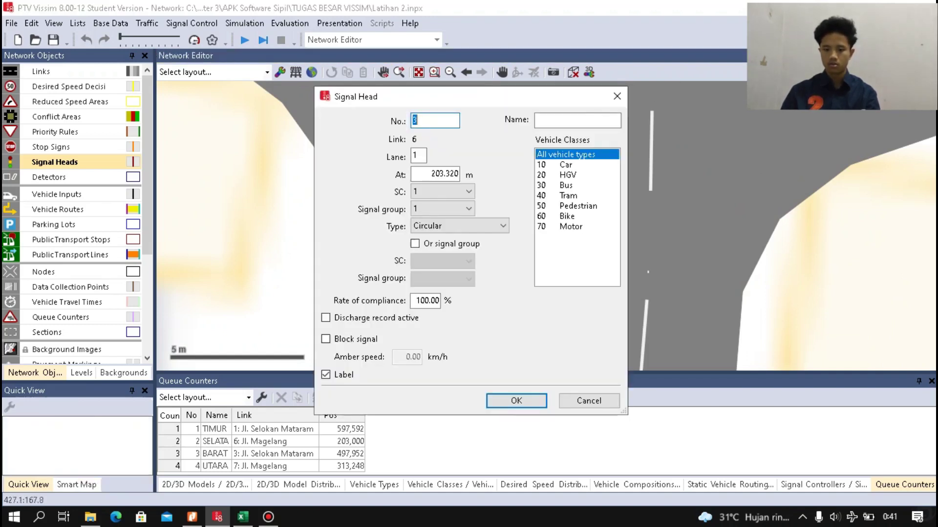
left_click(577, 120)
type("SELA")
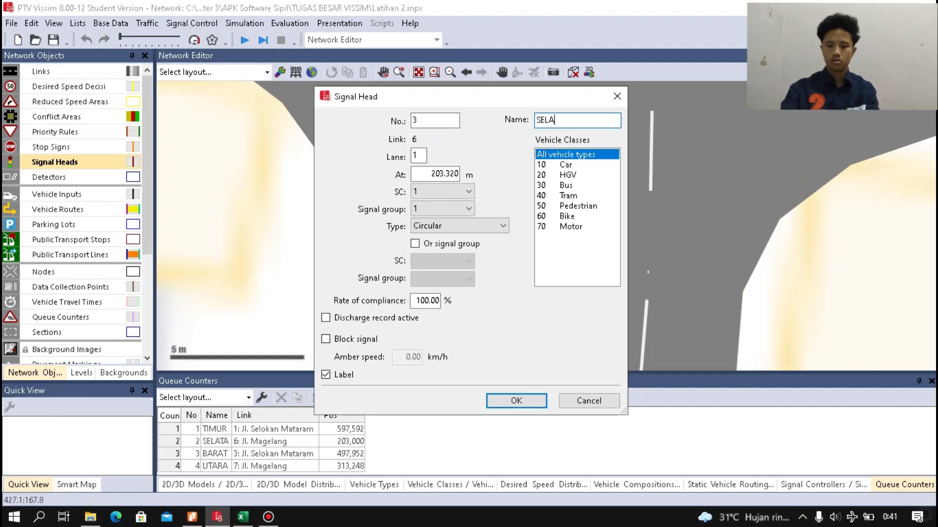
type("TAN")
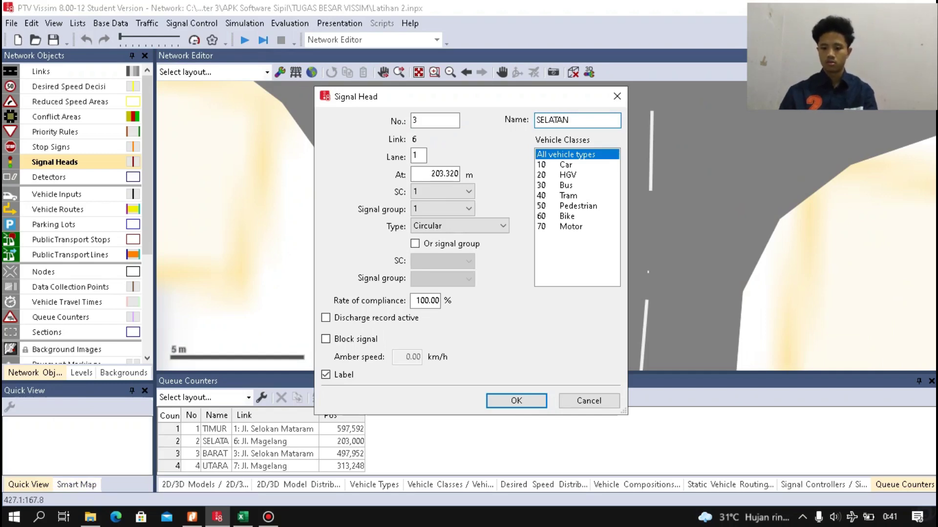
left_click(516, 400)
Place a signal head named BARAT on the western Jl. Selokan Mataram approach (link 3), at about 498.4 m, just past the queue counter.
scroll(597, 92, "down", 2)
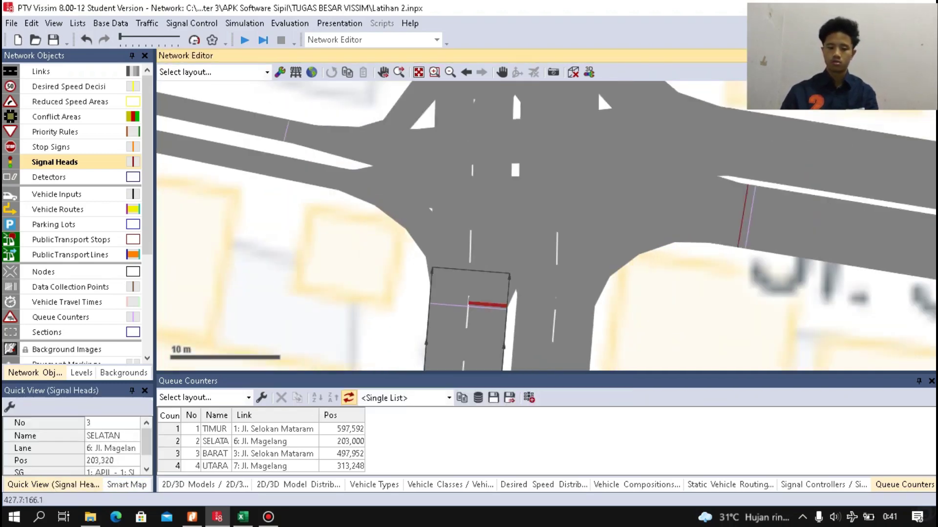
scroll(337, 230, "up", 4)
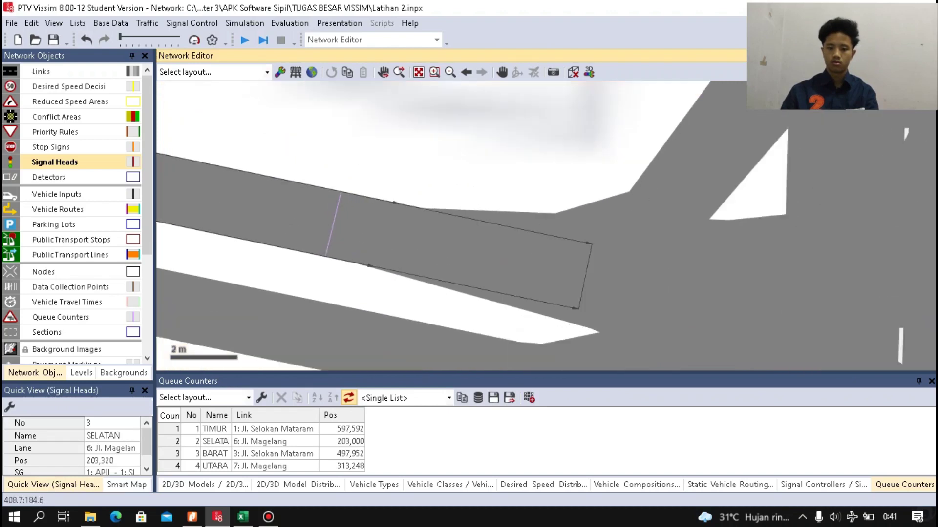
scroll(319, 197, "up", 2)
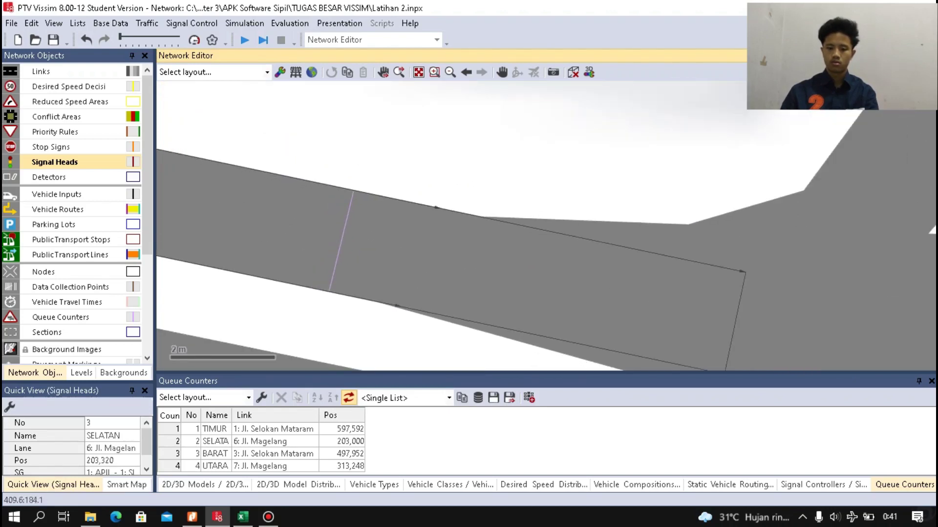
right_click(365, 244)
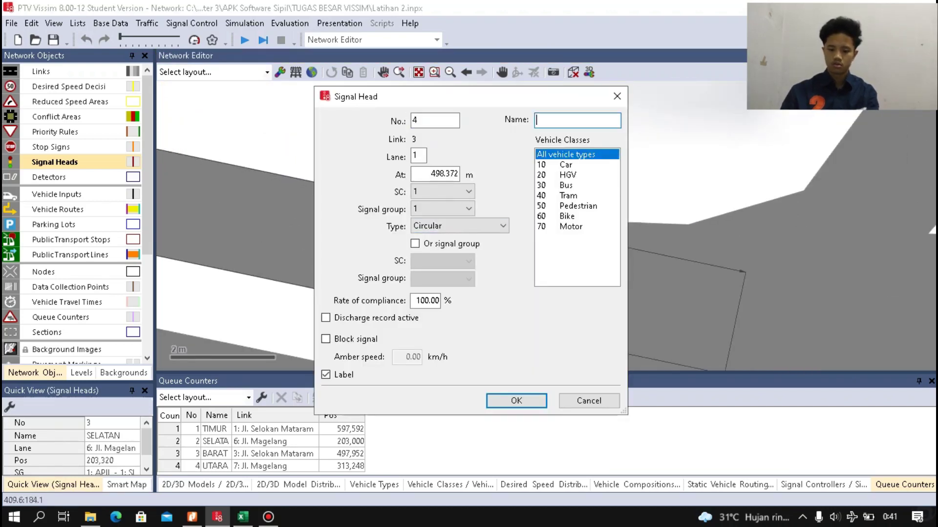
type("BARAT")
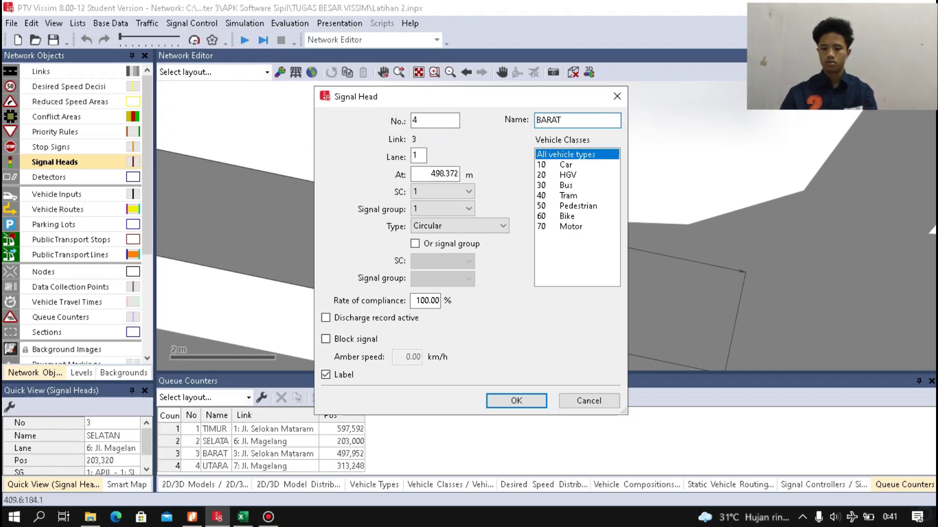
key("Return")
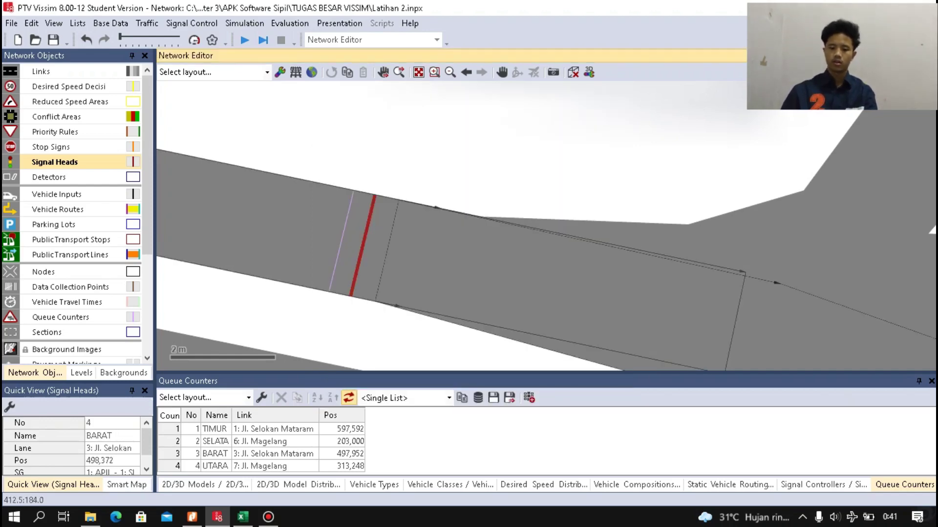
Examine the placement of the signal heads beside the queue counters on all four approaches of the intersection.
scroll(485, 200, "down", 10)
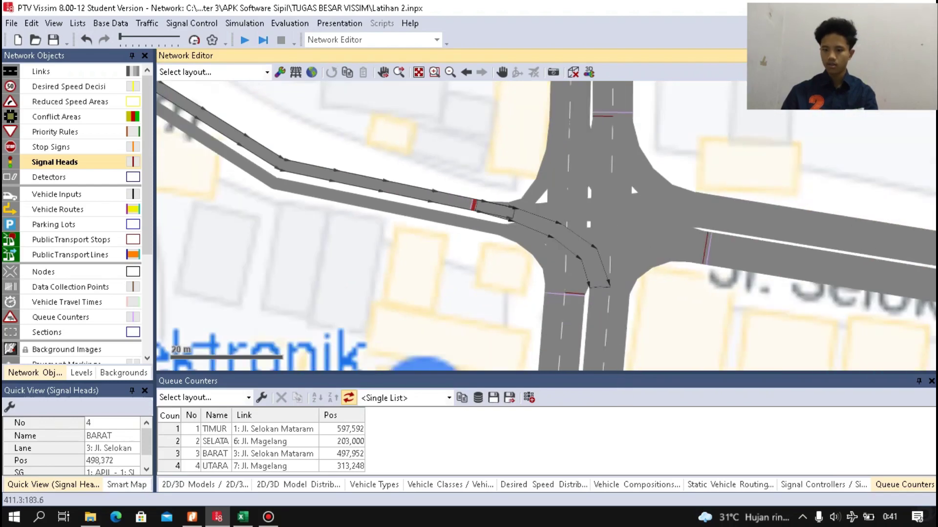
scroll(703, 222, "up", 1)
scroll(586, 265, "down", 2)
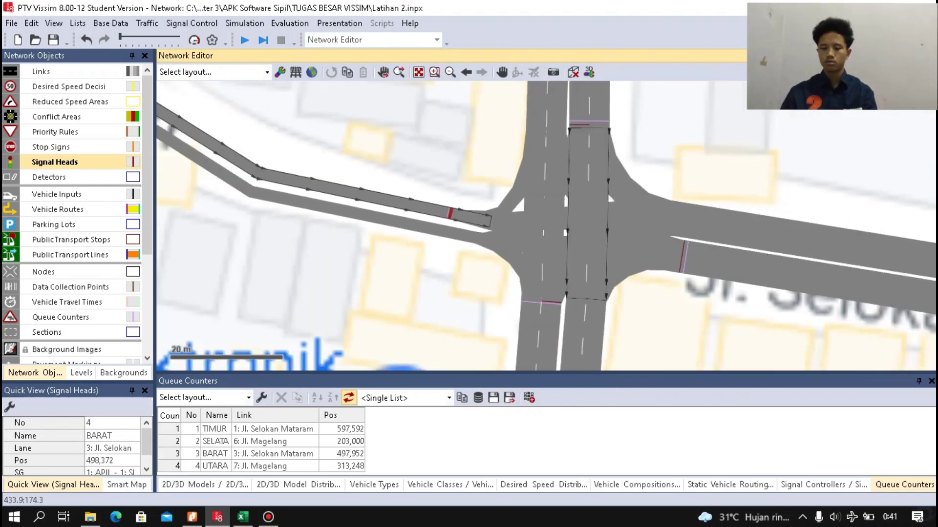
scroll(596, 204, "up", 2)
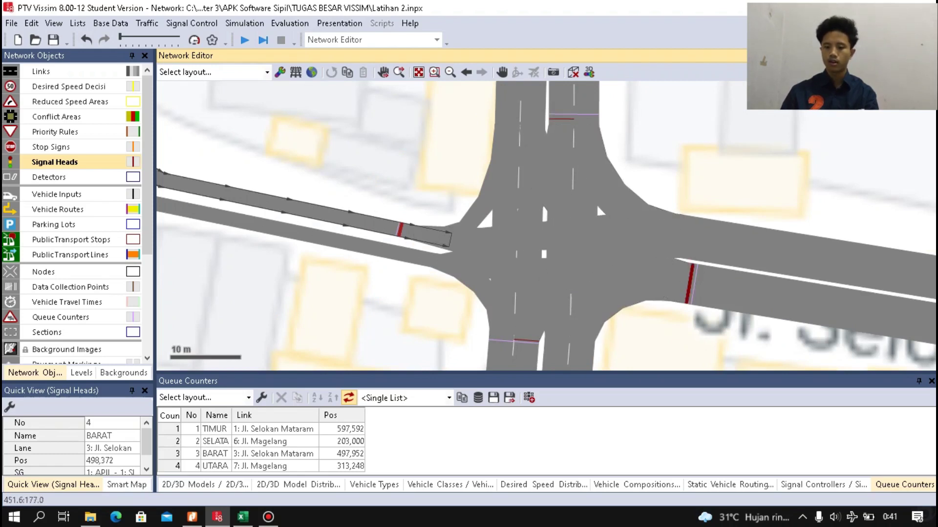
scroll(542, 142, "up", 2)
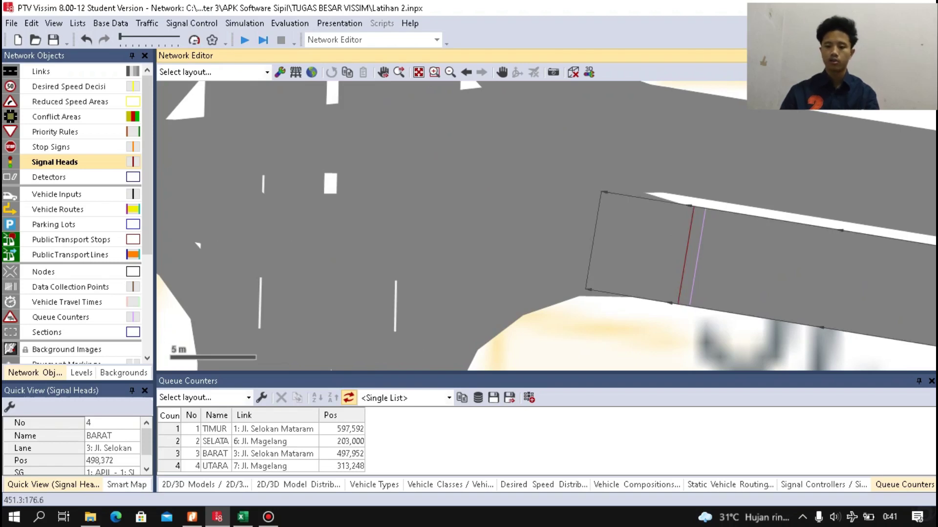
scroll(496, 142, "down", 2)
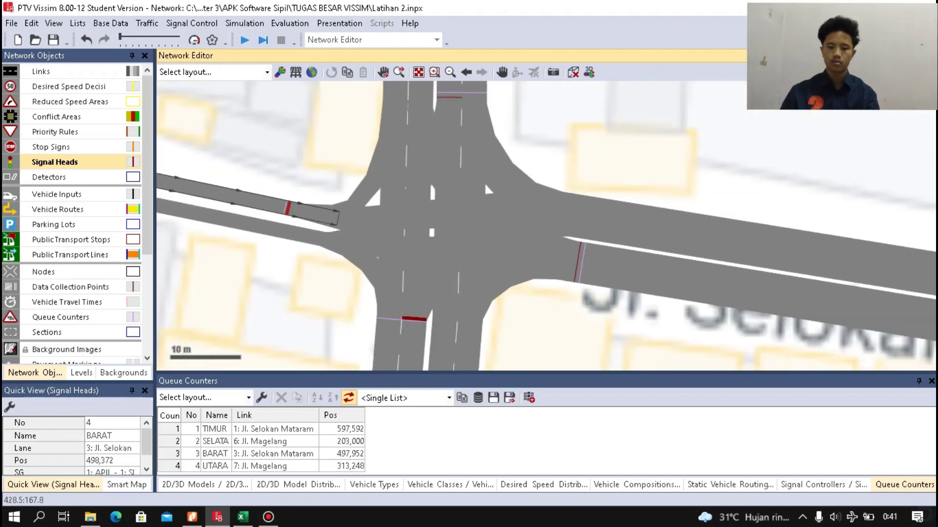
scroll(449, 236, "down", 1)
scroll(444, 159, "up", 1)
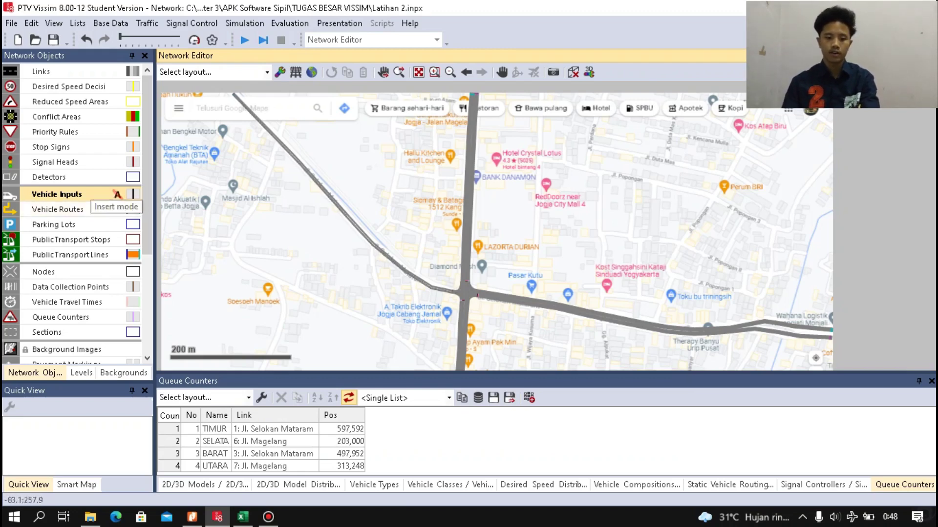
Add a vehicle input at the outer start of the western Jl. Selokan Mataram approach (link 3).
left_click(116, 196)
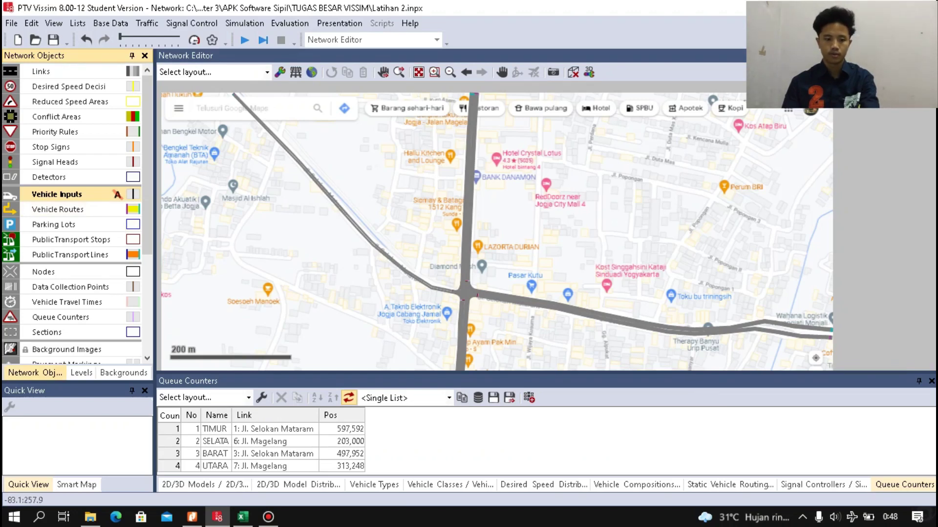
left_click(274, 443)
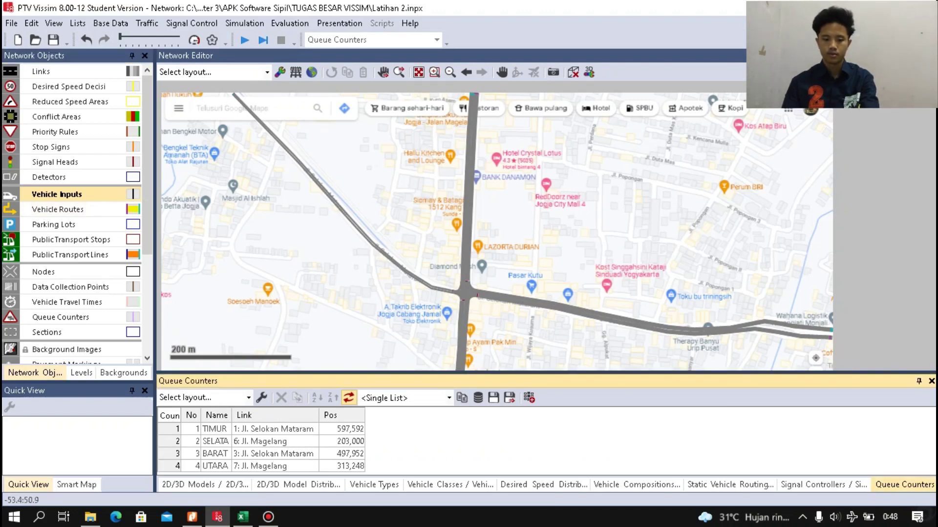
left_click(117, 195)
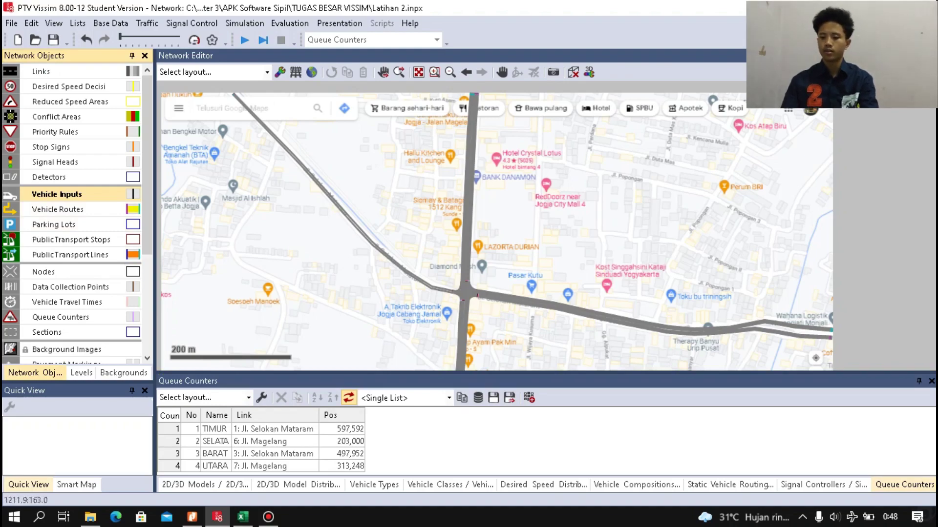
scroll(811, 334, "up", 5)
scroll(738, 238, "down", 4)
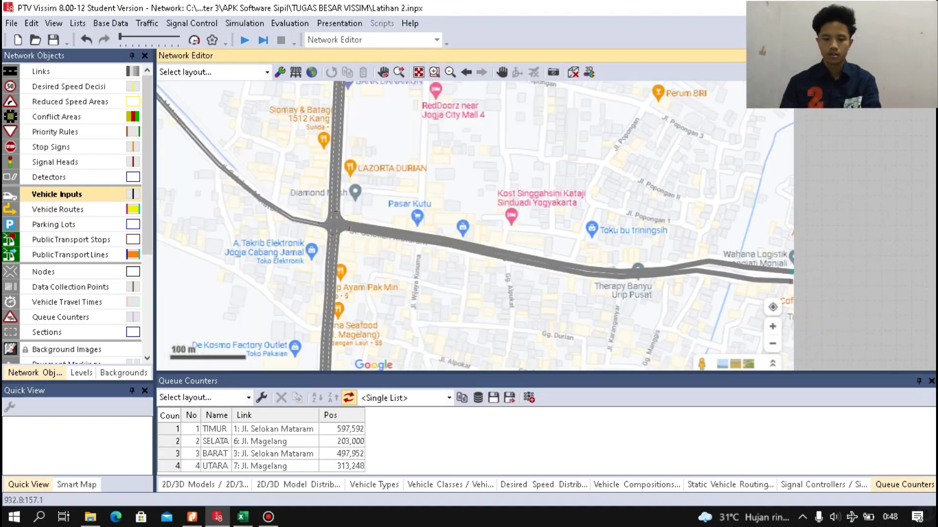
scroll(716, 249, "down", 1)
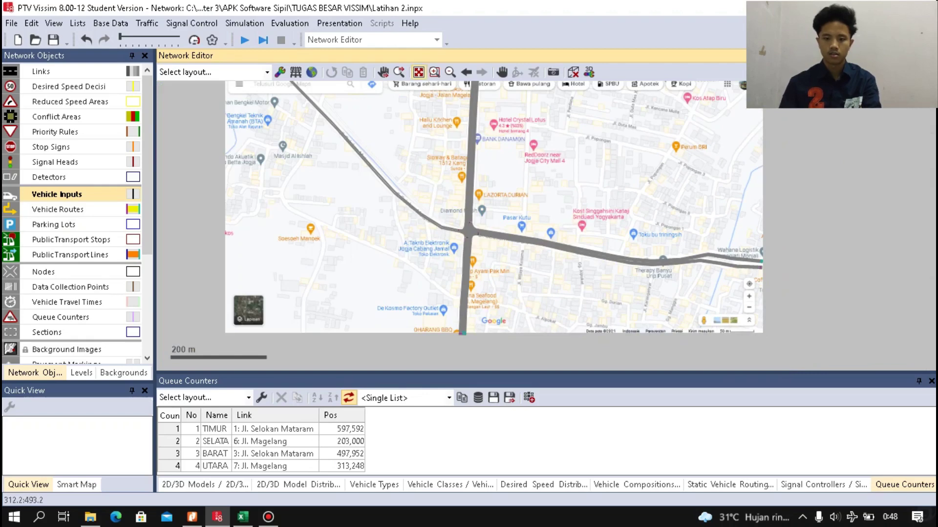
left_click(418, 73)
scroll(338, 95, "up", 10)
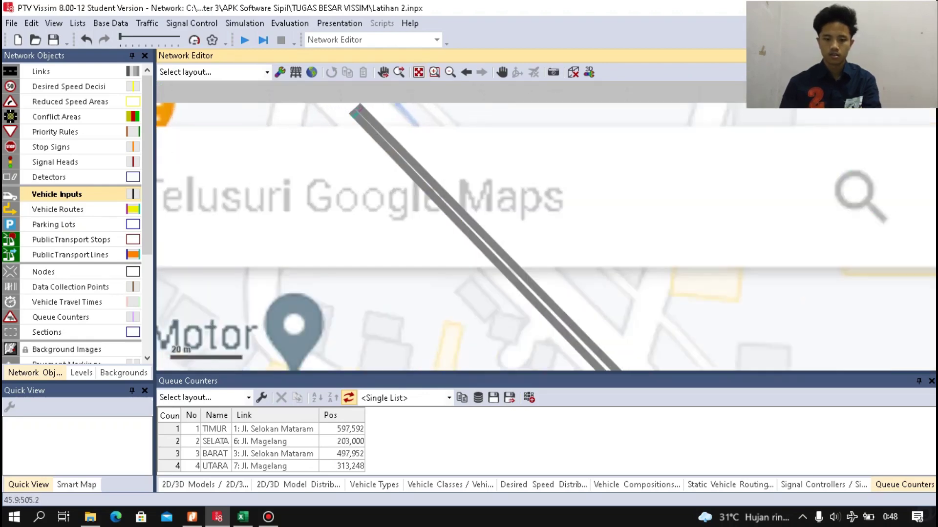
scroll(351, 127, "down", 3)
scroll(351, 127, "up", 5)
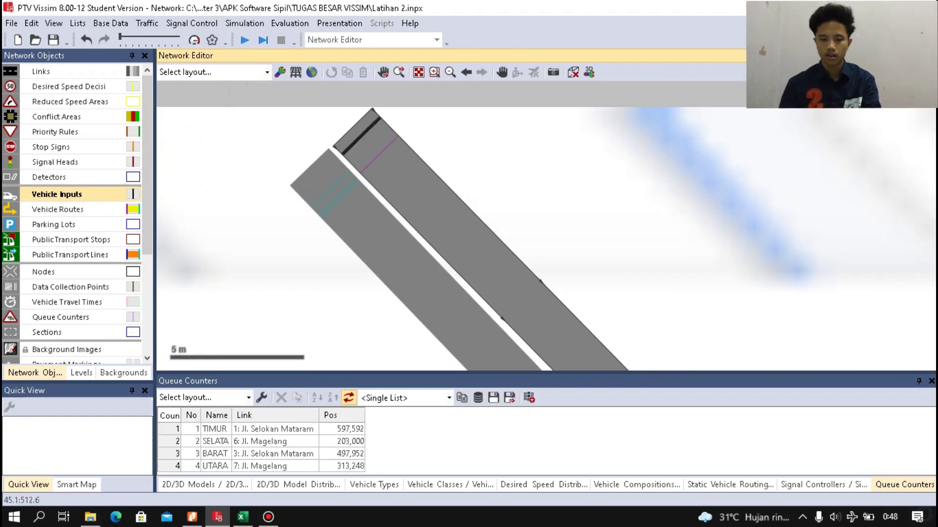
right_click(361, 134, "ctrl")
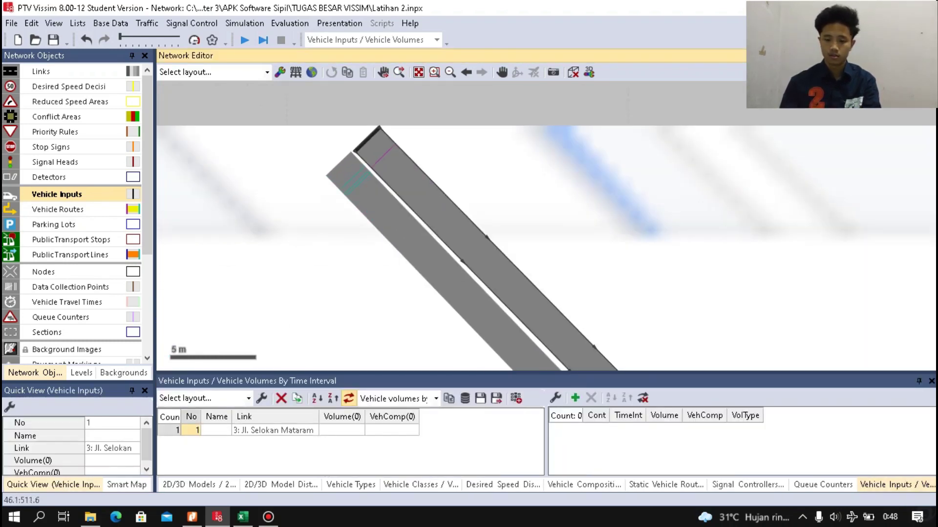
Add a vehicle input at the outer start of the northern Jl. Magelang approach (link 7).
scroll(391, 158, "down", 3)
scroll(374, 149, "up", 5)
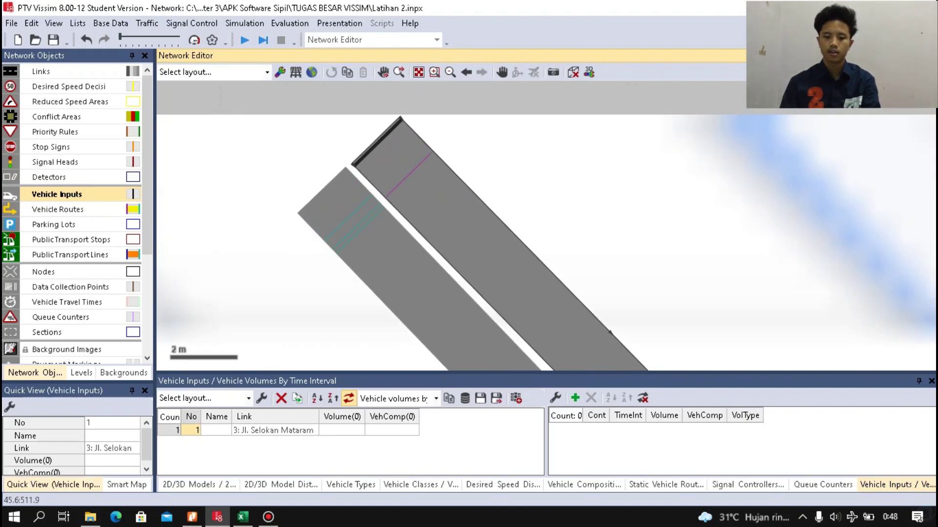
scroll(468, 222, "down", 2)
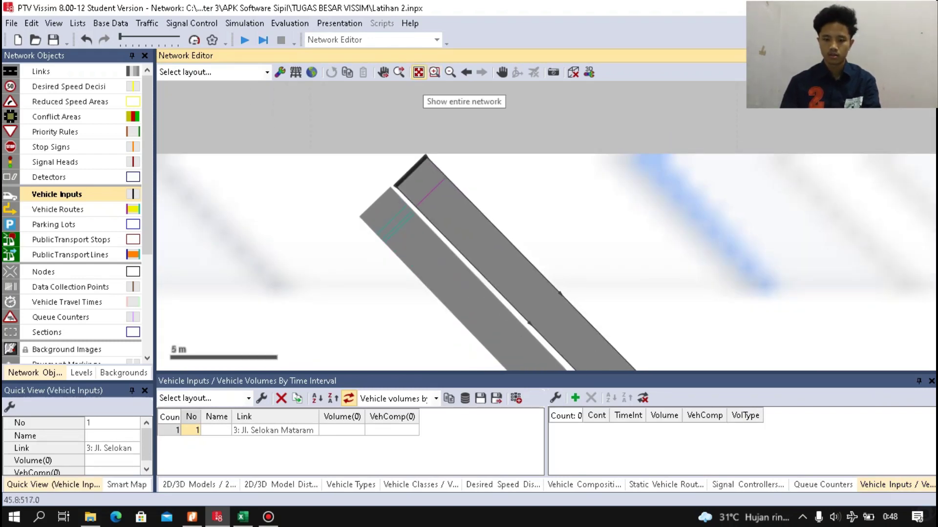
left_click(418, 73)
scroll(527, 229, "up", 6)
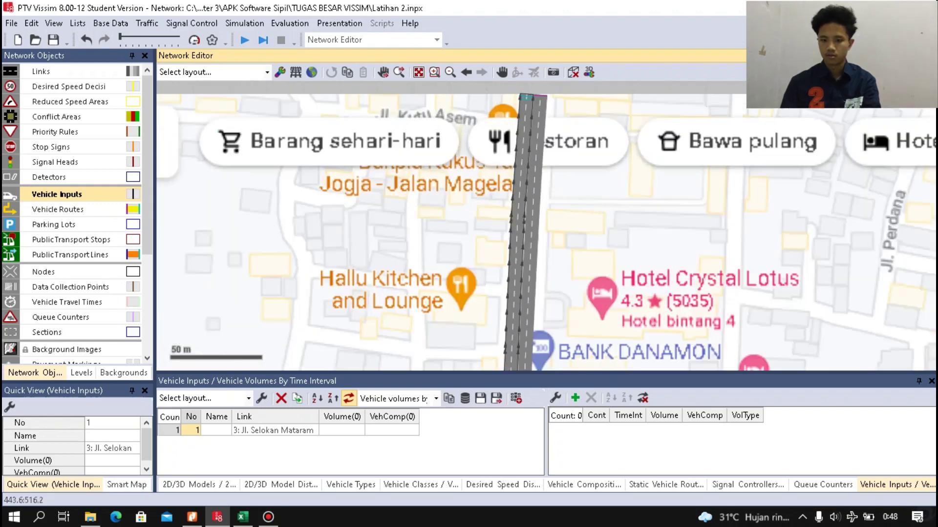
scroll(546, 122, "up", 4)
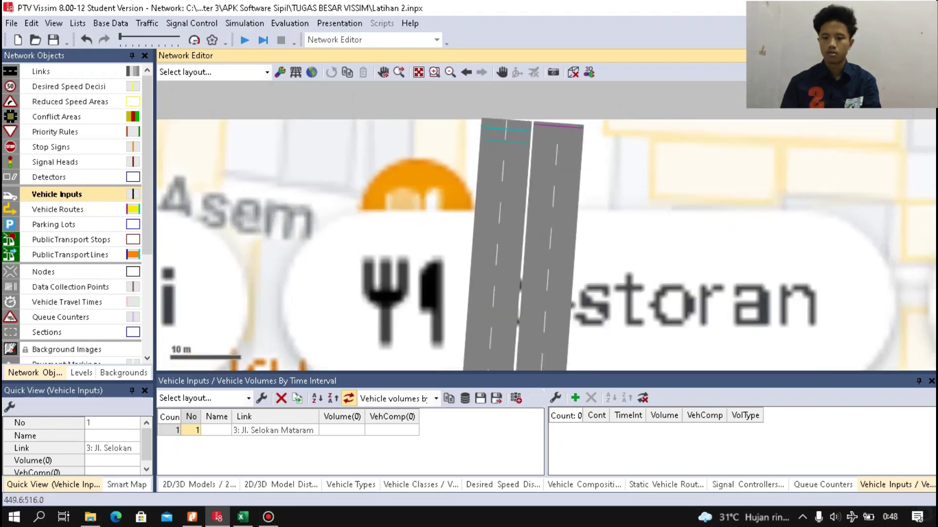
right_click(511, 202, "ctrl")
Add a vehicle input at the outer start of the eastern Jl. Selokan Mataram approach (link 1).
scroll(511, 203, "down", 6)
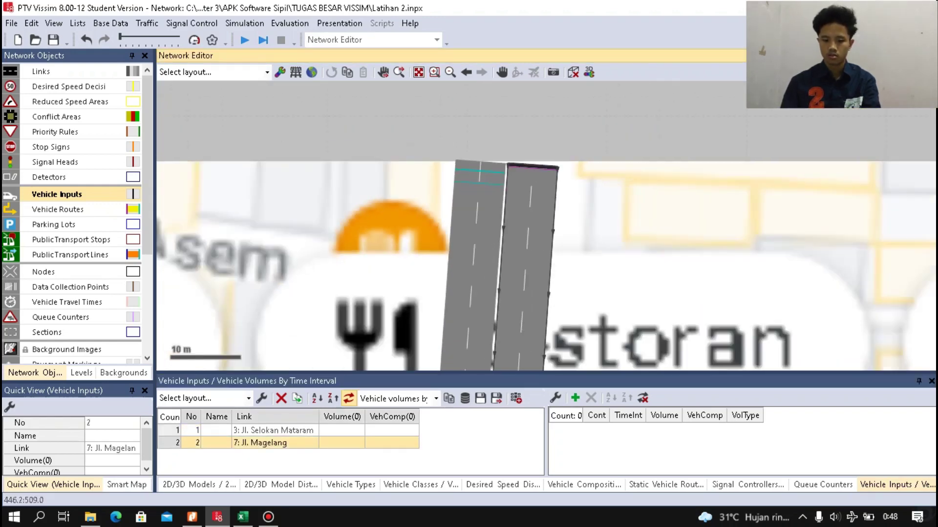
scroll(546, 232, "down", 3)
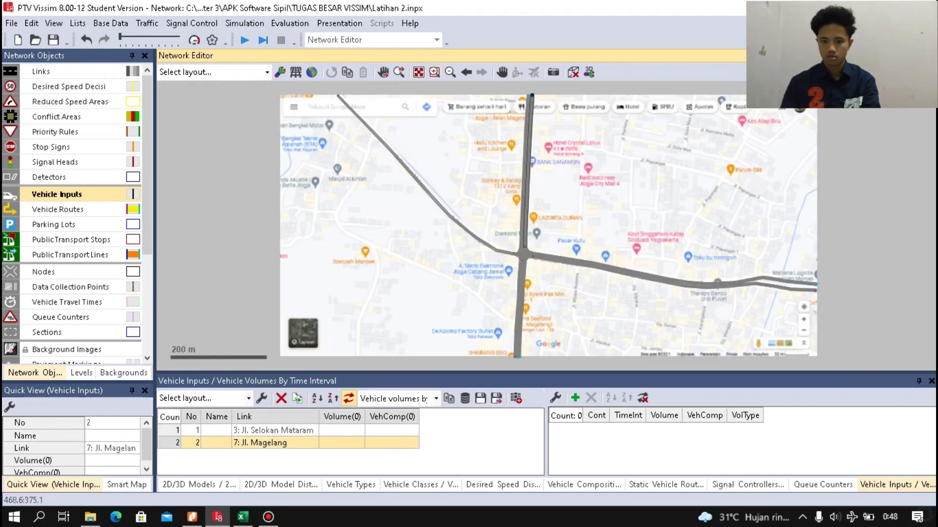
scroll(815, 292, "up", 6)
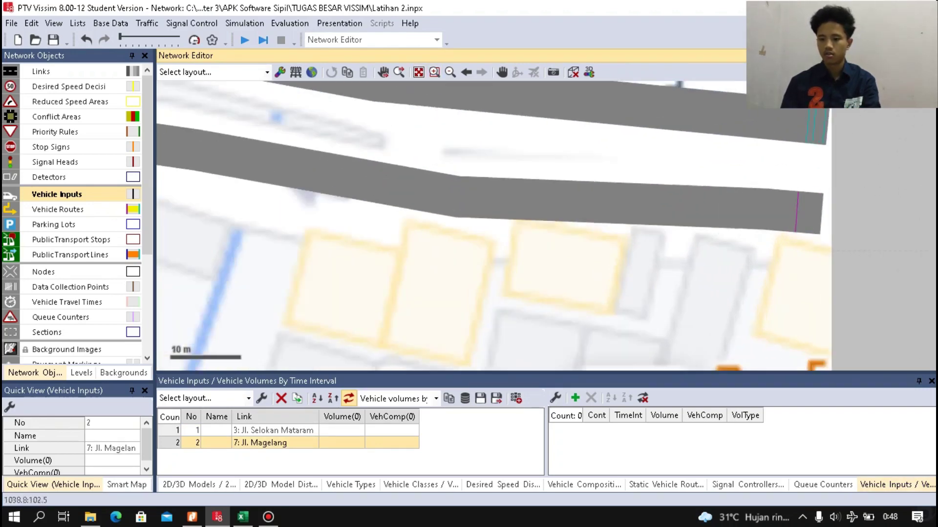
right_click(696, 202, "ctrl")
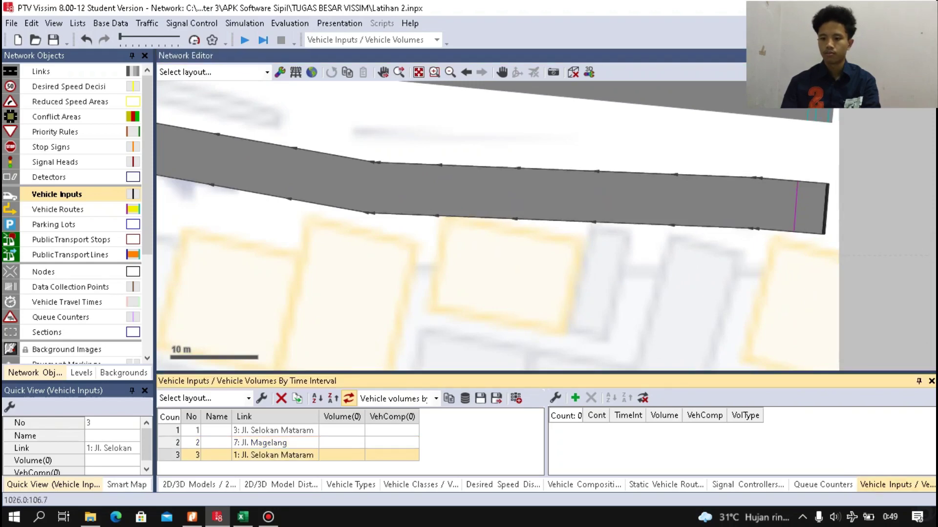
Add a vehicle input at the outer start of the southern Jl. Magelang approach (link 6).
scroll(684, 202, "down", 4)
left_click(419, 72)
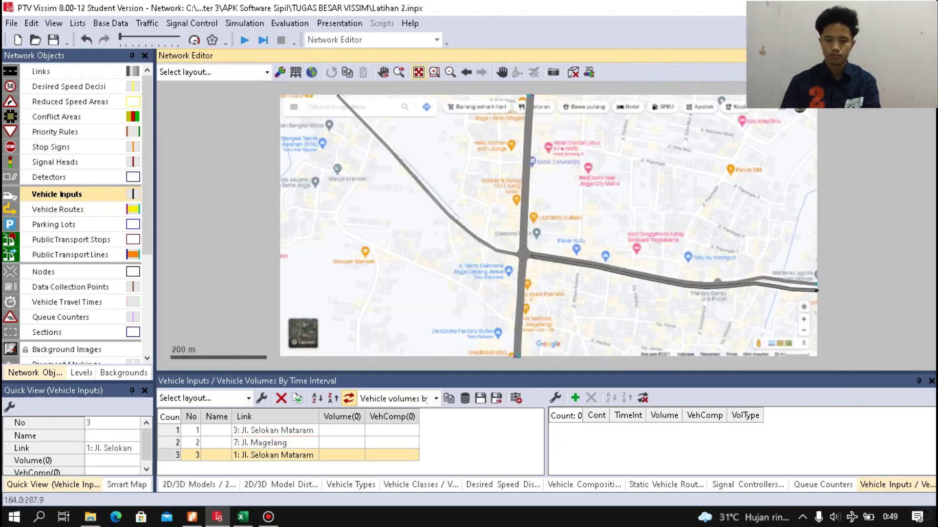
scroll(518, 337, "up", 4)
scroll(500, 359, "up", 5)
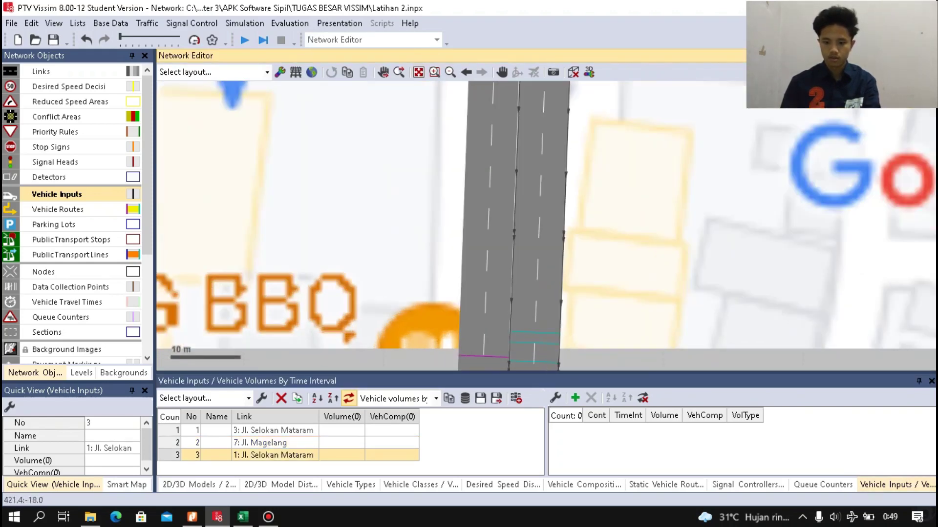
right_click(496, 327, "ctrl")
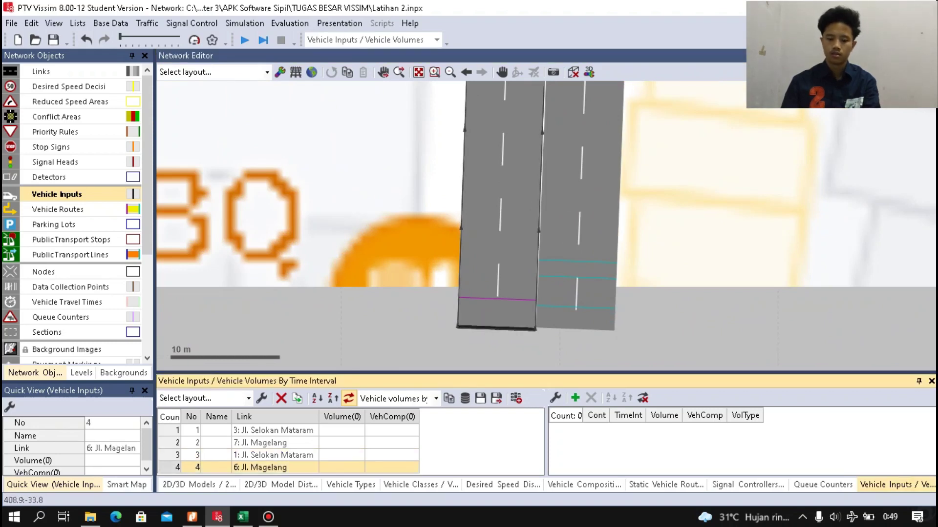
Name vehicle inputs 1 to 4 BARAT, UTARA, TIMUR and SELATAN respectively.
double_click(216, 431)
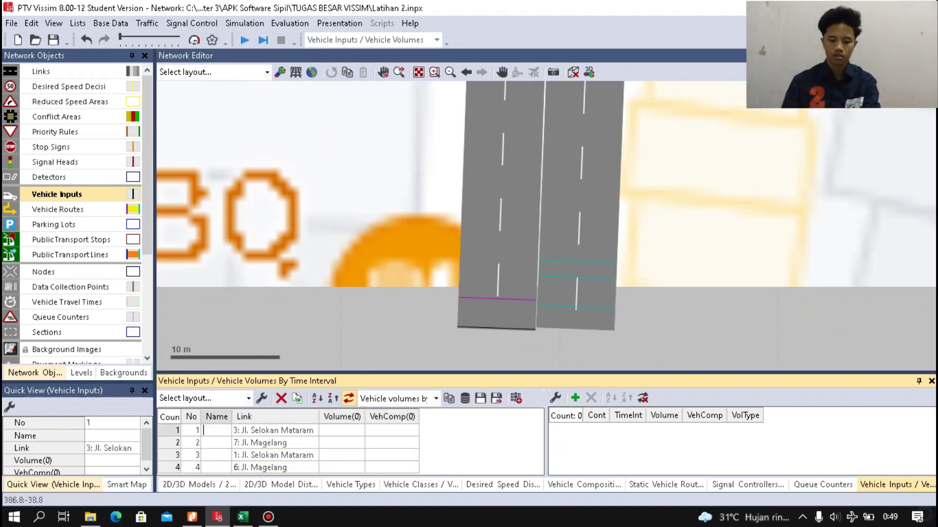
type("BARAT")
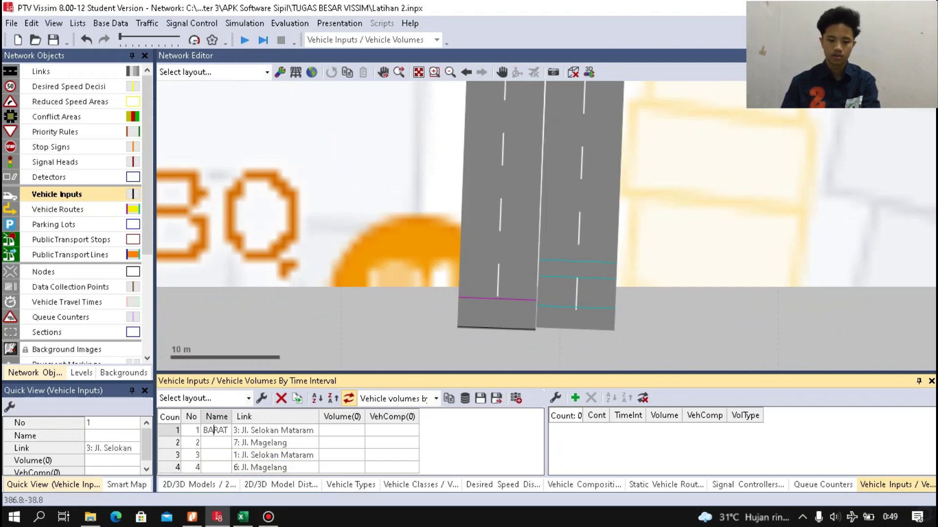
key("Down")
type("U")
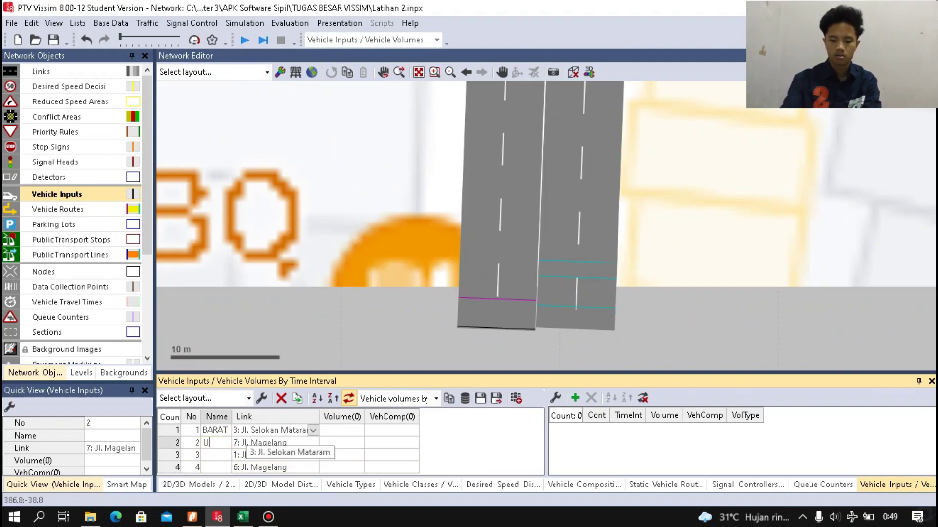
type("TARA")
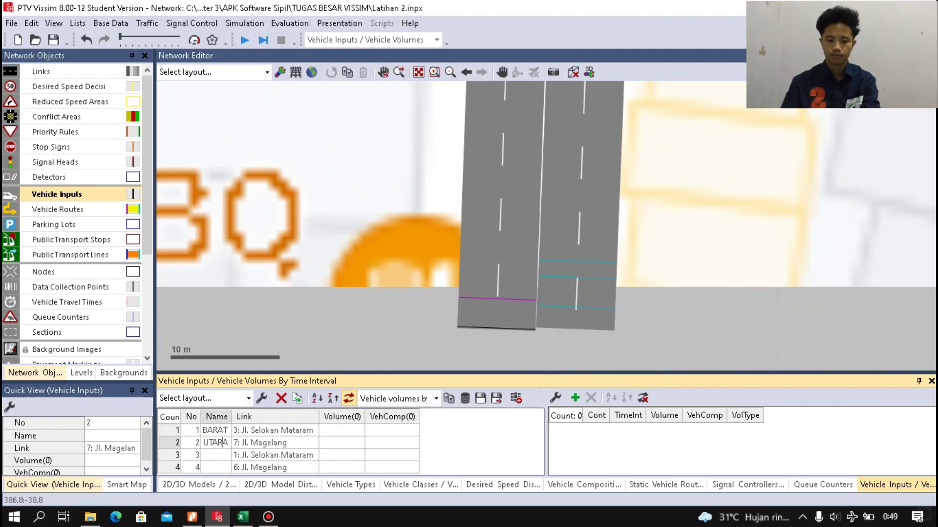
key("Down")
type("TIMUR")
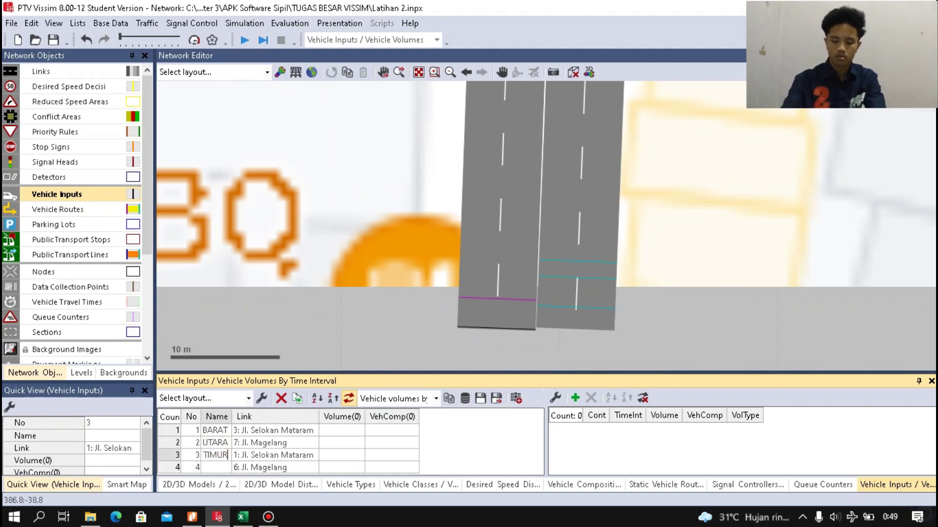
key("Down")
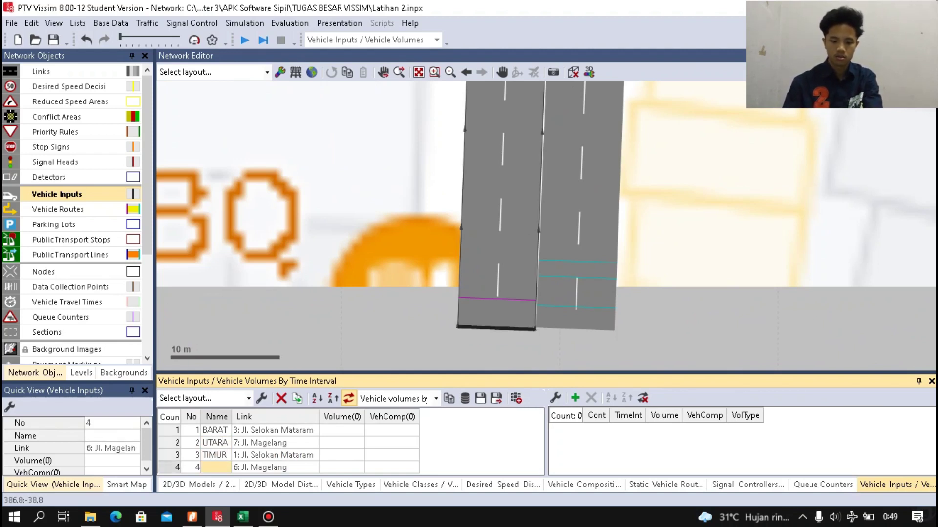
type("SELATAN")
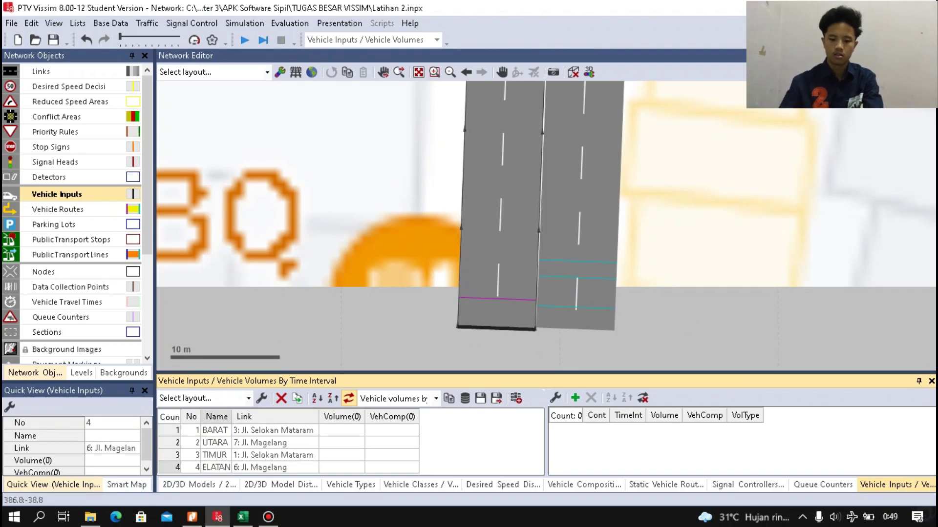
key("Return")
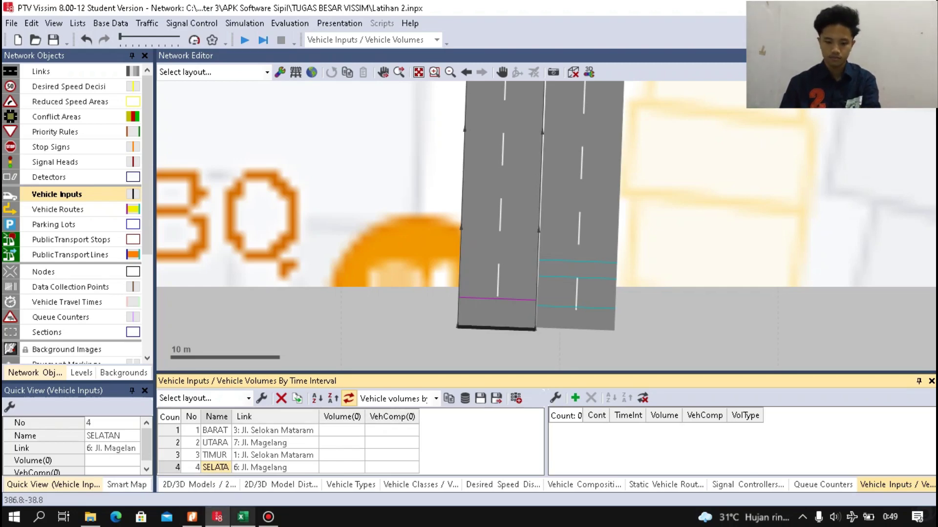
Switch to the Perhitungan Vissim workbook in Excel and look up the total volumes of the northern and western approaches.
left_click(243, 517)
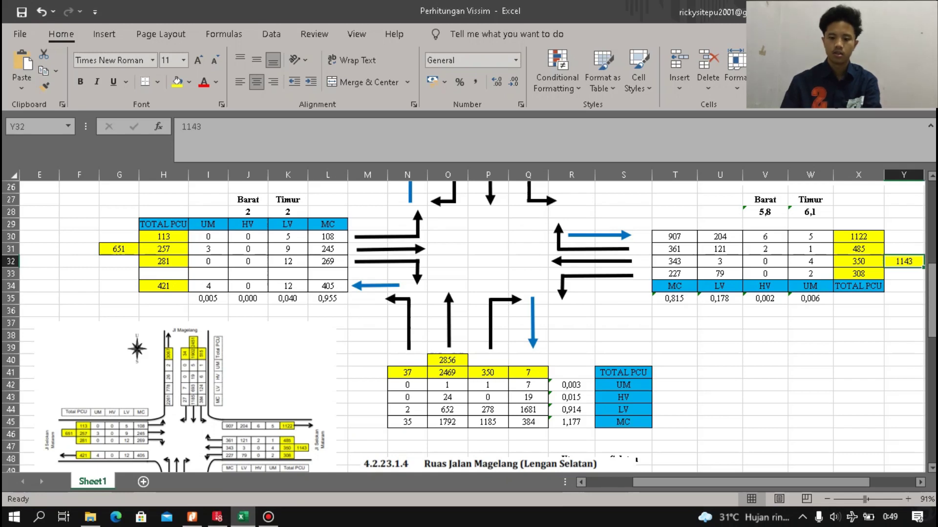
scroll(469, 323, "down", 3)
scroll(468, 323, "up", 5)
scroll(469, 322, "up", 4)
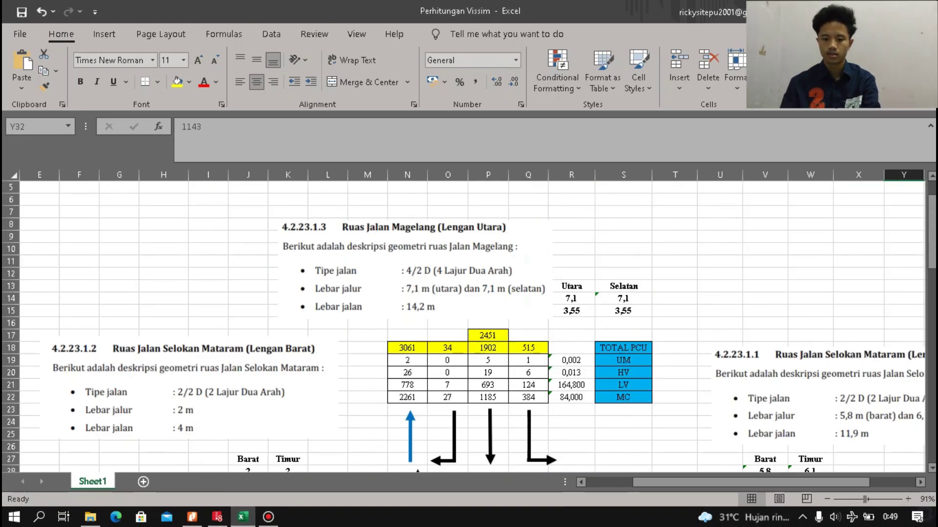
scroll(469, 322, "down", 2)
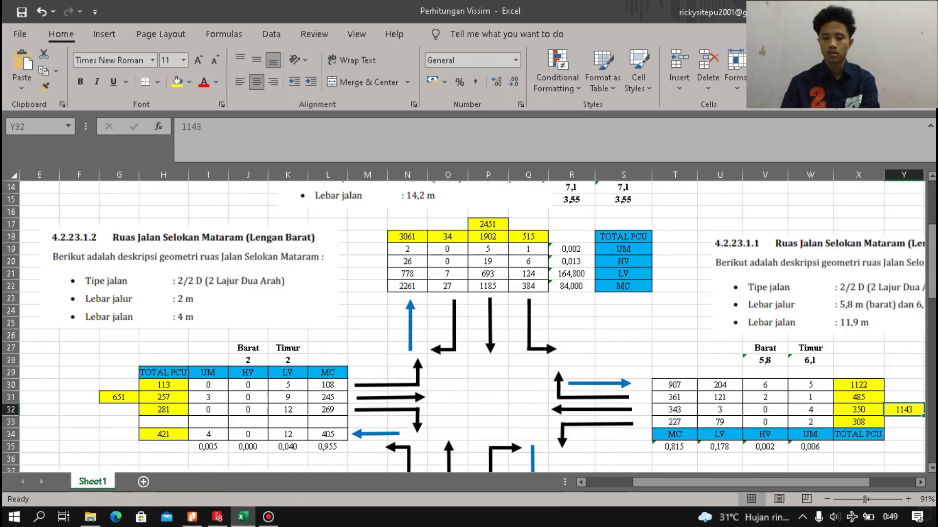
left_click(487, 224)
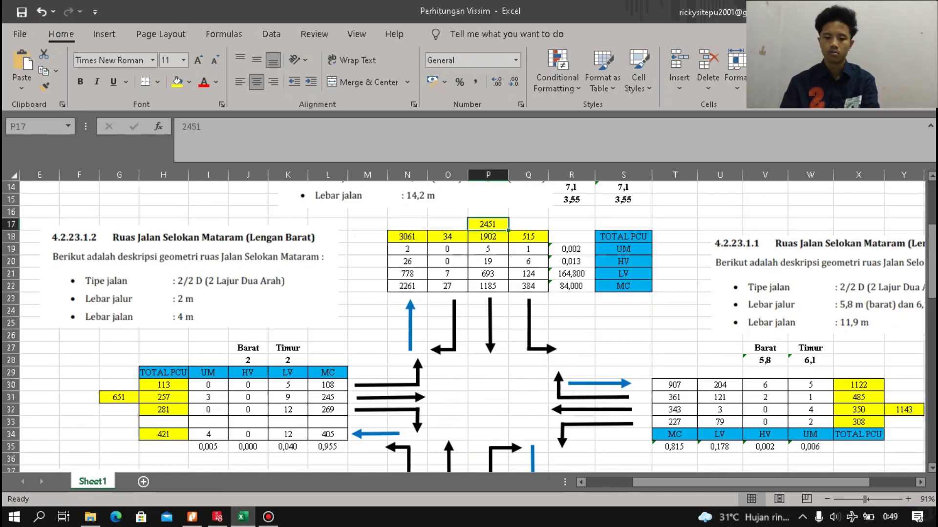
left_click(118, 397)
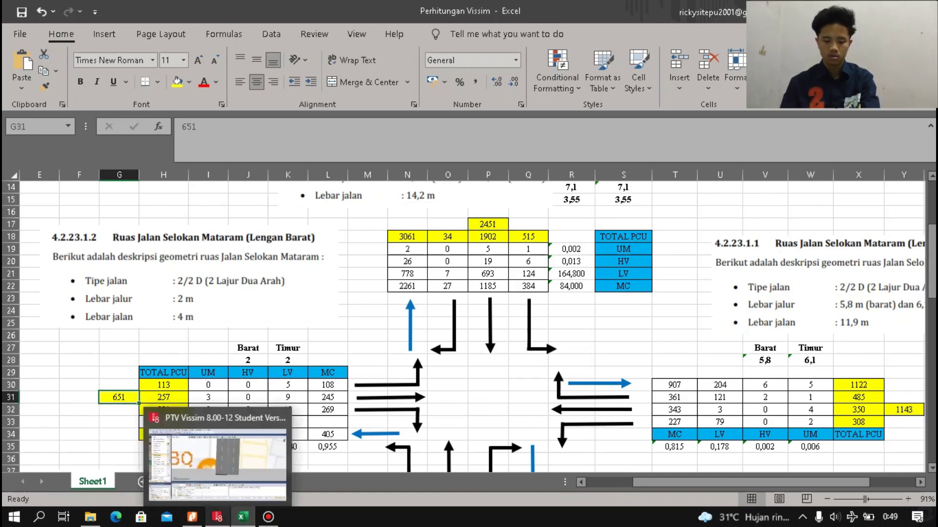
Return to Vissim and set the BARAT vehicle input's volume to 651 and its vehicle composition to 3: BARAT.
mouse_move(217, 516)
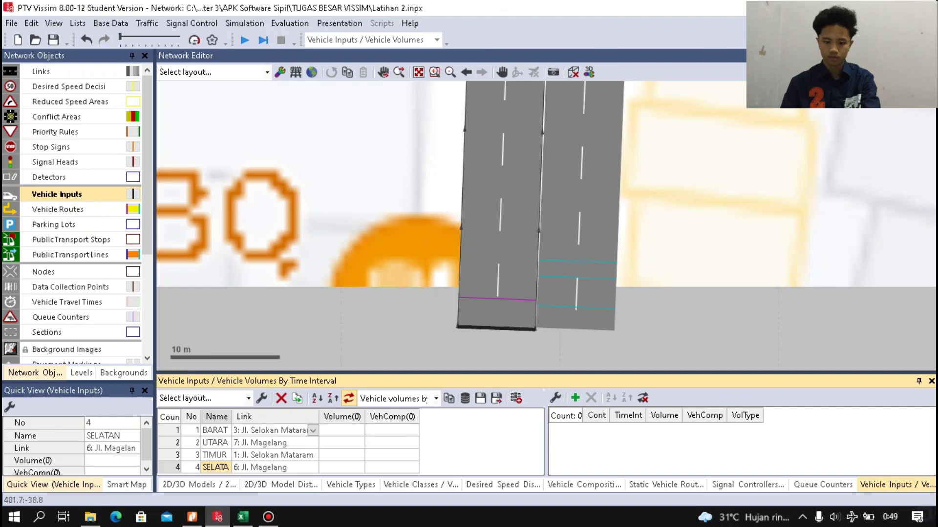
left_click(341, 431)
type("651")
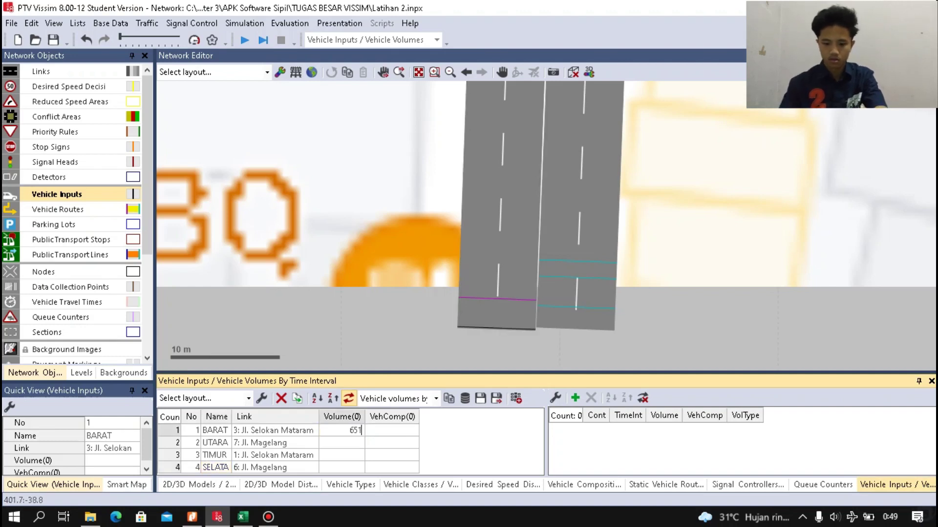
key("Return")
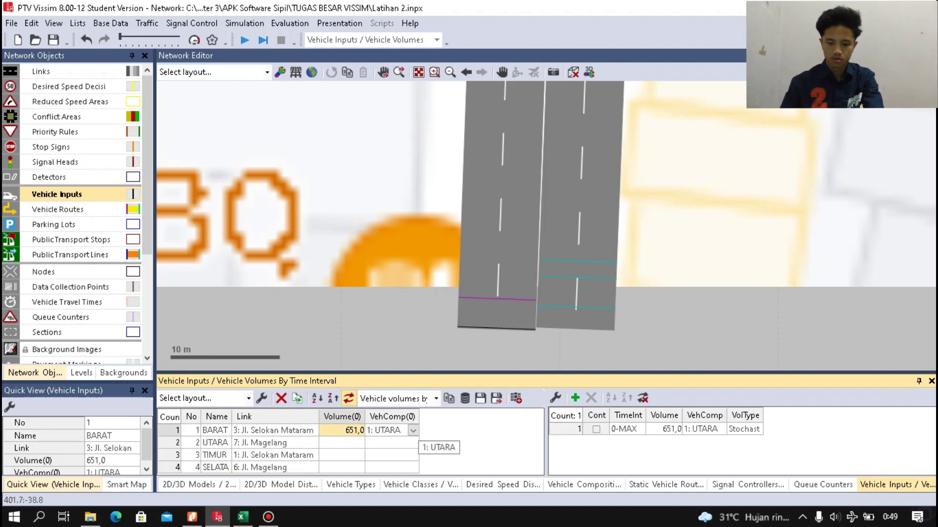
left_click(387, 431)
left_click(413, 431)
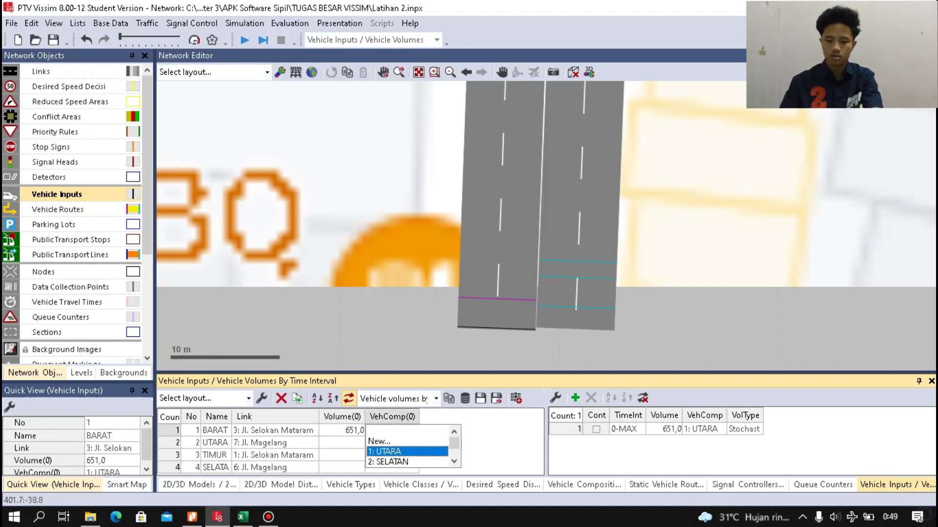
scroll(413, 446, "down", 1)
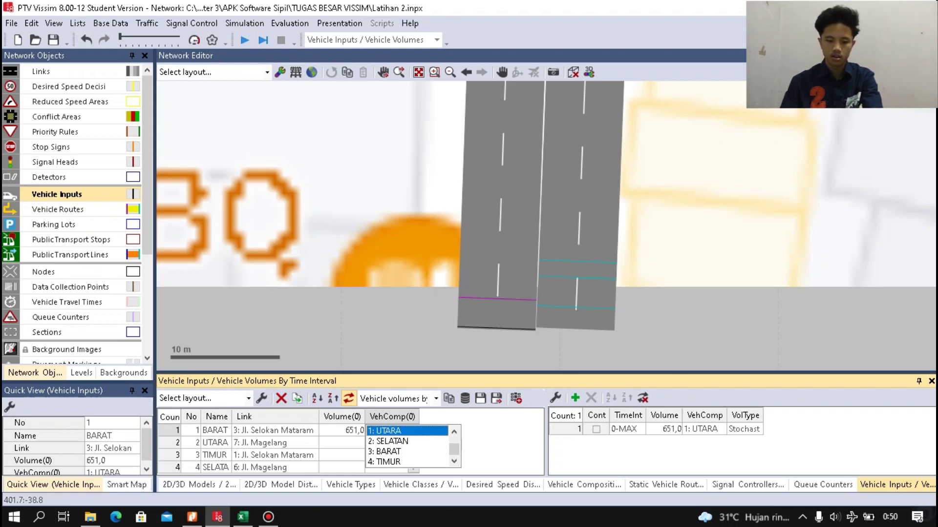
left_click(386, 452)
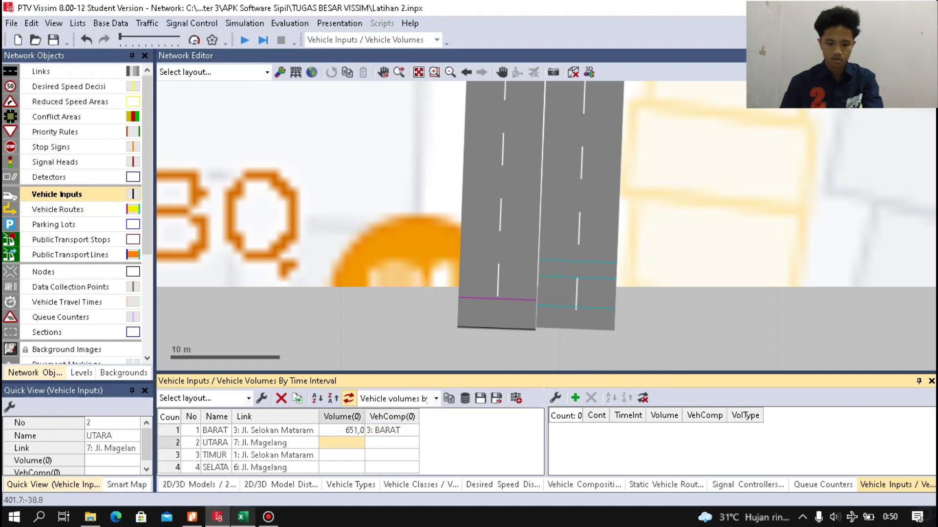
Recheck the northern total in Excel and set the UTARA vehicle input's volume to 2451 in Vissim.
left_click(243, 517)
left_click(218, 516)
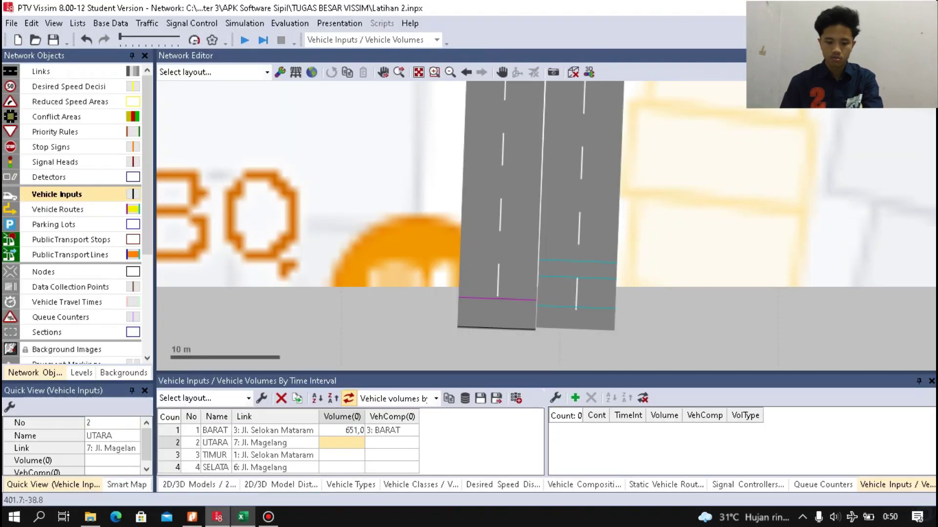
type("2451")
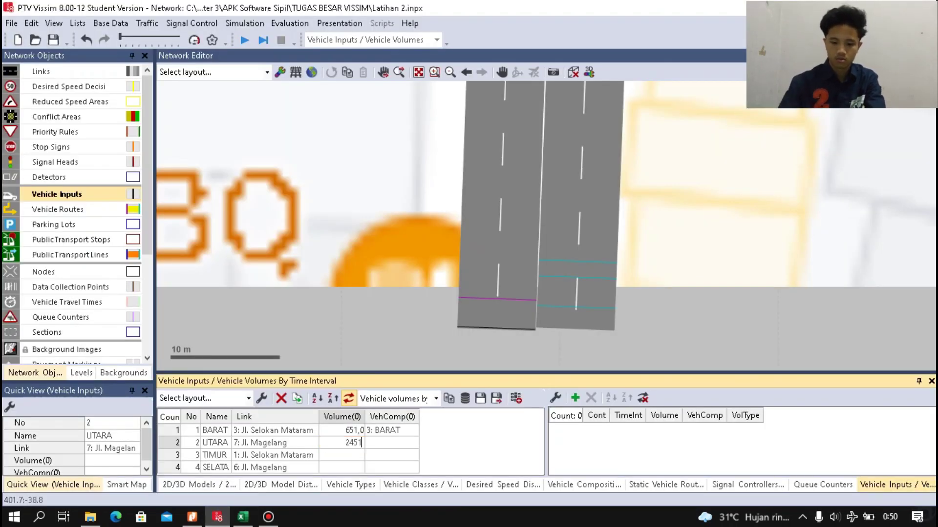
key("Tab")
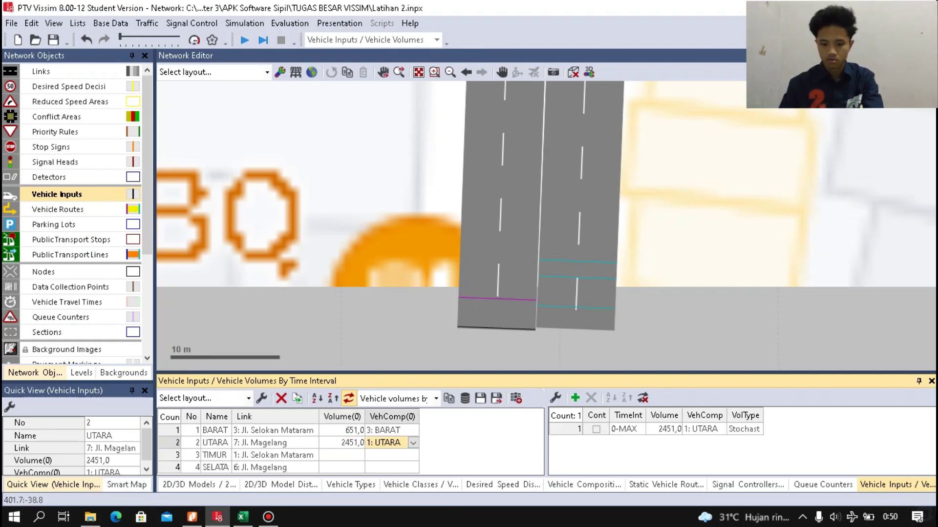
Look up the eastern approach's total in Excel and set the TIMUR vehicle input's volume to 1143 in Vissim.
left_click(342, 454)
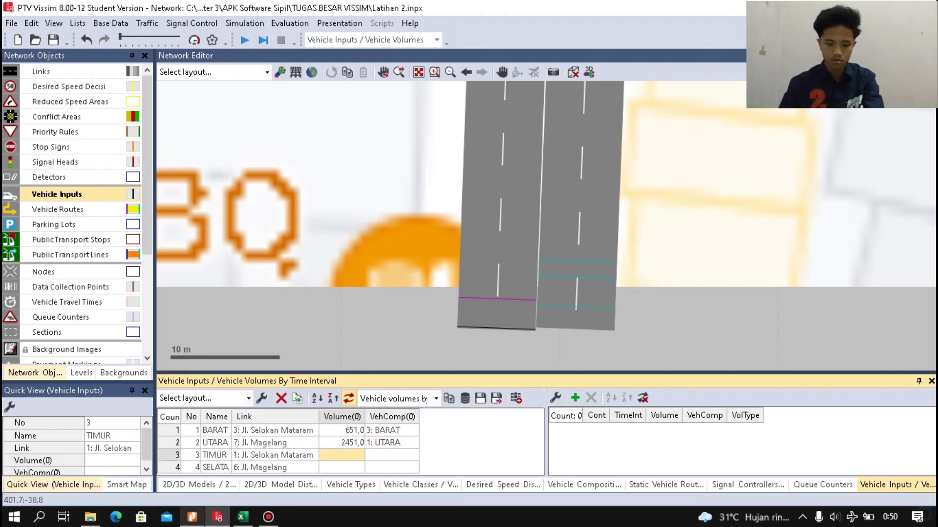
left_click(218, 516)
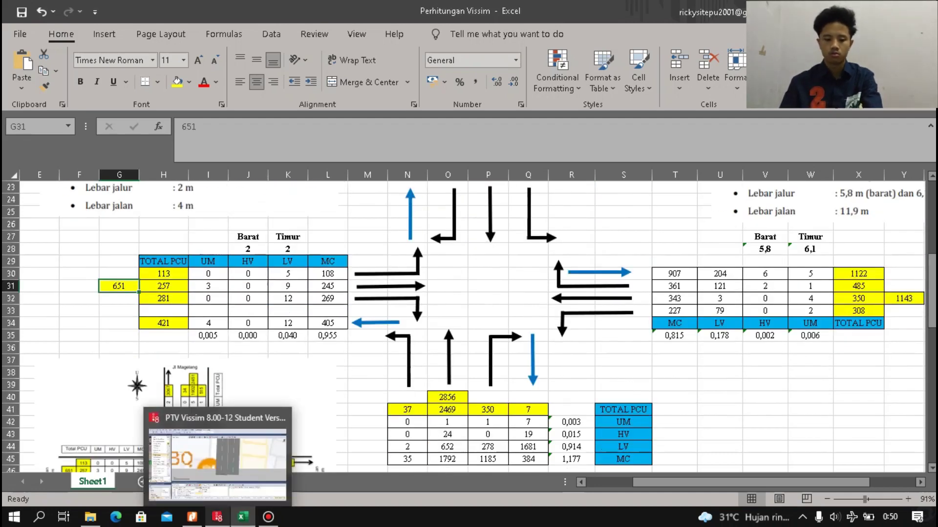
left_click(218, 517)
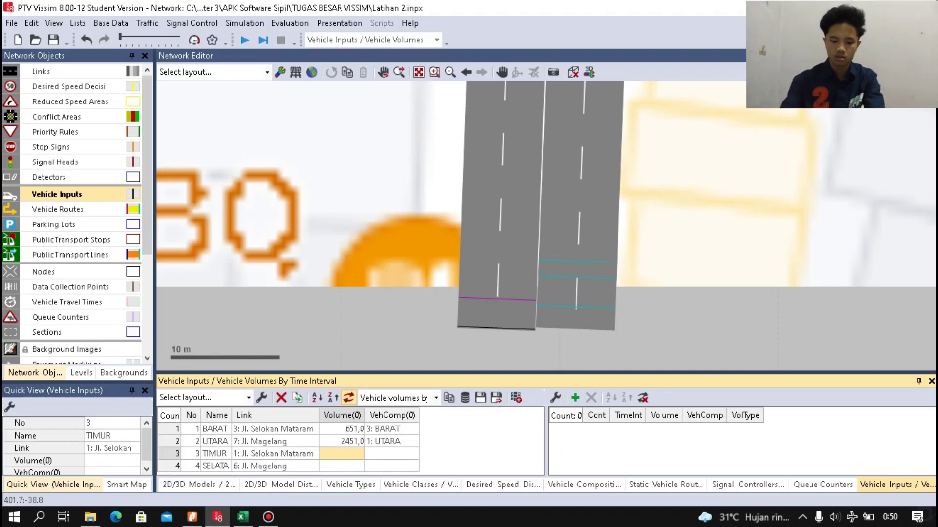
left_click(342, 454)
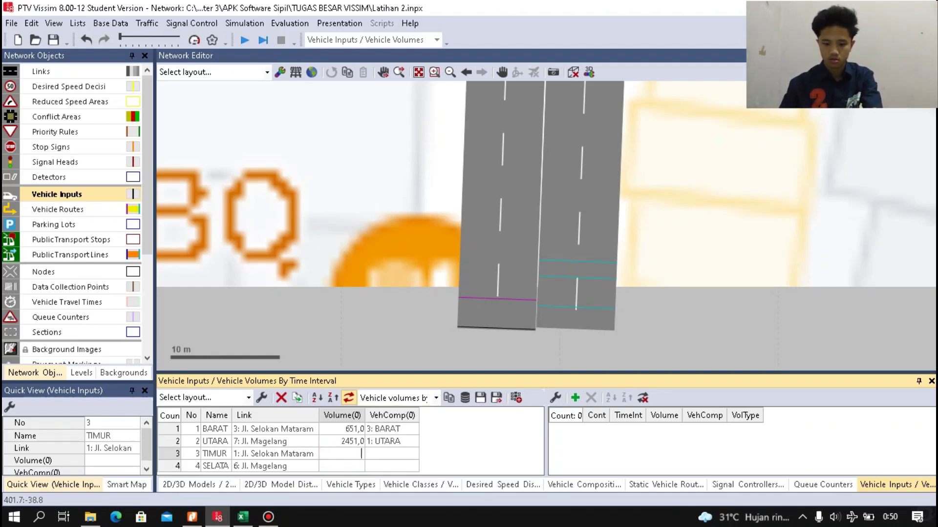
type("1143")
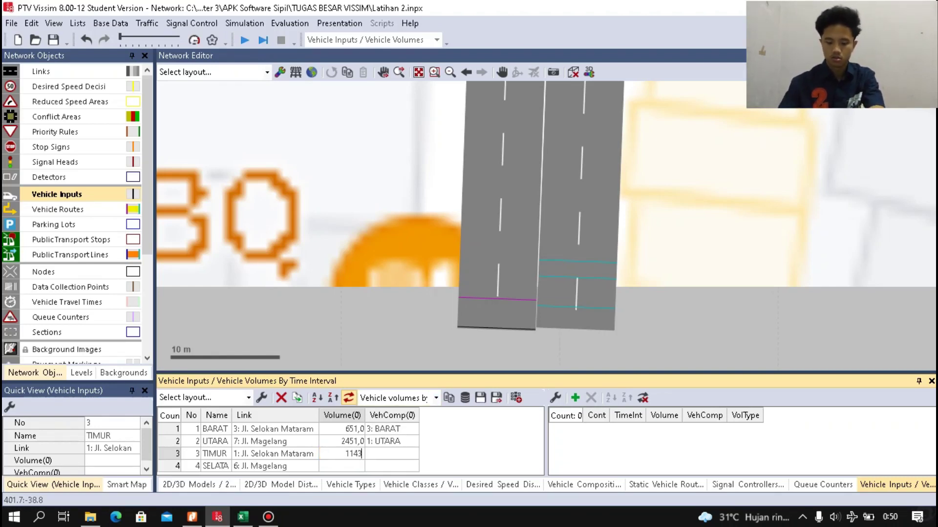
key("Tab")
Set the TIMUR vehicle input's vehicle composition to 4: TIMUR.
key("Up")
left_click(385, 454)
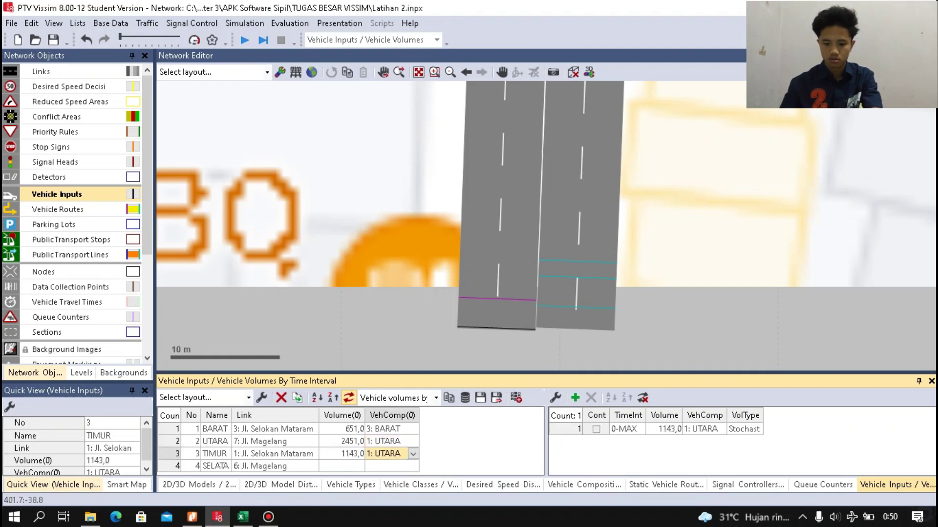
key("alt+Down")
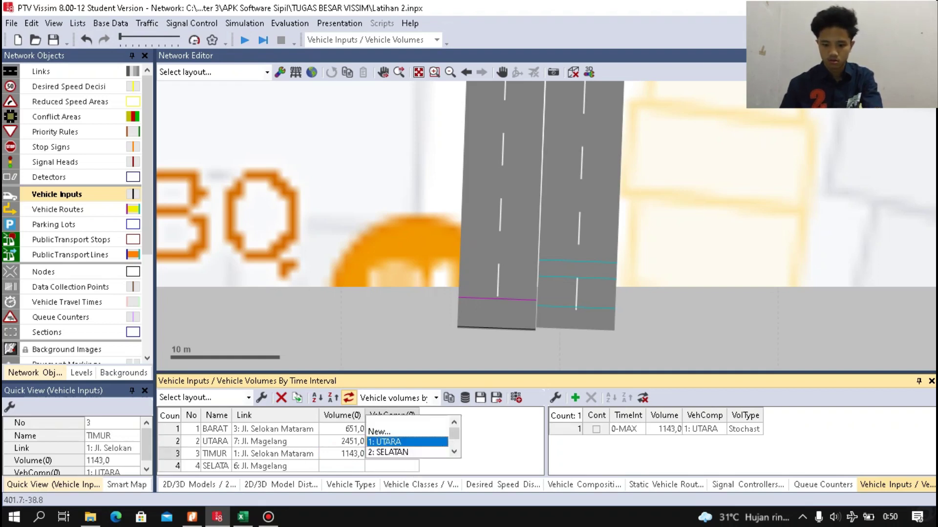
key("Down")
key("Down")
key("Down")
key("Return")
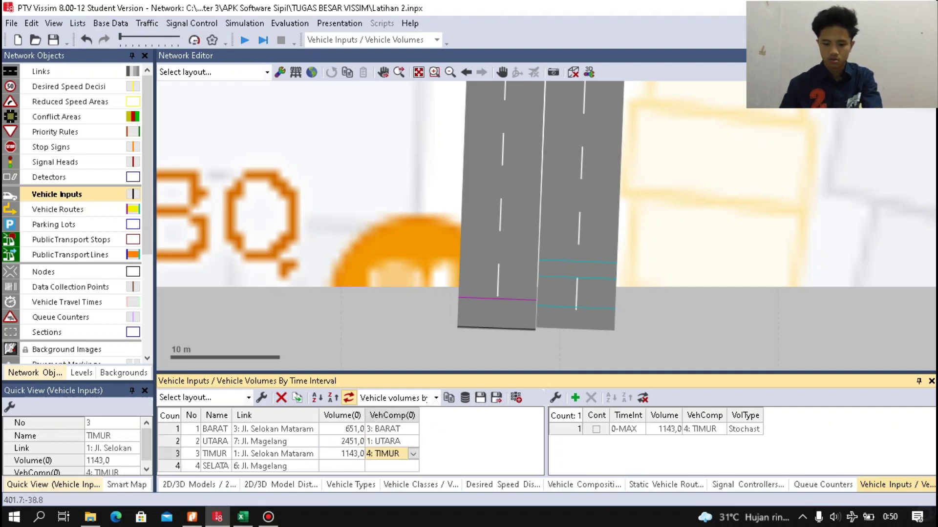
Look up the southern approach's total in Excel and set the SELATAN vehicle input's volume to 2856 in Vissim.
left_click(342, 466)
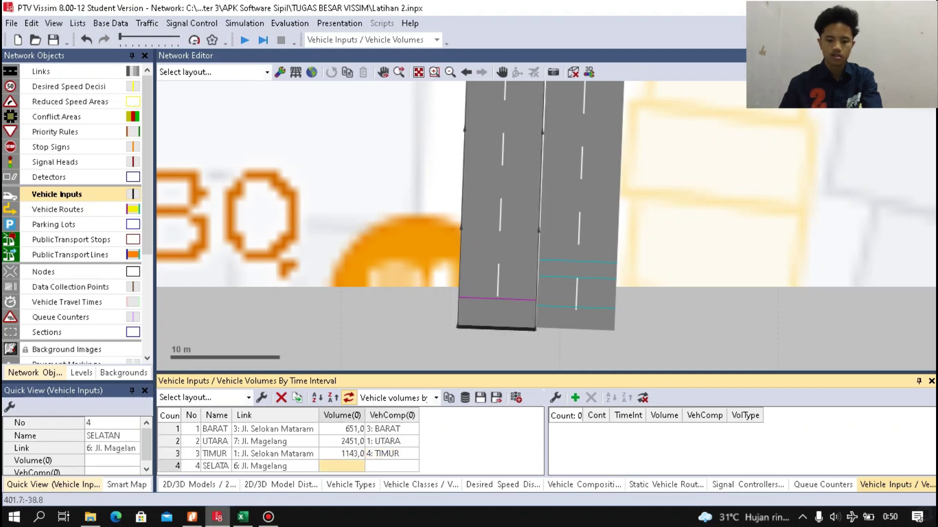
left_click(192, 517)
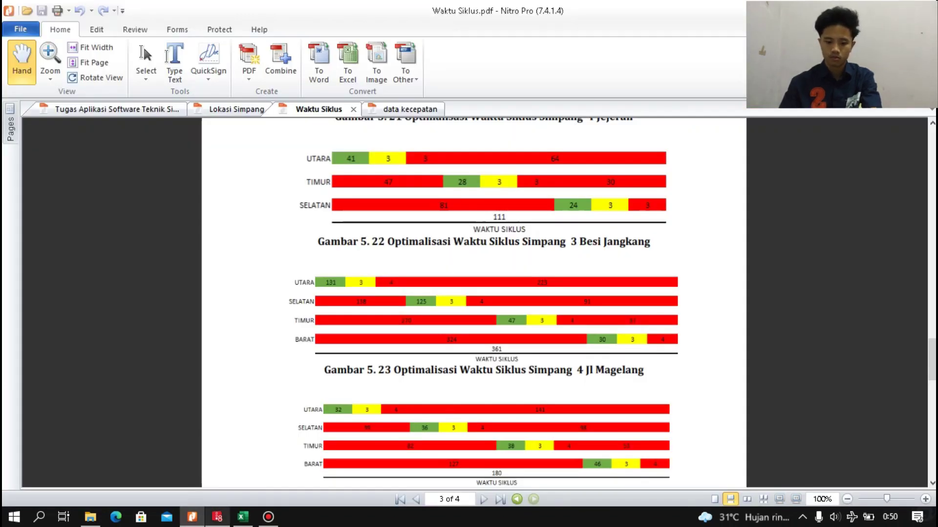
left_click(243, 517)
scroll(469, 323, "down", 2)
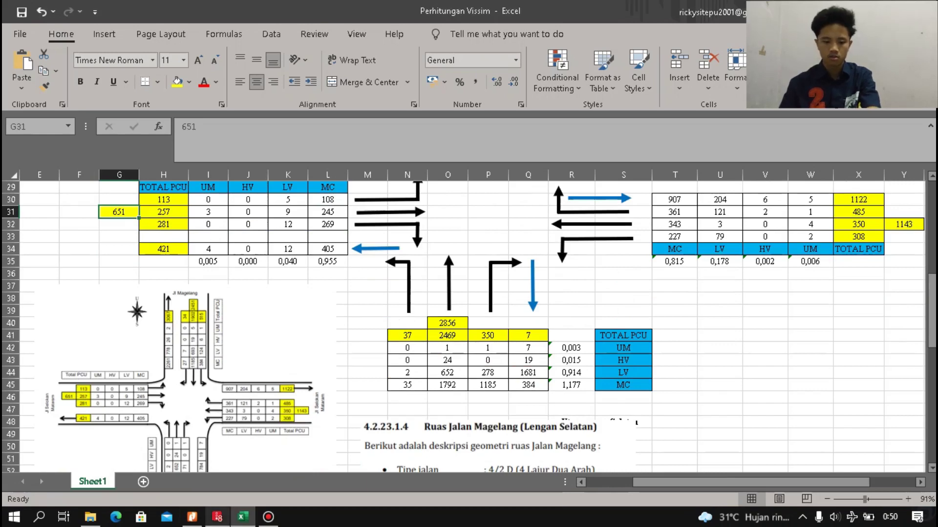
left_click(217, 517)
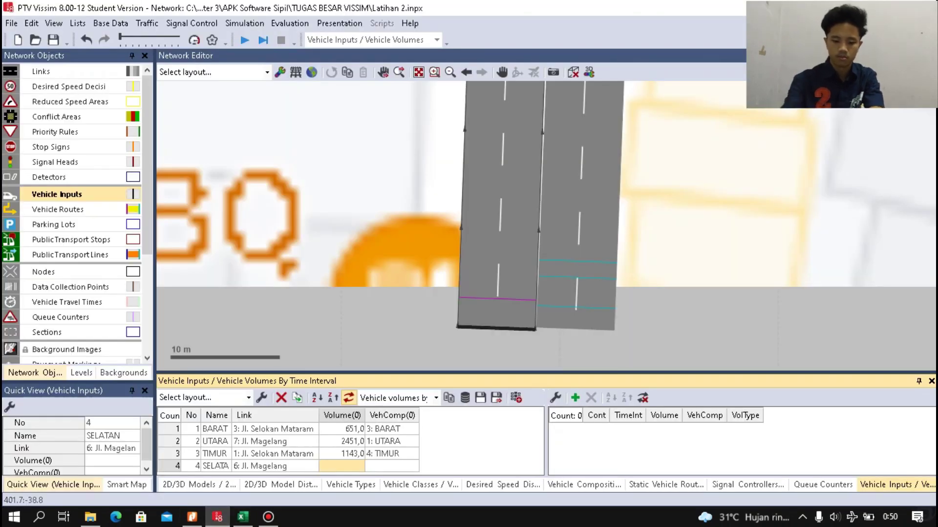
type("2856")
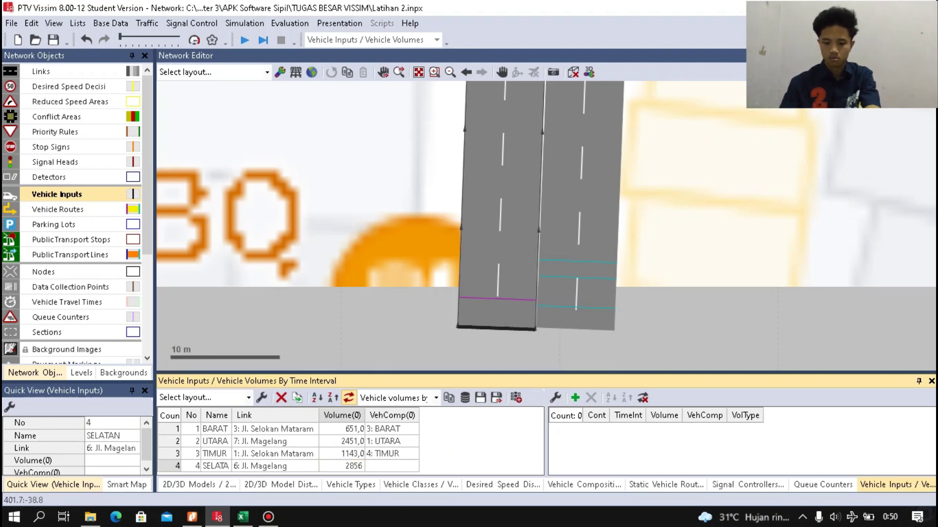
key("Tab")
Set the SELATAN vehicle input's vehicle composition to 2: SELATAN.
left_click(413, 466)
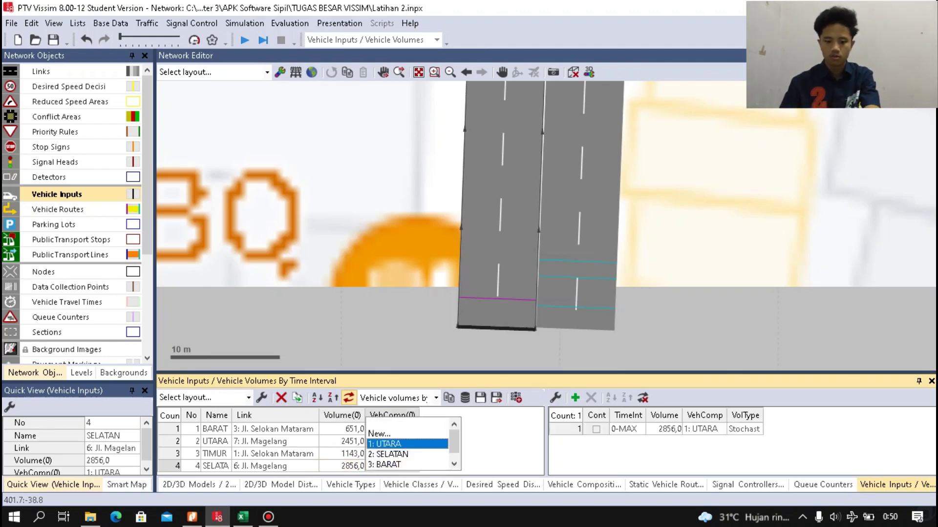
key("Down")
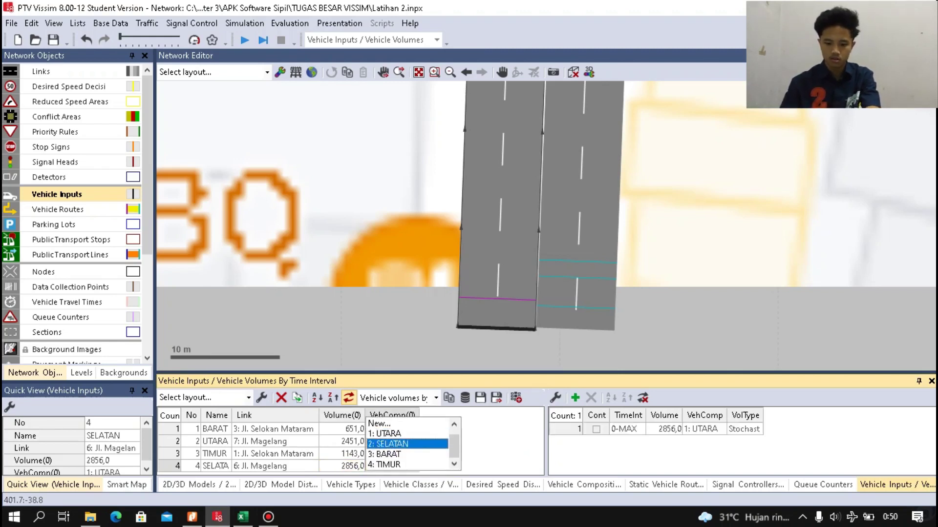
key("Return")
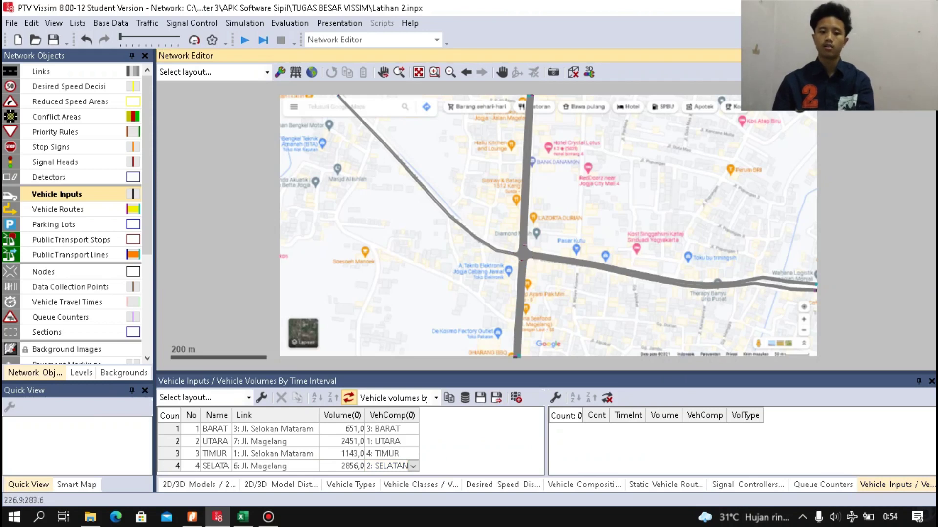
Set the simulation parameters to a period of 600 simulation seconds and 2 runs.
left_click(244, 23)
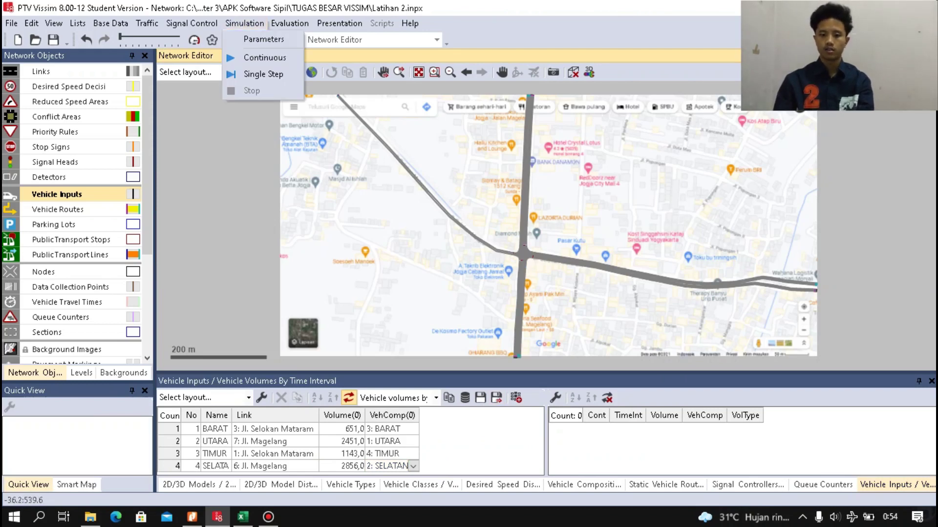
left_click(264, 39)
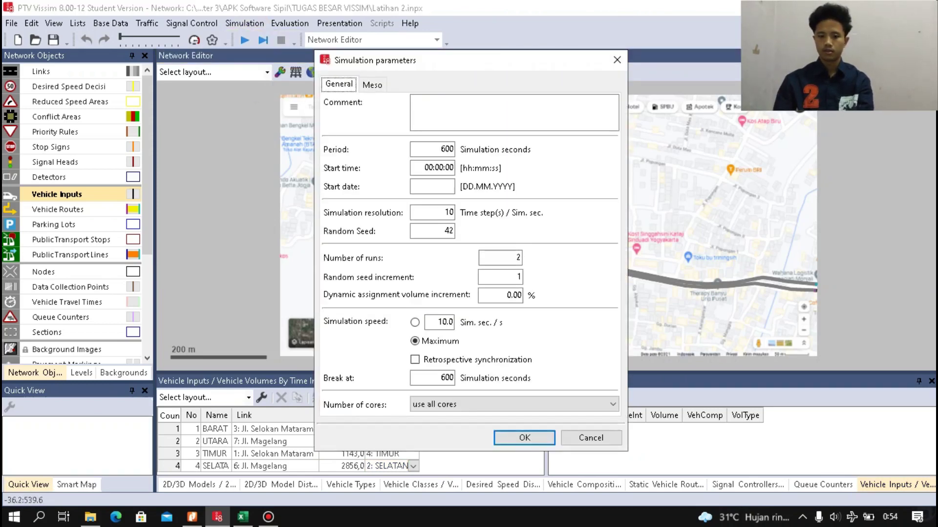
left_click_drag(441, 149, 453, 149)
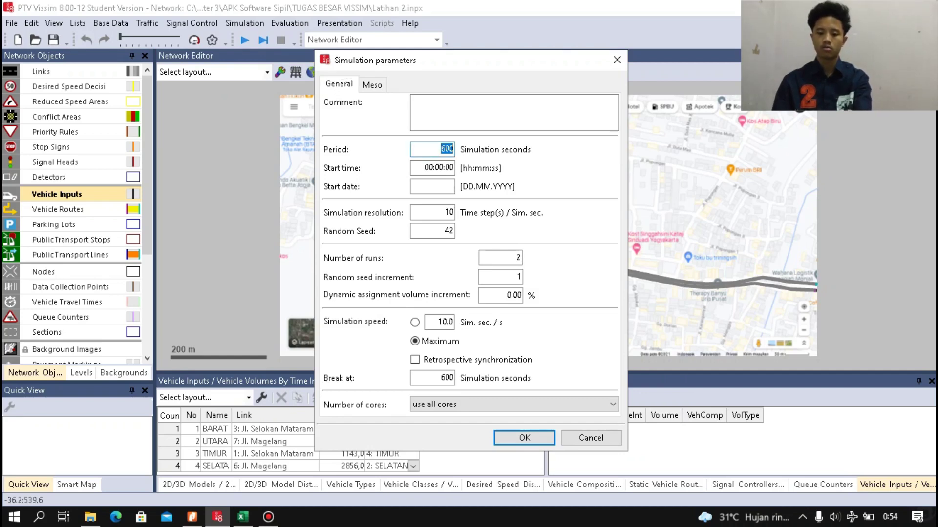
type("600")
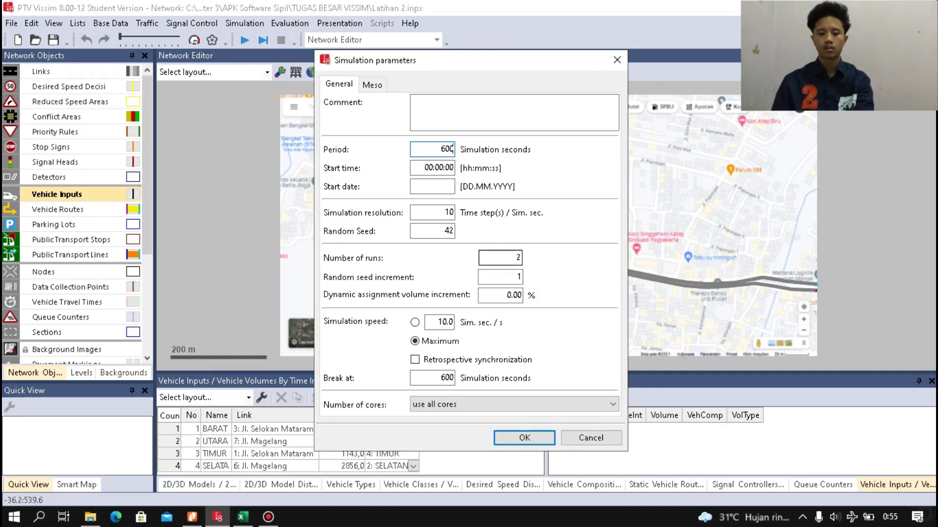
left_click(518, 257)
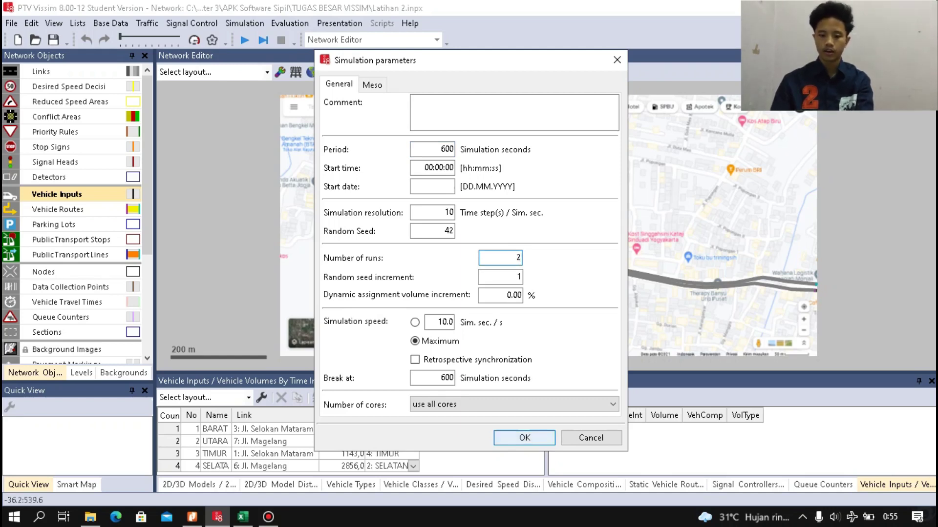
left_click(524, 438)
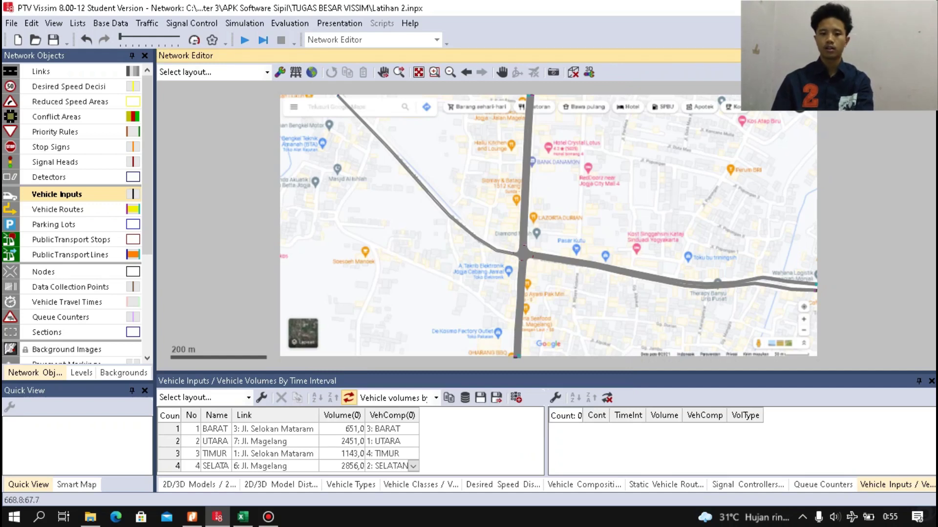
Configure the evaluation to collect queue counter data at an interval of 300.
left_click(289, 23)
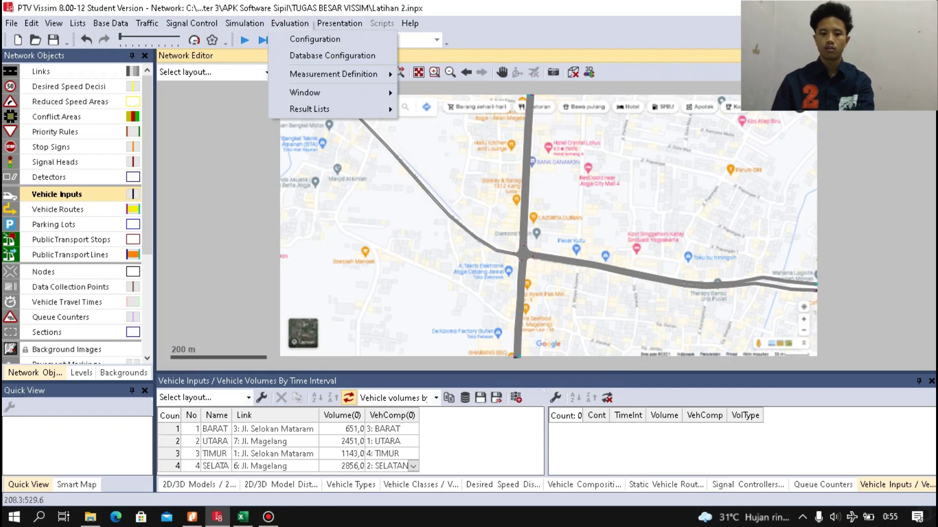
left_click(315, 39)
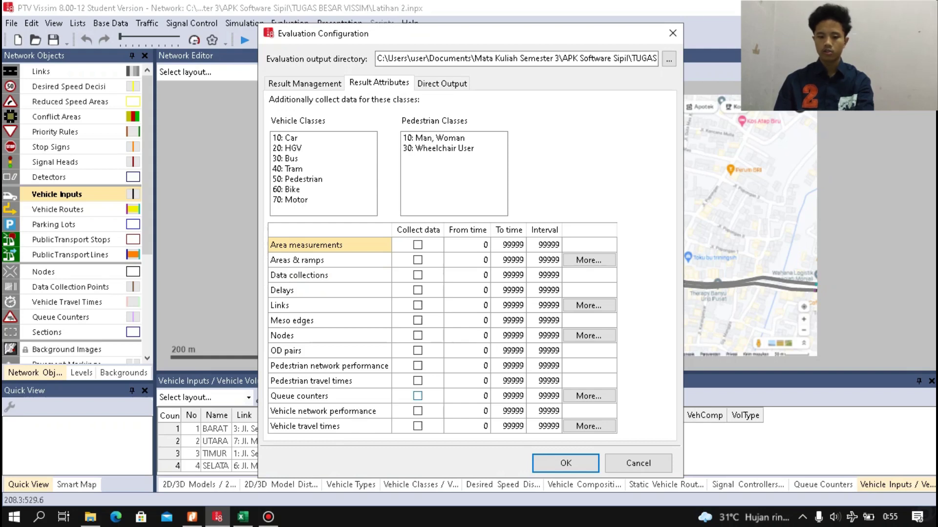
left_click(417, 396)
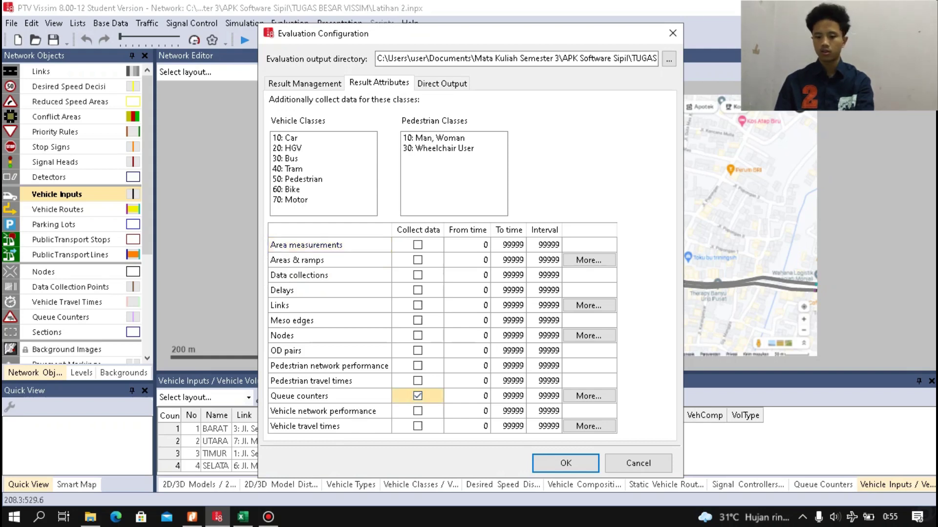
left_click(544, 396)
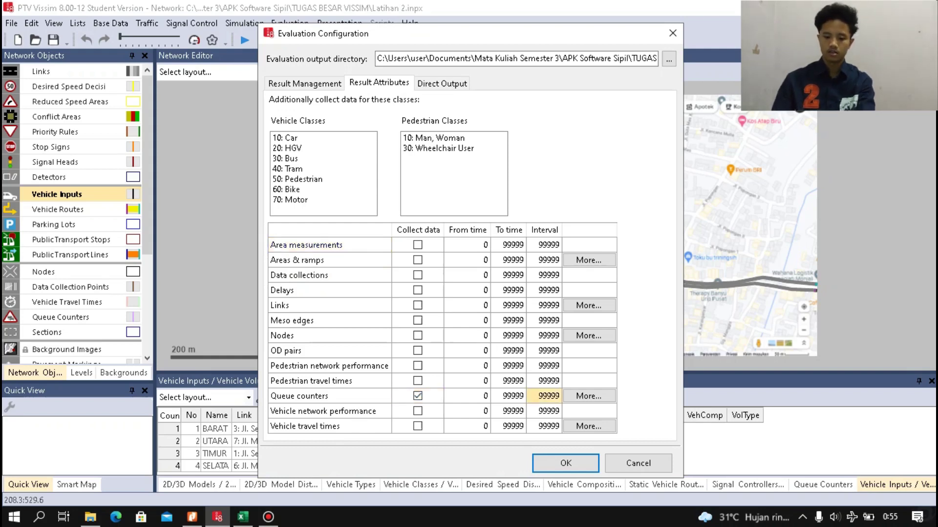
type("300")
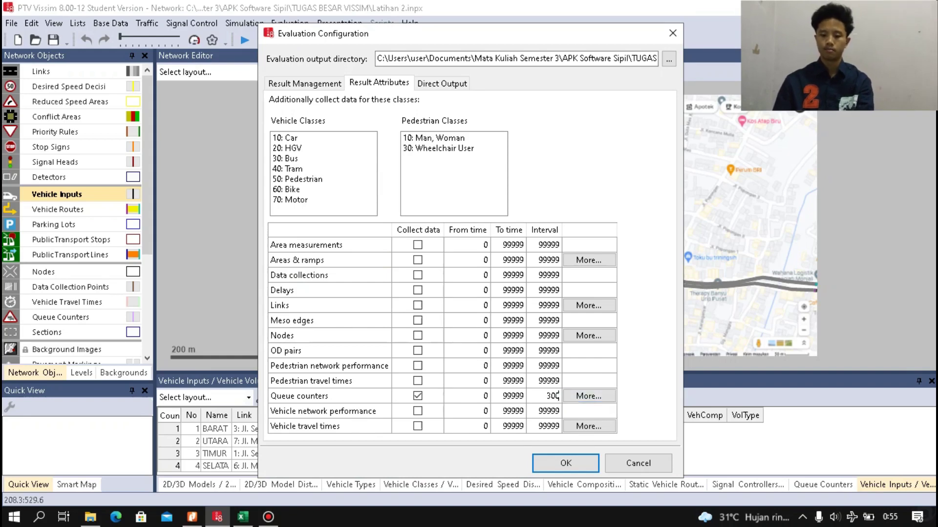
left_click(566, 463)
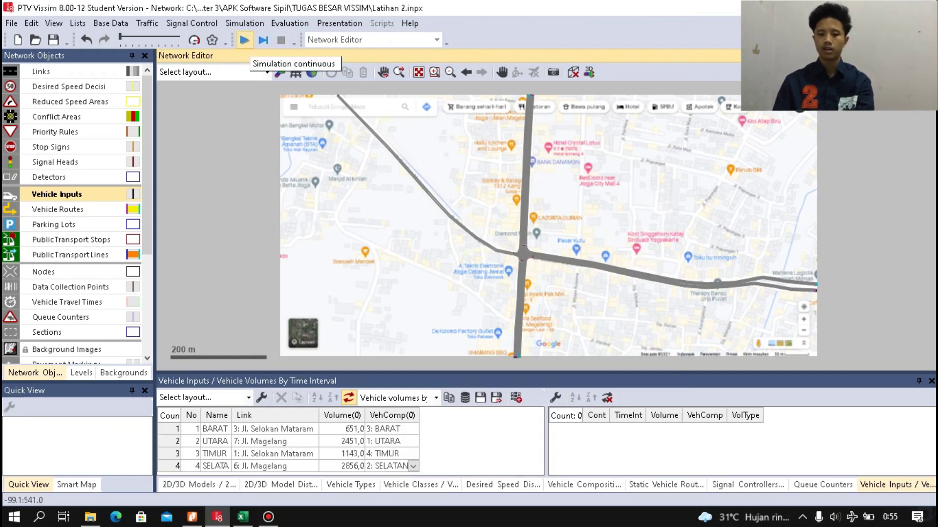
Start the continuous simulation, saving the changes to Latihan 2.inpx and dismissing the vehicle class warning.
left_click(244, 40)
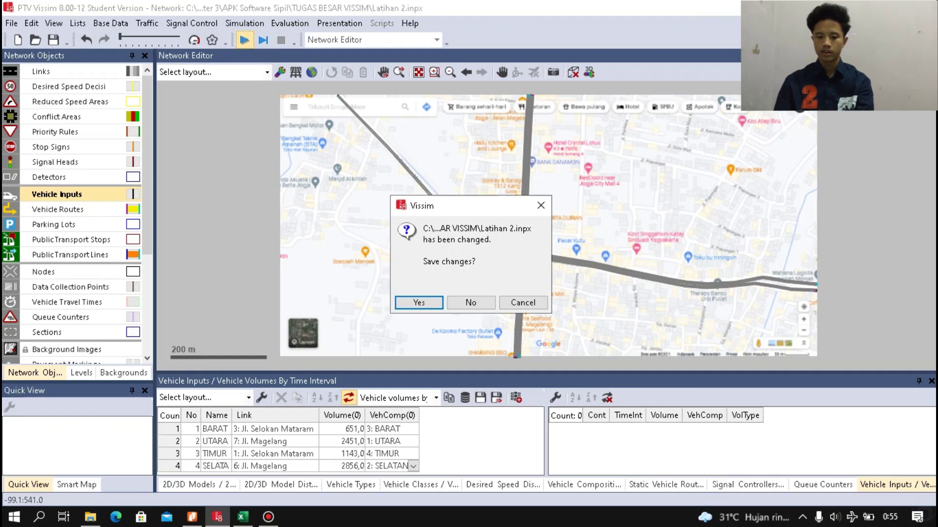
key("Return")
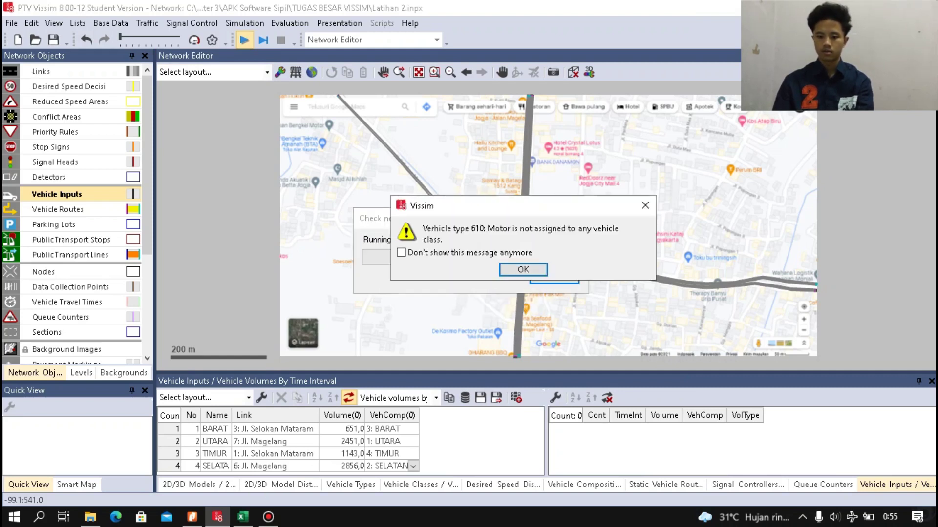
key("Return")
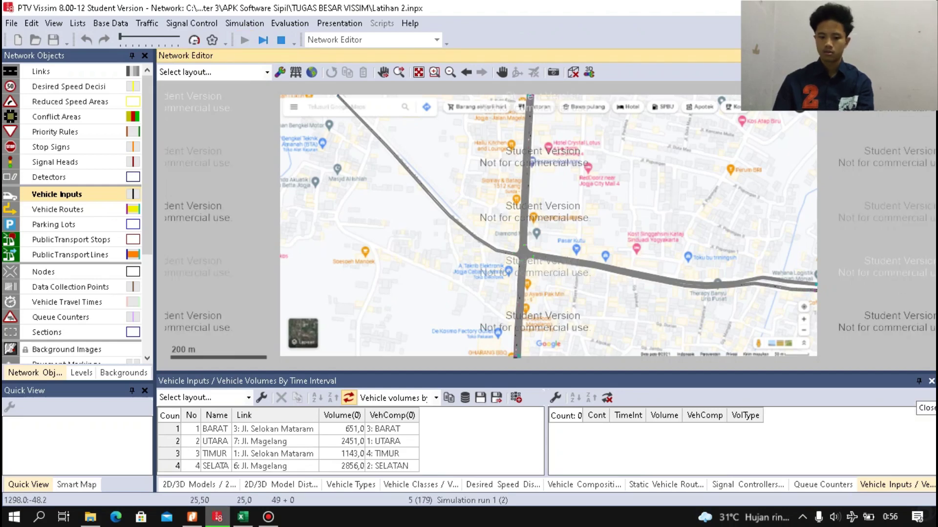
Focus on the intersection during the running simulation and switch the network display to 3D.
scroll(532, 247, "up", 4)
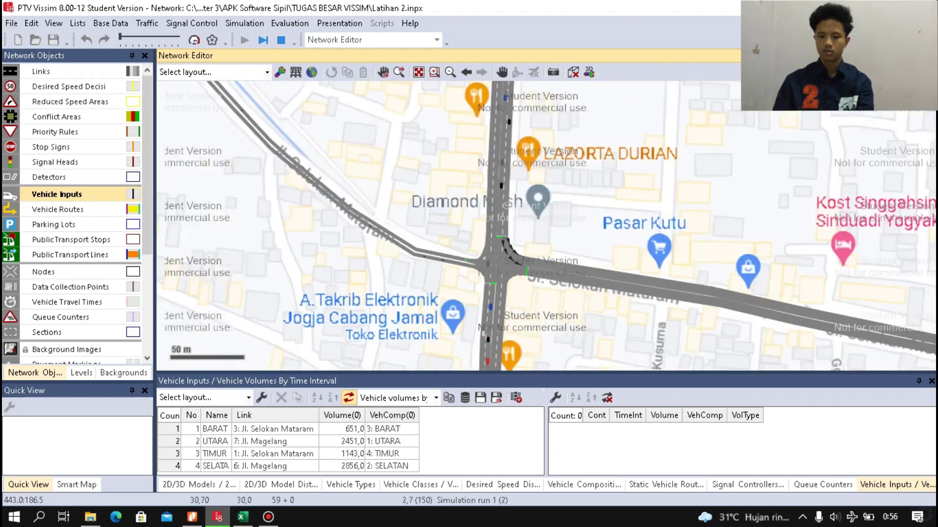
scroll(517, 254, "up", 1)
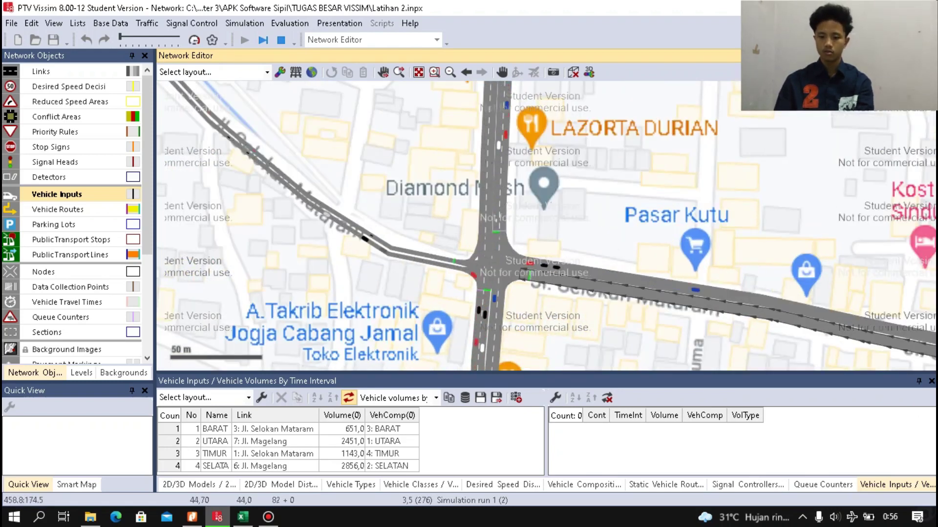
scroll(530, 342, "up", 3)
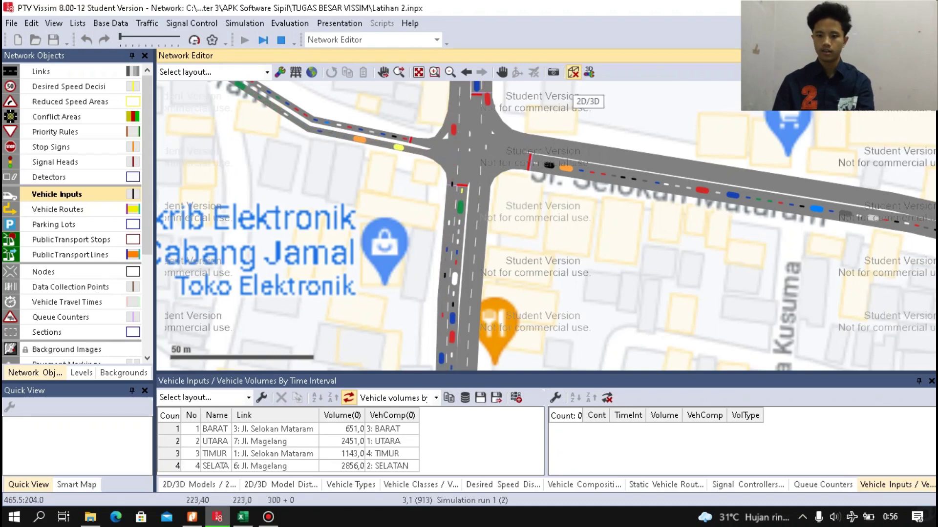
left_click(573, 73)
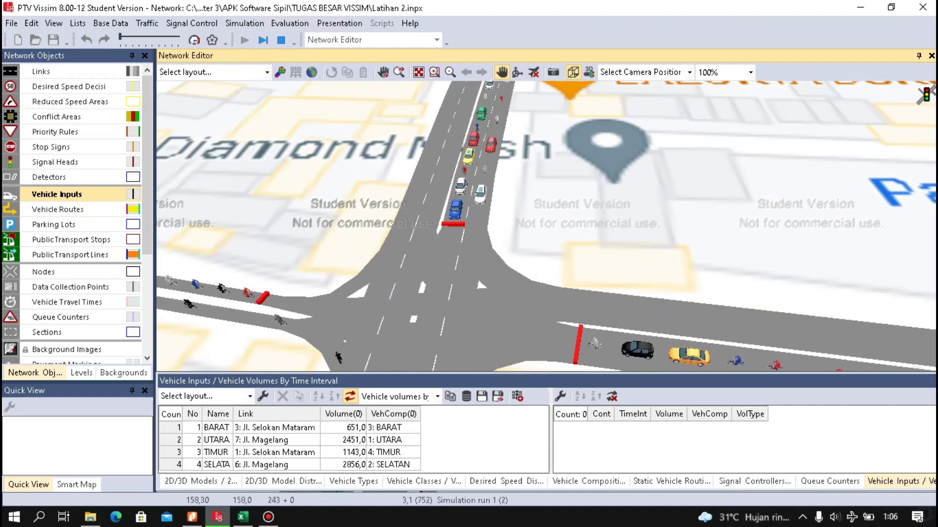
Open the Queue Results list from the evaluation result lists.
left_click(290, 23)
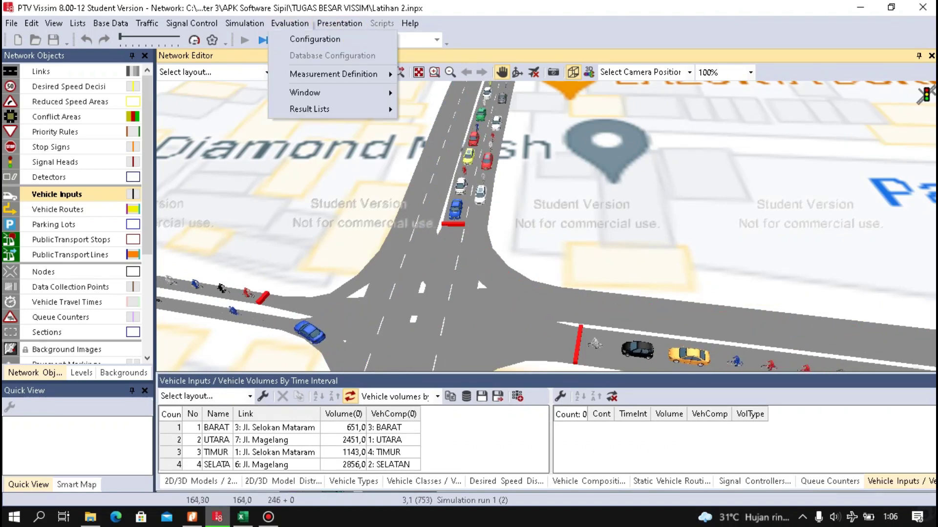
mouse_move(332, 108)
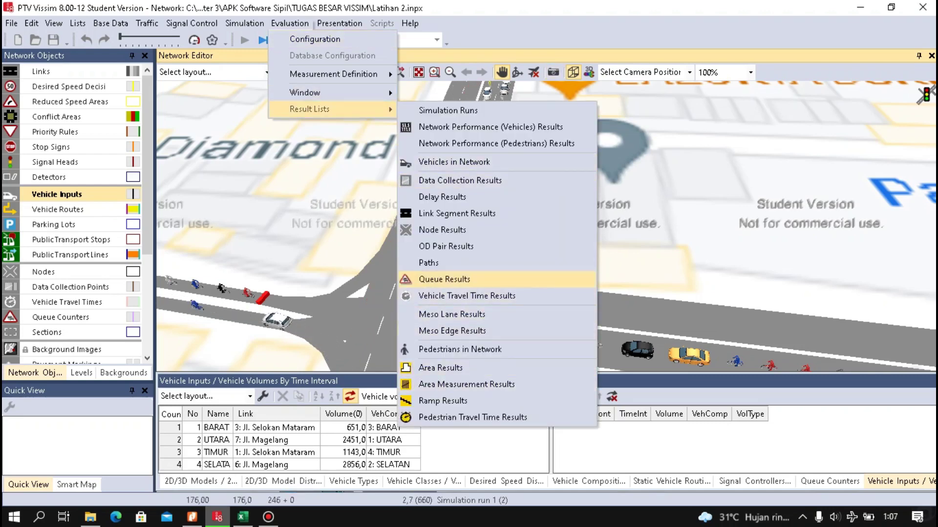
left_click(444, 279)
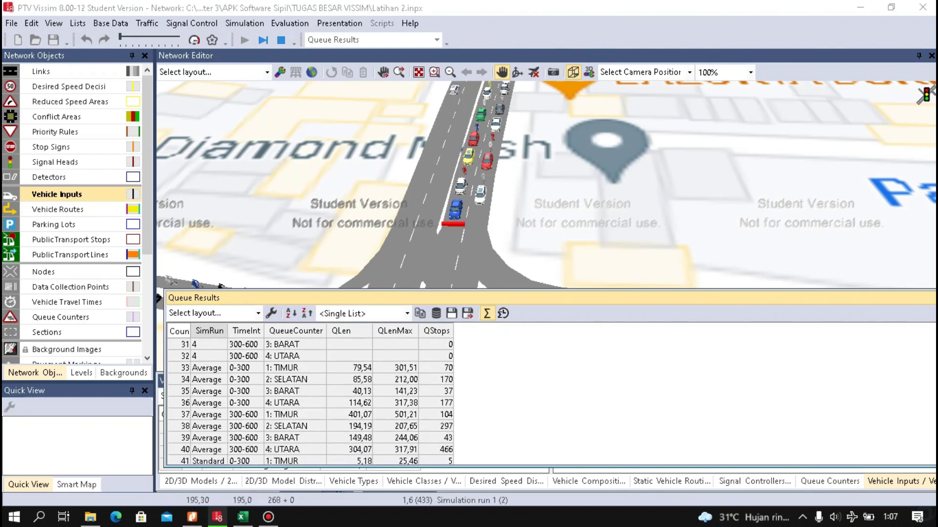
Copy the Average rows for the 0-300 and 300-600 intervals from Queue Results into Excel's Sheet2, starting at D4.
left_click_drag(188, 368, 188, 449)
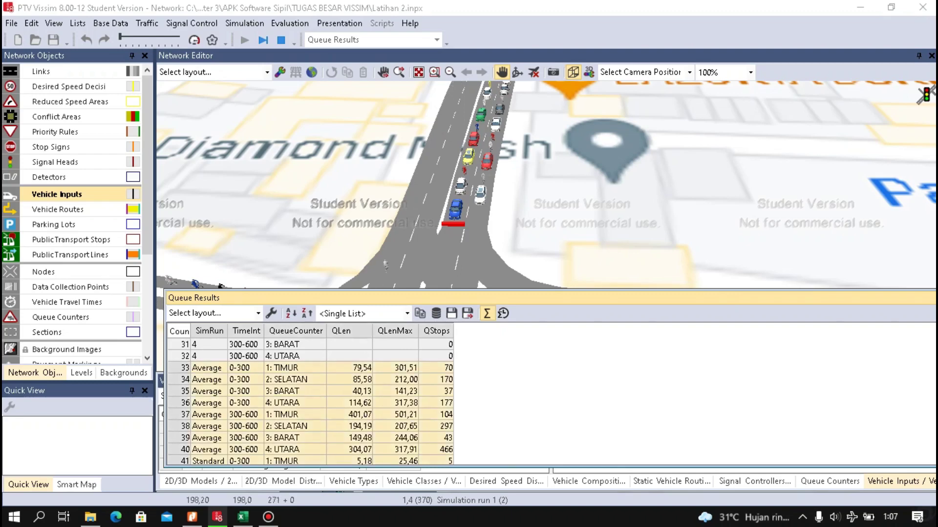
scroll(188, 449, "down", 1)
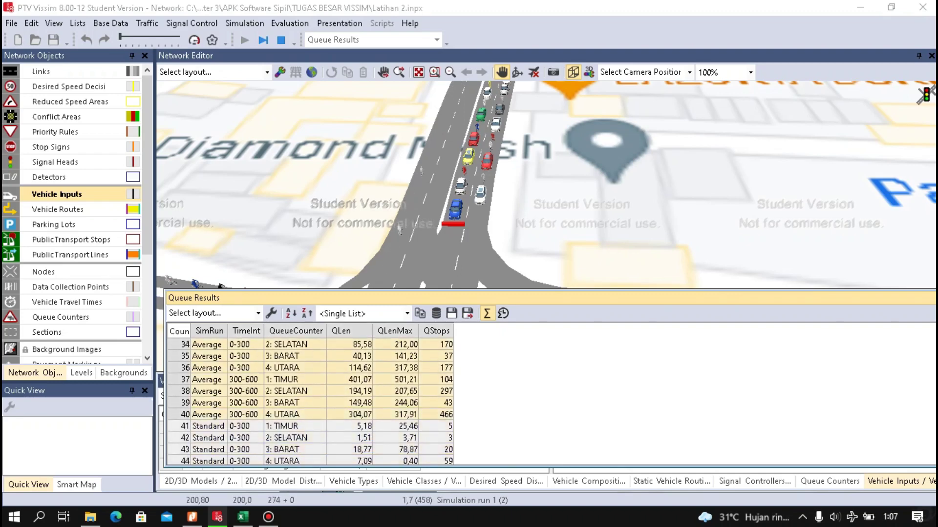
left_click(243, 517)
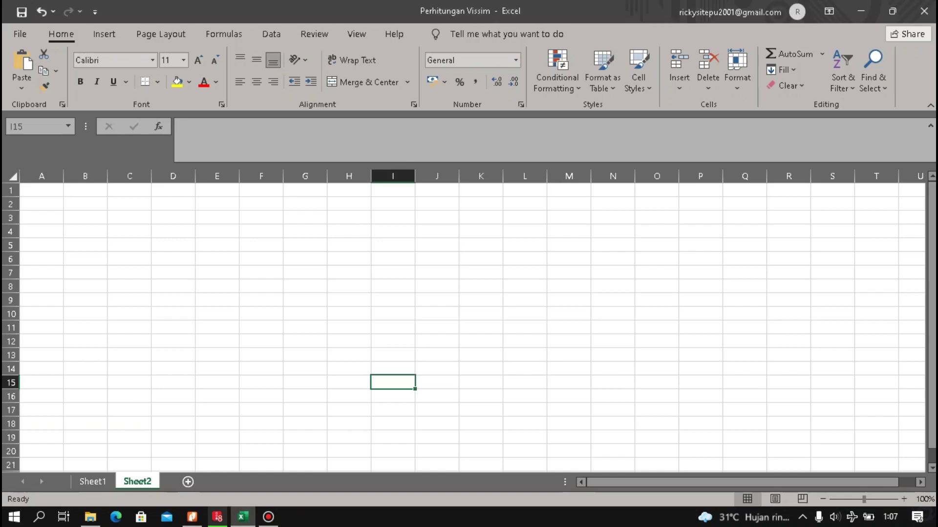
left_click(173, 231)
type("Average\t0-300\t1: TIMUR\t79,54039\t301,513\t70 Average\t0-300\t2: SELATAN\t85,57756\t212,0009\t170 Average\t0-300\t3: BARAT\t40,12586\t141,2284\t37 Average\t0-300\t4: UTARA\t114,6174\t317,3816\t177 Average\t300-600\t1: TIMUR\t401,0718\t501,2052\t104 Average\t300-600\t2: SELATAN\t194,1883\t207,6533\t297 Average\t300-600\t3: BARAT\t149,484\t244,064\t43 Average\t300-600\t4: UTARA\t304,0725\t317,9141\t466")
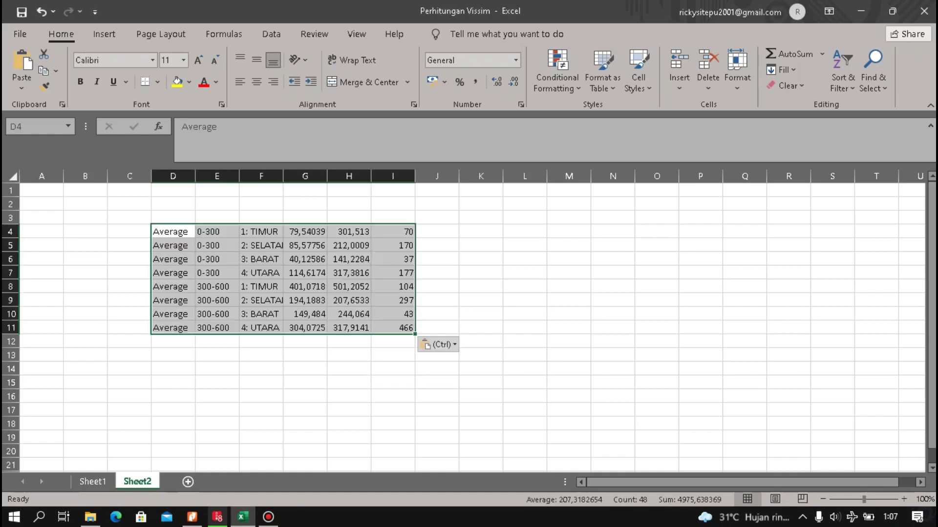
Clear the maximum queue length and queue stops values in H4:I11, keeping only the average queue lengths.
left_click(525, 300)
left_click_drag(349, 232, 393, 327)
key("Delete")
left_click(569, 272)
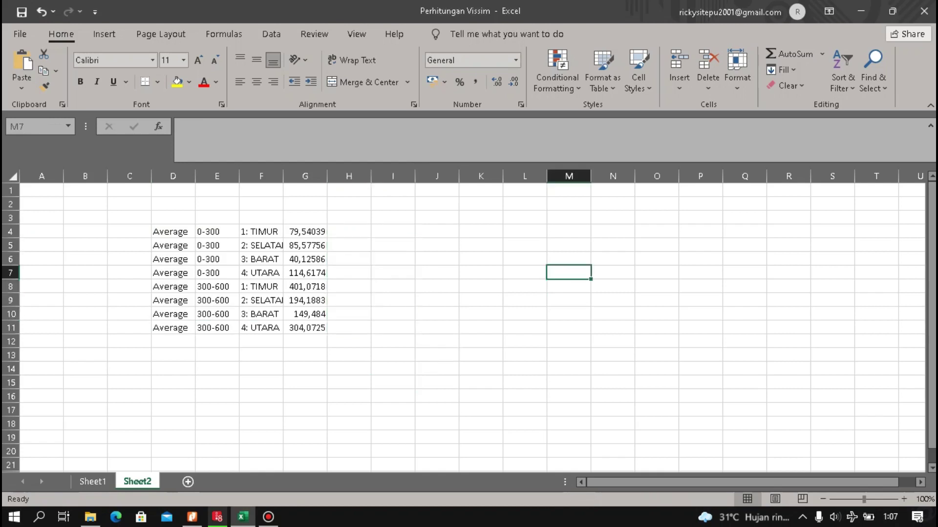
Sort the approach names and queue lengths in F4:G11 in ascending order by approach name.
left_click_drag(260, 232, 312, 329)
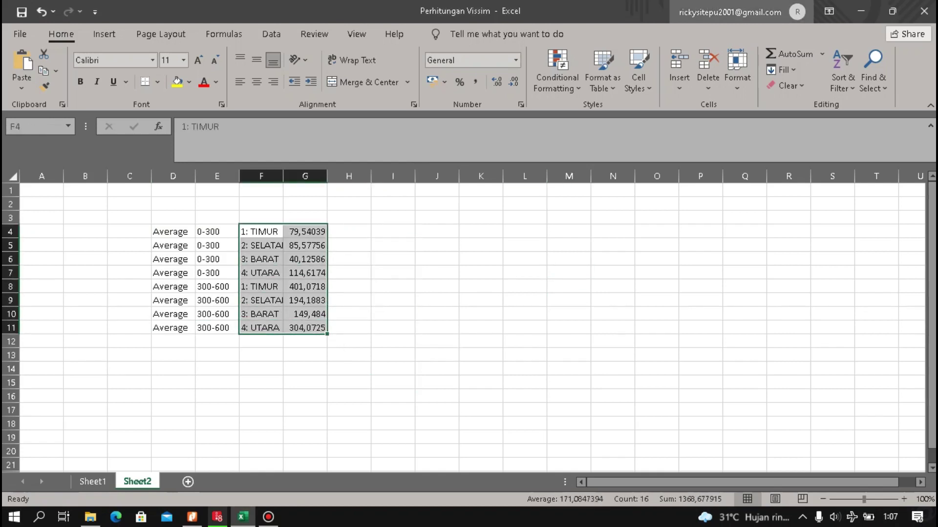
left_click(842, 70)
left_click(875, 106)
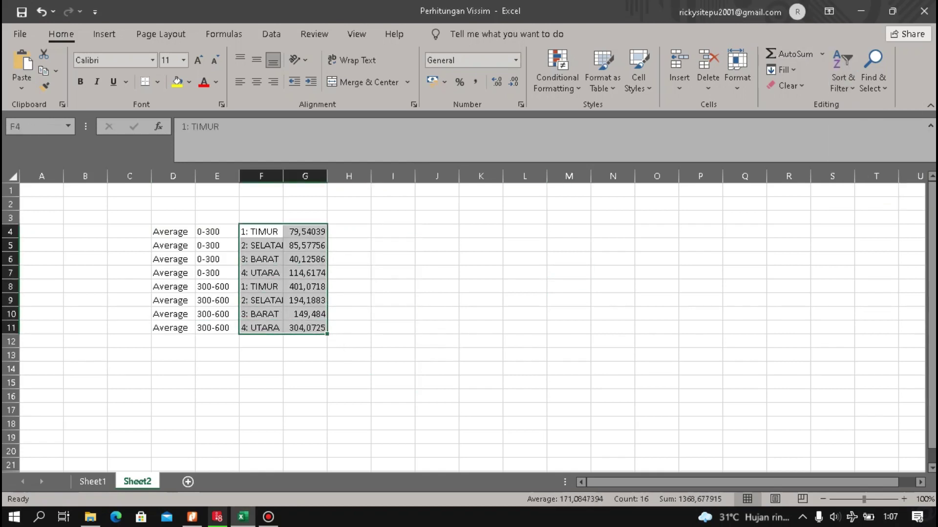
left_click(568, 287)
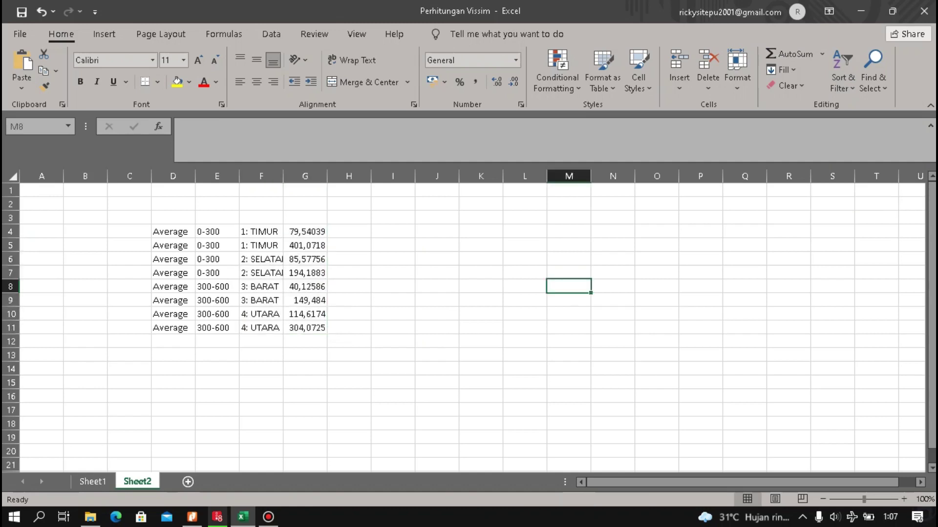
Enter =AVERAGE(G4:G5) in H4 to average the two TIMUR queue lengths.
left_click(349, 231)
type("=")
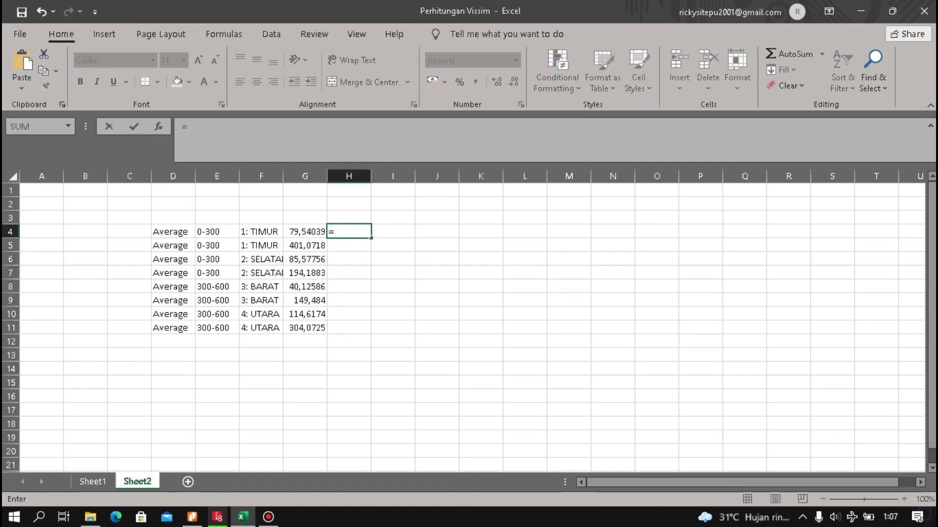
type("AV")
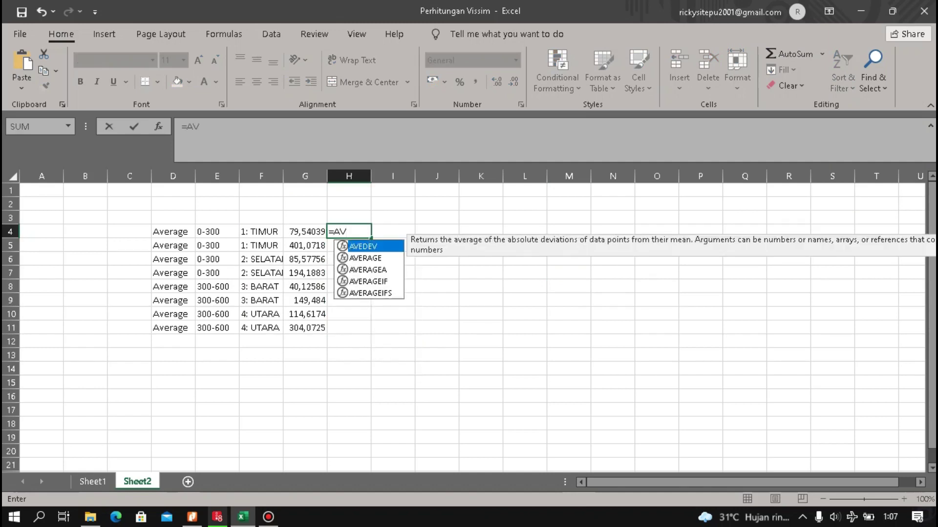
key("Down")
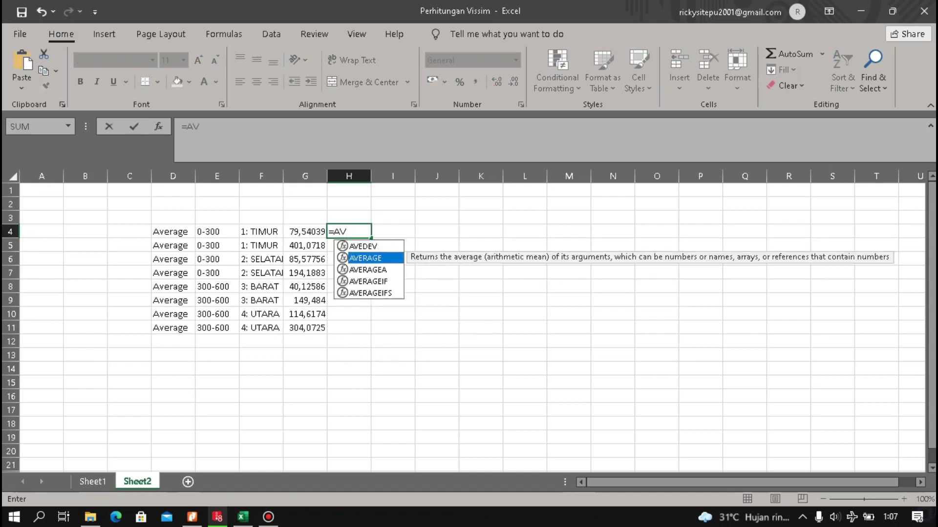
key("Tab")
key("Left")
key("shift+Down")
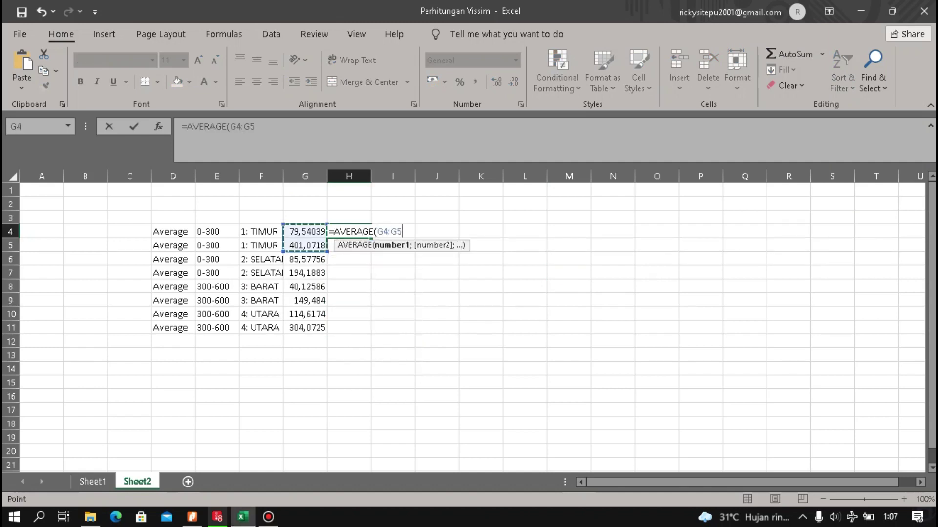
key("Return")
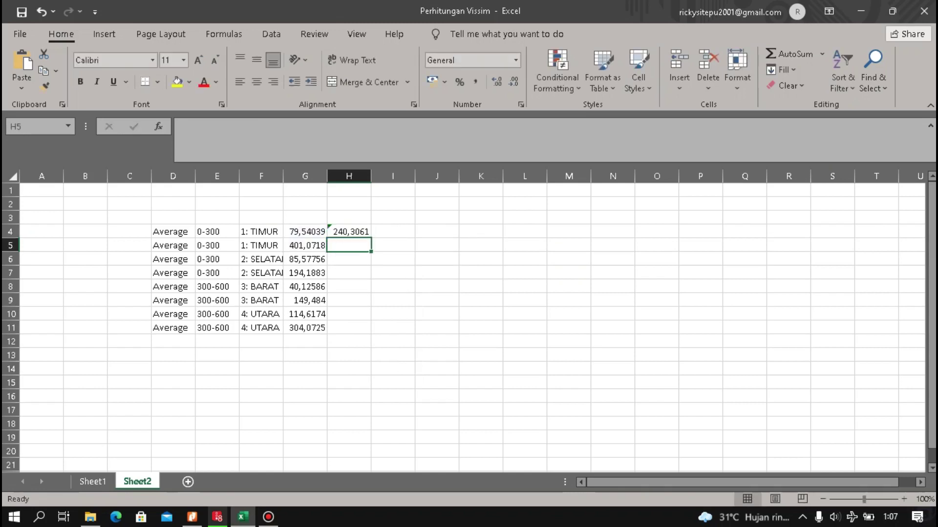
Fill the H4:H5 pattern down to H11 so every second row averages its approach's two queue lengths.
key("Up")
key("shift+Down")
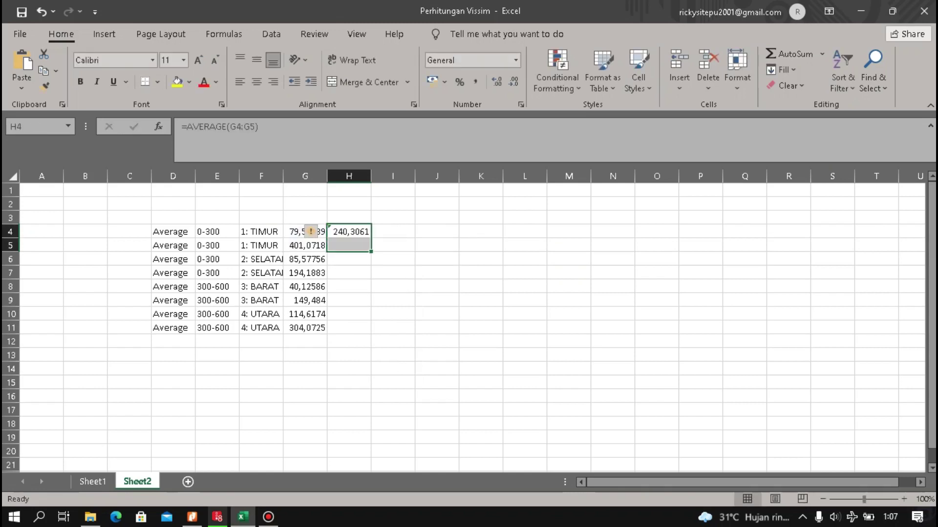
left_click_drag(371, 252, 371, 334)
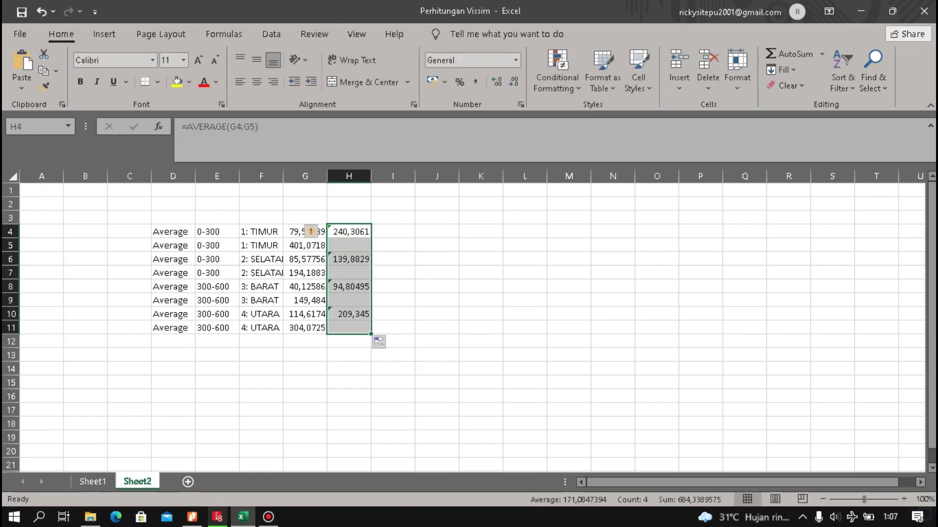
left_click(481, 341)
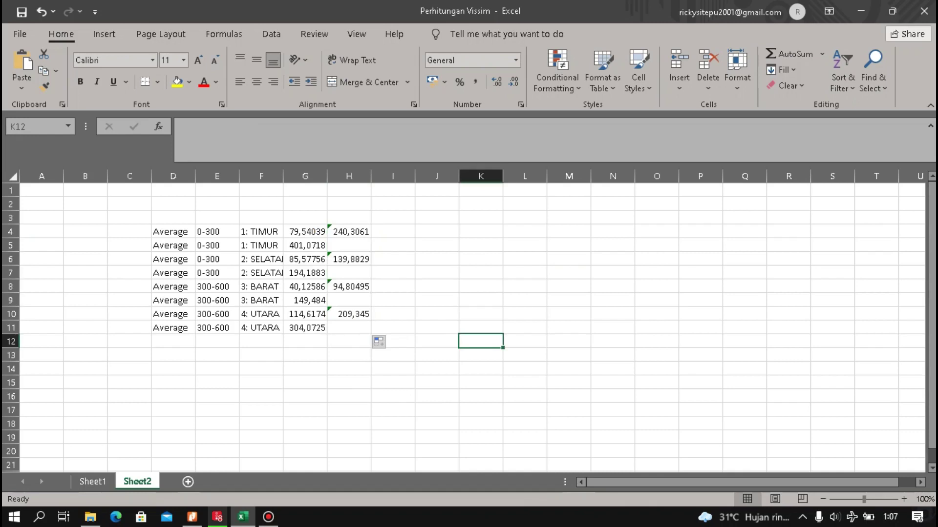
Try to copy the approach names in F4, F6, F8 and F10 together with their averages in H4, H6, H8 and H10.
left_click(260, 232, "ctrl")
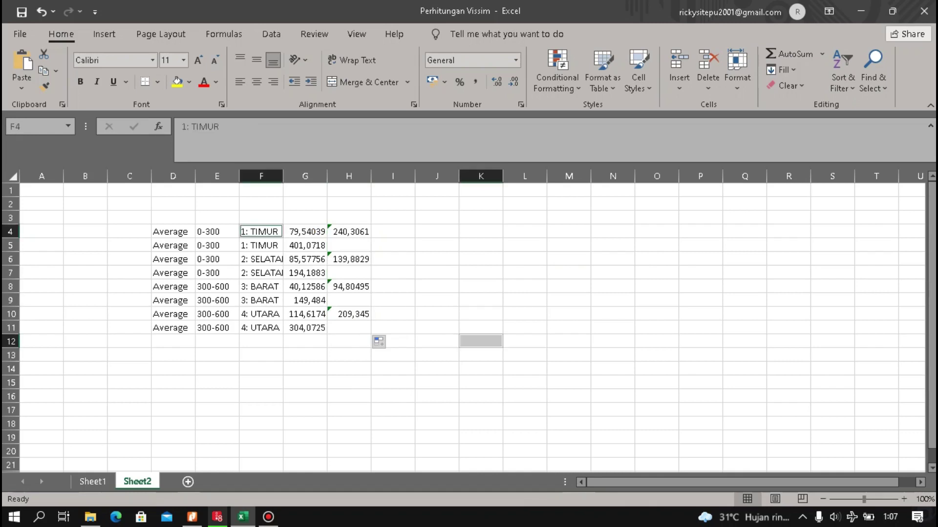
left_click(261, 232)
left_click(261, 232, "ctrl")
left_click(349, 232, "ctrl")
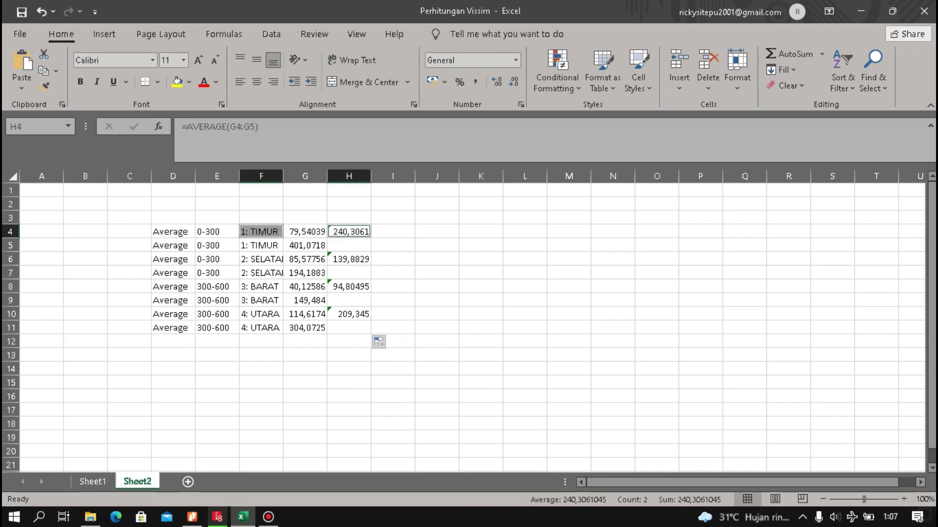
left_click(261, 259, "ctrl")
left_click(349, 259, "ctrl")
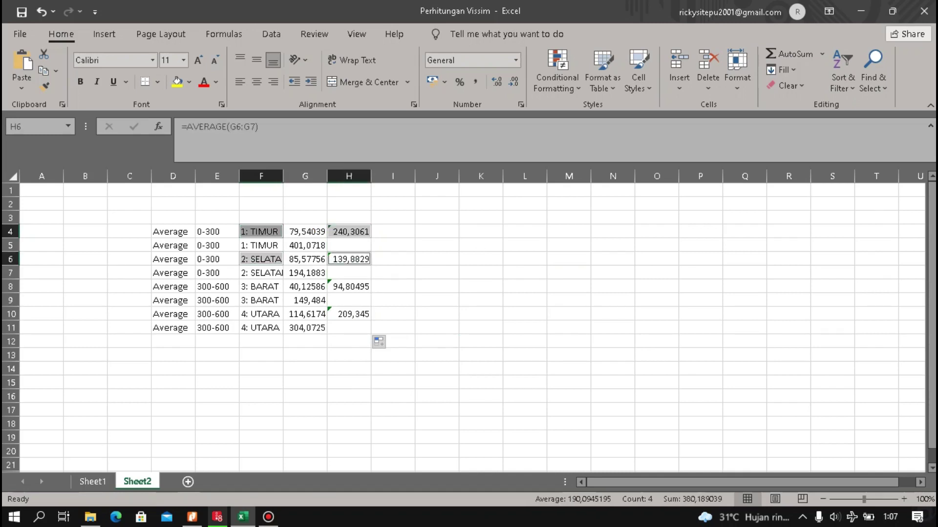
left_click(260, 286, "ctrl")
left_click(348, 287, "ctrl")
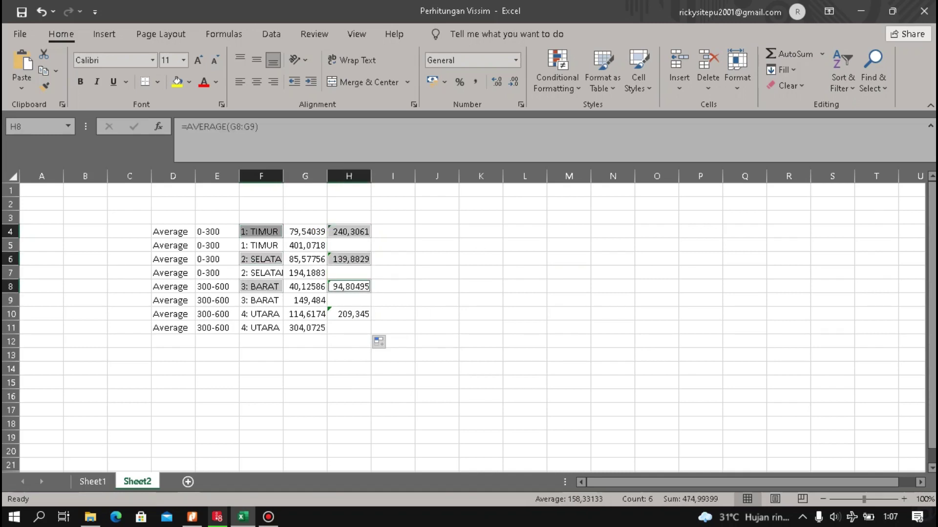
left_click(260, 314, "ctrl")
left_click(348, 314, "ctrl")
left_click(349, 314, "ctrl")
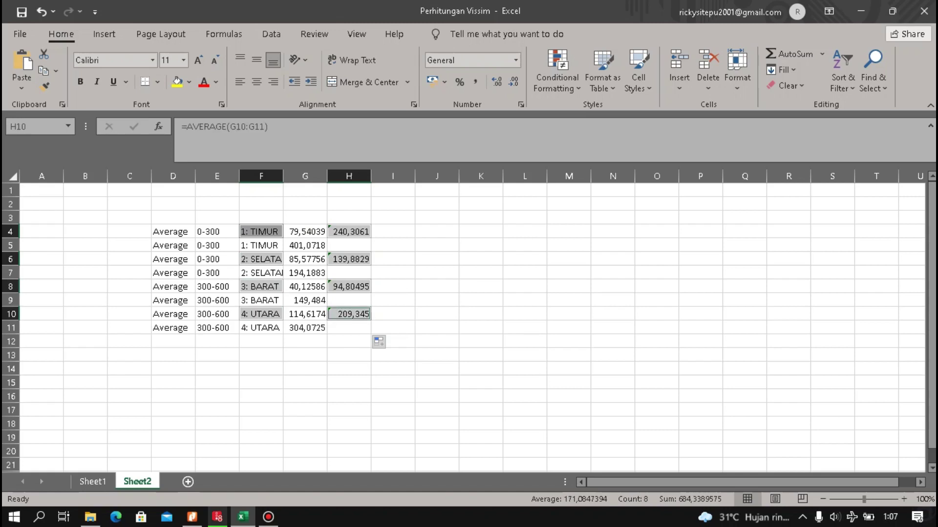
key("ctrl+c")
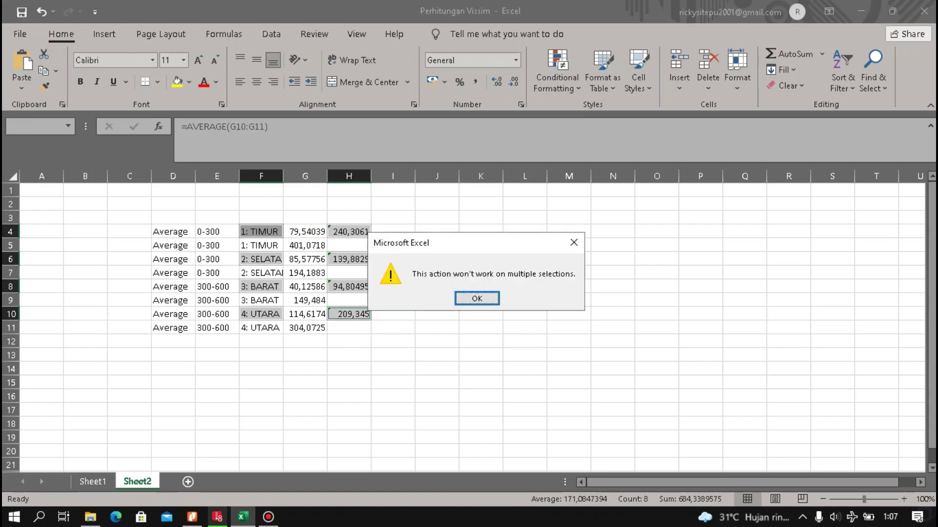
left_click(477, 299)
Paste the clipboard contents at L4 and undo the paste.
left_click(524, 245)
left_click(525, 231)
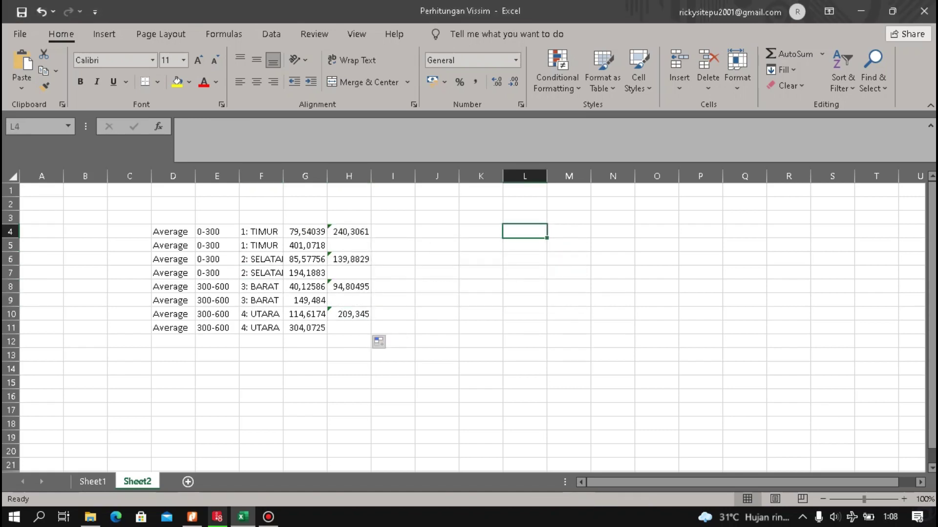
key("ctrl+v")
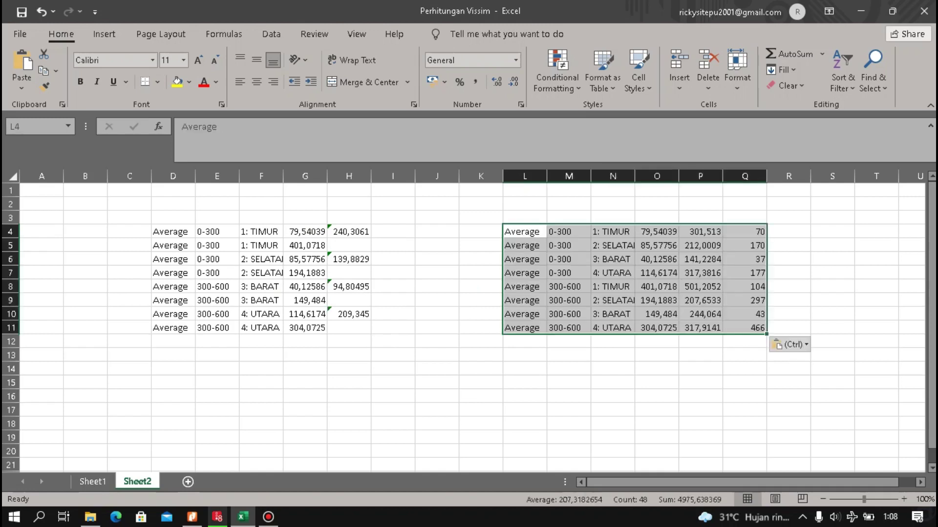
key("ctrl+z")
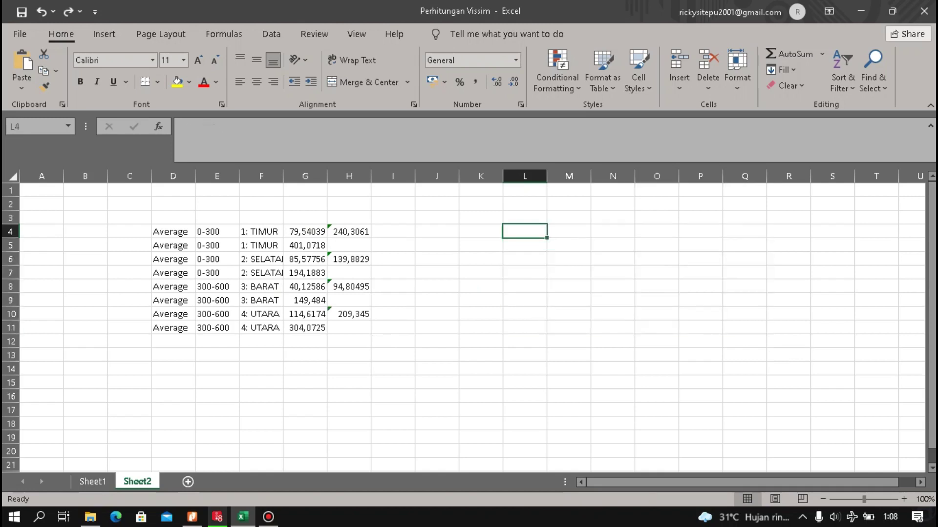
Copy the TIMUR approach name in F4.
left_click(260, 231, "ctrl")
left_click(261, 232)
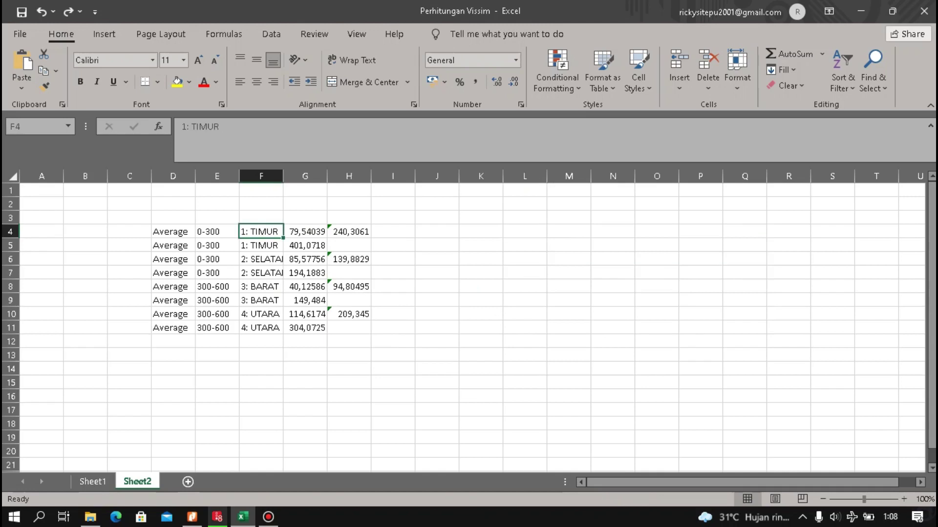
left_click(261, 232, "ctrl")
key("ctrl+c")
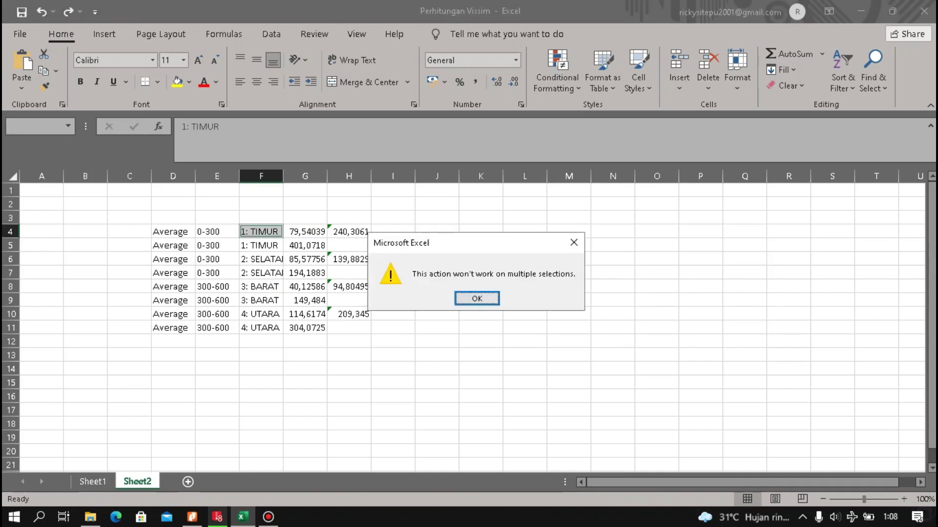
key("Return")
left_click(261, 231)
left_click_drag(260, 259, 261, 273)
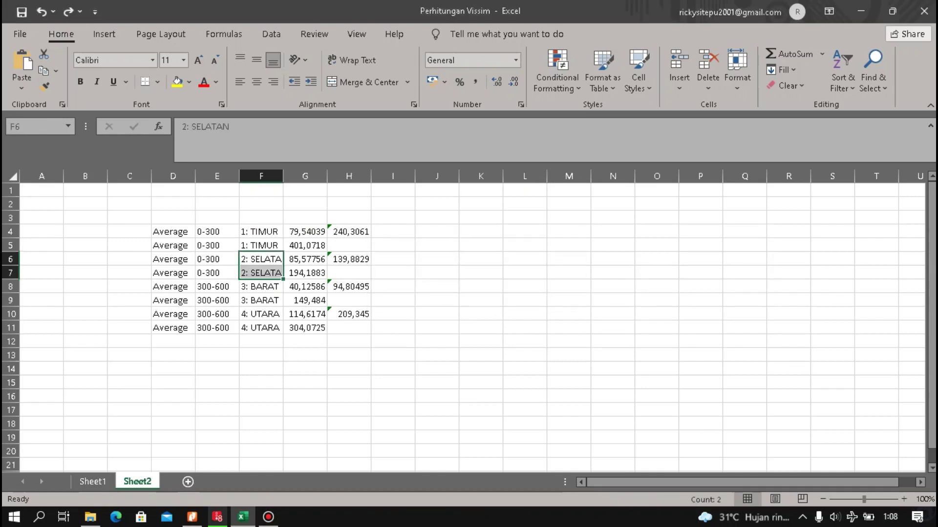
left_click(261, 231)
key("ctrl+c")
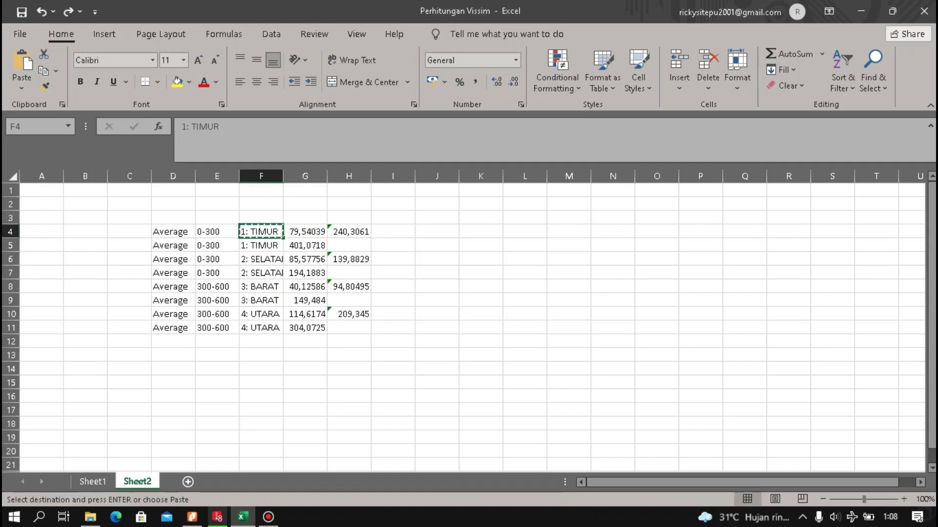
Add H4 and the SELATAN, BARAT and UTARA names and averages to the selection and try to copy them all at once.
left_click(349, 232, "ctrl")
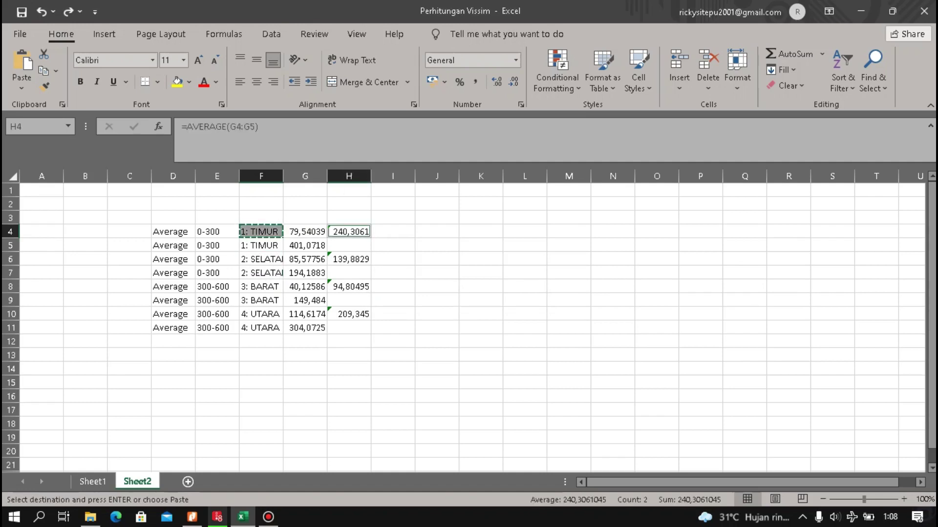
left_click(261, 260, "ctrl")
left_click(349, 259, "ctrl")
left_click(262, 286, "ctrl")
left_click(349, 286, "ctrl")
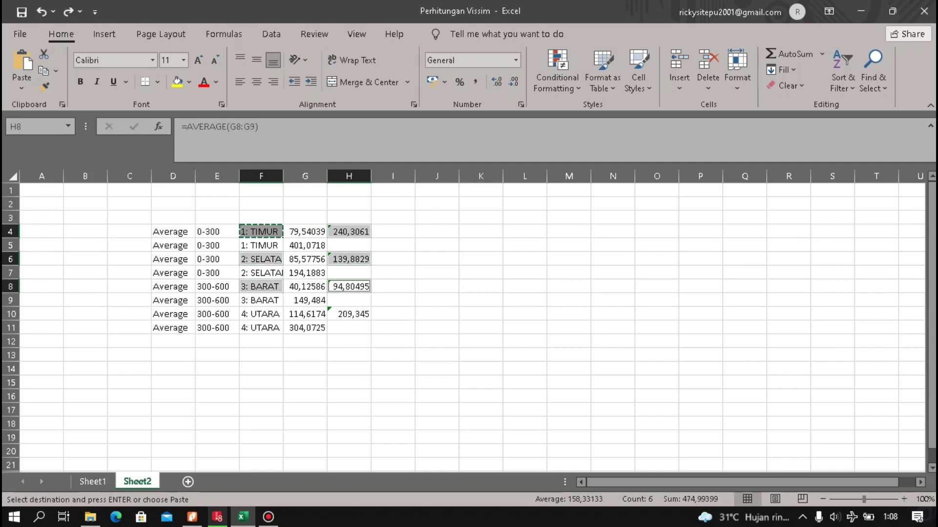
left_click(262, 314, "ctrl")
left_click(349, 313, "ctrl")
key("ctrl+c")
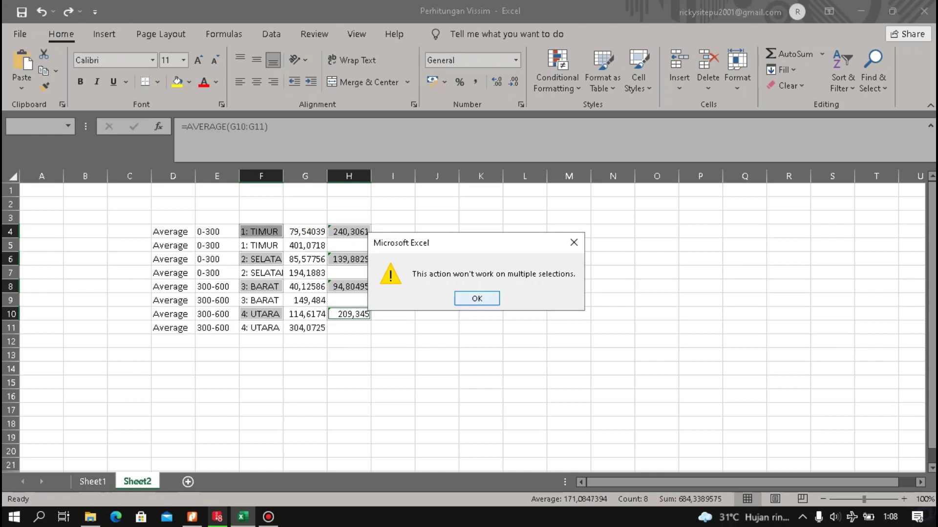
key("Return")
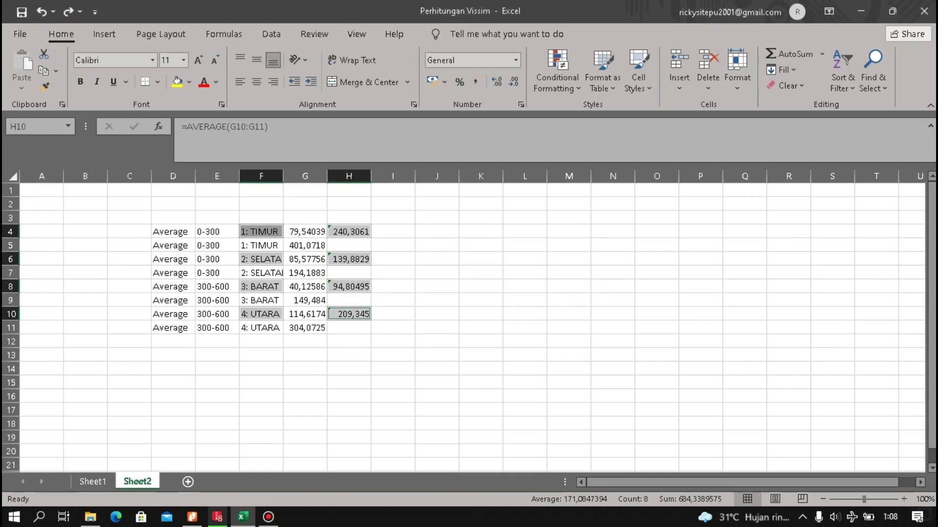
key("ctrl+c")
key("Return")
left_click(524, 259)
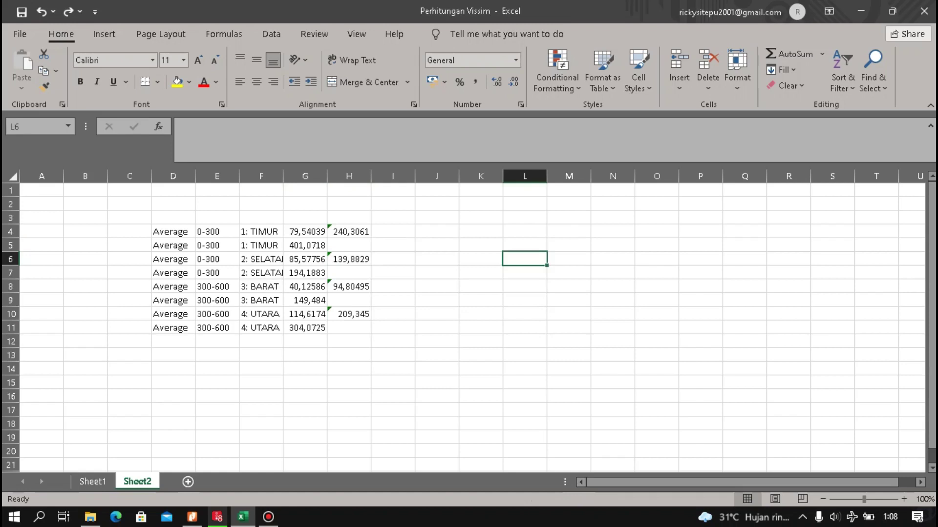
left_click(525, 245)
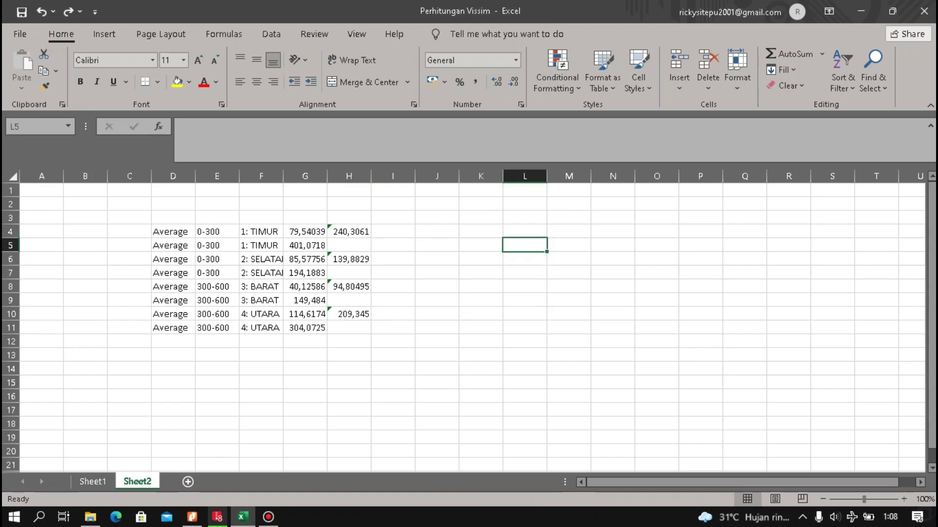
left_click(524, 286)
Reselect the four approach names in column F with their averages in column H and try copying them again.
left_click(261, 246)
left_click(261, 232)
key("ctrl+c")
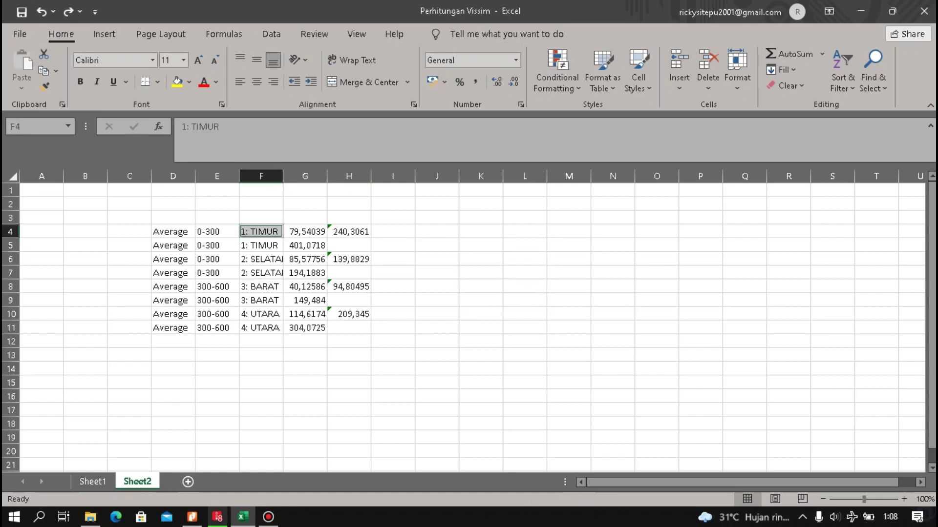
left_click(348, 231, "ctrl")
left_click(261, 259, "ctrl")
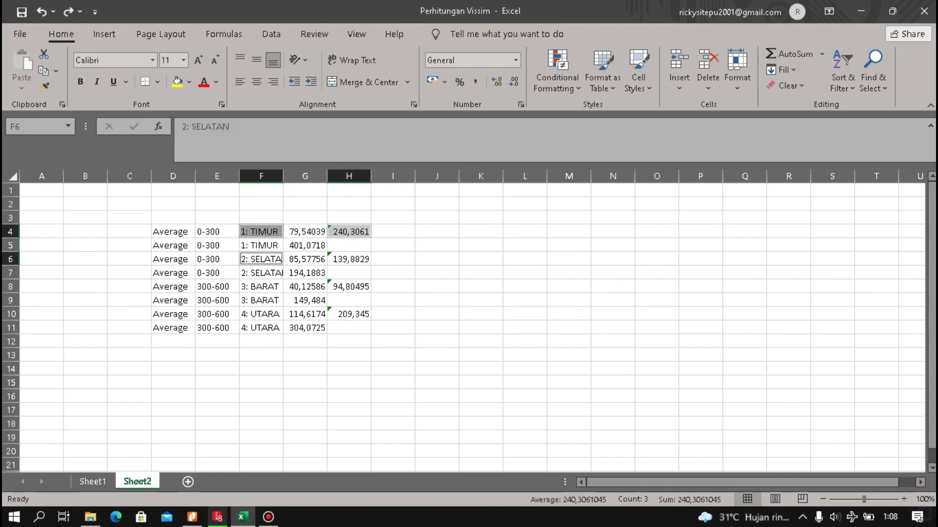
left_click(348, 259, "ctrl")
left_click(261, 286, "ctrl")
left_click(348, 287, "ctrl")
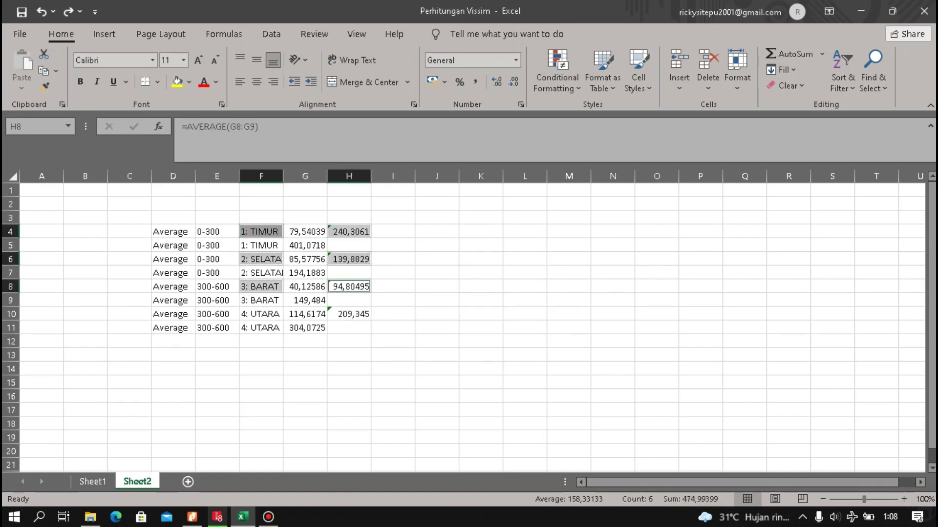
left_click(262, 314, "ctrl")
left_click(348, 314, "ctrl")
key("ctrl+c")
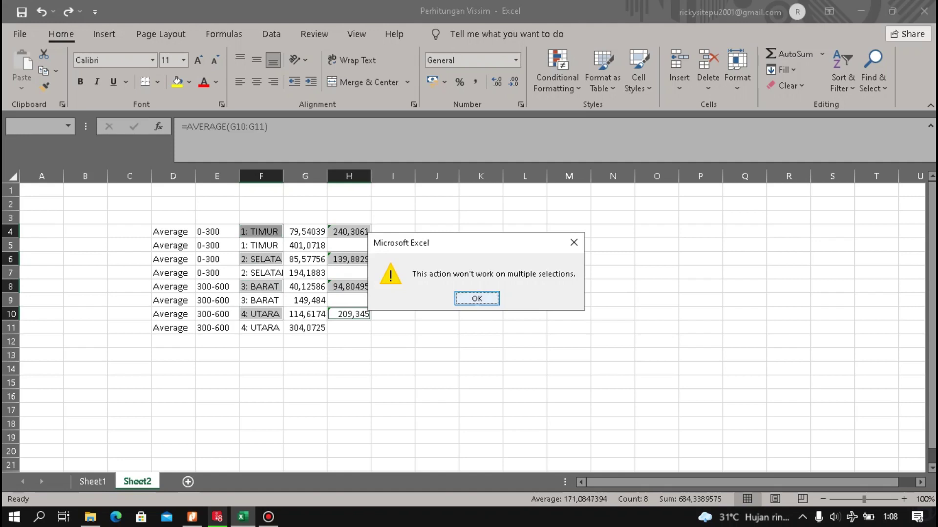
key("Return")
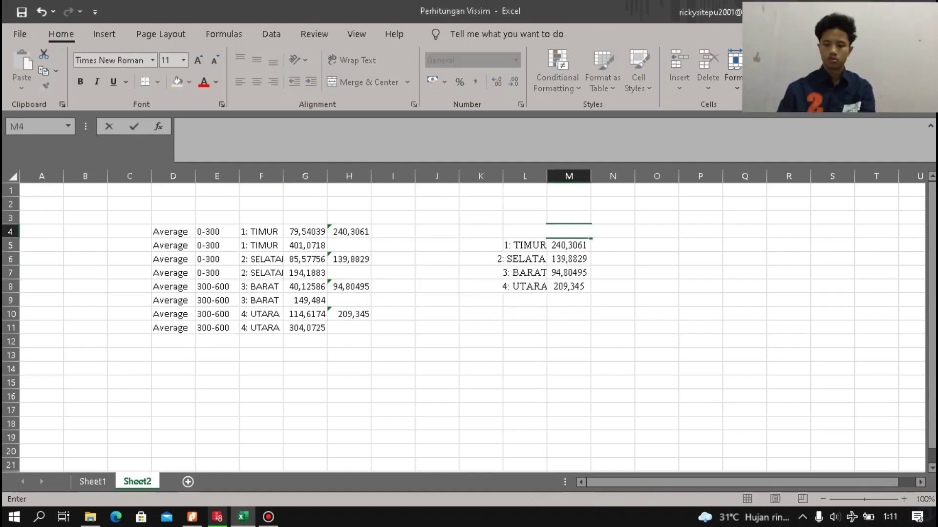
Widen column L to fit the approach names and enter the heading "hasil simulasi" in M4.
left_click(612, 259)
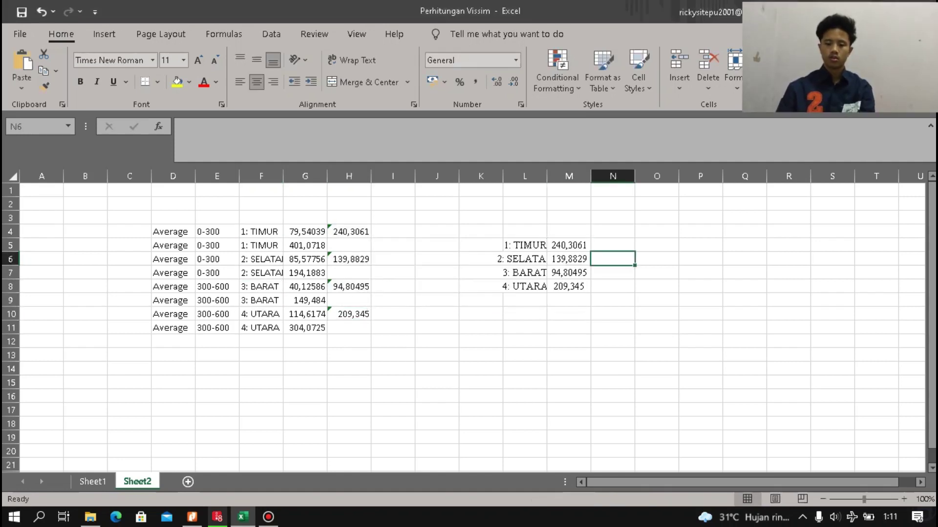
left_click_drag(547, 176, 559, 176)
left_click(581, 232)
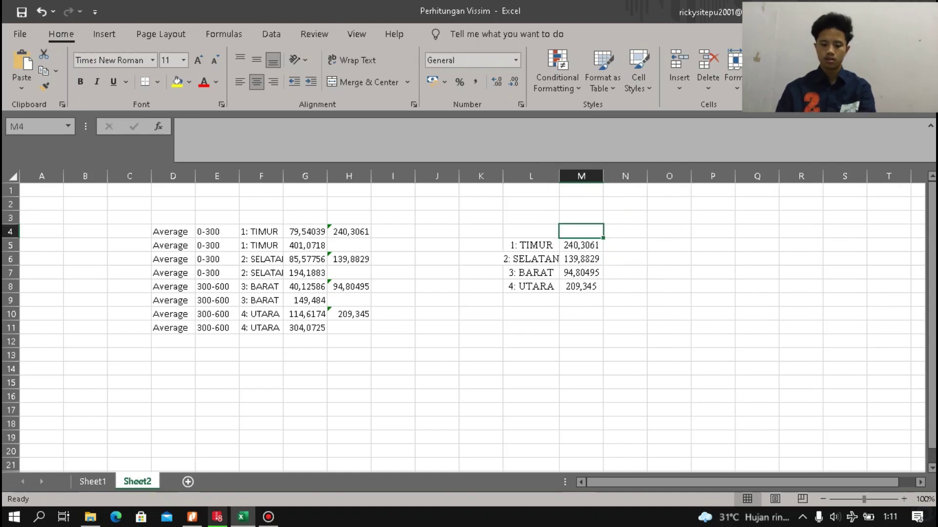
type("hasi")
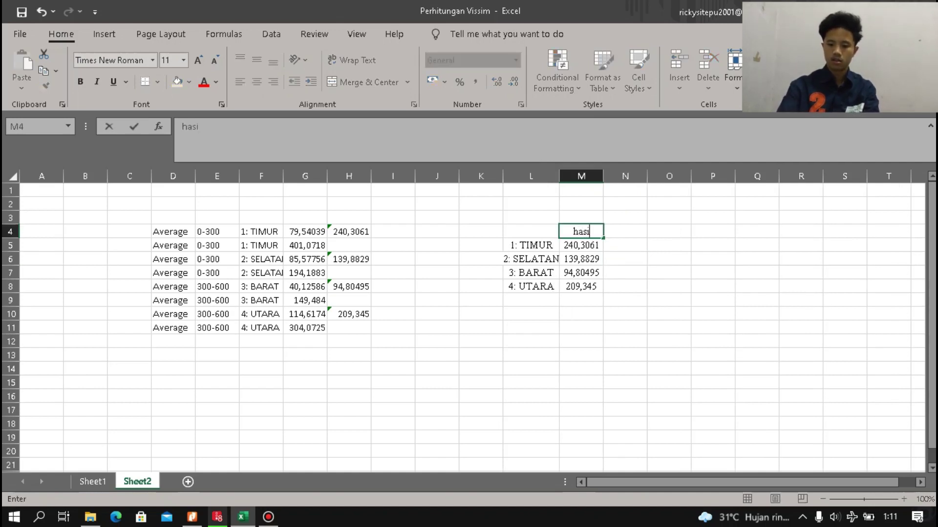
type("l simulas")
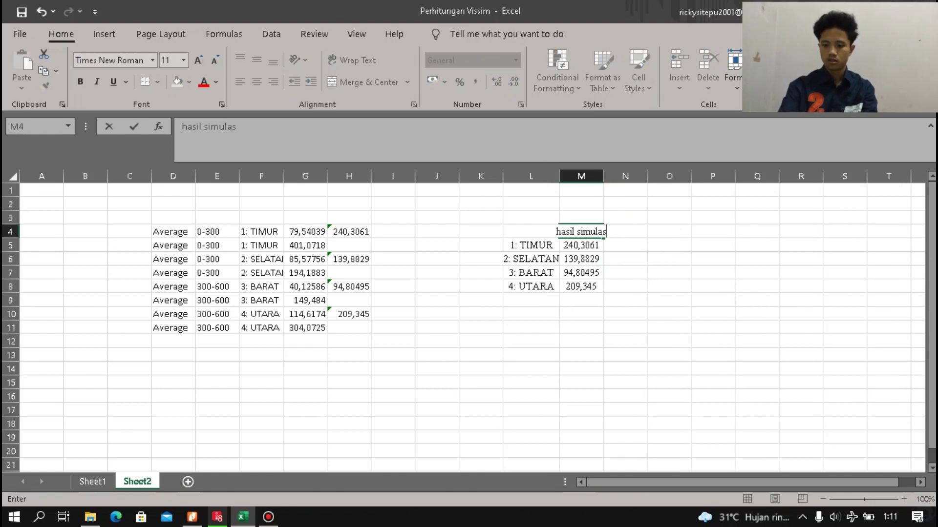
key("BackSpace")
key("BackSpace")
key("BackSpace")
key("BackSpace")
key("BackSpace")
key("BackSpace")
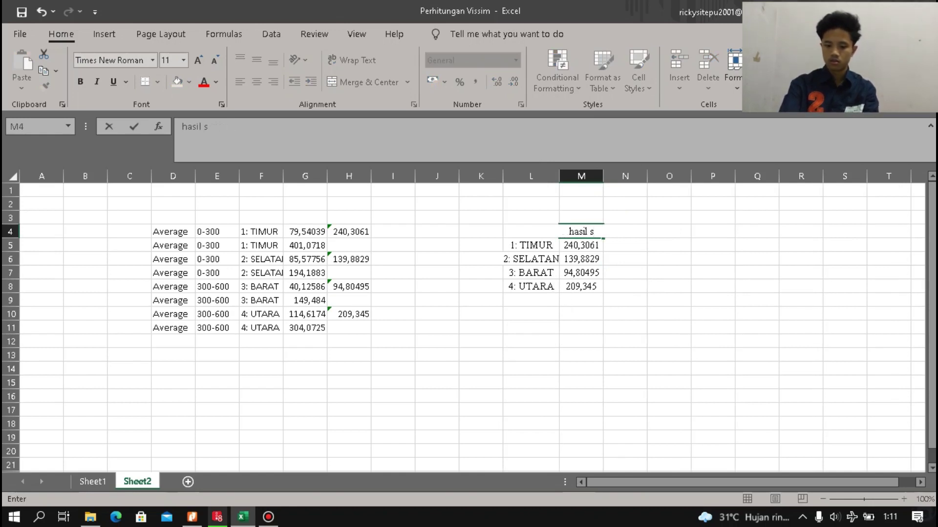
type("i")
type("mulasi")
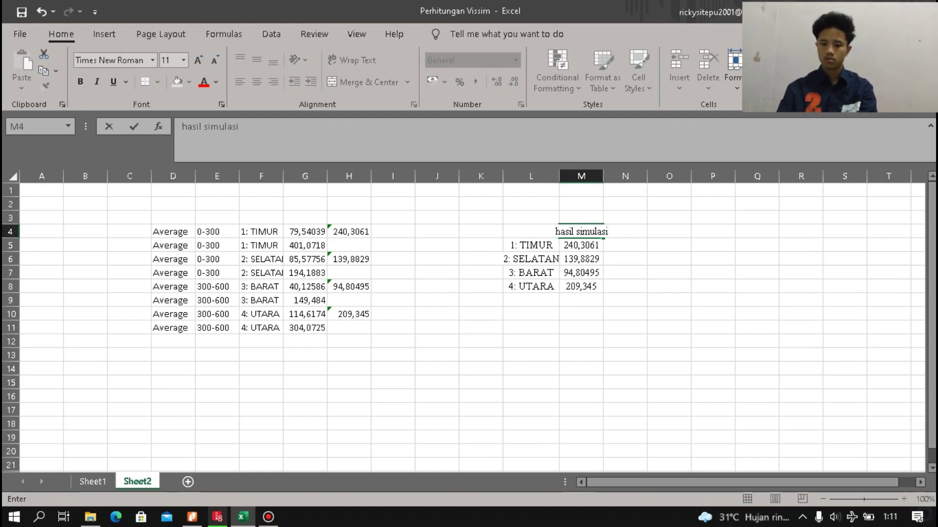
left_click(712, 287)
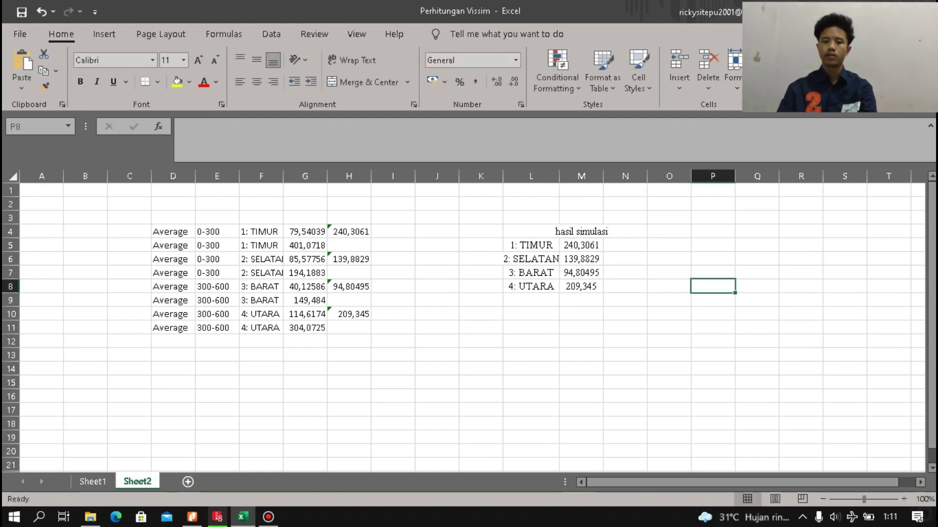
Enter 250, 140, 95 and 210 in N5:N8 beside the TIMUR, SELATAN, BARAT and UTARA averages.
left_click(625, 231)
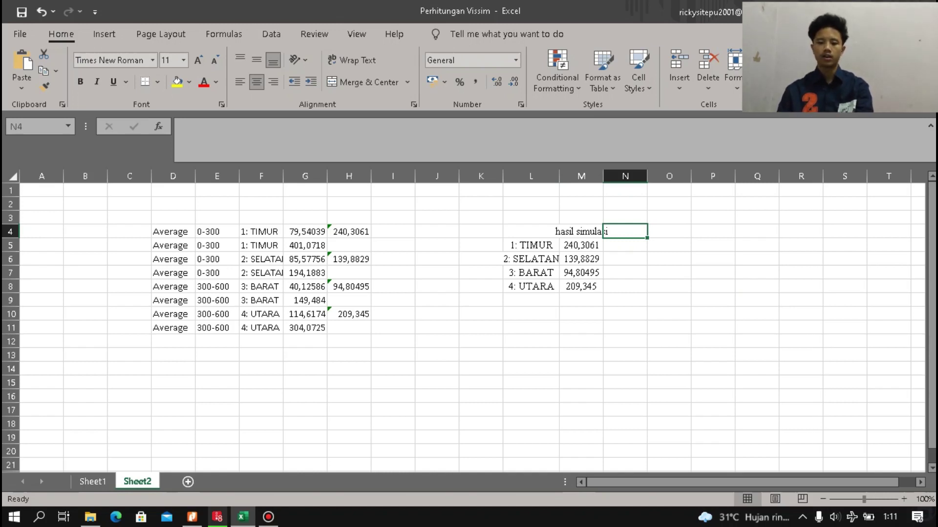
left_click(625, 245)
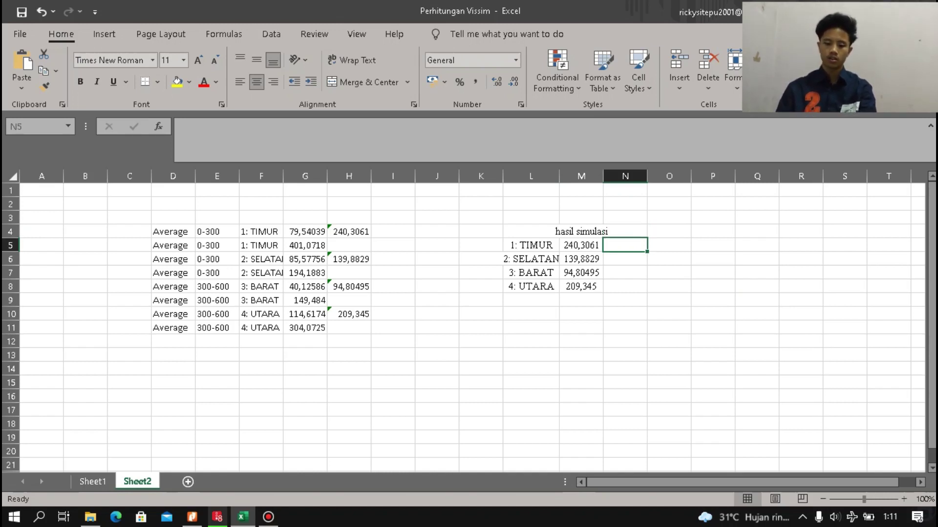
type("250")
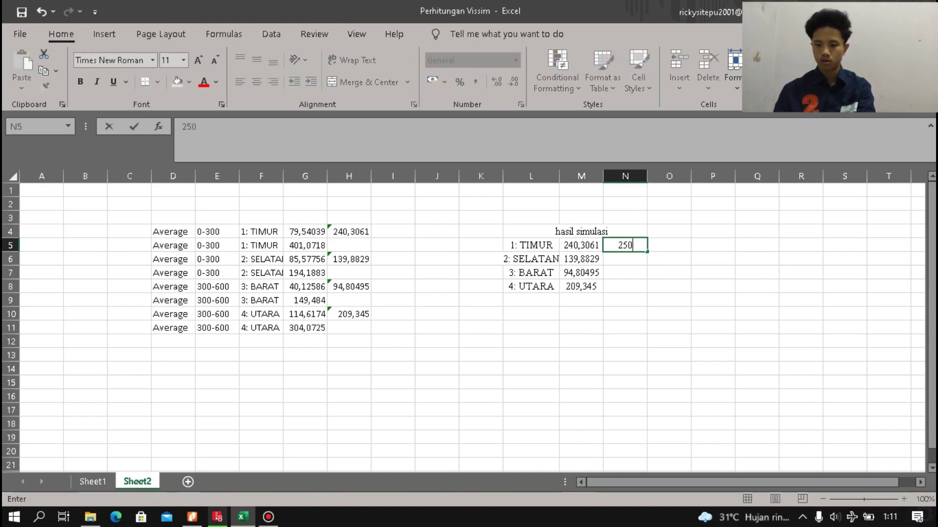
key("Return")
type("140")
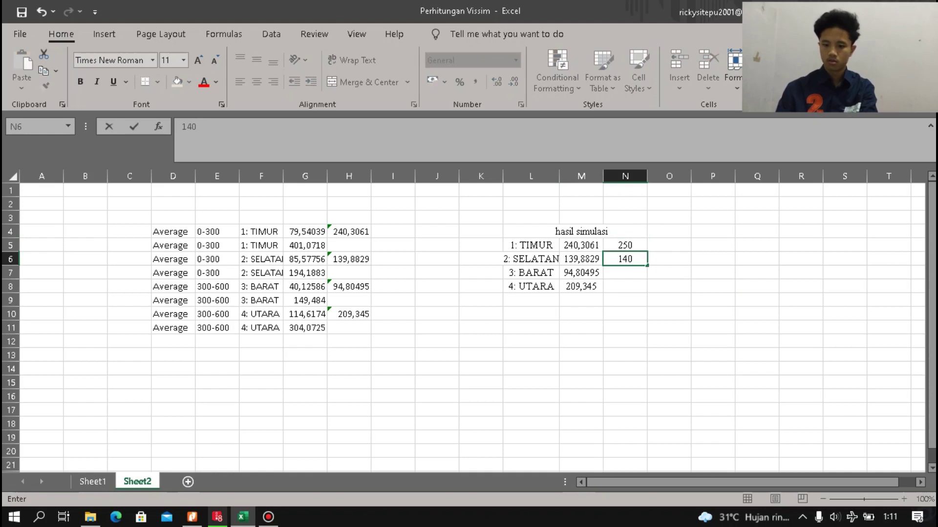
key("Return")
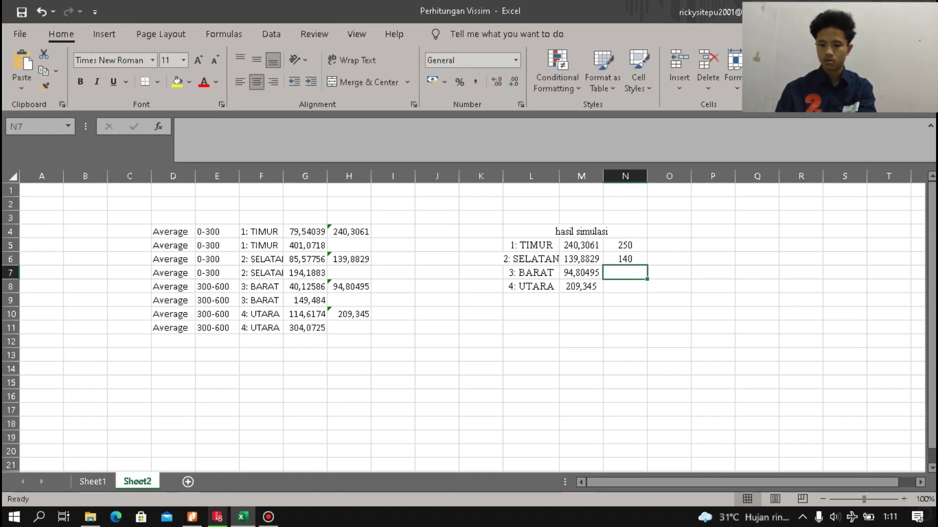
type("95")
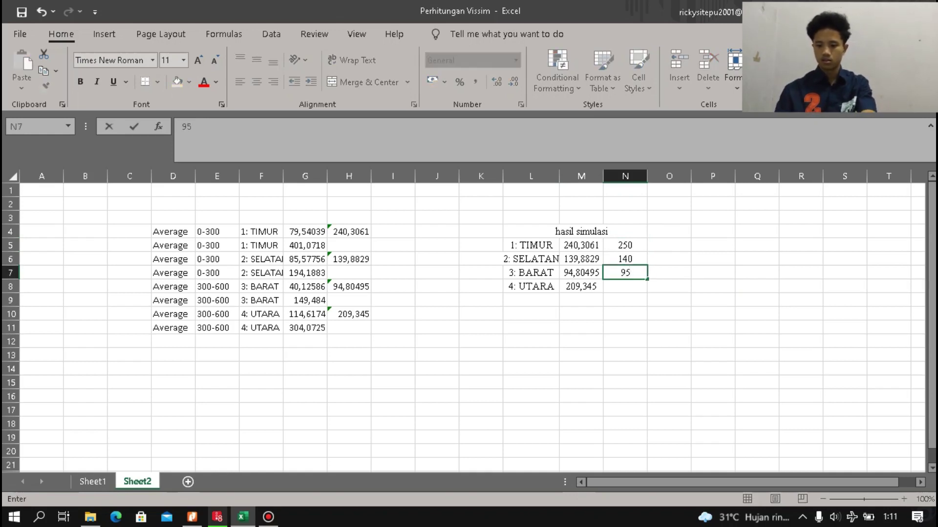
key("Return")
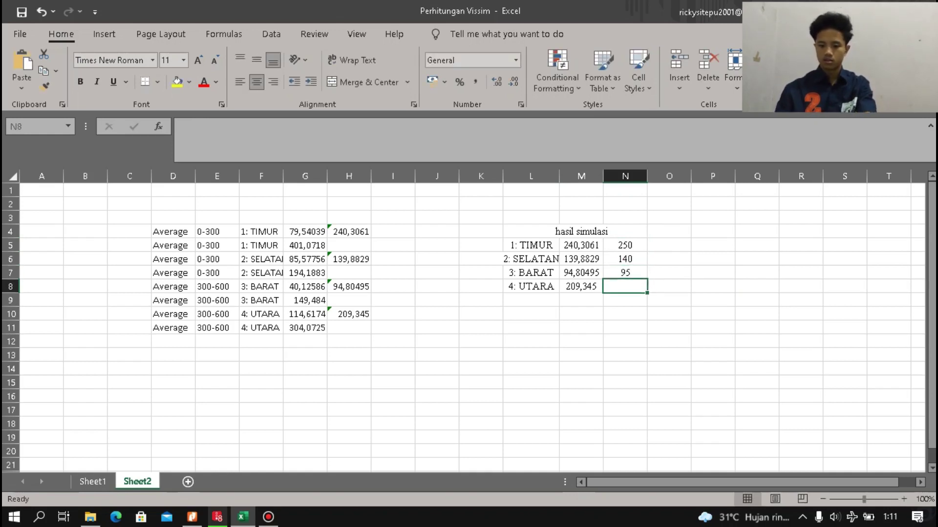
type("210")
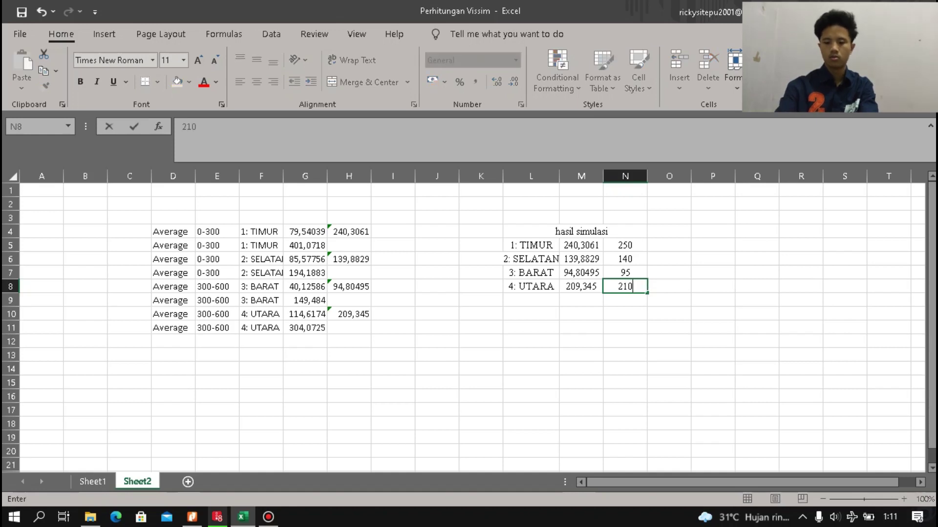
left_click(756, 342)
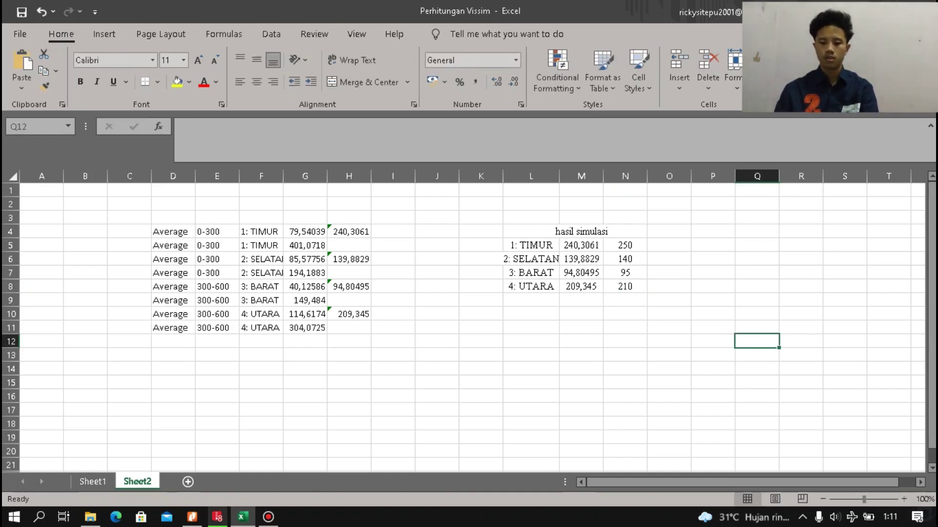
Insert a scatter chart with straight lines and markers from M5:N8 and place it below the summary table.
left_click_drag(581, 245, 626, 287)
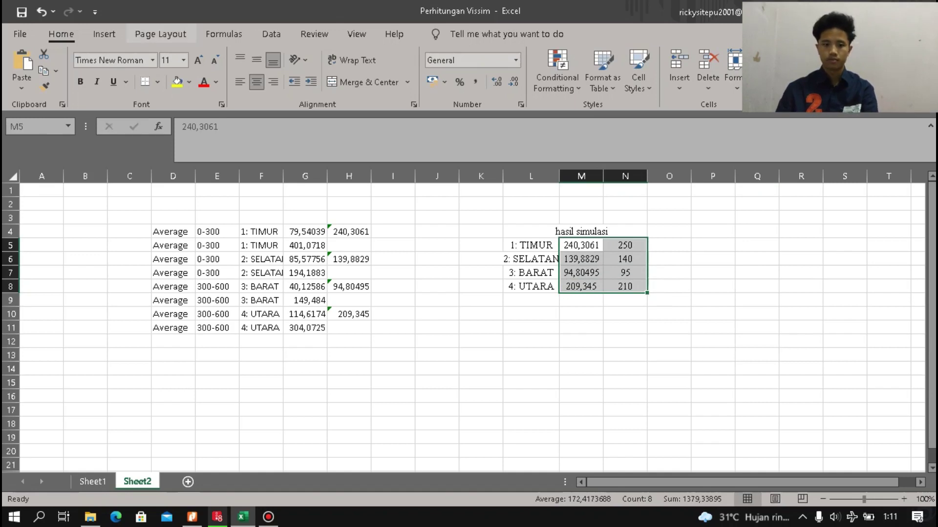
left_click(160, 34)
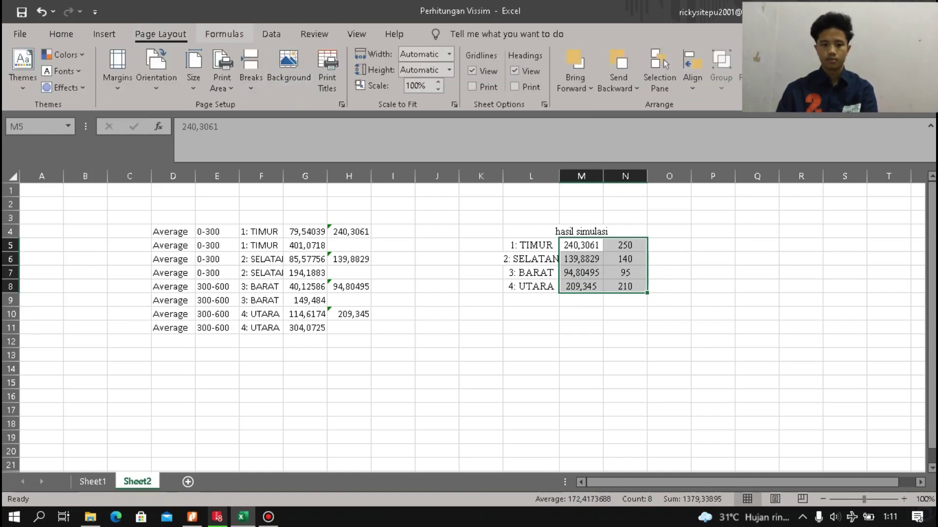
left_click(224, 34)
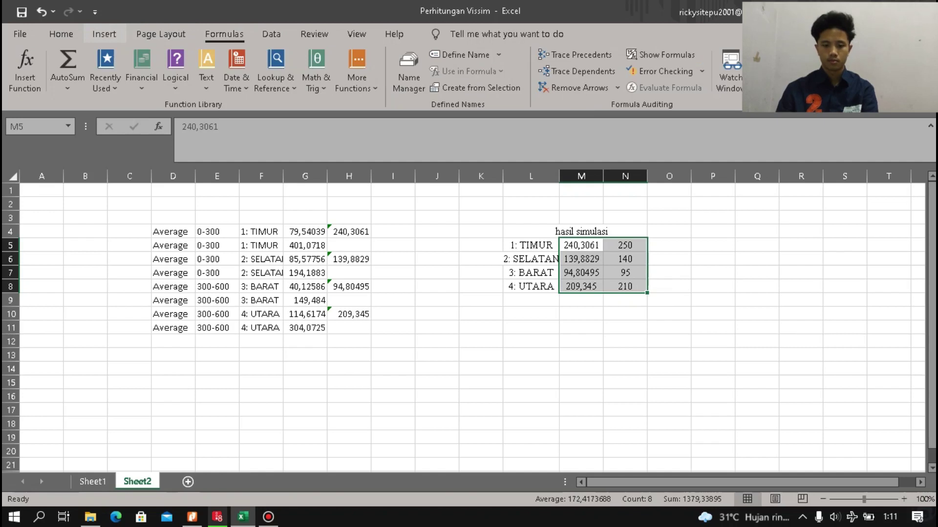
left_click(104, 34)
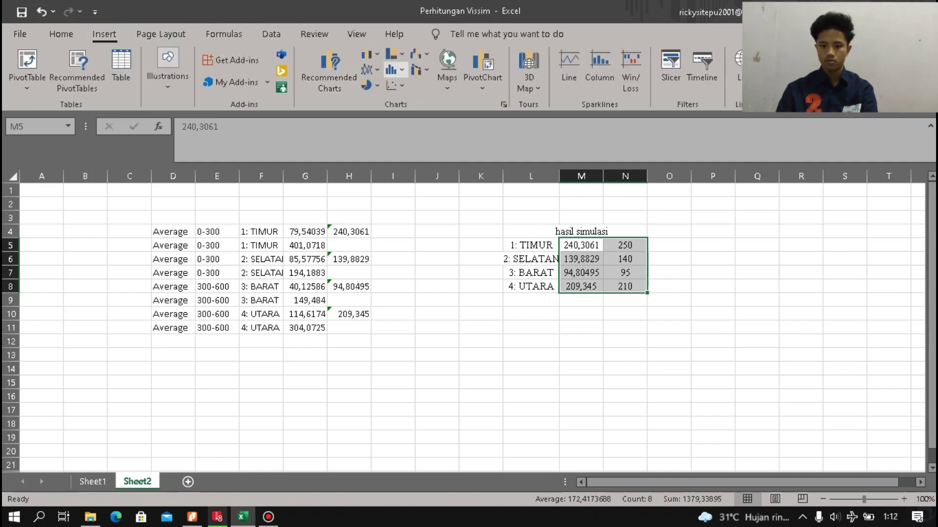
left_click(395, 86)
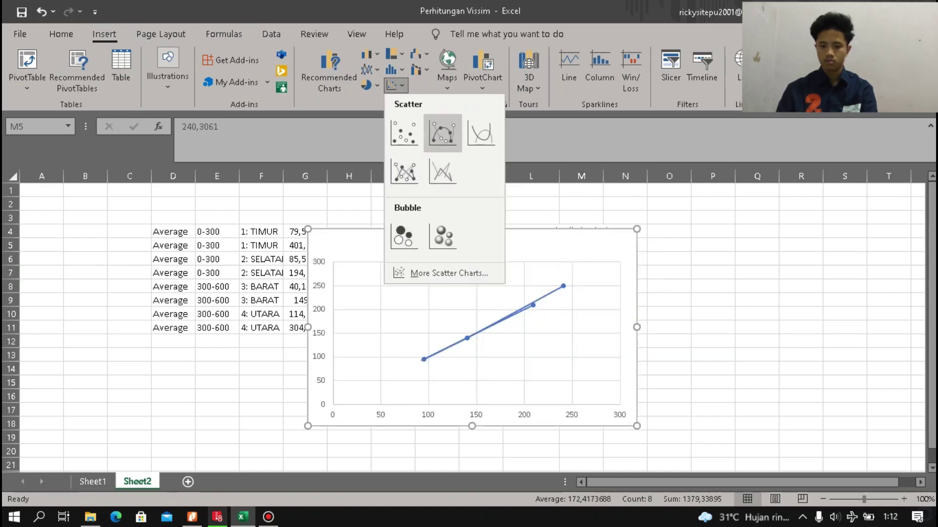
left_click(405, 172)
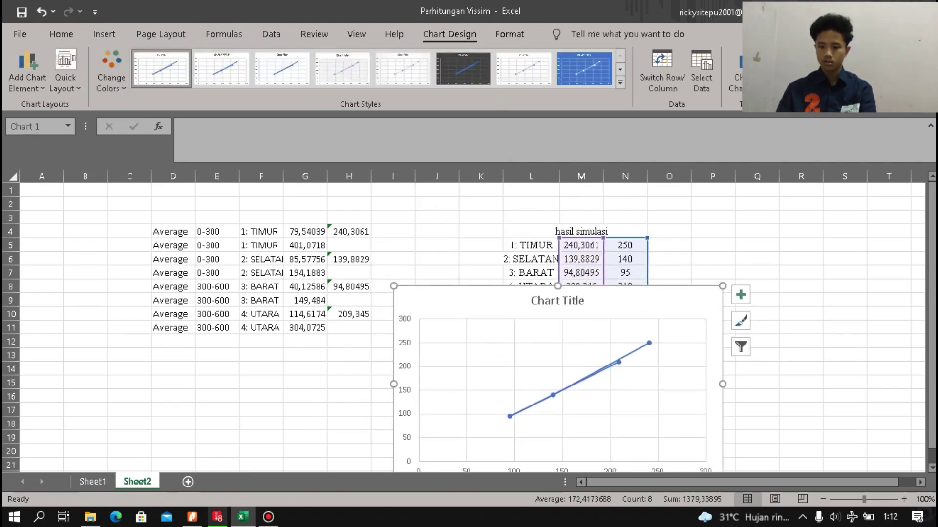
Add a linear trendline to the chart series and display its equation on the chart without a set intercept.
right_click(650, 343)
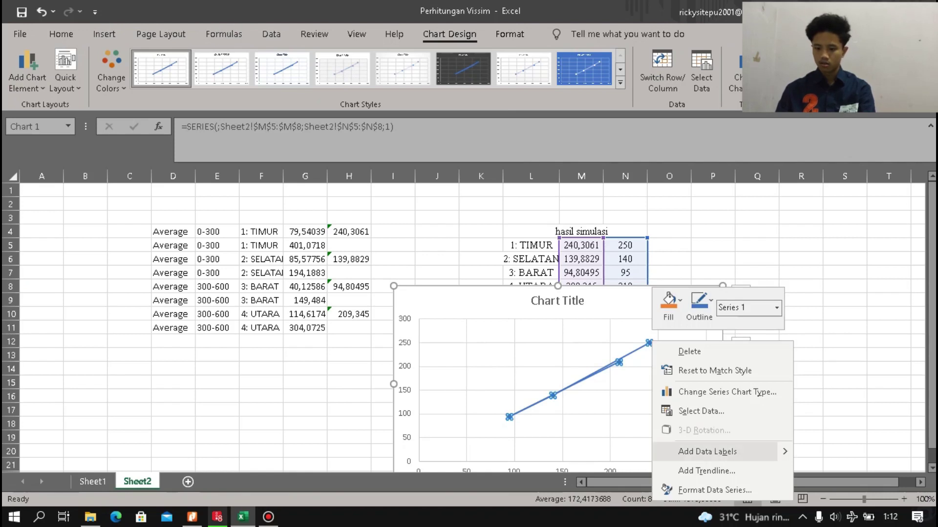
key("Escape")
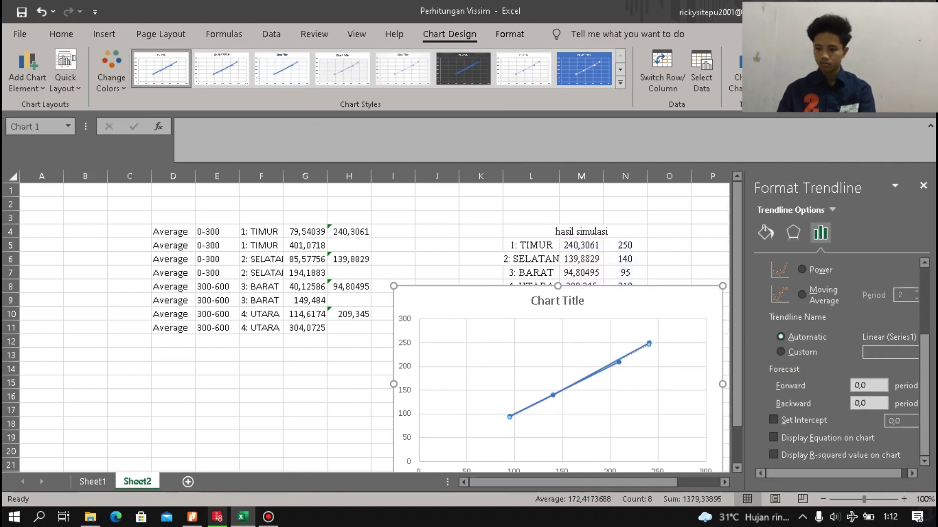
left_click(773, 420)
left_click(773, 437)
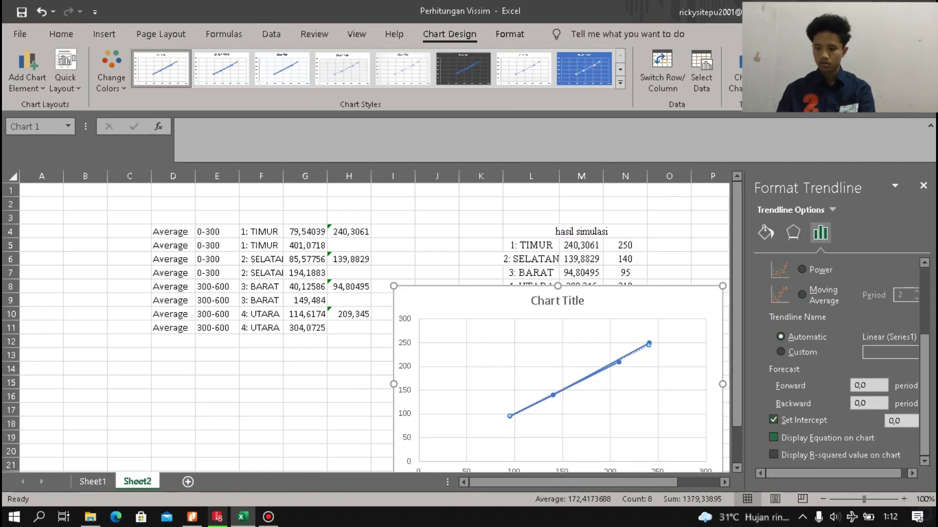
left_click(773, 419)
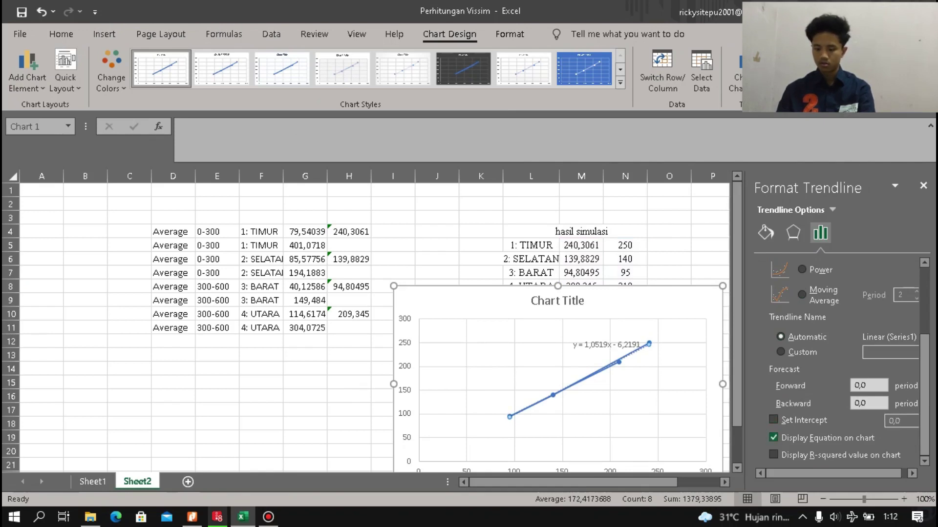
left_click(773, 438)
left_click(773, 438)
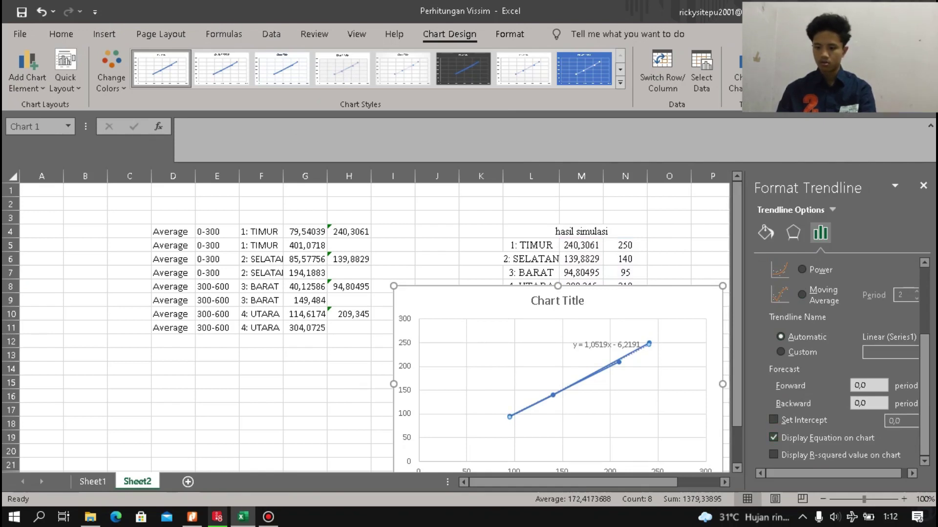
left_click(922, 185)
Examine the scatter chart's trendline equation together with the comparison values in N5:N8.
scroll(469, 322, "down", 2)
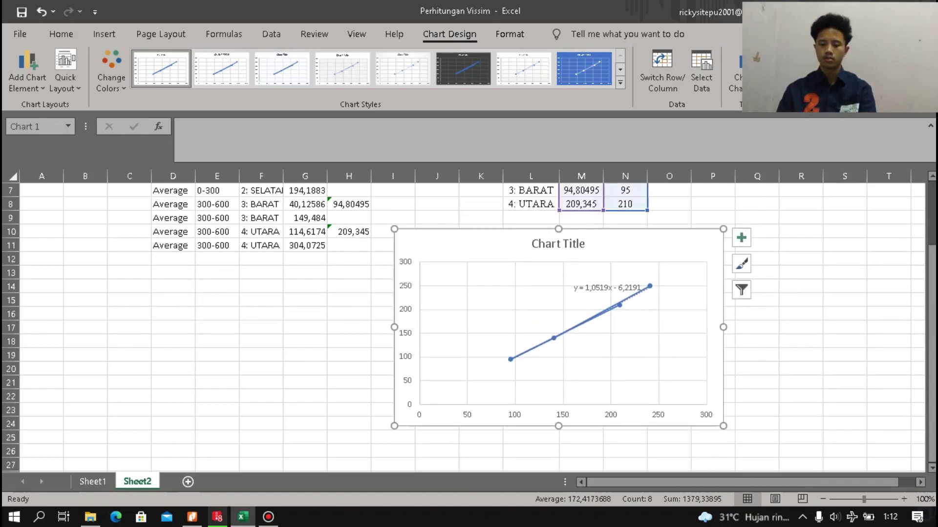
scroll(469, 322, "up", 2)
left_click(801, 327)
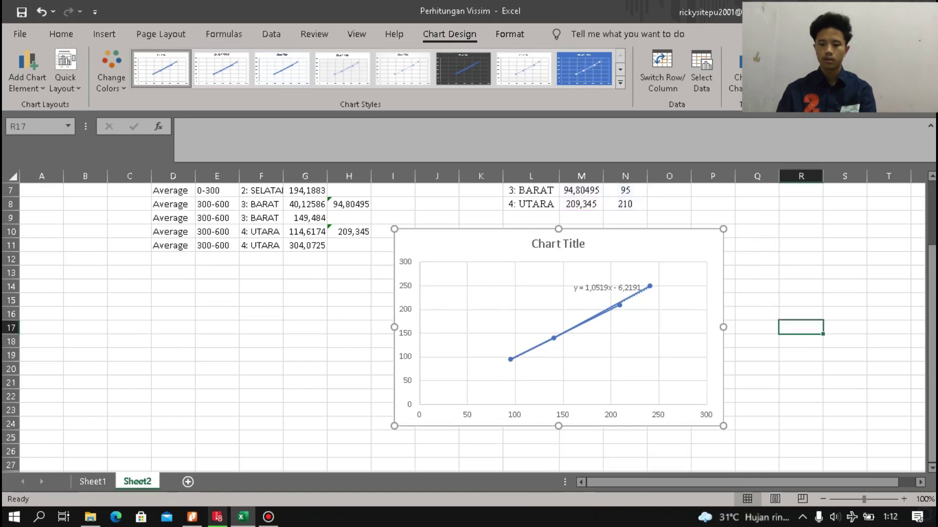
scroll(800, 328, "up", 1)
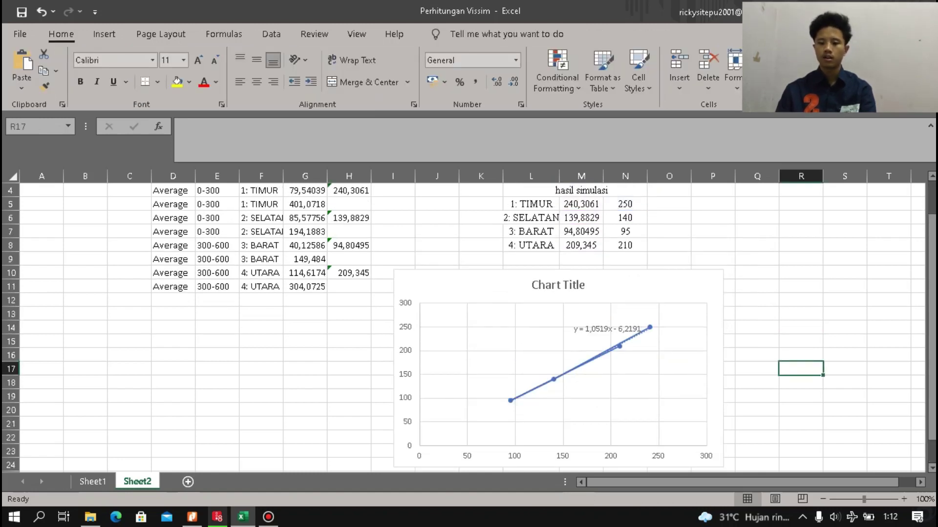
scroll(801, 328, "up", 1)
left_click_drag(625, 245, 625, 286)
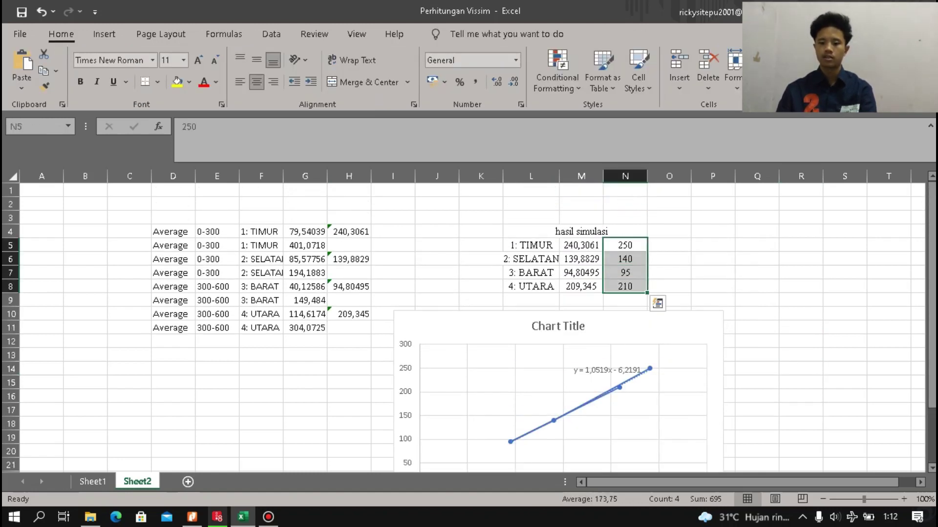
left_click(713, 259)
scroll(712, 259, "down", 1)
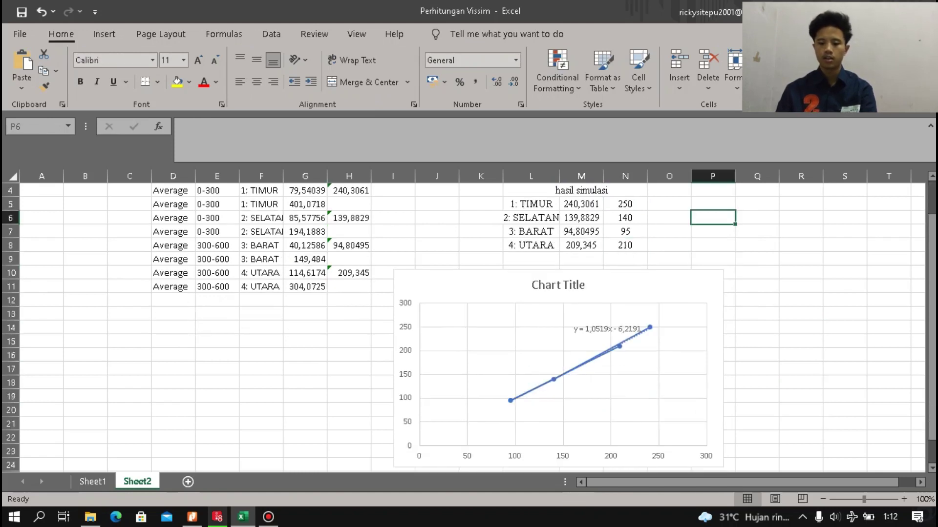
scroll(718, 359, "up", 1)
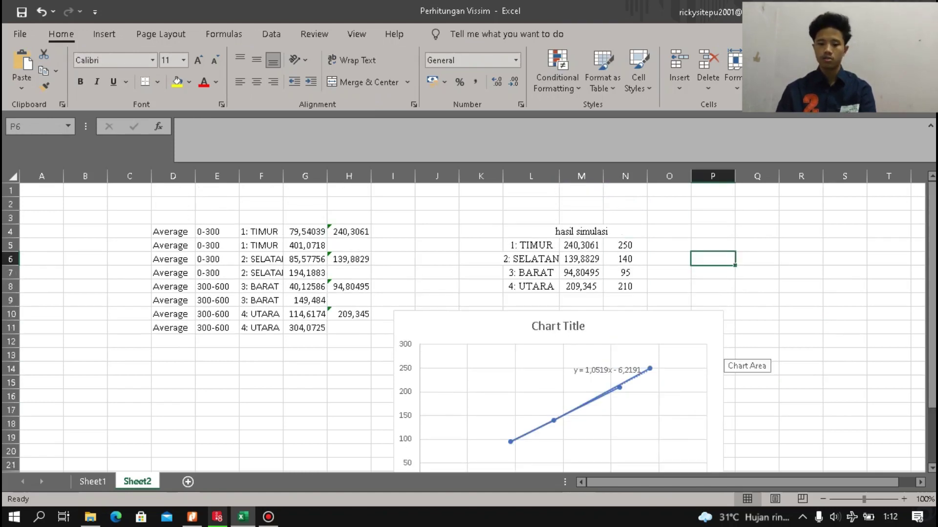
scroll(469, 328, "down", 1)
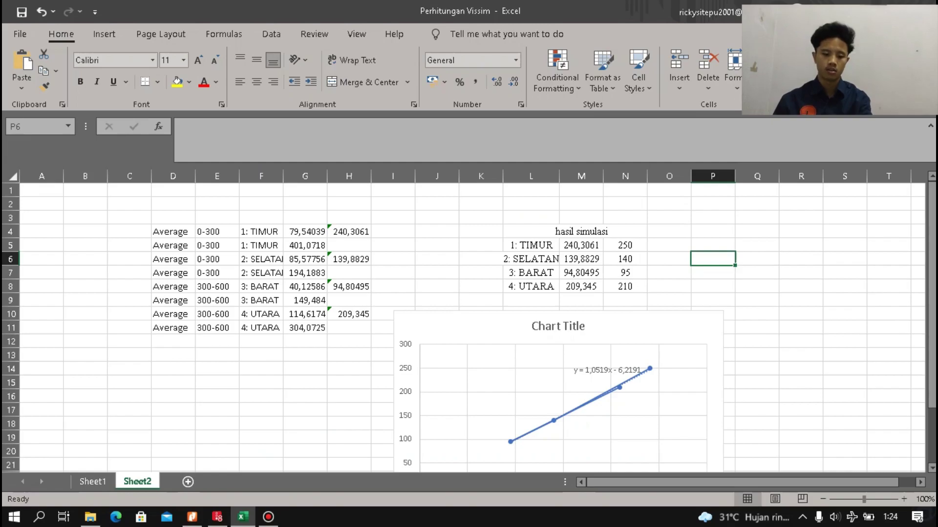
Switch to PTV Vissim with the Selokan Mataram – Jalan Magelang intersection network open.
left_click(91, 517)
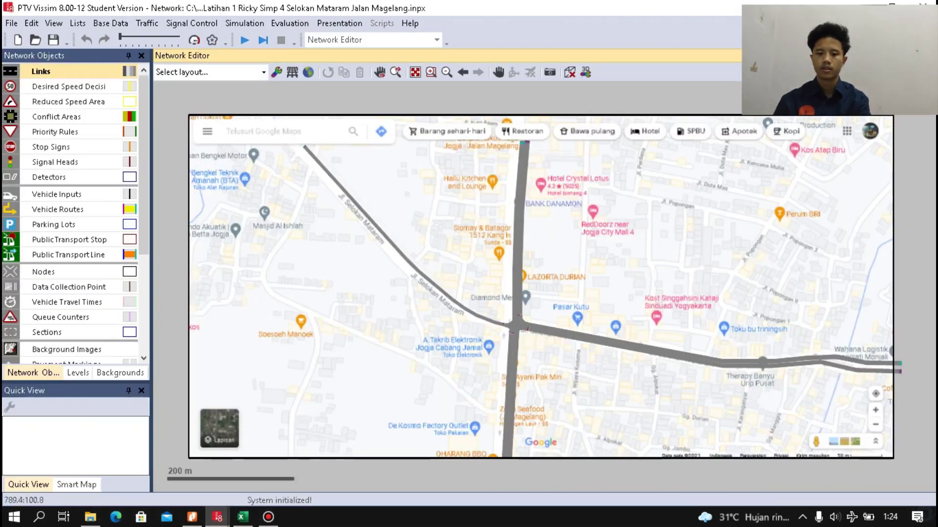
Examine the junction of Jalan Magelang and Jalan Selokan Mataram with its four approaches close up and in overview.
scroll(702, 361, "up", 1)
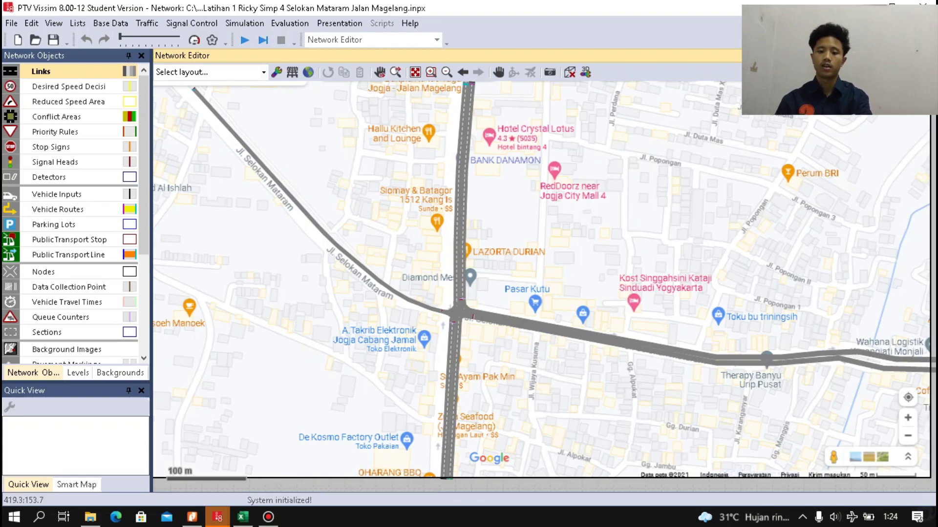
scroll(437, 332, "up", 3)
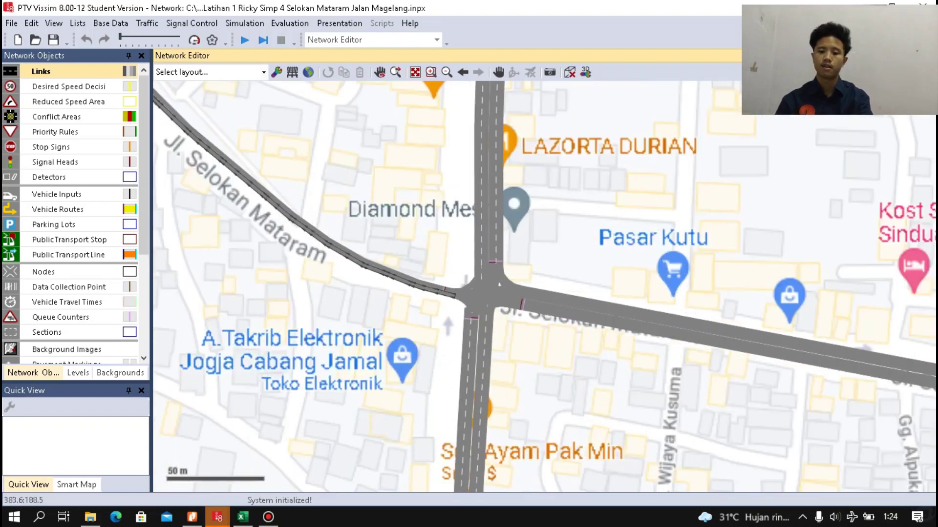
scroll(404, 288, "up", 4)
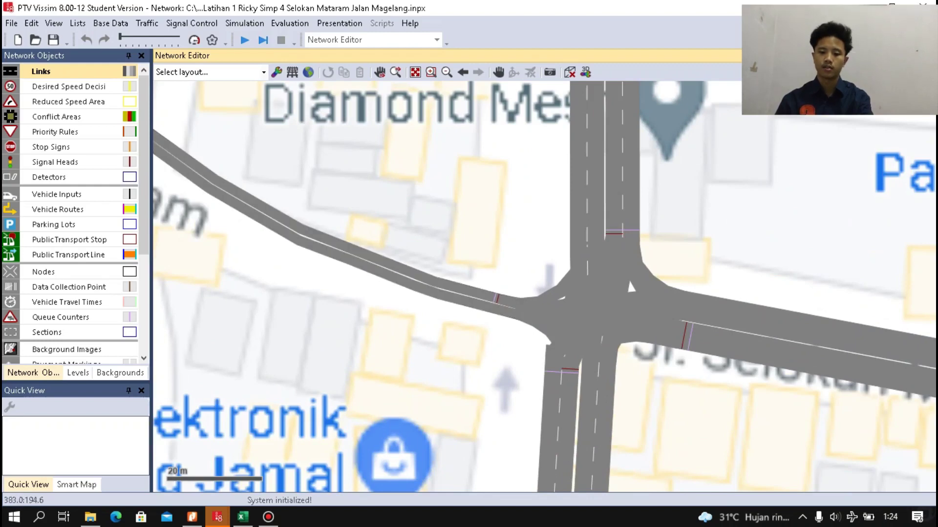
scroll(425, 276, "down", 4)
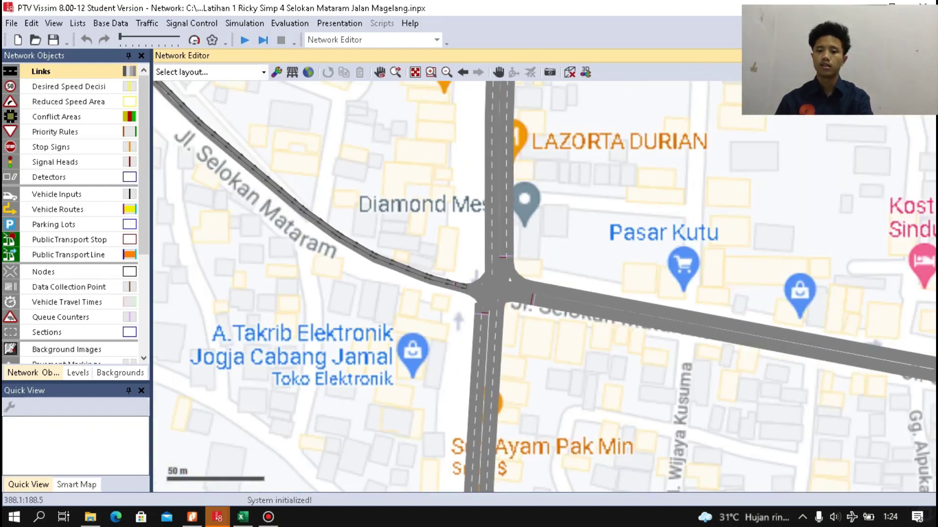
scroll(438, 292, "down", 2)
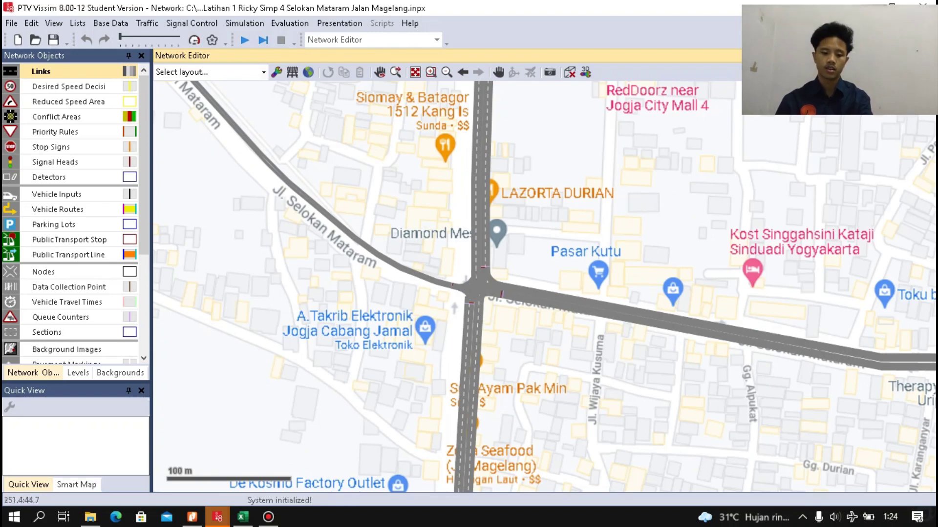
Switch to the Perhitungan Vissim workbook in Excel and examine the modelling and field data table in O79:Q82 on Sheet1.
left_click(243, 516)
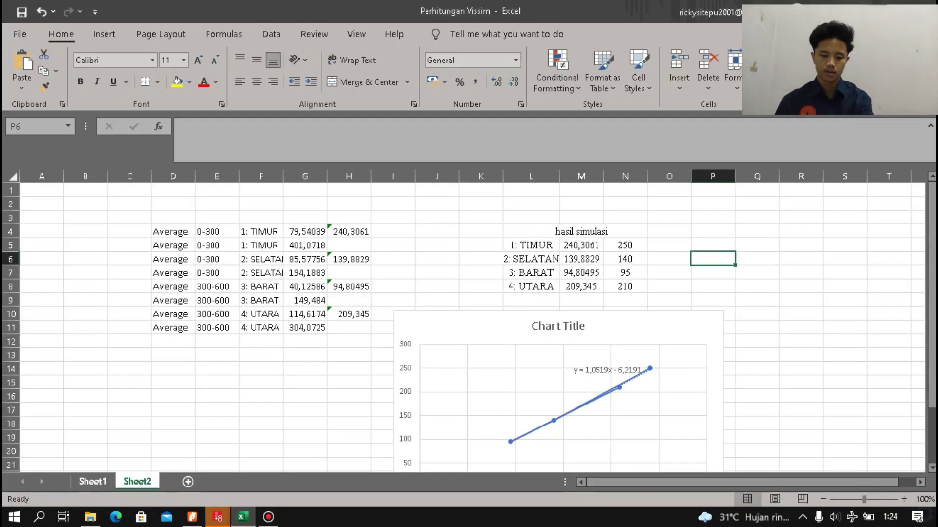
left_click(92, 482)
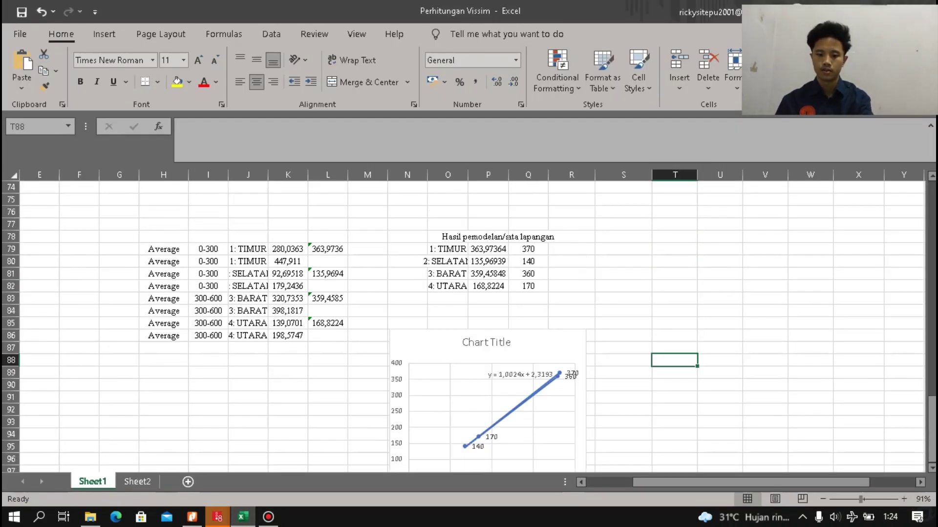
left_click_drag(488, 248, 488, 286)
left_click(623, 273)
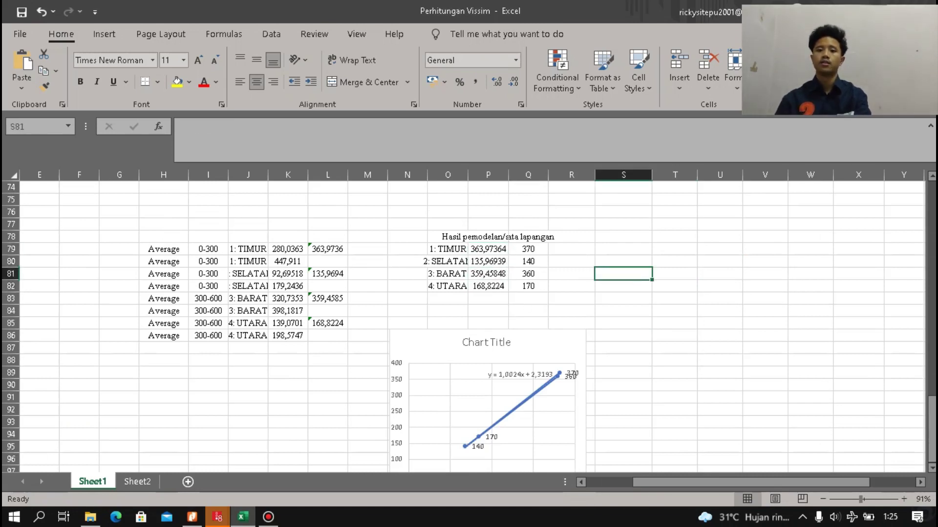